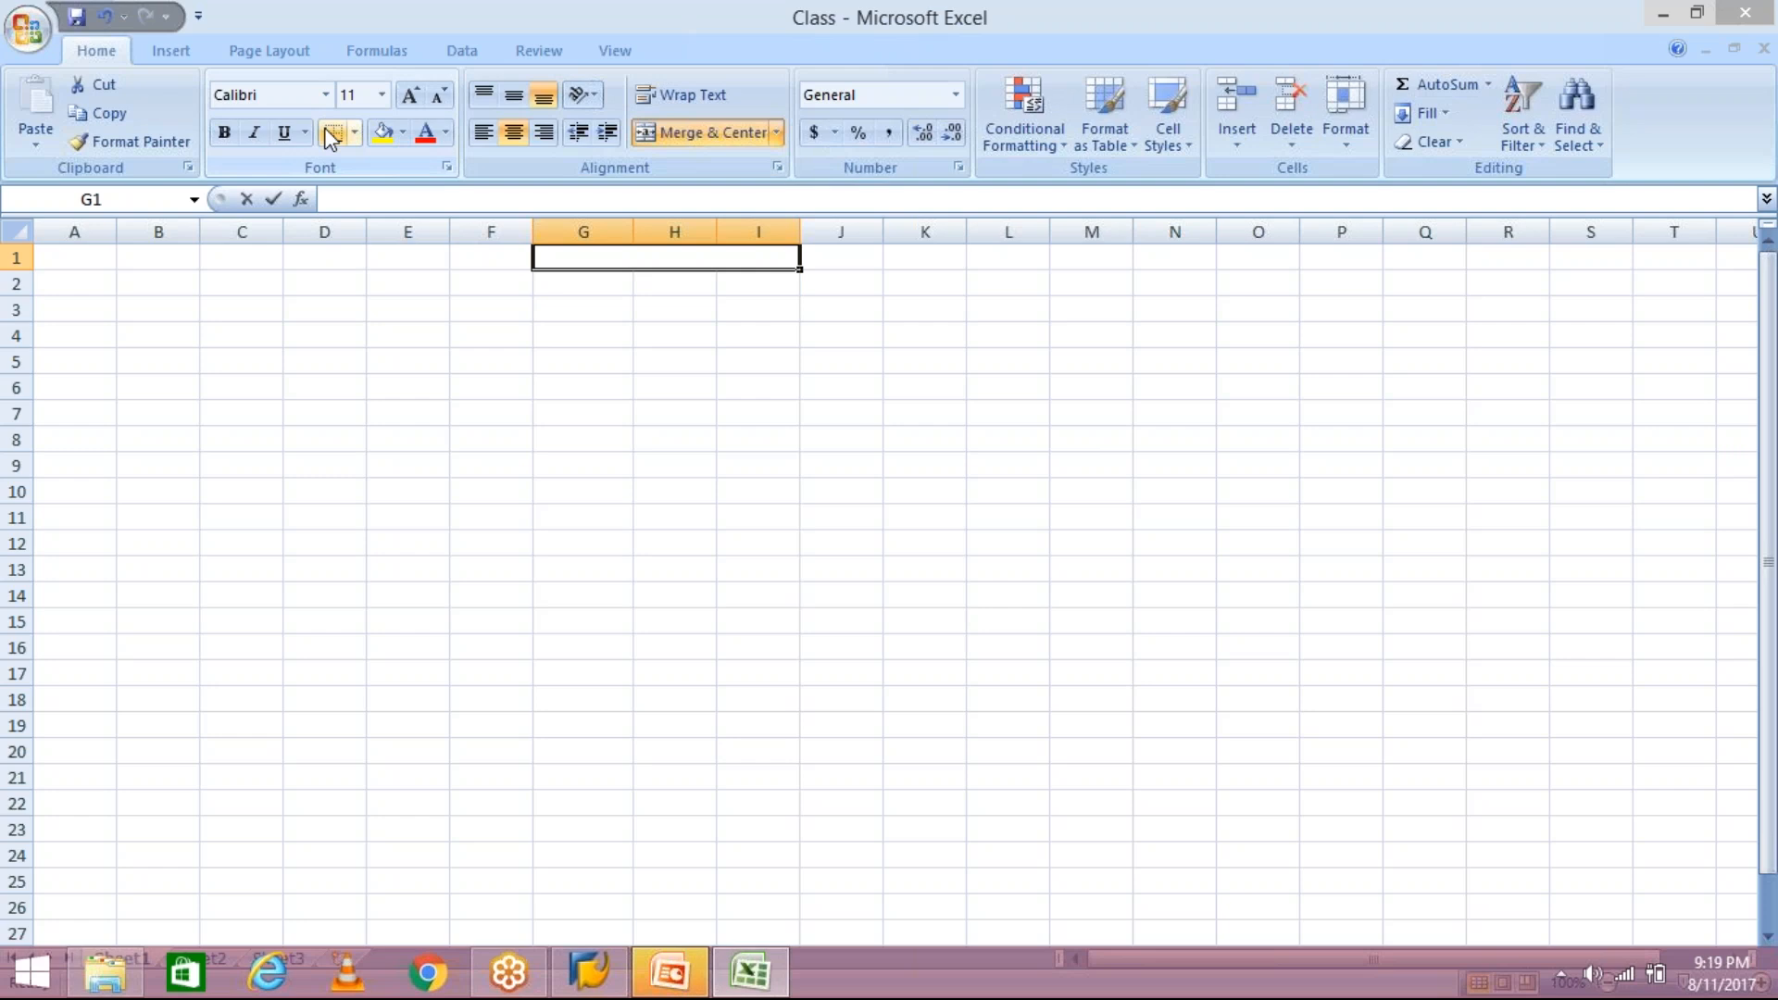
# Enter the heading TERMS OF PAYMENT in the merged cell G1
pyautogui.write('MS O')
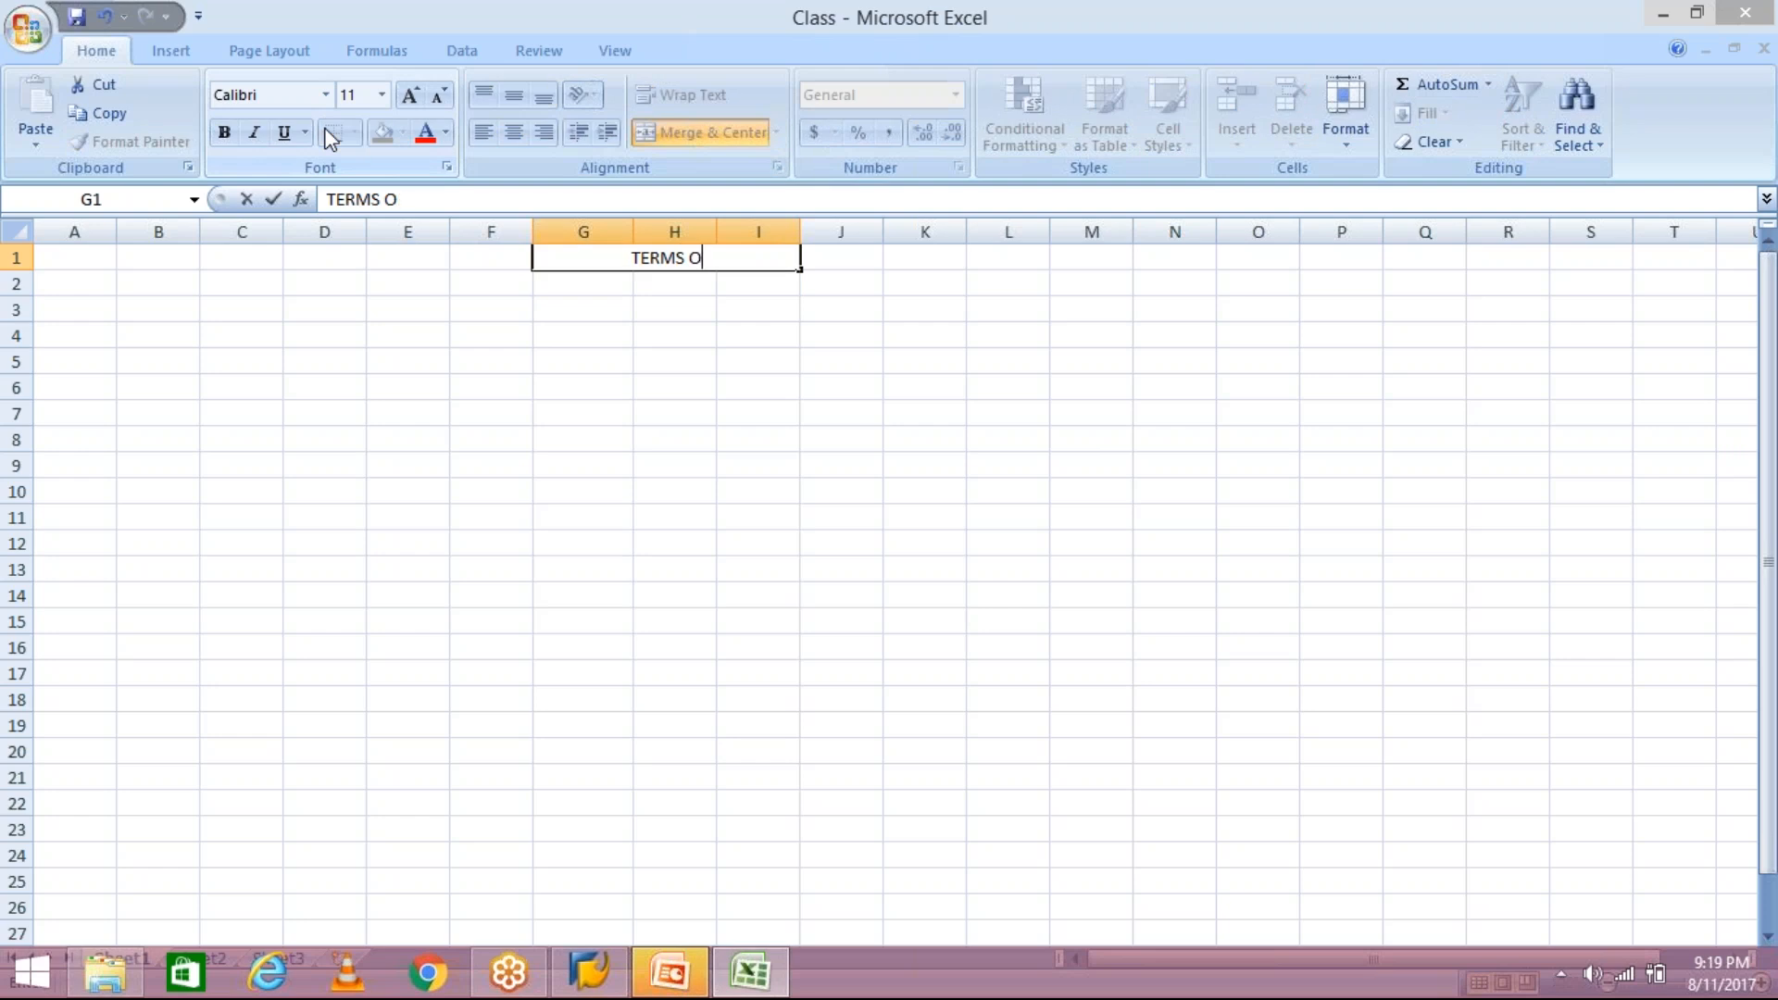
pyautogui.write('F PAY')
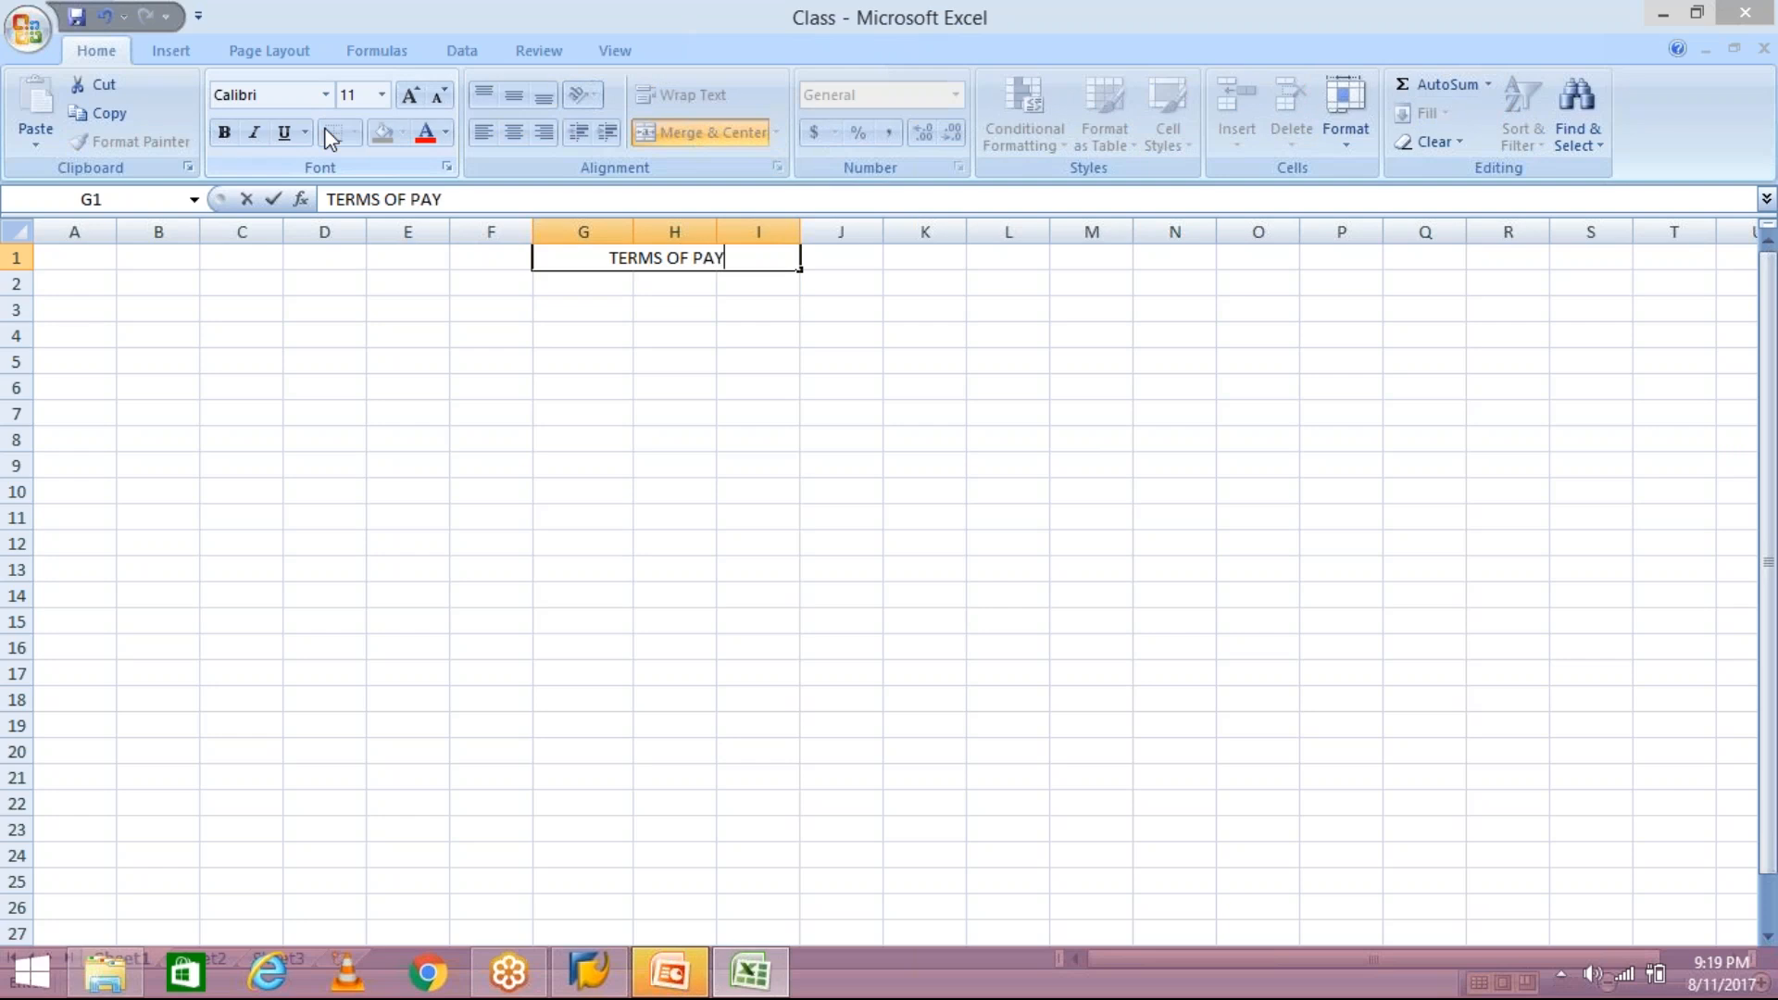
pyautogui.write('MENT')
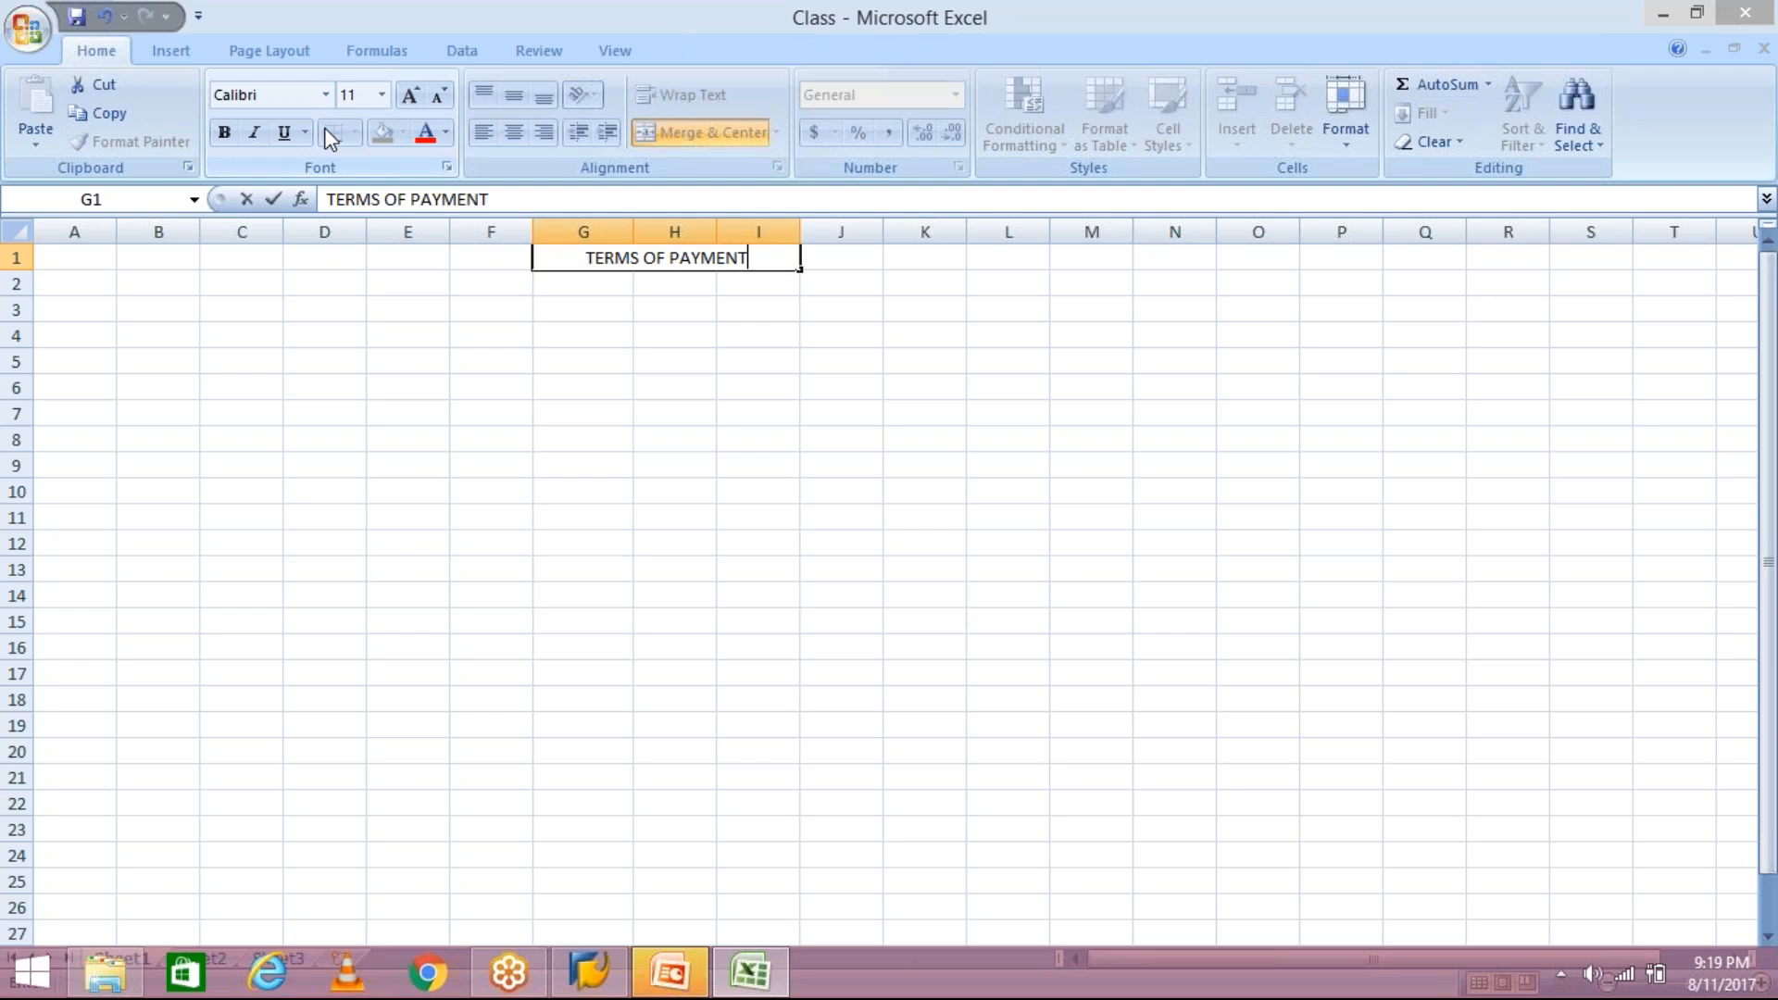
pyautogui.press('Return')
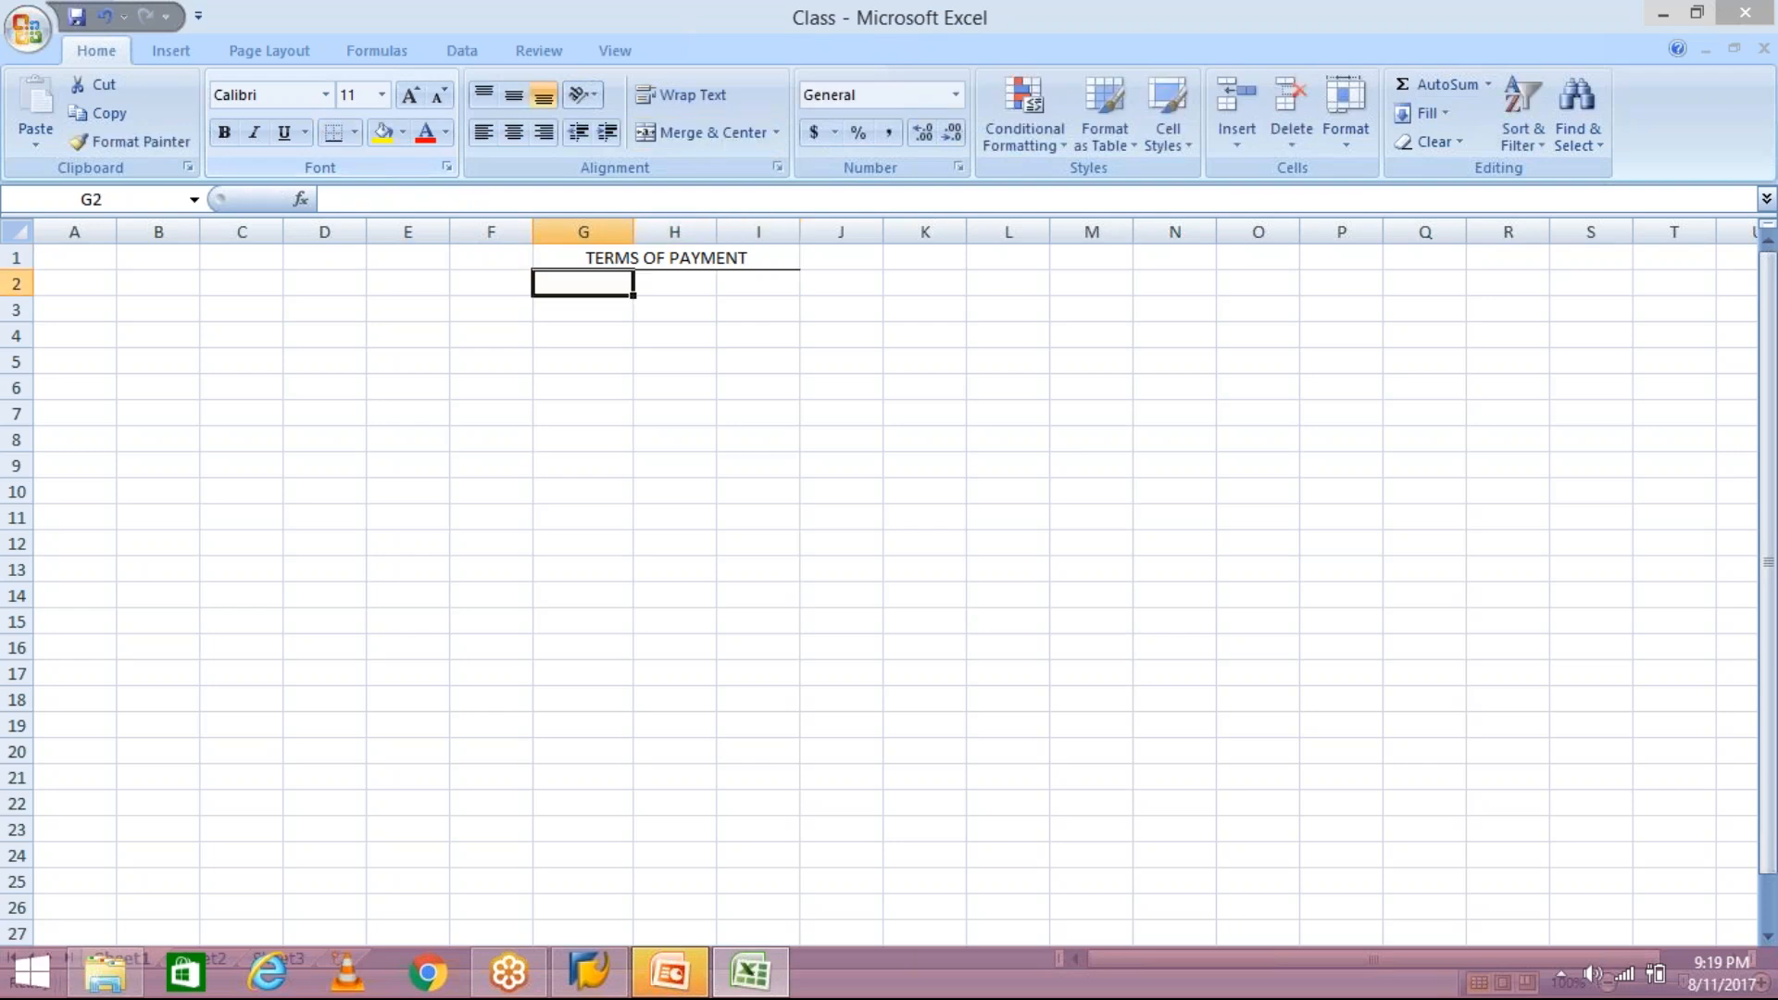
# Enter the date 01.01.2017 in cell G3, two rows below the heading
pyautogui.click(577, 308)
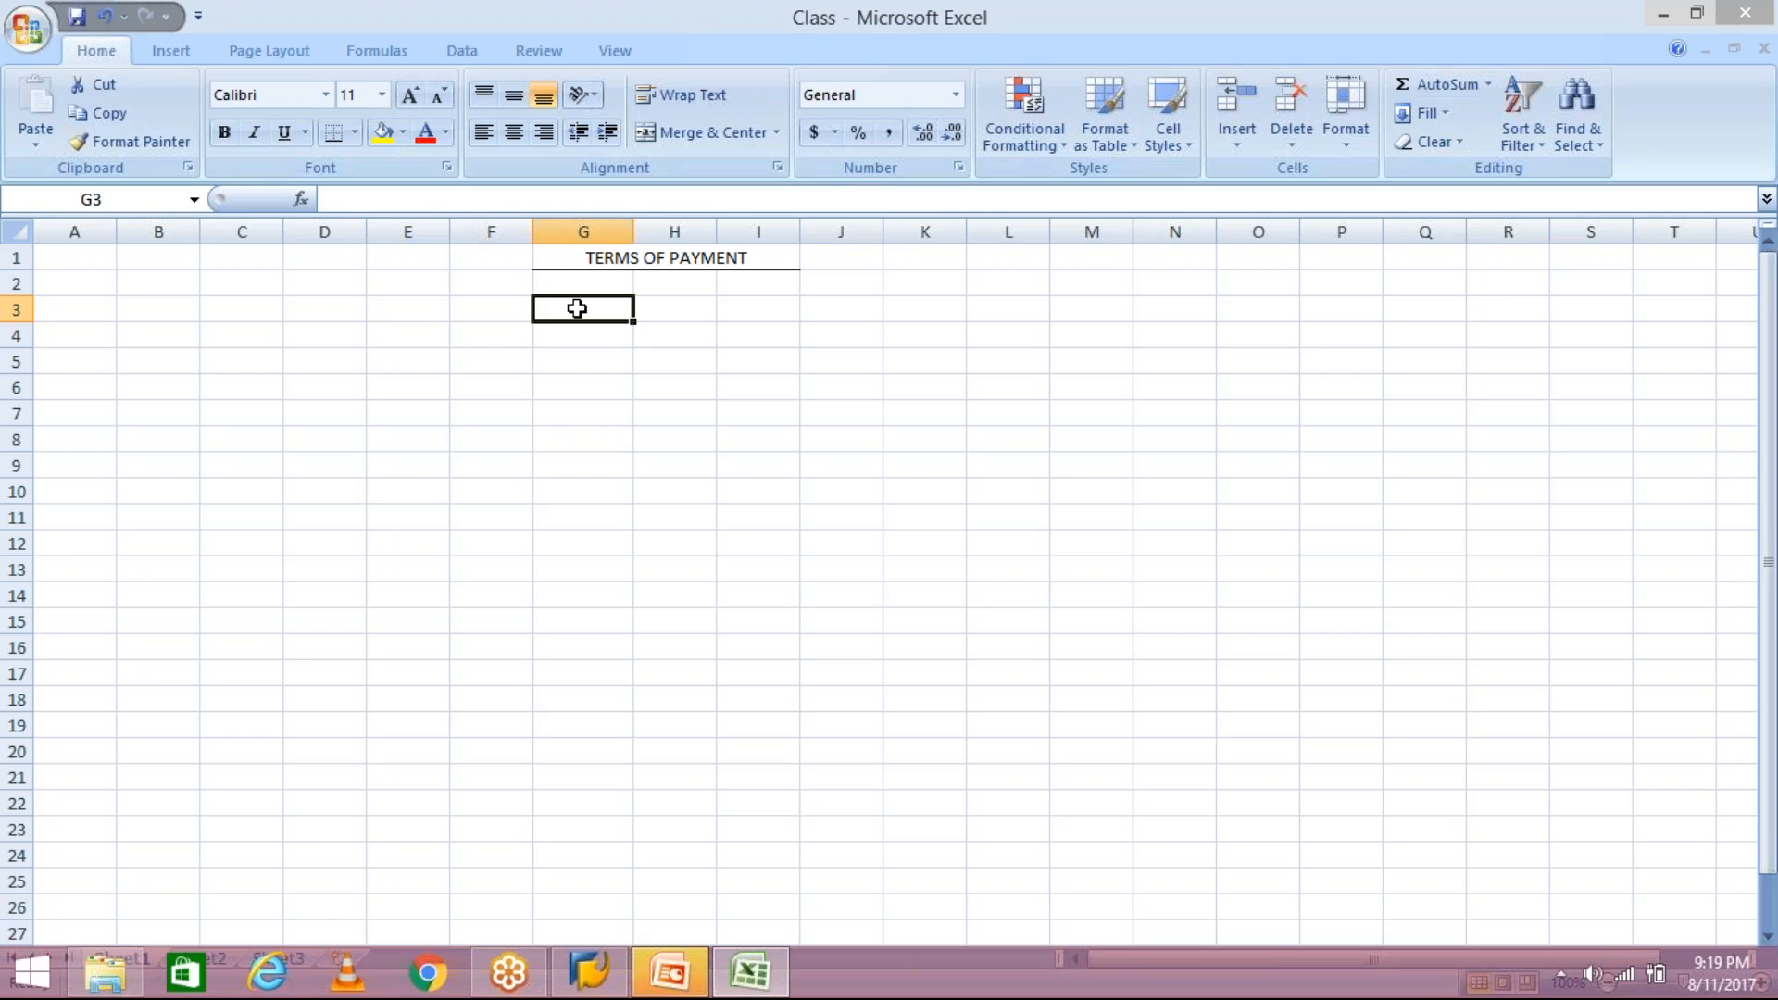
pyautogui.write('01.0')
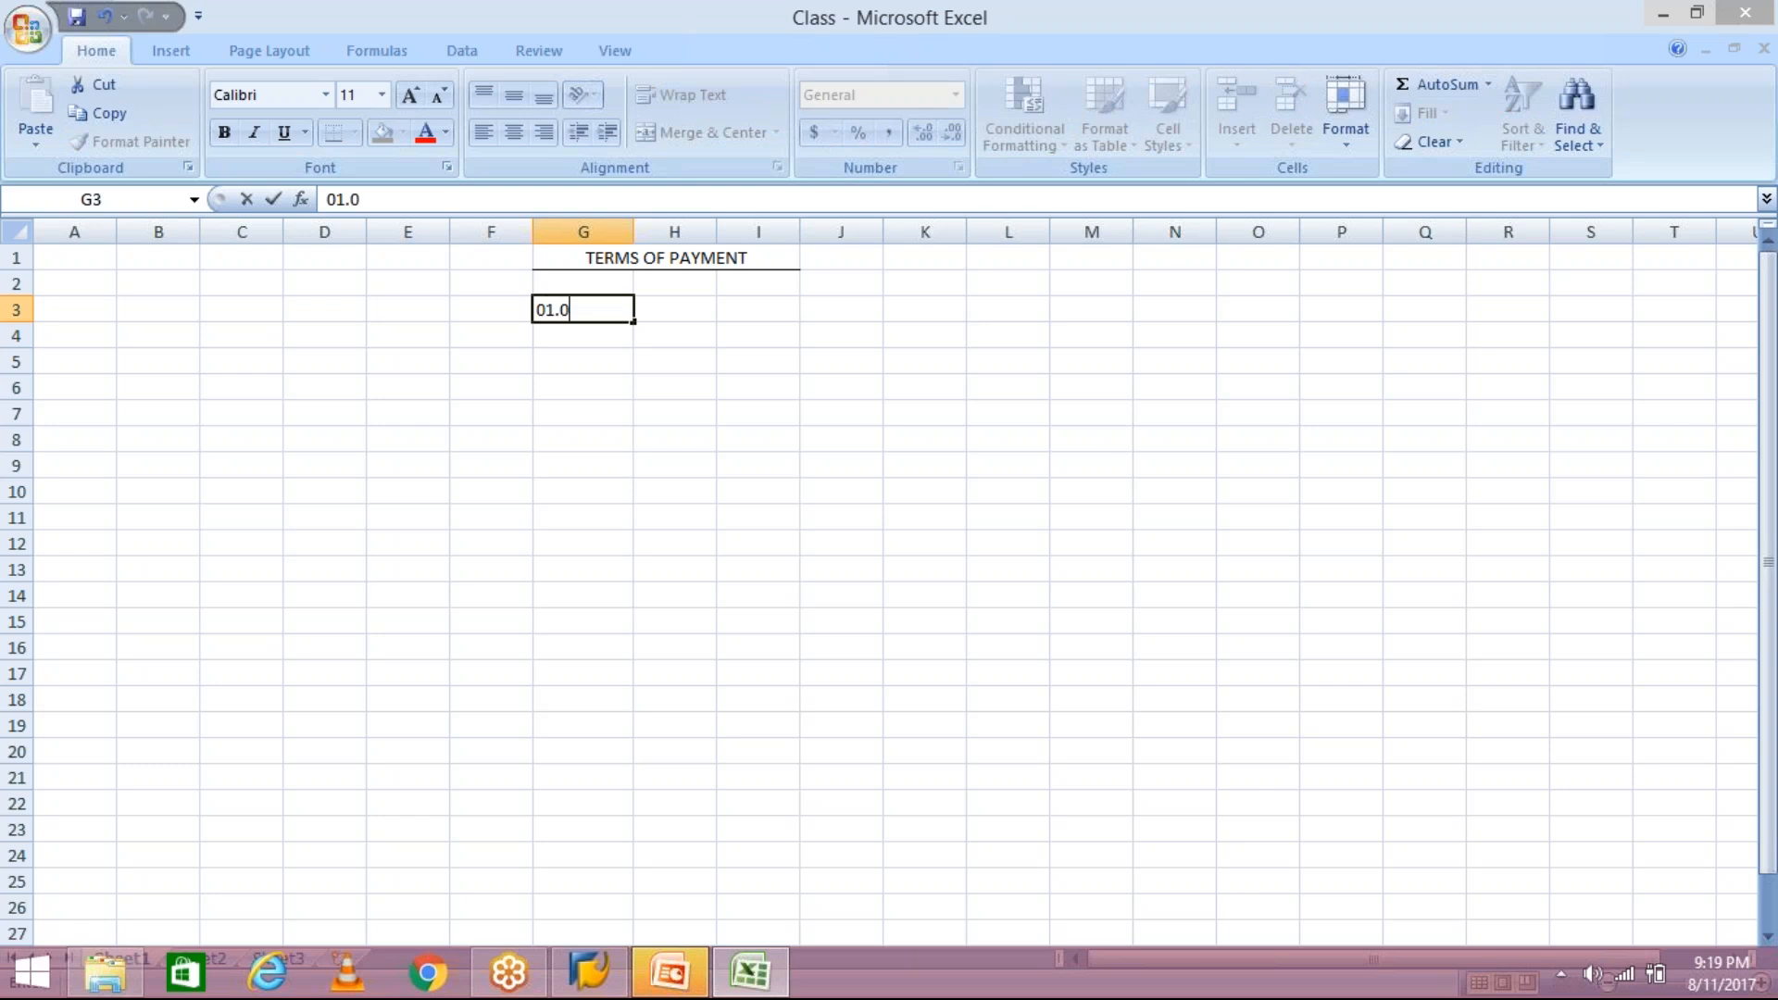
pyautogui.write('1.2017')
pyautogui.click(687, 390)
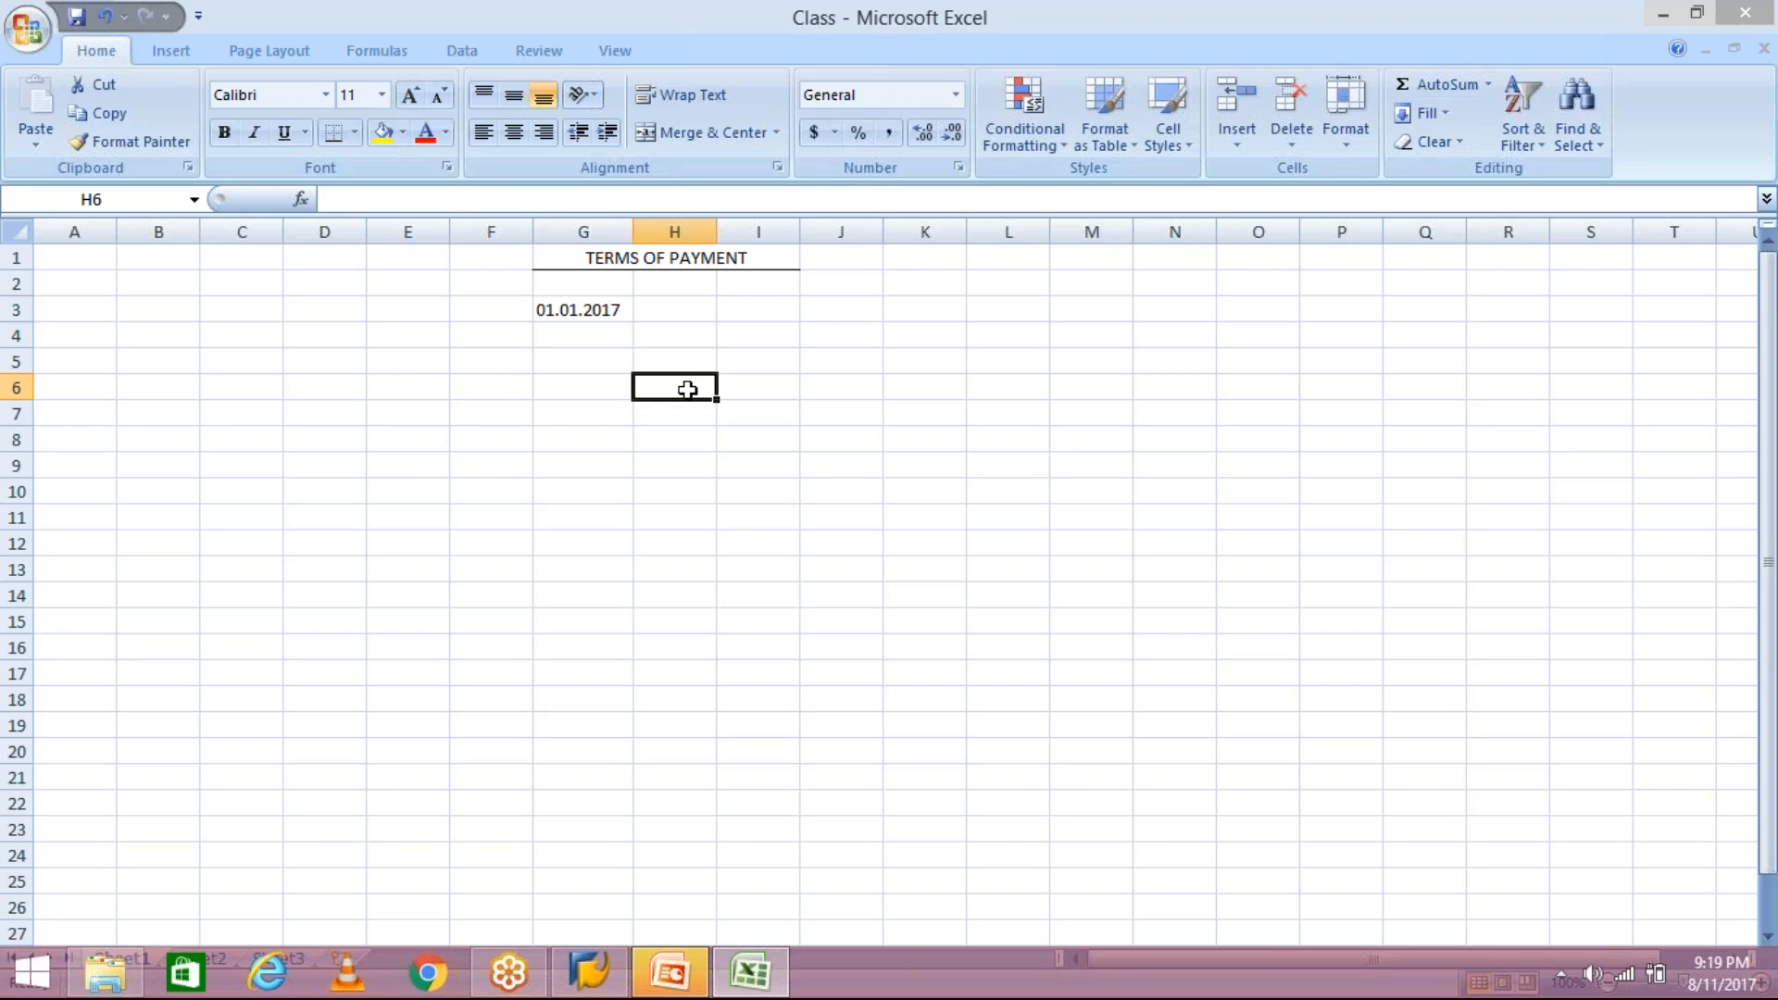
# Enter the date 30.01.2017 in cell H3 and widen column H to fit it
pyautogui.click(682, 309)
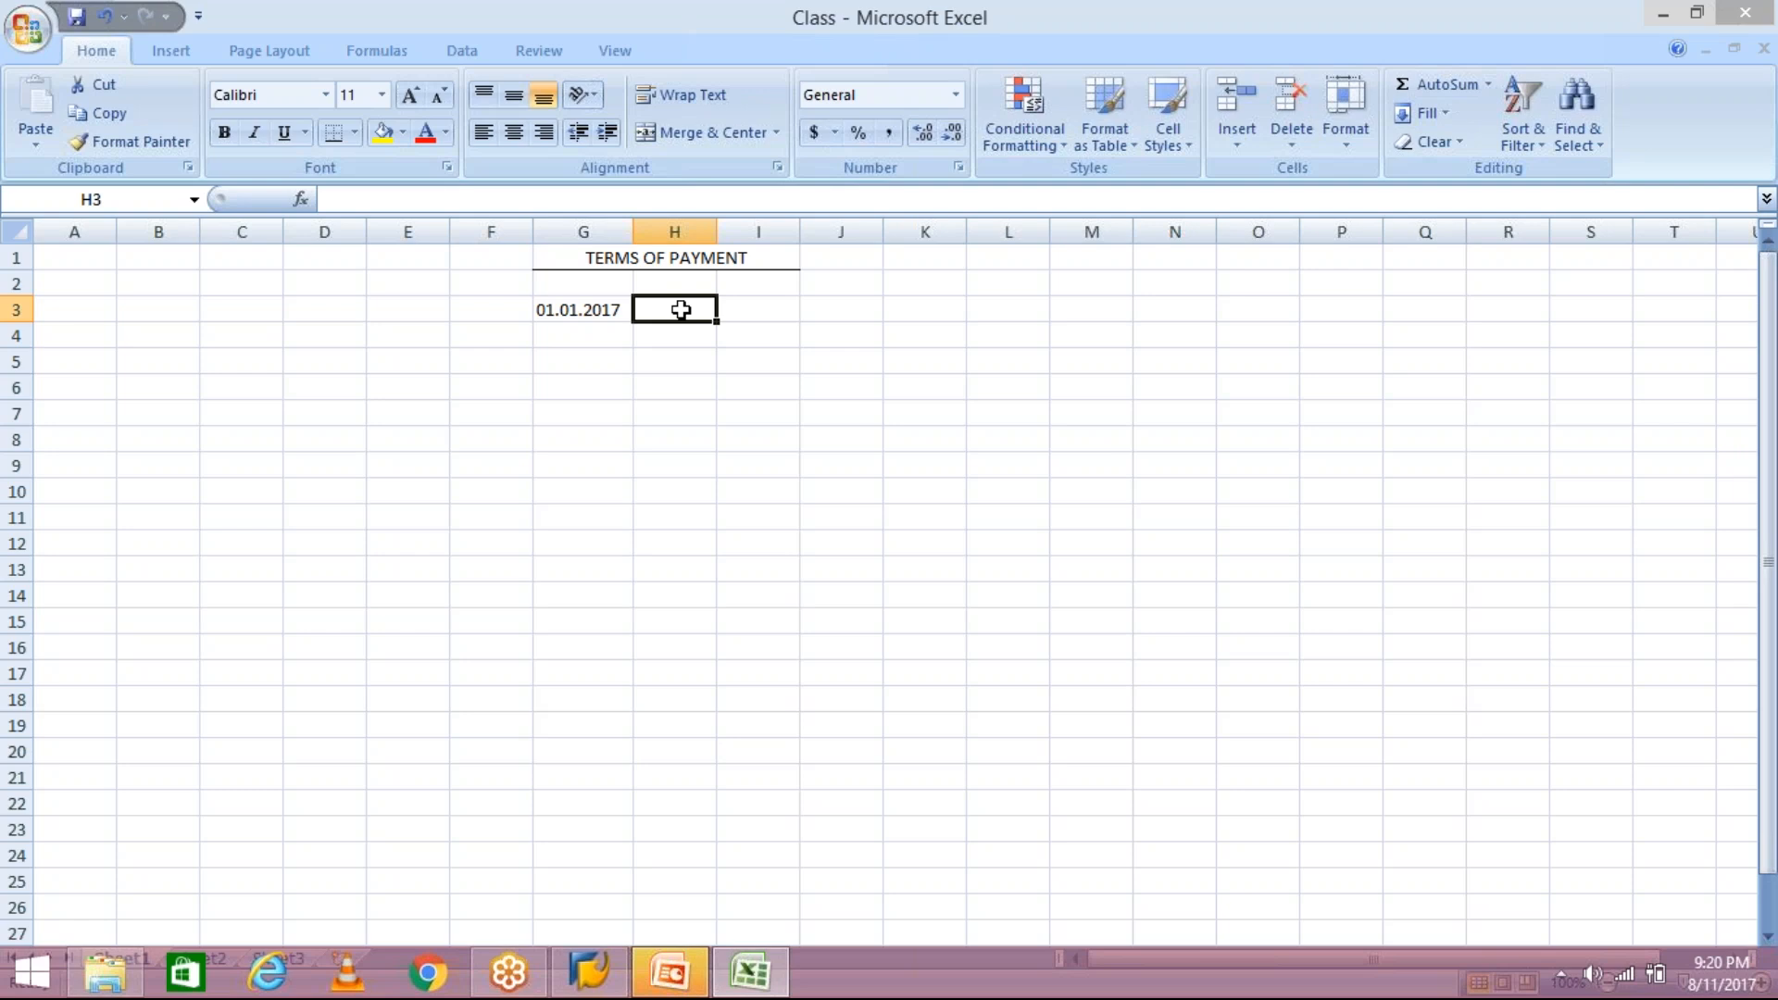
pyautogui.click(608, 312)
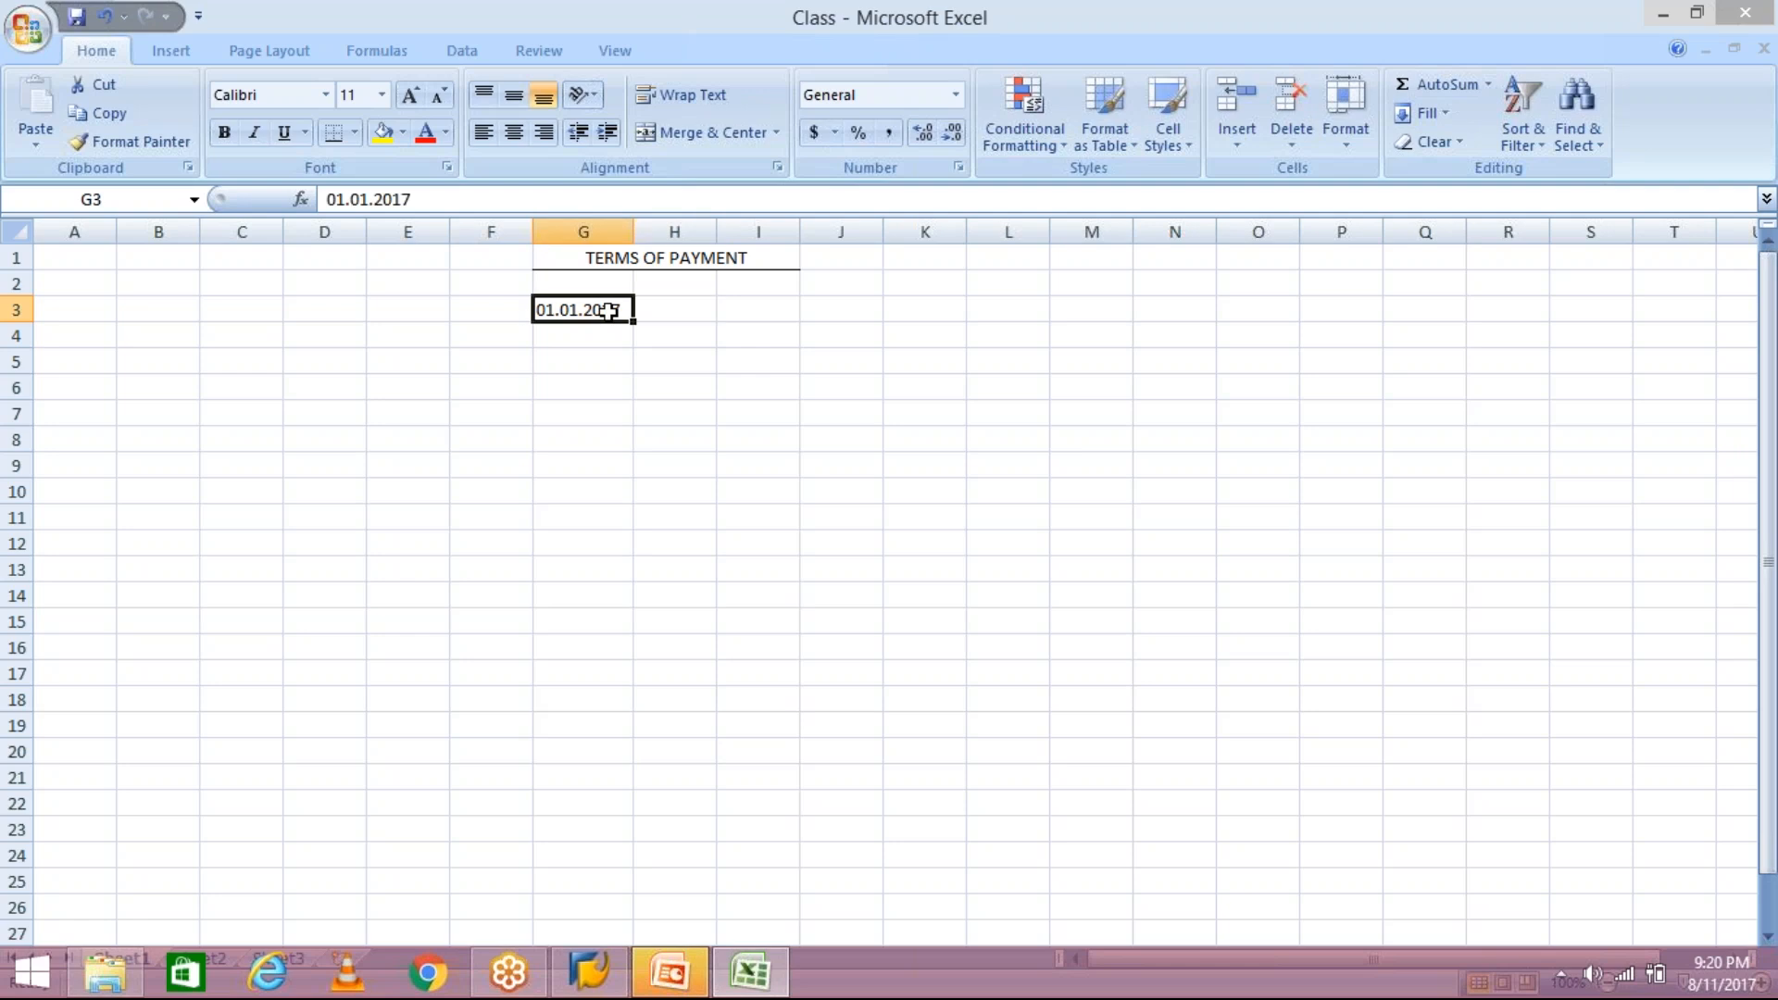
pyautogui.click(696, 312)
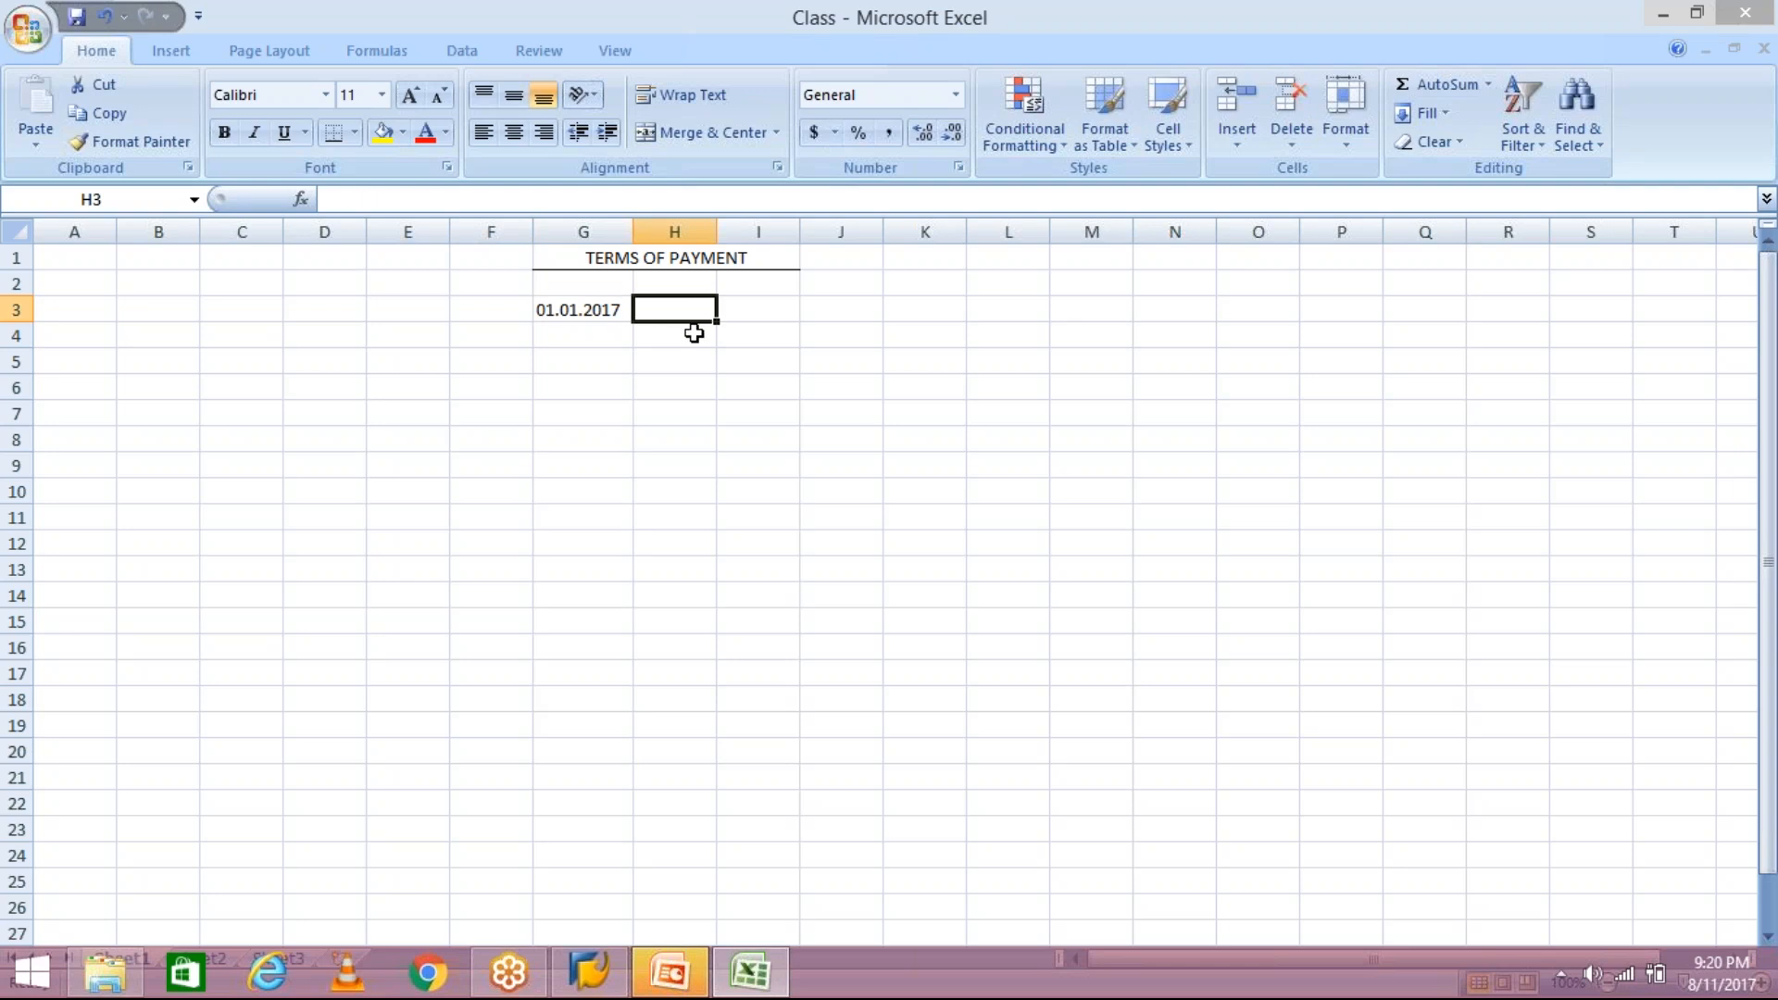
pyautogui.write('30.01.')
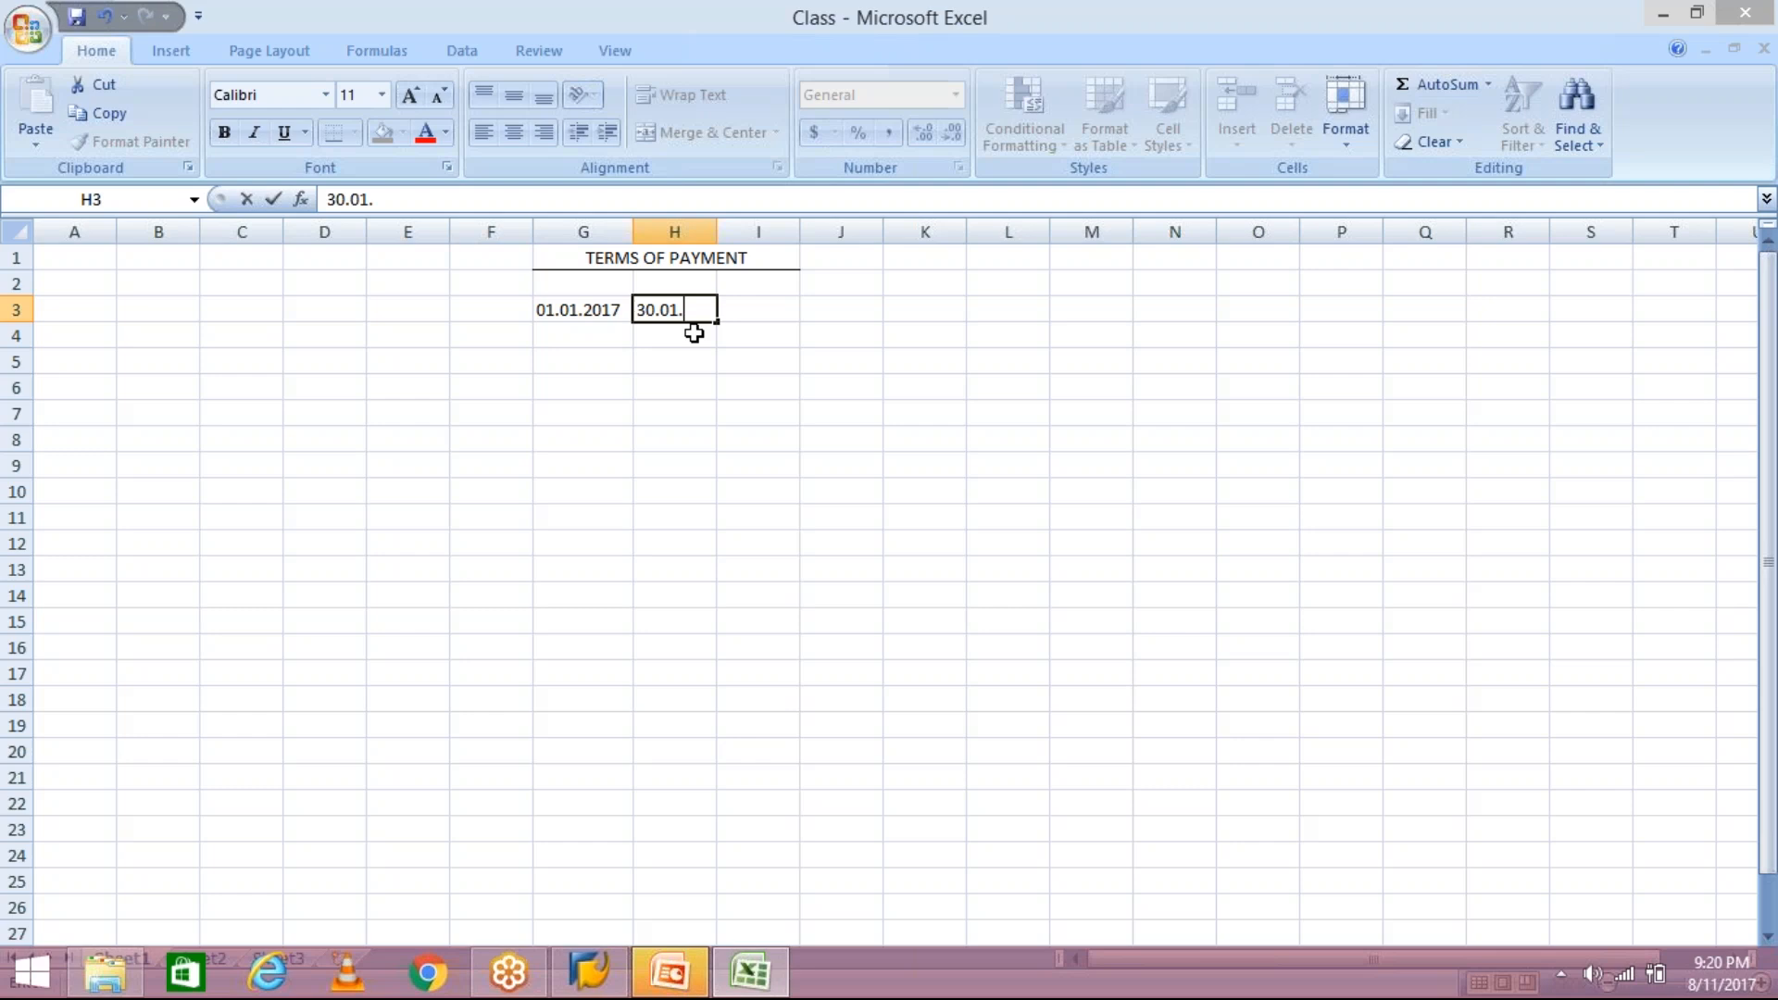
pyautogui.write('2017')
pyautogui.press('Return')
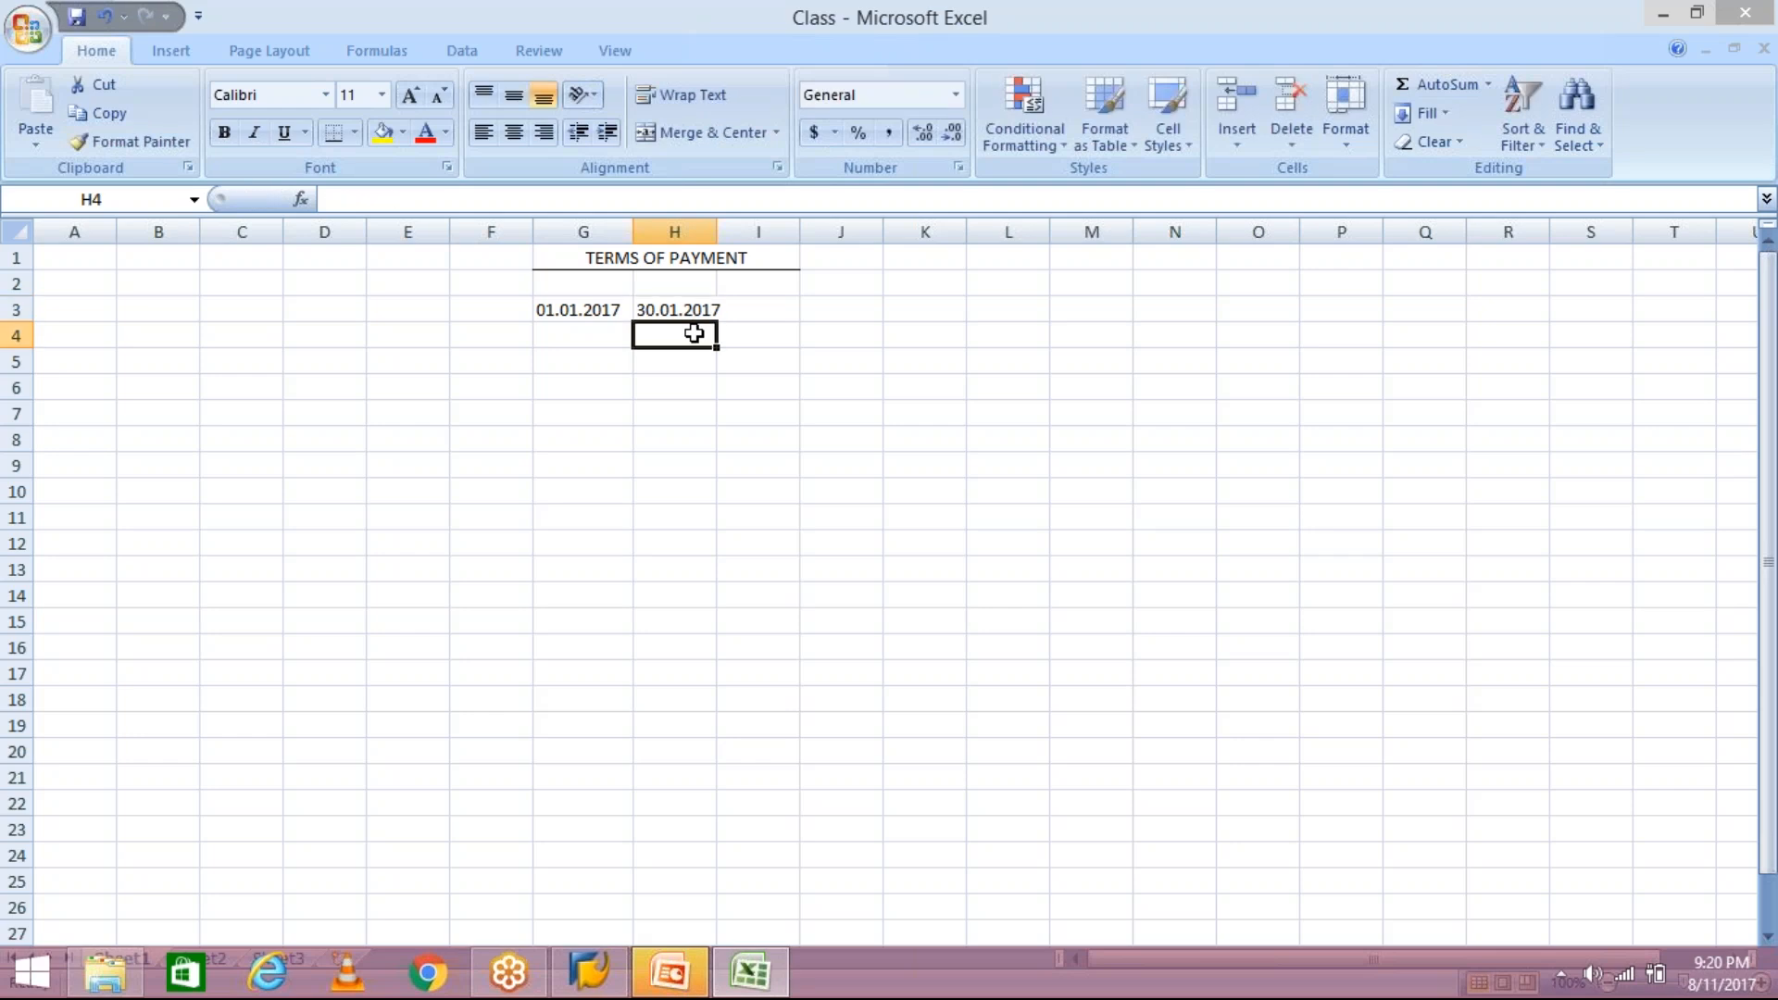
pyautogui.moveTo(717, 233); pyautogui.dragTo(719, 232)
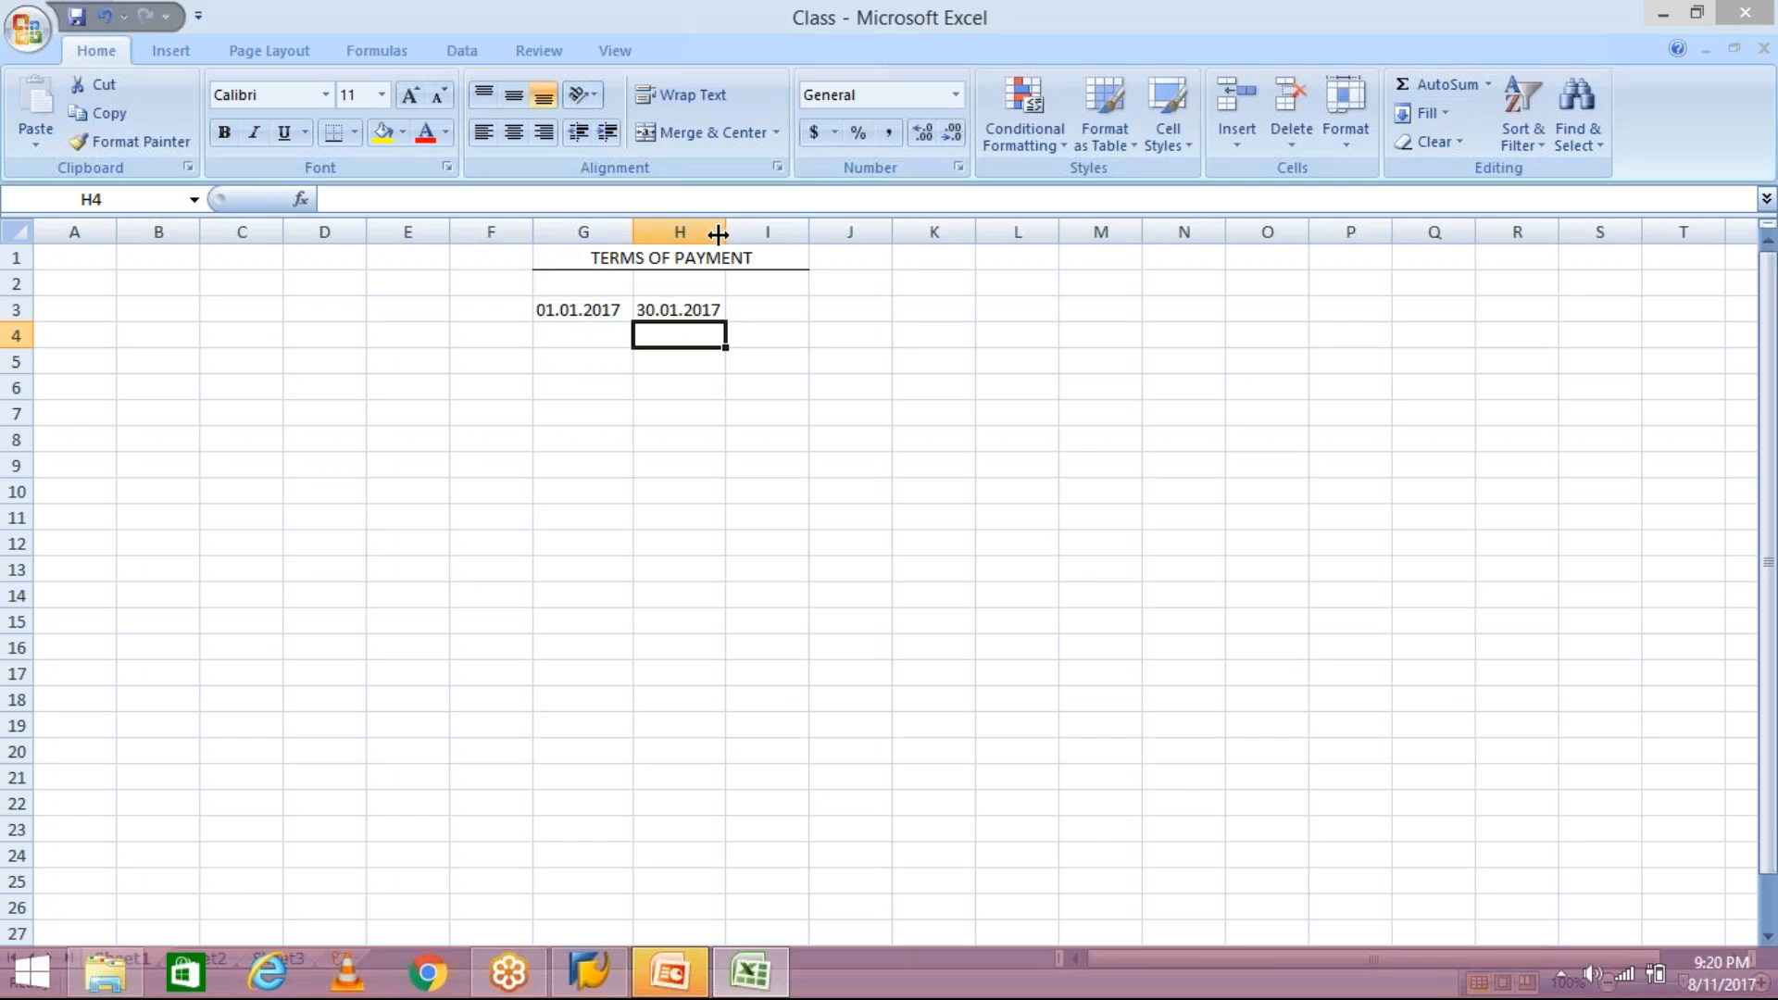
pyautogui.click(580, 307)
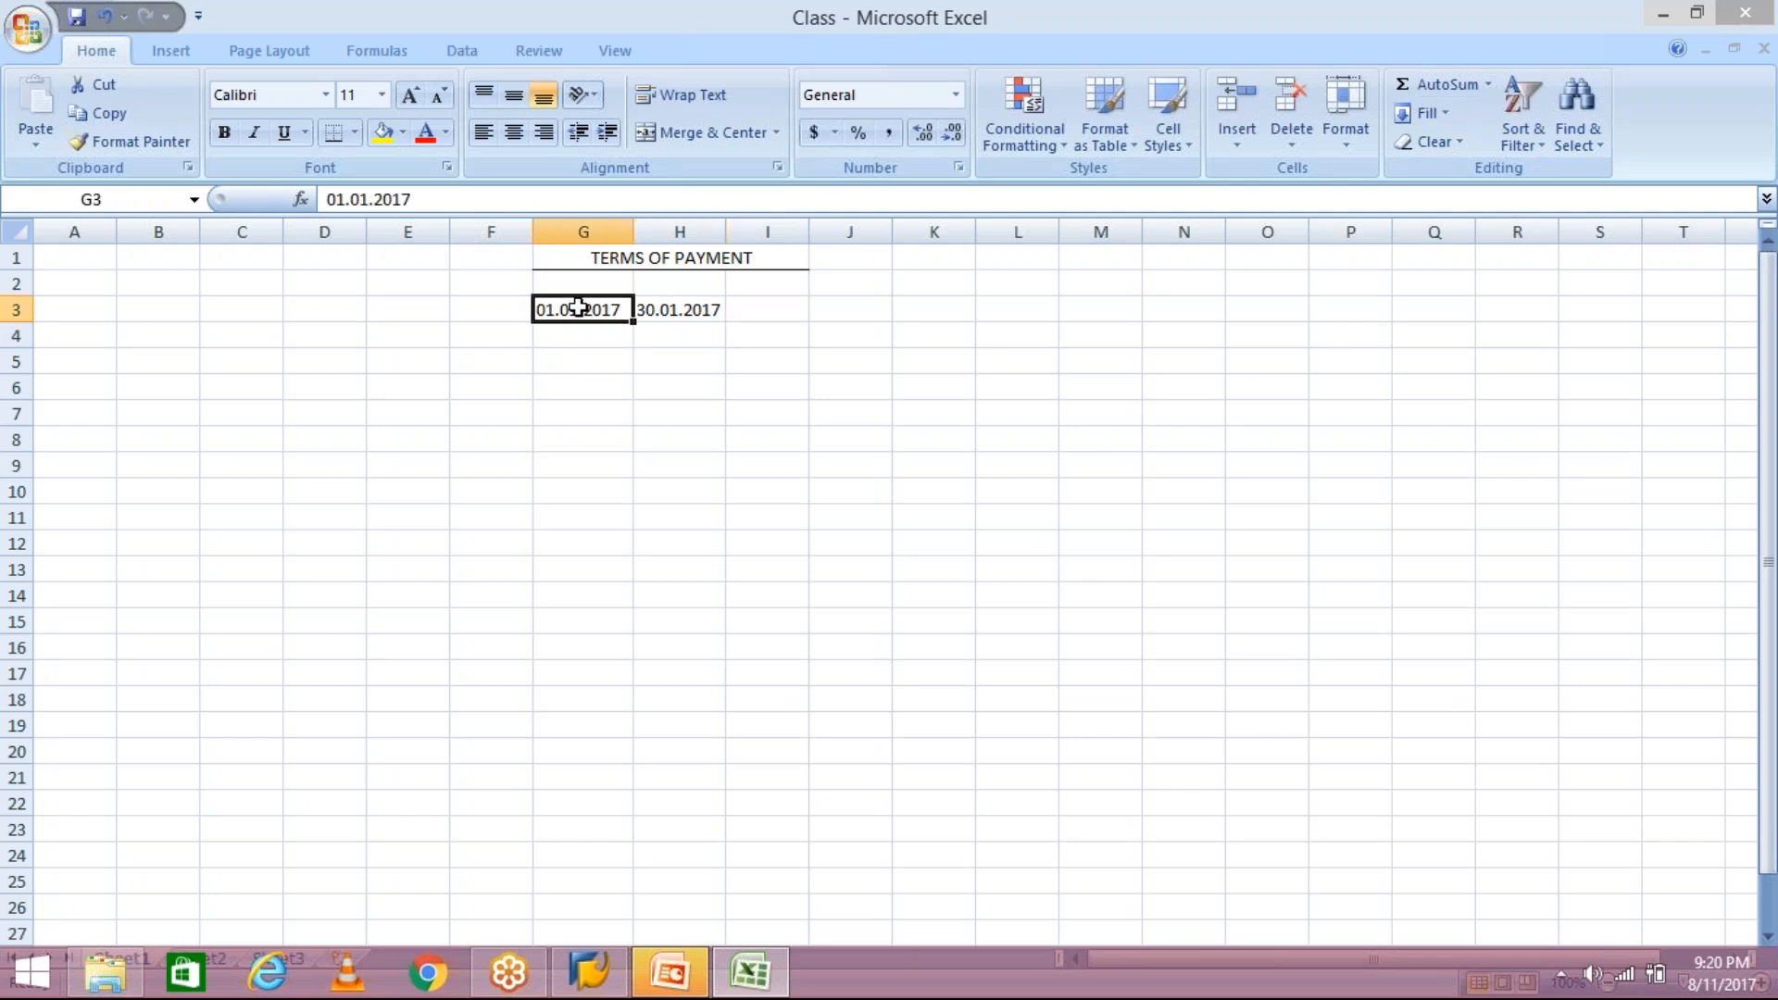
pyautogui.click(679, 312)
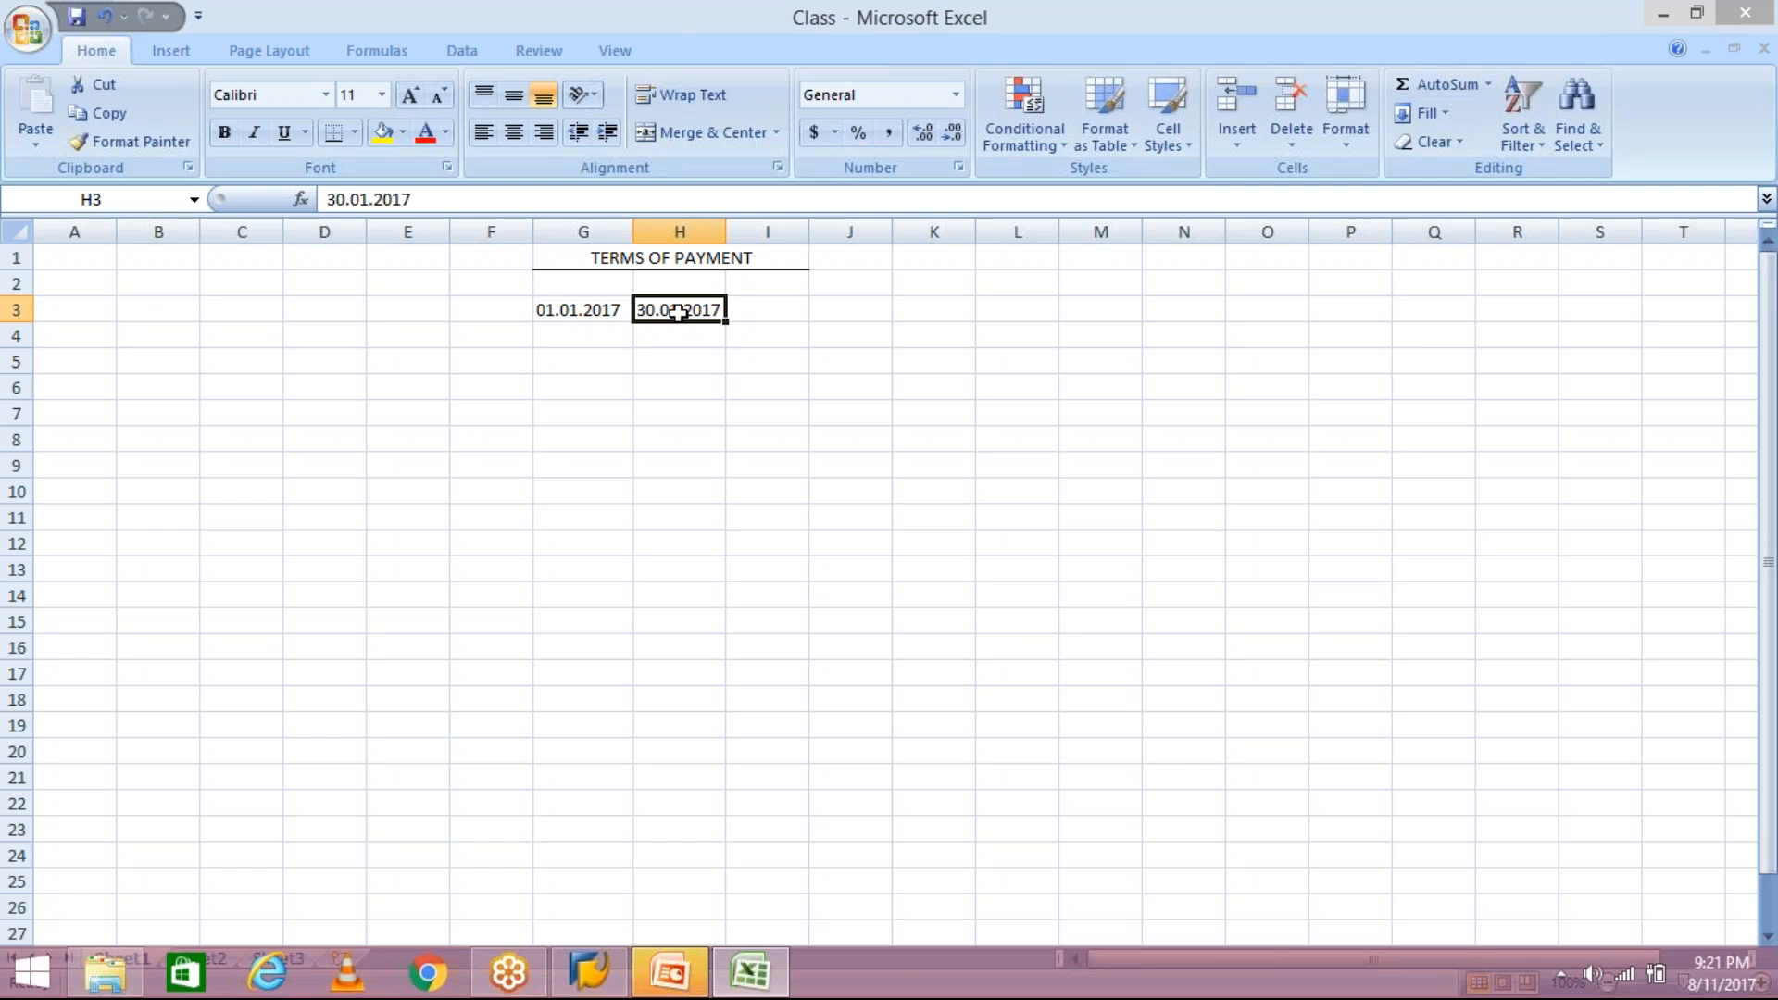
pyautogui.click(587, 309)
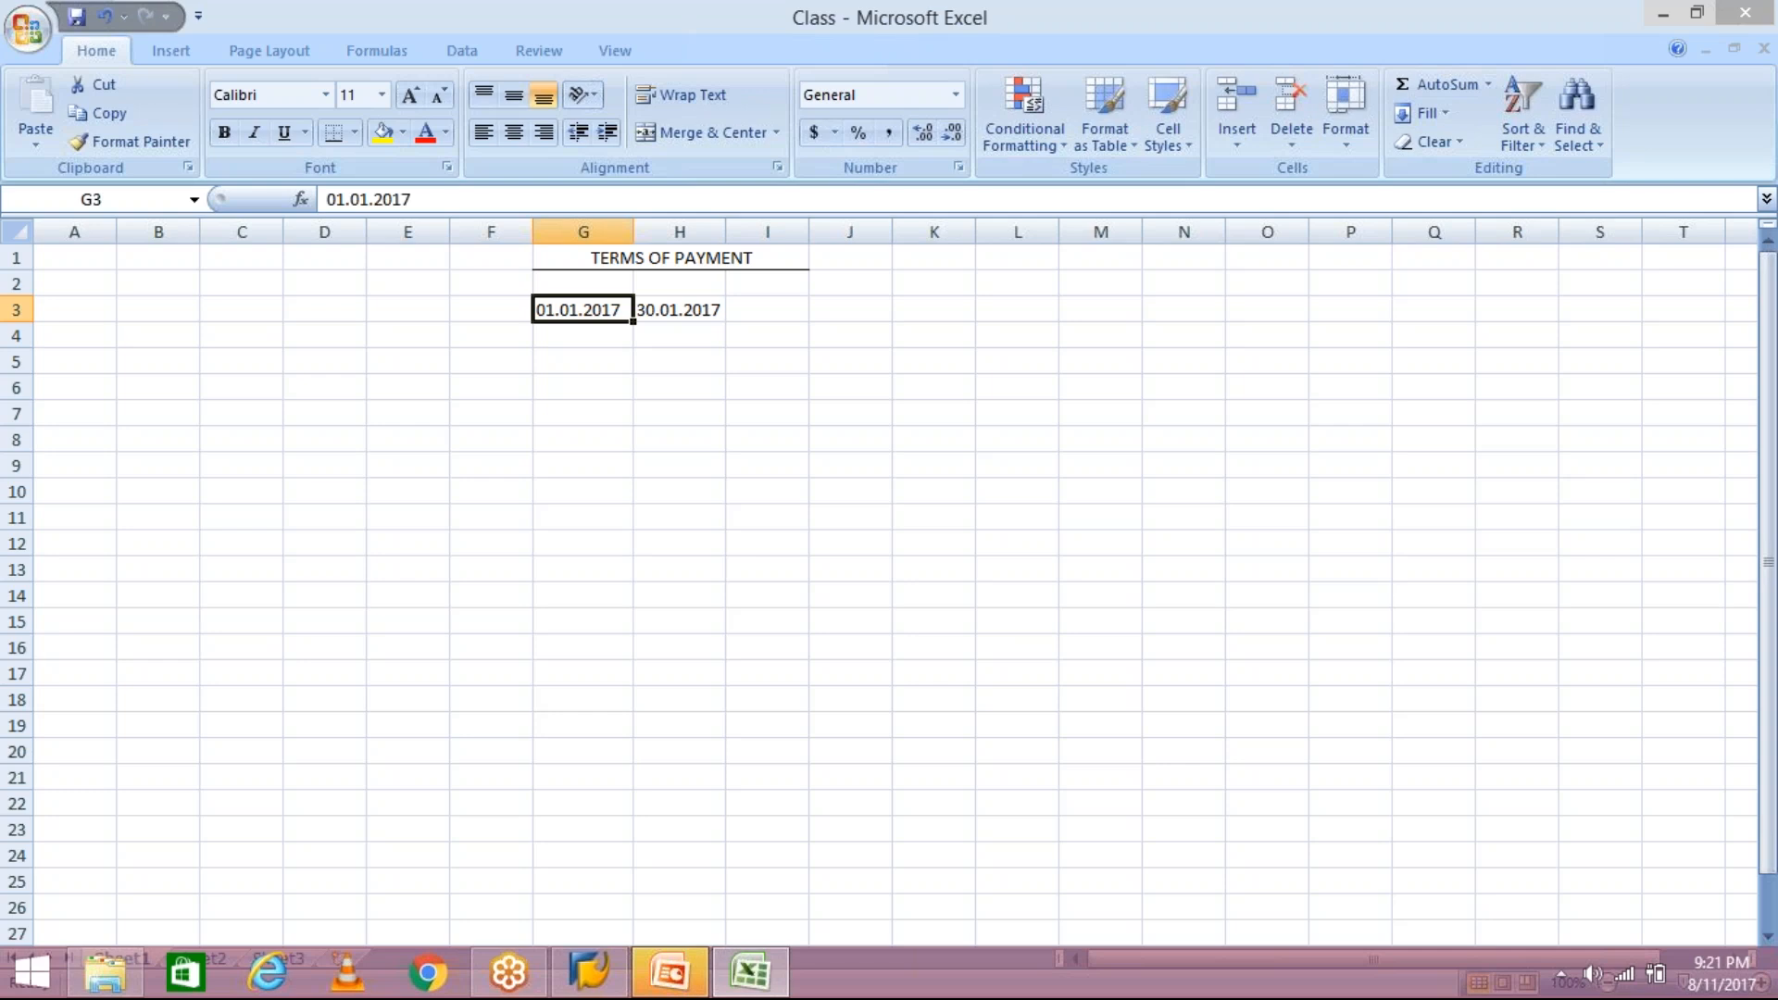
pyautogui.click(663, 310)
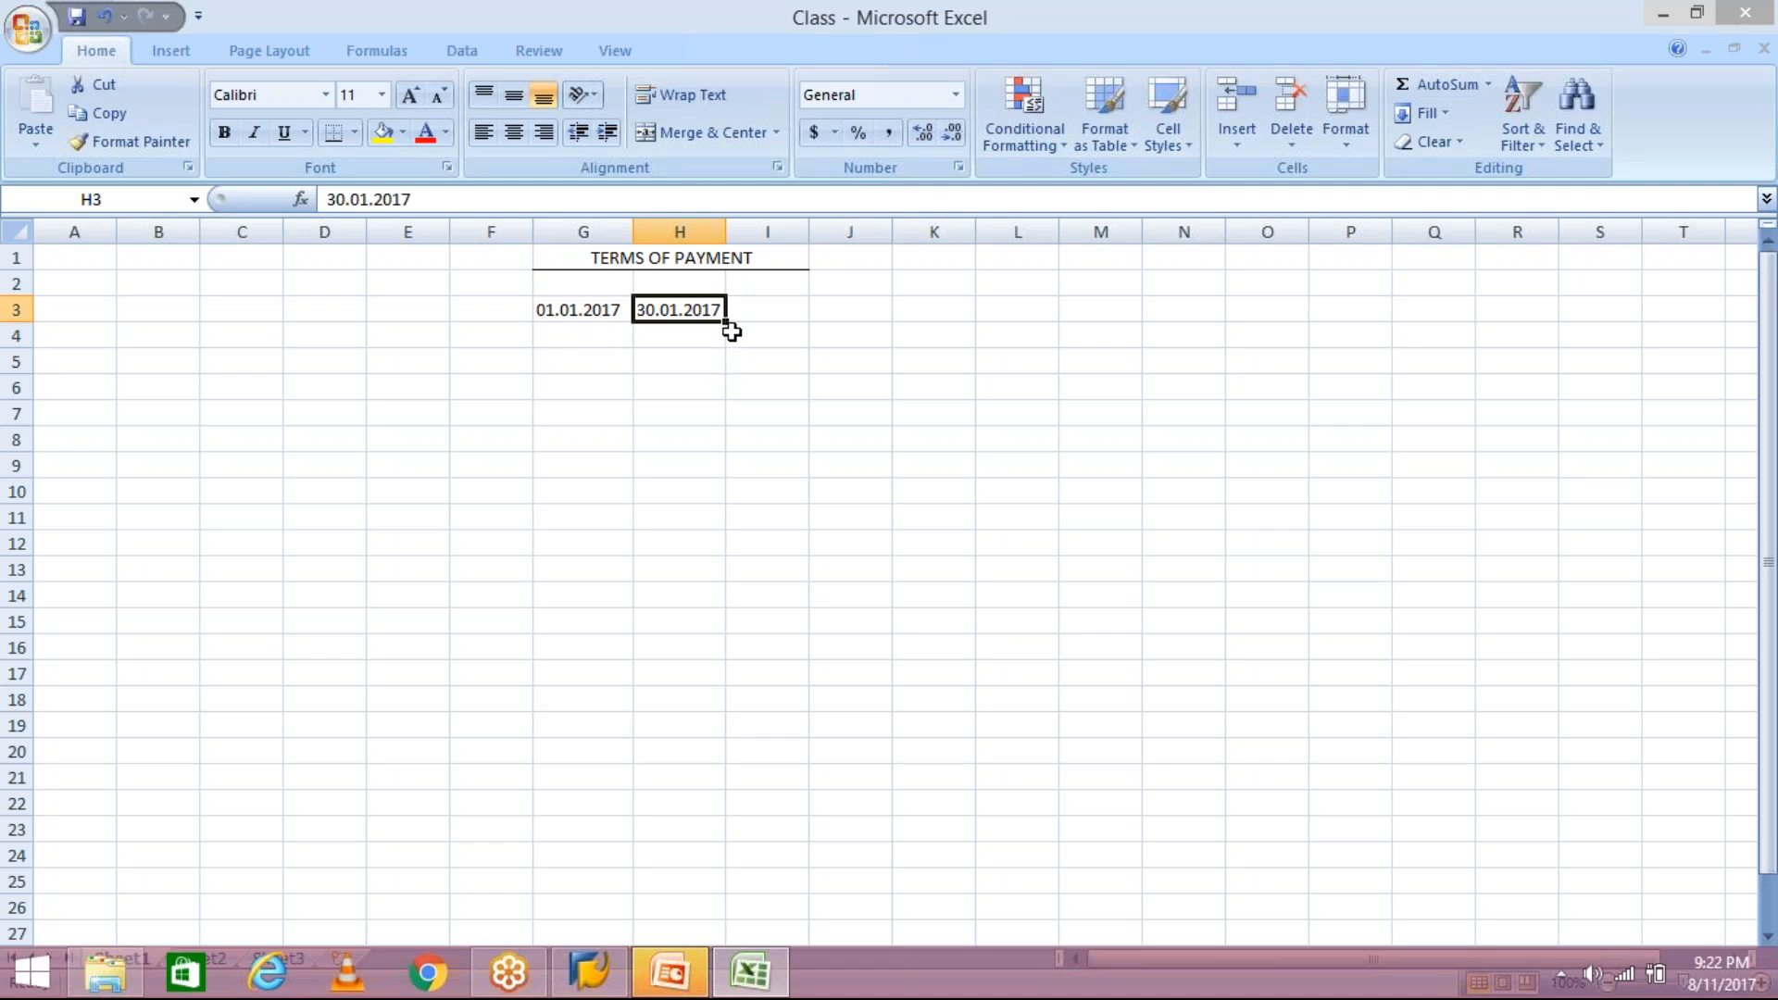
# Enter the date 15.01.2017 in cell I3 and widen column I to fit it
pyautogui.click(799, 311)
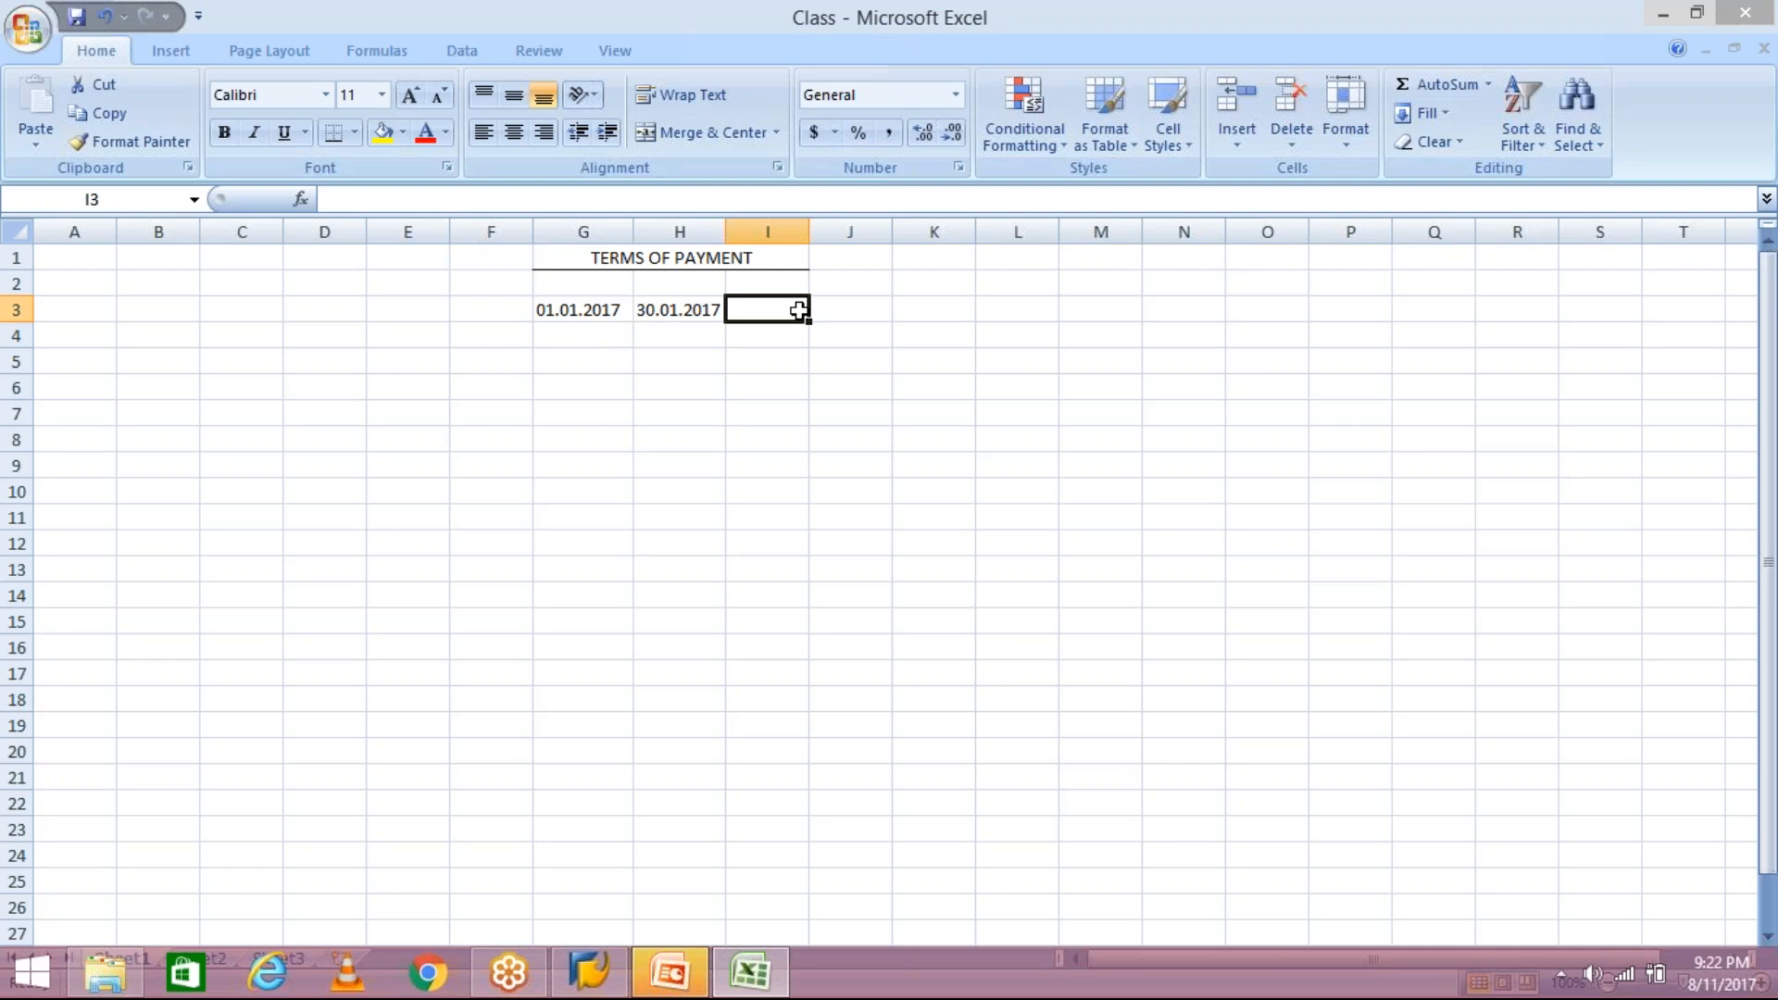
pyautogui.write('15')
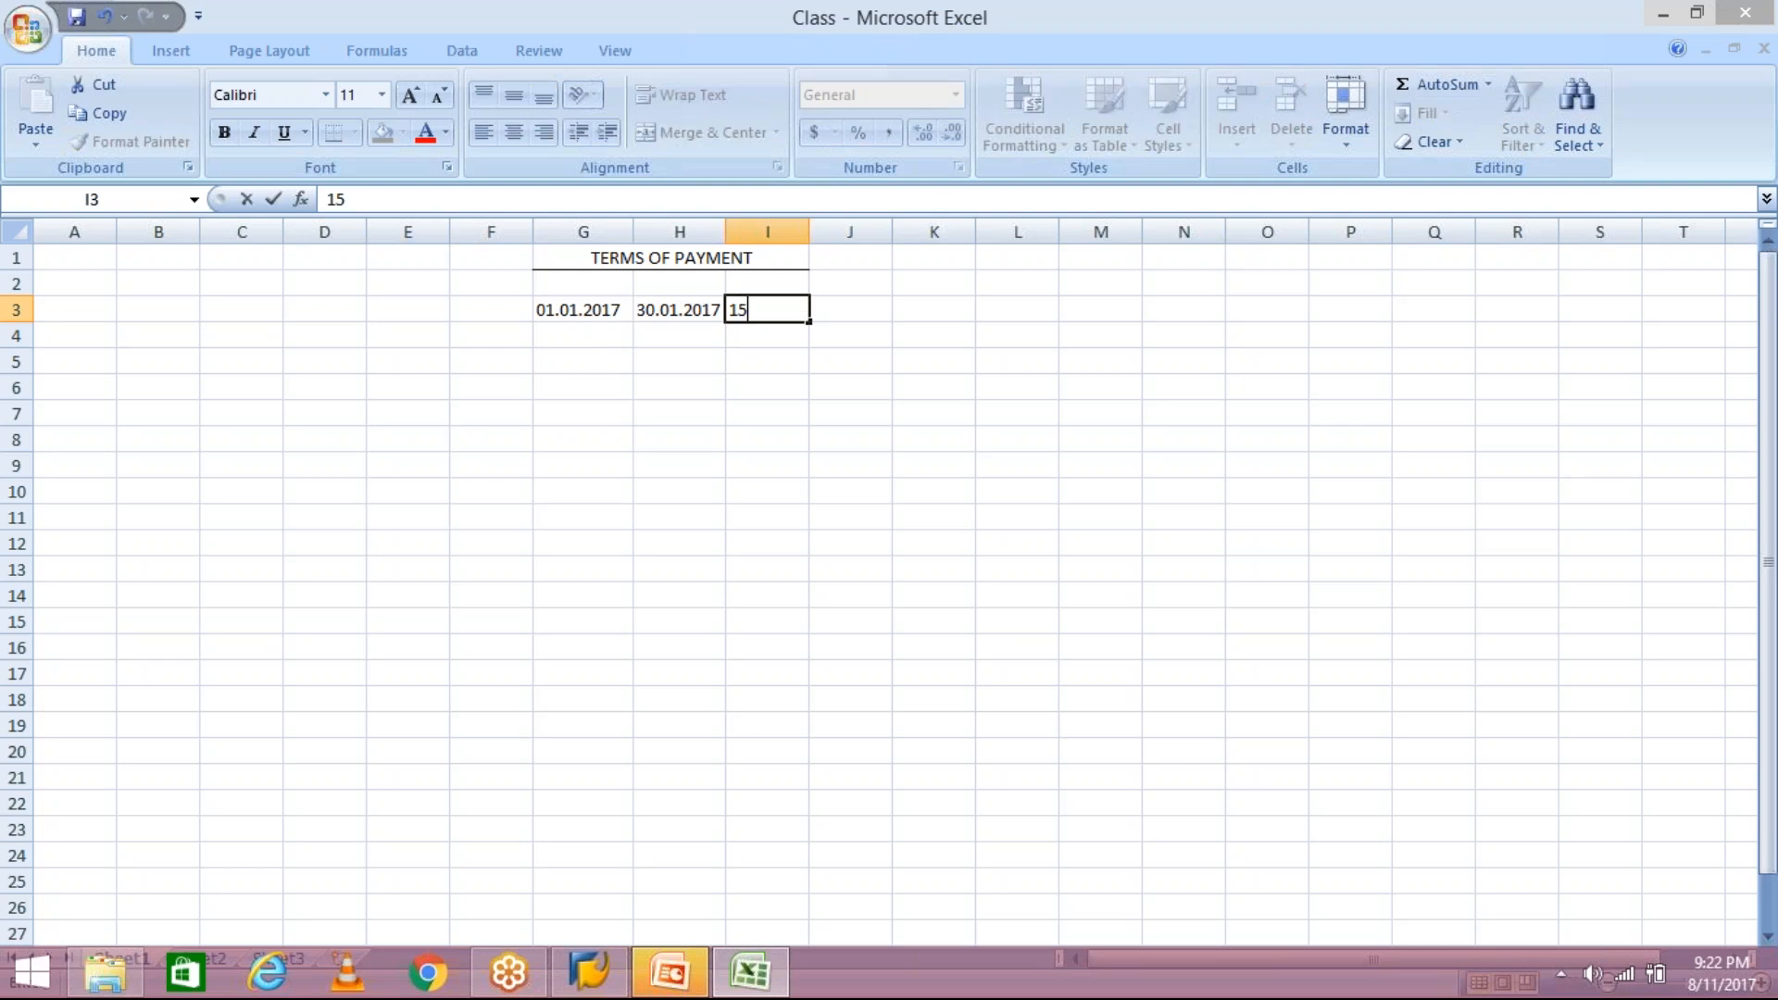
pyautogui.write('.01.2017')
pyautogui.press('Return')
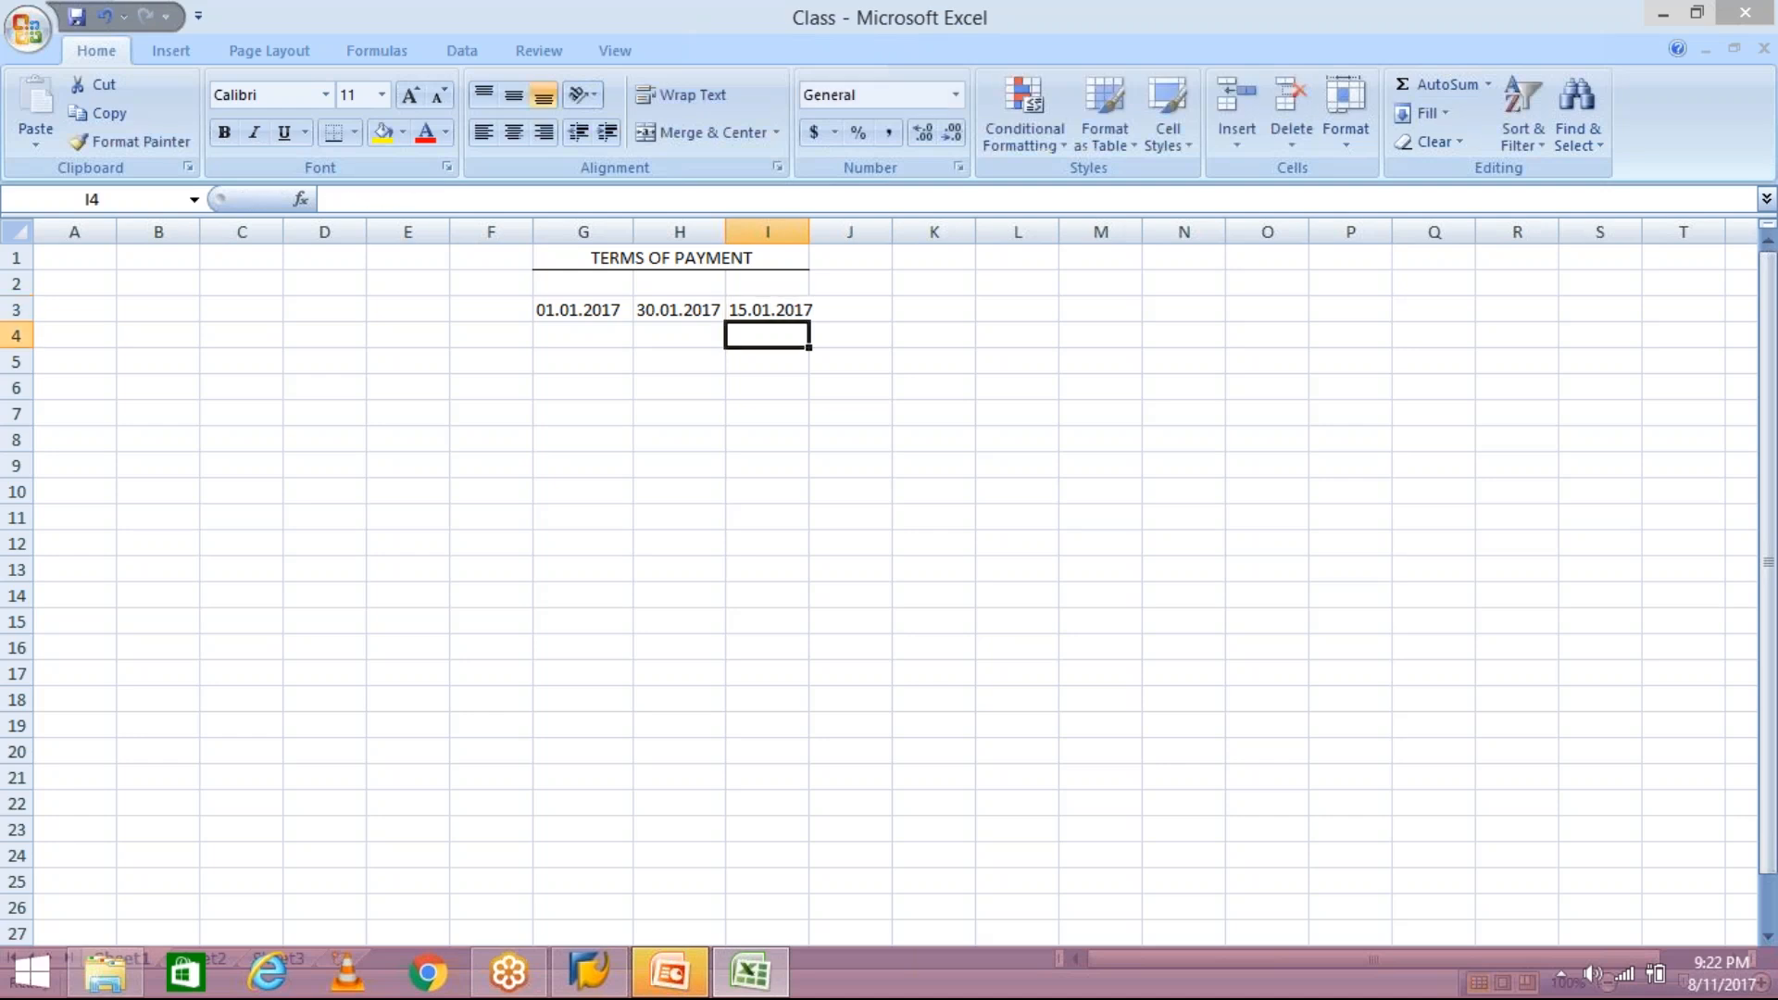
pyautogui.doubleClick(812, 232)
# Enter the status ND in cell J3, beside the 15.01.2017 date
pyautogui.click(871, 307)
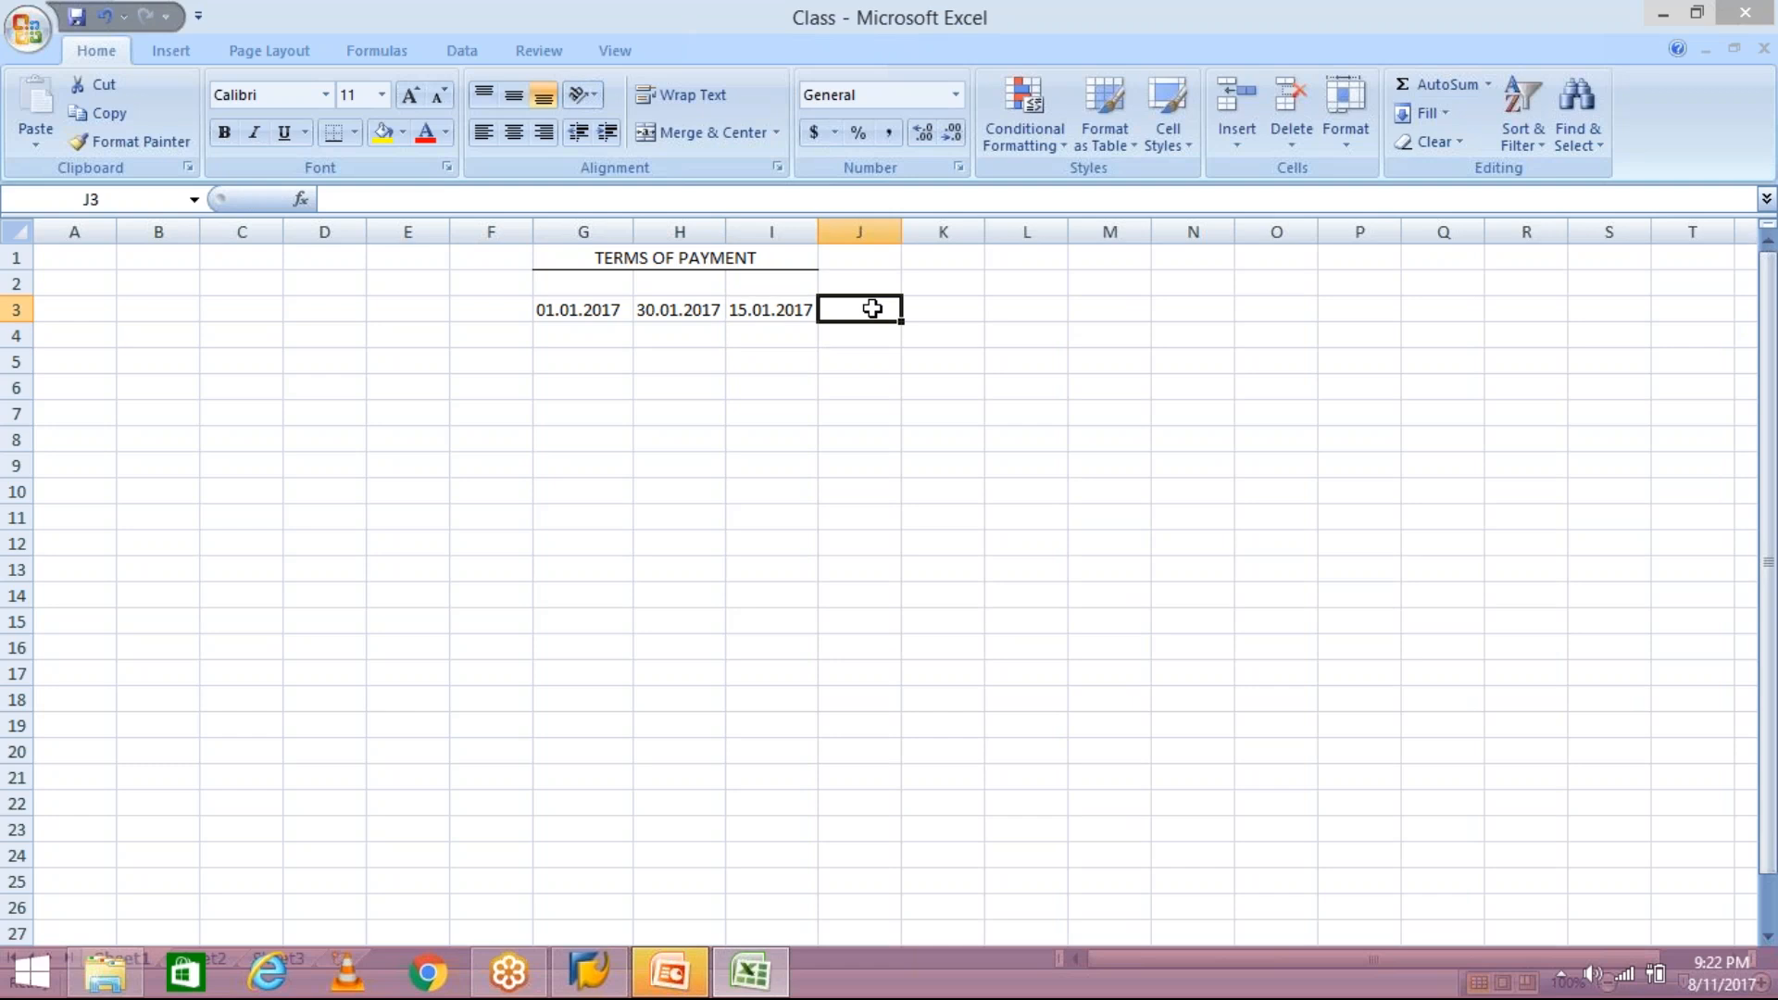
pyautogui.write('ND')
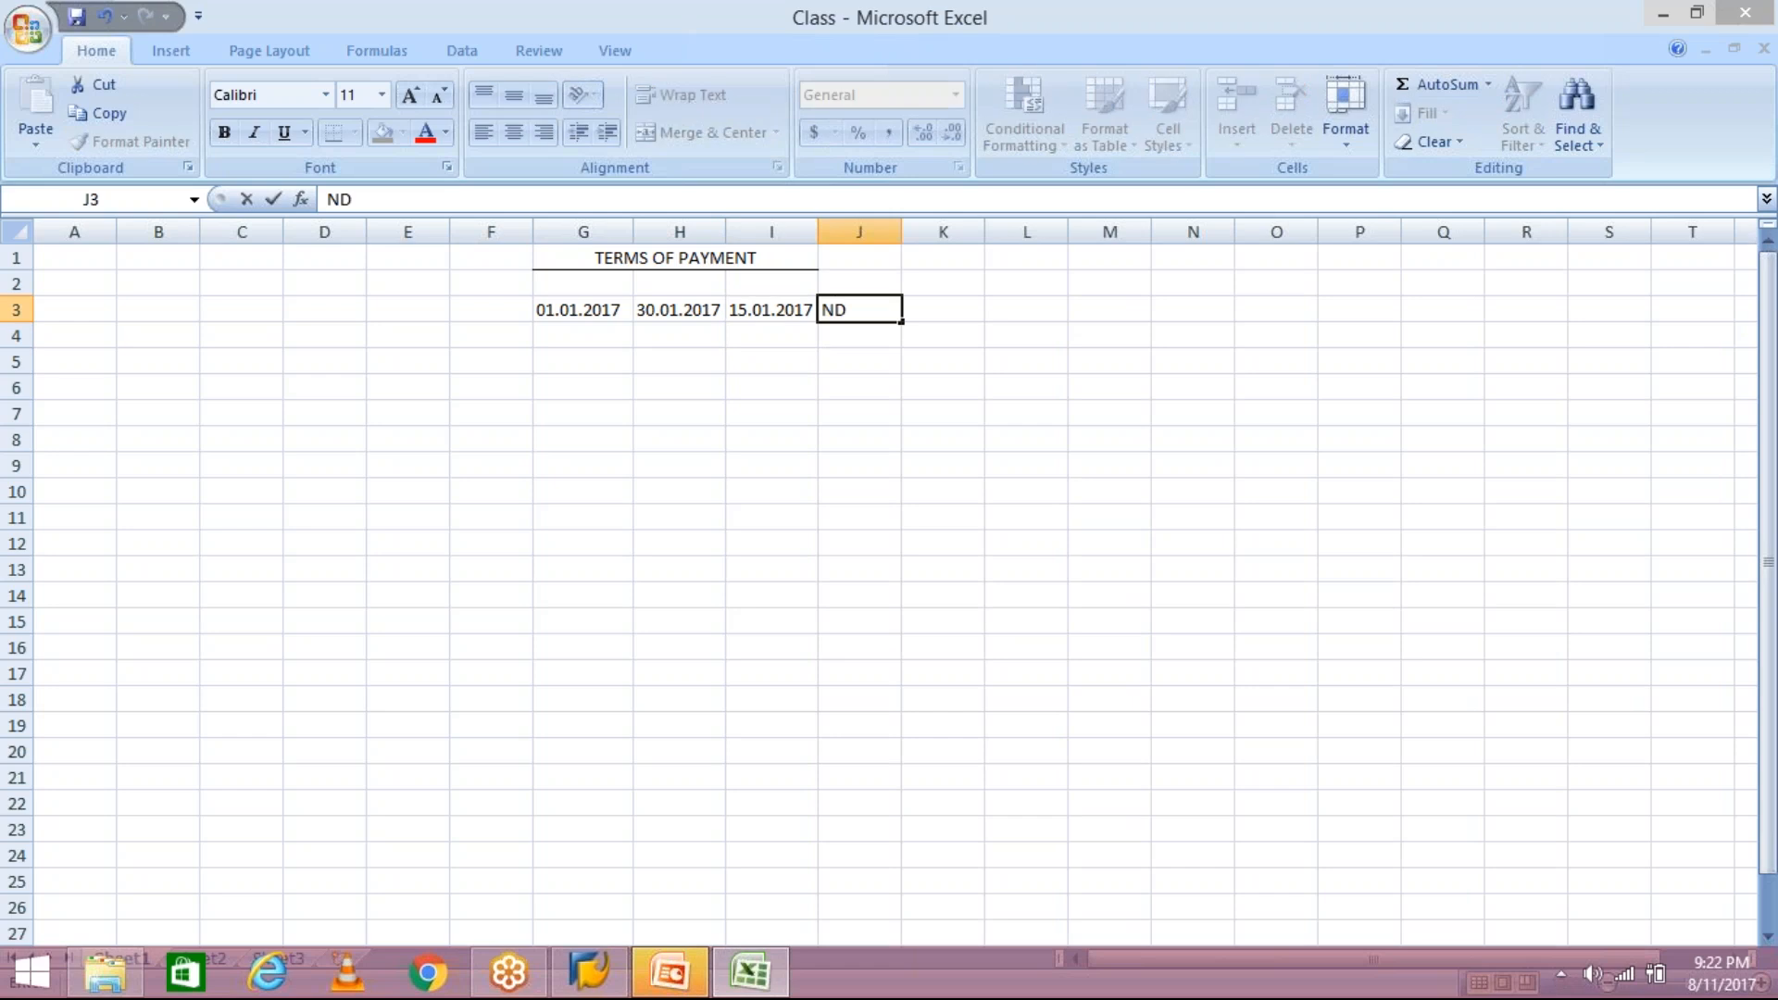
pyautogui.press('Return')
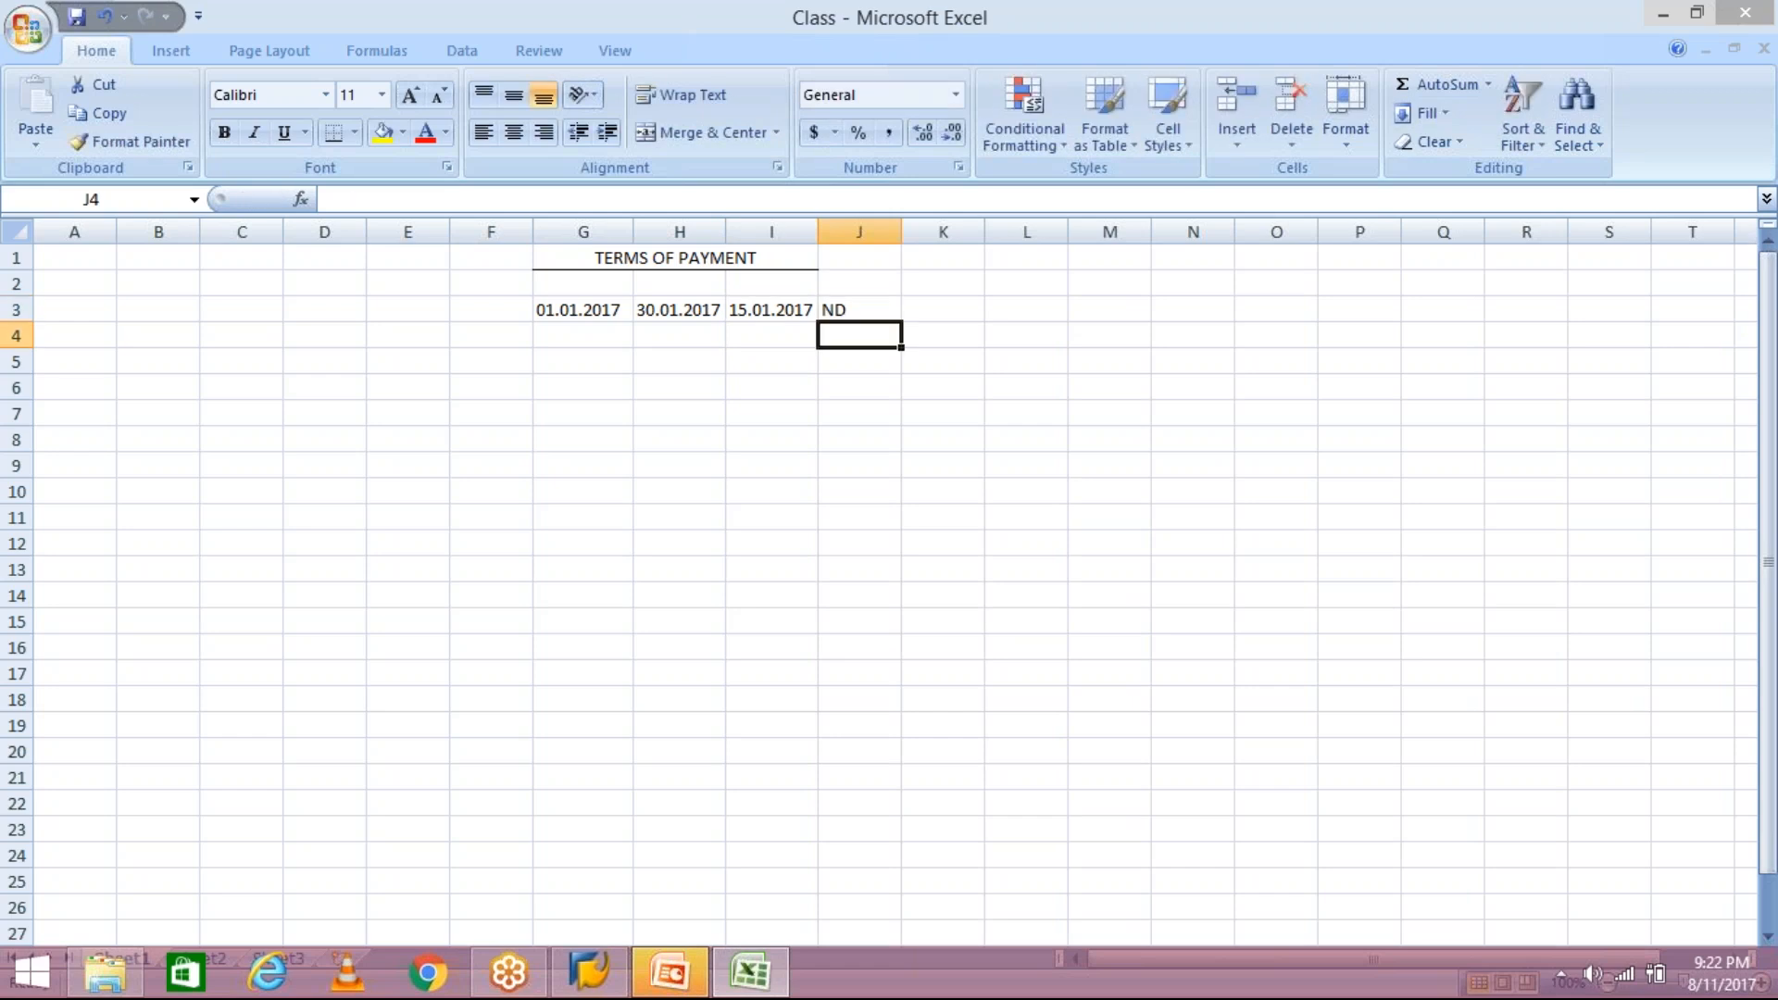
# Set the date in cell I3 to 30.01.2017 and the status in cell J3 to DUE
pyautogui.click(776, 312)
pyautogui.write('30')
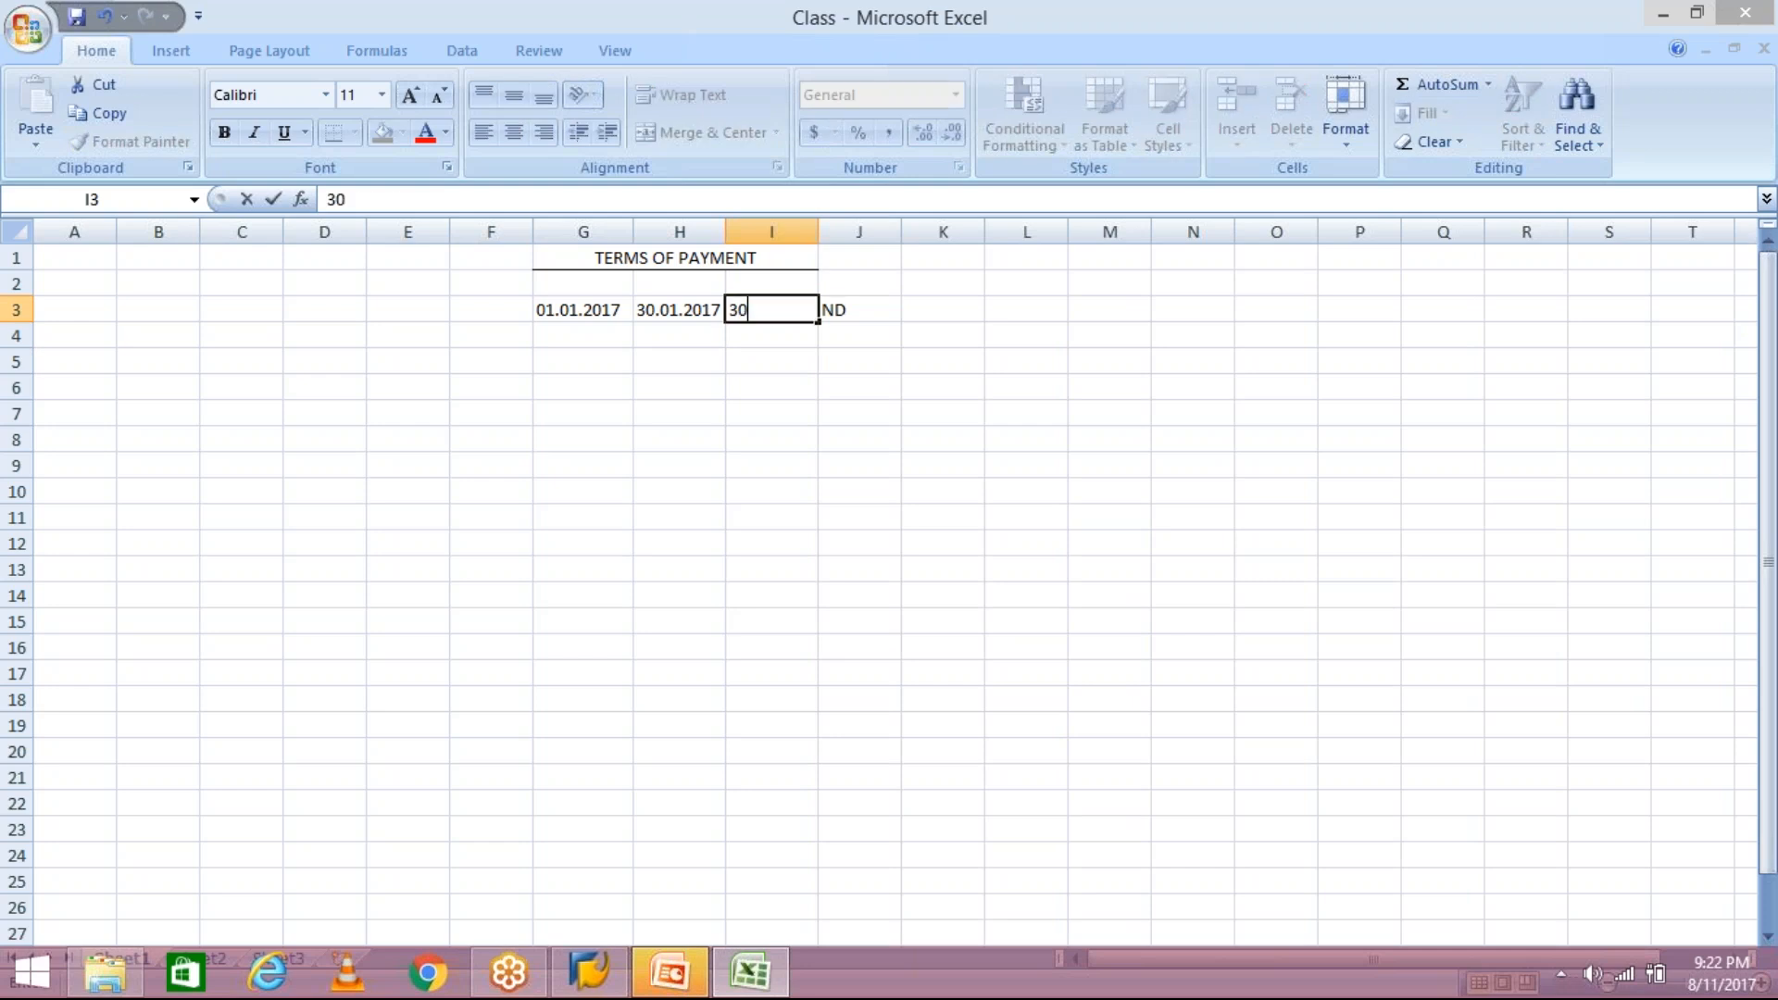
pyautogui.write('.01.2017')
pyautogui.click(883, 310)
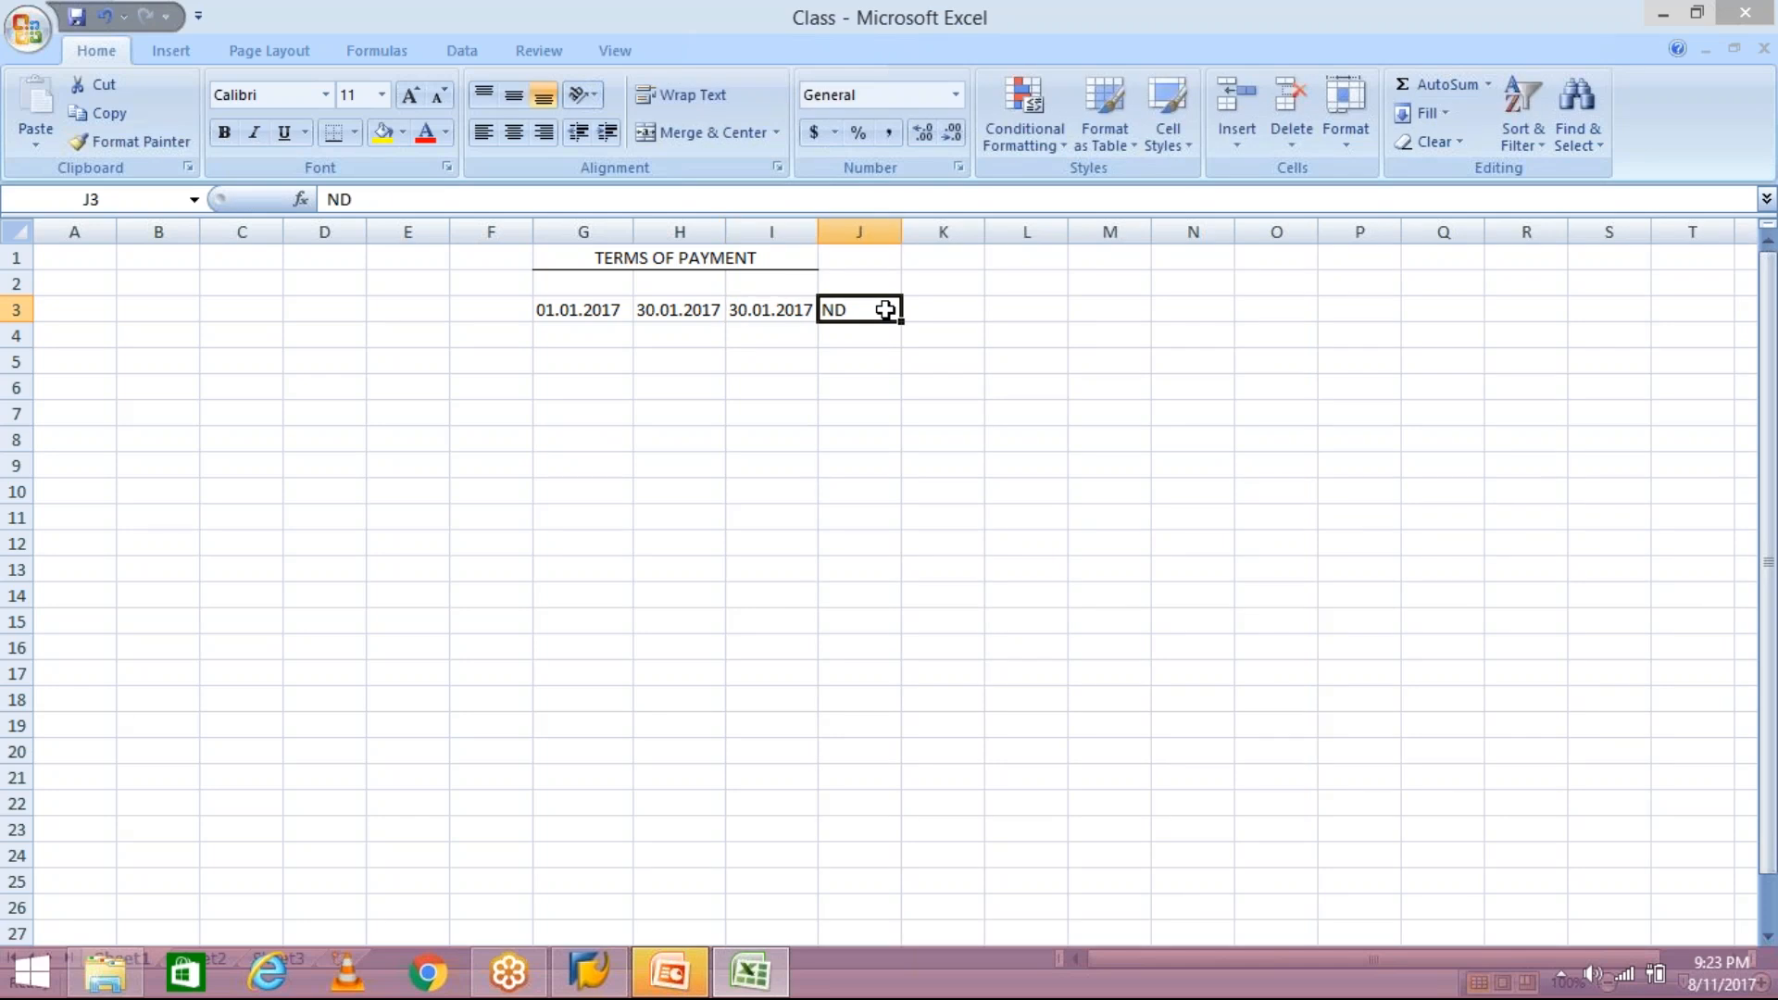
pyautogui.write('DUE')
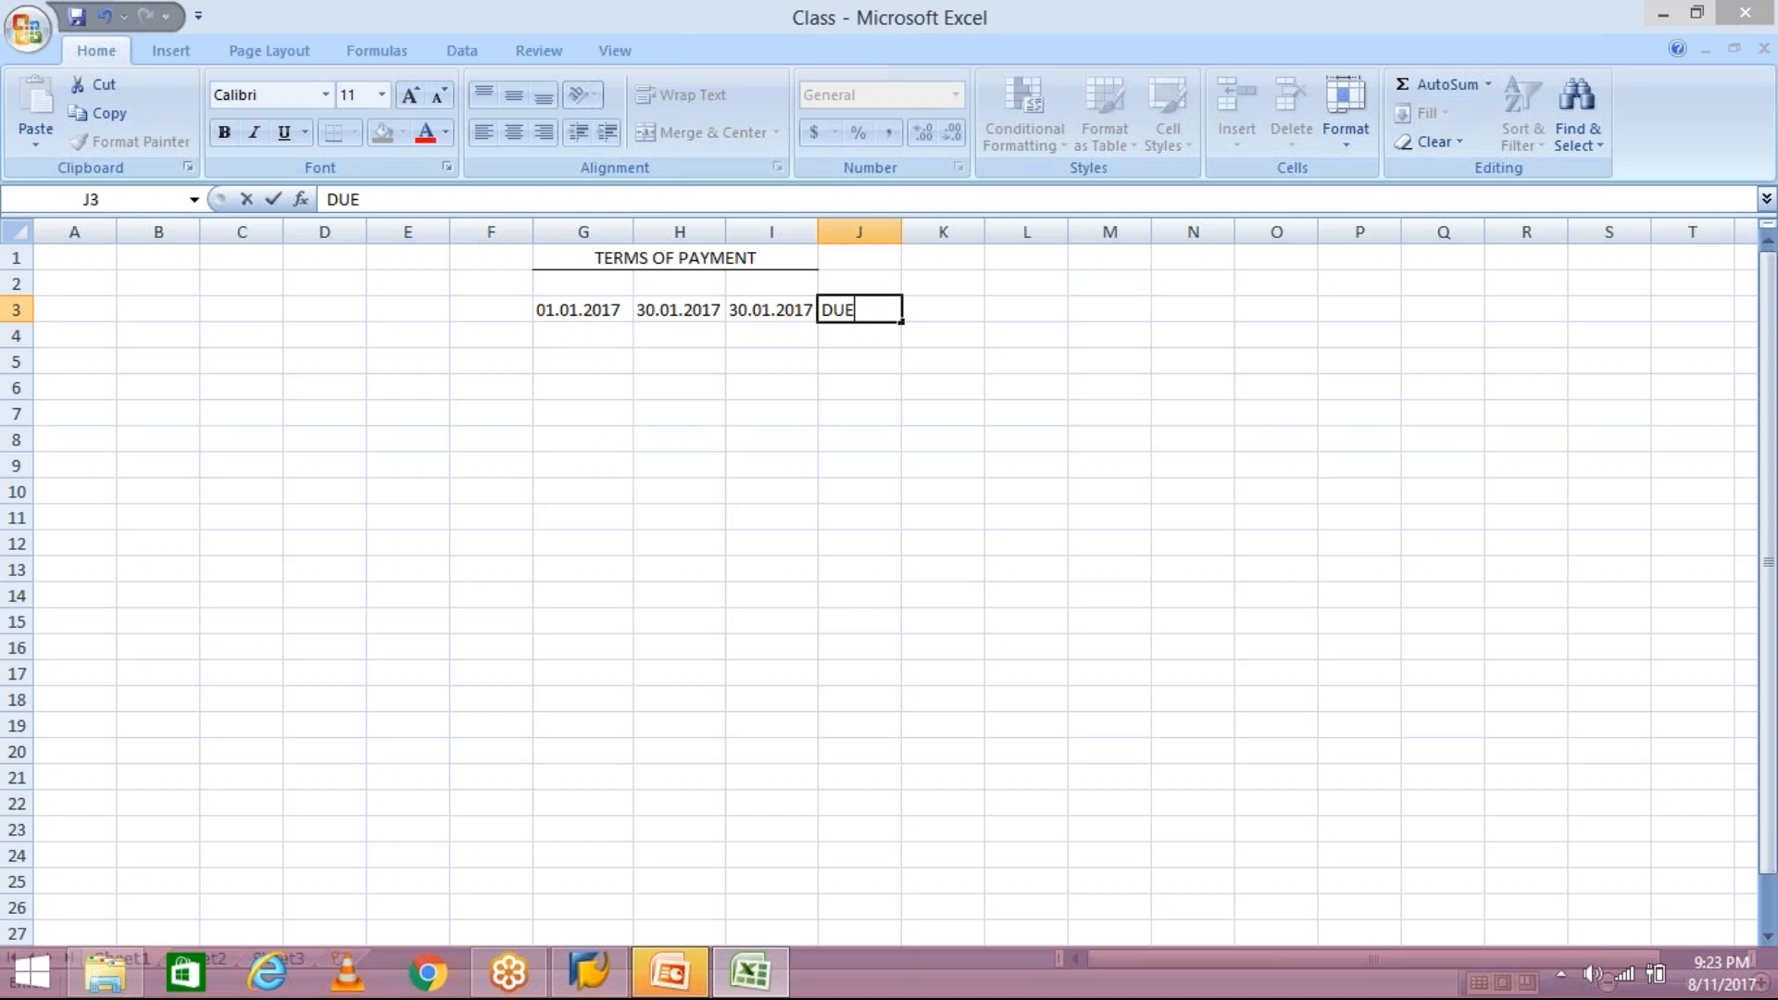
pyautogui.press('Return')
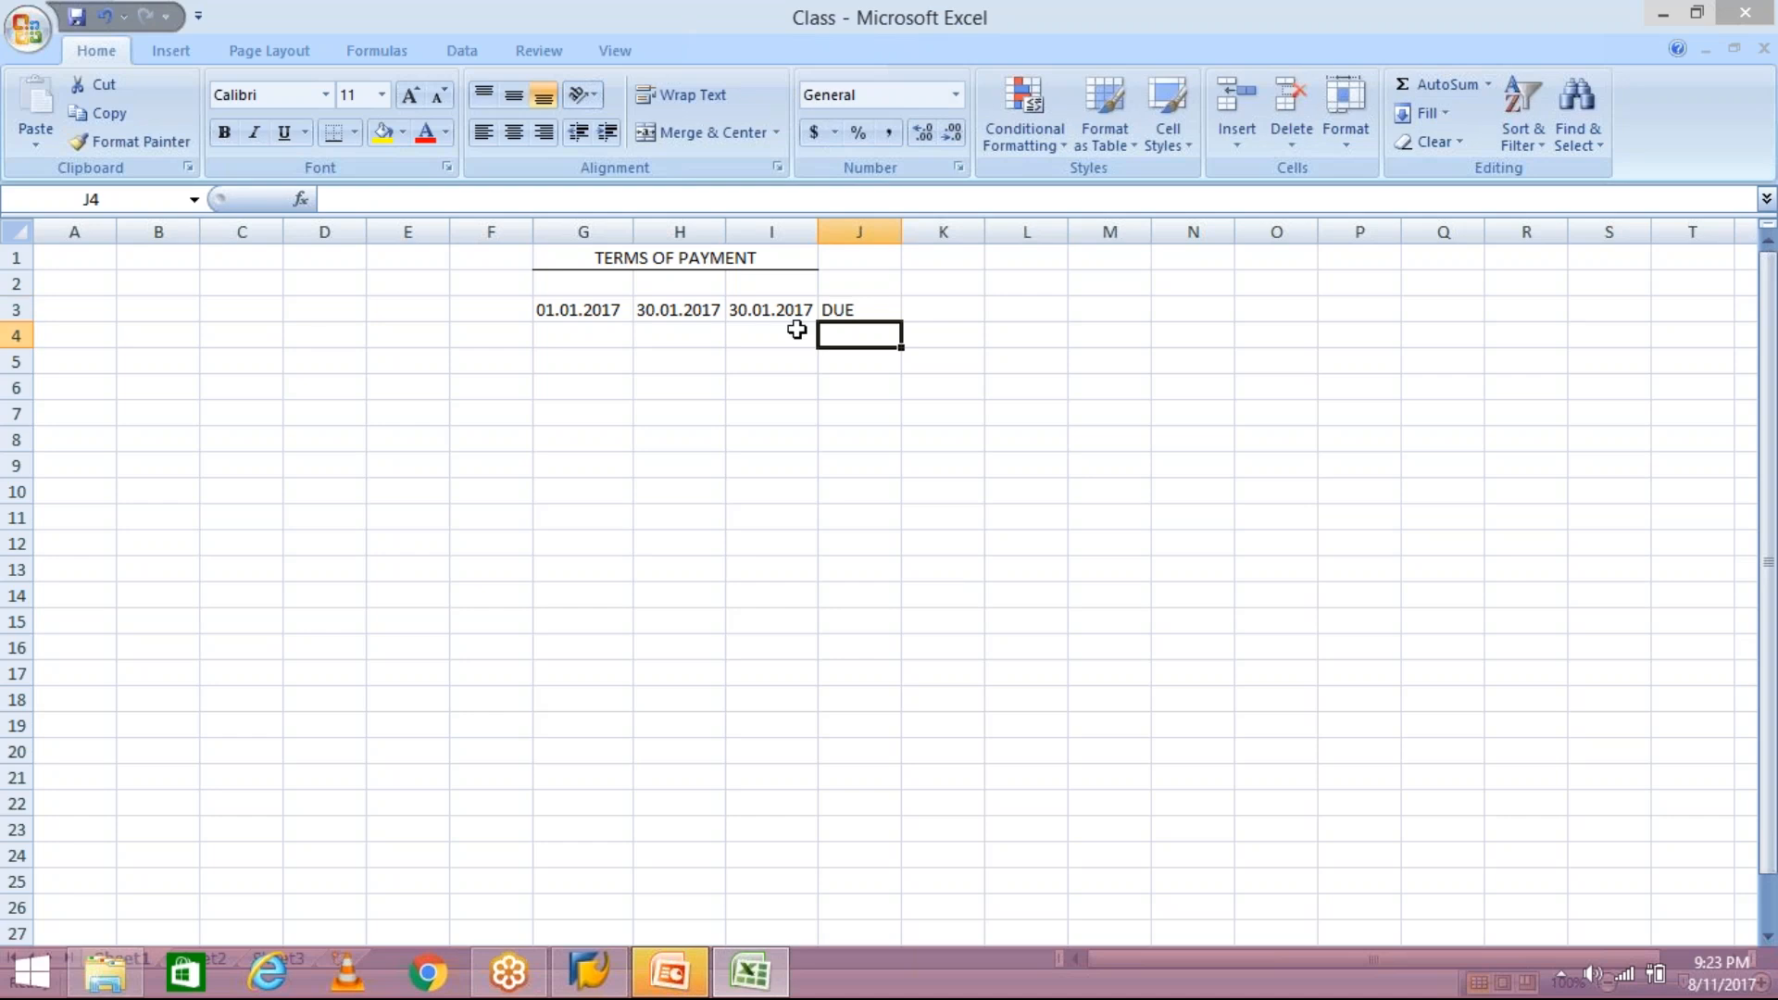
# Set the date in cell I3 to 31.01.2017 and the status in cell J3 to OD
pyautogui.click(758, 306)
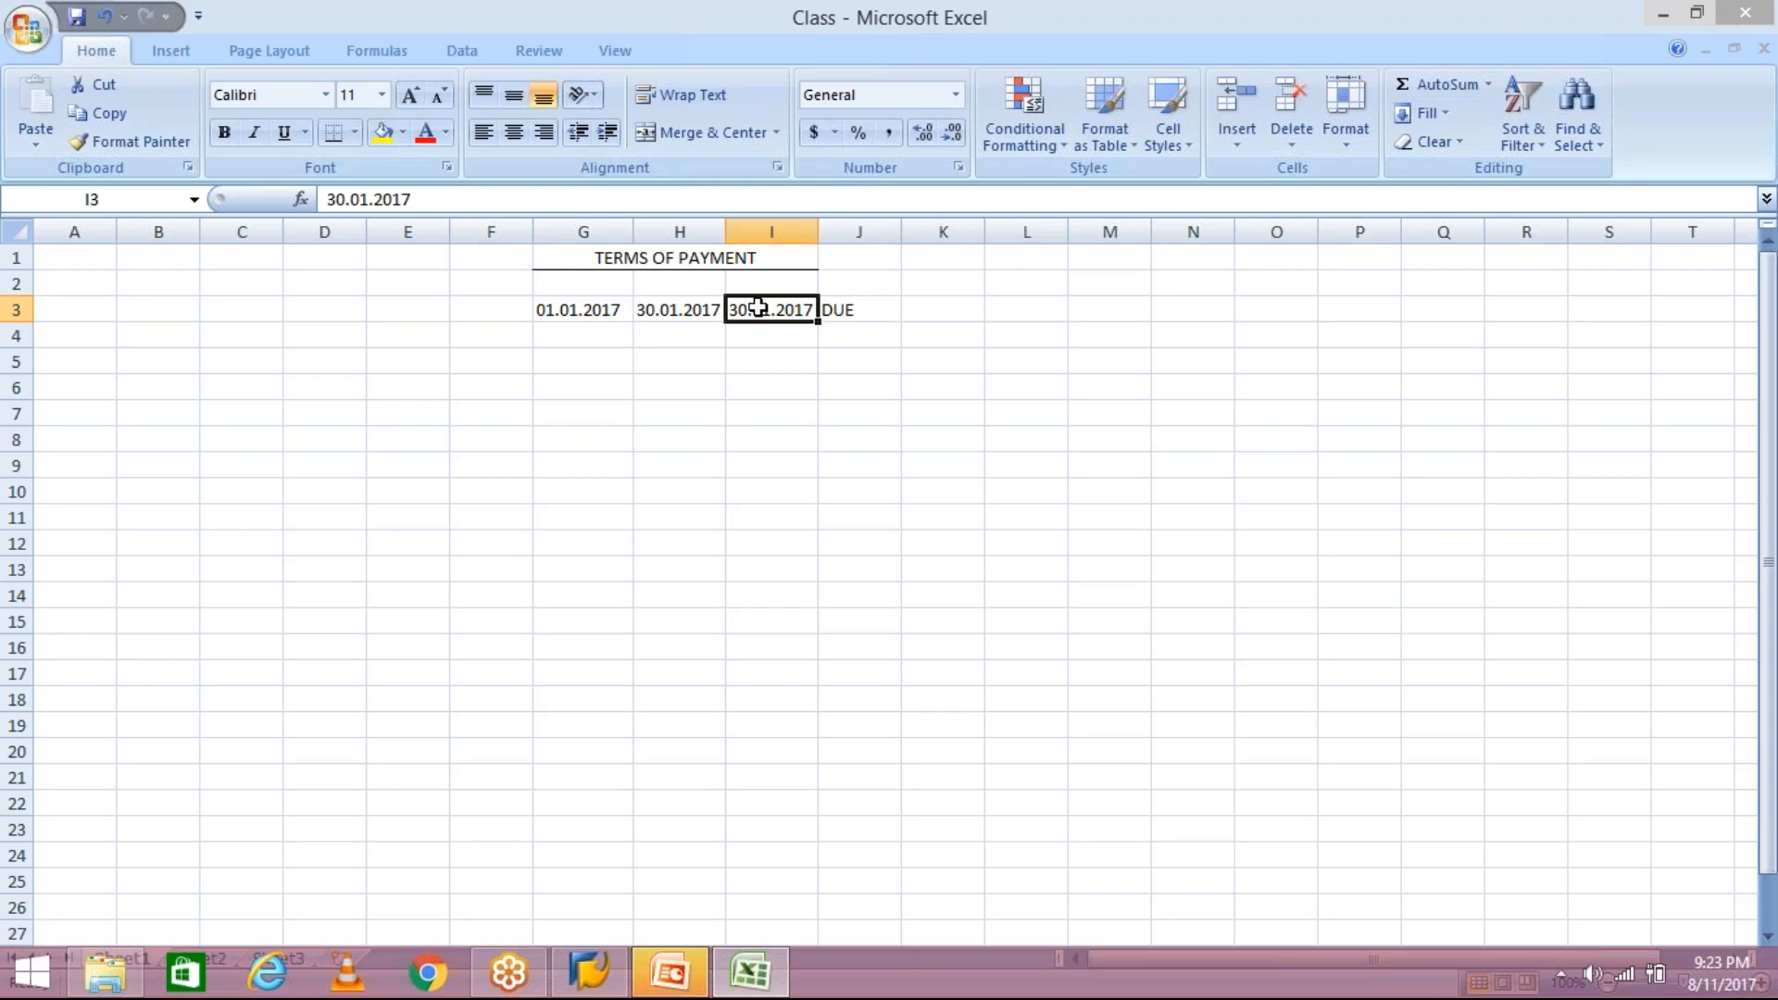
pyautogui.write('31.0')
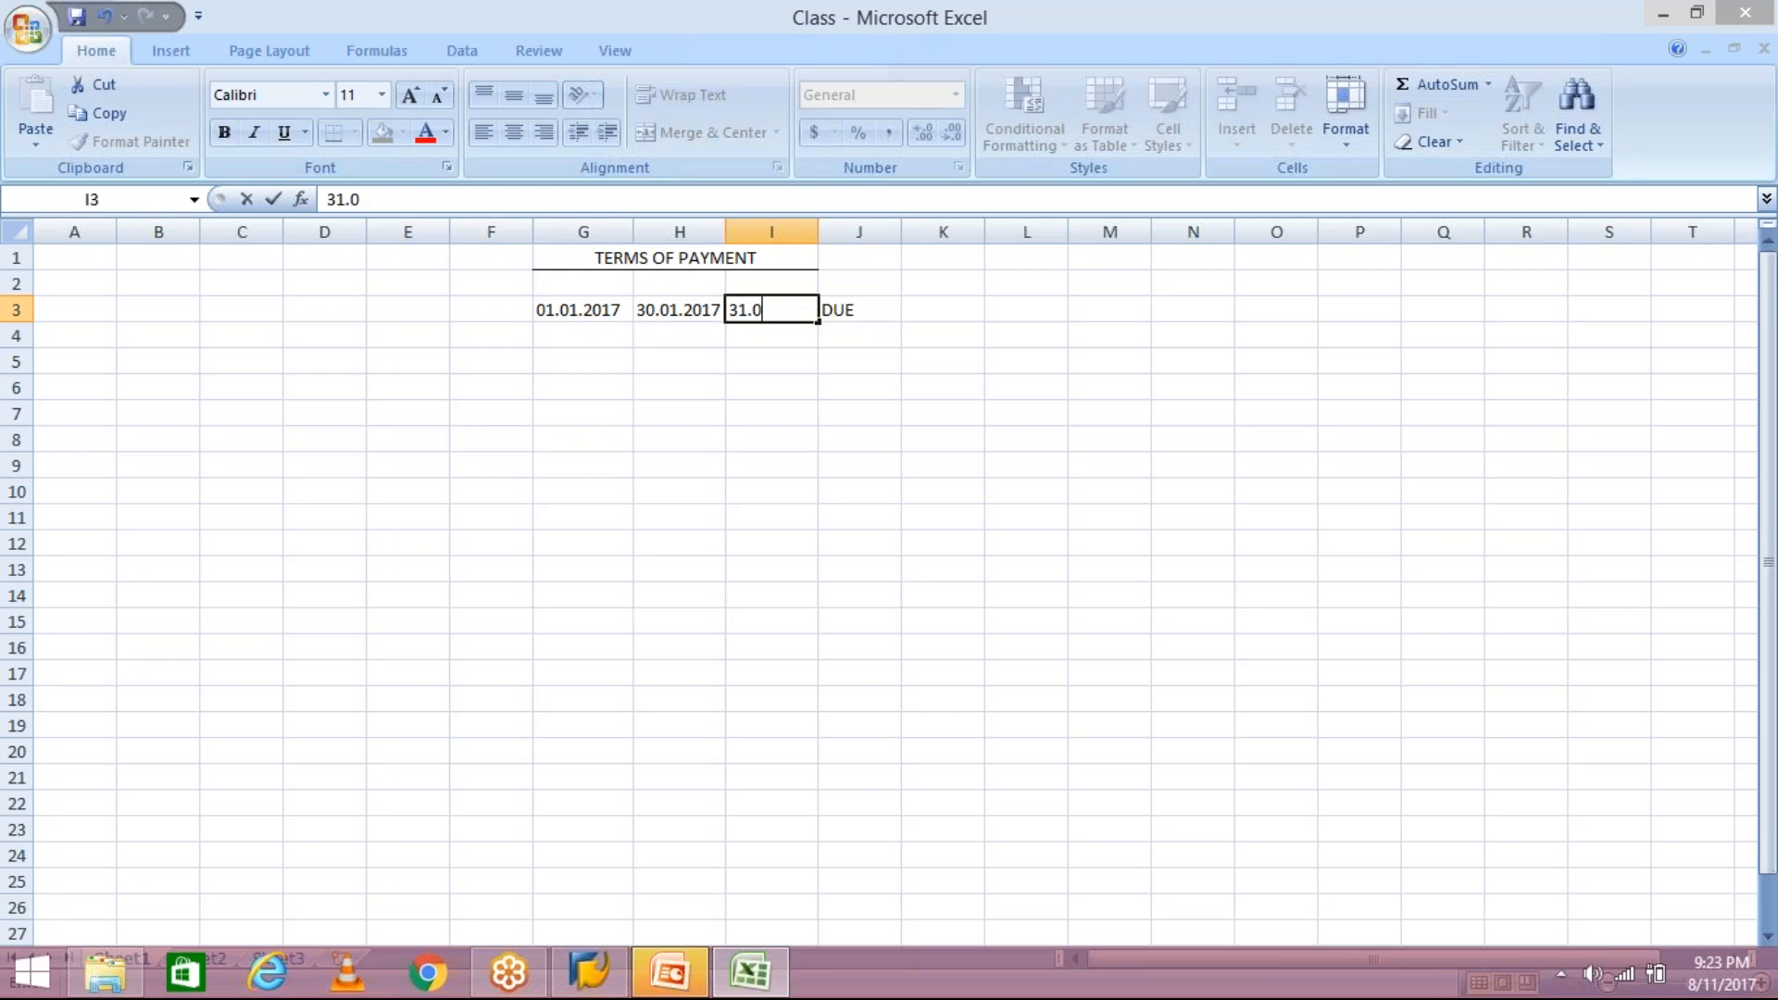
pyautogui.write('1.2017')
pyautogui.click(860, 309)
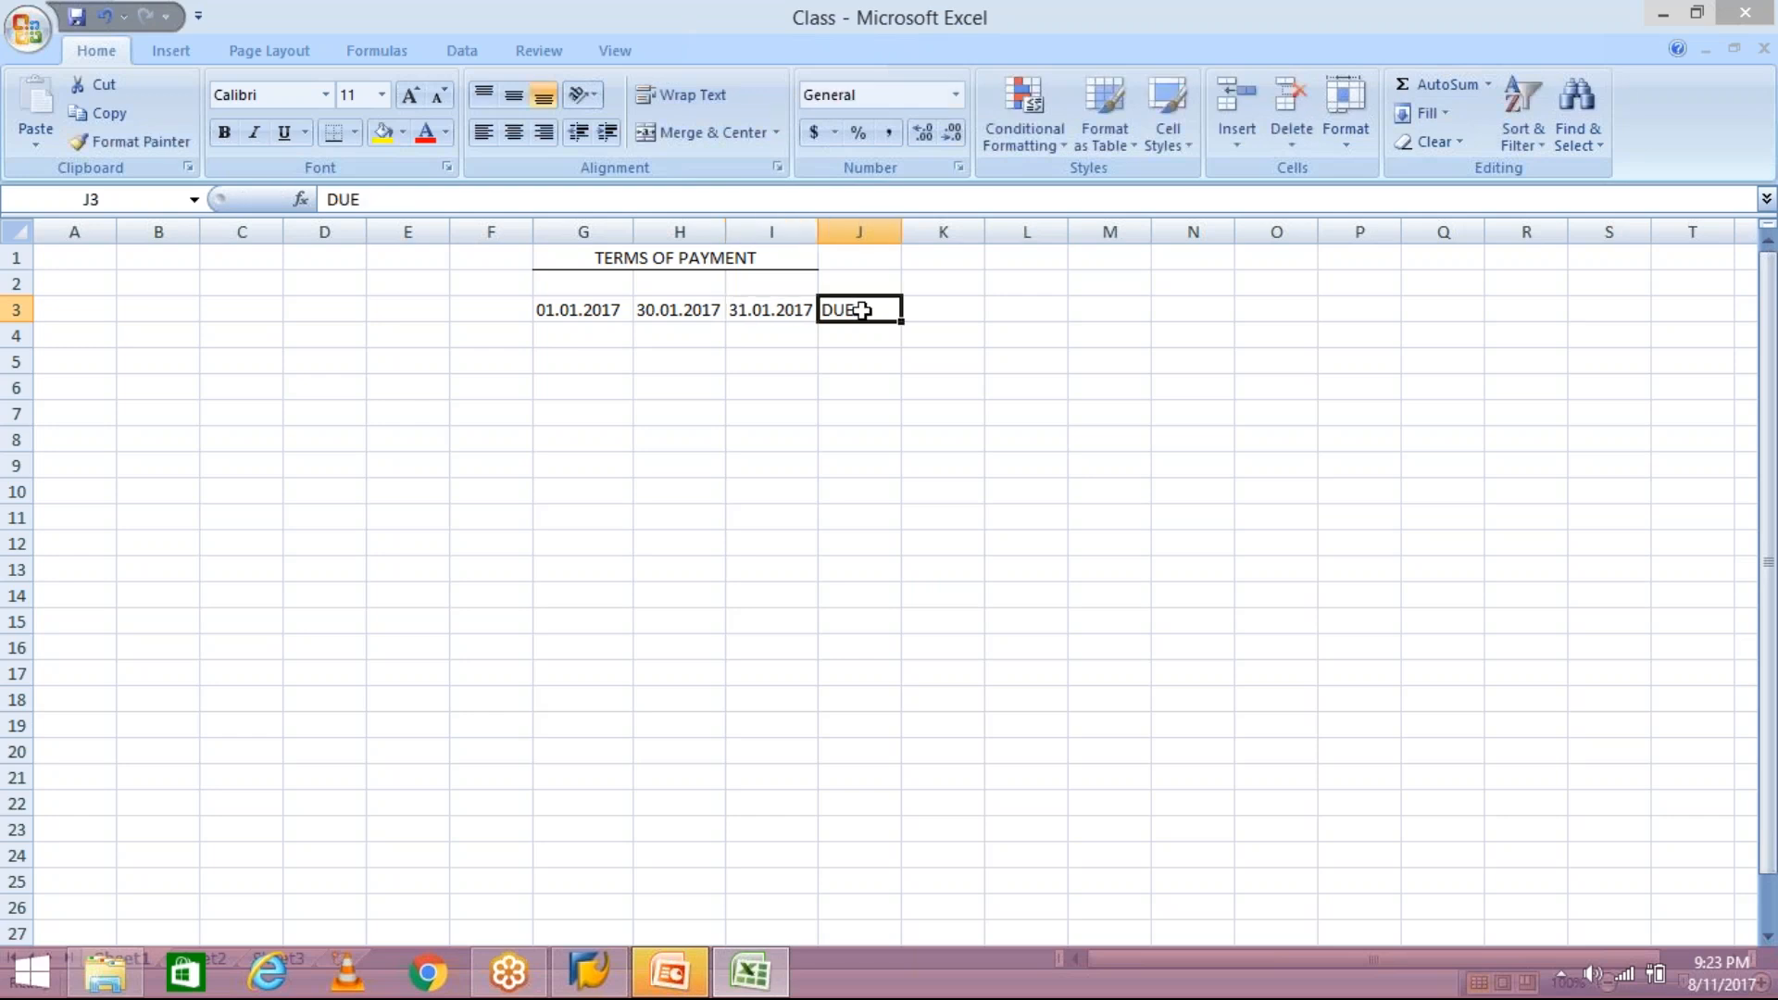
pyautogui.write('OD')
pyautogui.press('Return')
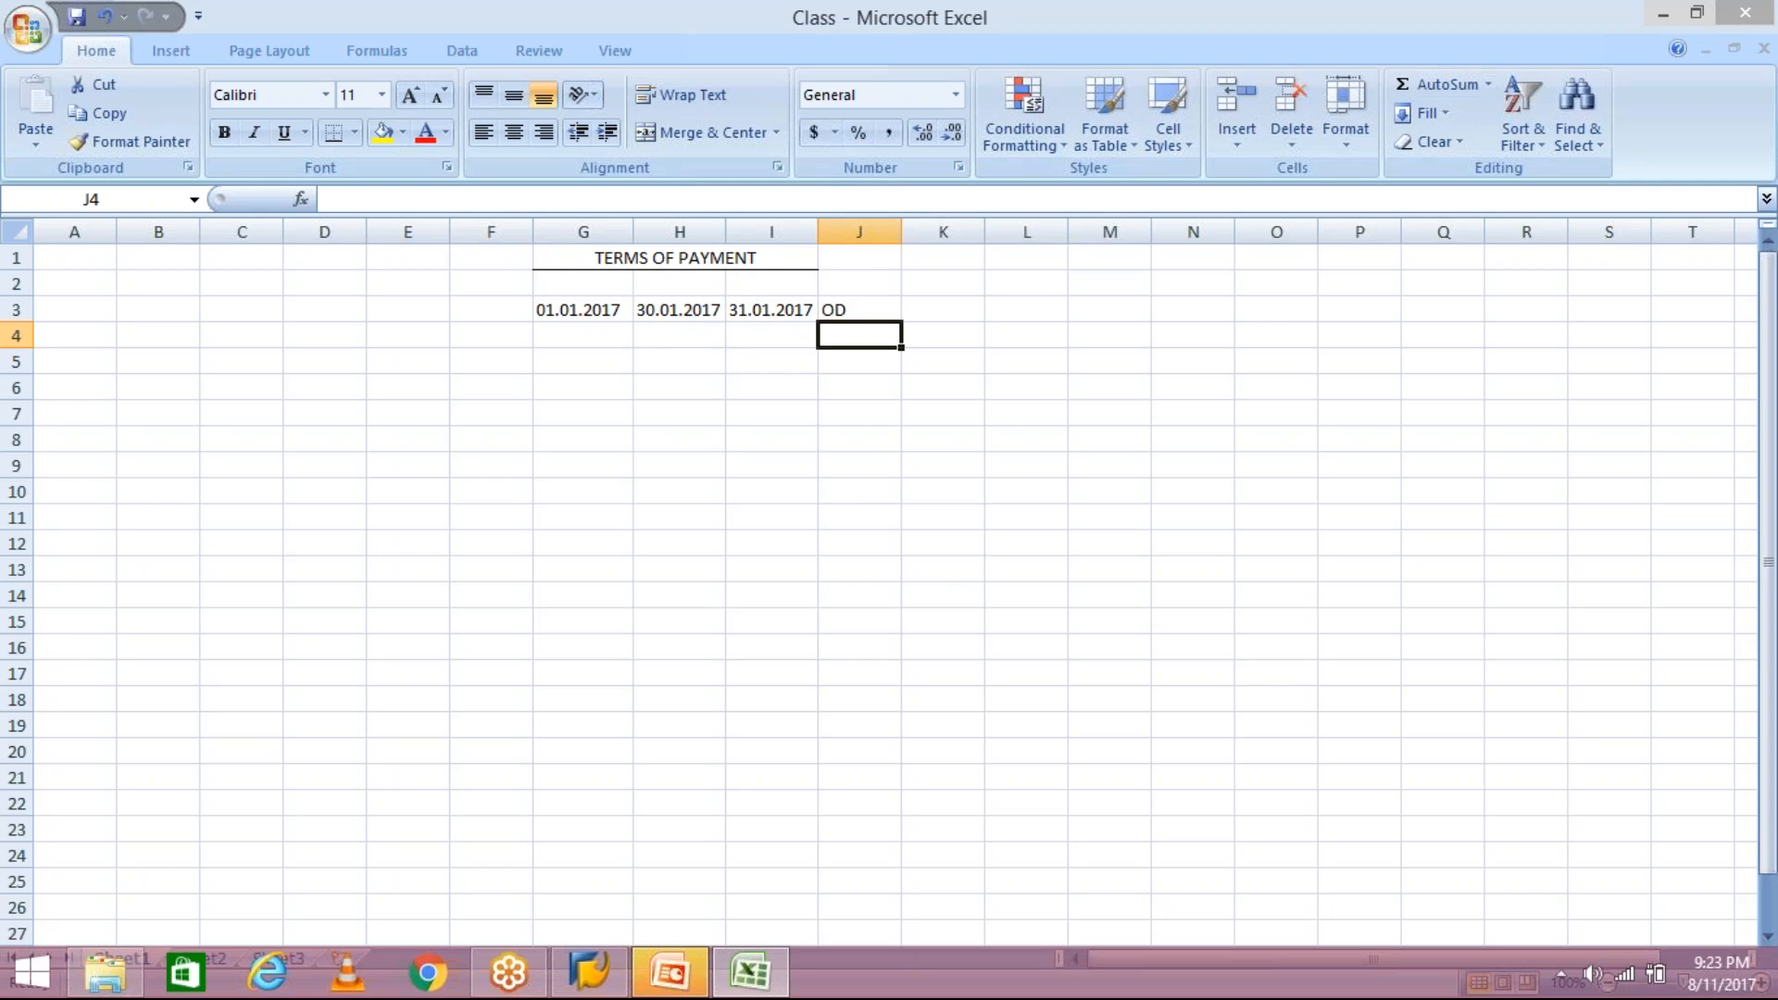
pyautogui.press('Up')
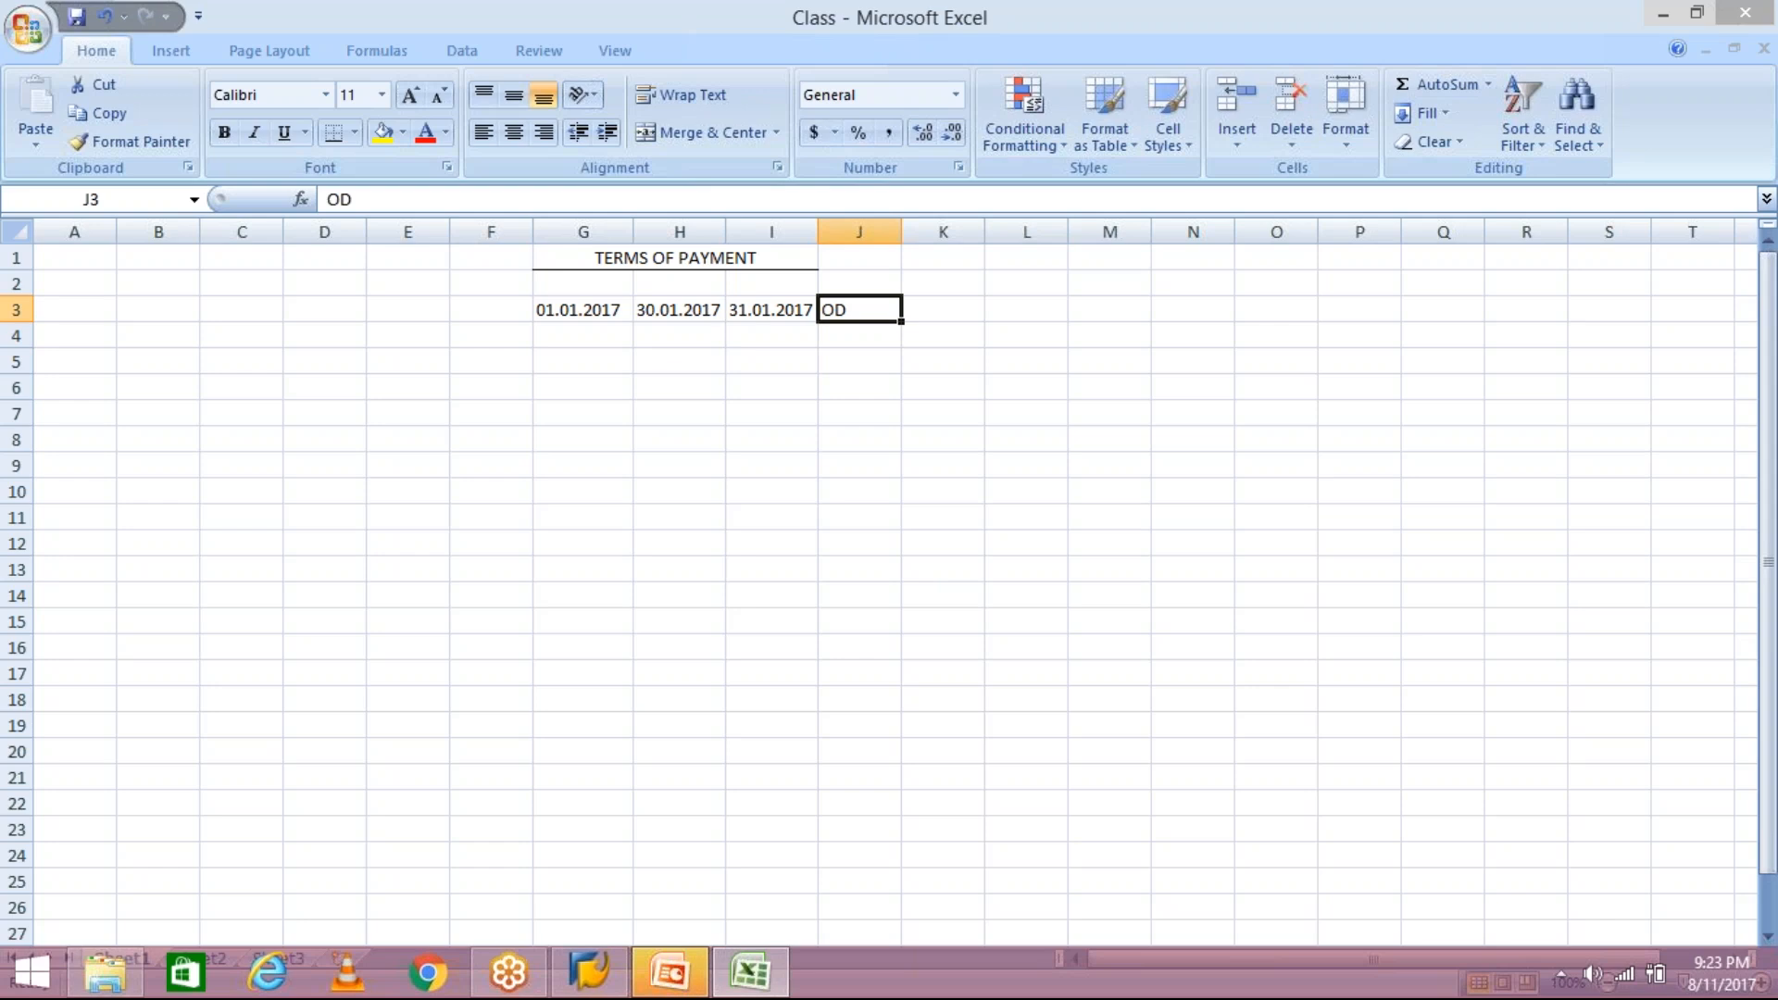
pyautogui.click(929, 314)
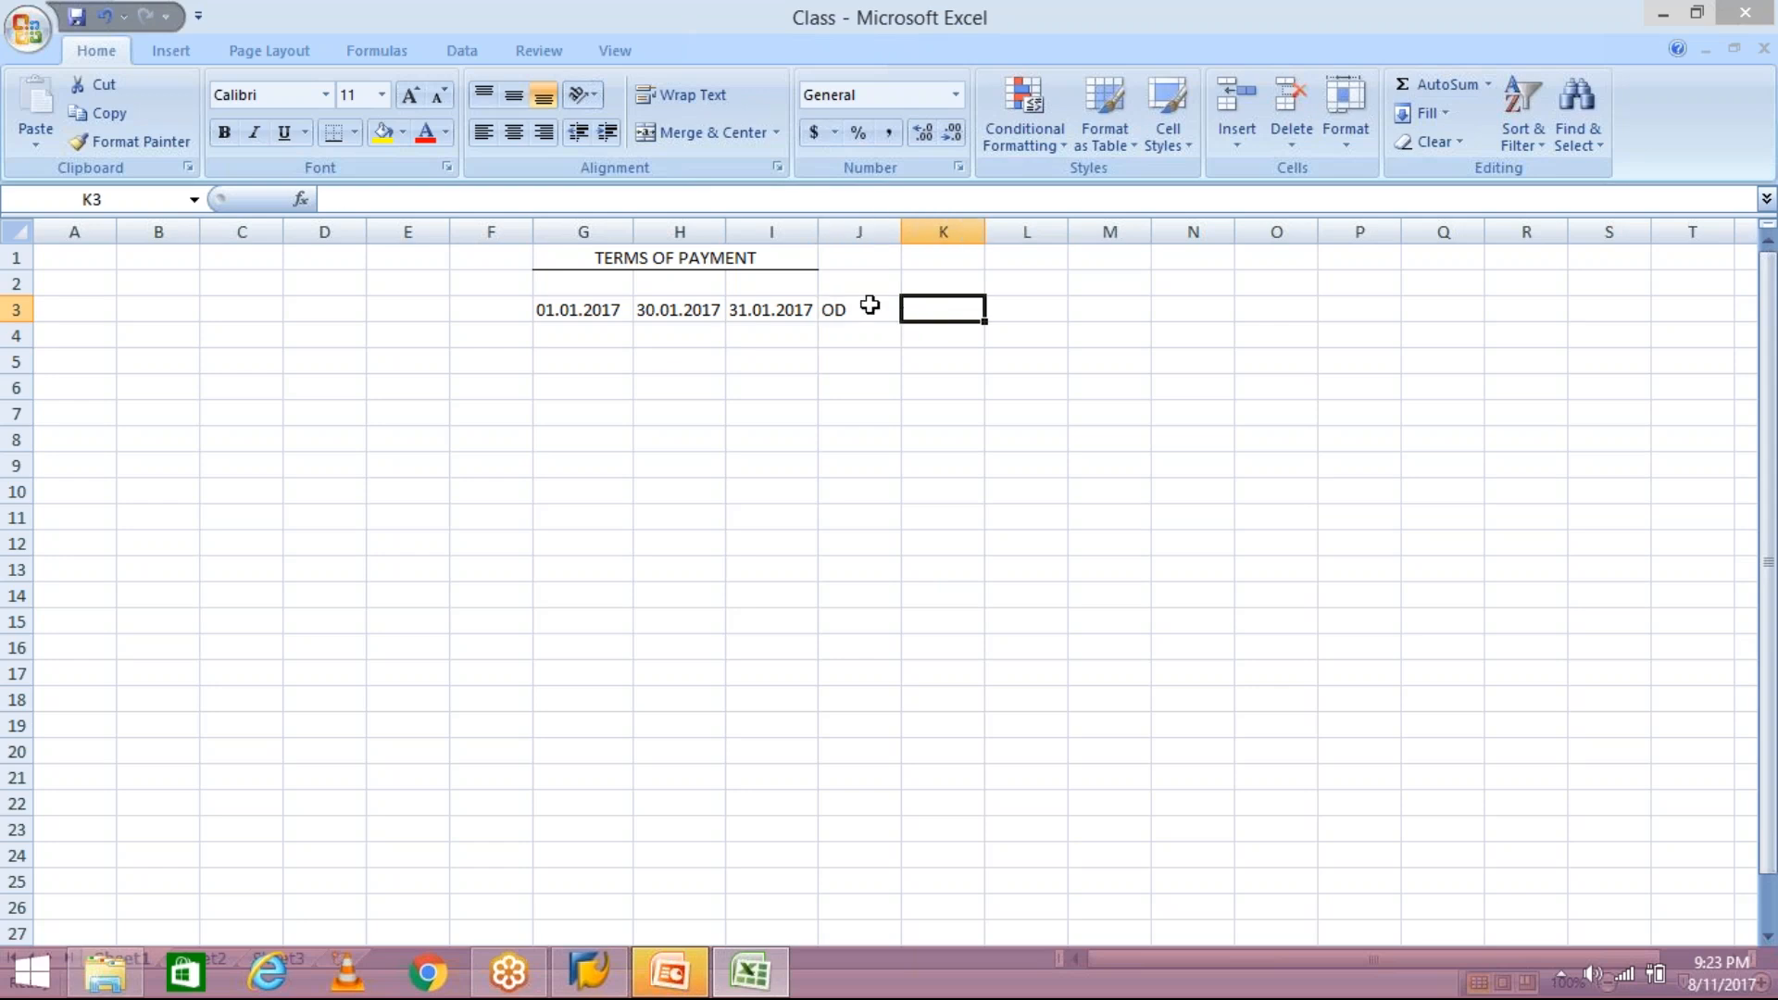
pyautogui.click(870, 305)
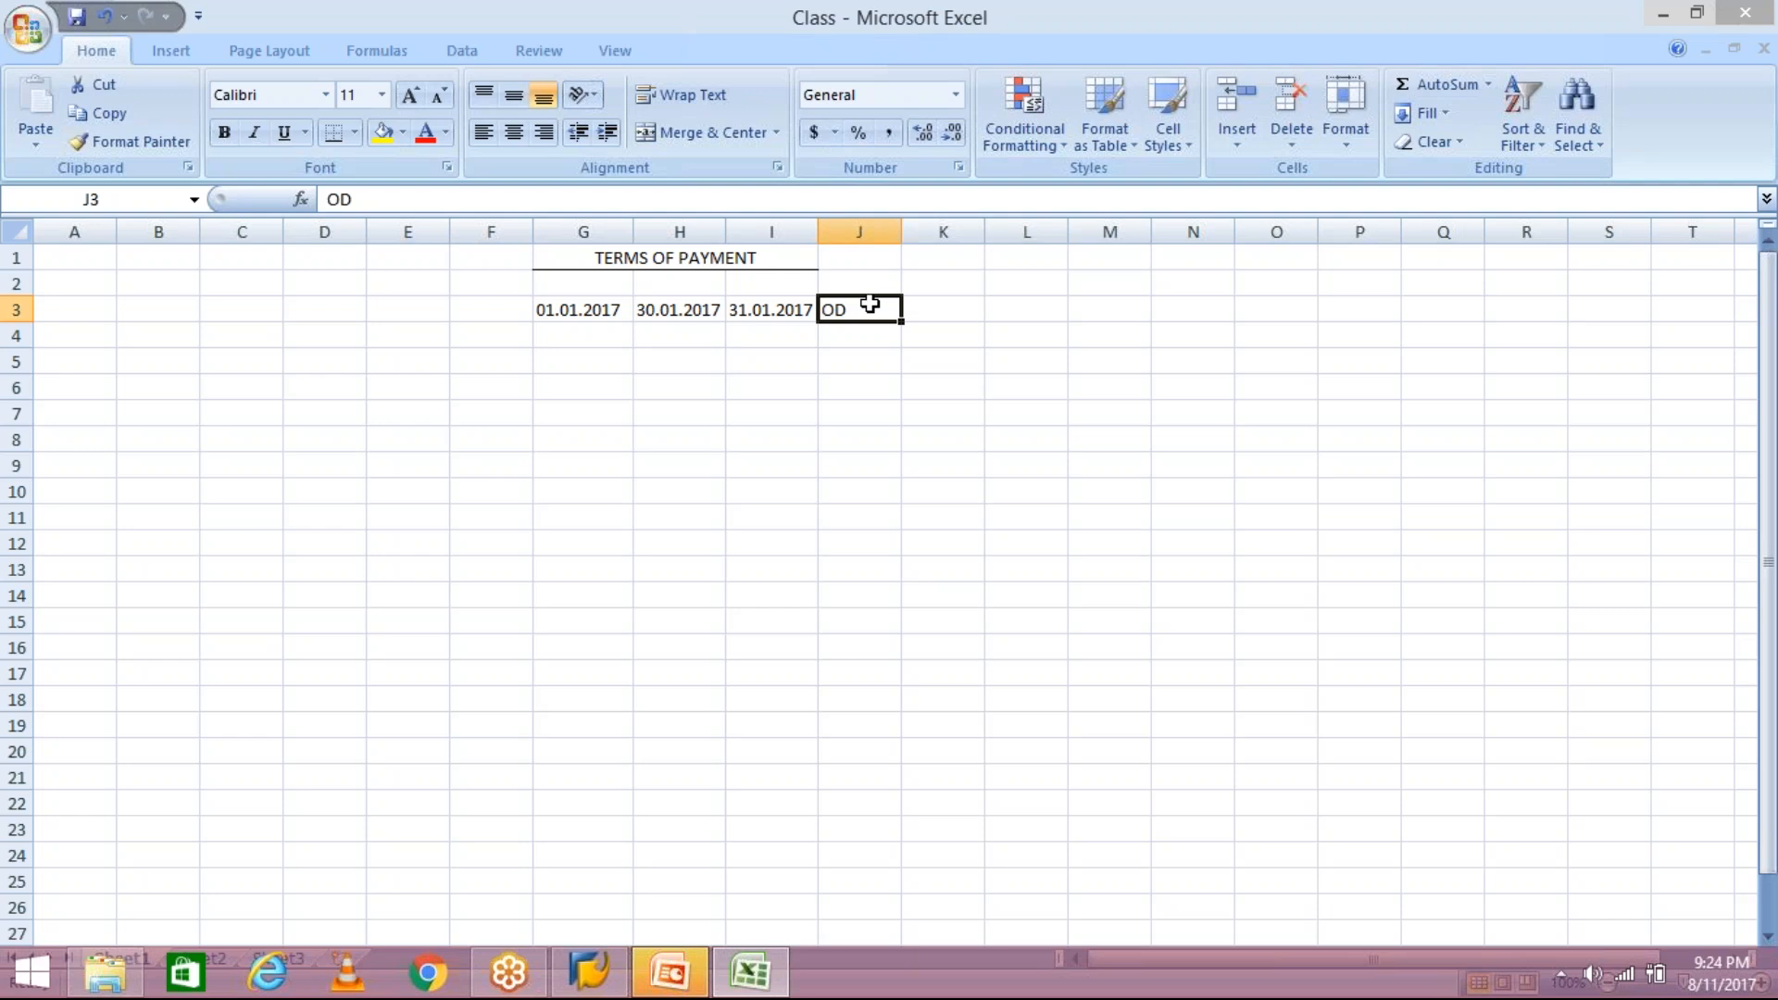
# Switch from the Excel worksheet to the SAP Easy Access window
pyautogui.hotkey('alt', 'Tab')
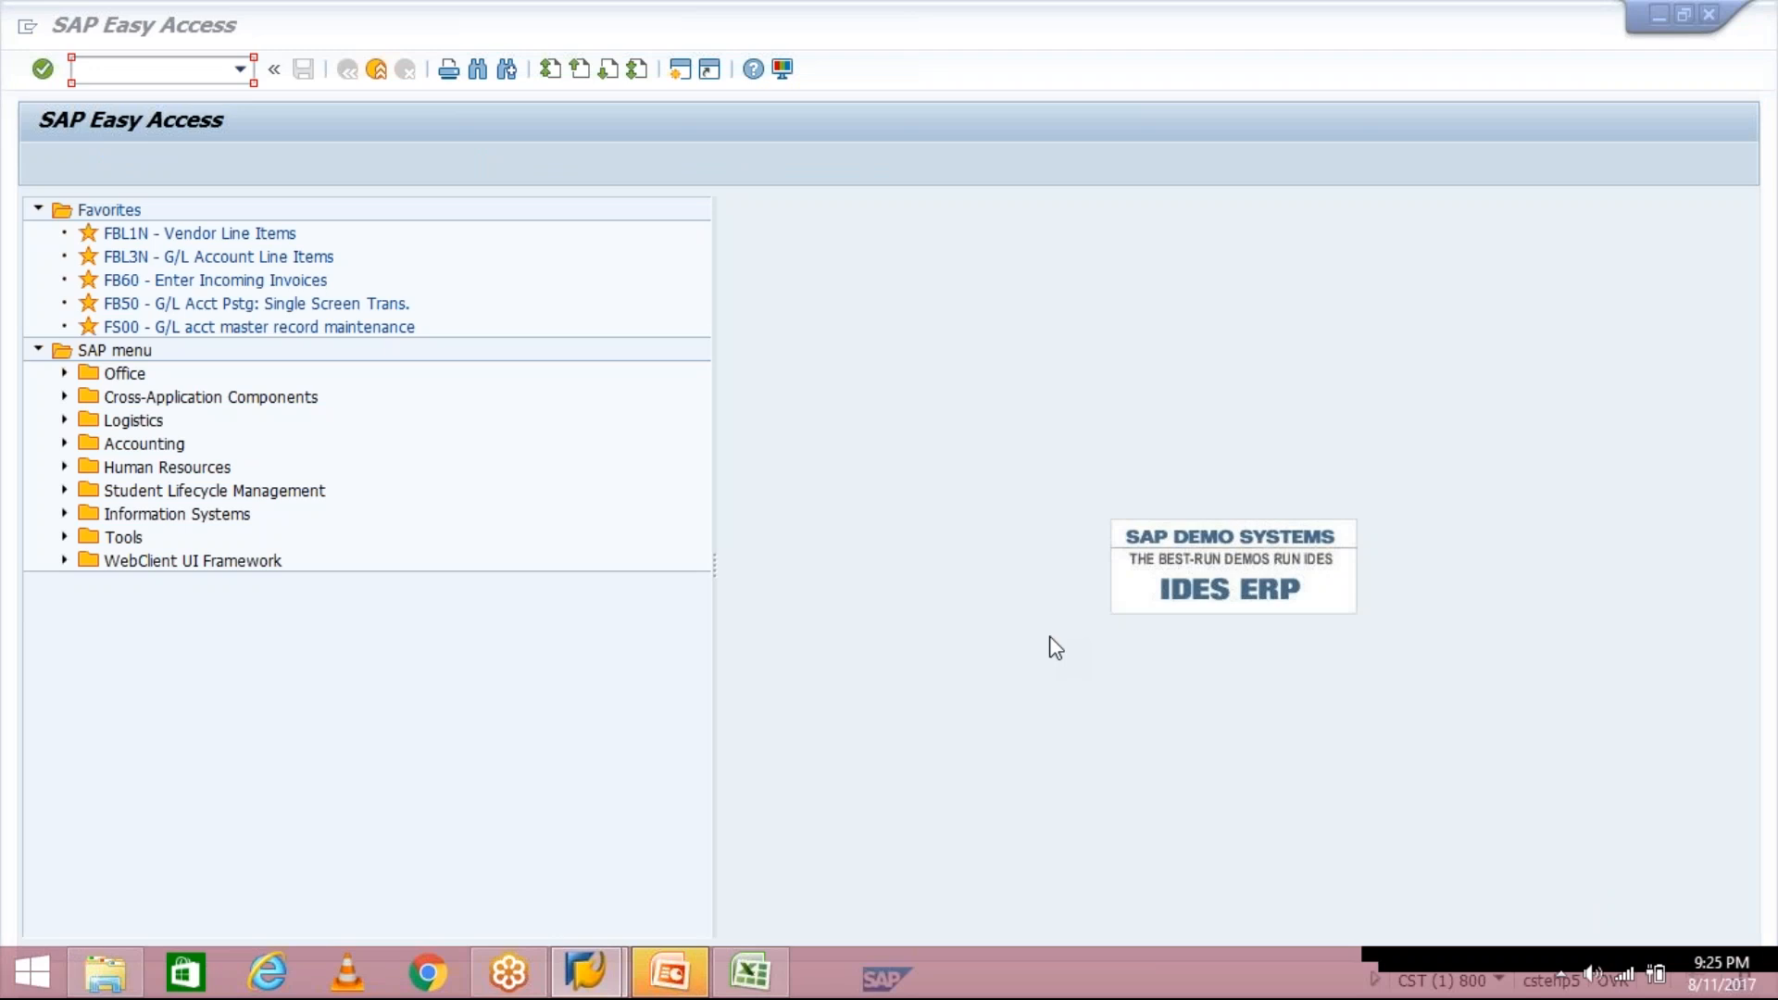
# Open the Vendor Line Item Display with transaction code fbl1n
pyautogui.click(190, 70)
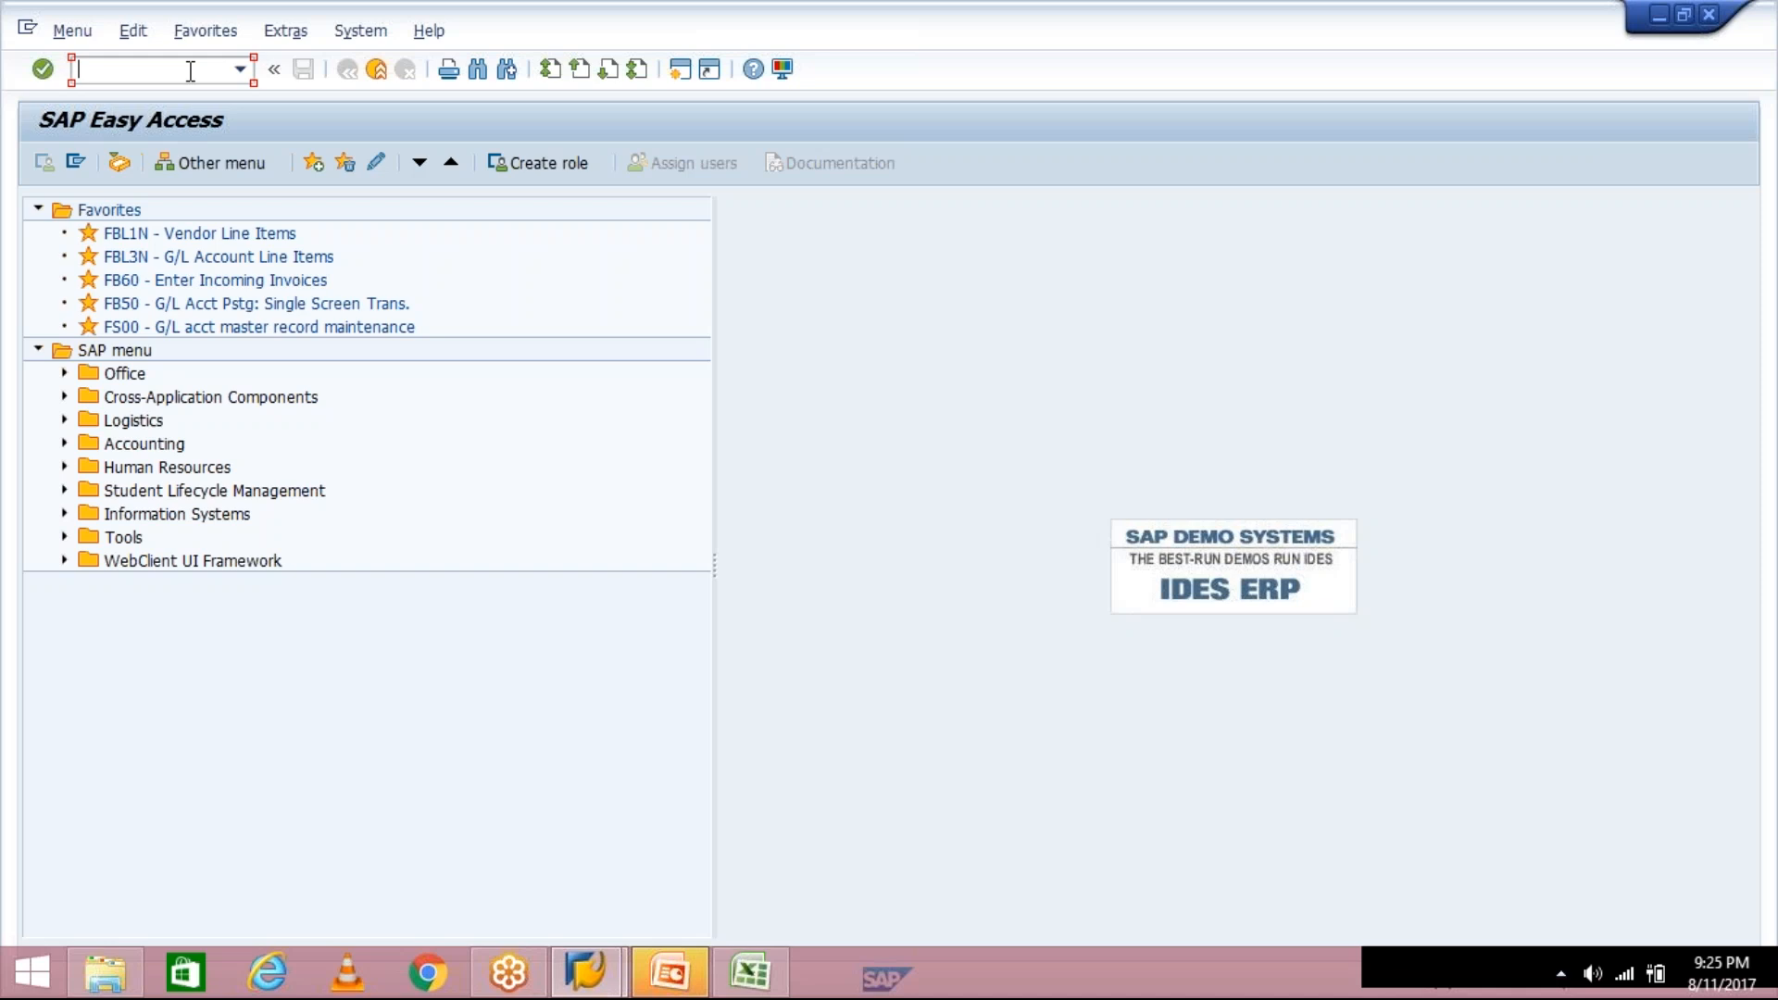
pyautogui.write('fbl1n')
pyautogui.press('Return')
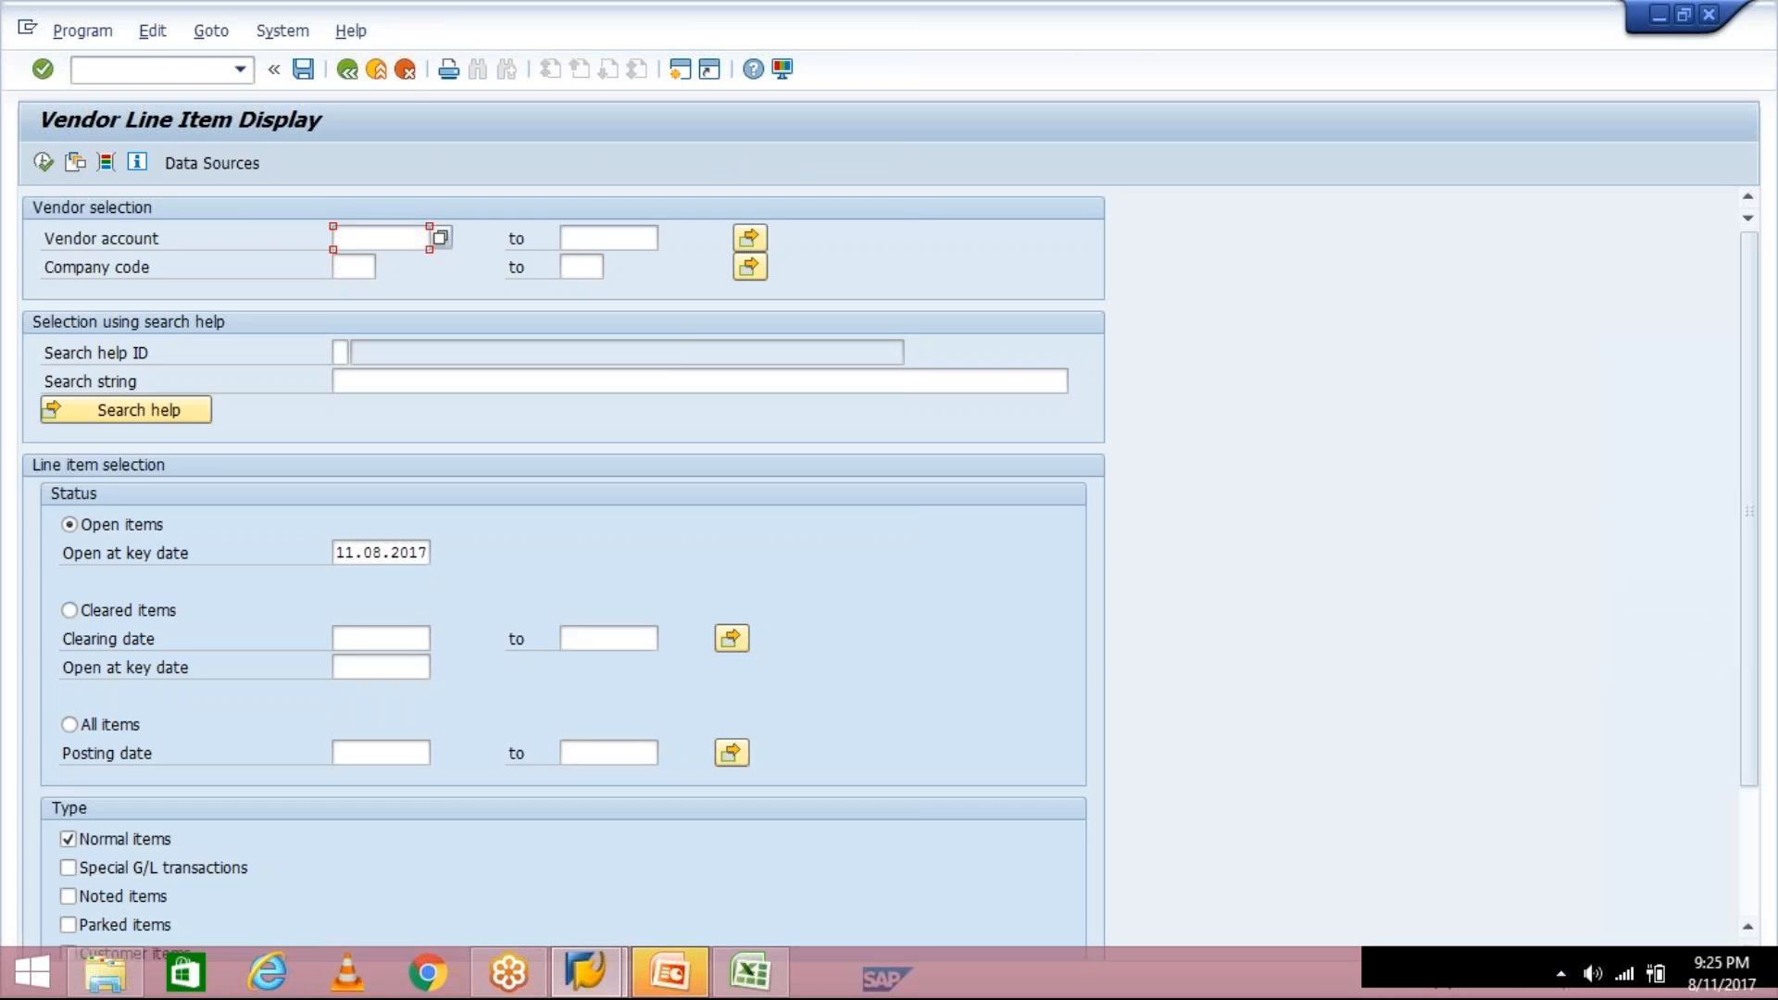
# Run the vendor line item display for company code TM04 with the All items status
pyautogui.click(354, 267)
pyautogui.click(354, 312)
pyautogui.press('BackSpace')
pyautogui.write('4')
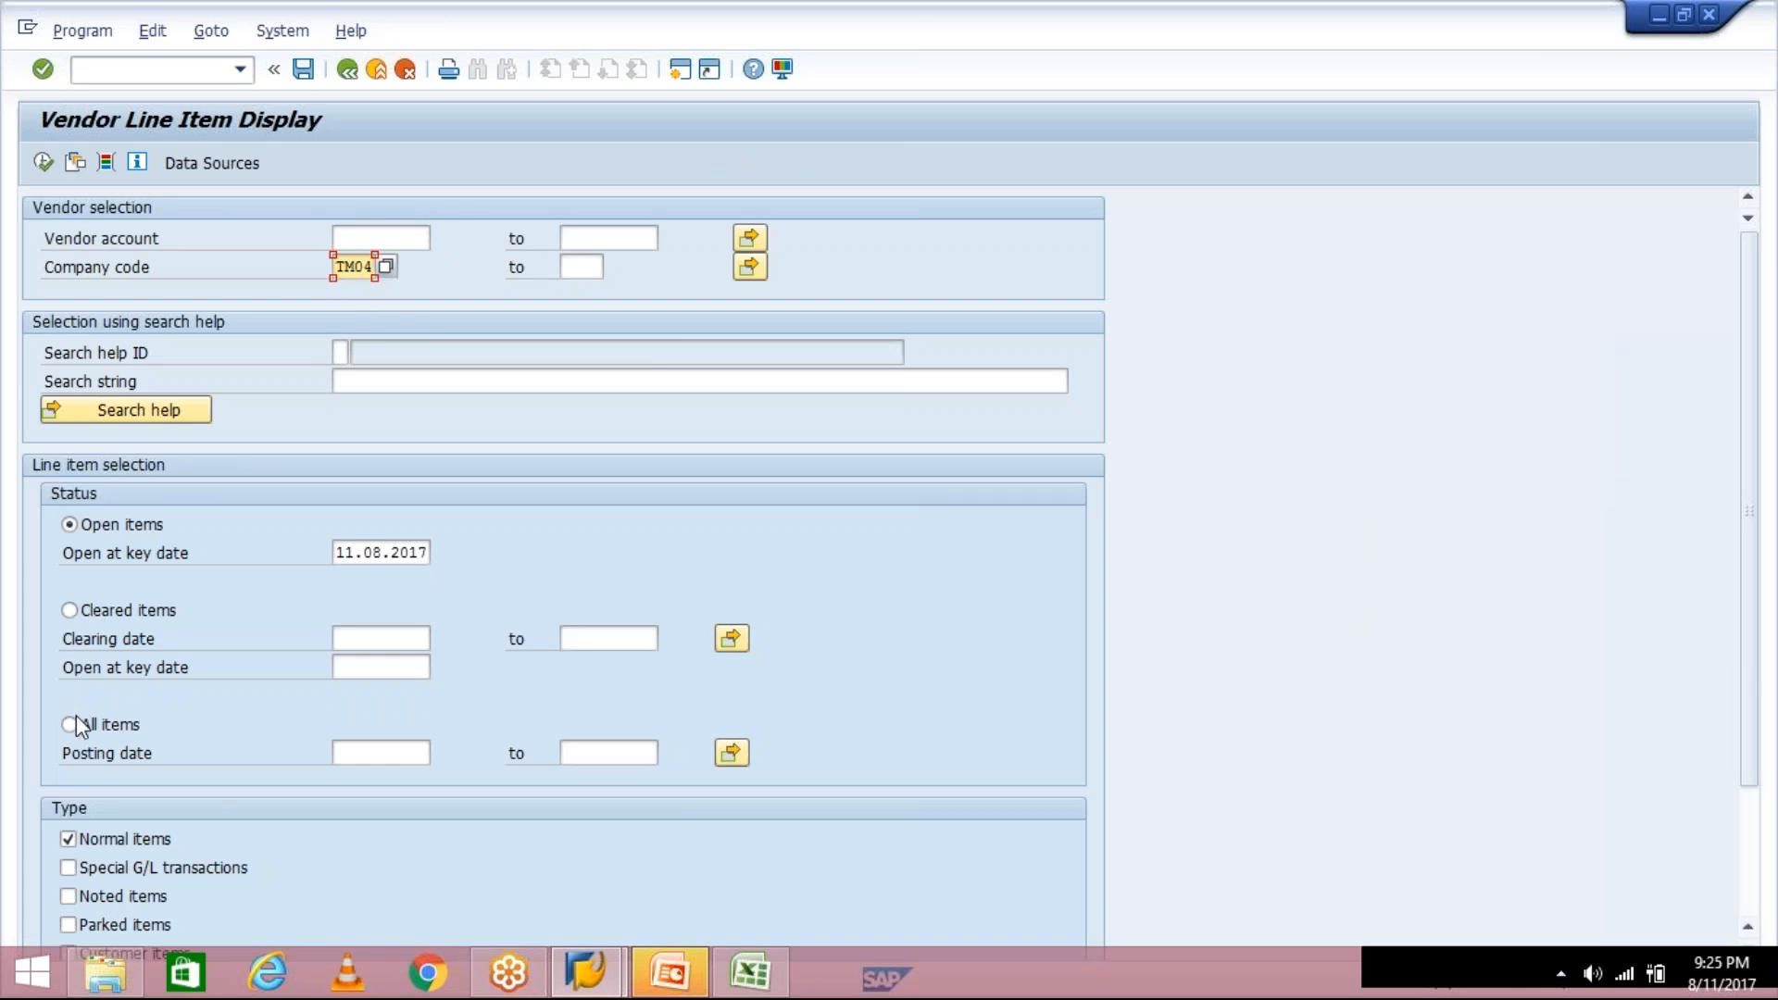
pyautogui.click(70, 725)
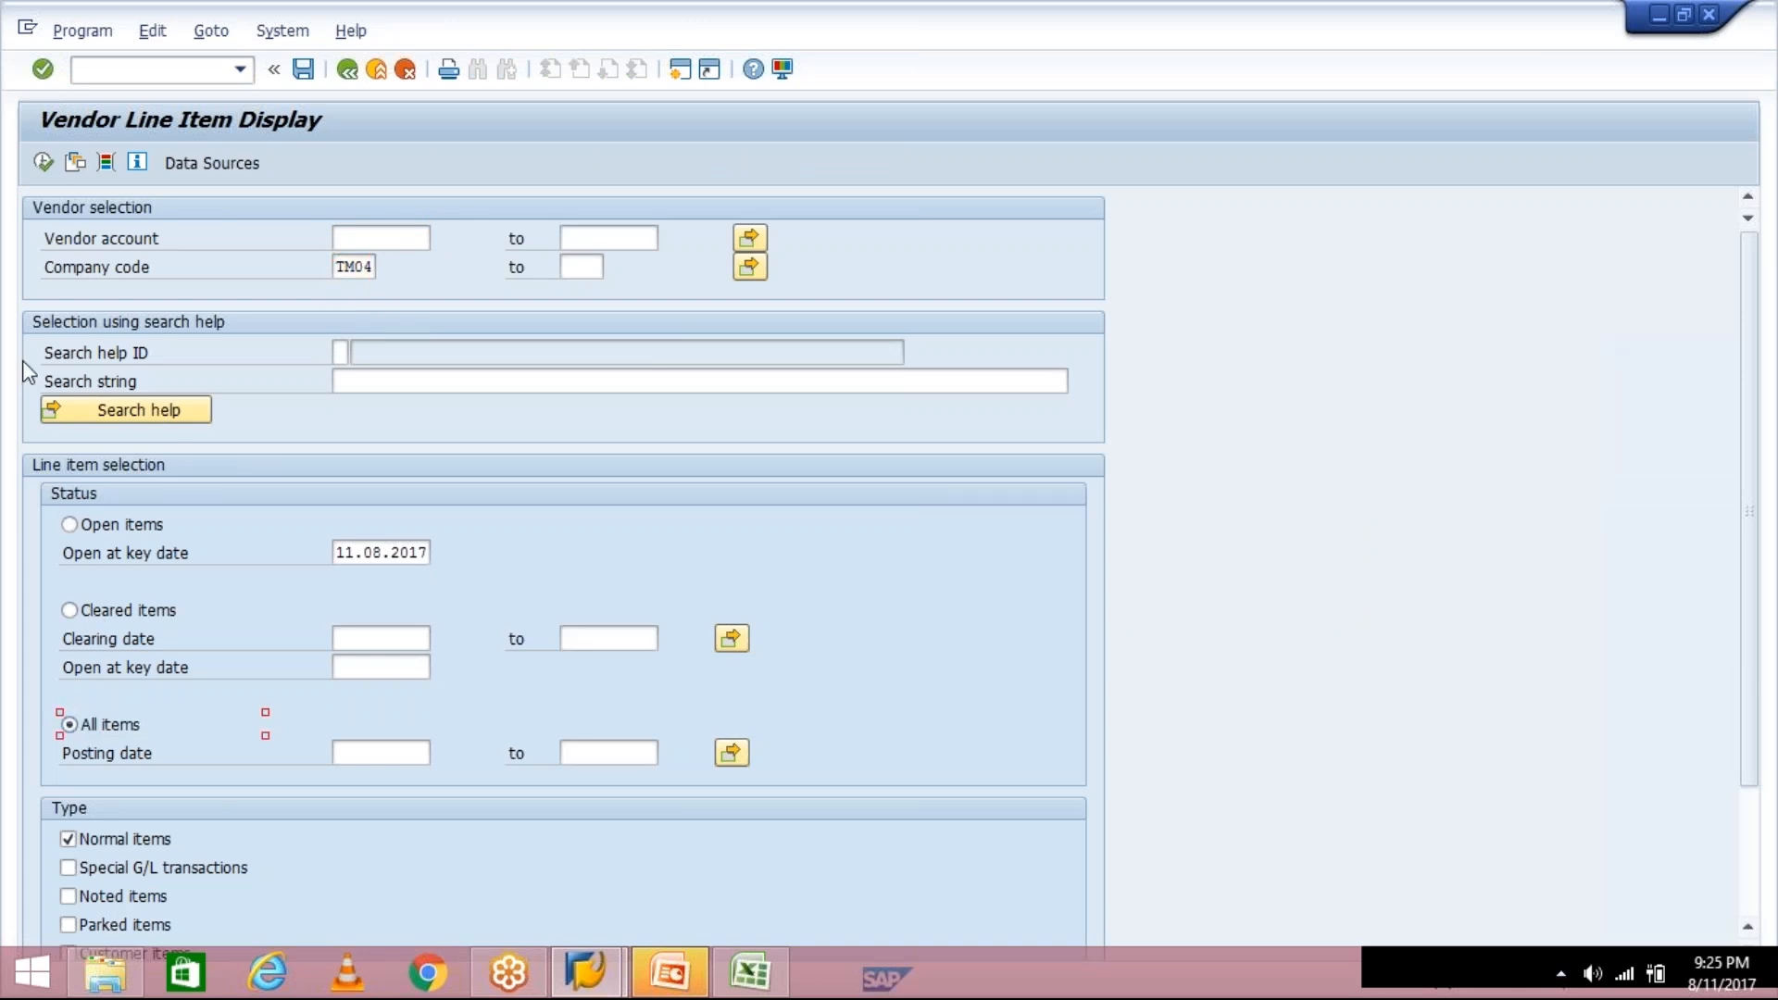
pyautogui.click(43, 163)
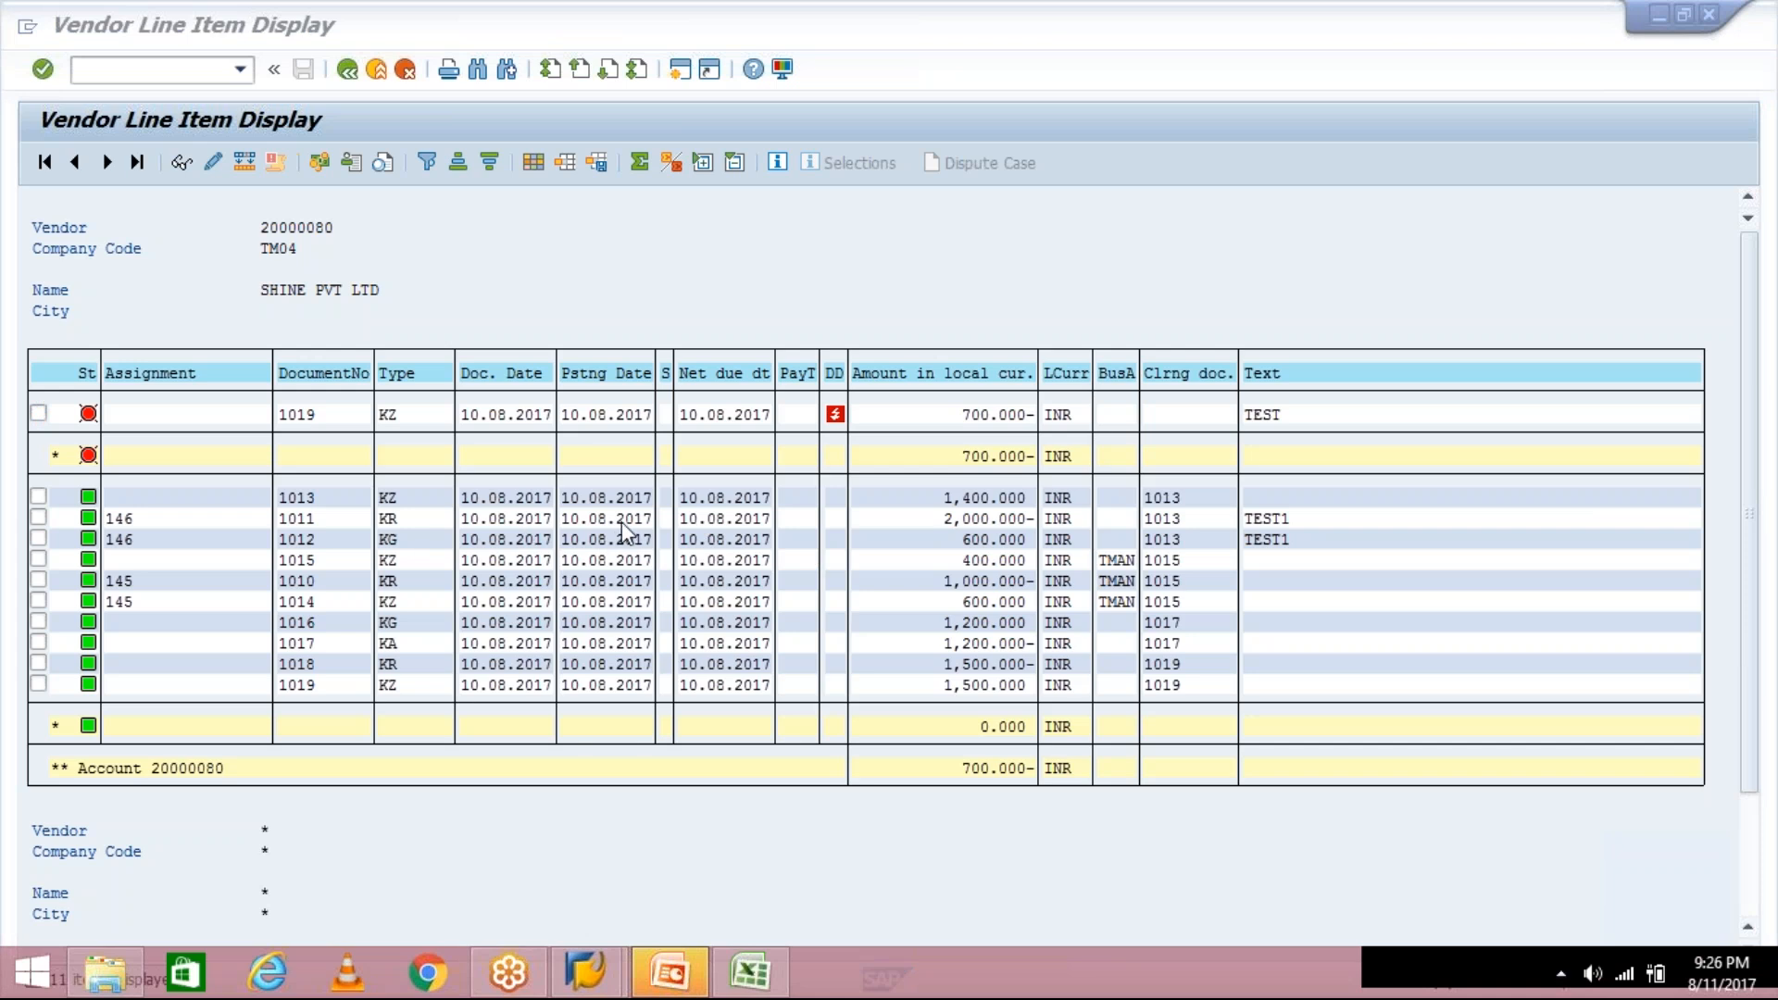
# Examine the document, posting and net due dates of document 1011, and the date in cell I3 of the Excel sheet
pyautogui.click(487, 516)
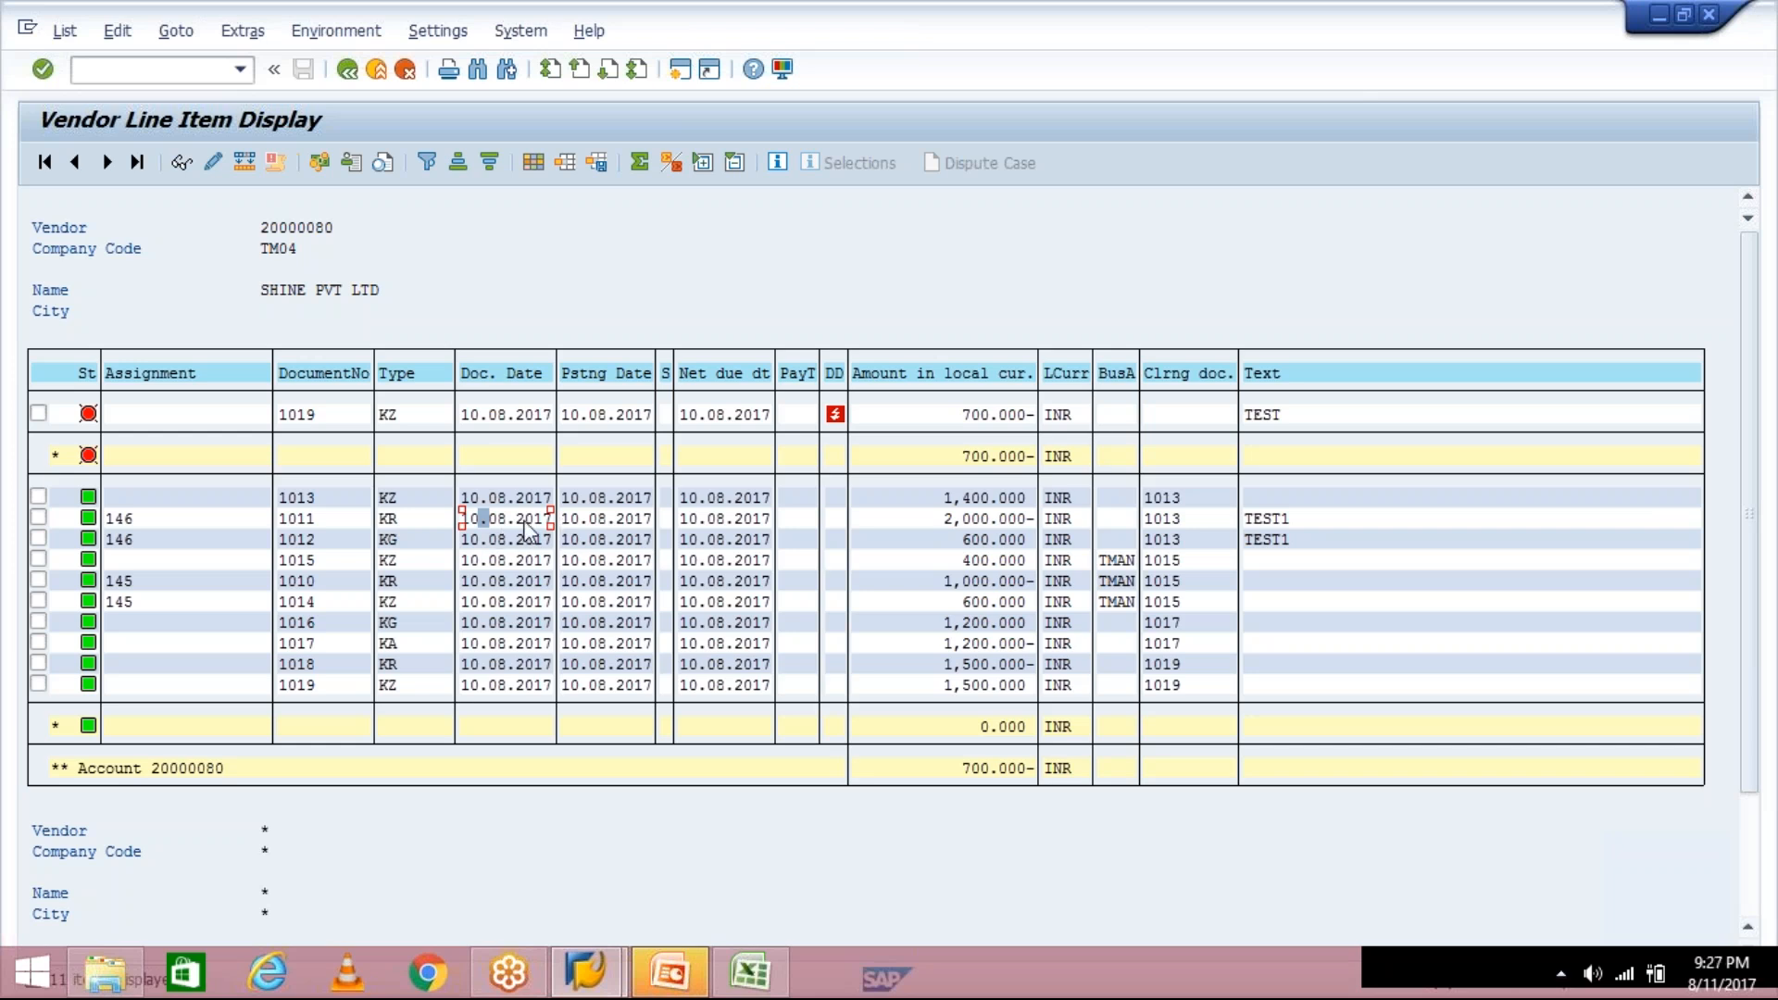
pyautogui.click(618, 520)
pyautogui.click(683, 518)
pyautogui.click(755, 974)
pyautogui.click(857, 516)
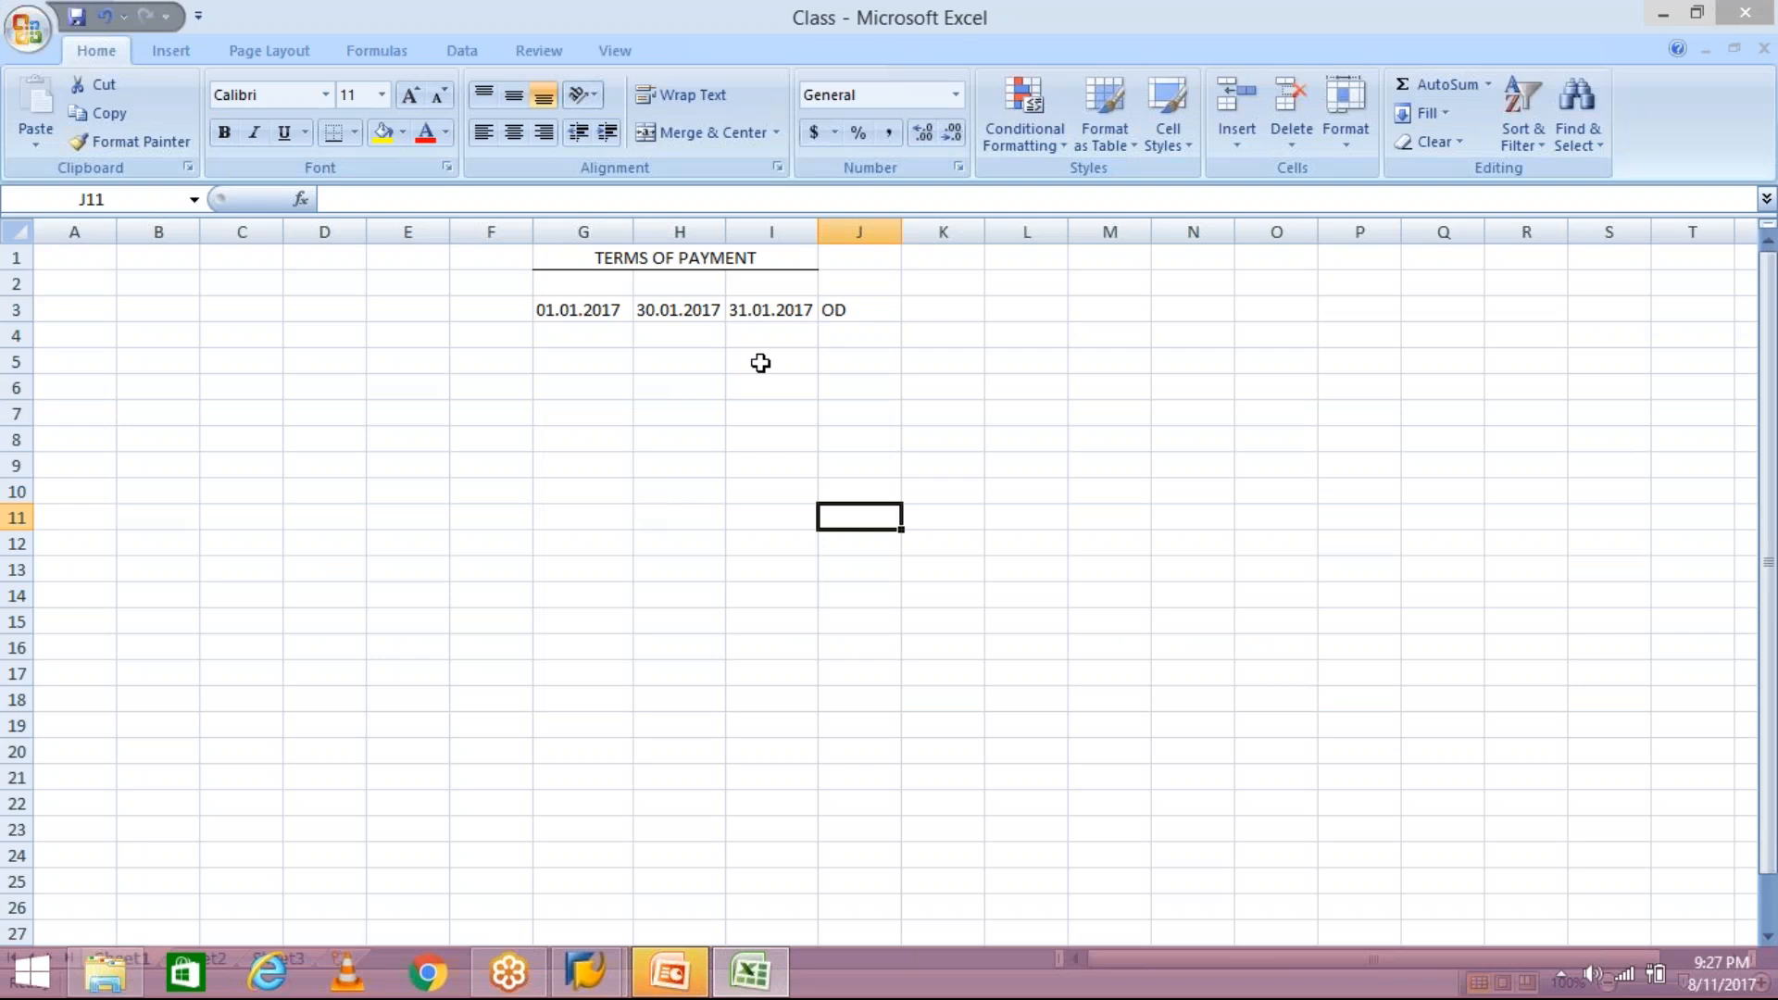
pyautogui.click(769, 311)
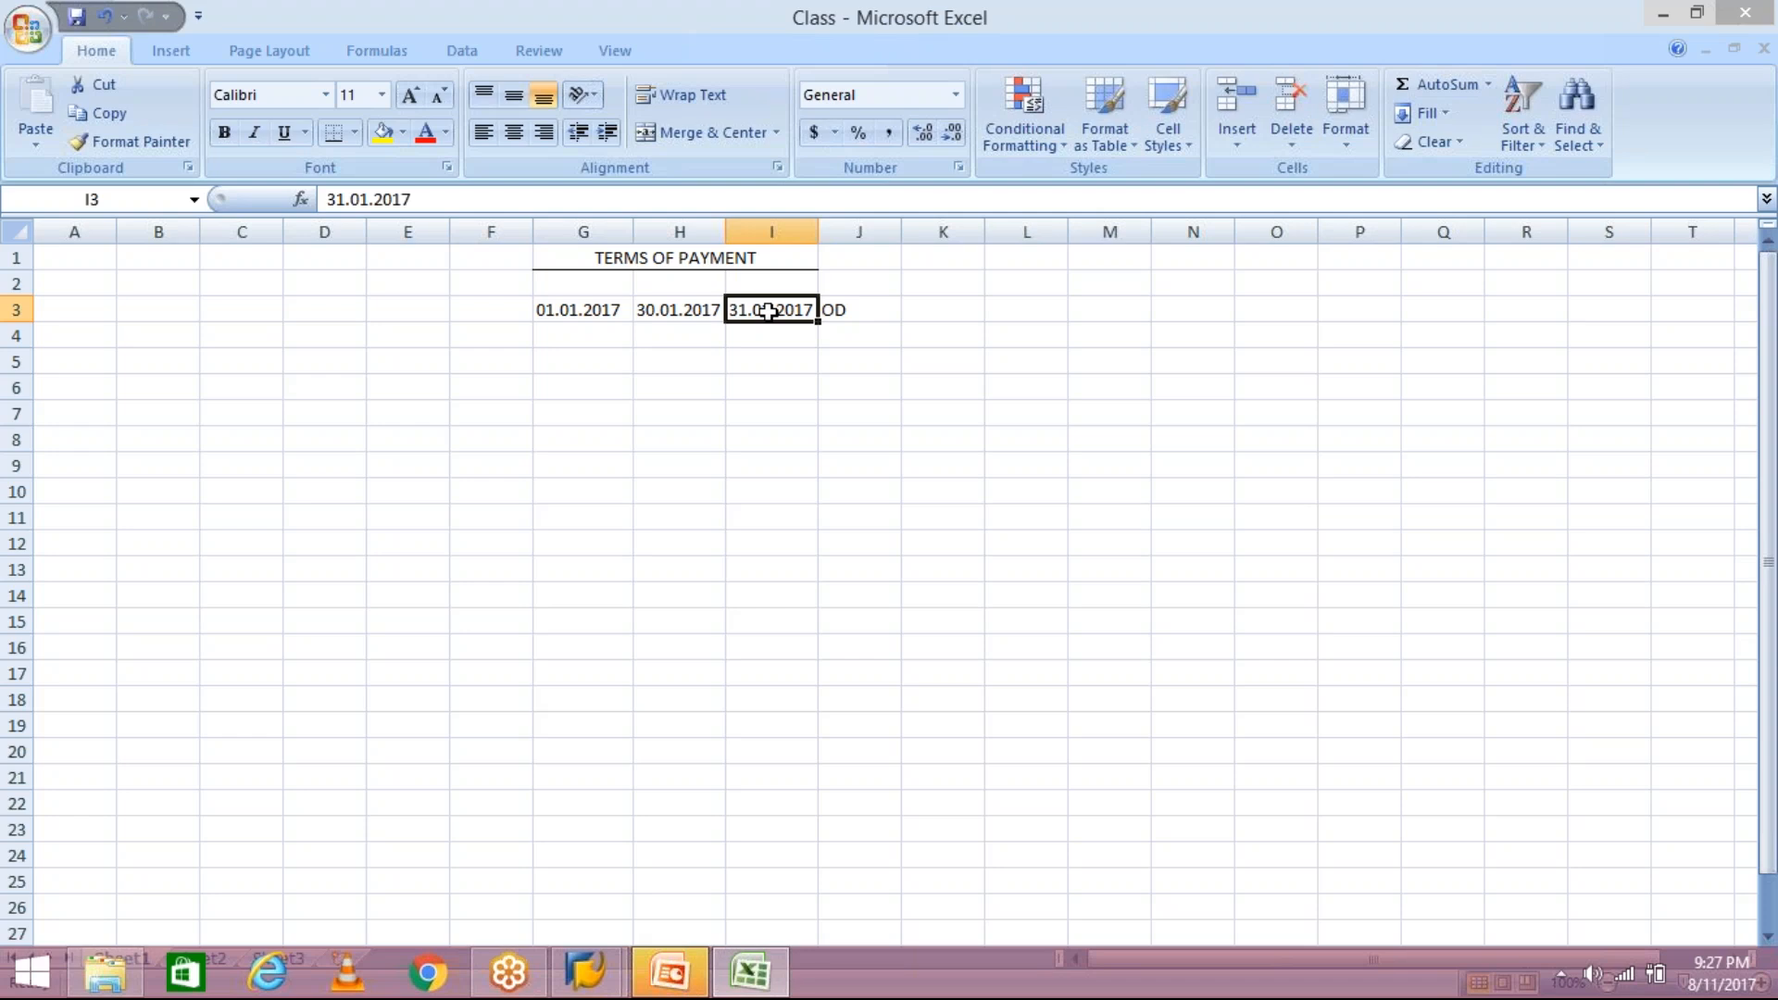
# Return to SAP and open the Terms of Payment overview in a new session with transaction code OBB8
pyautogui.click(600, 989)
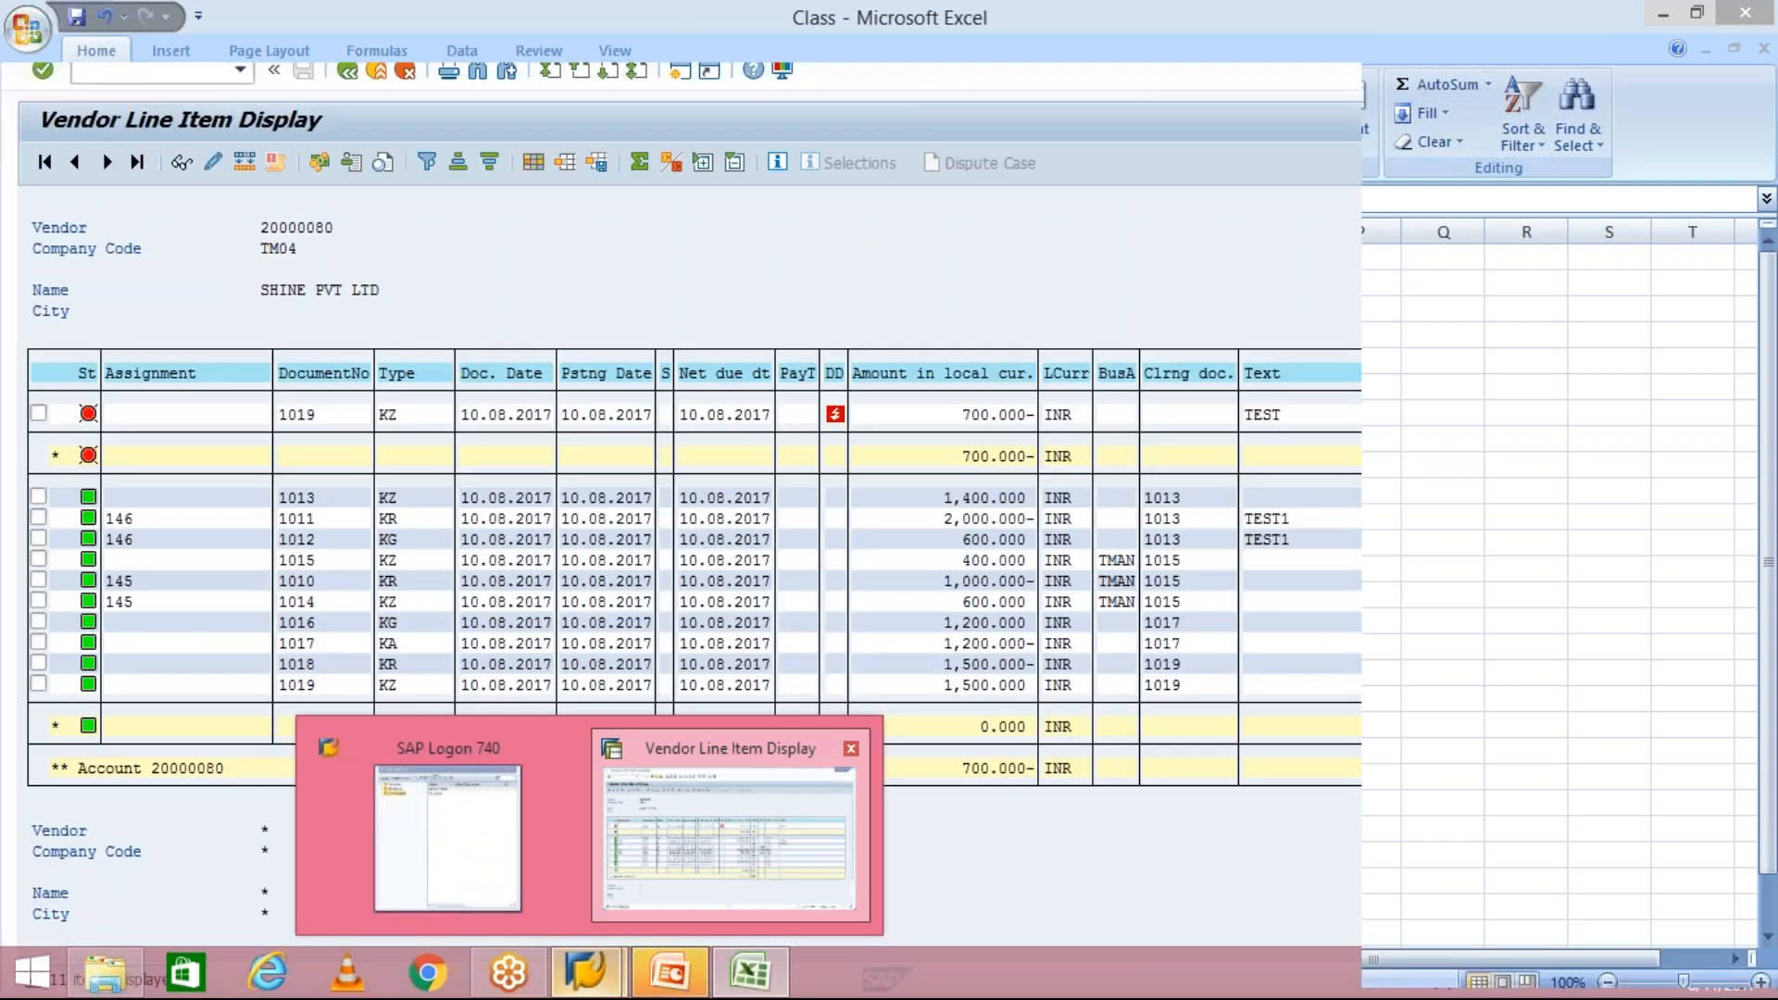
pyautogui.click(742, 881)
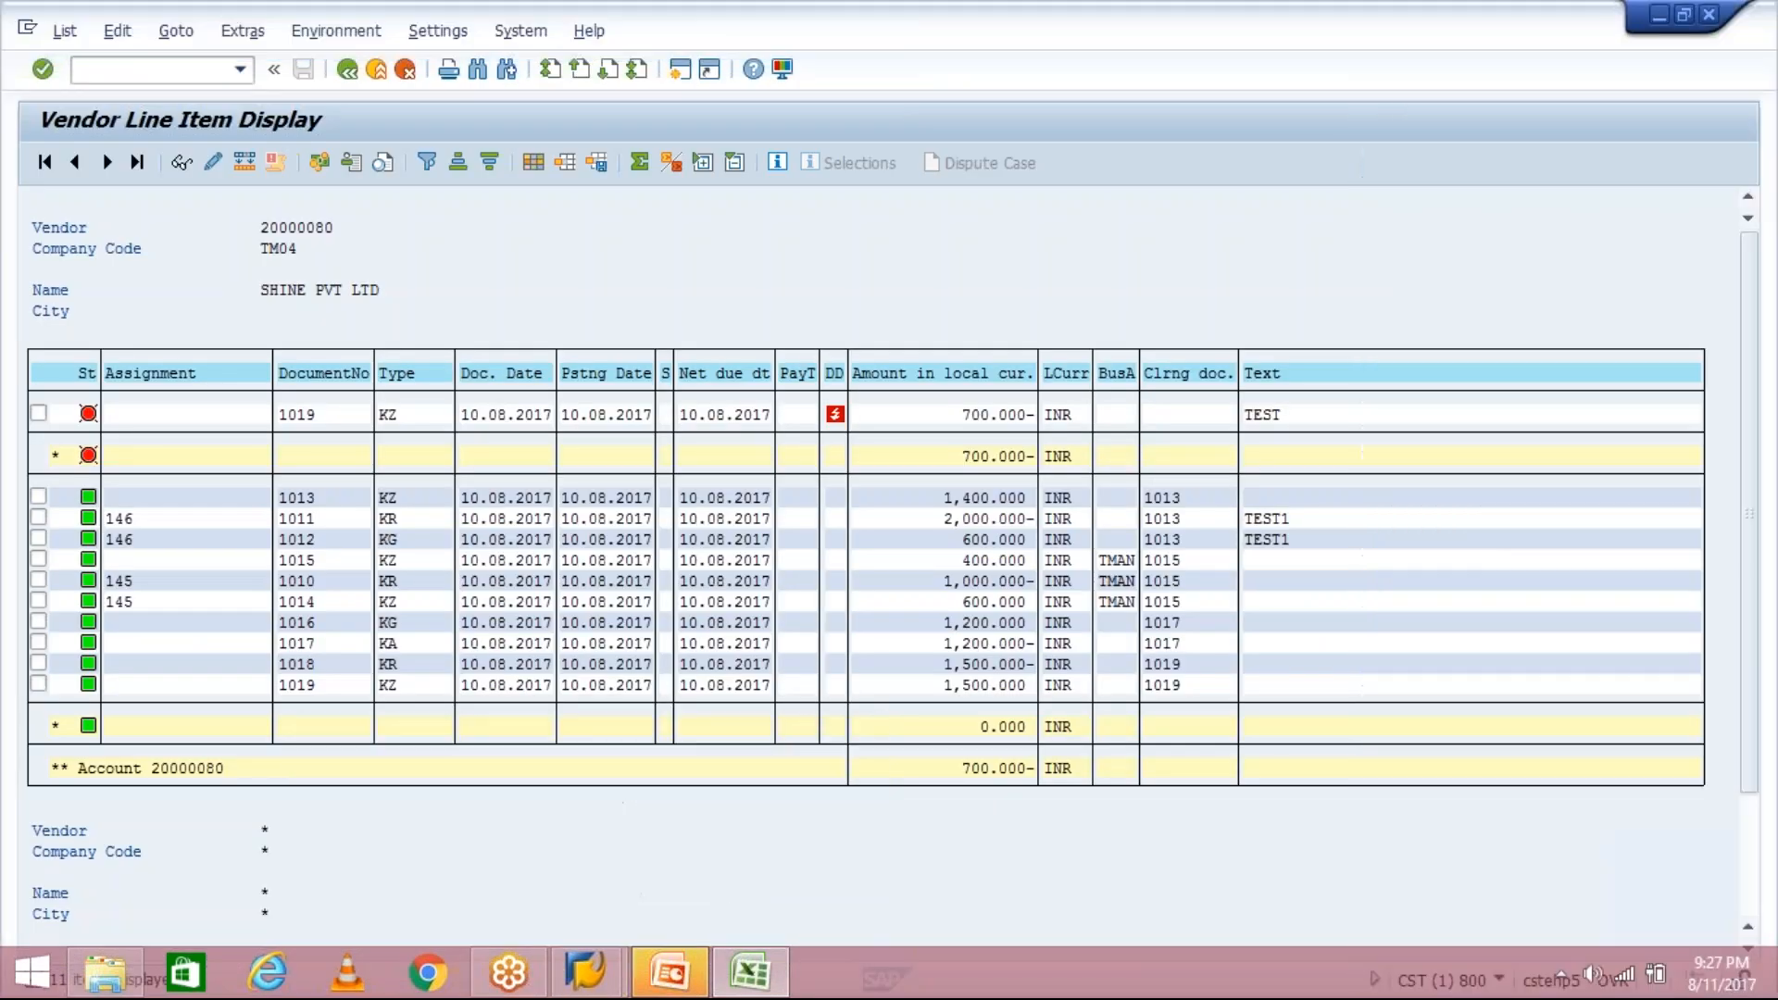
pyautogui.click(681, 68)
pyautogui.write('OBB8')
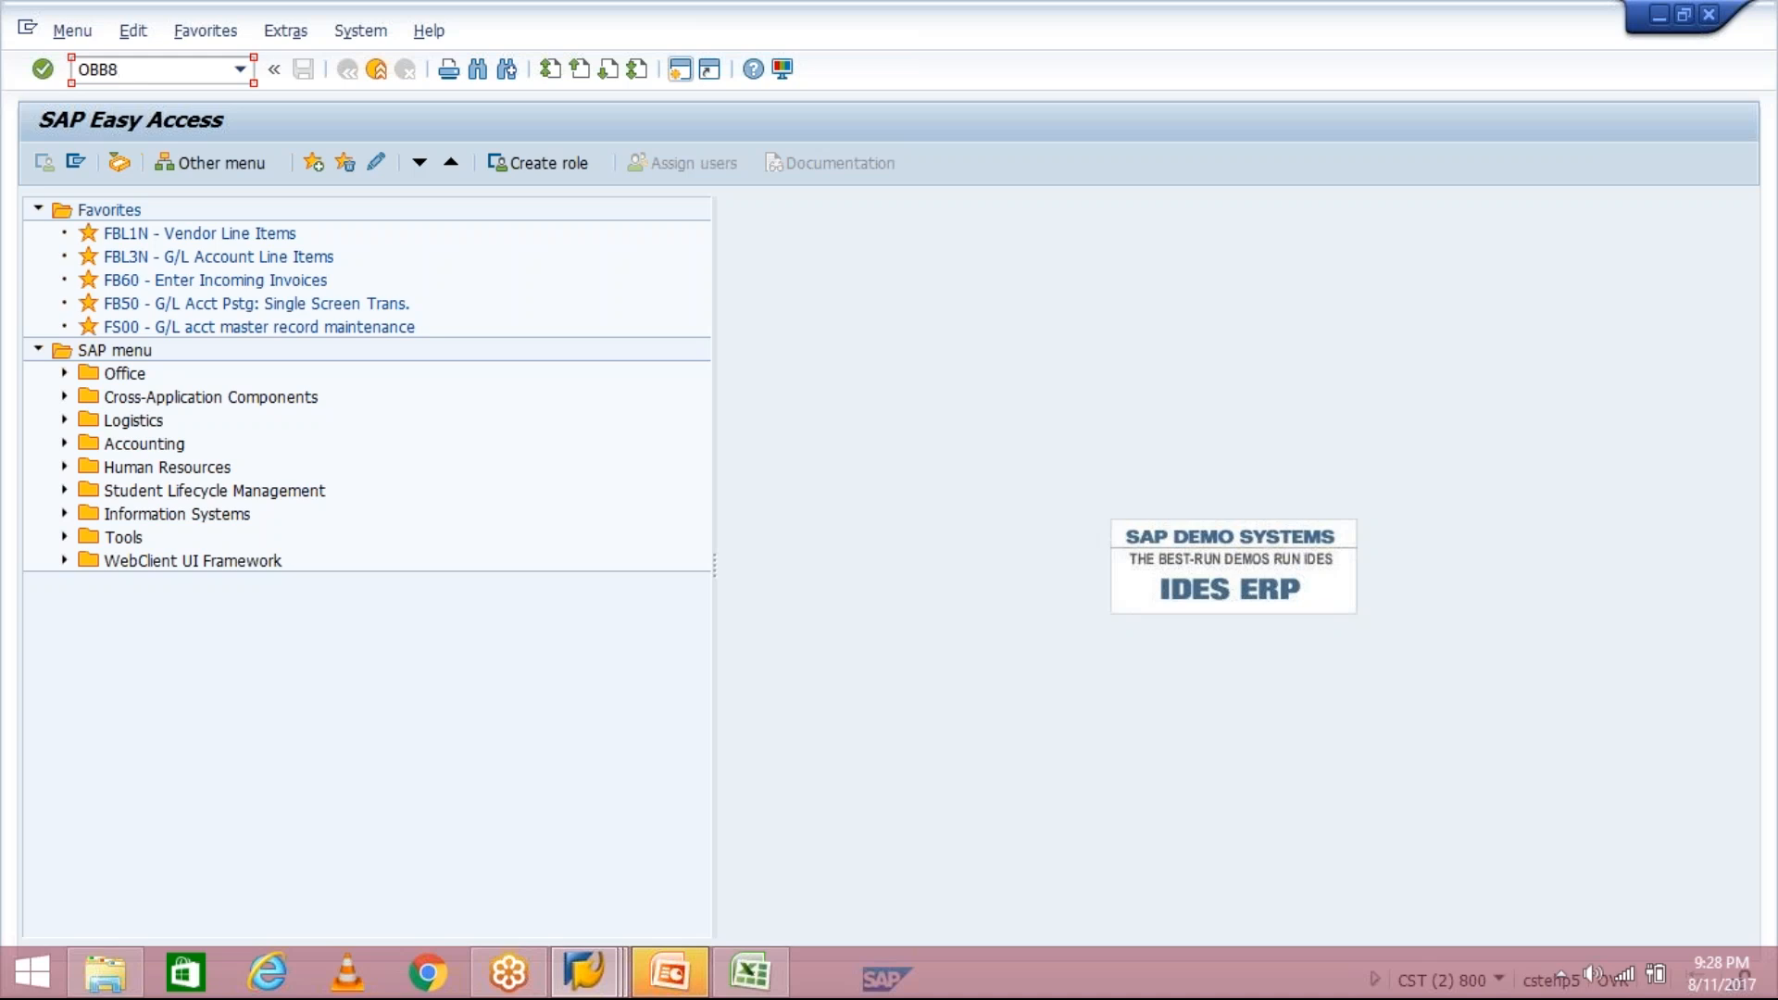
pyautogui.press('Return')
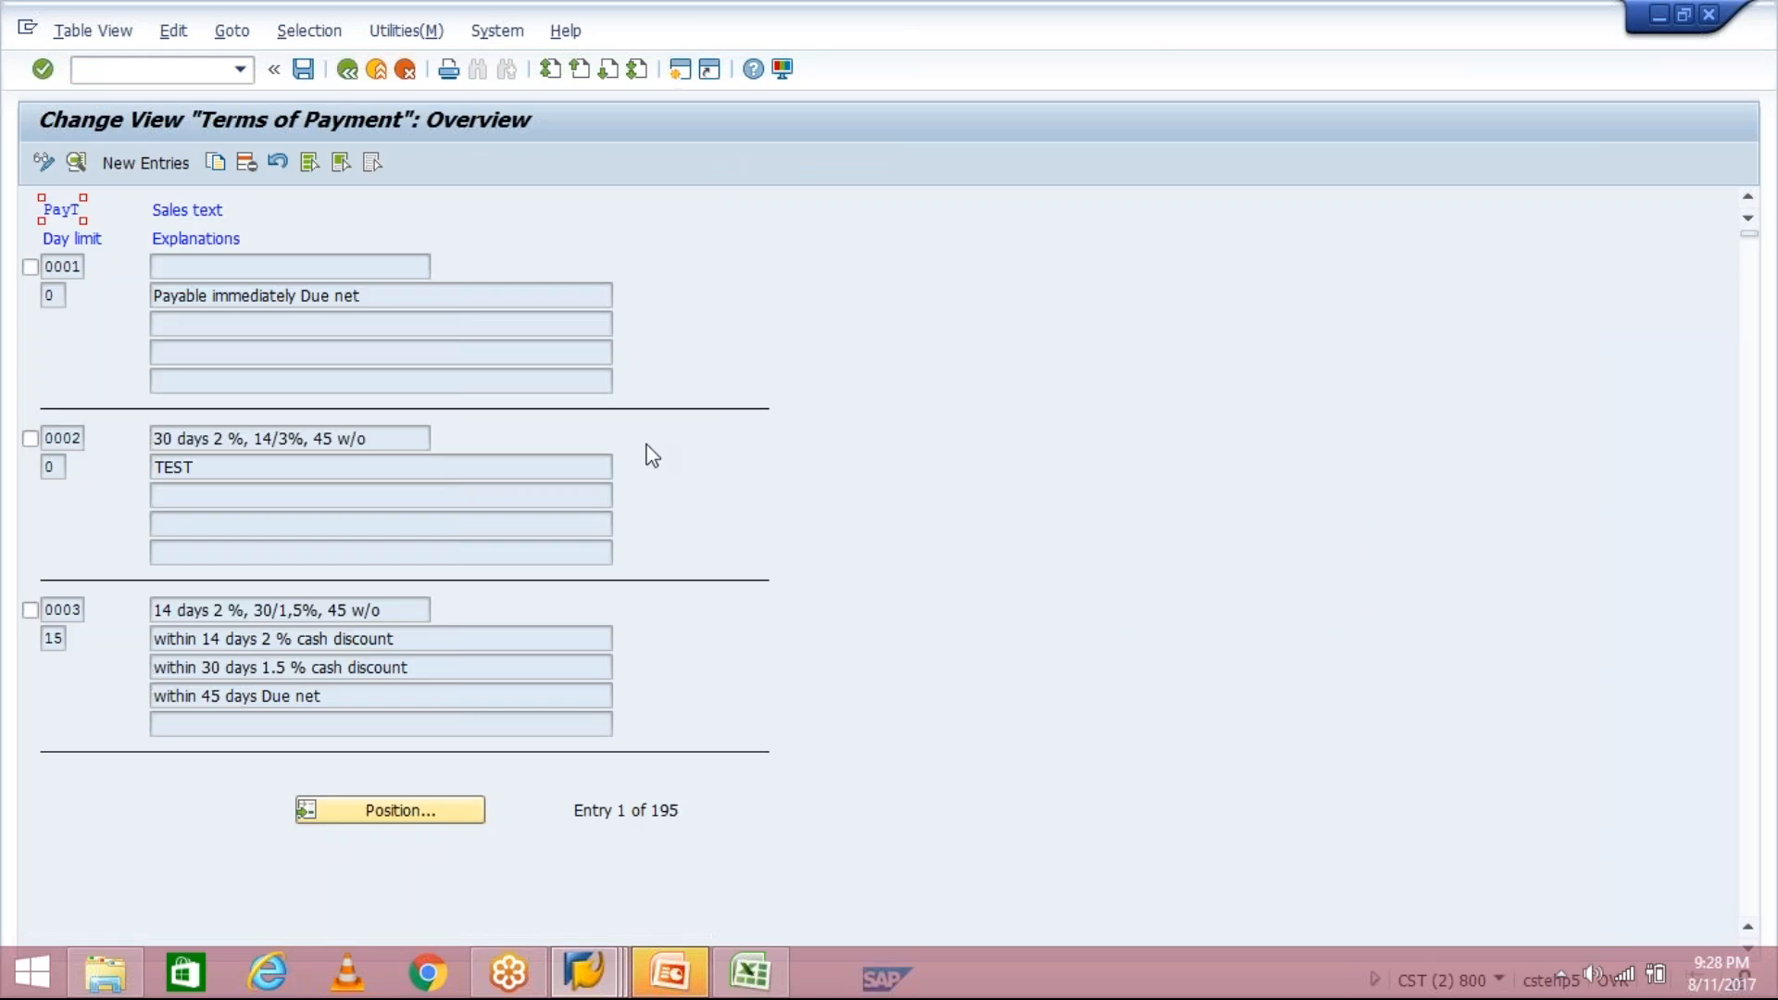
# Create a new terms of payment entry with the key TM30
pyautogui.click(147, 167)
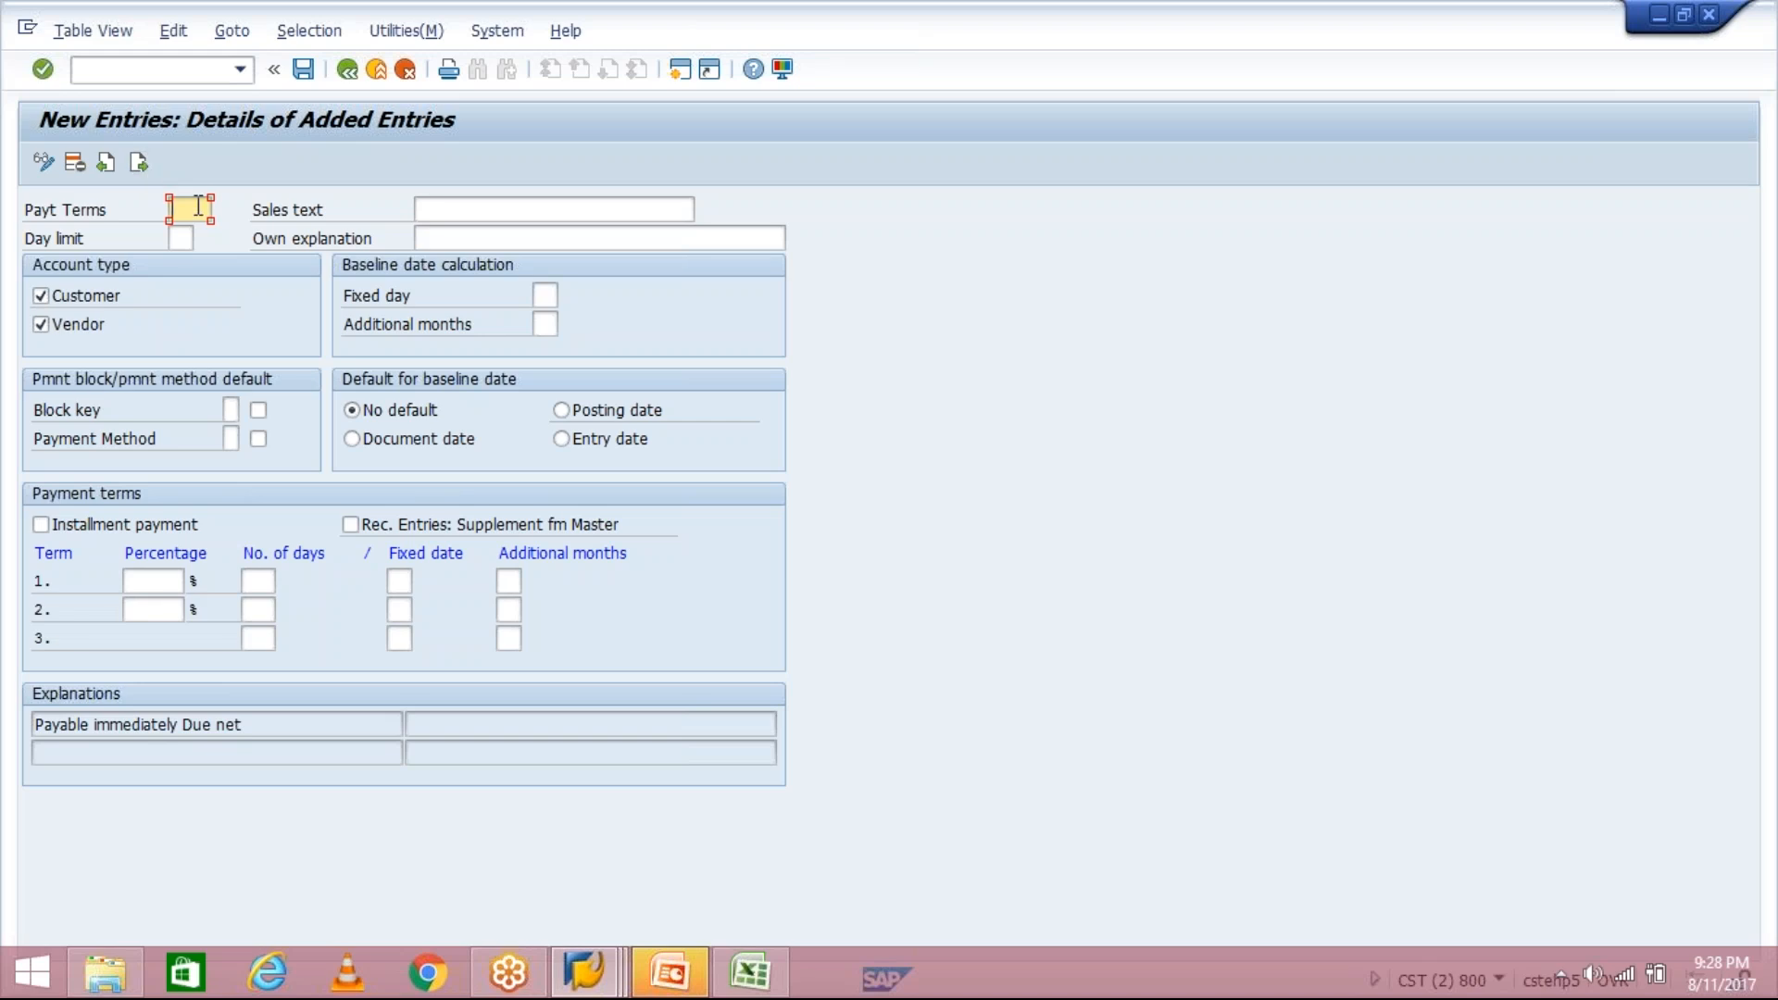
pyautogui.write('T')
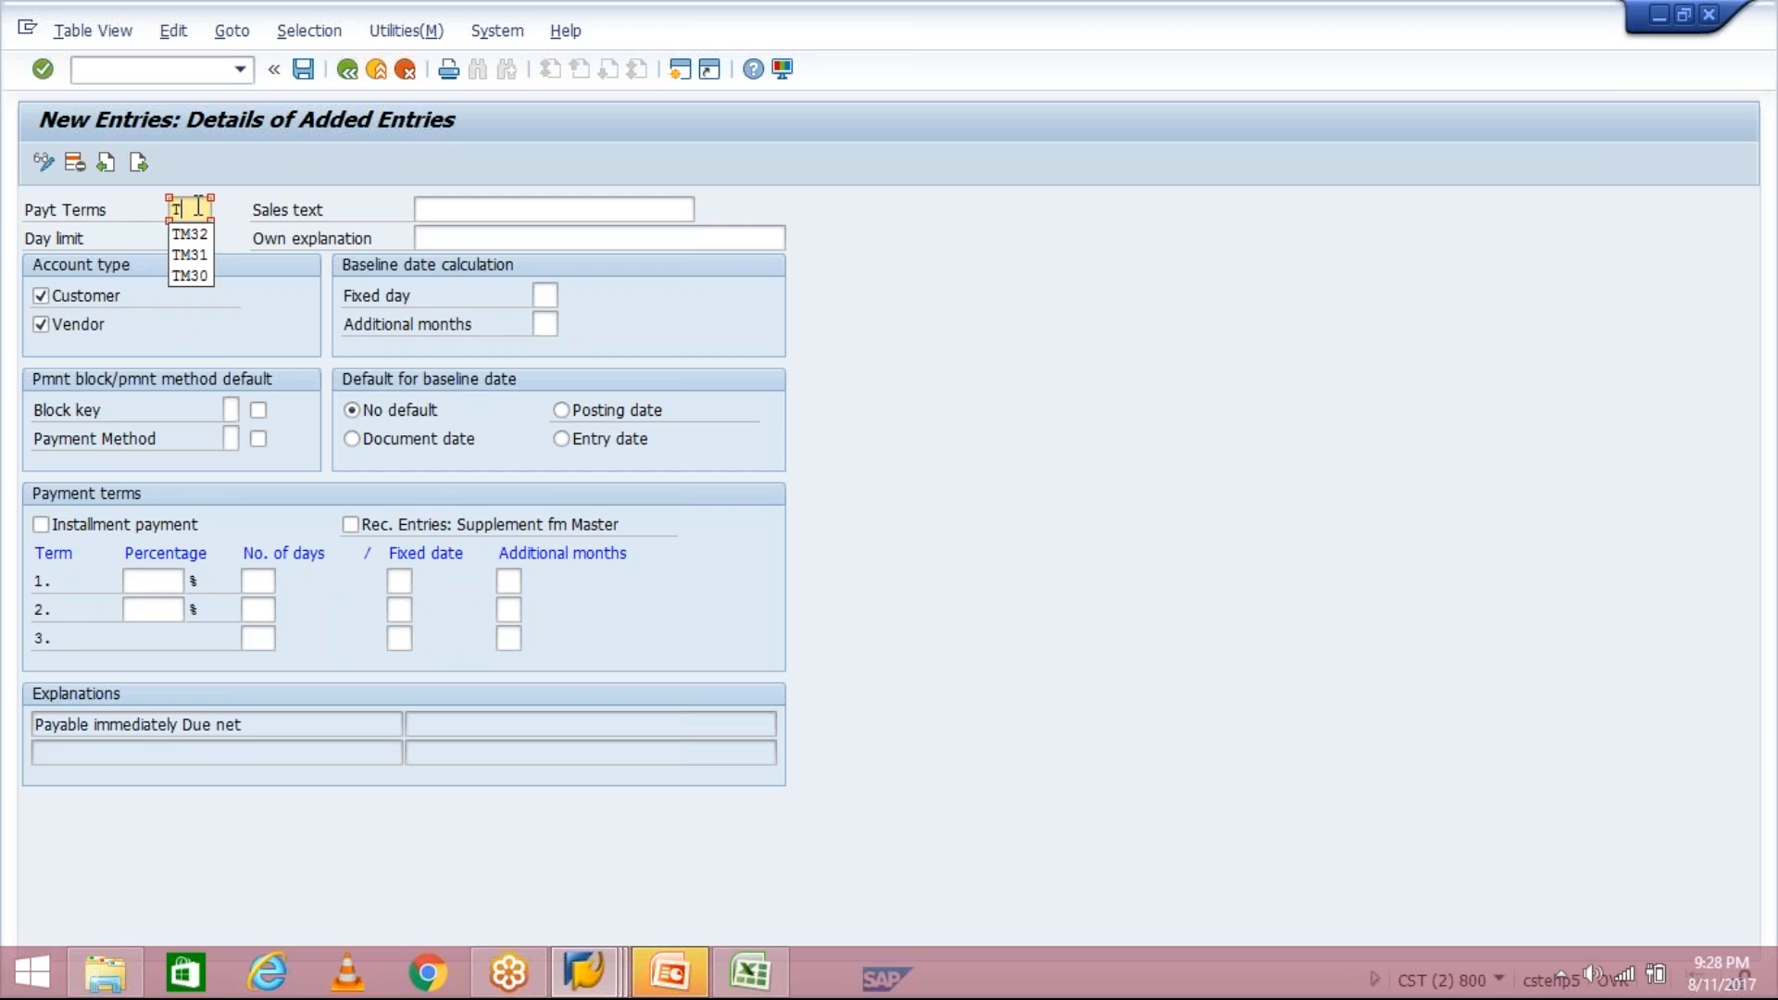
pyautogui.click(409, 78)
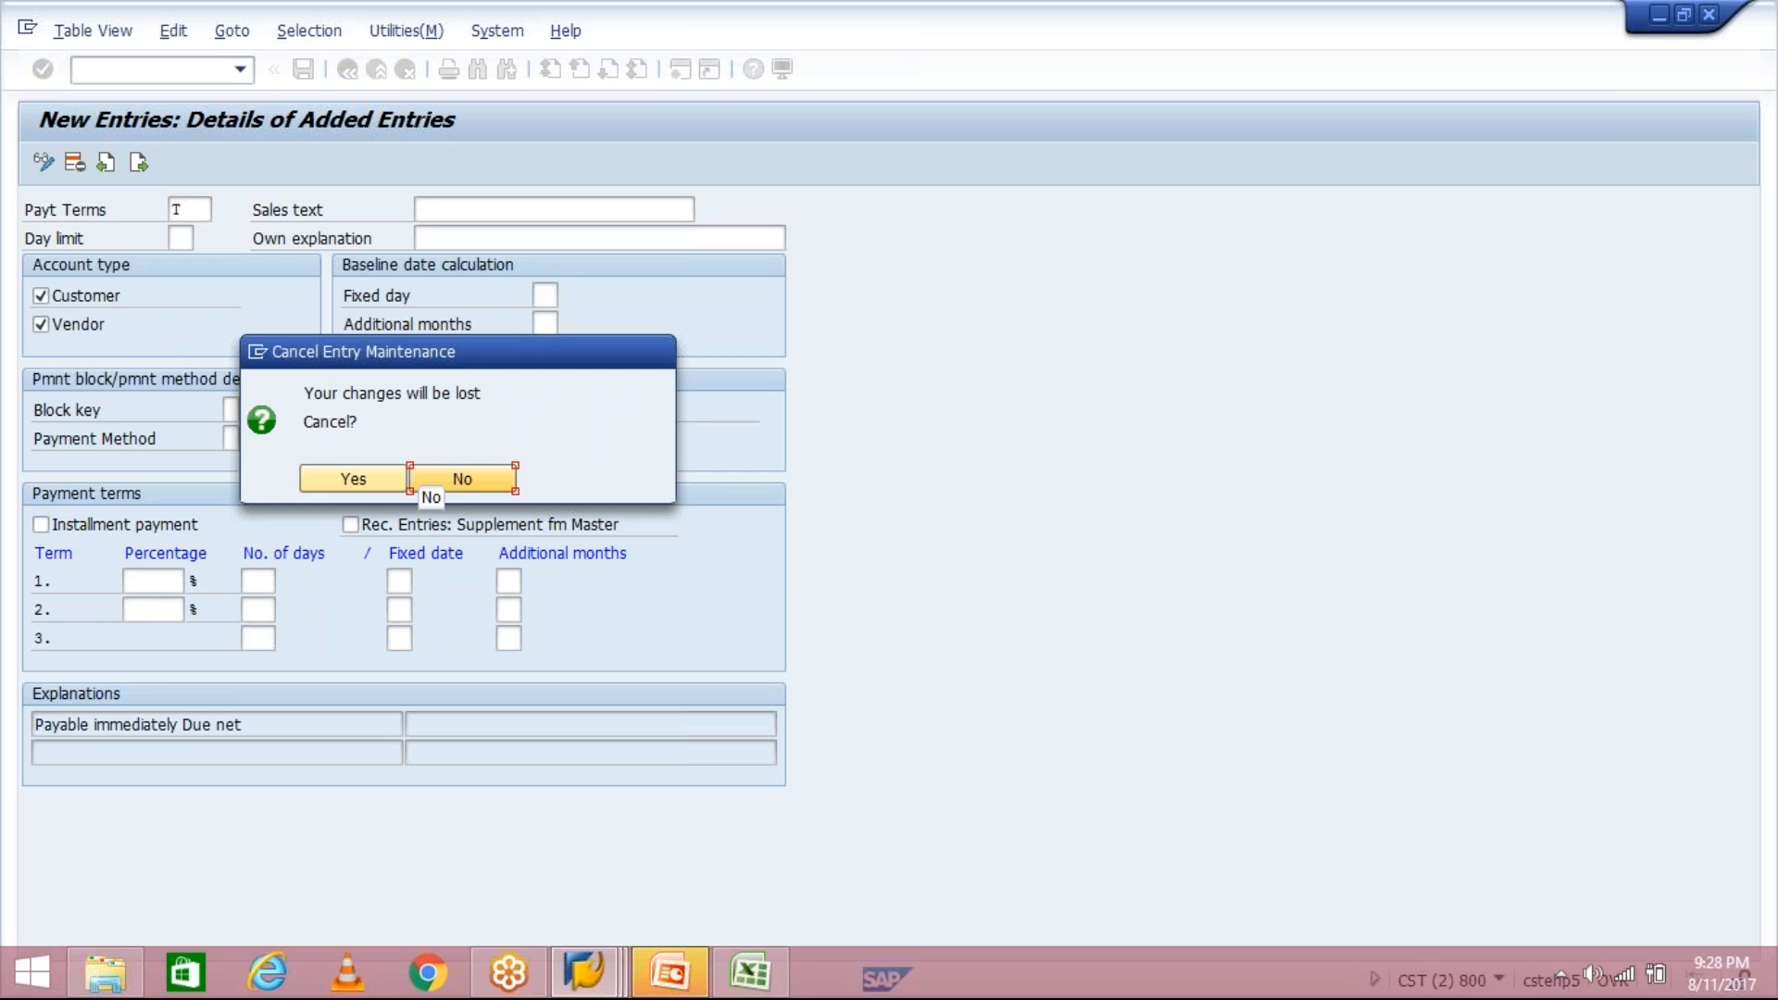
pyautogui.click(429, 481)
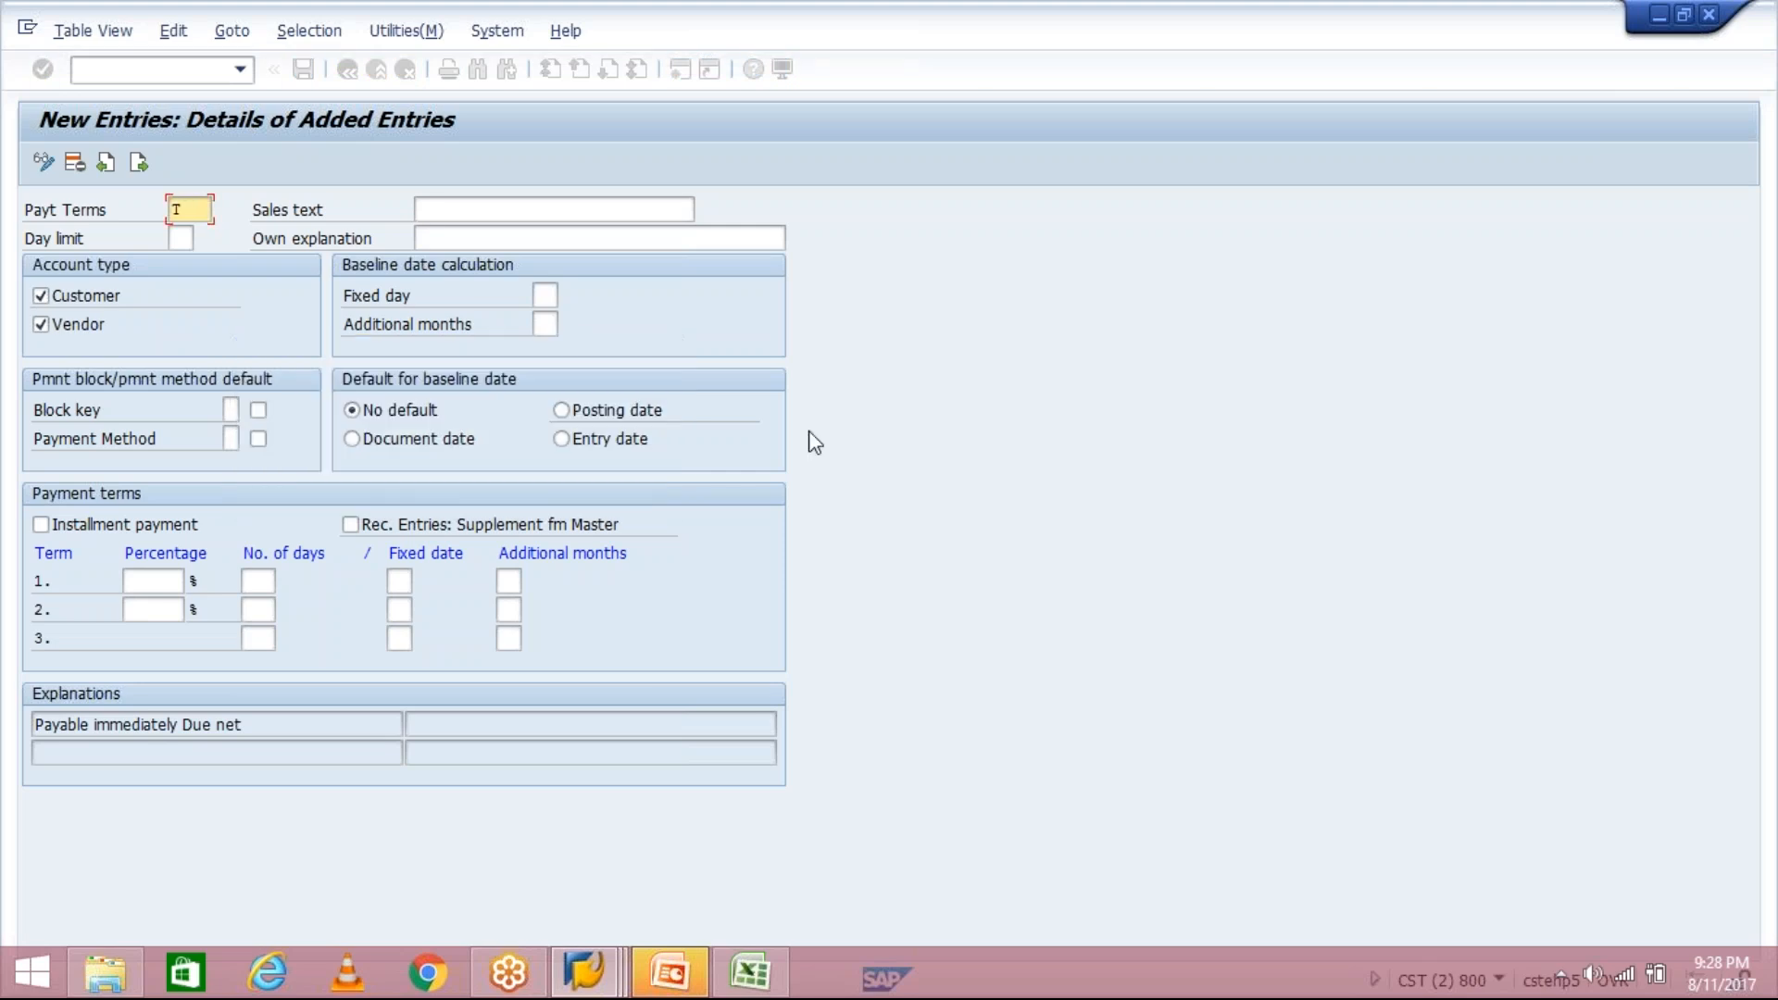
pyautogui.write('TM30')
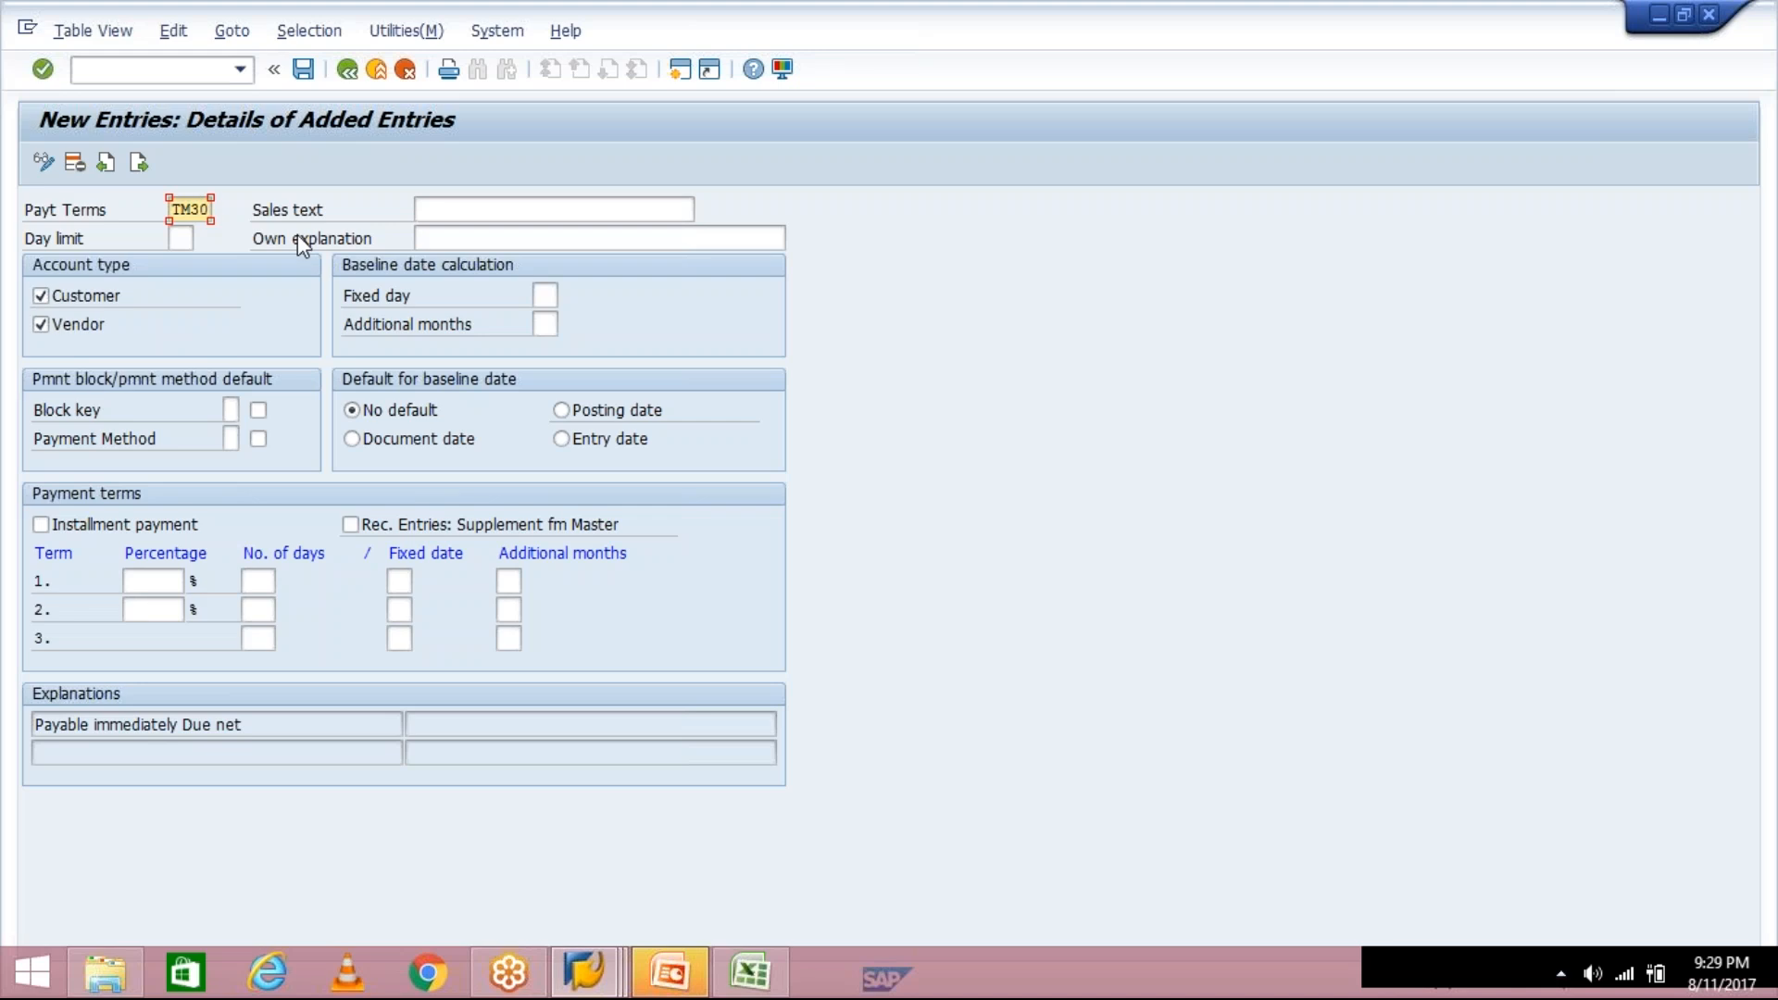
# Deselect the Customer and Vendor account types of the TM30 entry and select both again
pyautogui.click(489, 212)
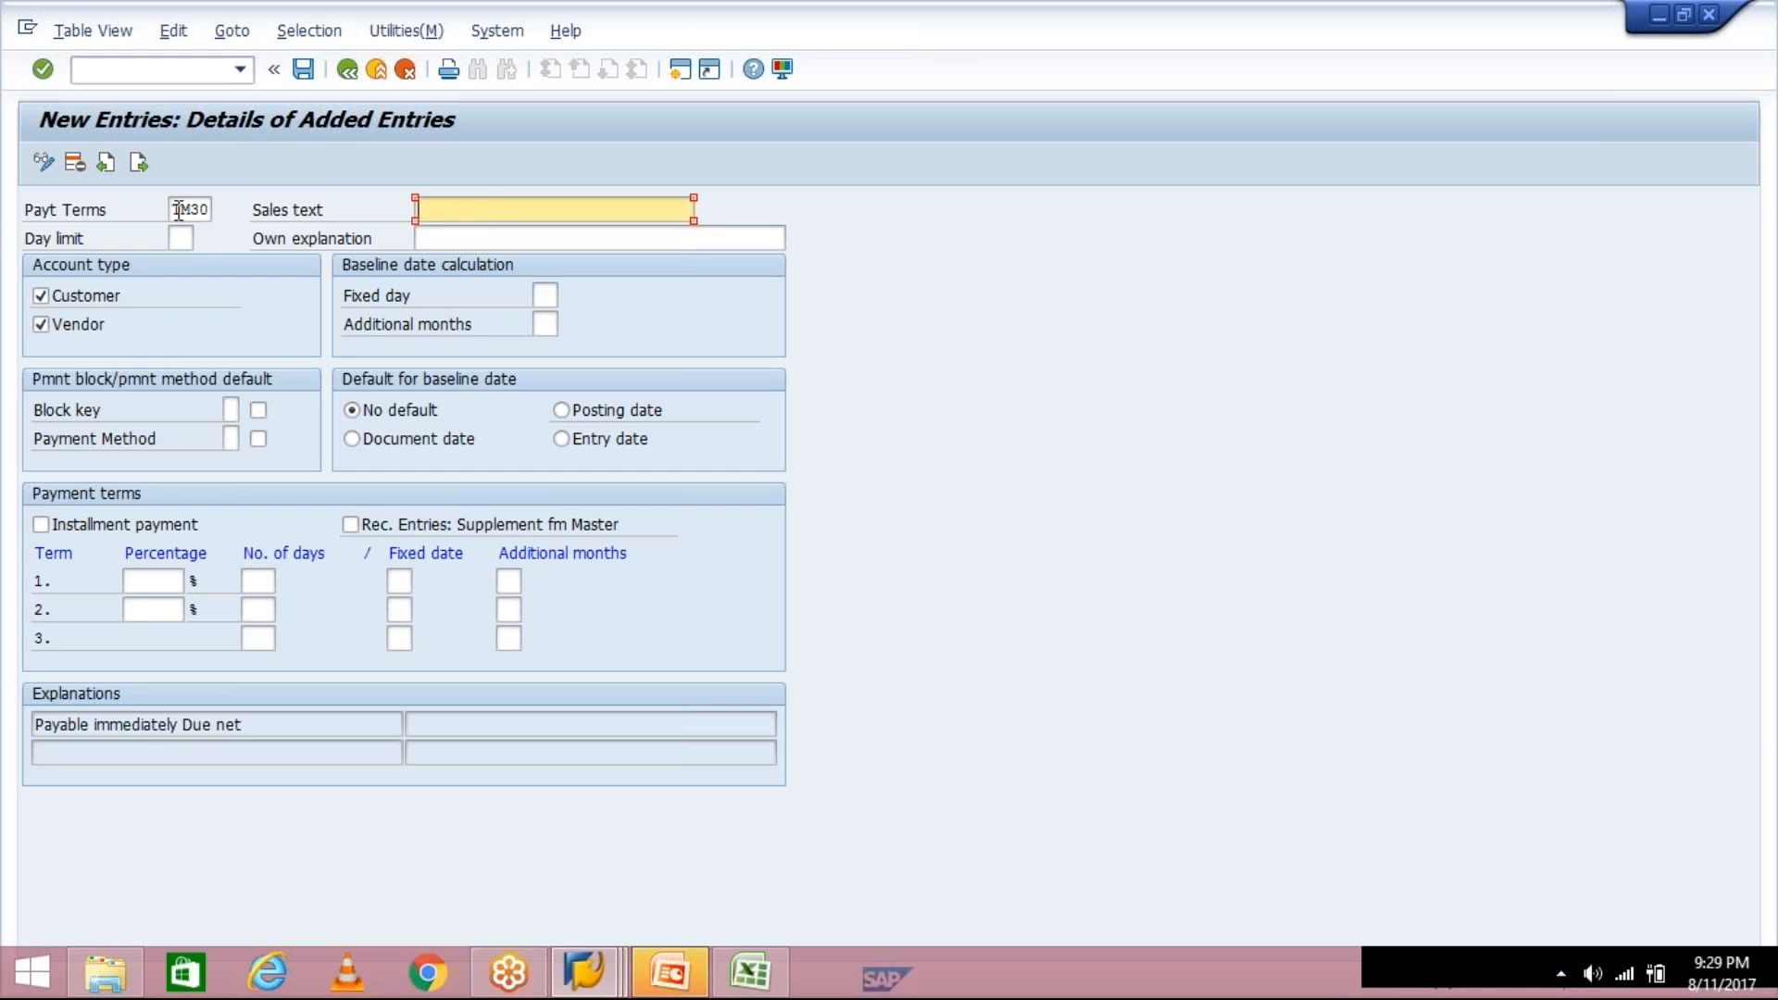
pyautogui.click(41, 296)
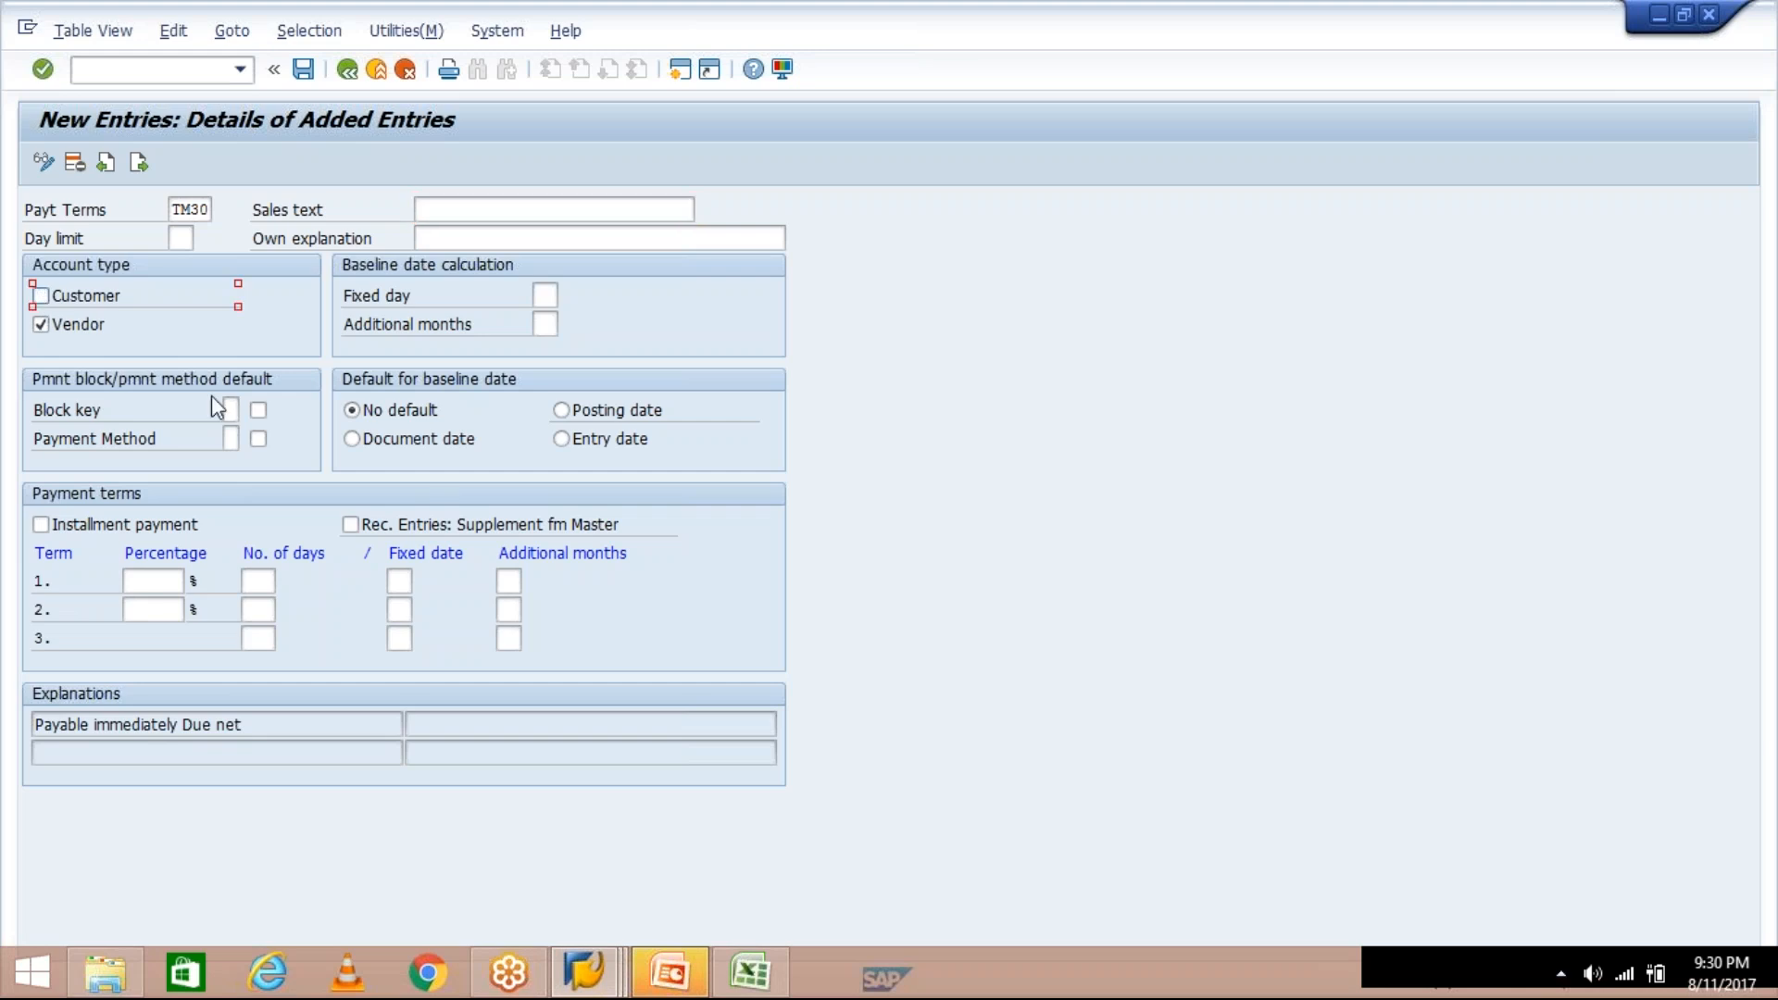
pyautogui.click(51, 324)
pyautogui.click(50, 297)
pyautogui.click(41, 326)
# Switch to the Excel sheet and review the dates in cells G3 and H3
pyautogui.click(771, 984)
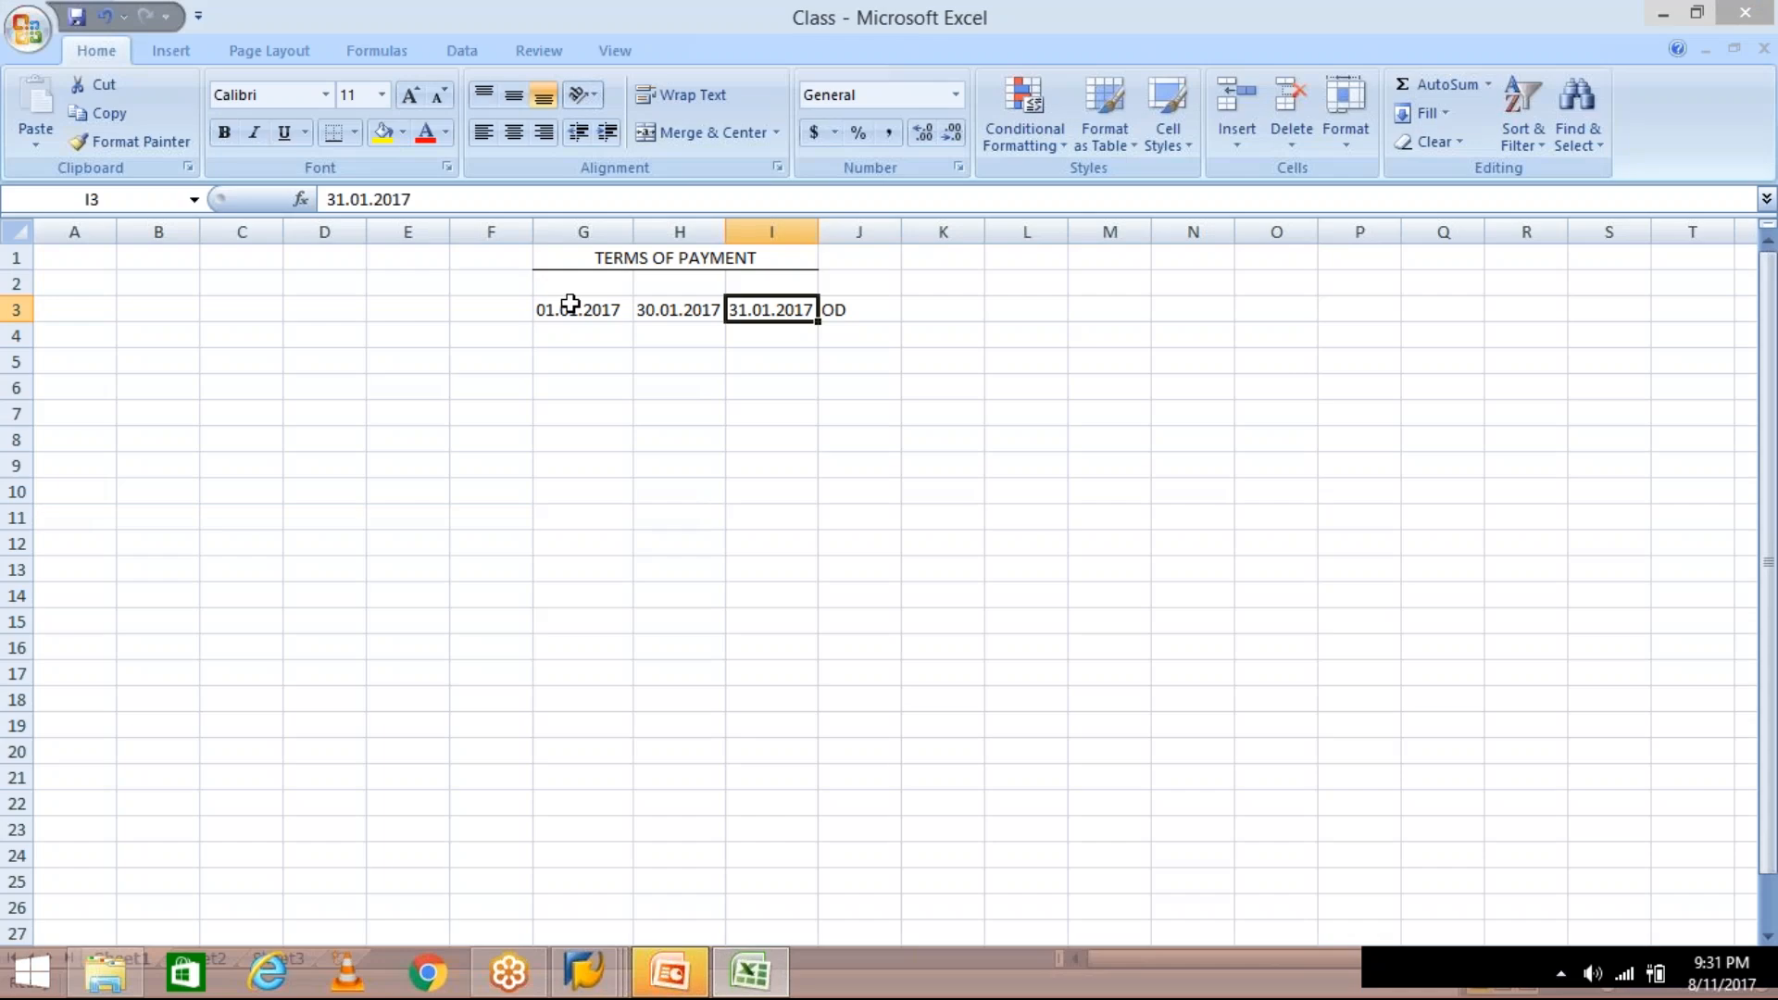
pyautogui.click(573, 313)
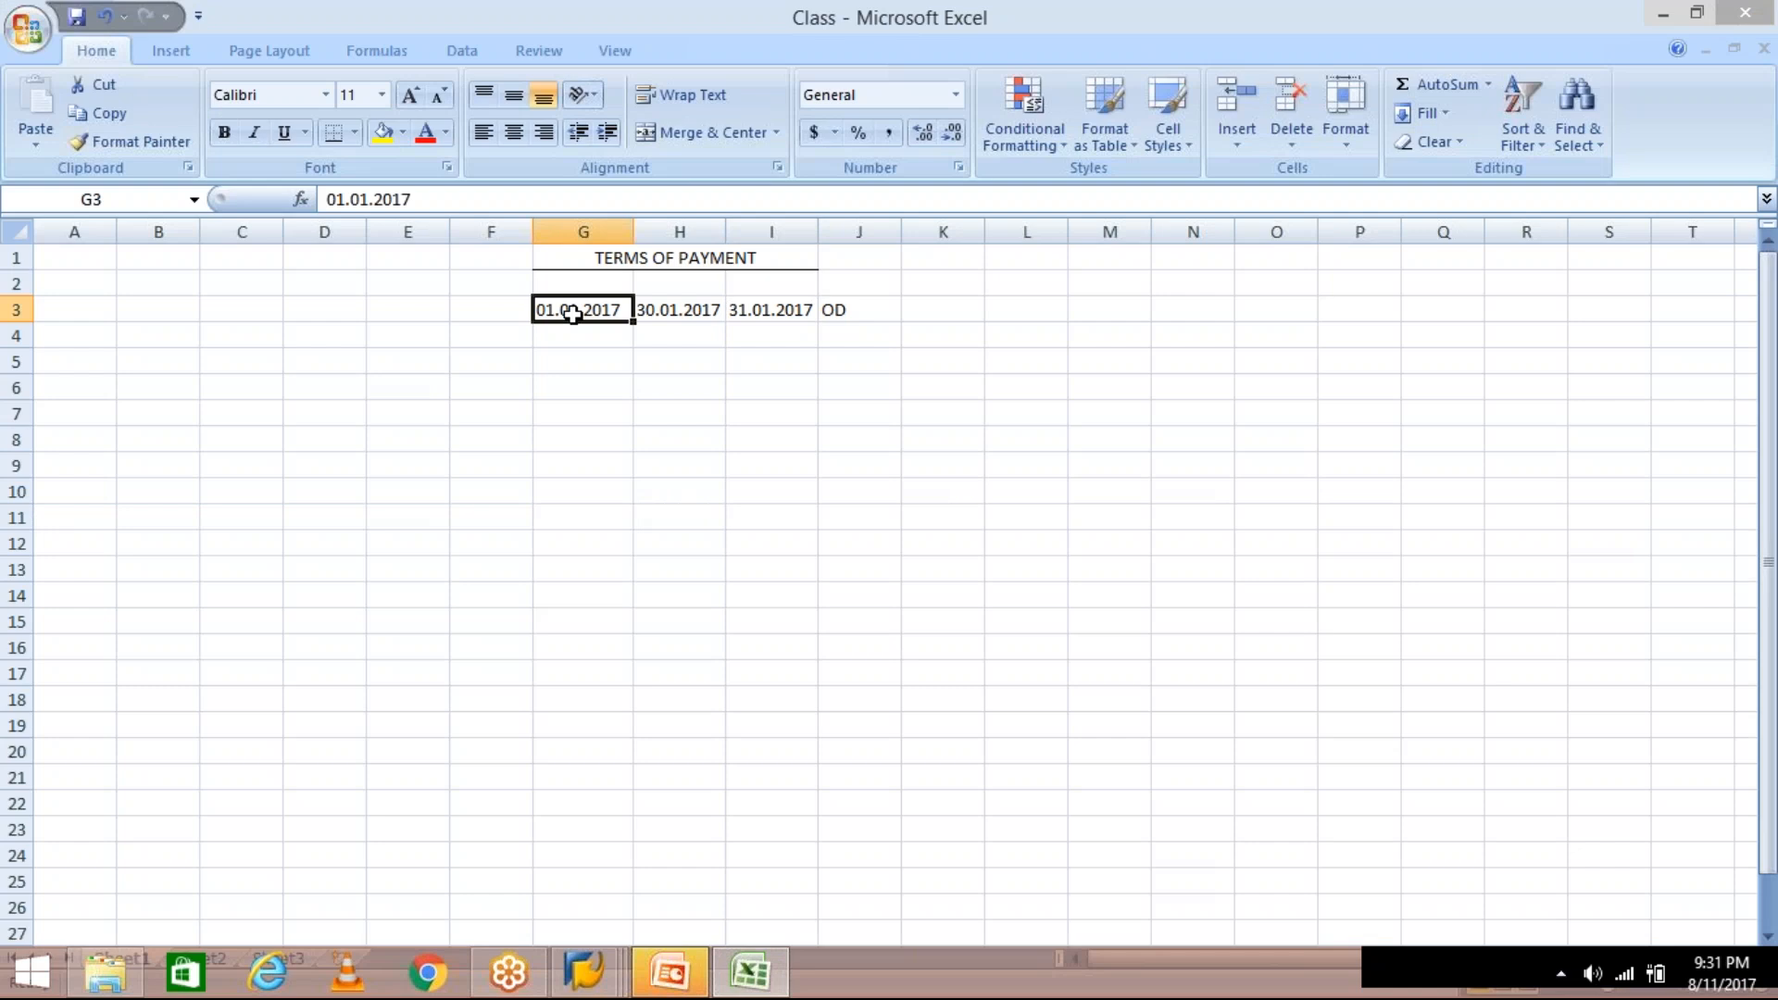
pyautogui.click(700, 311)
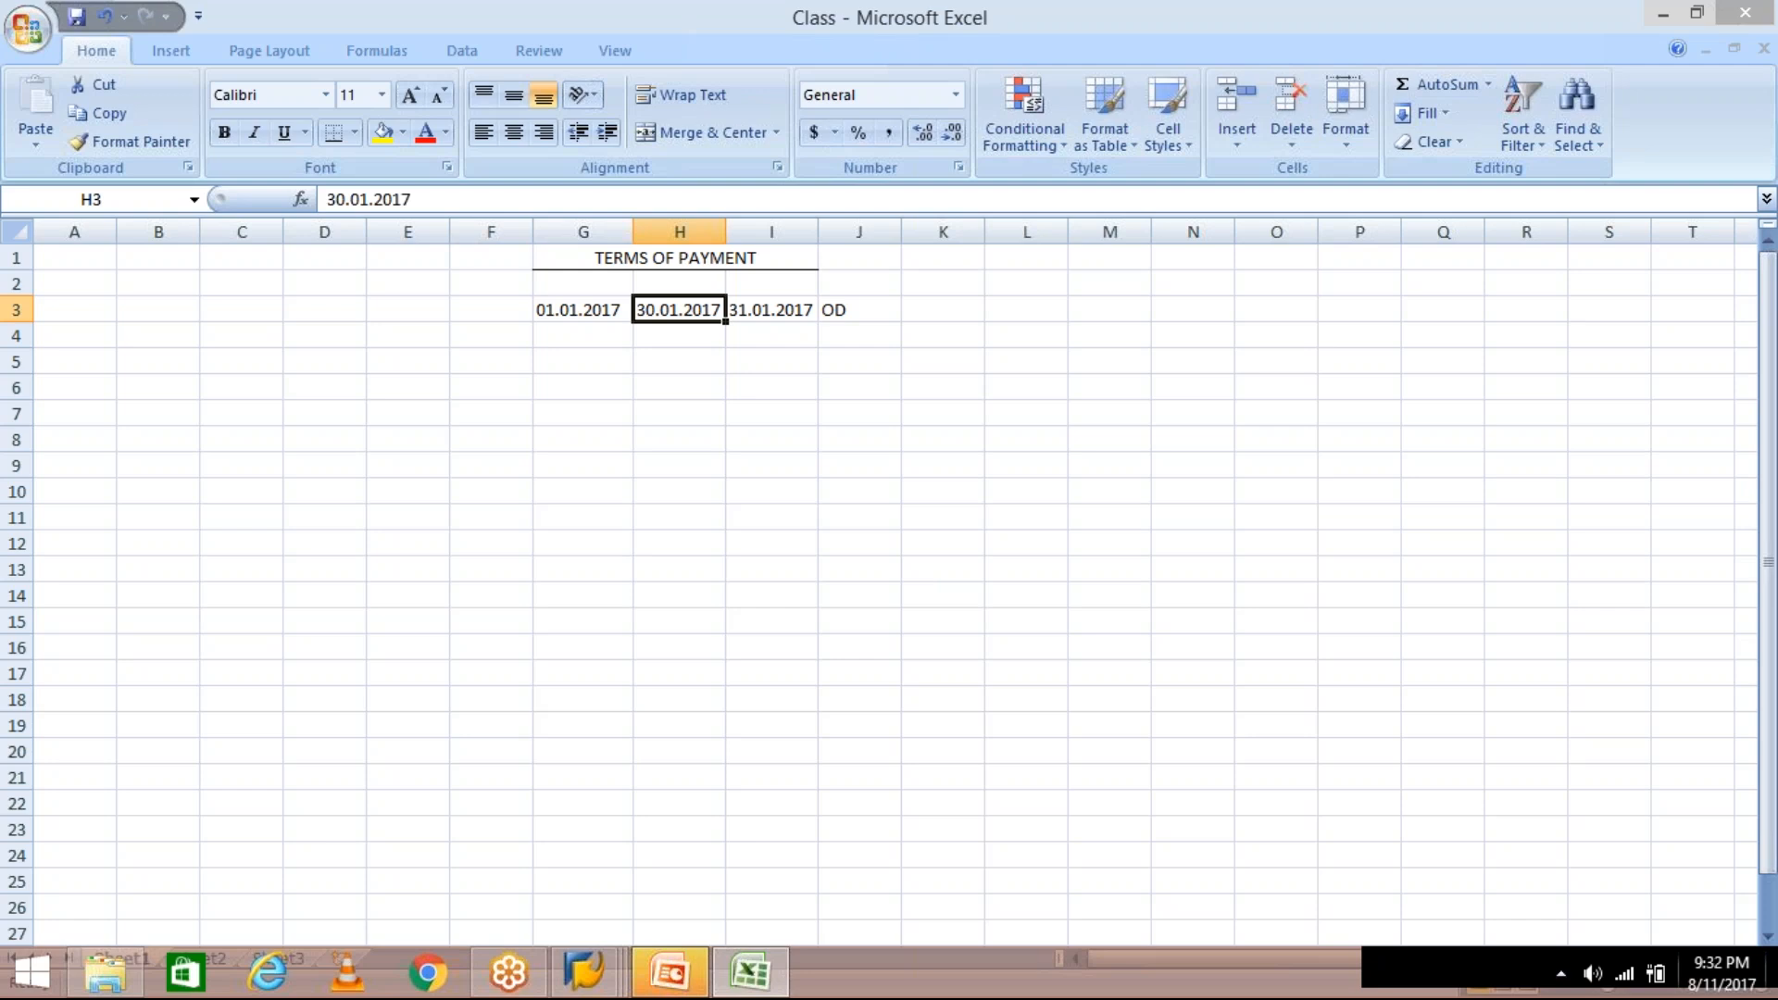
# Return to the new SAP payment terms entry and examine its key, the first term's number of days and the explanation text
pyautogui.click(603, 967)
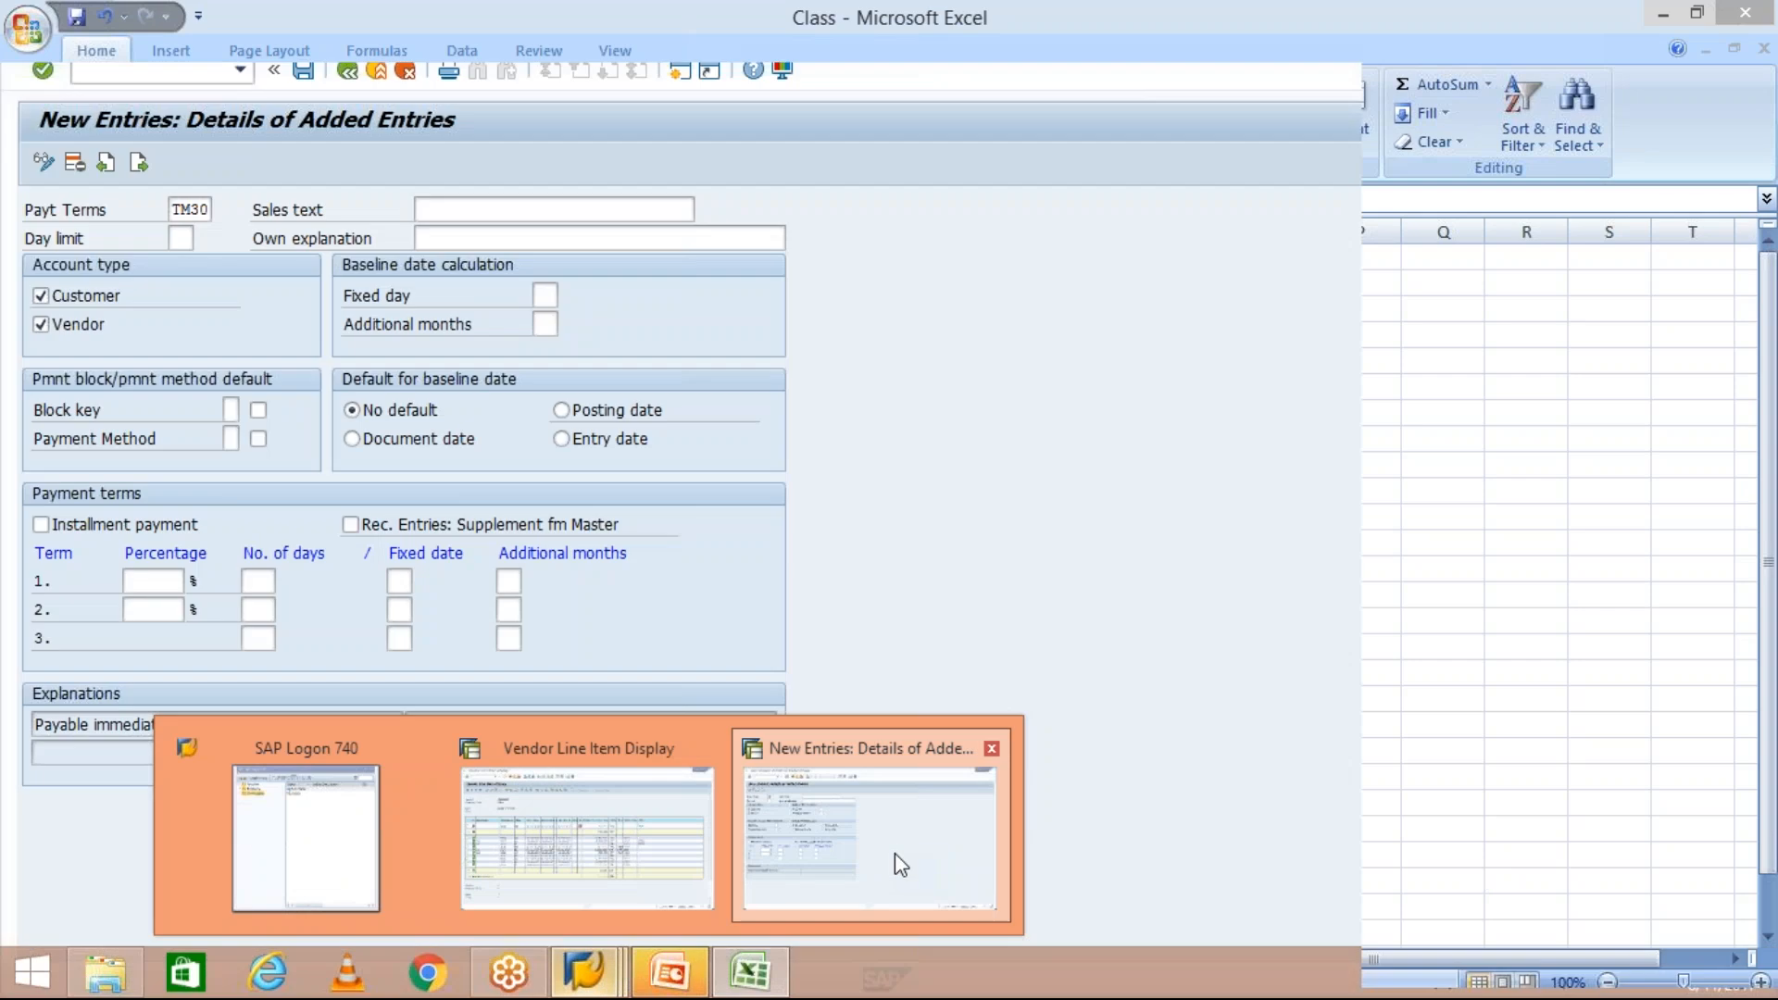
pyautogui.click(894, 852)
pyautogui.moveTo(172, 209); pyautogui.dragTo(219, 207)
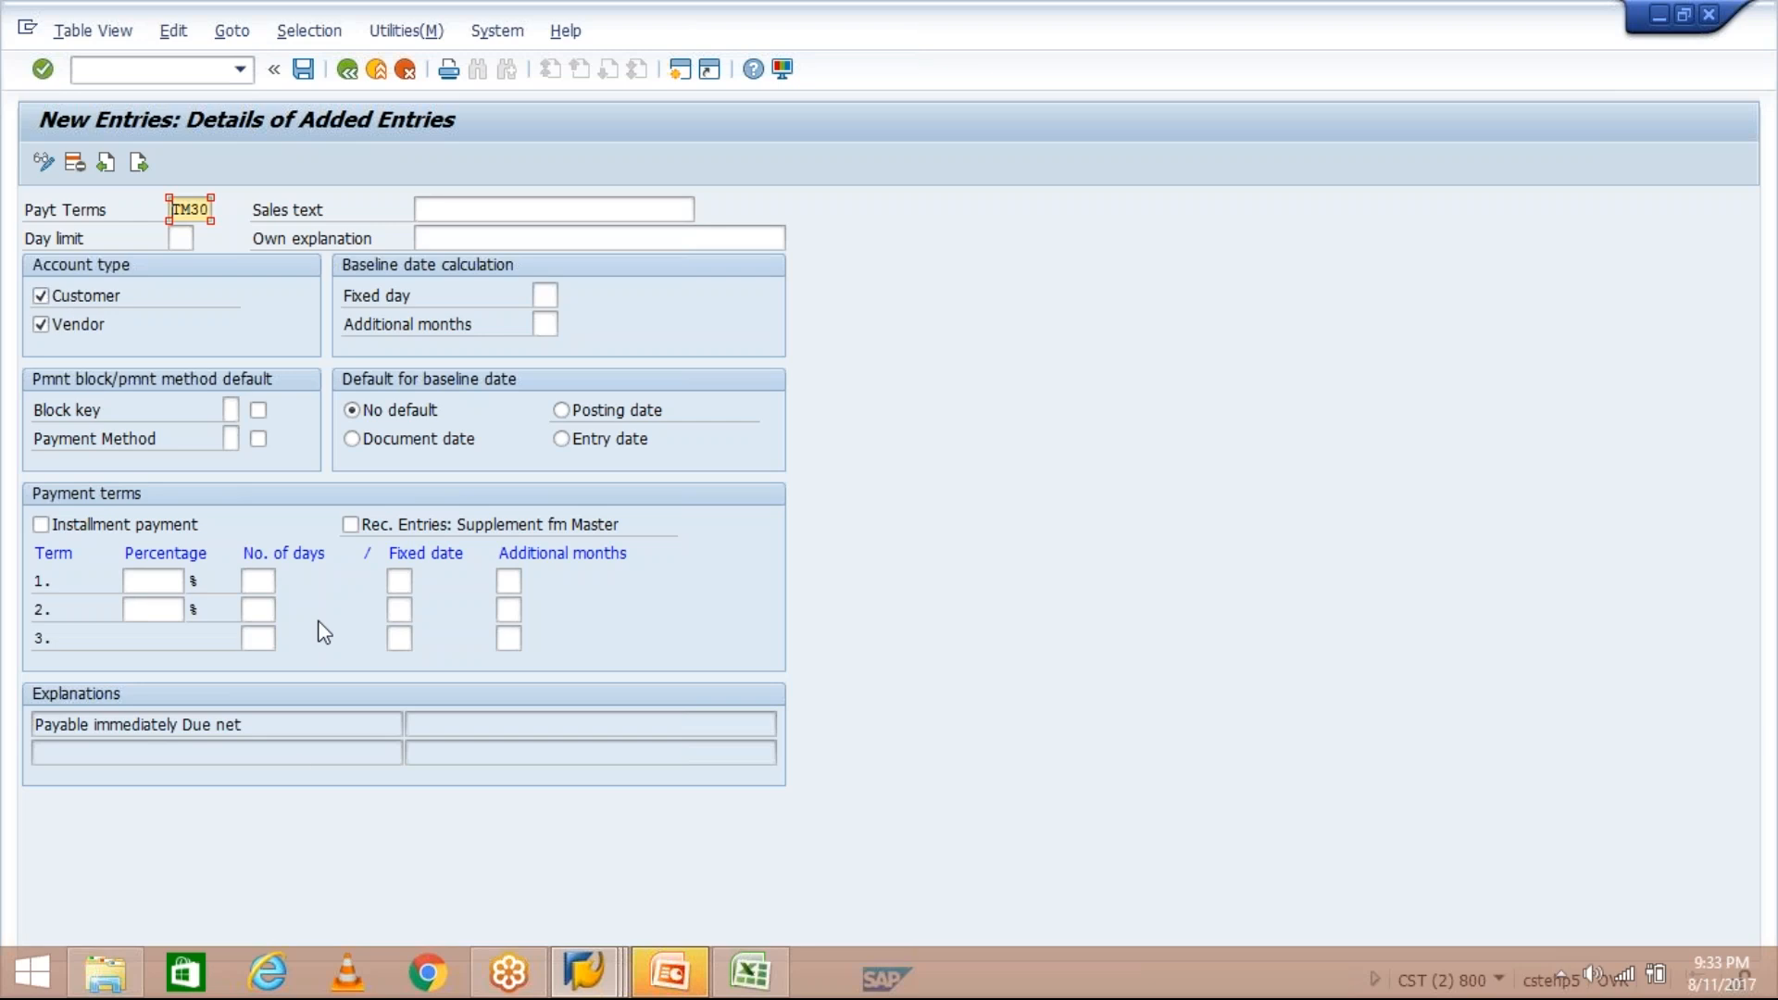
pyautogui.click(256, 576)
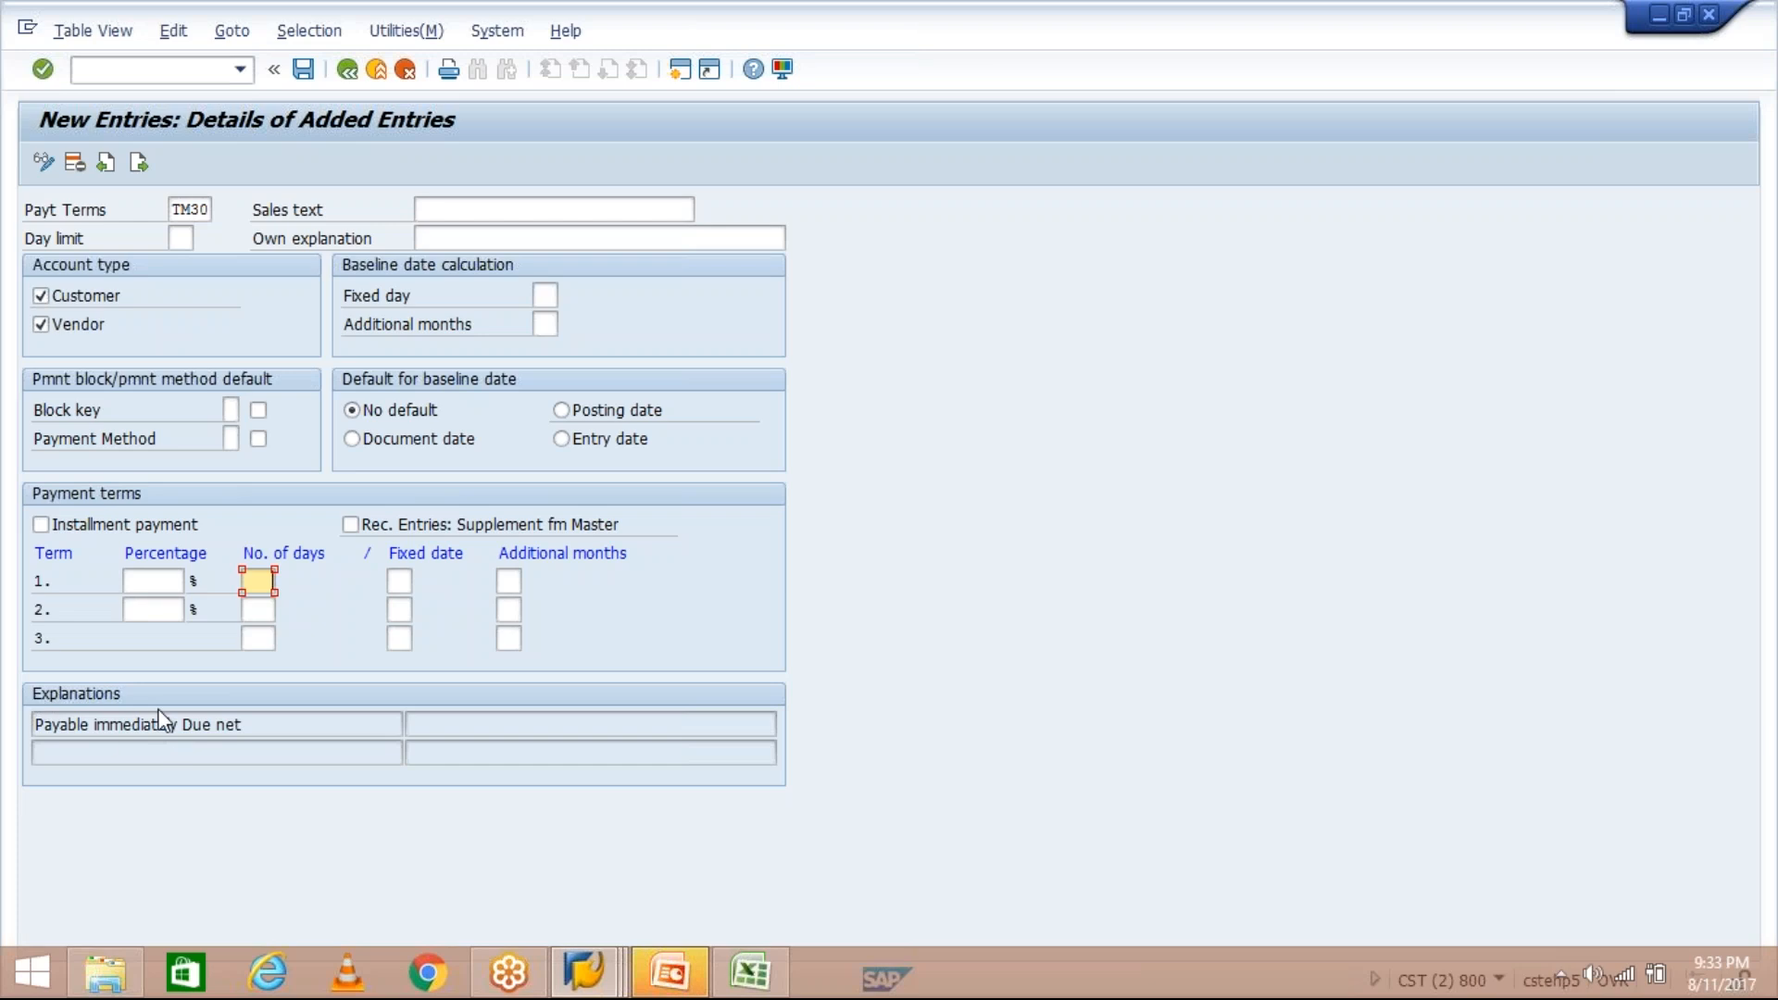
pyautogui.click(268, 724)
pyautogui.hotkey('ctrl', 'shift', 'Left')
pyautogui.hotkey('ctrl', 'shift', 'Left')
pyautogui.hotkey('ctrl', 'shift', 'Left')
pyautogui.hotkey('ctrl', 'shift', 'Left')
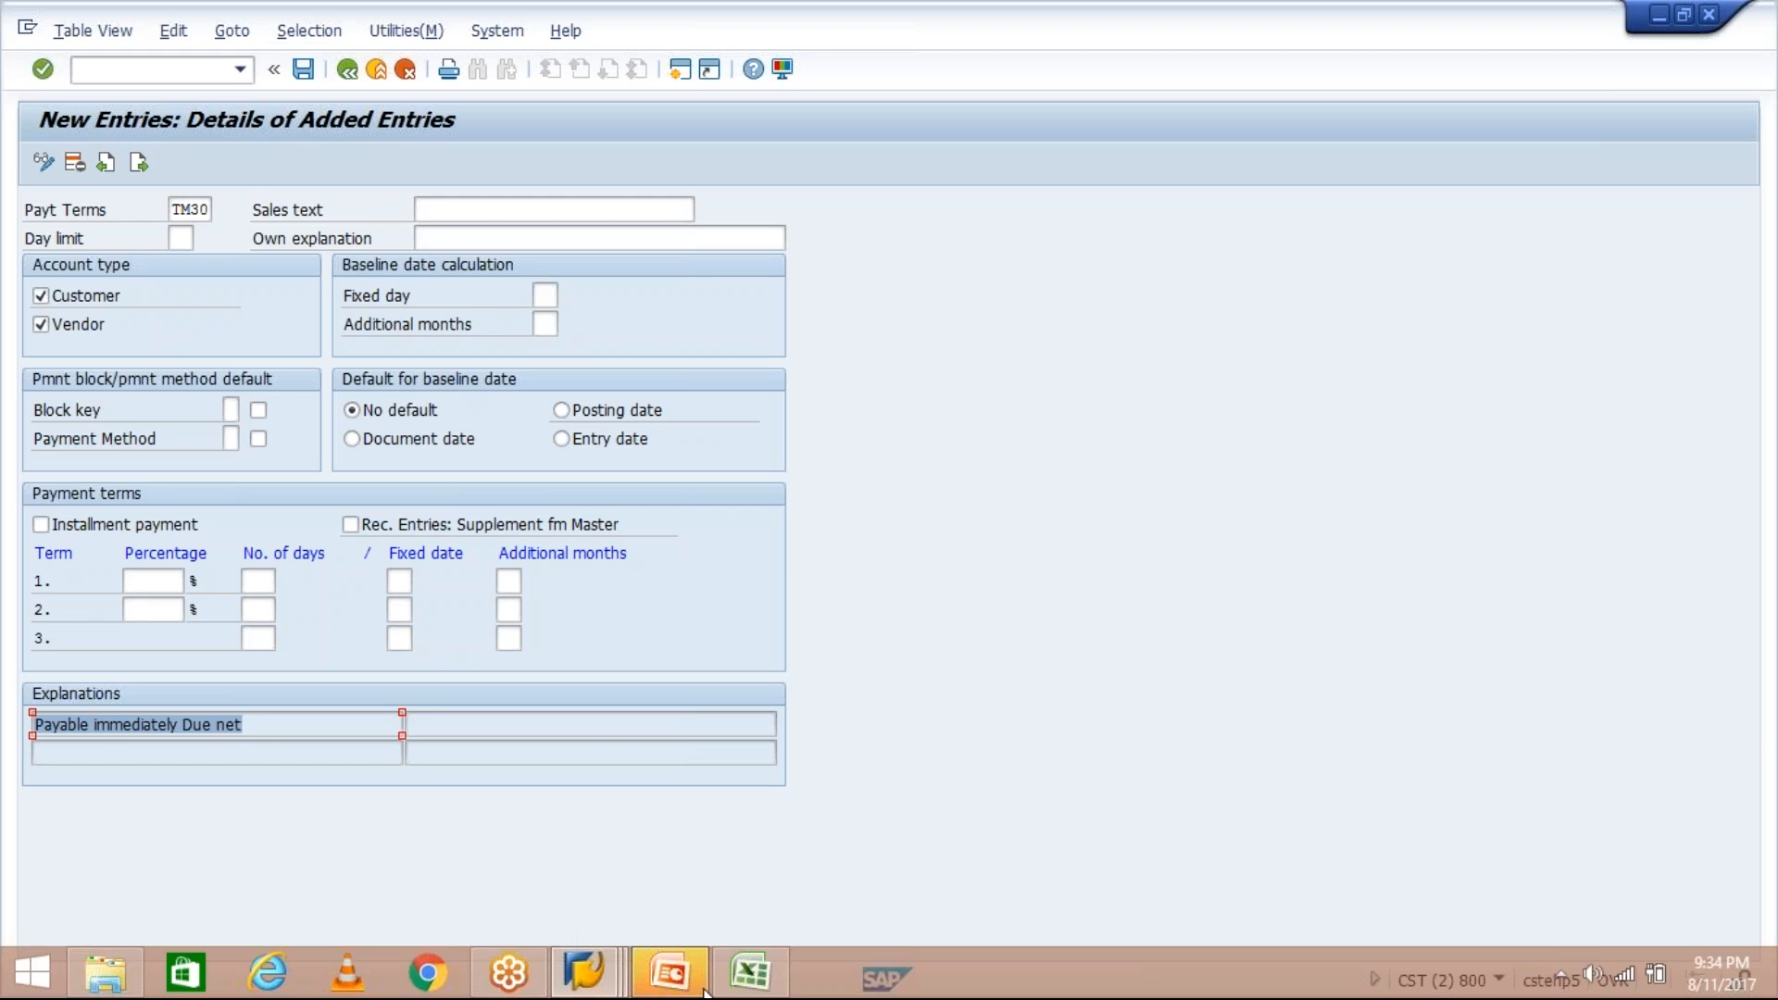
# Switch to the Excel sheet and clear the contents of cells H3, I3 and J3
pyautogui.click(748, 973)
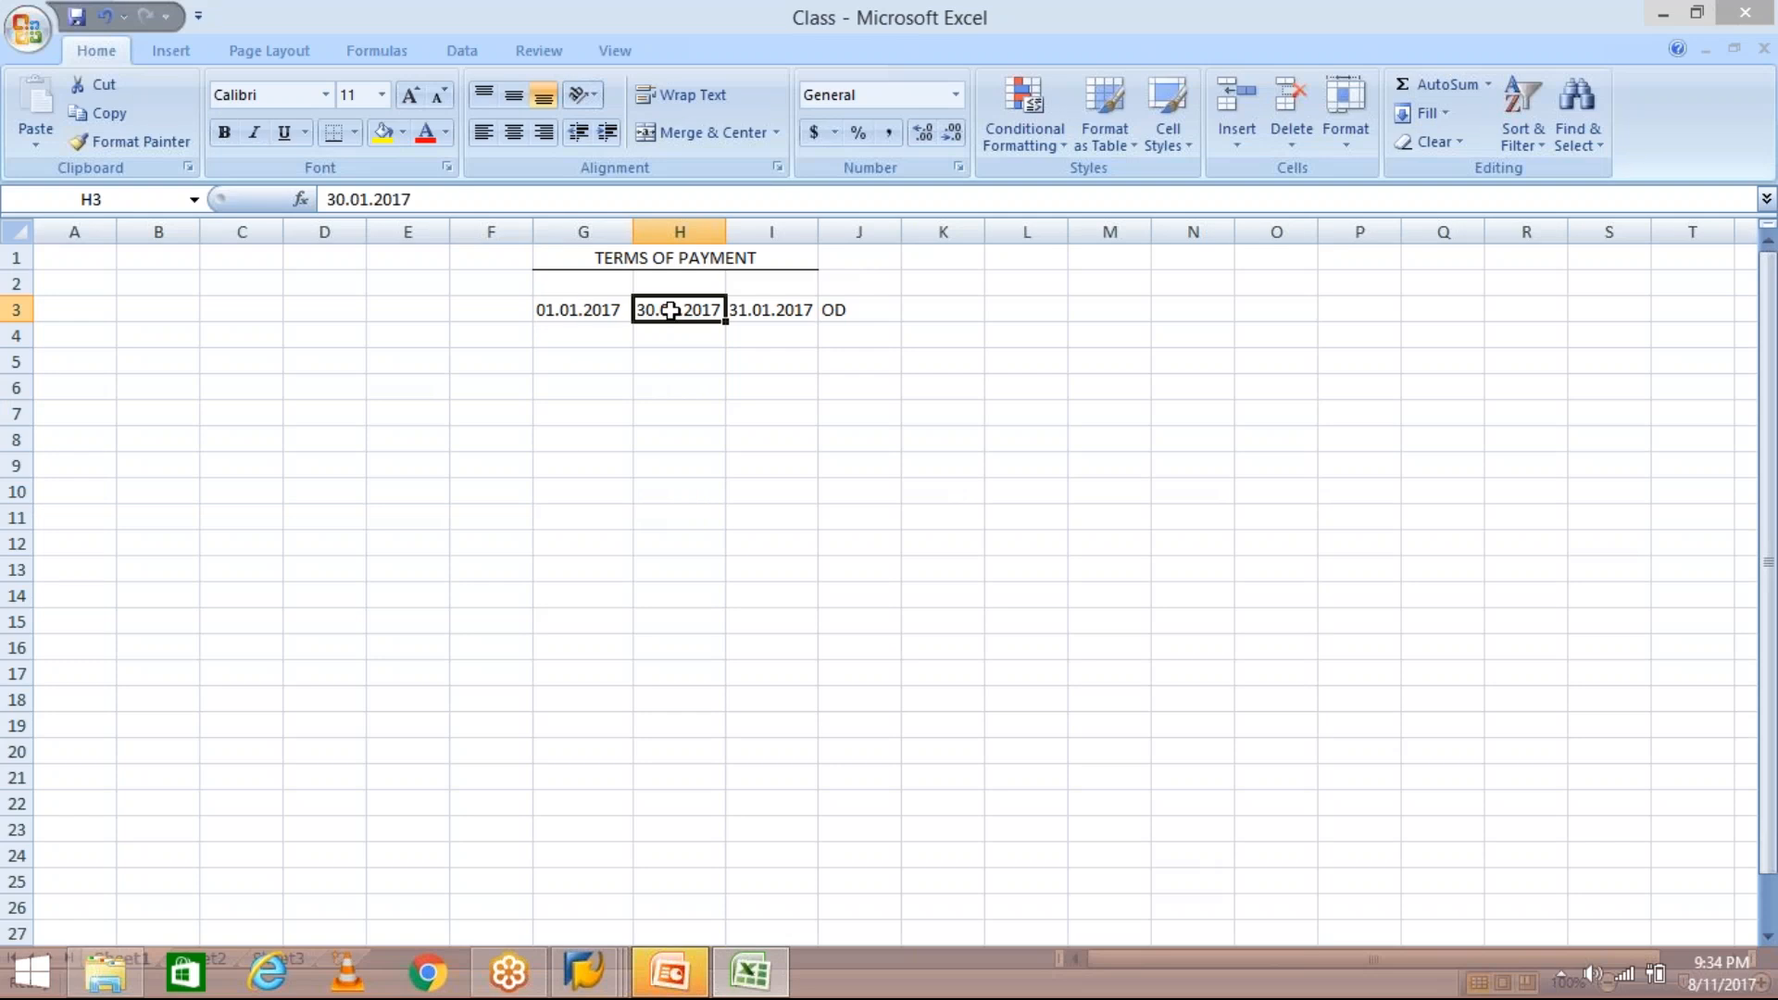
pyautogui.moveTo(764, 305); pyautogui.dragTo(841, 304)
pyautogui.press('Delete')
pyautogui.click(590, 286)
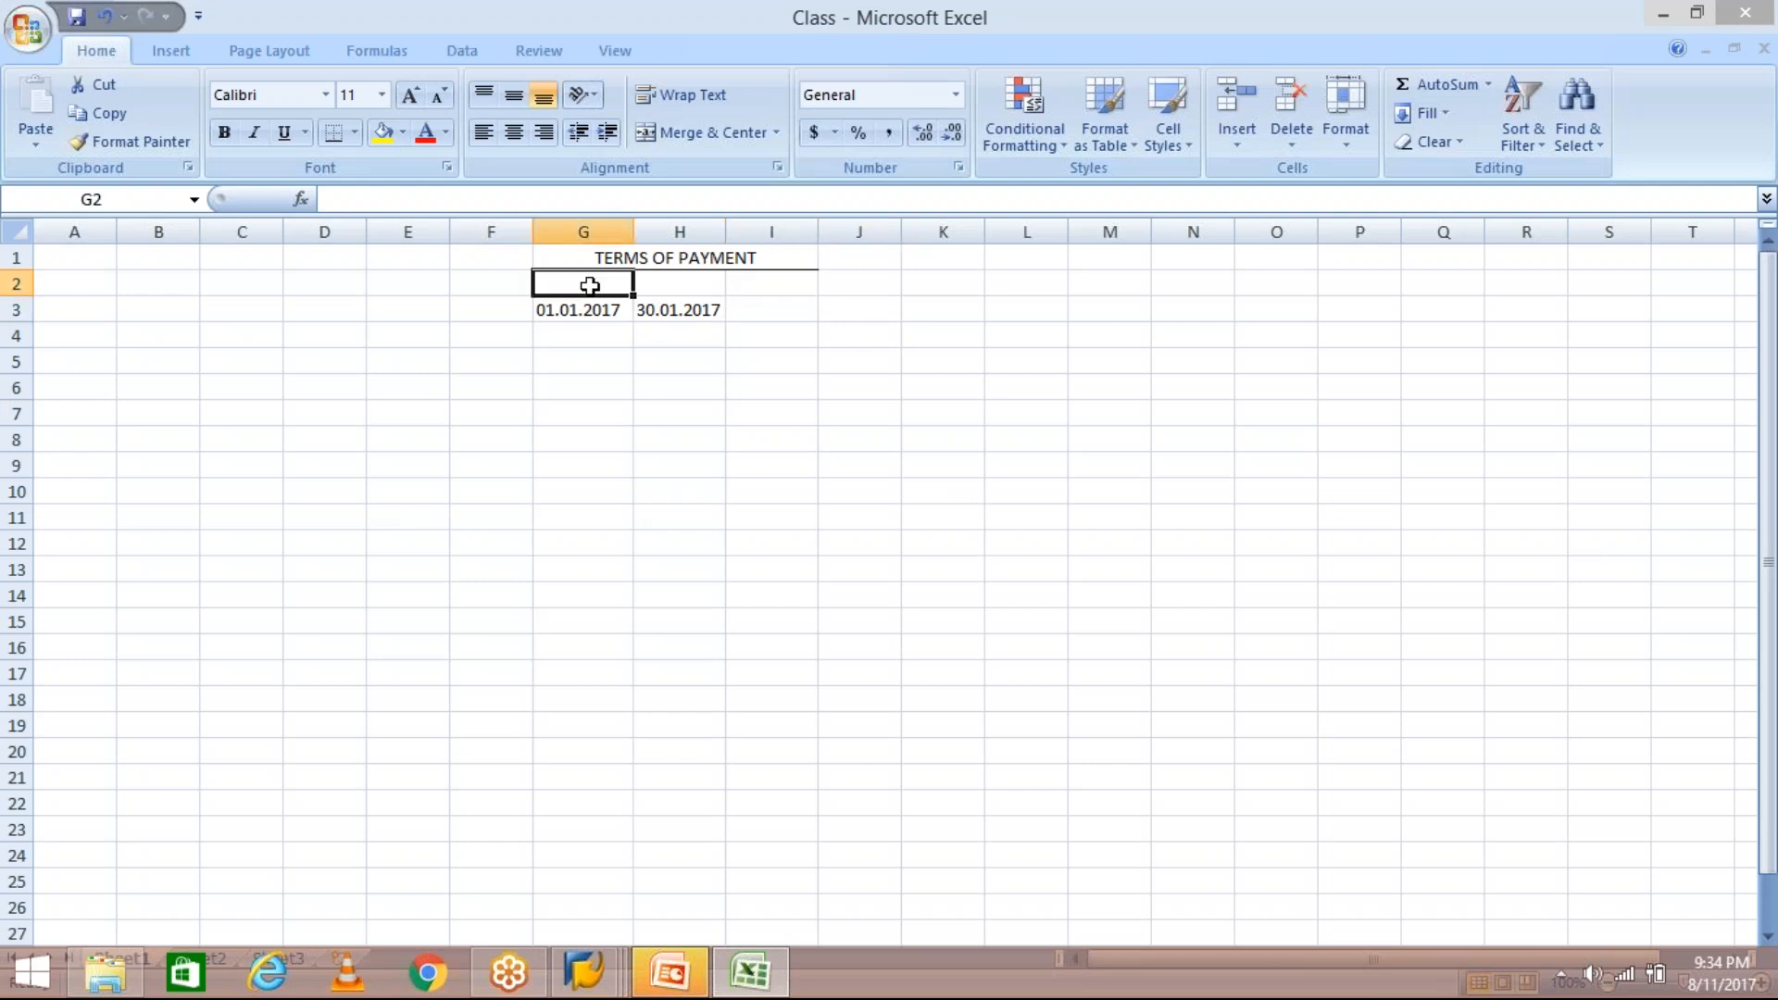
pyautogui.click(662, 311)
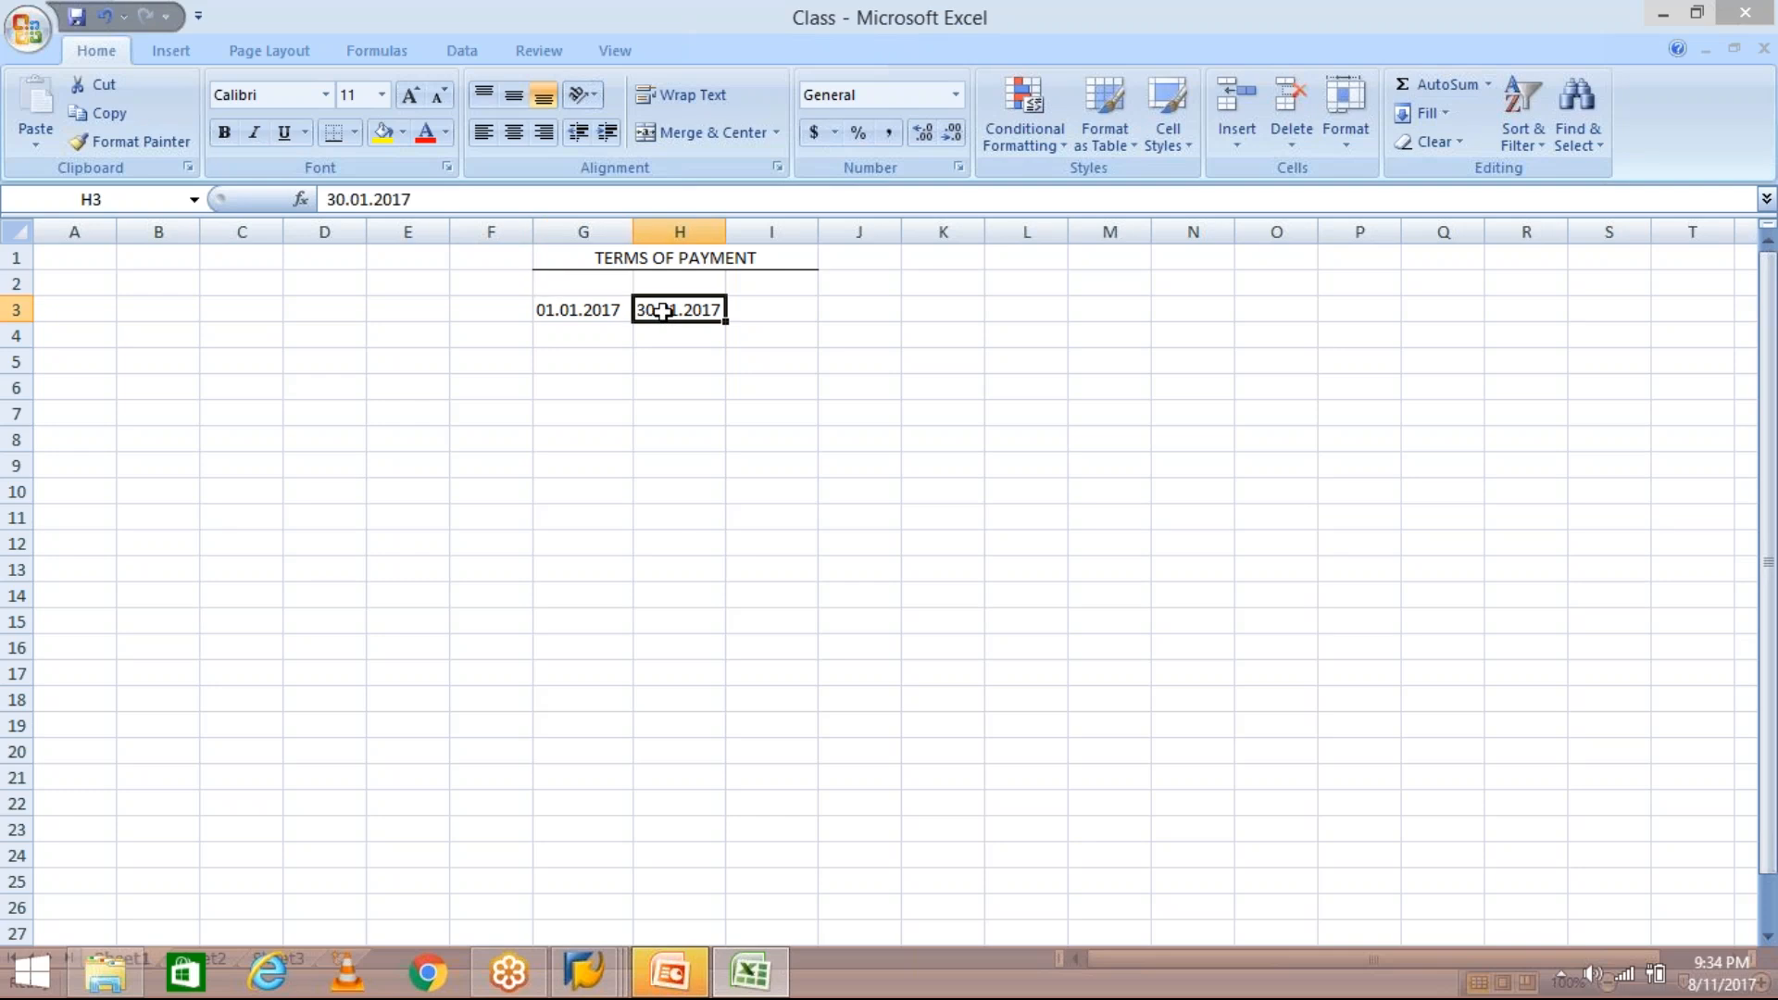
pyautogui.press('Delete')
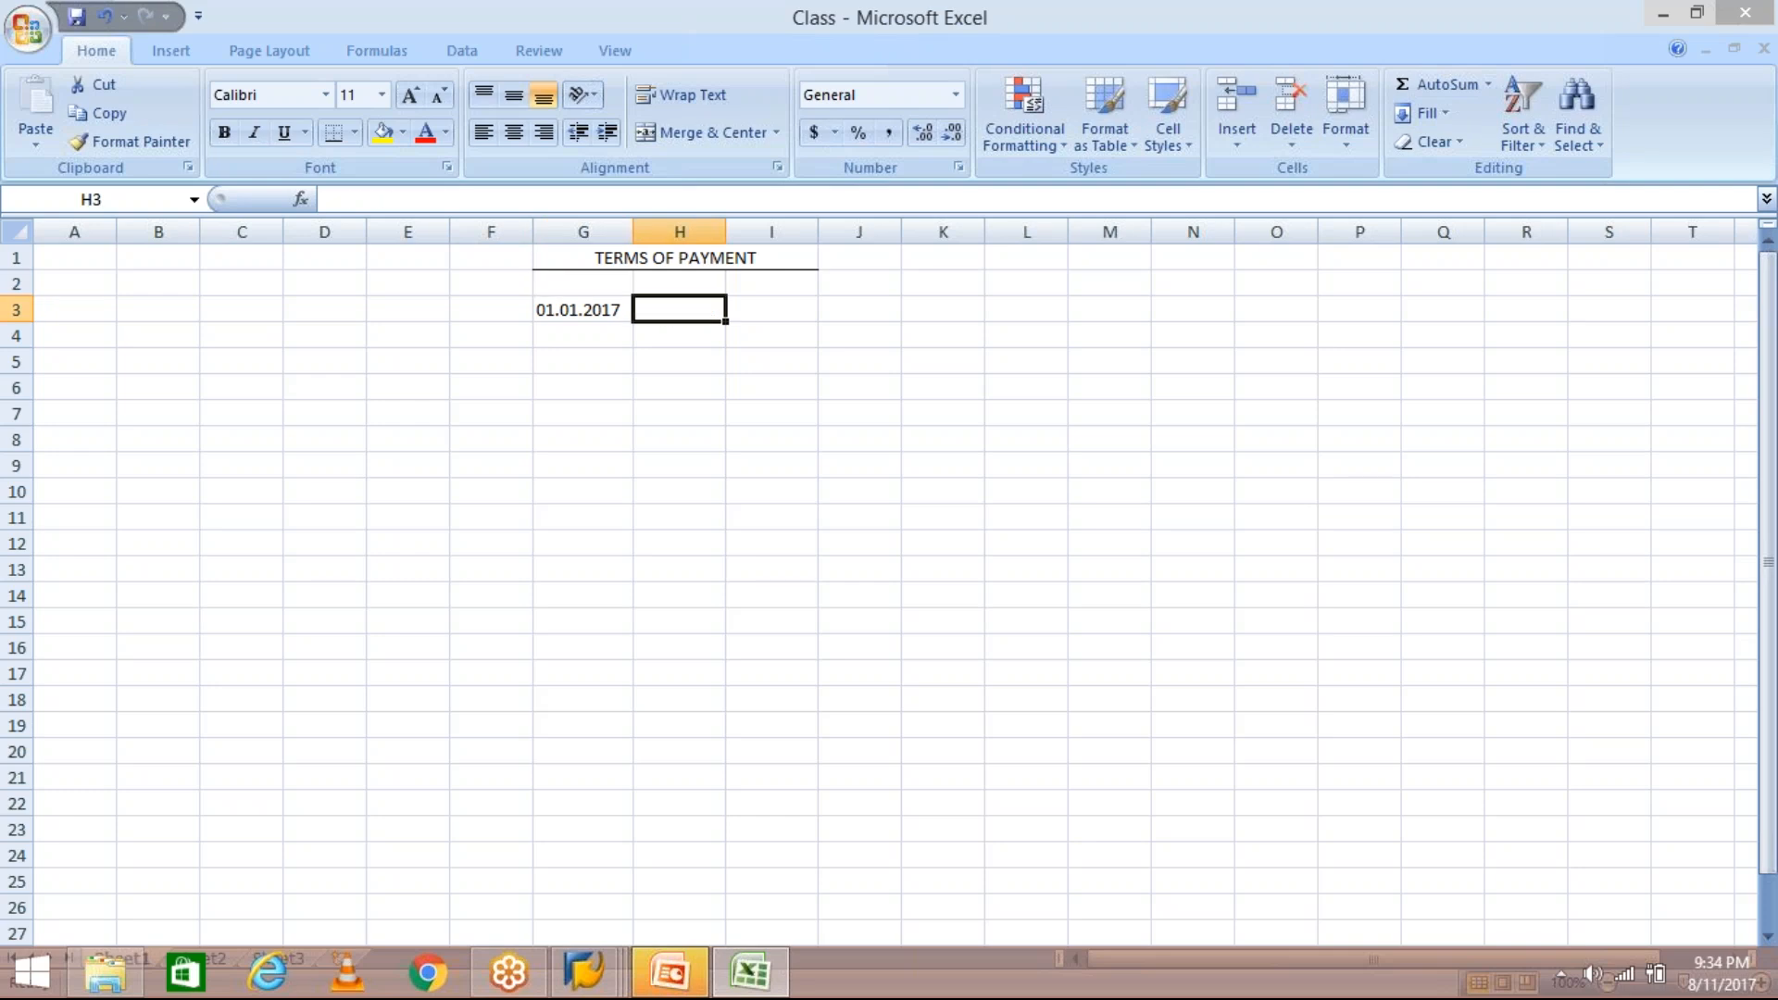
# Enter the column headings DD in cell G2 and NDD in cell H2
pyautogui.click(587, 286)
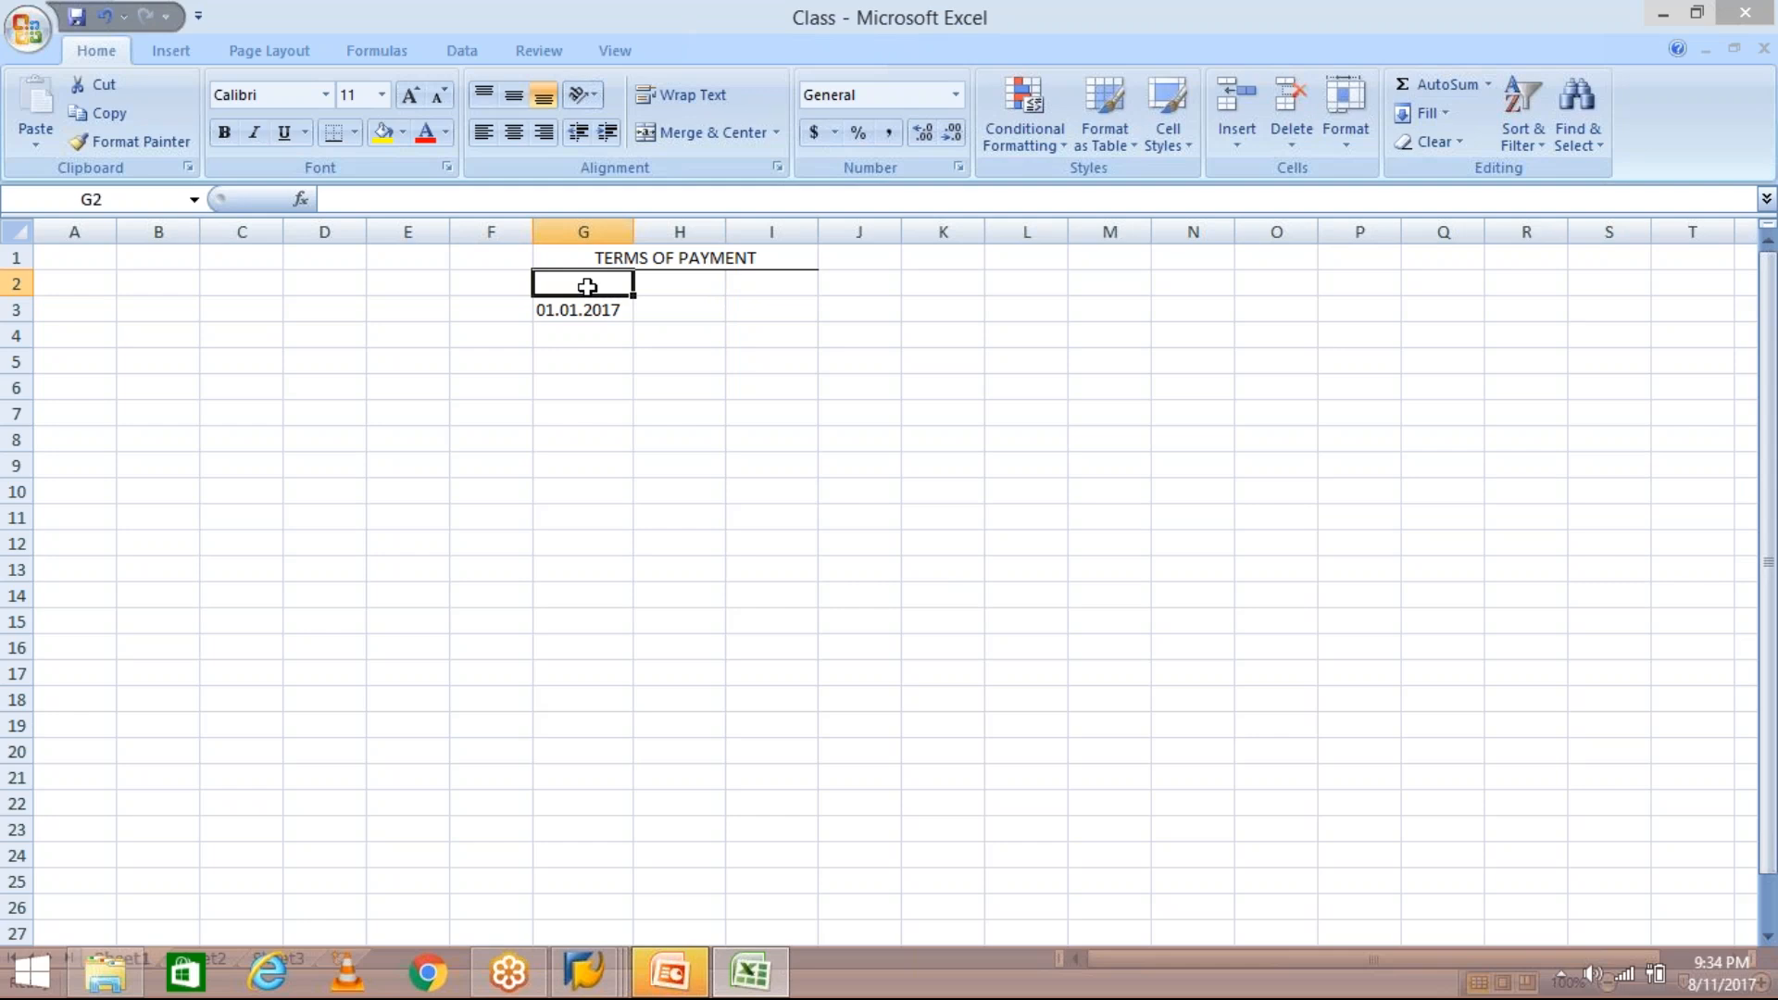
pyautogui.write('DD')
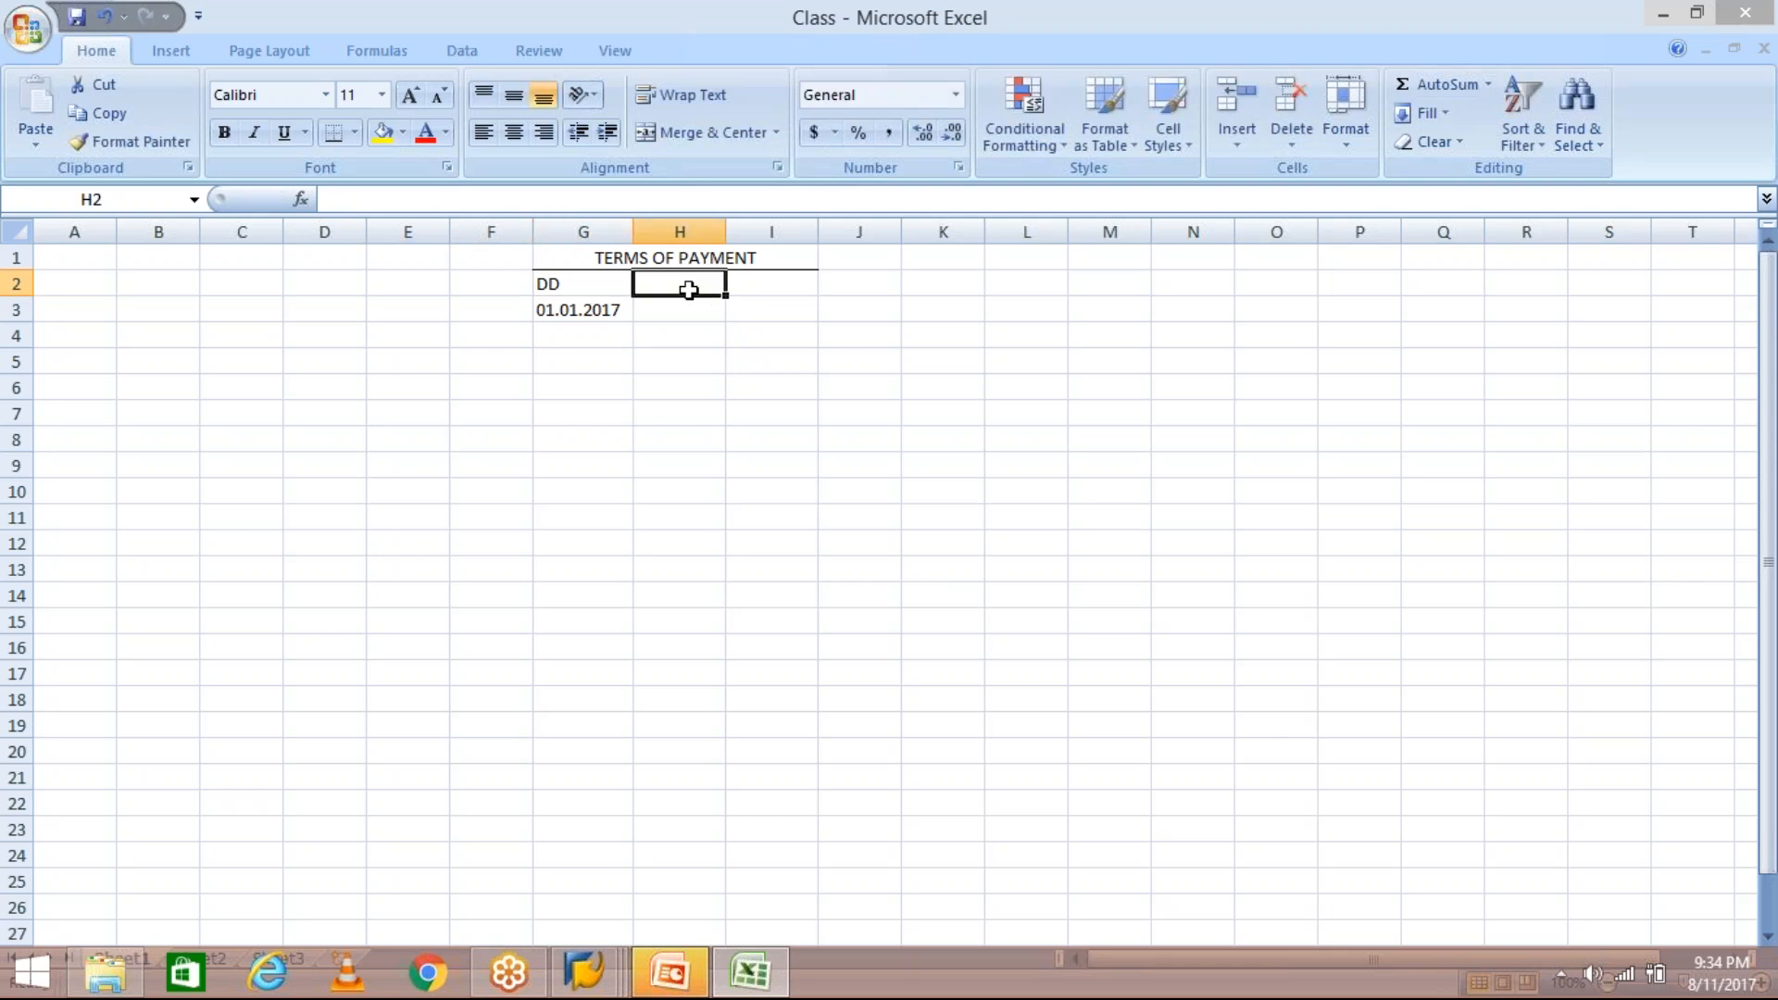
pyautogui.write('D')
pyautogui.press('BackSpace')
pyautogui.write('NDD')
pyautogui.press('Return')
# Center the contents of cells G2 to H10 horizontally
pyautogui.moveTo(544, 283); pyautogui.dragTo(661, 483)
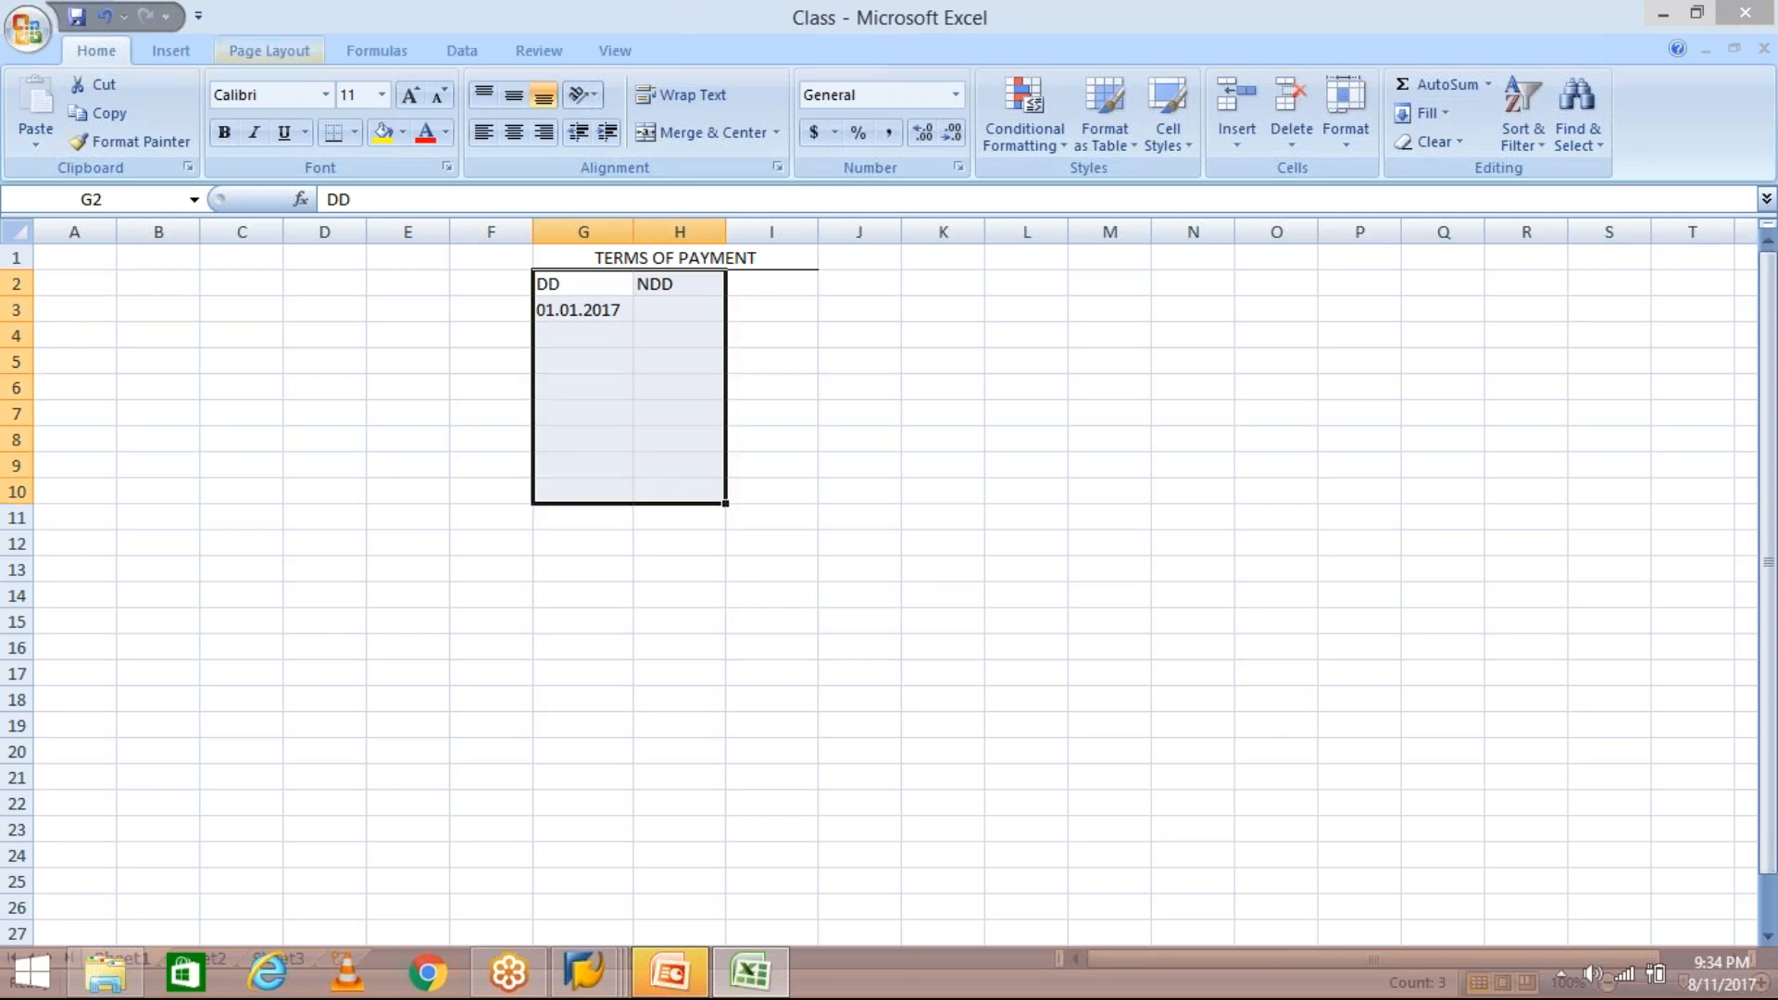
pyautogui.click(512, 132)
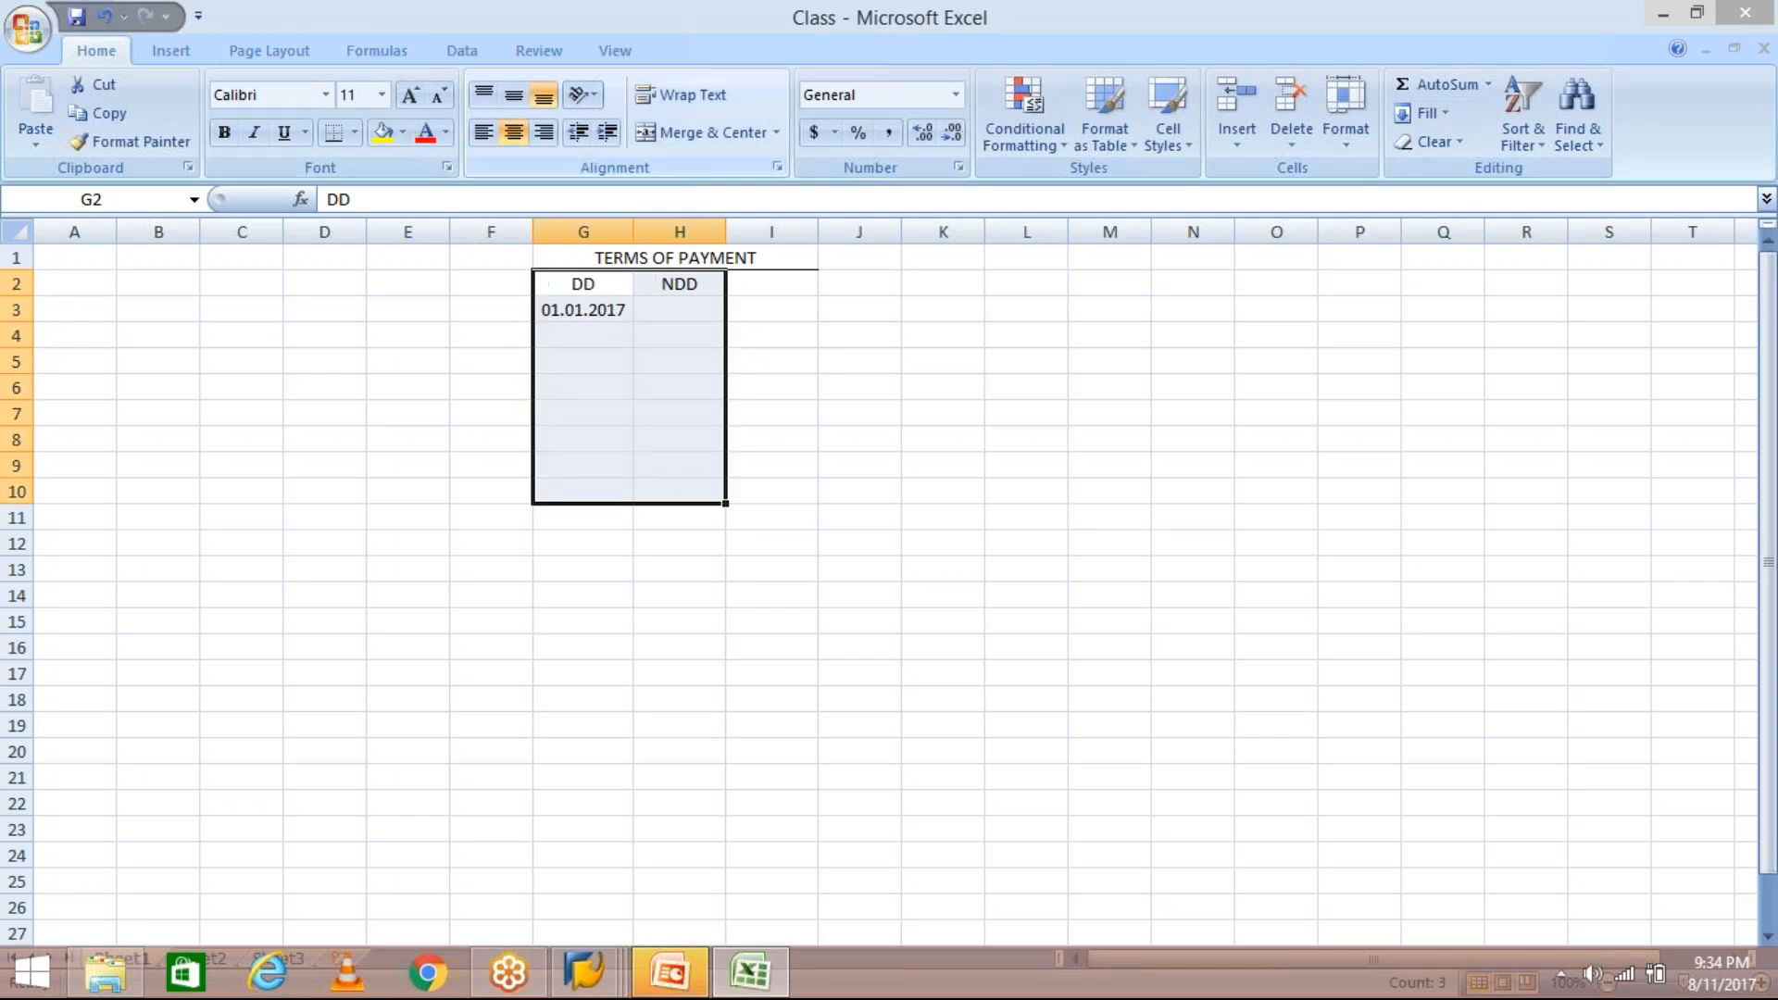
pyautogui.click(675, 308)
pyautogui.click(589, 311)
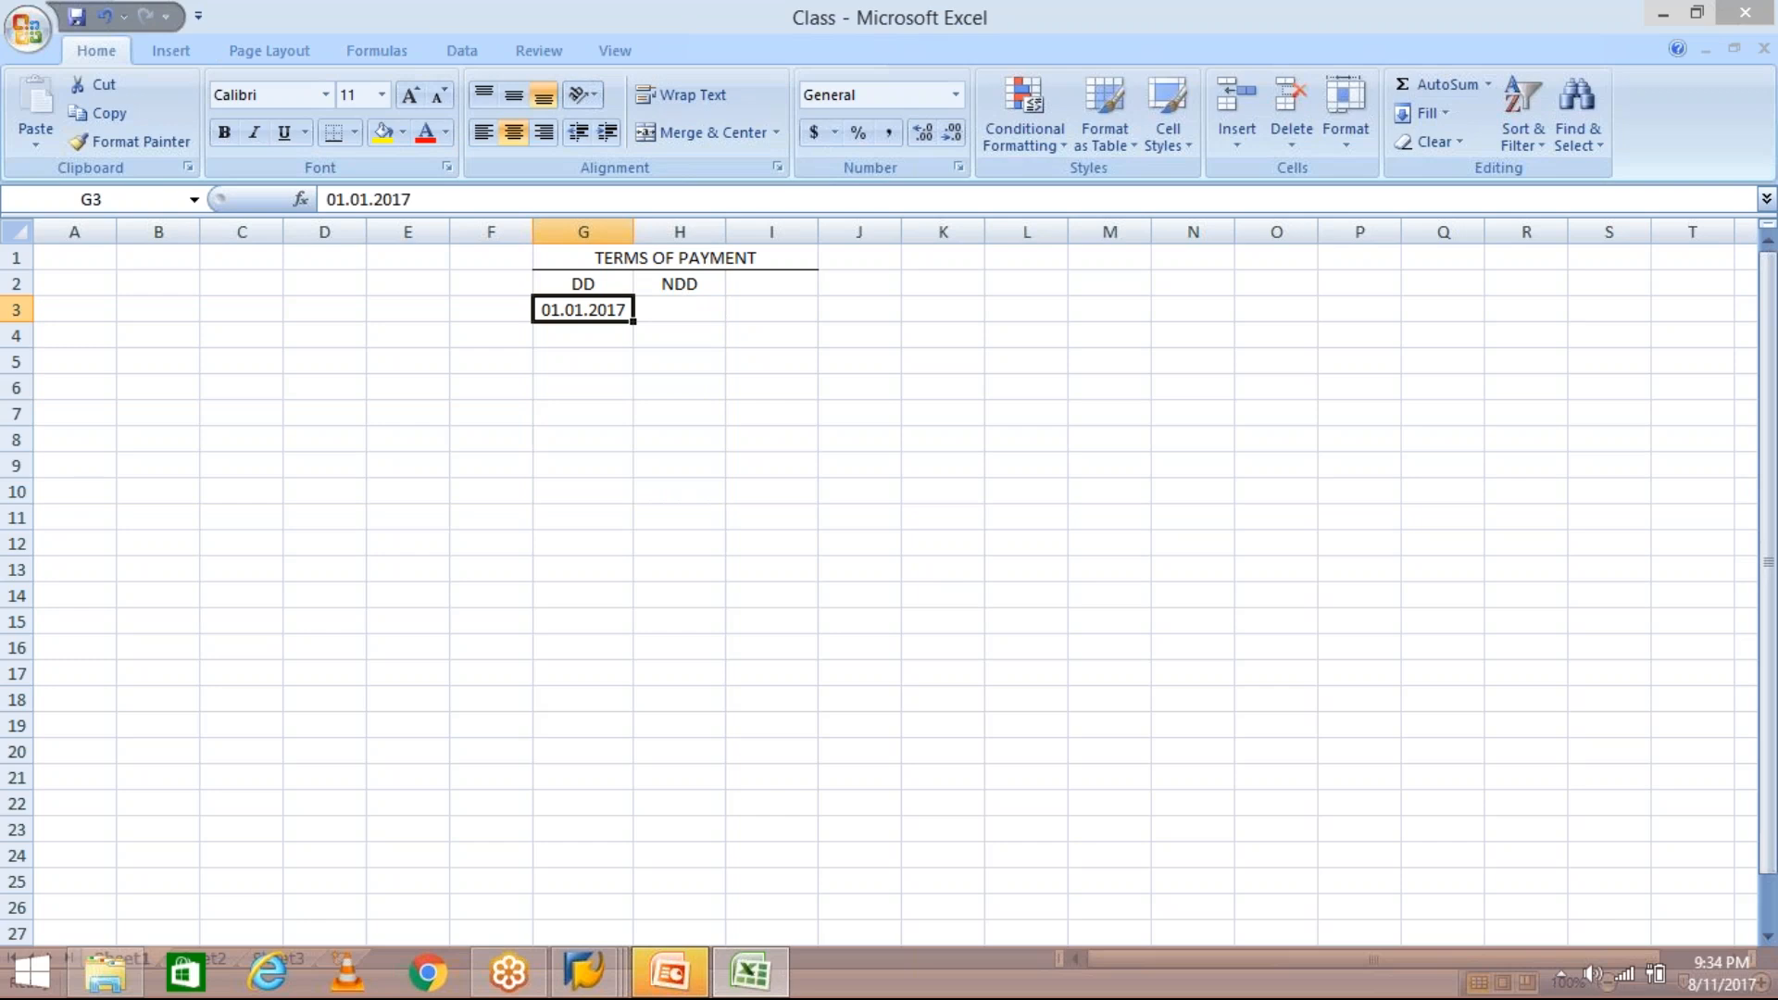
# Switch to the new SAP payment terms entry and examine the explanation text
pyautogui.click(576, 990)
pyautogui.click(919, 841)
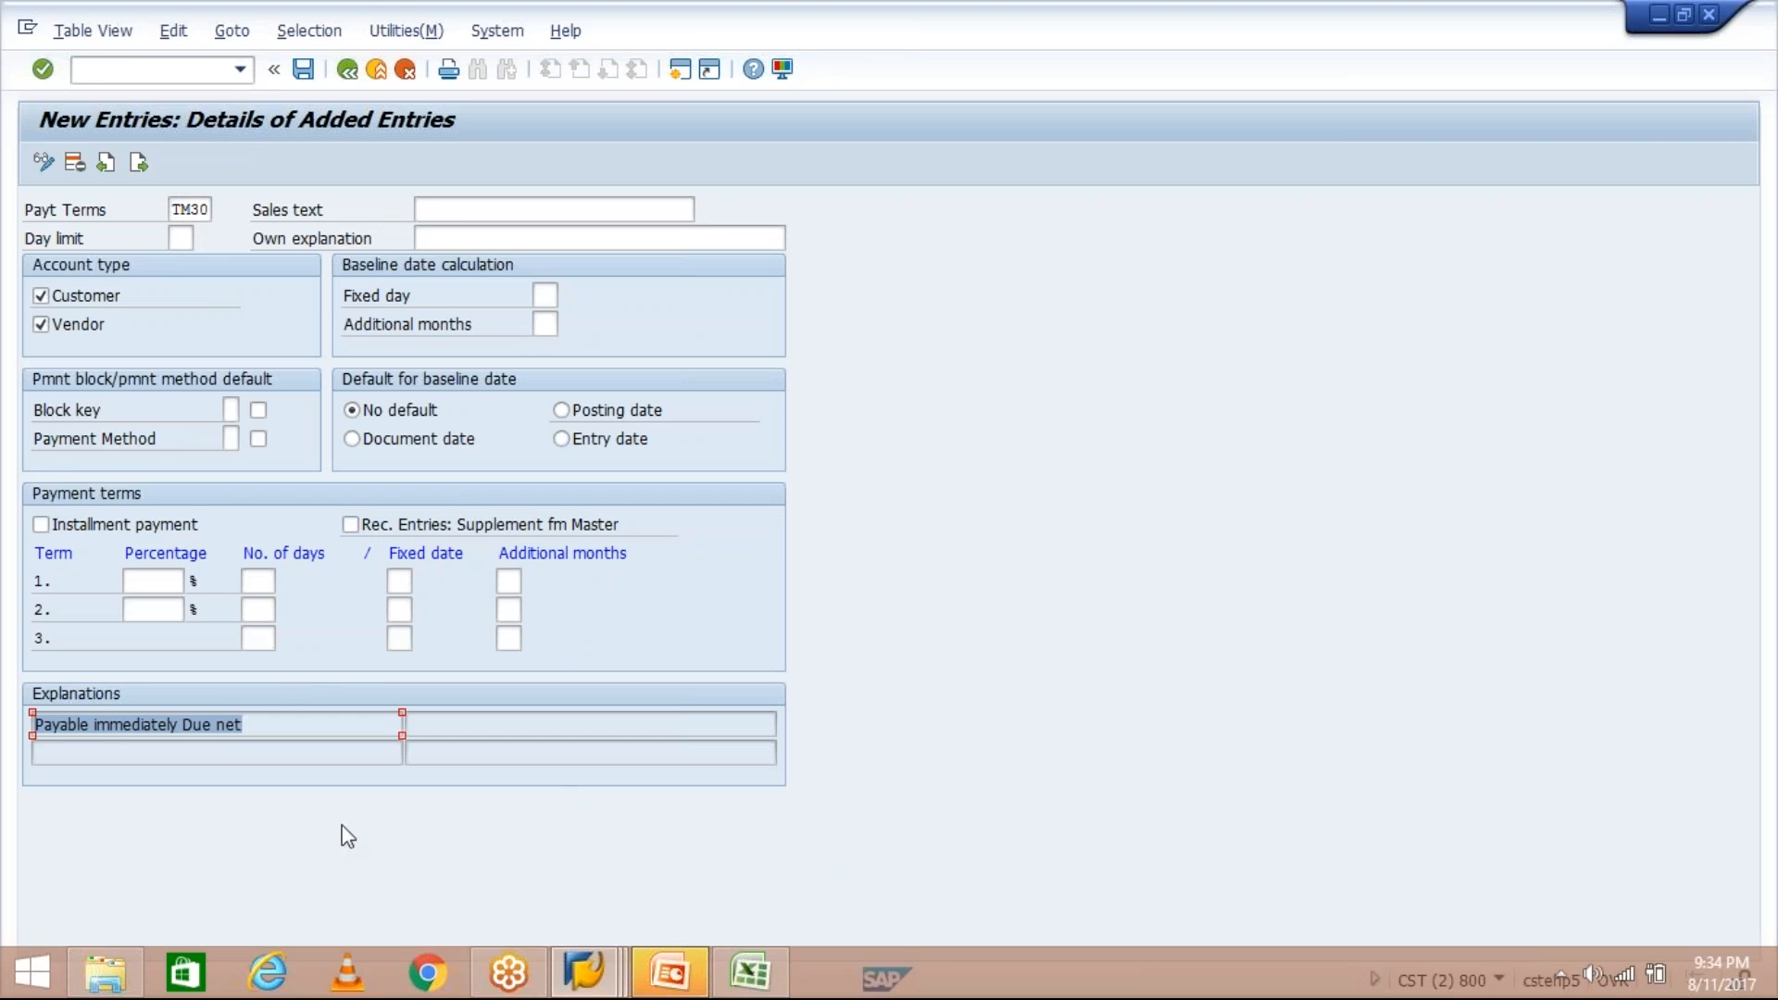
pyautogui.click(271, 731)
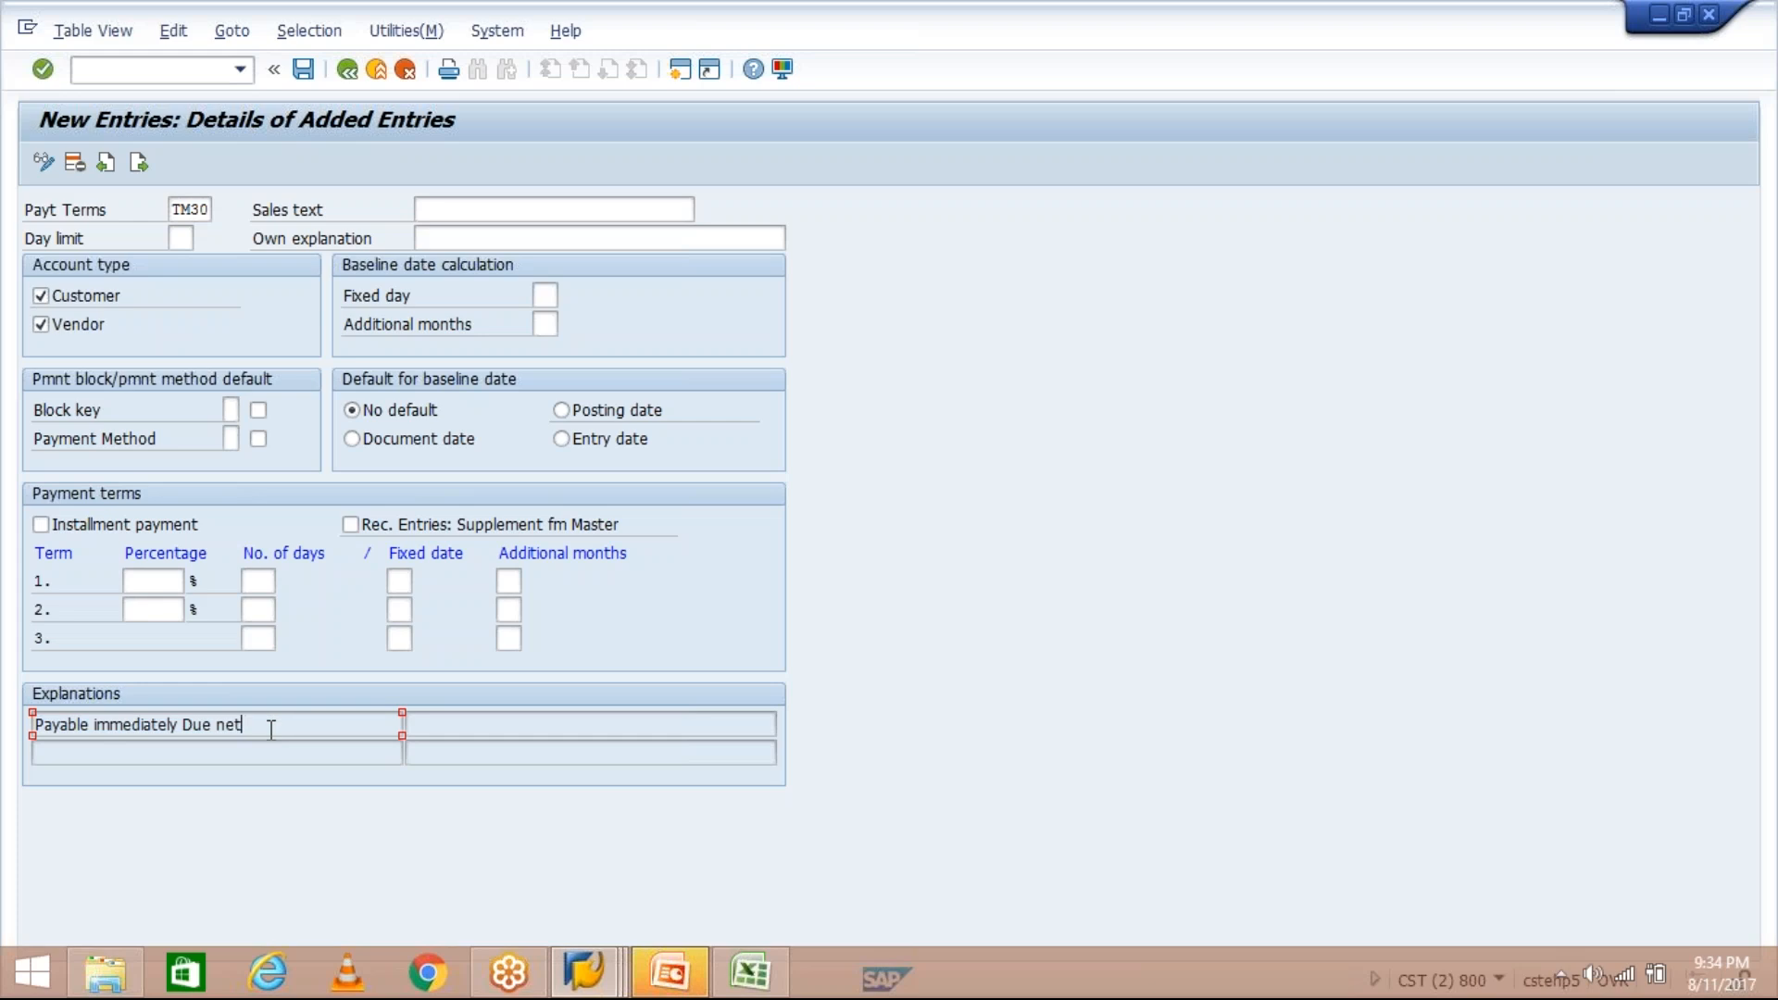
pyautogui.moveTo(254, 734); pyautogui.dragTo(9, 741)
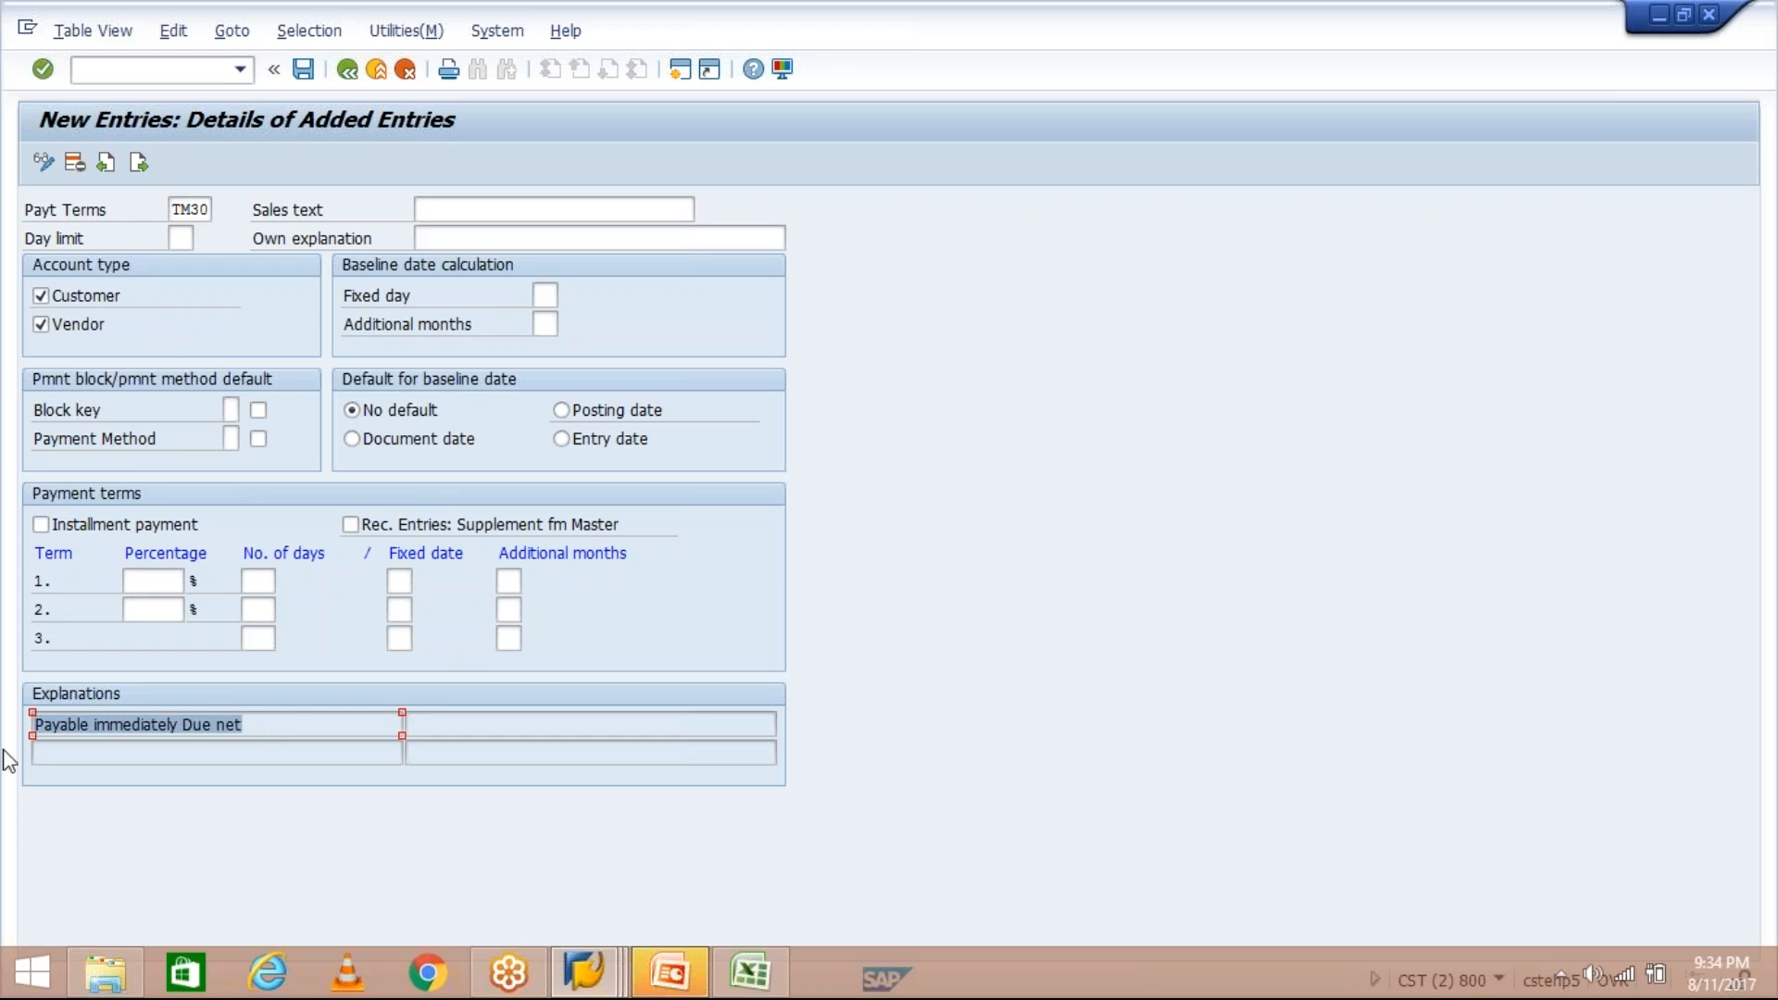
# Switch to the Excel sheet and enter the net due date 01.01.2017 in cell H3
pyautogui.click(750, 973)
pyautogui.click(693, 309)
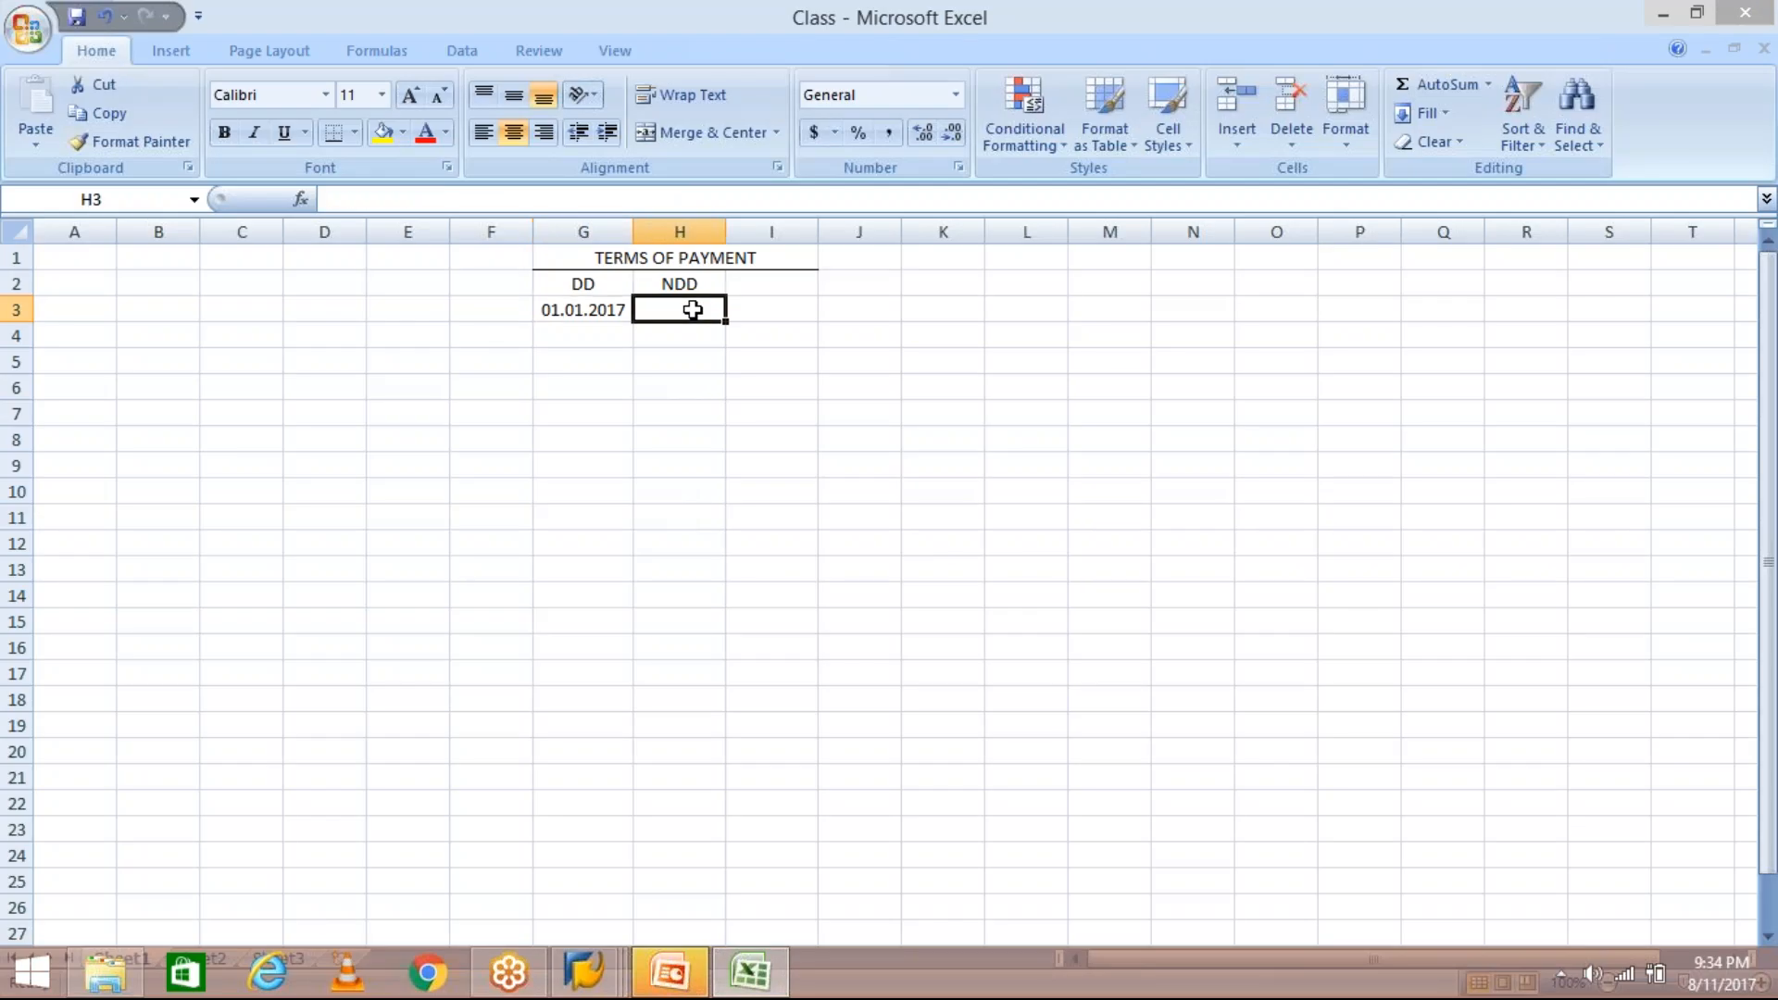
pyautogui.write('0')
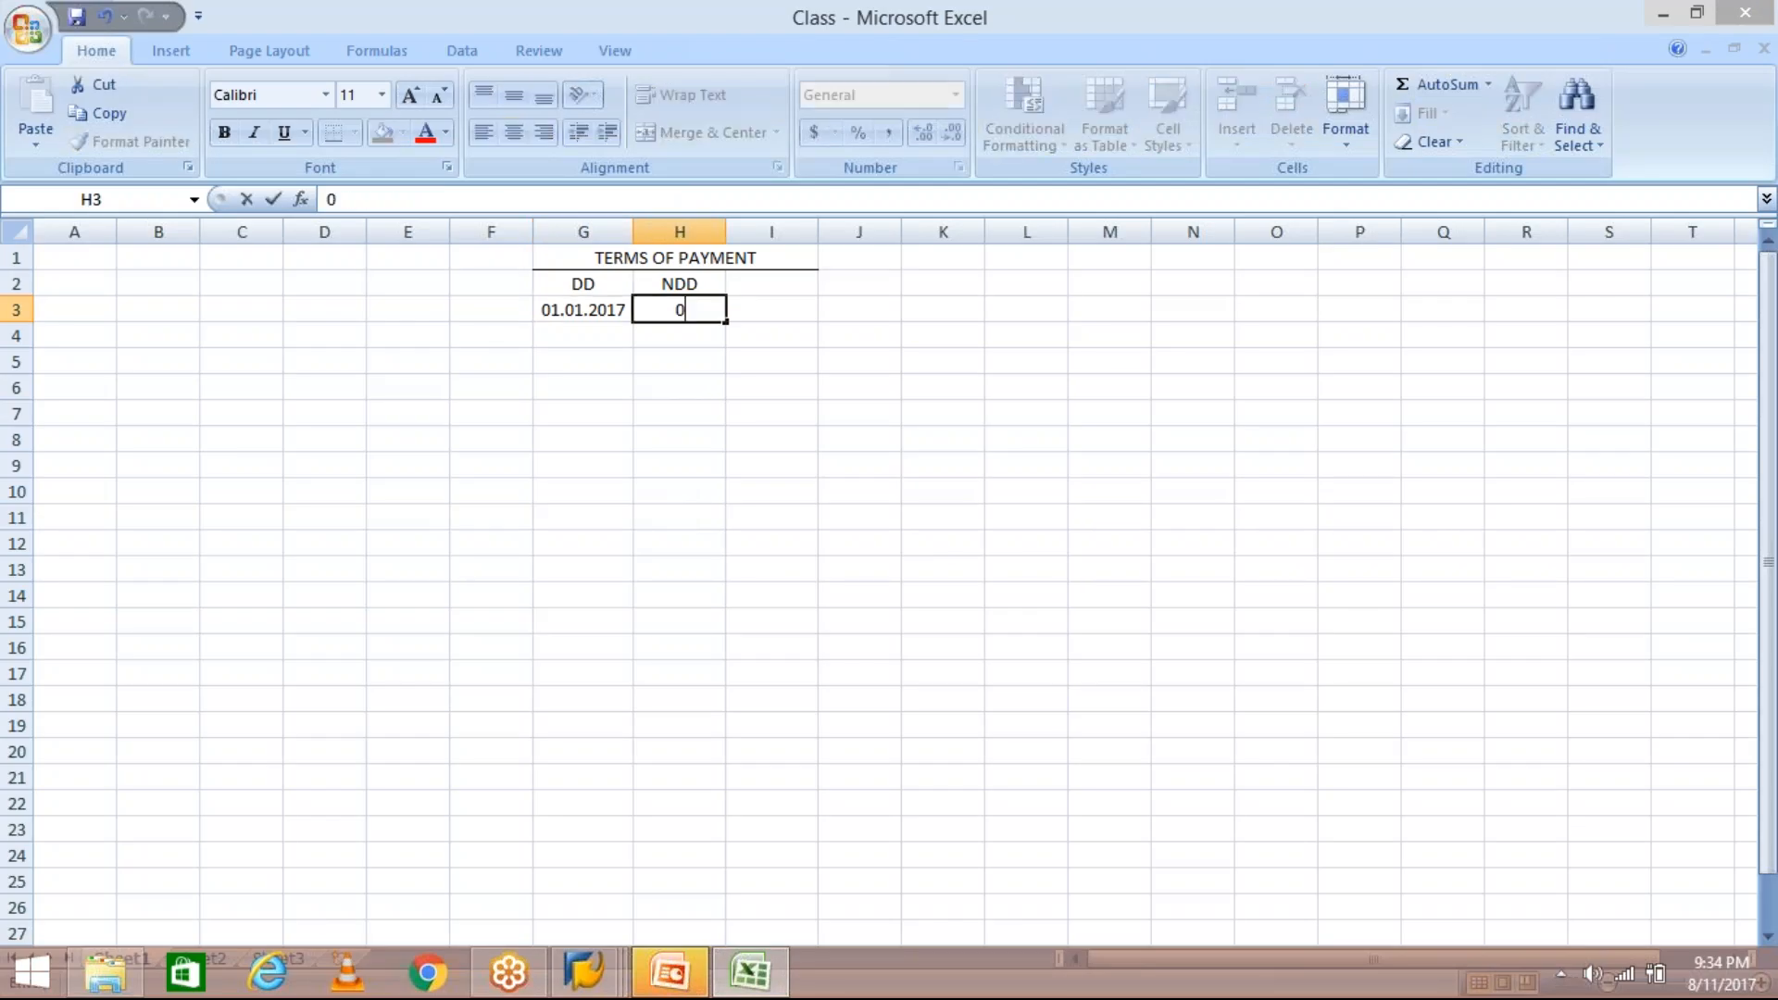
pyautogui.write('1.01.2017')
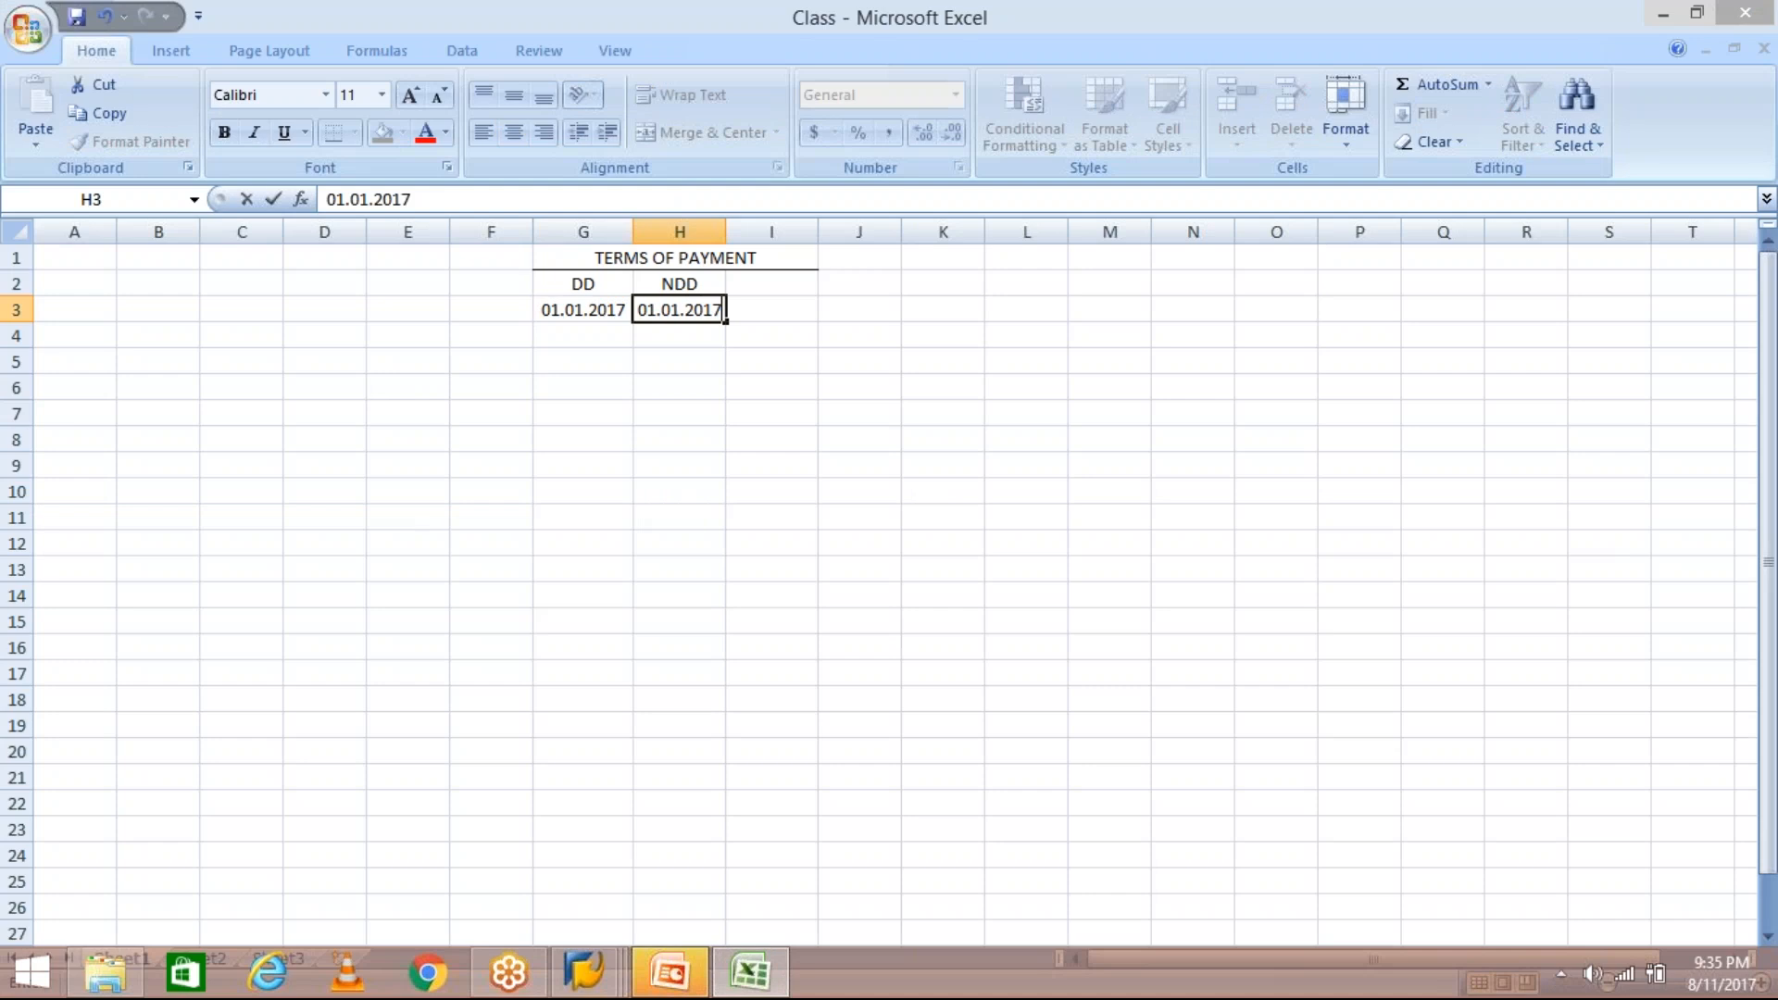
pyautogui.press('Return')
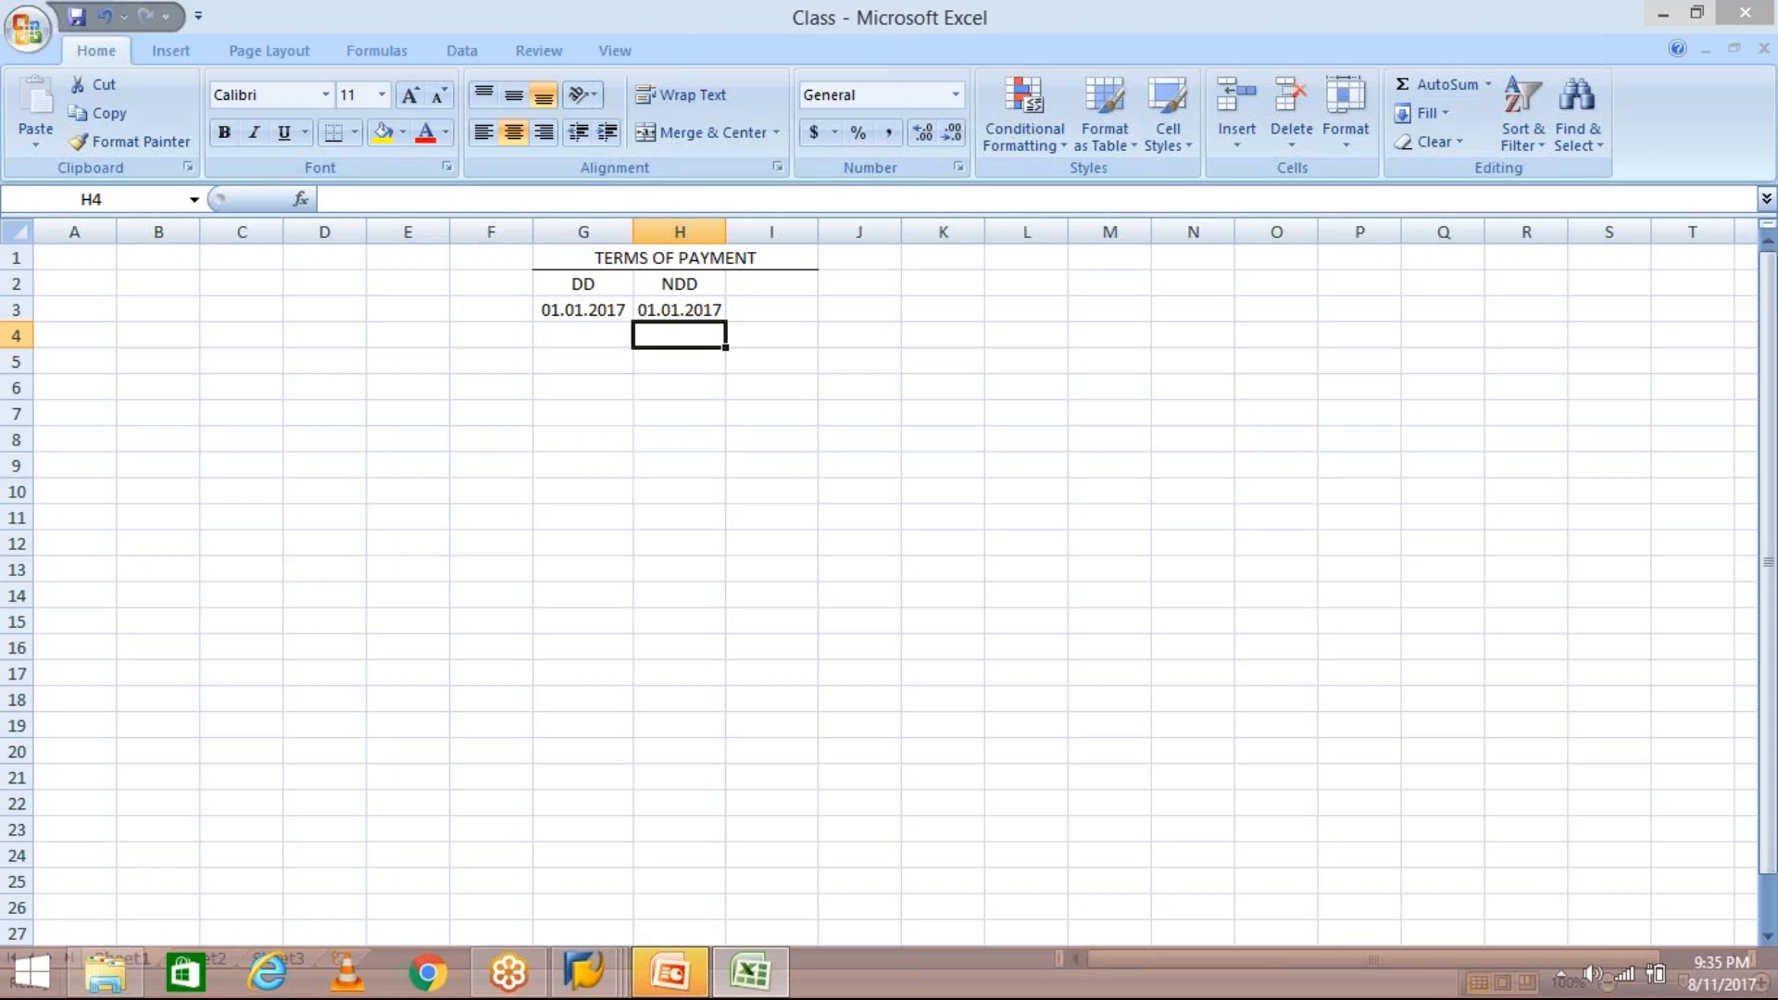
# Return to the new SAP payment terms entry and set the first term's number of days to 30
pyautogui.moveTo(608, 956)
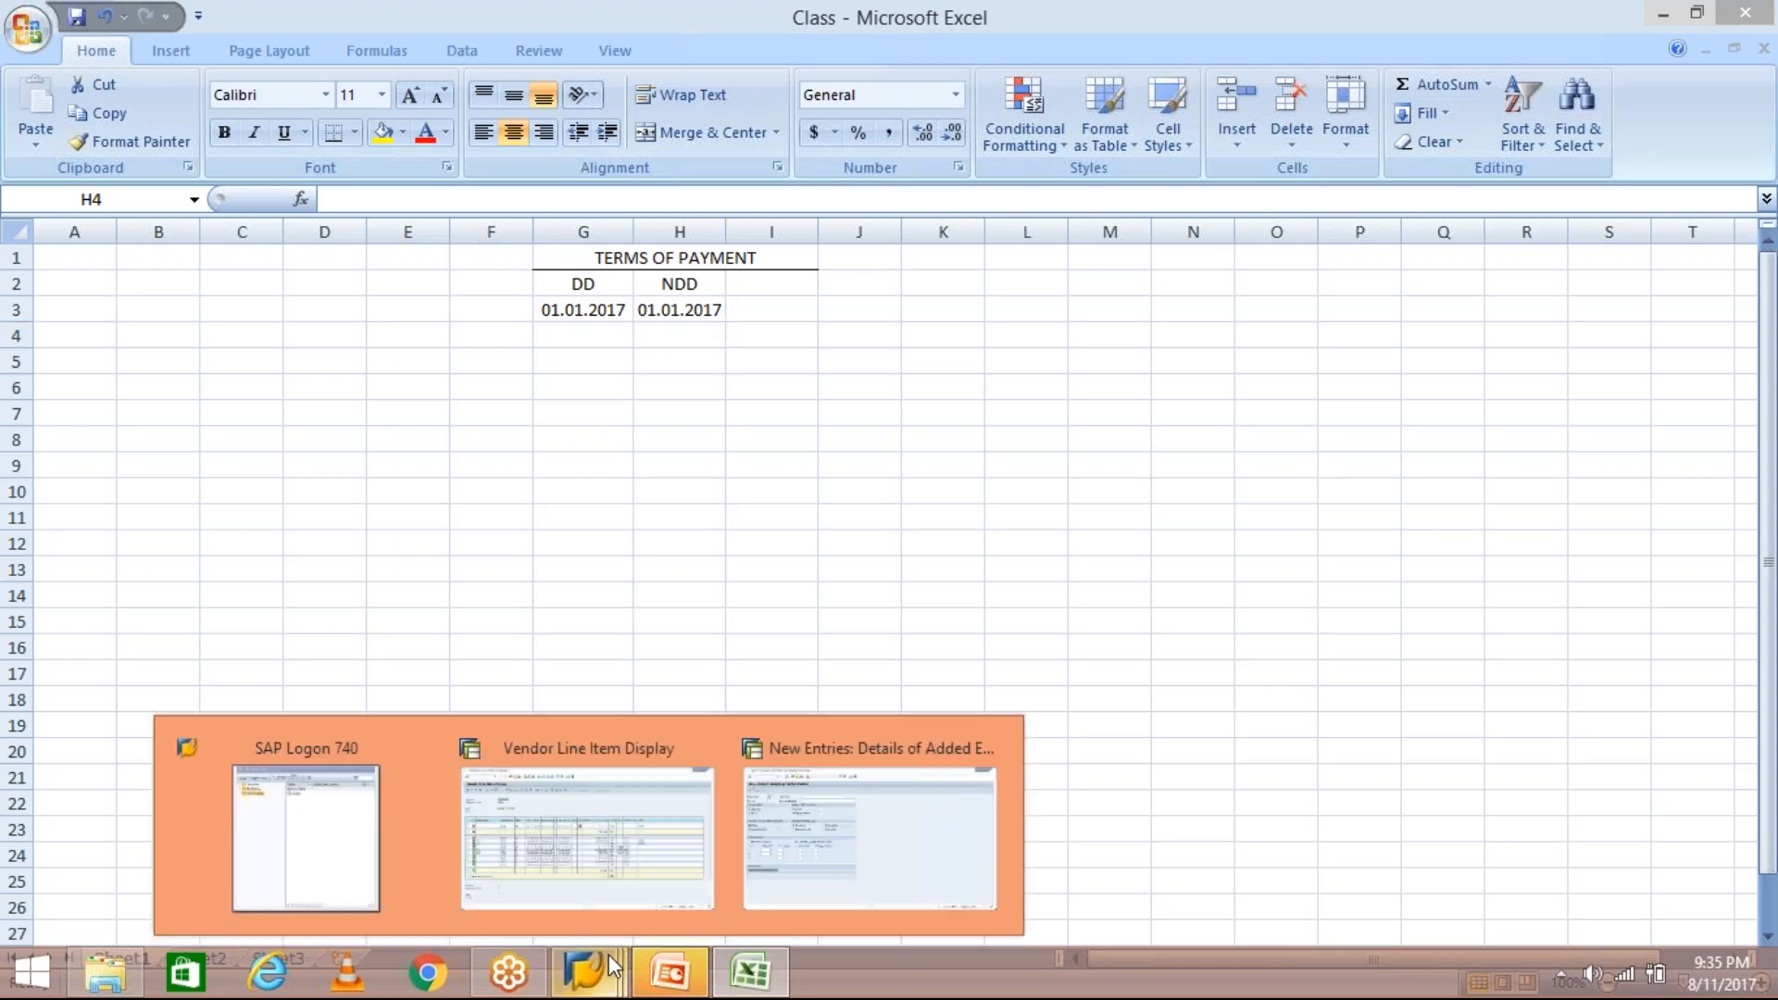
pyautogui.click(855, 858)
pyautogui.click(260, 581)
pyautogui.write('30')
pyautogui.press('Return')
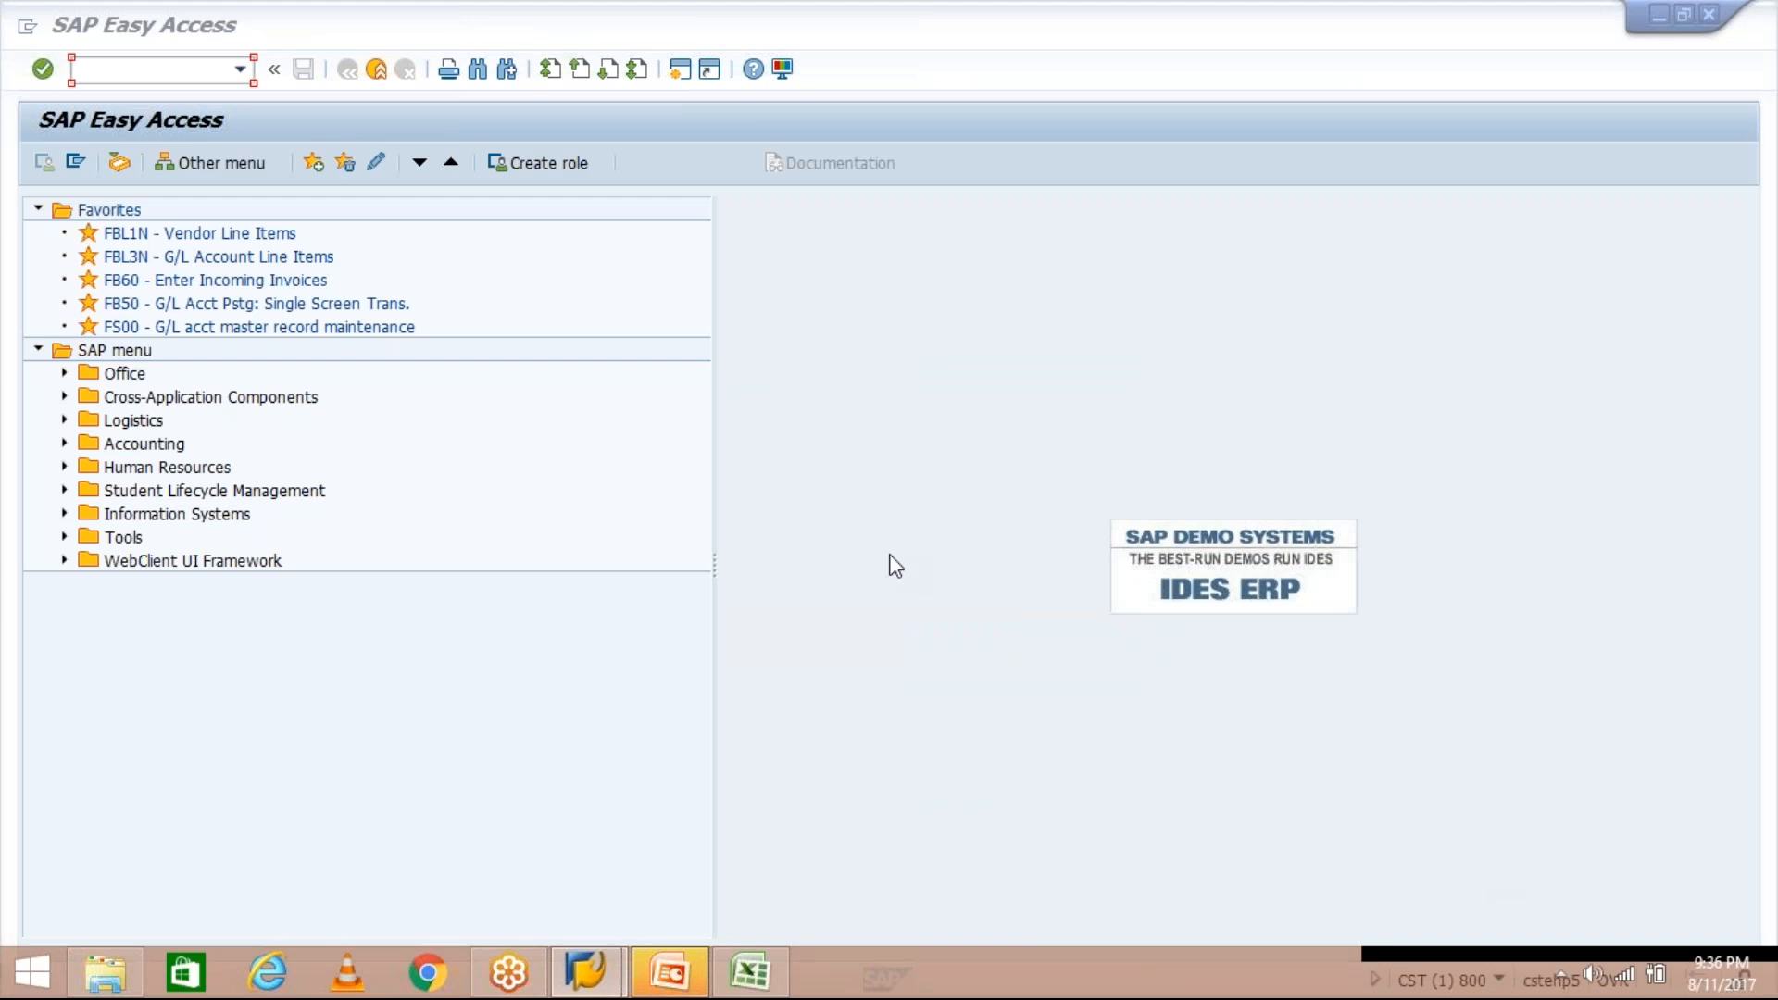
# Run transaction OBB8 and create a new terms of payment entry with the key TM30
pyautogui.click(240, 70)
pyautogui.click(231, 98)
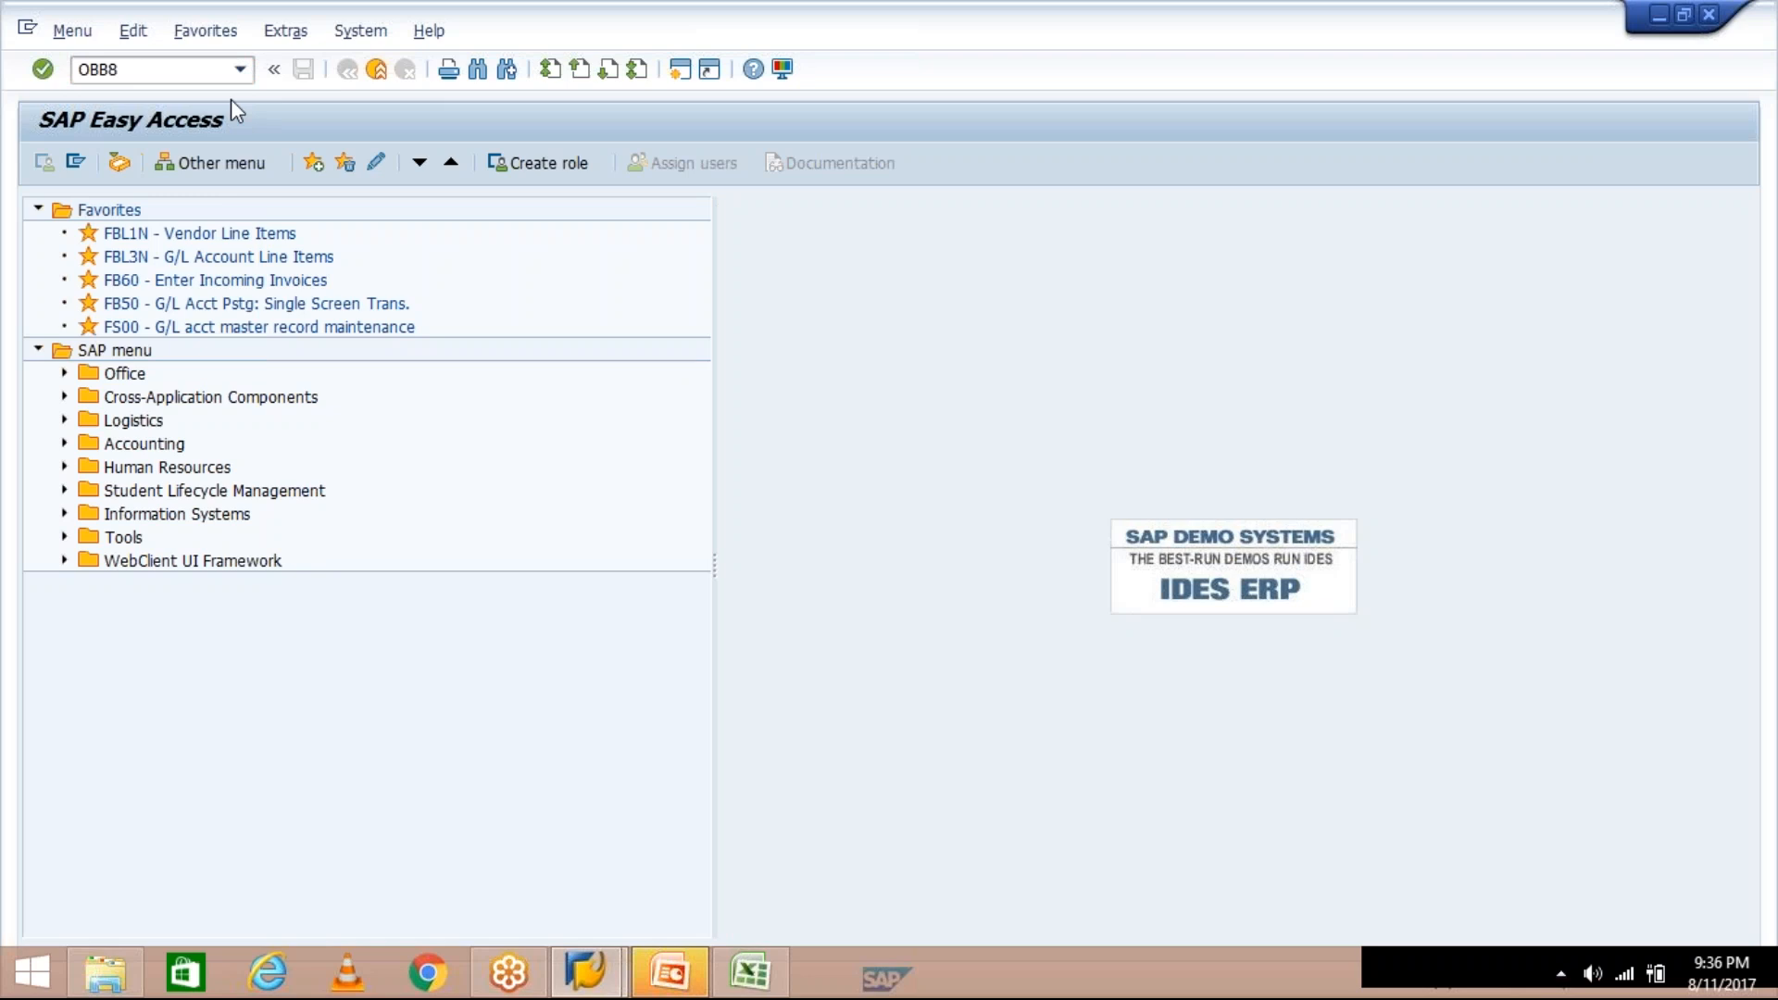
pyautogui.press('Return')
pyautogui.click(151, 163)
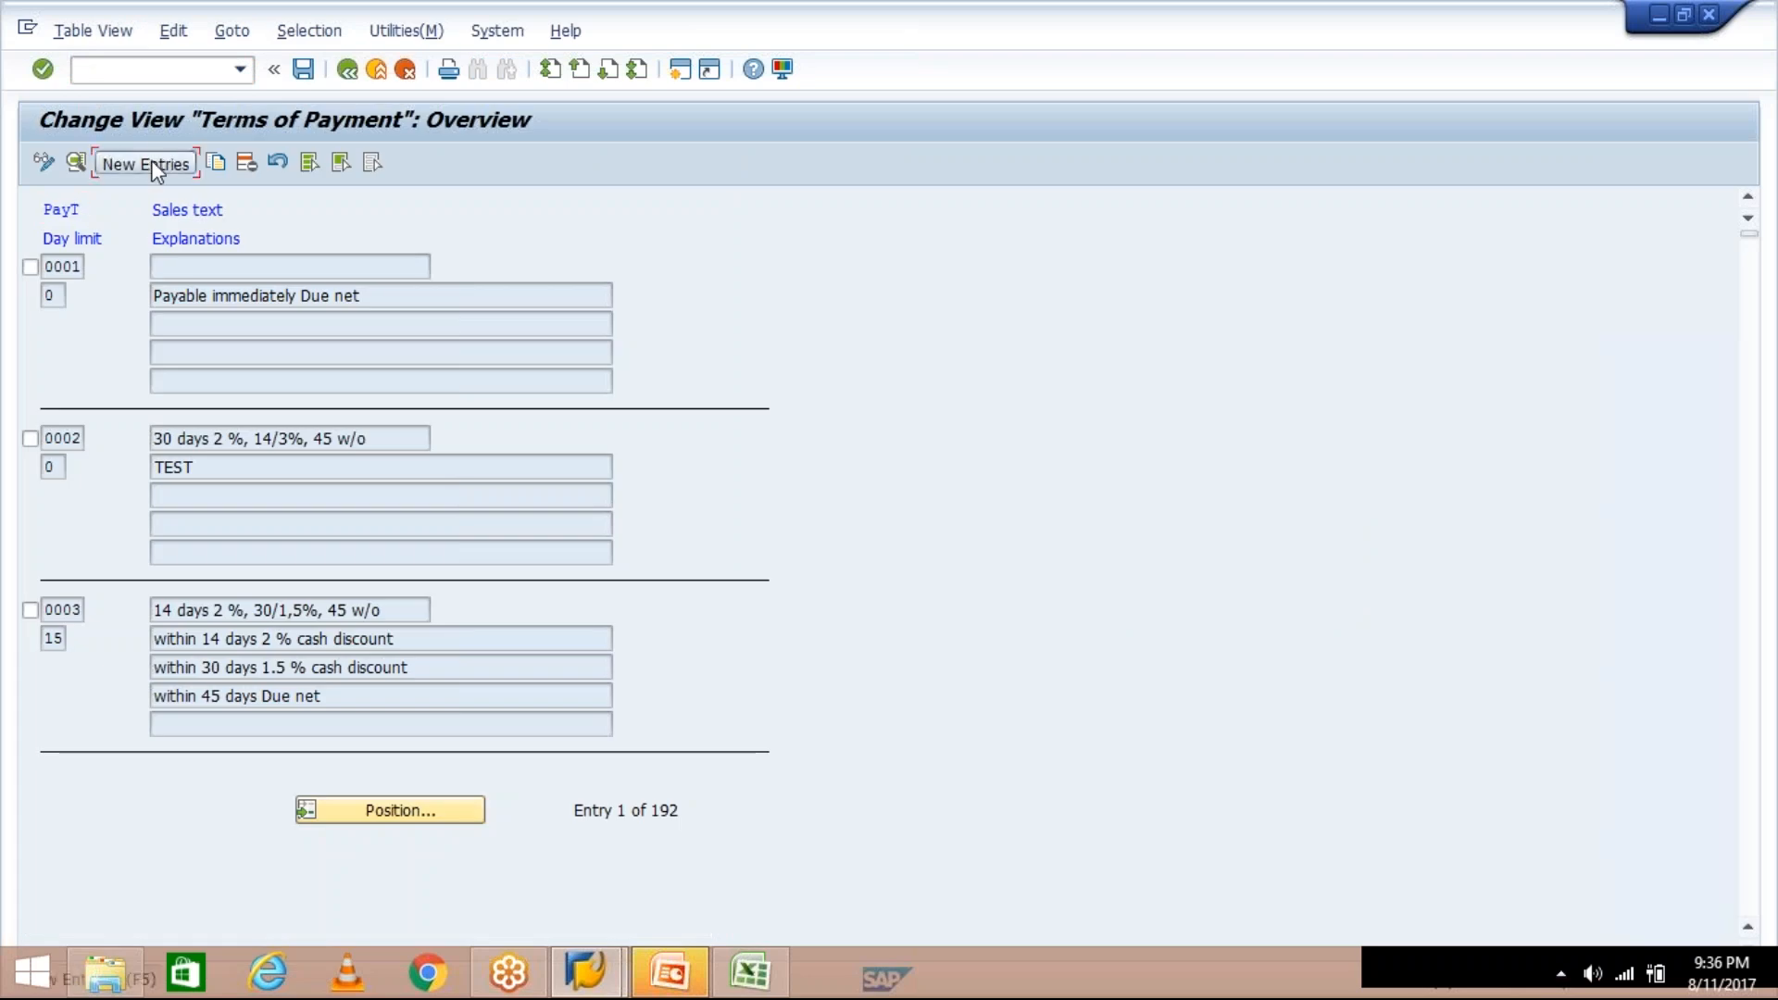
pyautogui.write('TM30')
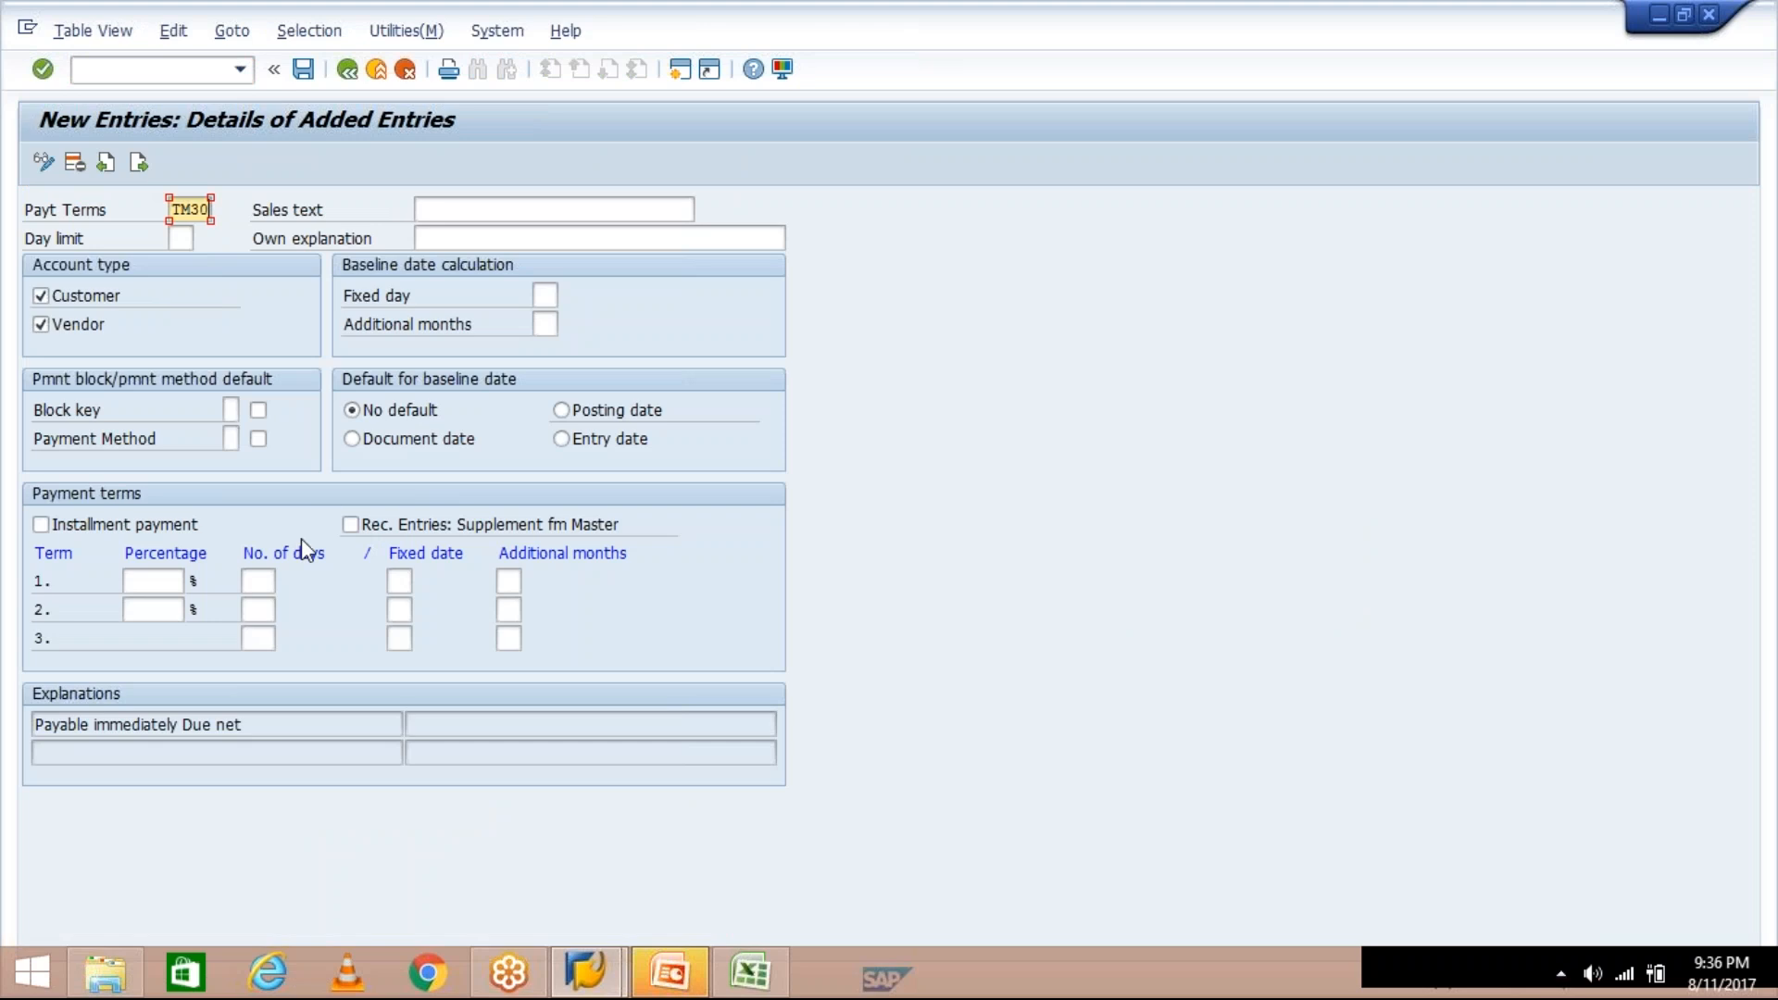
# Set the first term's number of days to 30 and refresh the explanation of TM30
pyautogui.click(257, 580)
pyautogui.click(257, 580)
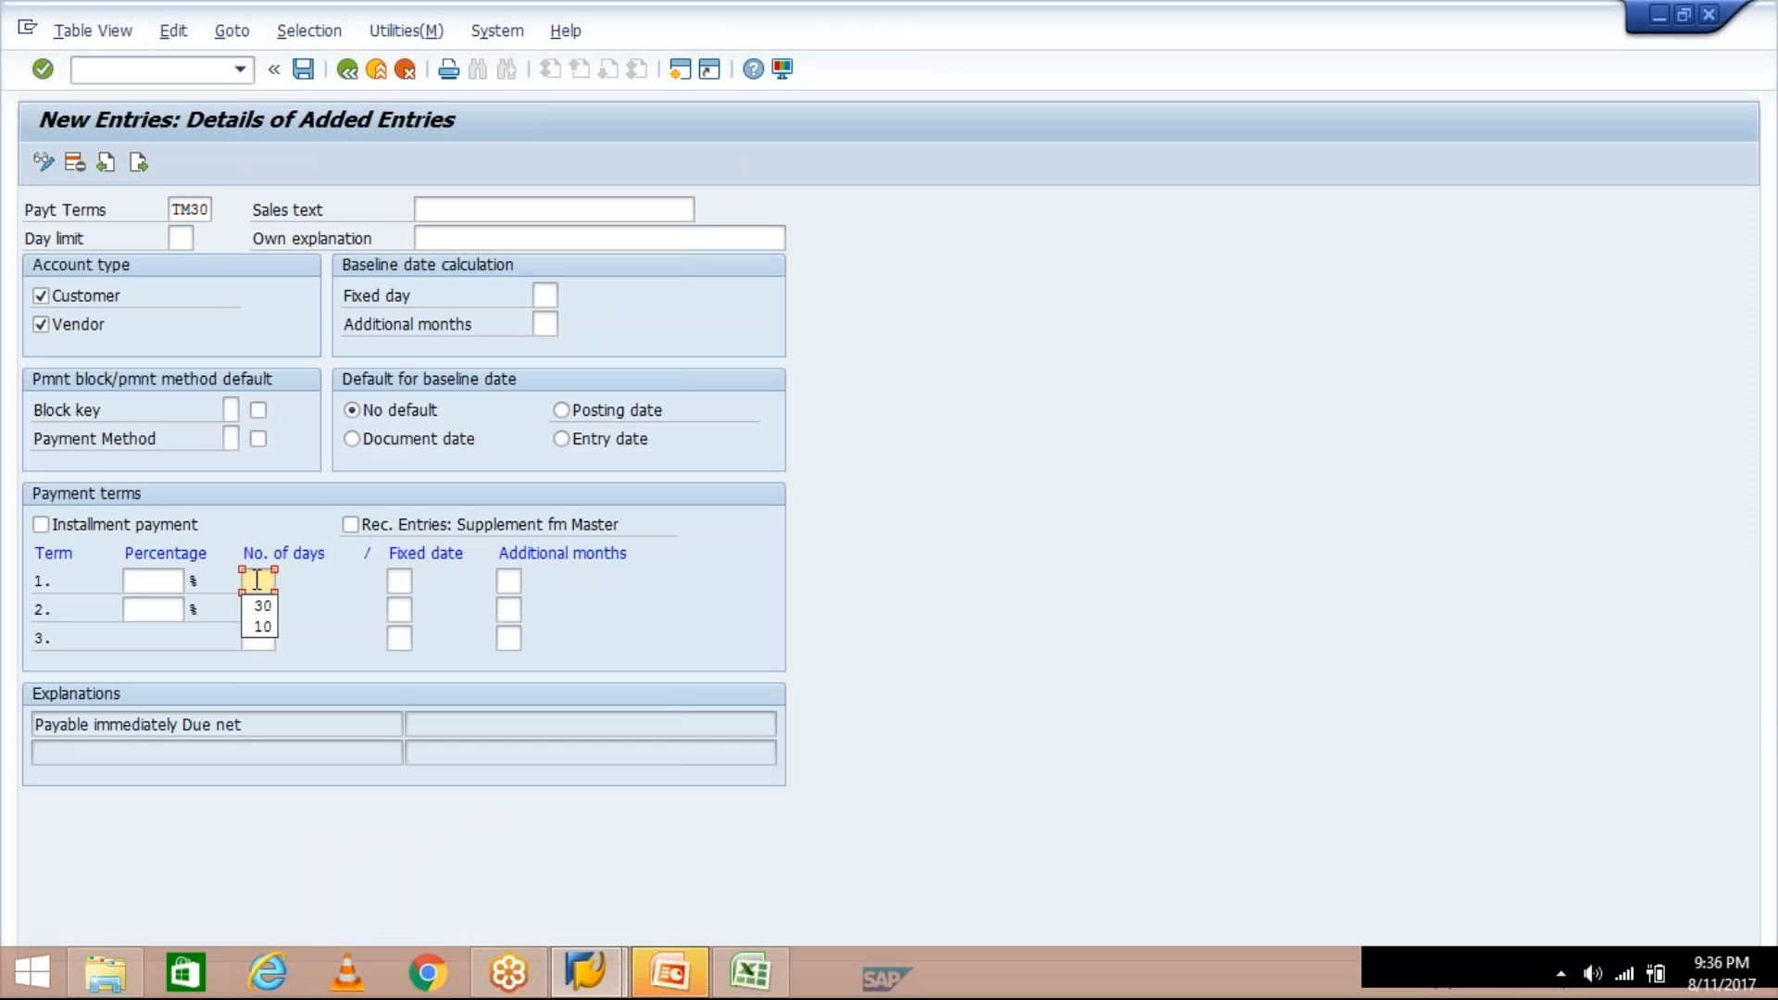
pyautogui.press('Down')
pyautogui.press('Return')
pyautogui.press('Return')
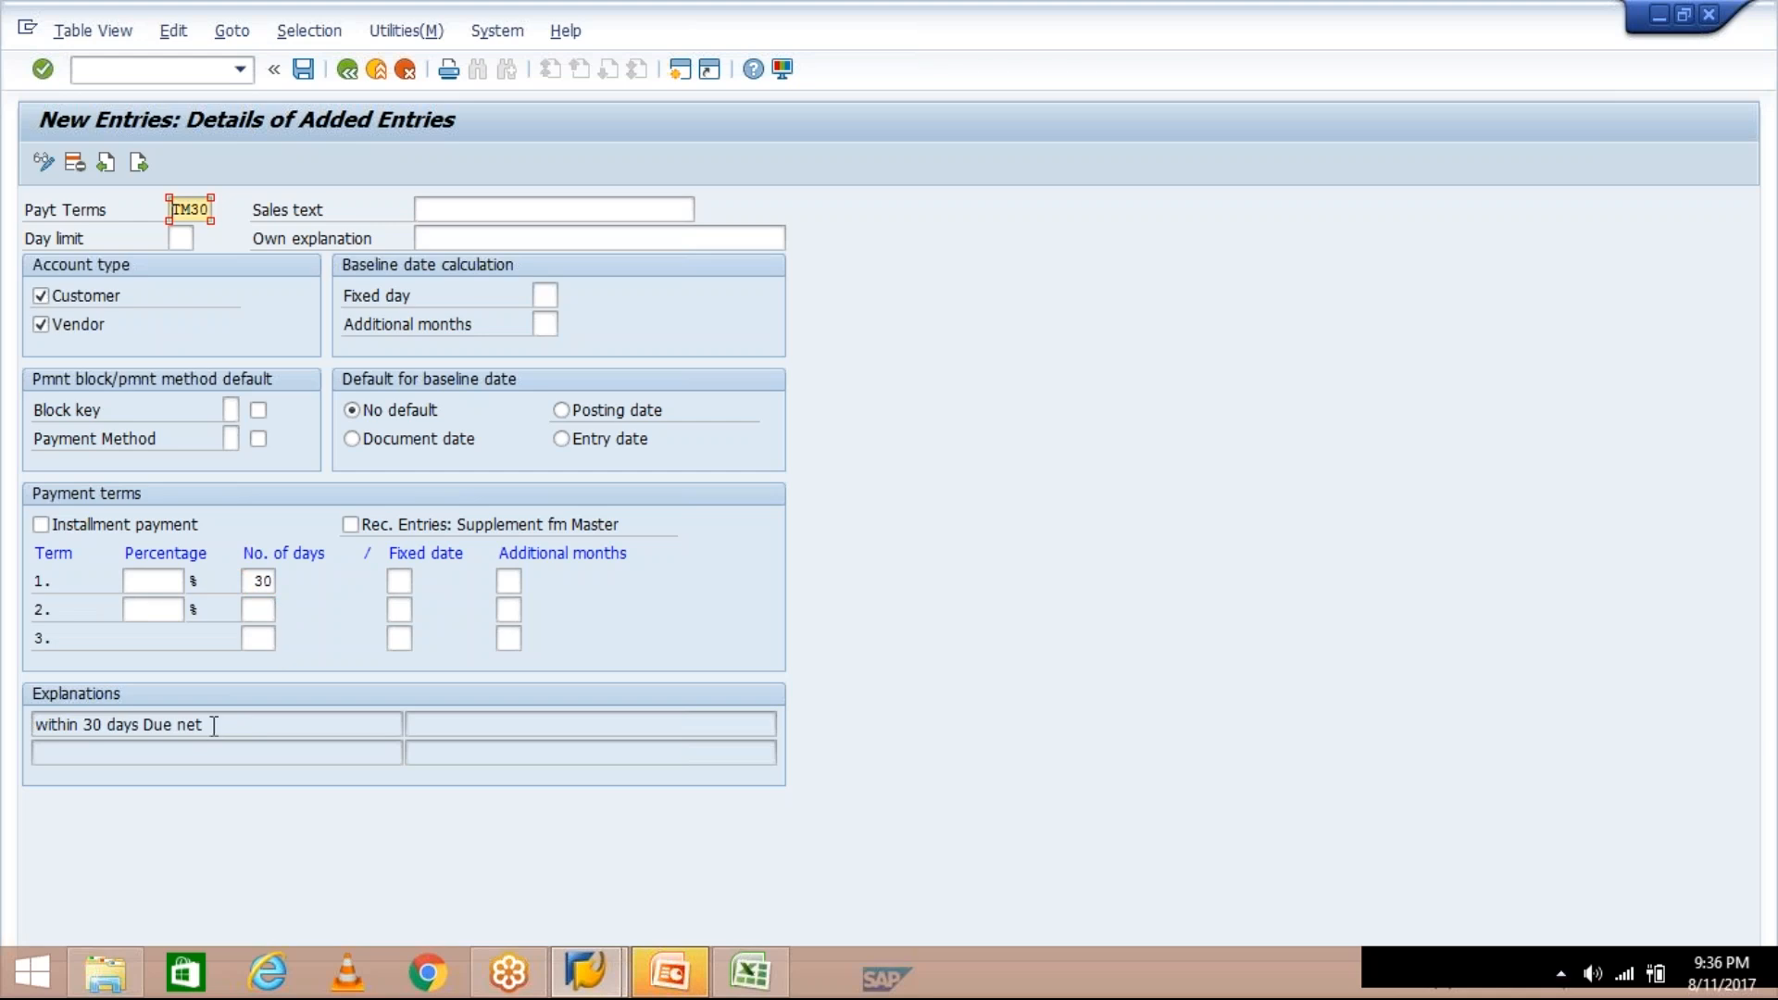
# Examine the explanation text generated for the TM30 payment terms
pyautogui.moveTo(214, 729); pyautogui.dragTo(33, 725)
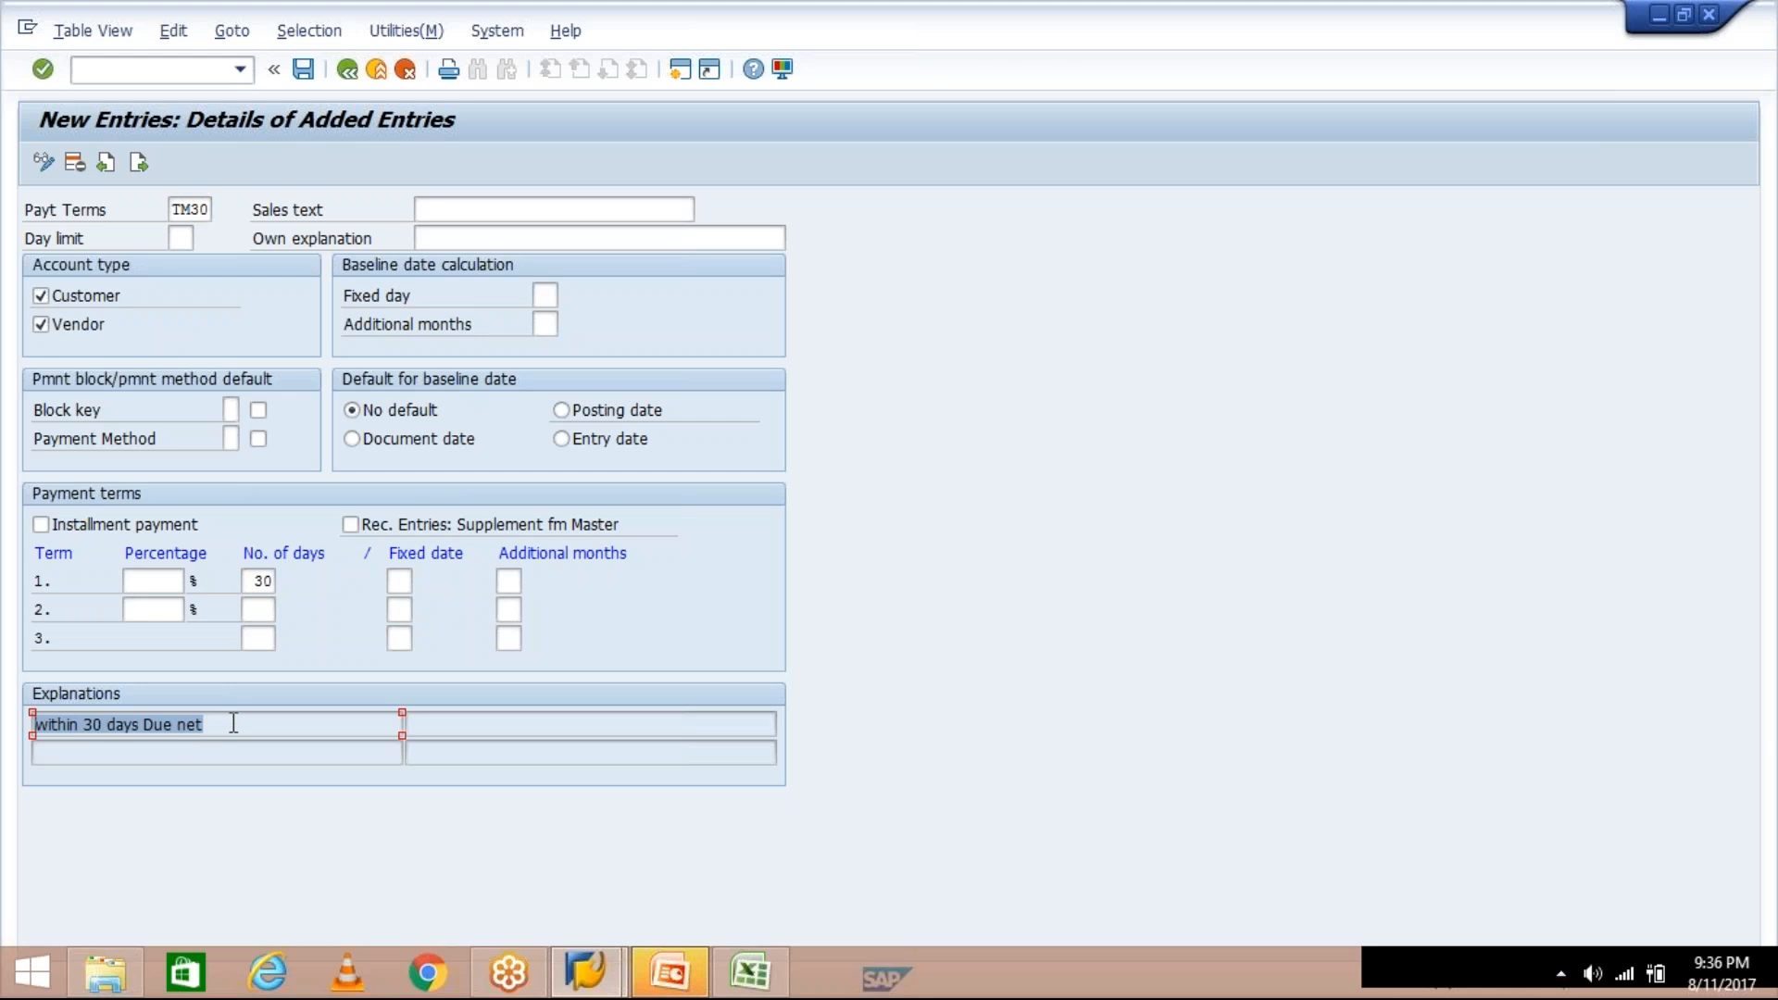
pyautogui.click(234, 723)
pyautogui.moveTo(232, 724); pyautogui.dragTo(23, 724)
# Switch to the Excel sheet and change the net due date in cell H3 to 30.01.2017
pyautogui.click(750, 972)
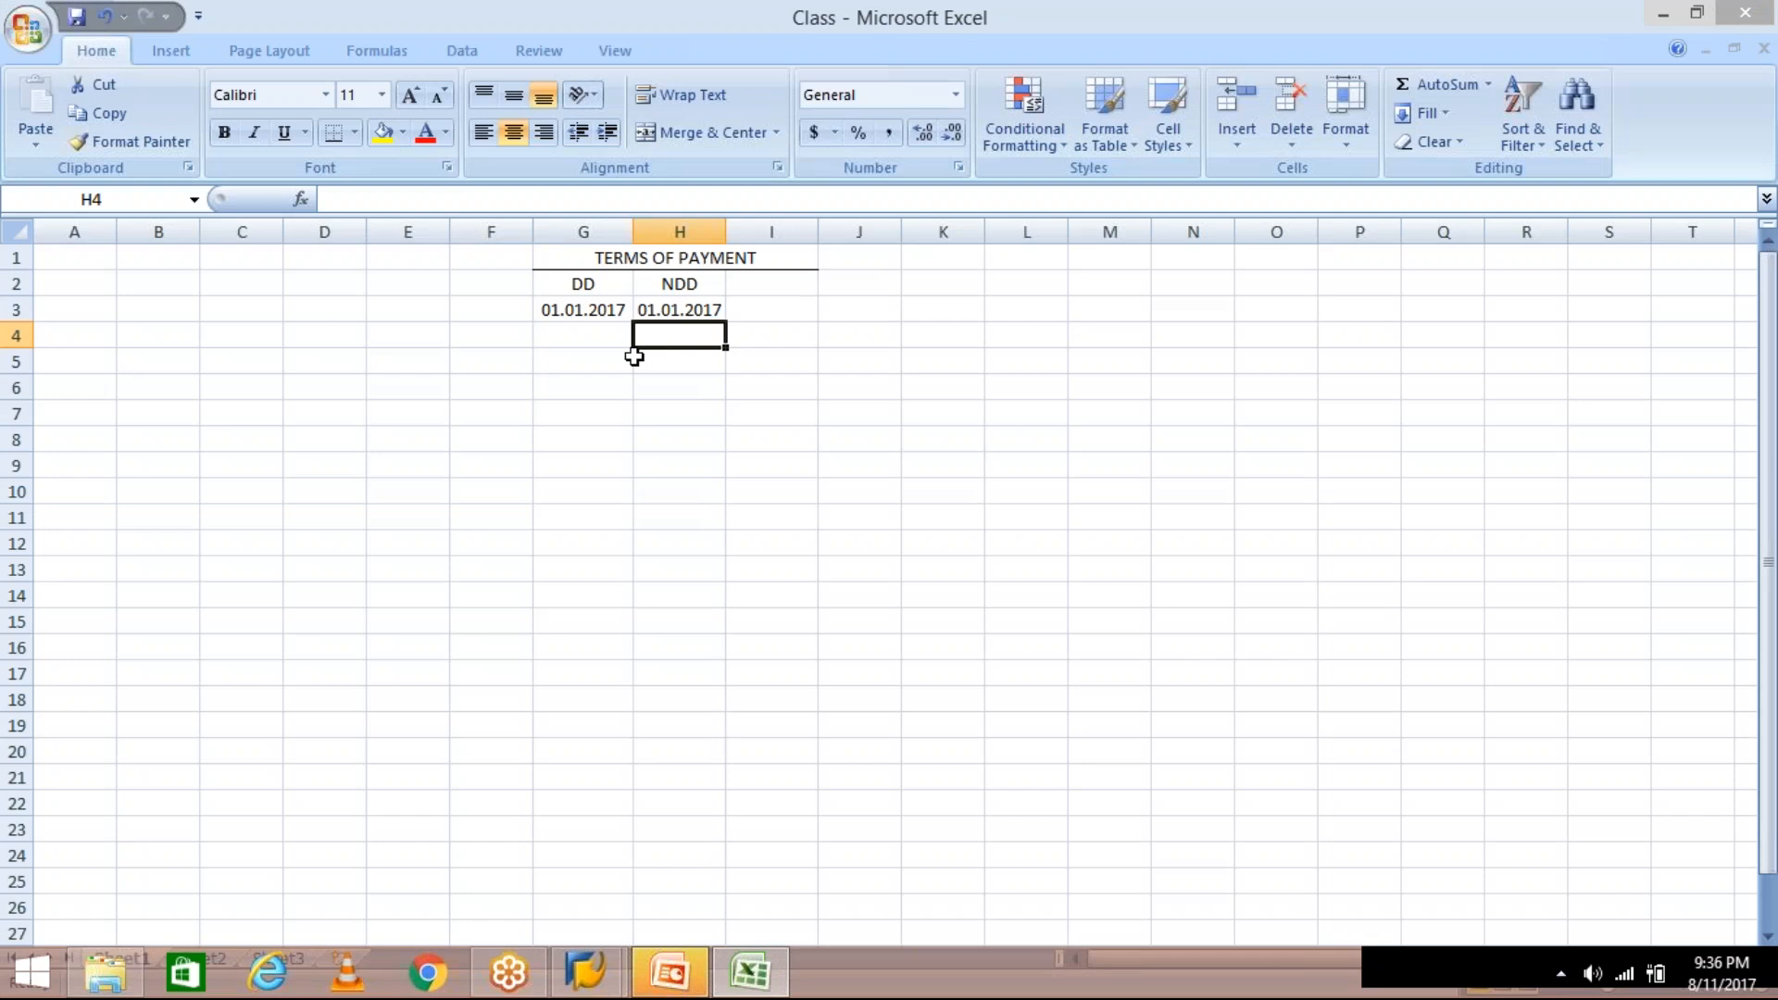
pyautogui.click(671, 310)
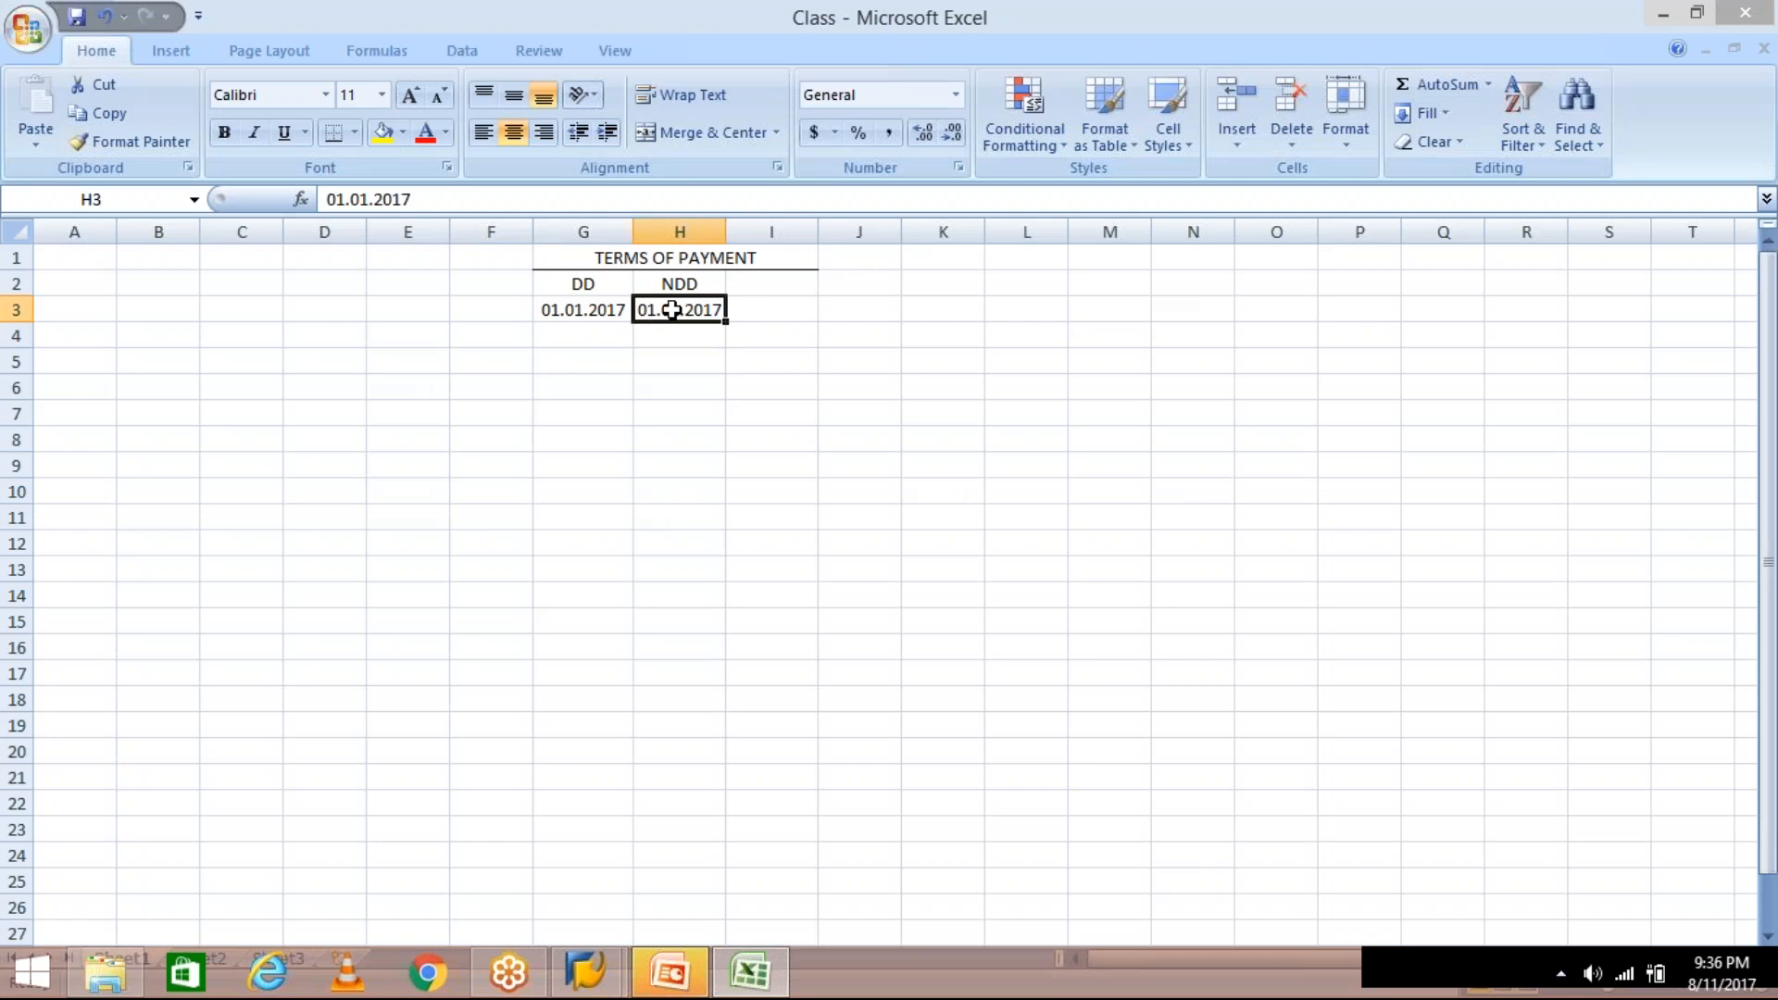
pyautogui.write('30')
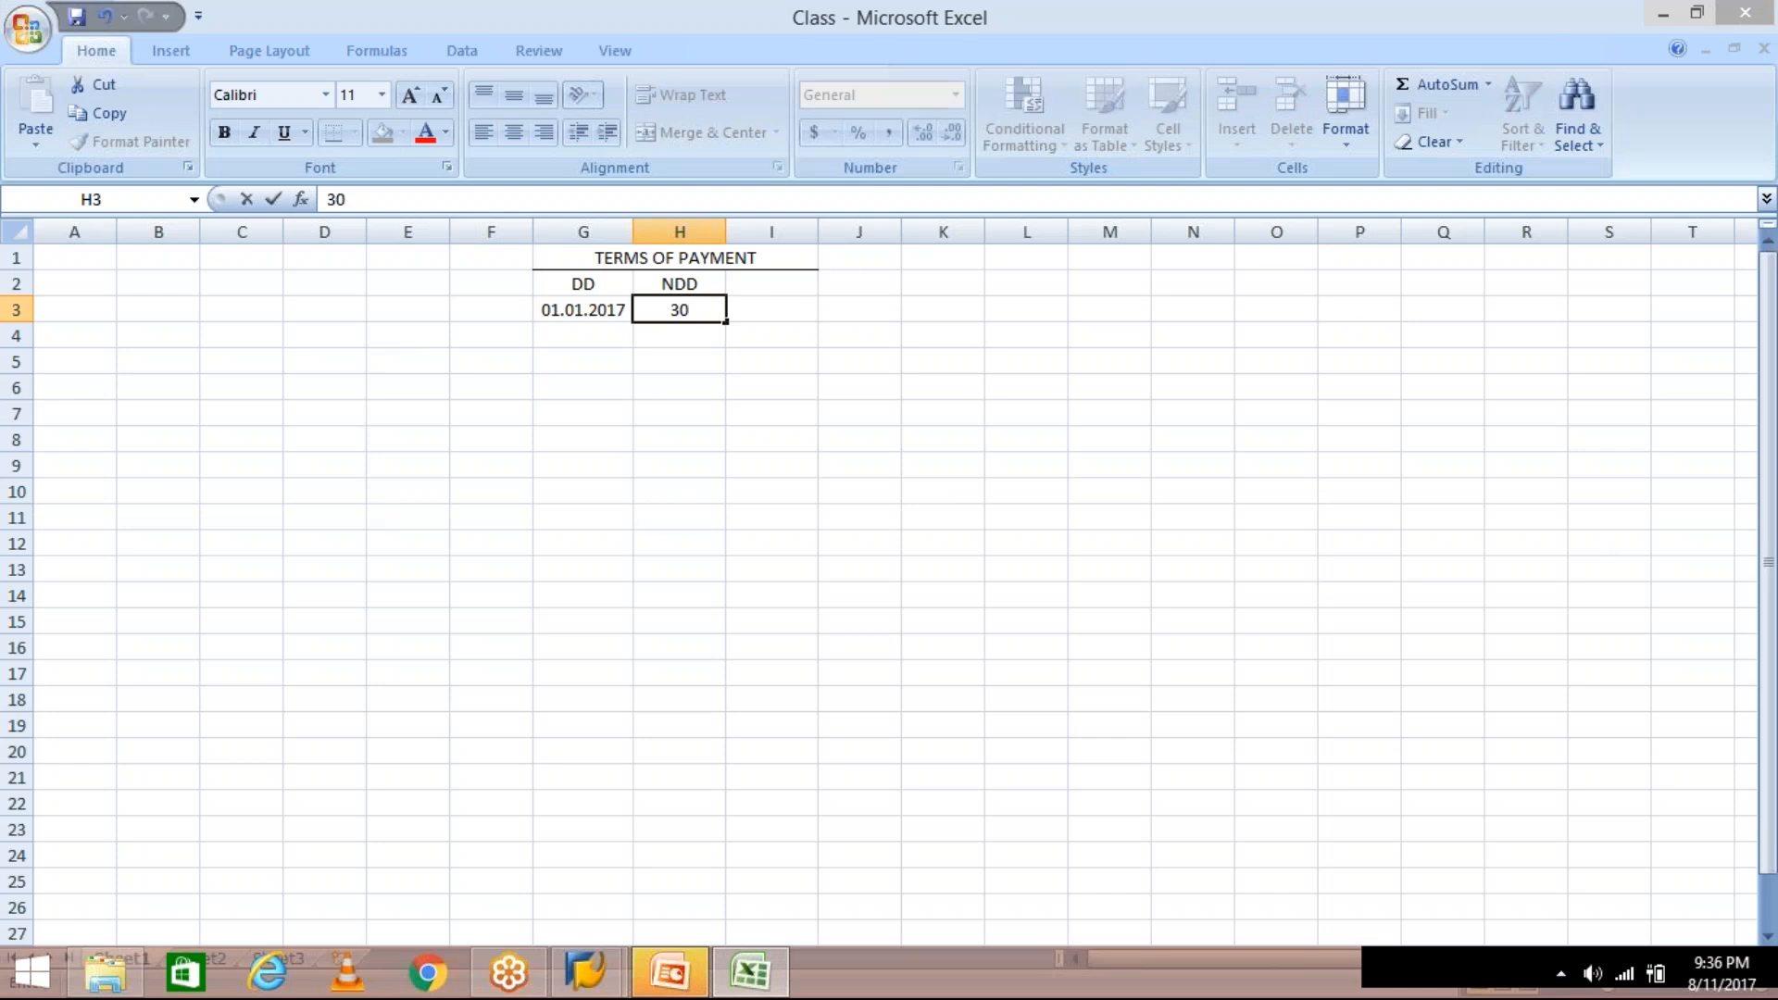
pyautogui.write('.01.2017')
pyautogui.press('Return')
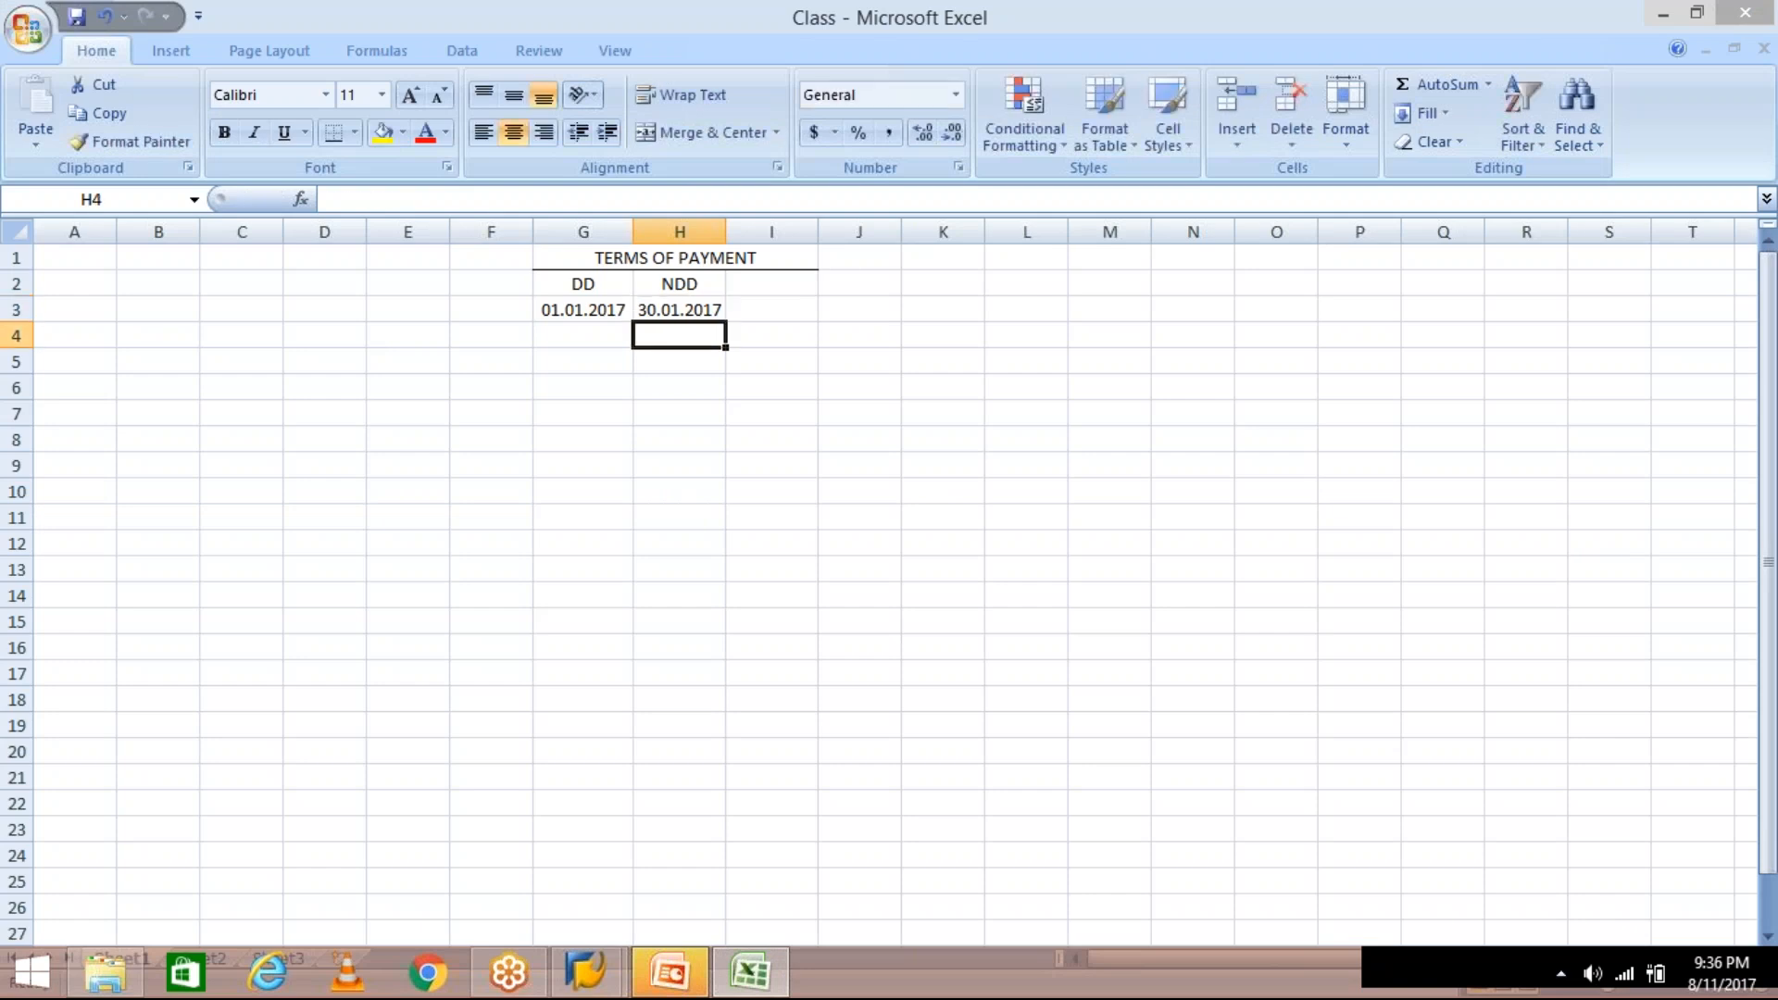
pyautogui.click(671, 310)
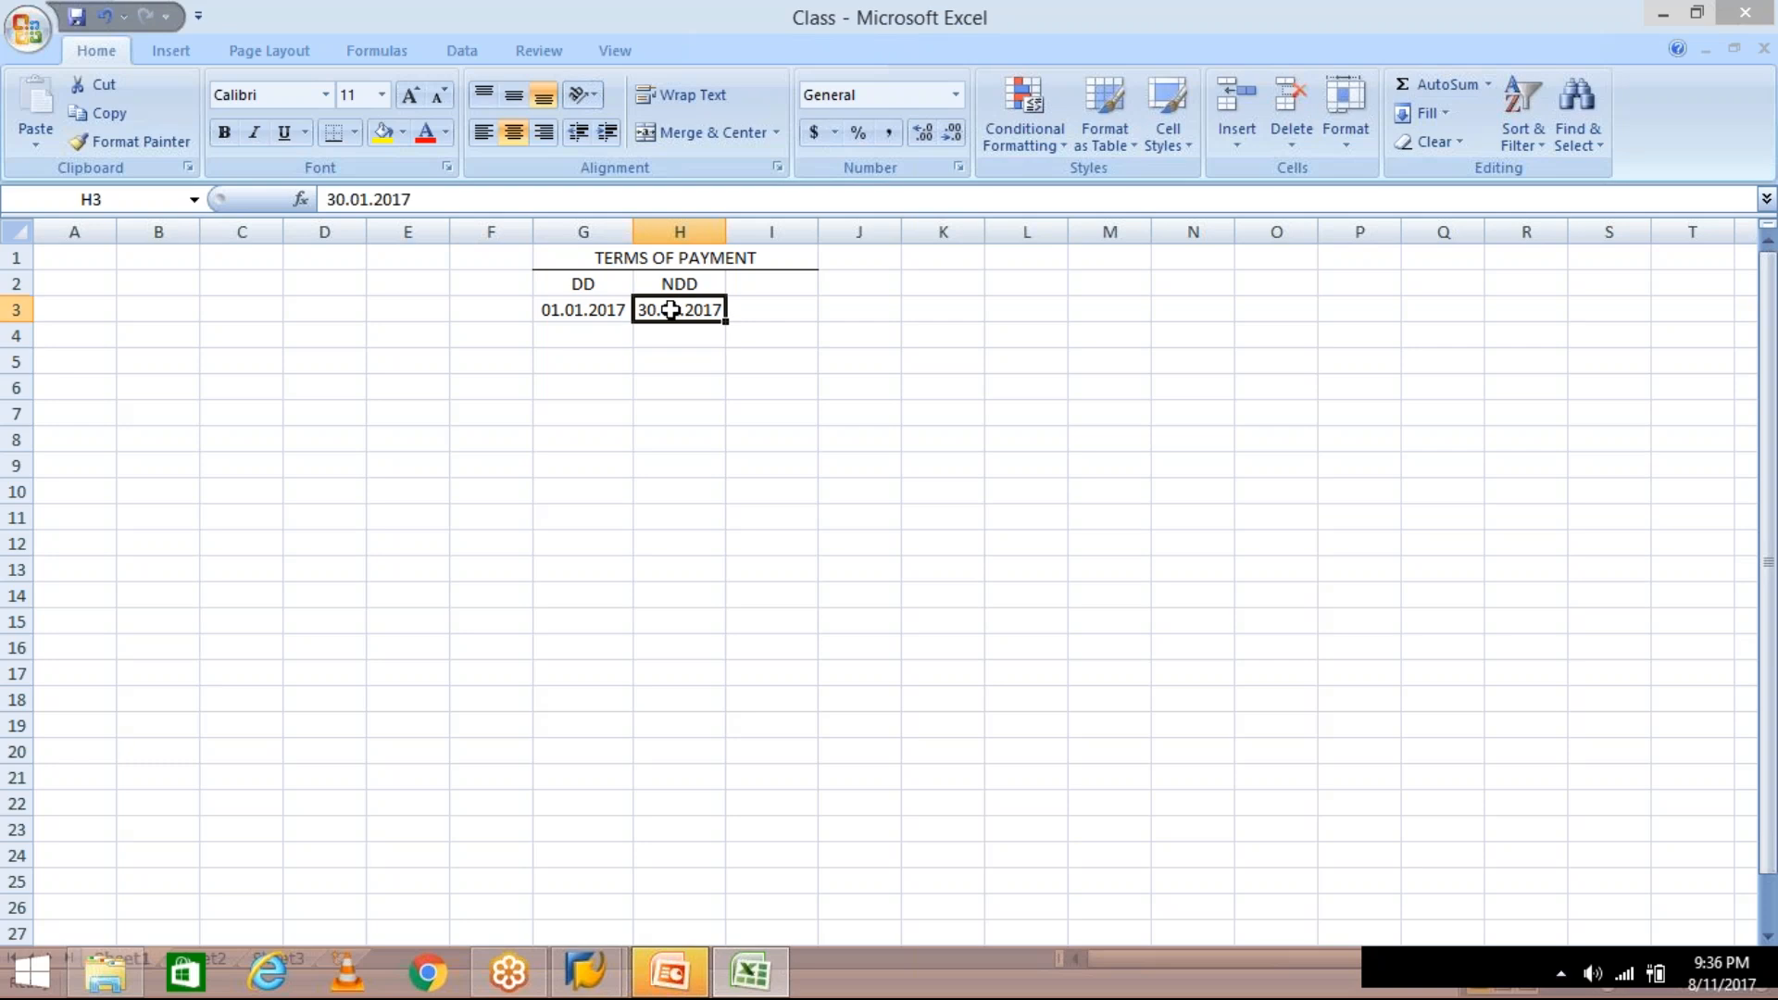
# Return to the TM30 entry in SAP and examine the Sales text and Own explanation fields
pyautogui.hotkey('alt', 'Tab')
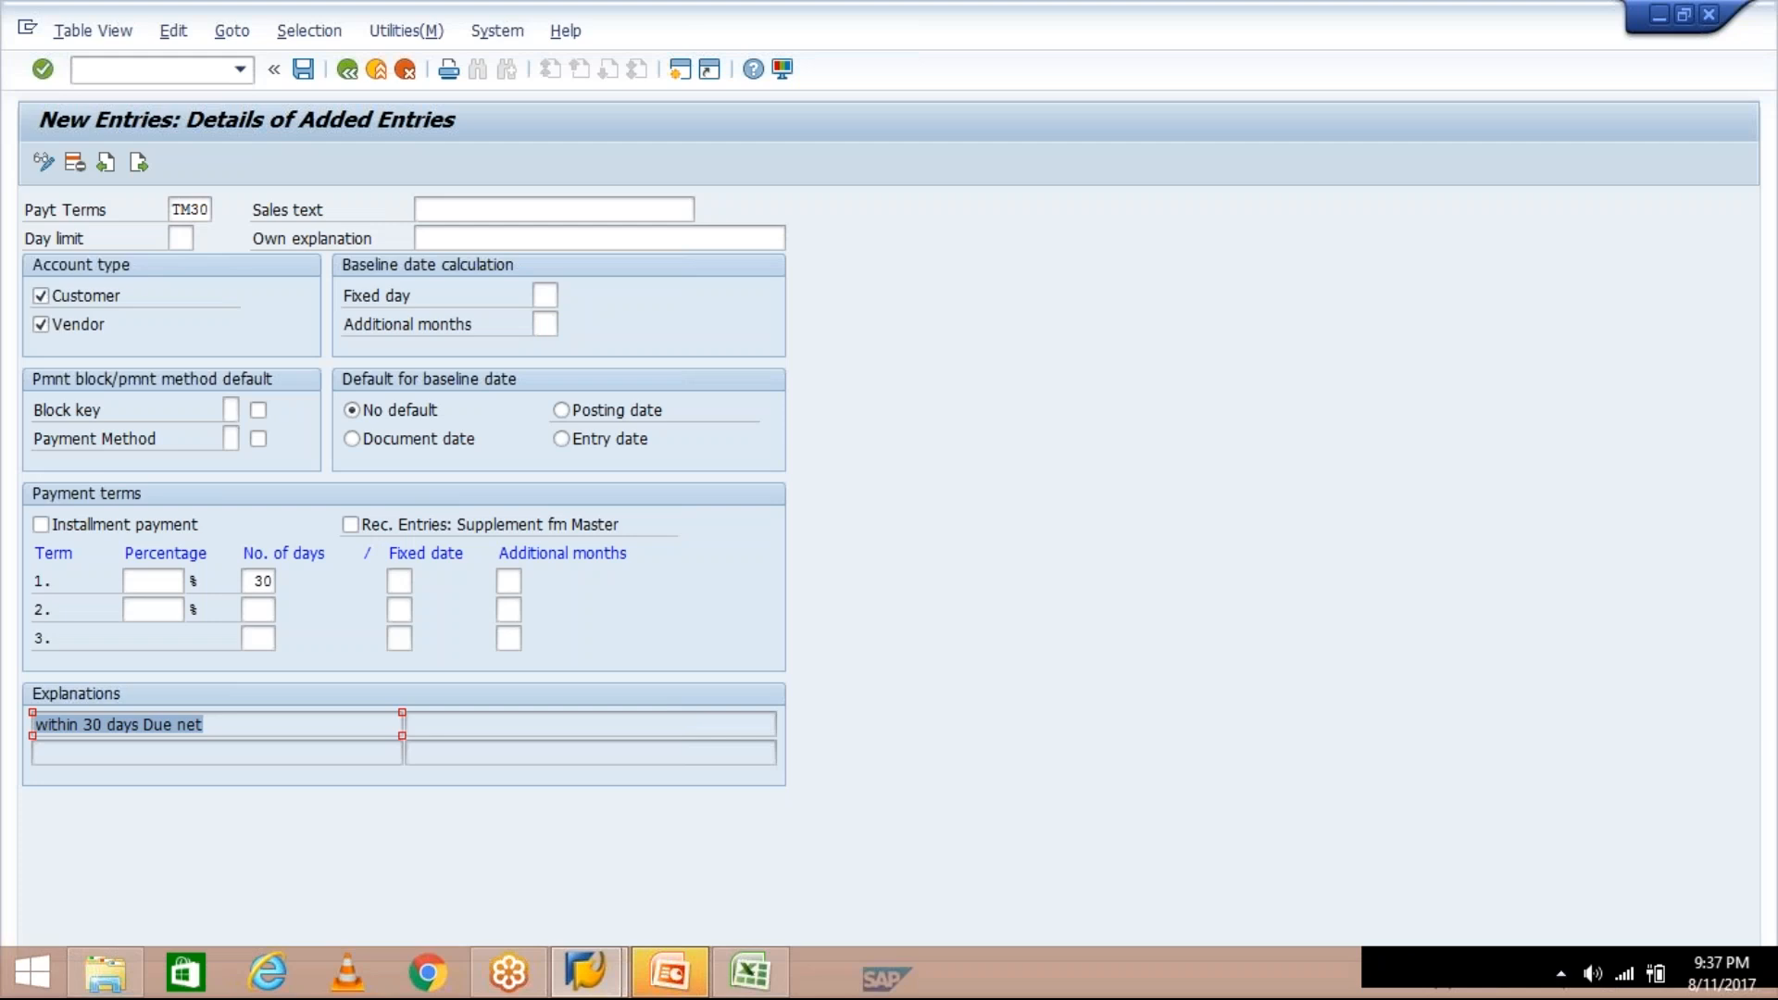
pyautogui.click(579, 211)
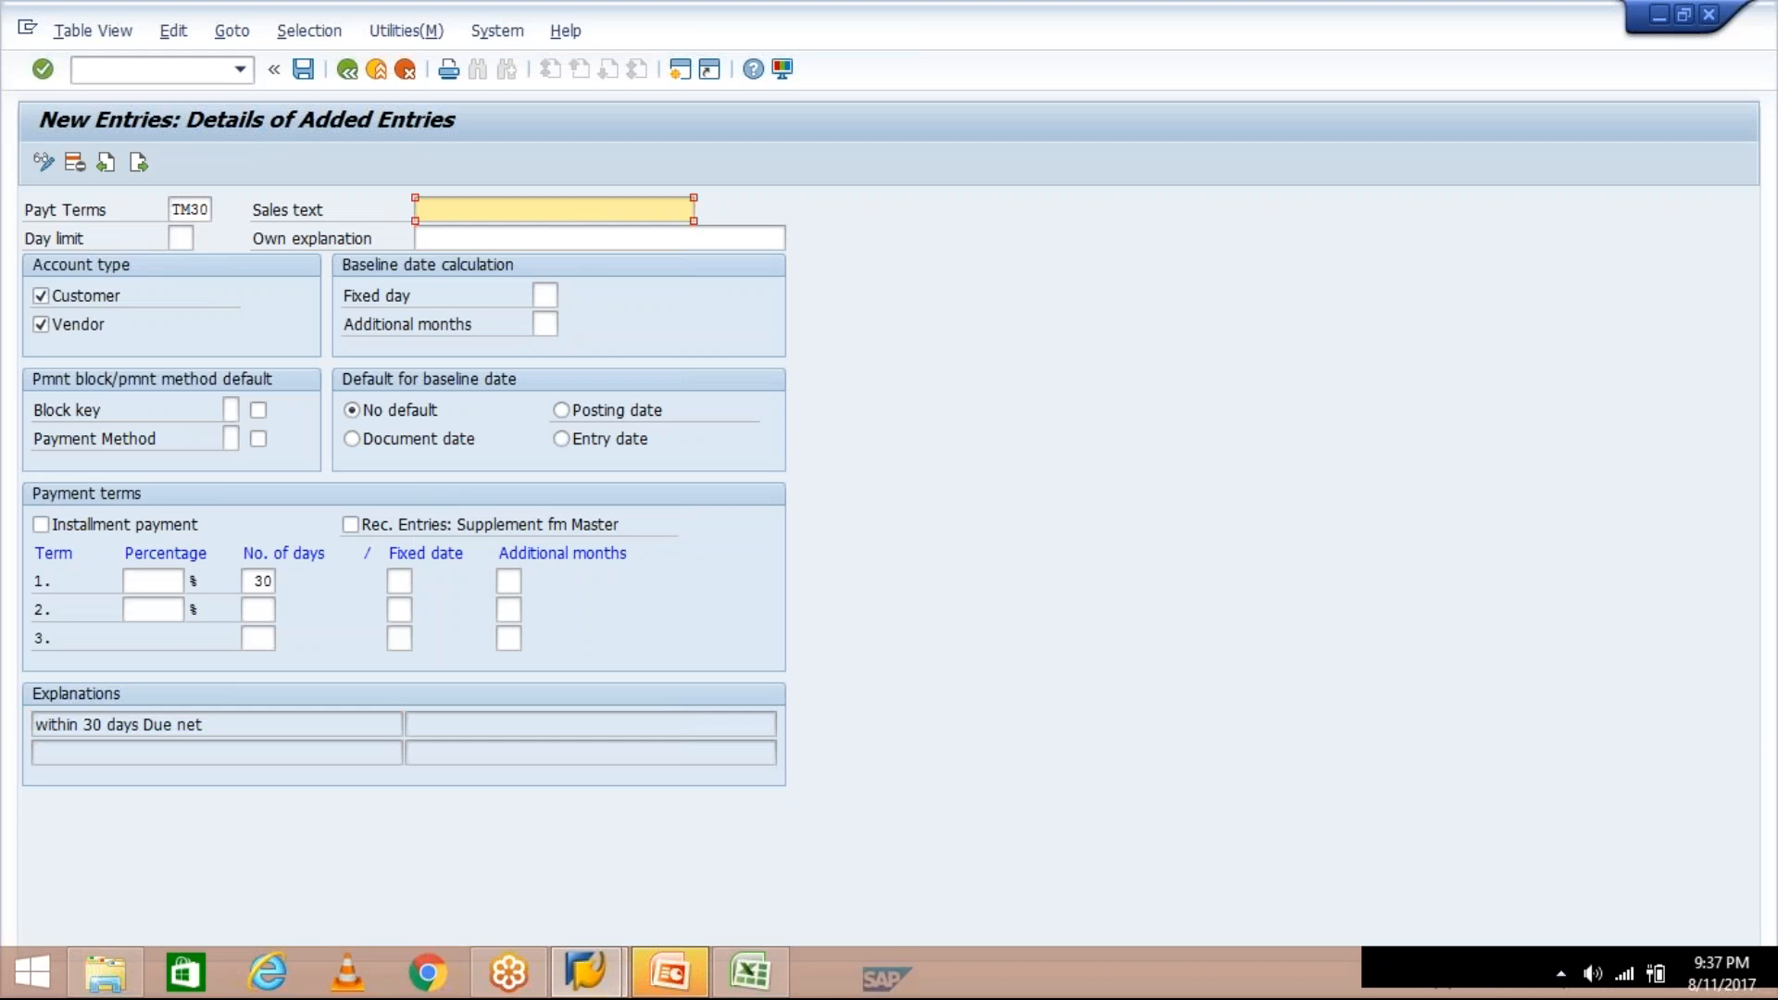
pyautogui.click(600, 236)
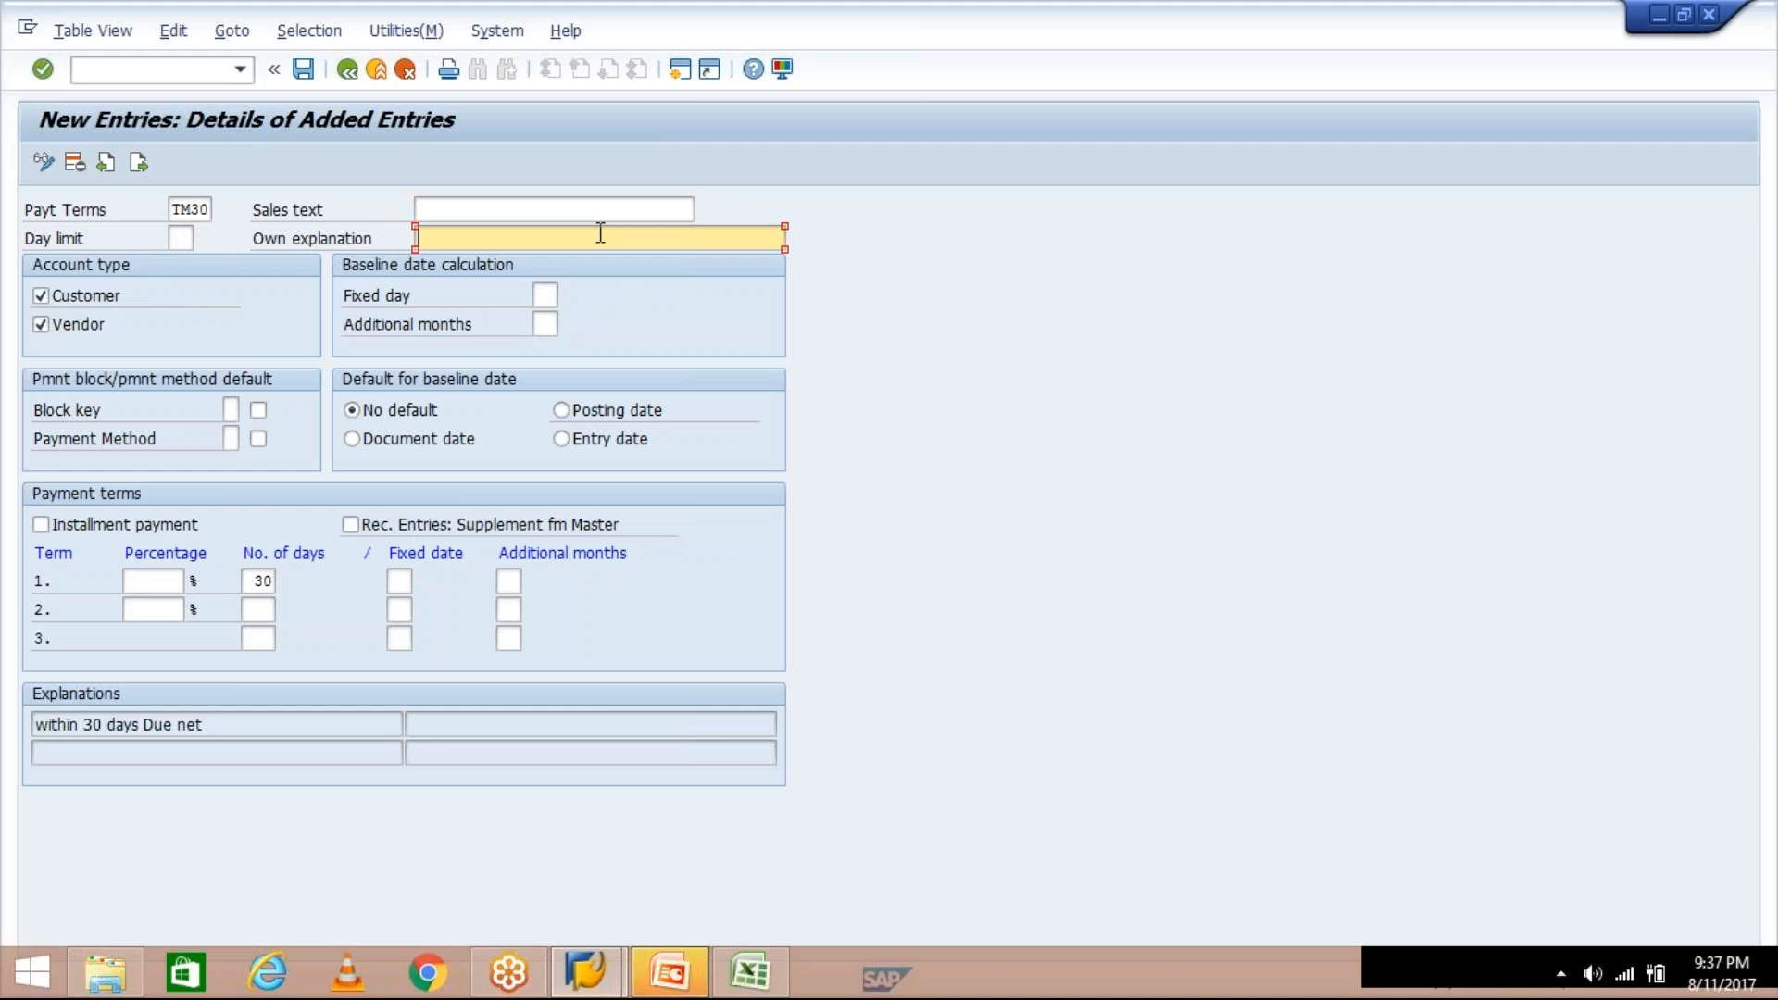
# Switch to the Excel sheet and enter the labels DD in cell G5 and PD in cell G6
pyautogui.click(752, 985)
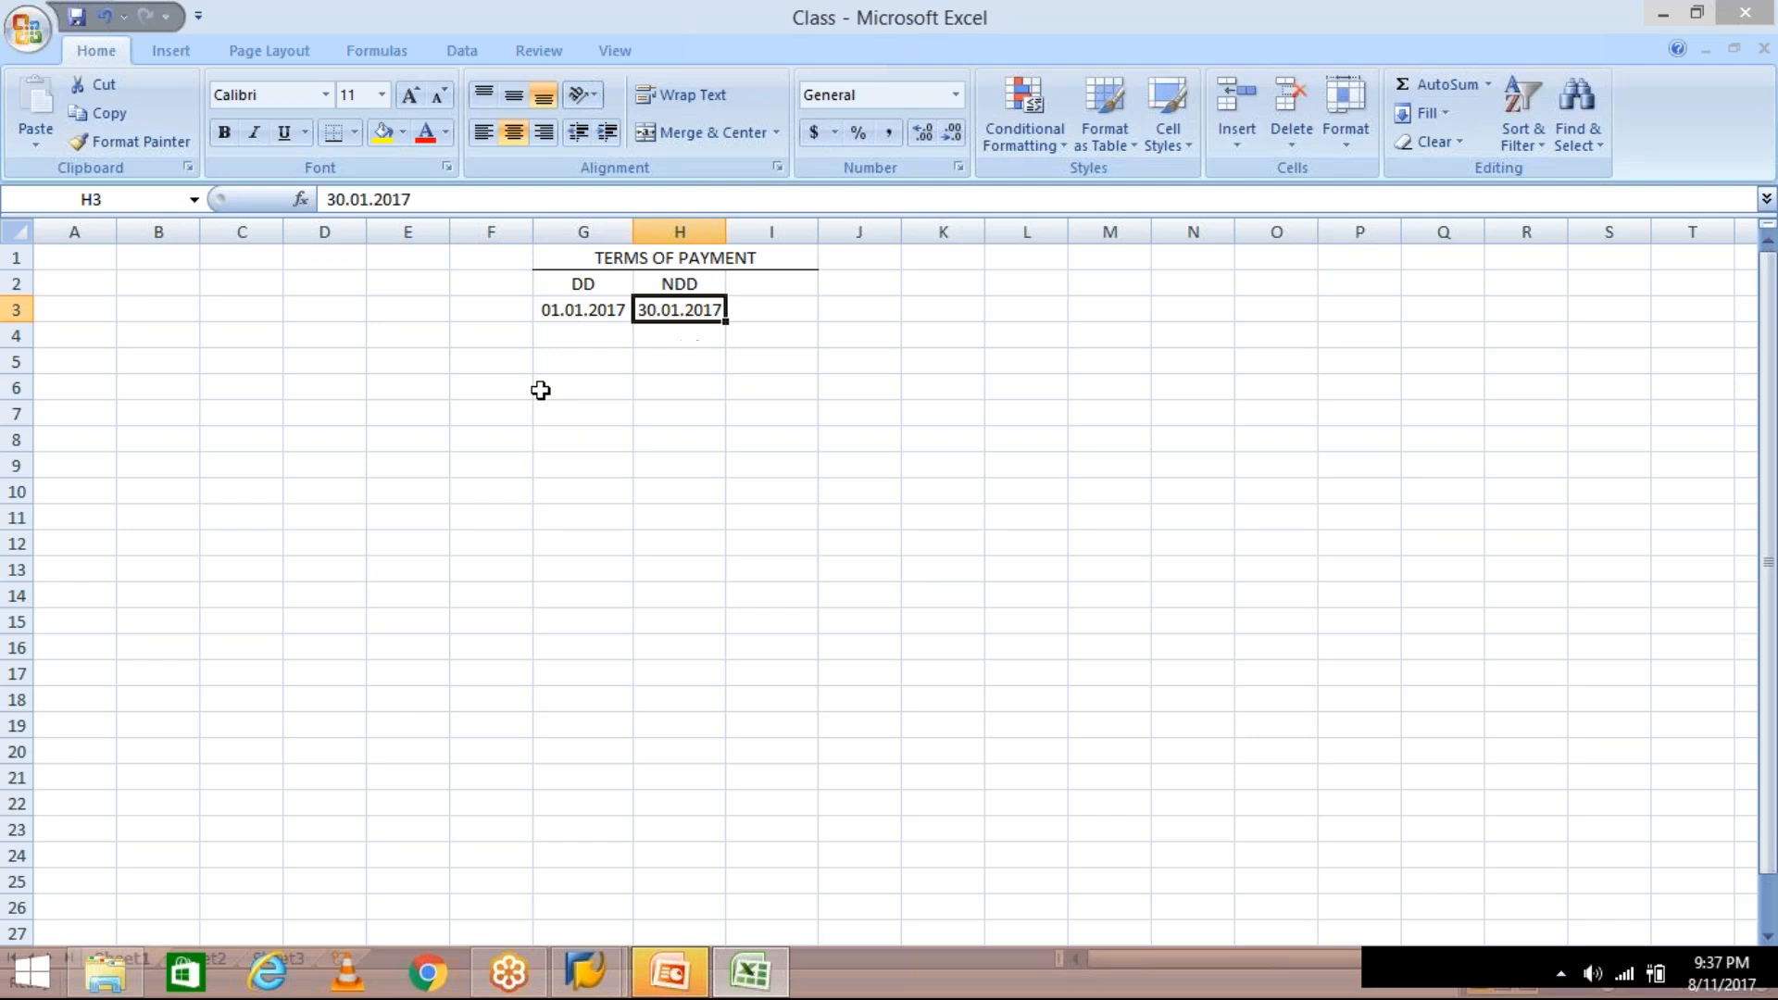
pyautogui.click(486, 360)
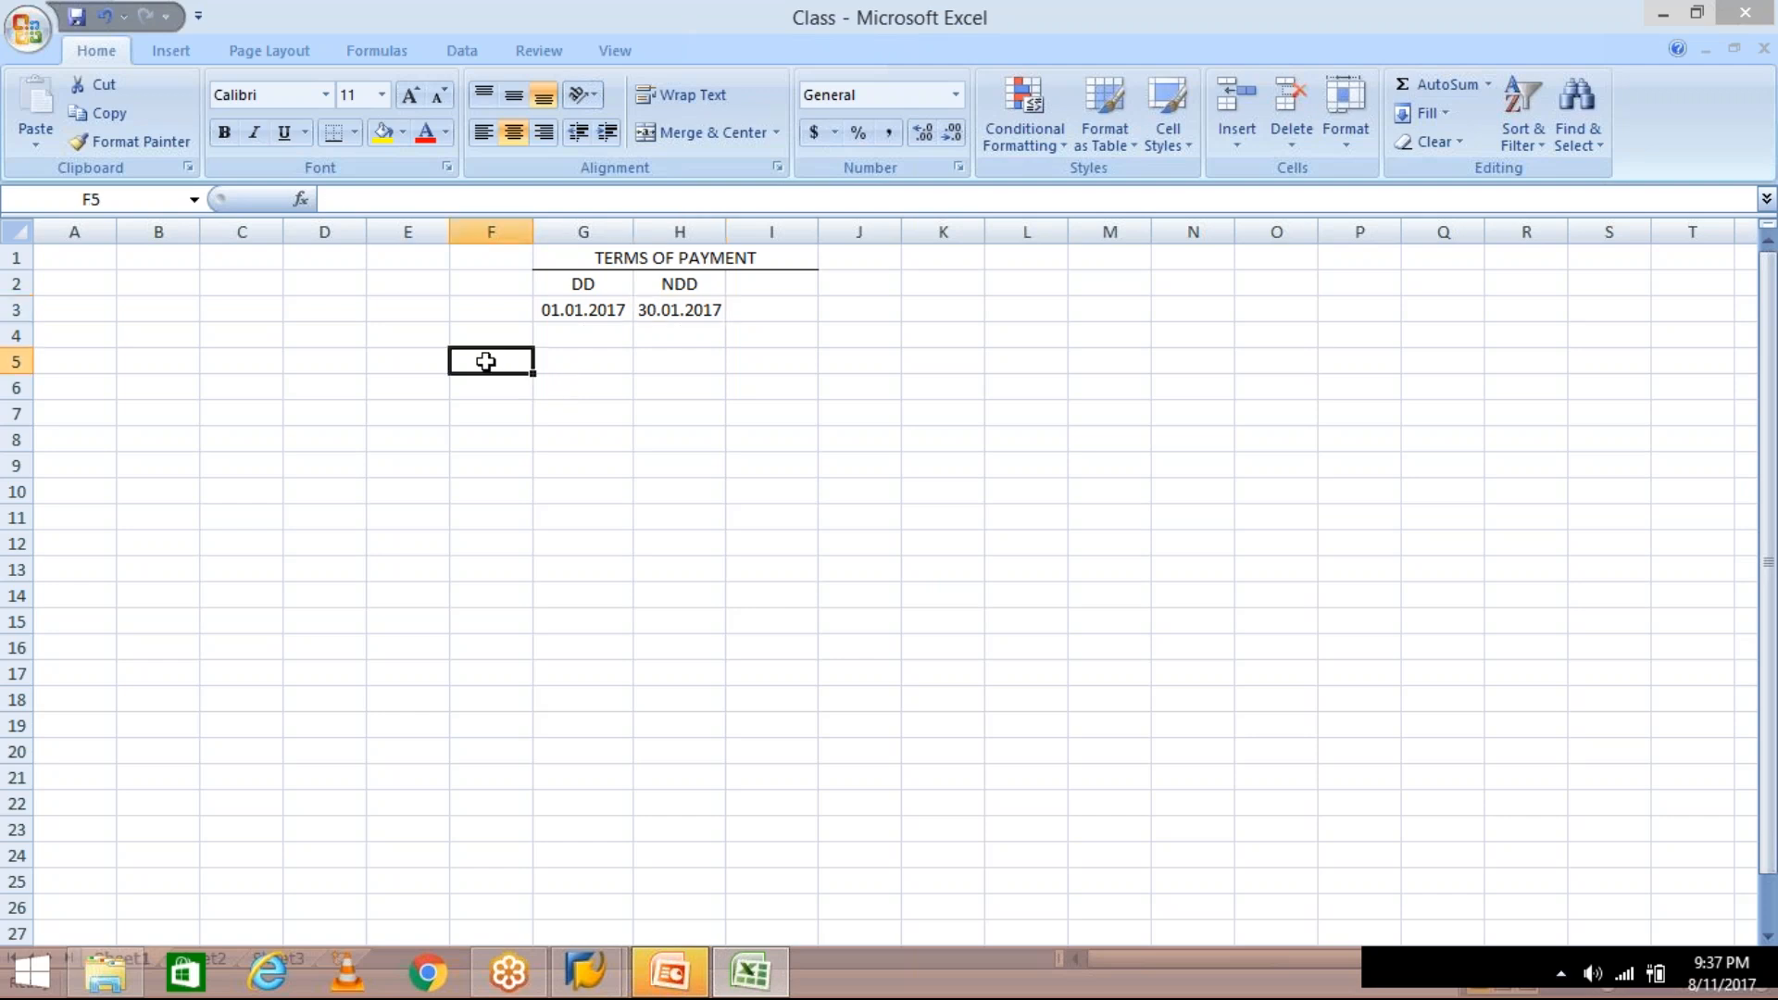
pyautogui.click(620, 364)
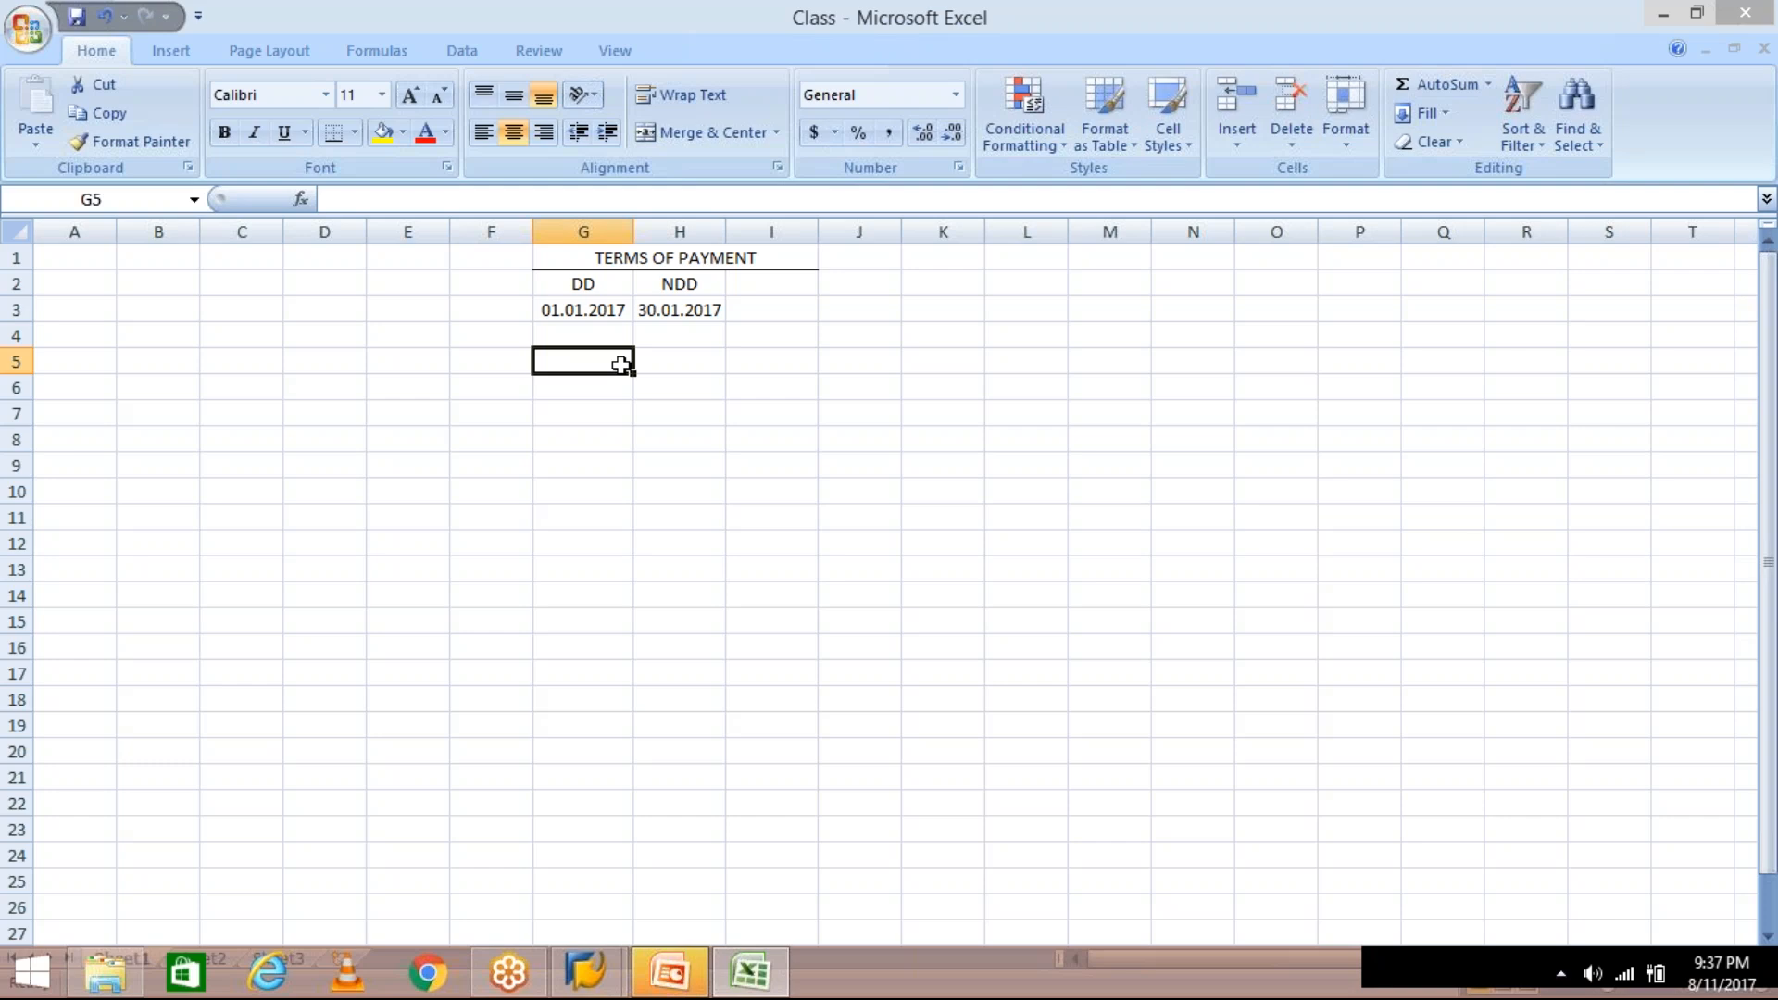
pyautogui.write('dd')
pyautogui.press('BackSpace')
pyautogui.press('BackSpace')
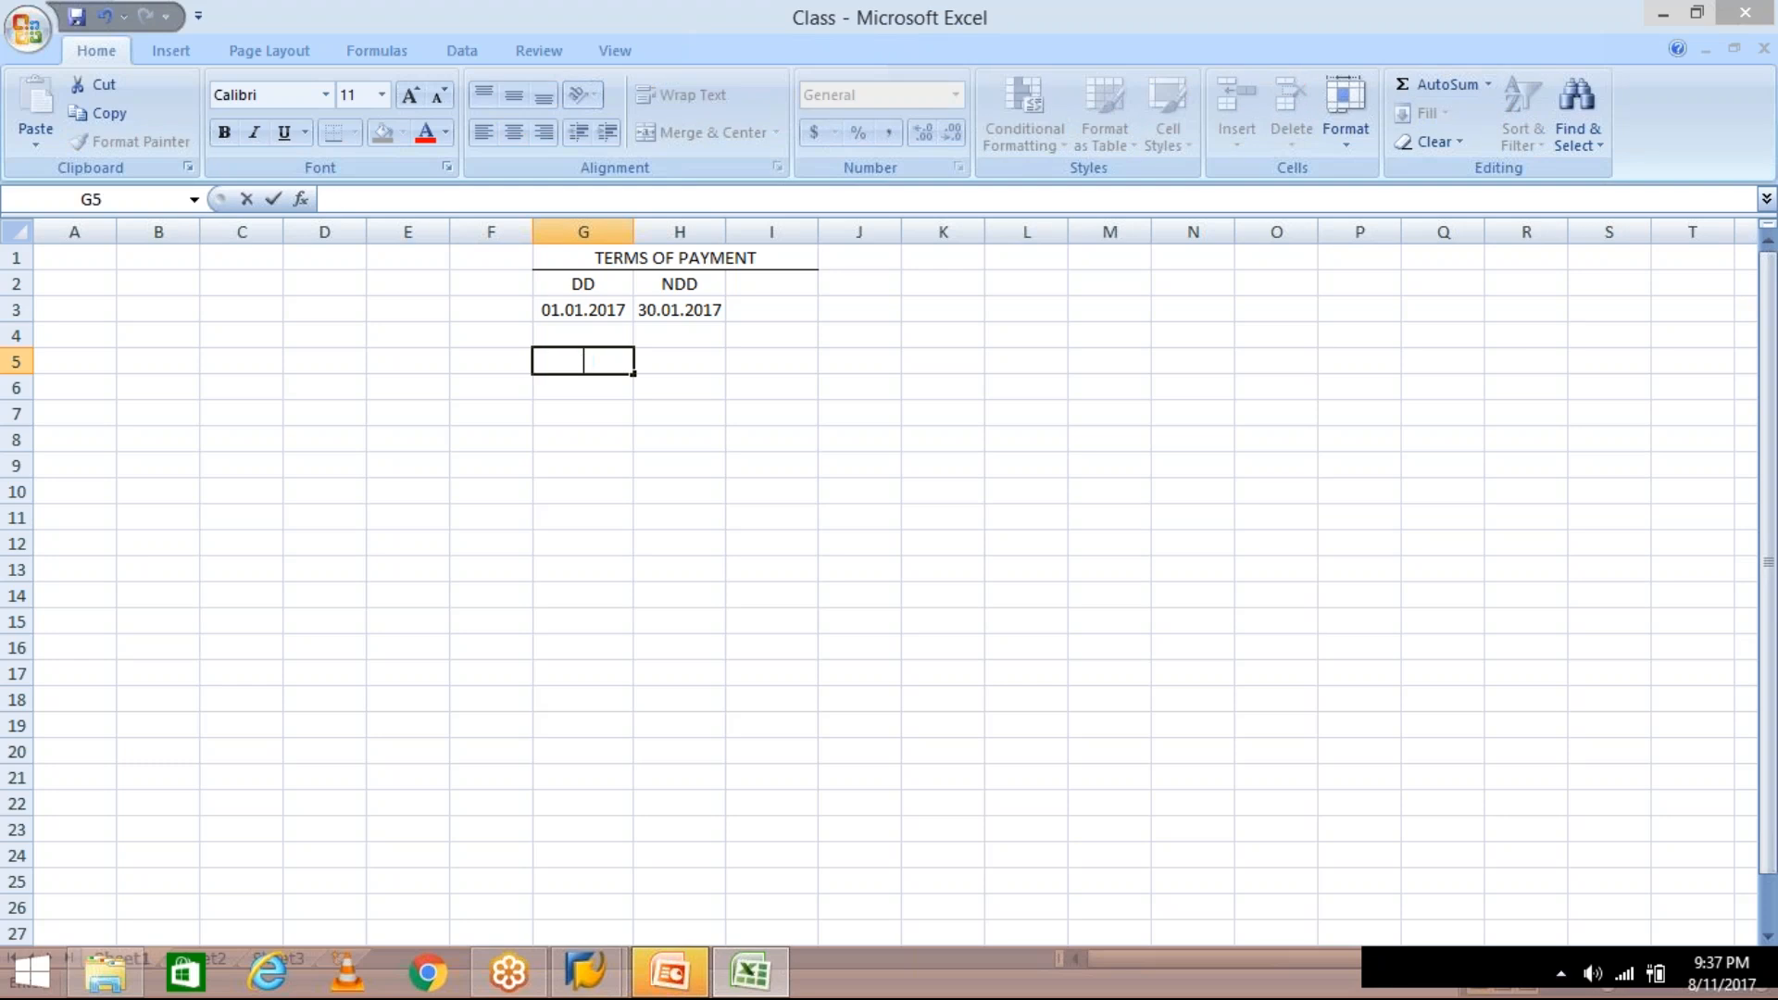
pyautogui.write('DD')
pyautogui.press('Return')
pyautogui.write('PD')
pyautogui.hotkey('ctrl', 'Return')
pyautogui.press('Return')
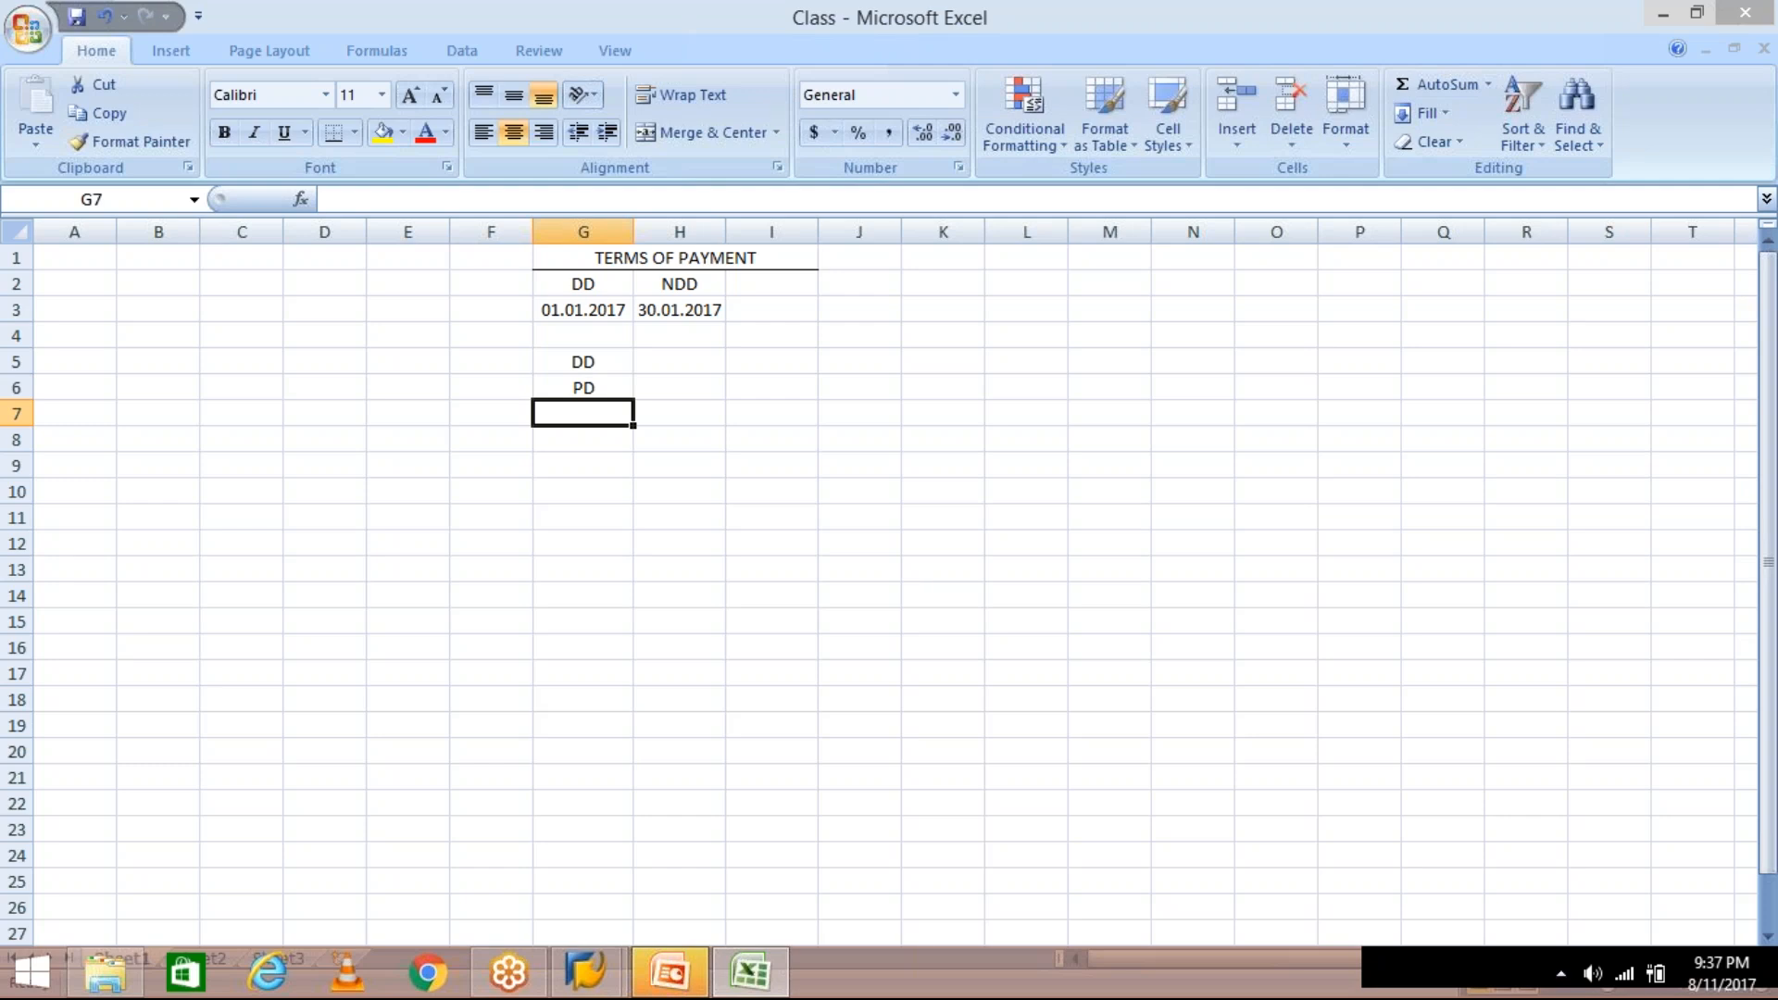
# Enter INV. PRINTED in cell H5 and widen column H to fit the text
pyautogui.click(659, 364)
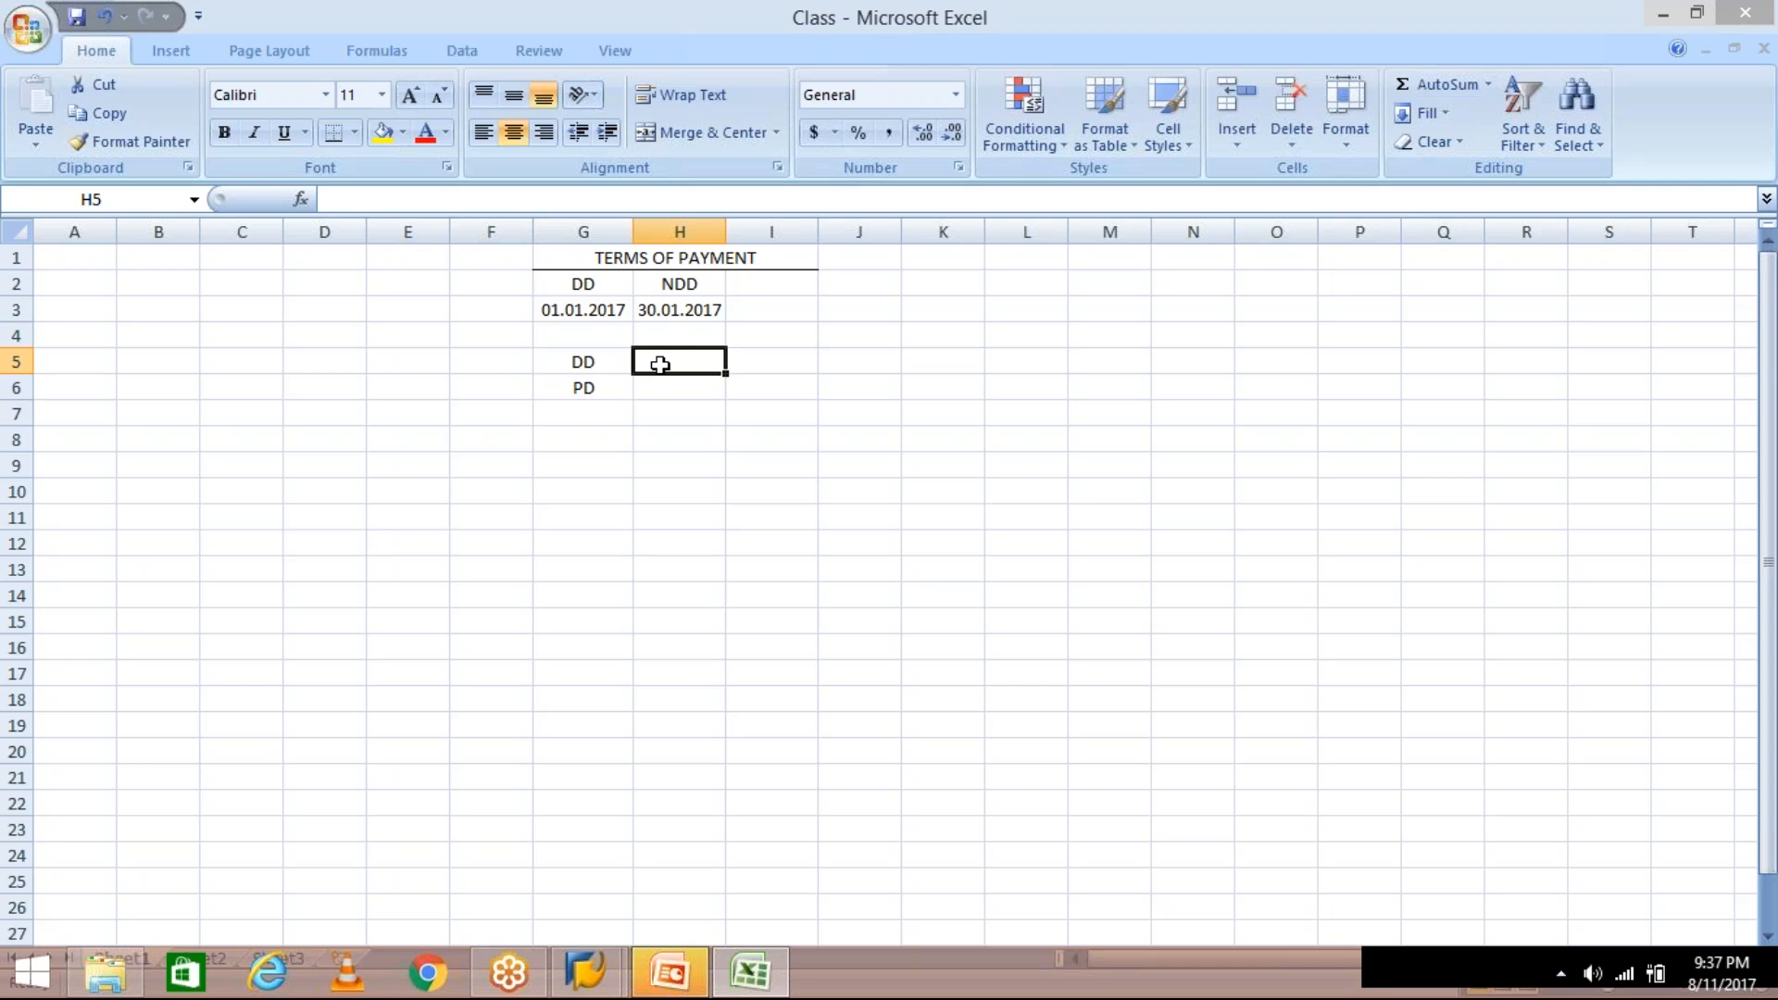
pyautogui.write('I')
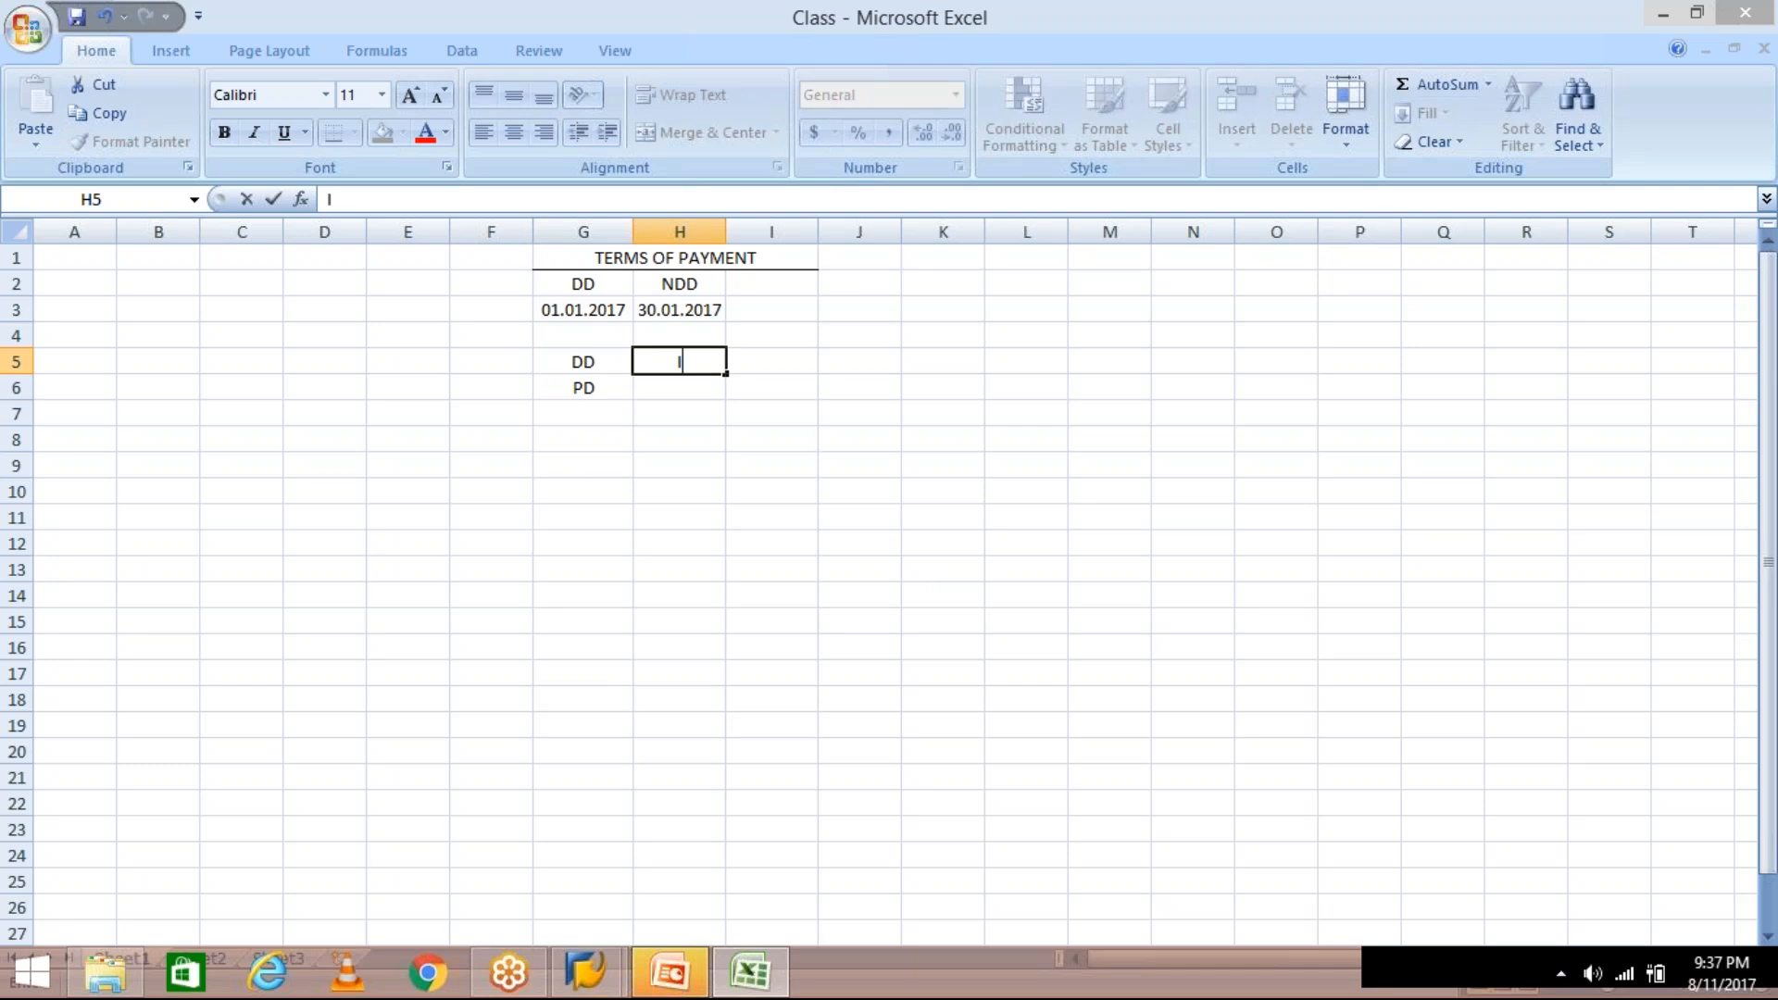
pyautogui.write('NV. PRINTE')
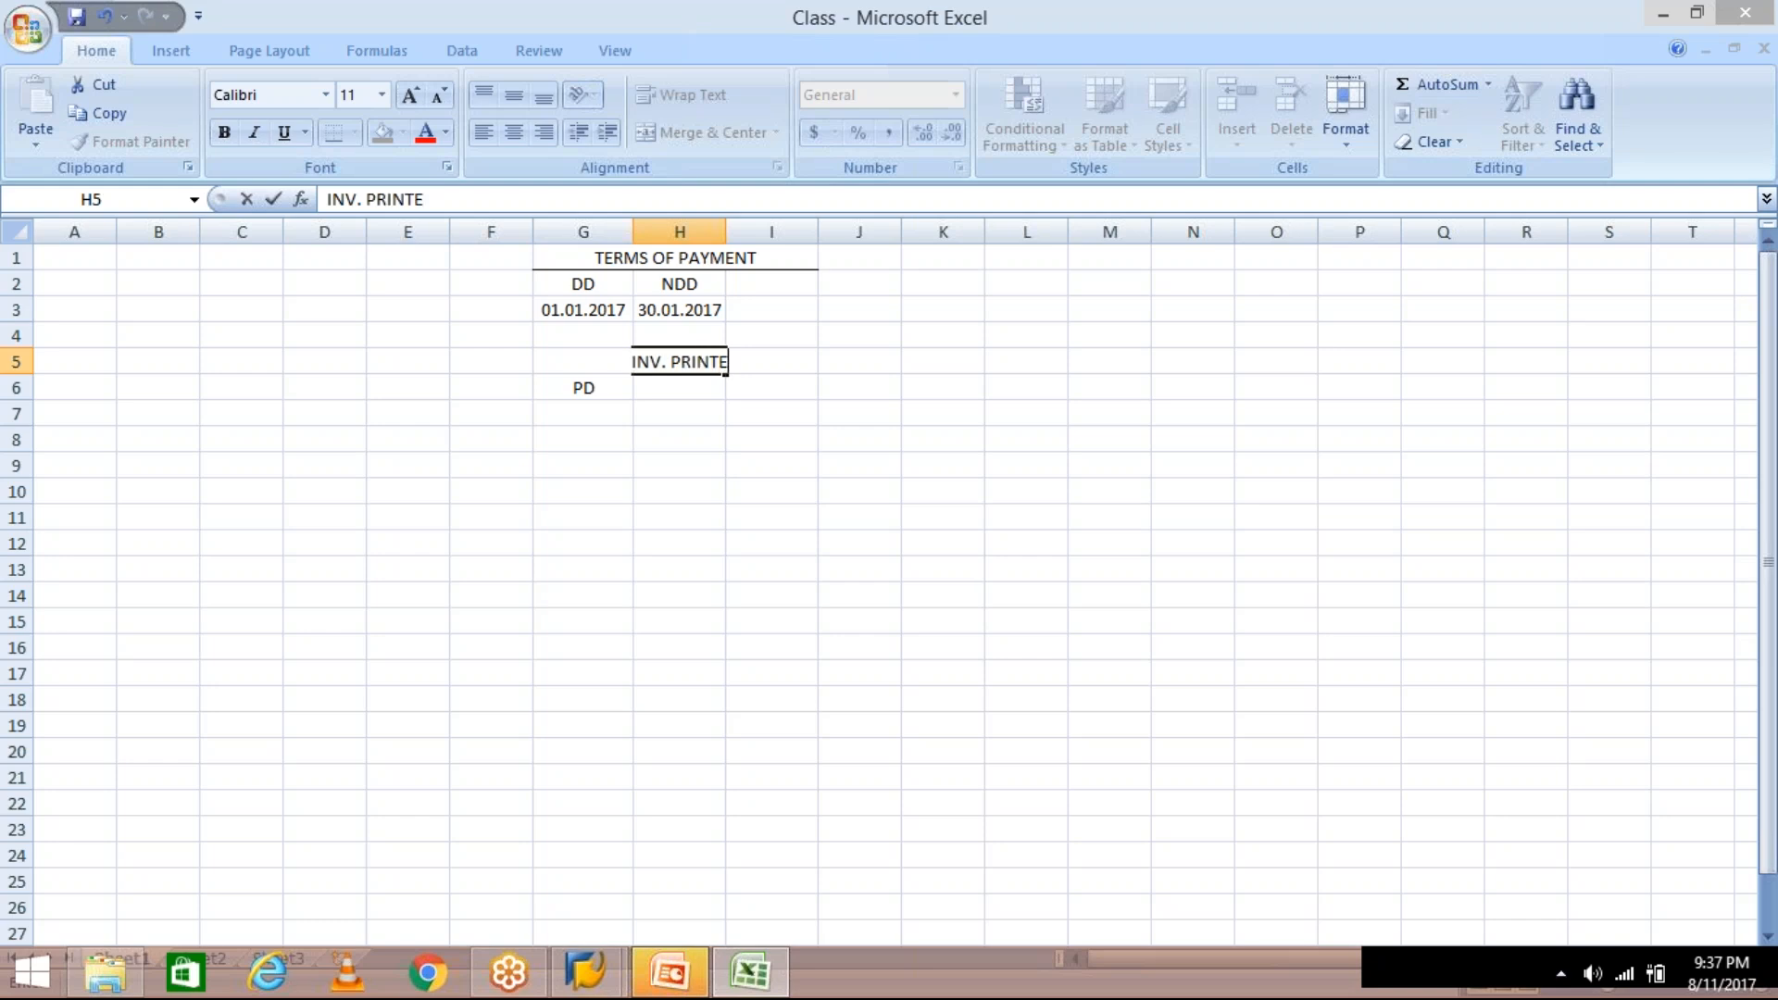
pyautogui.write('D')
pyautogui.hotkey('ctrl', 'Return')
pyautogui.press('Return')
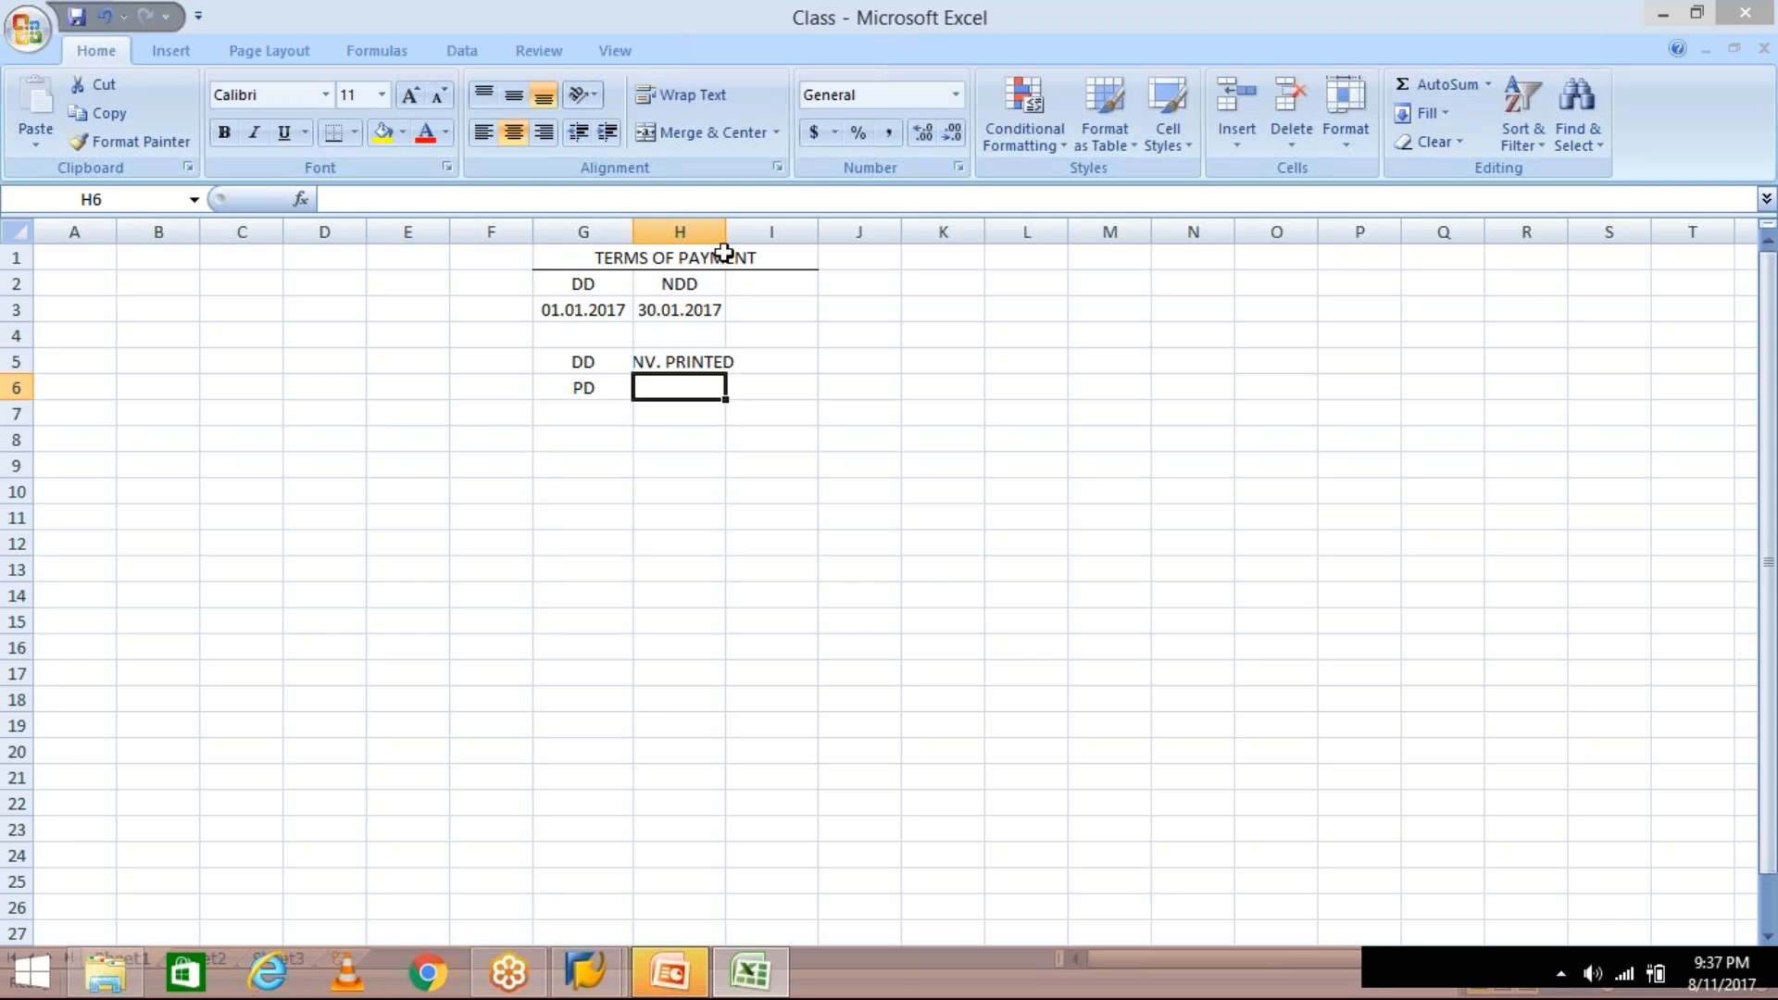
pyautogui.moveTo(725, 236); pyautogui.dragTo(750, 236)
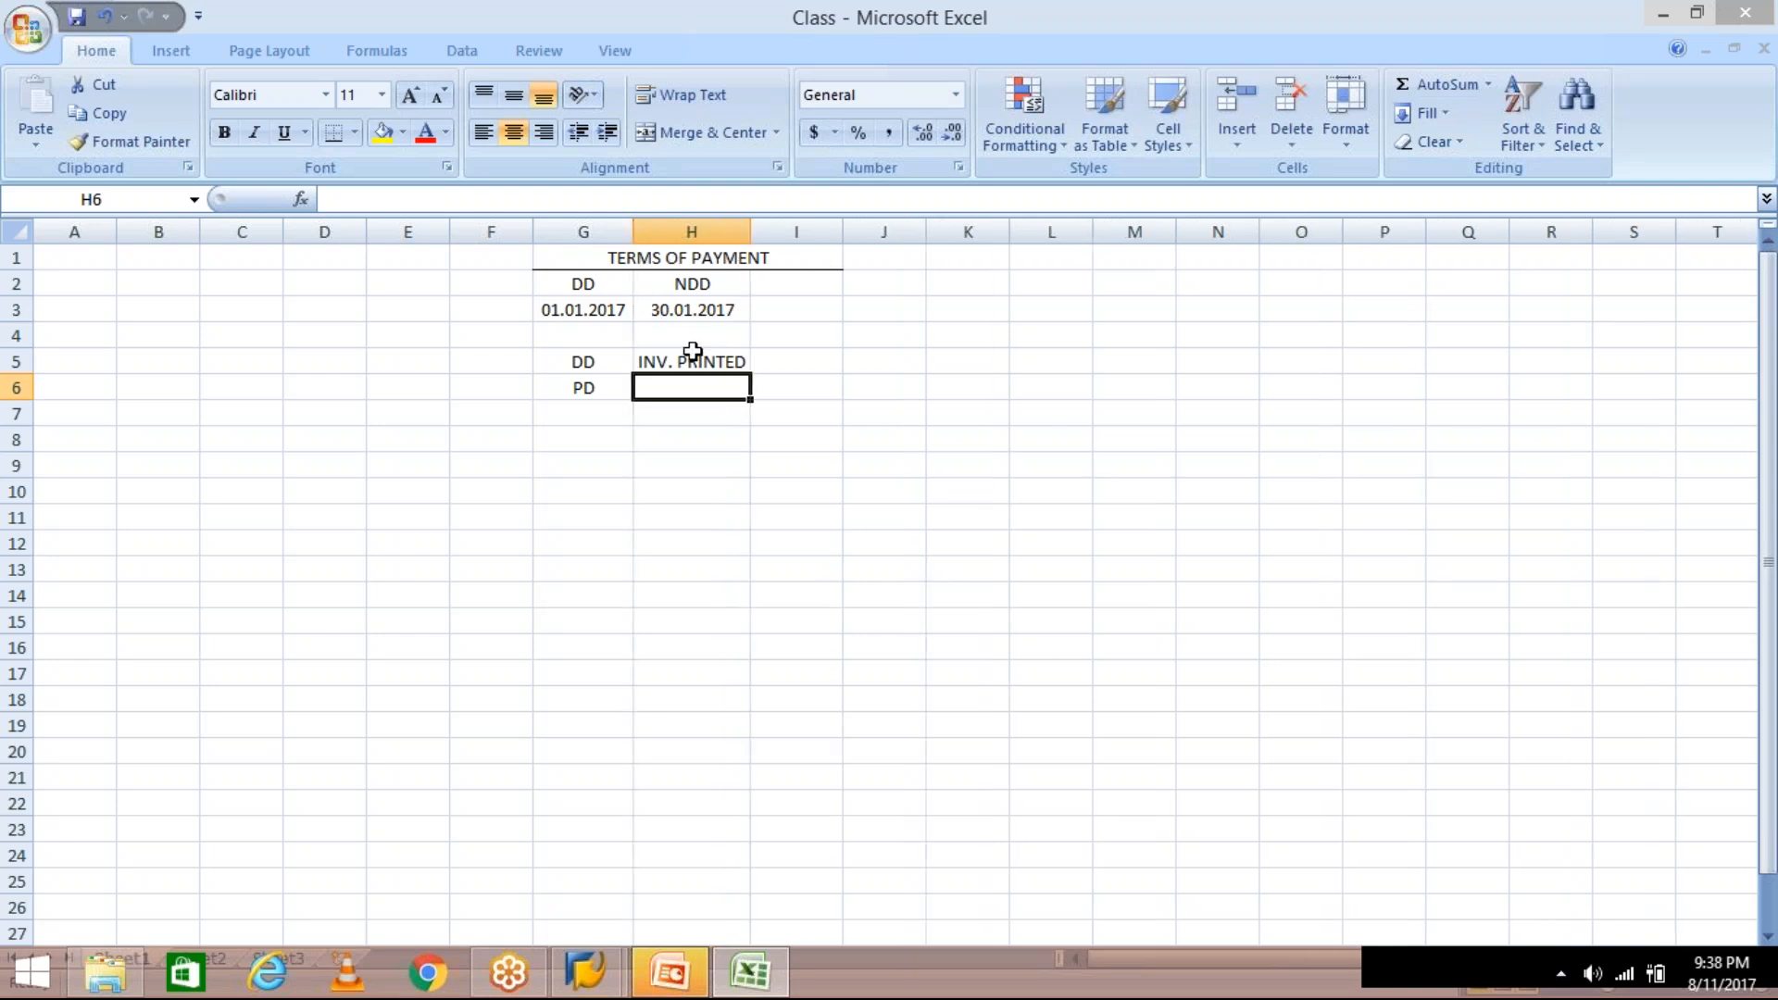
# Switch to the TM30 entry in SAP and save the payment terms under customizing request CSTK902542
pyautogui.click(693, 359)
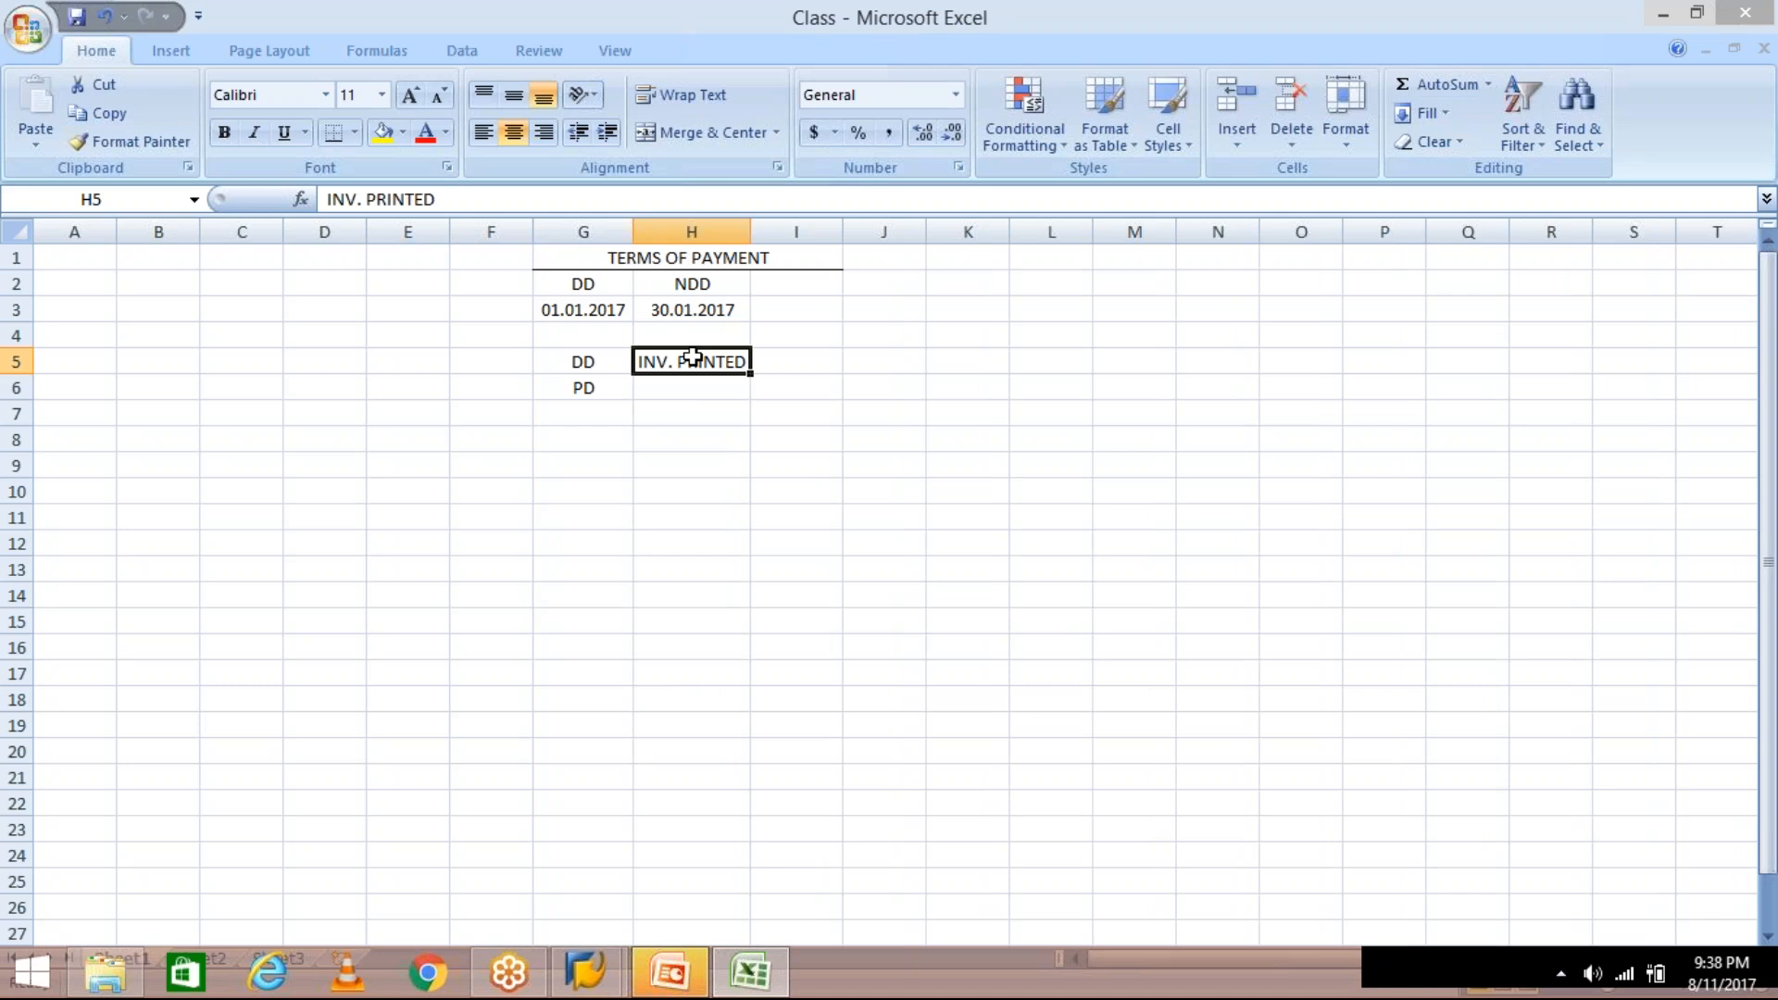
pyautogui.click(684, 390)
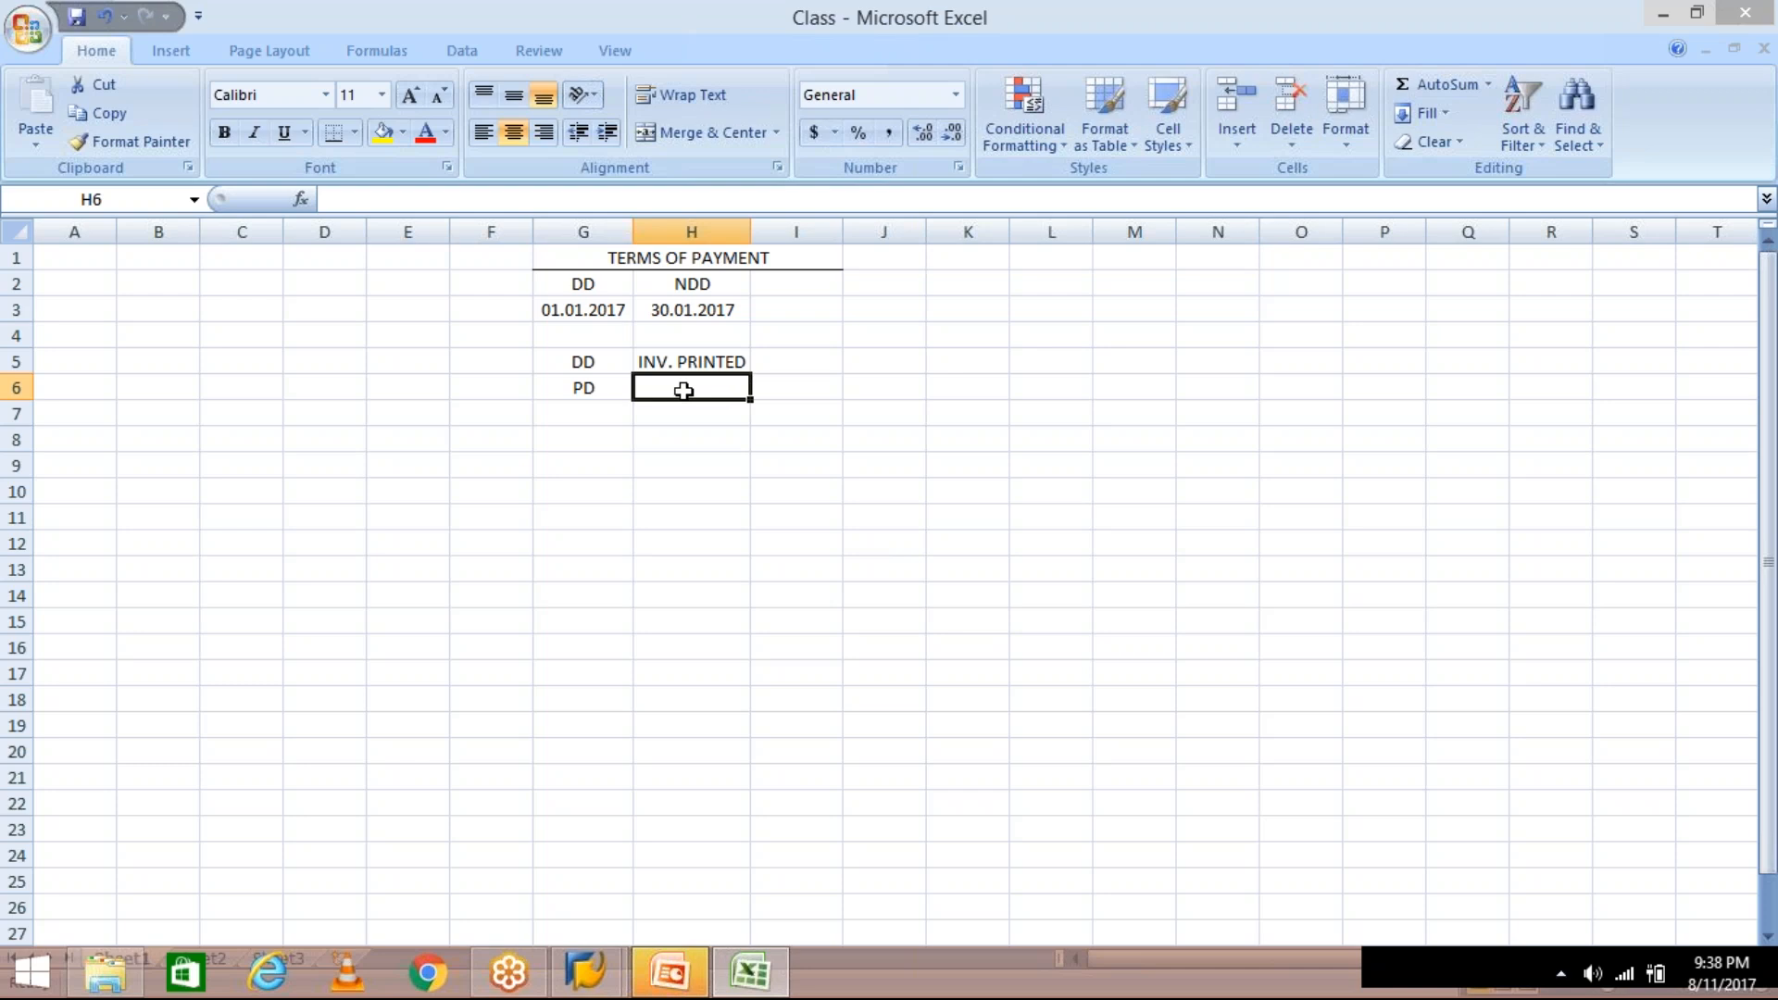
pyautogui.click(613, 984)
pyautogui.click(733, 841)
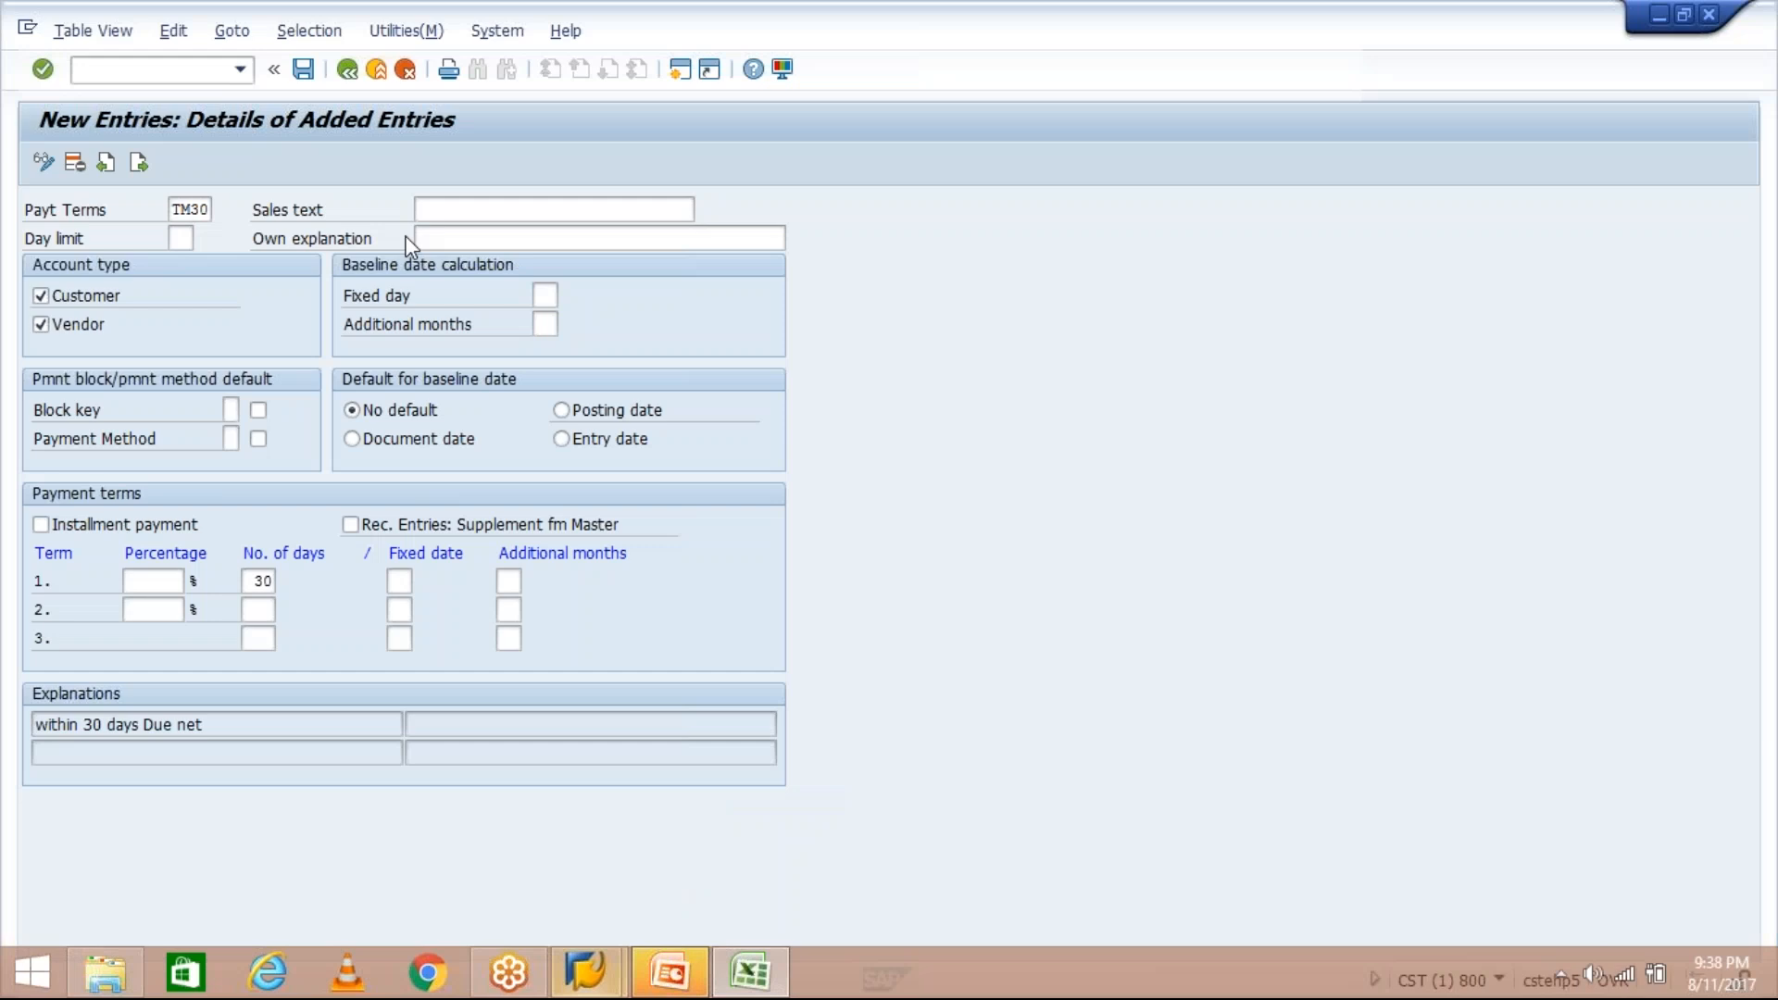
pyautogui.click(303, 78)
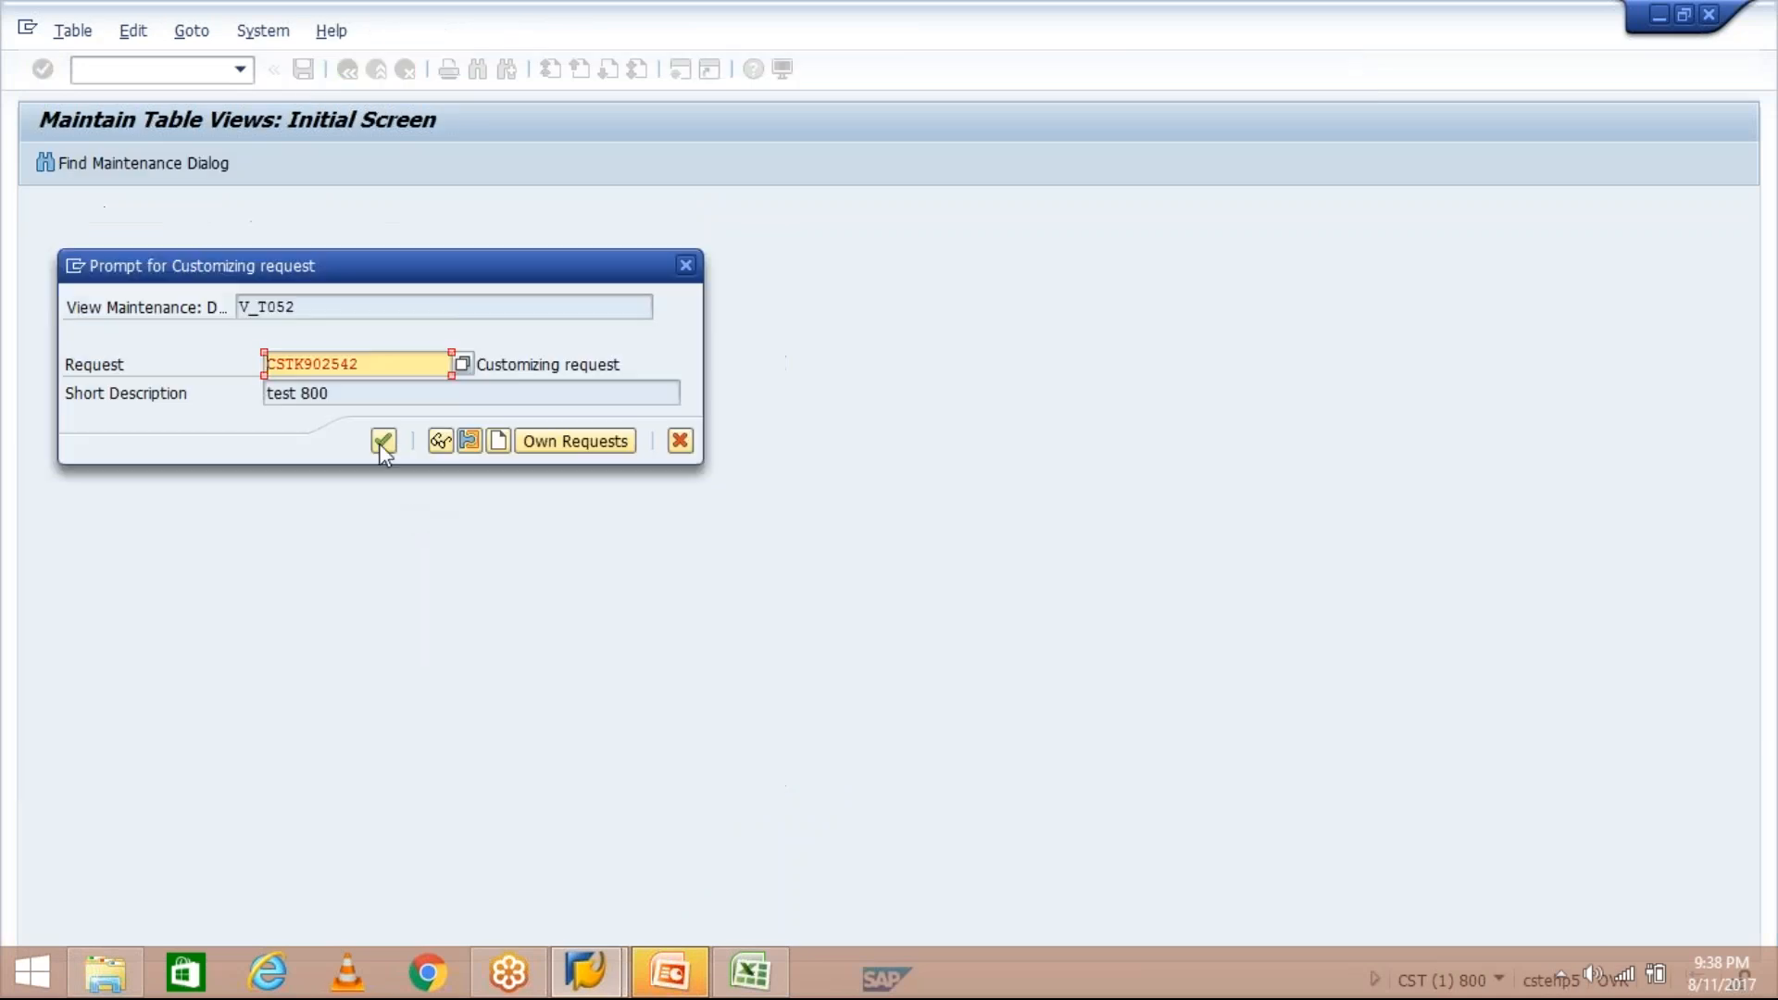
pyautogui.click(381, 441)
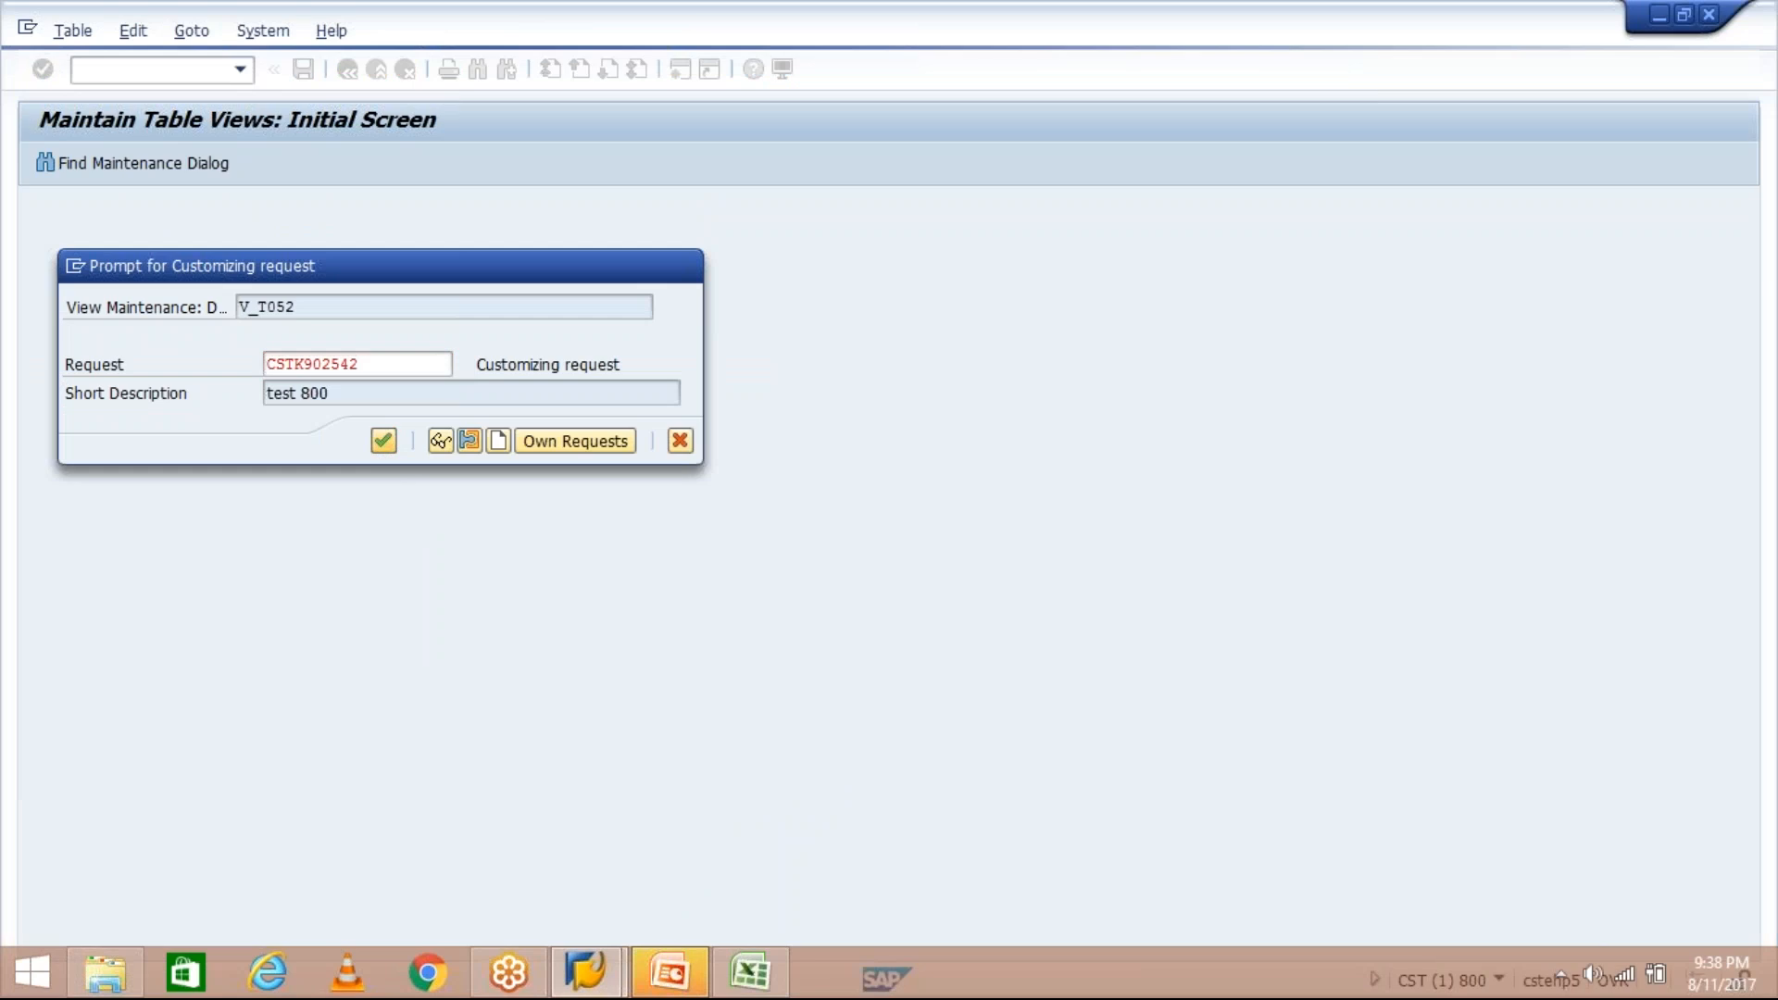
pyautogui.press('Return')
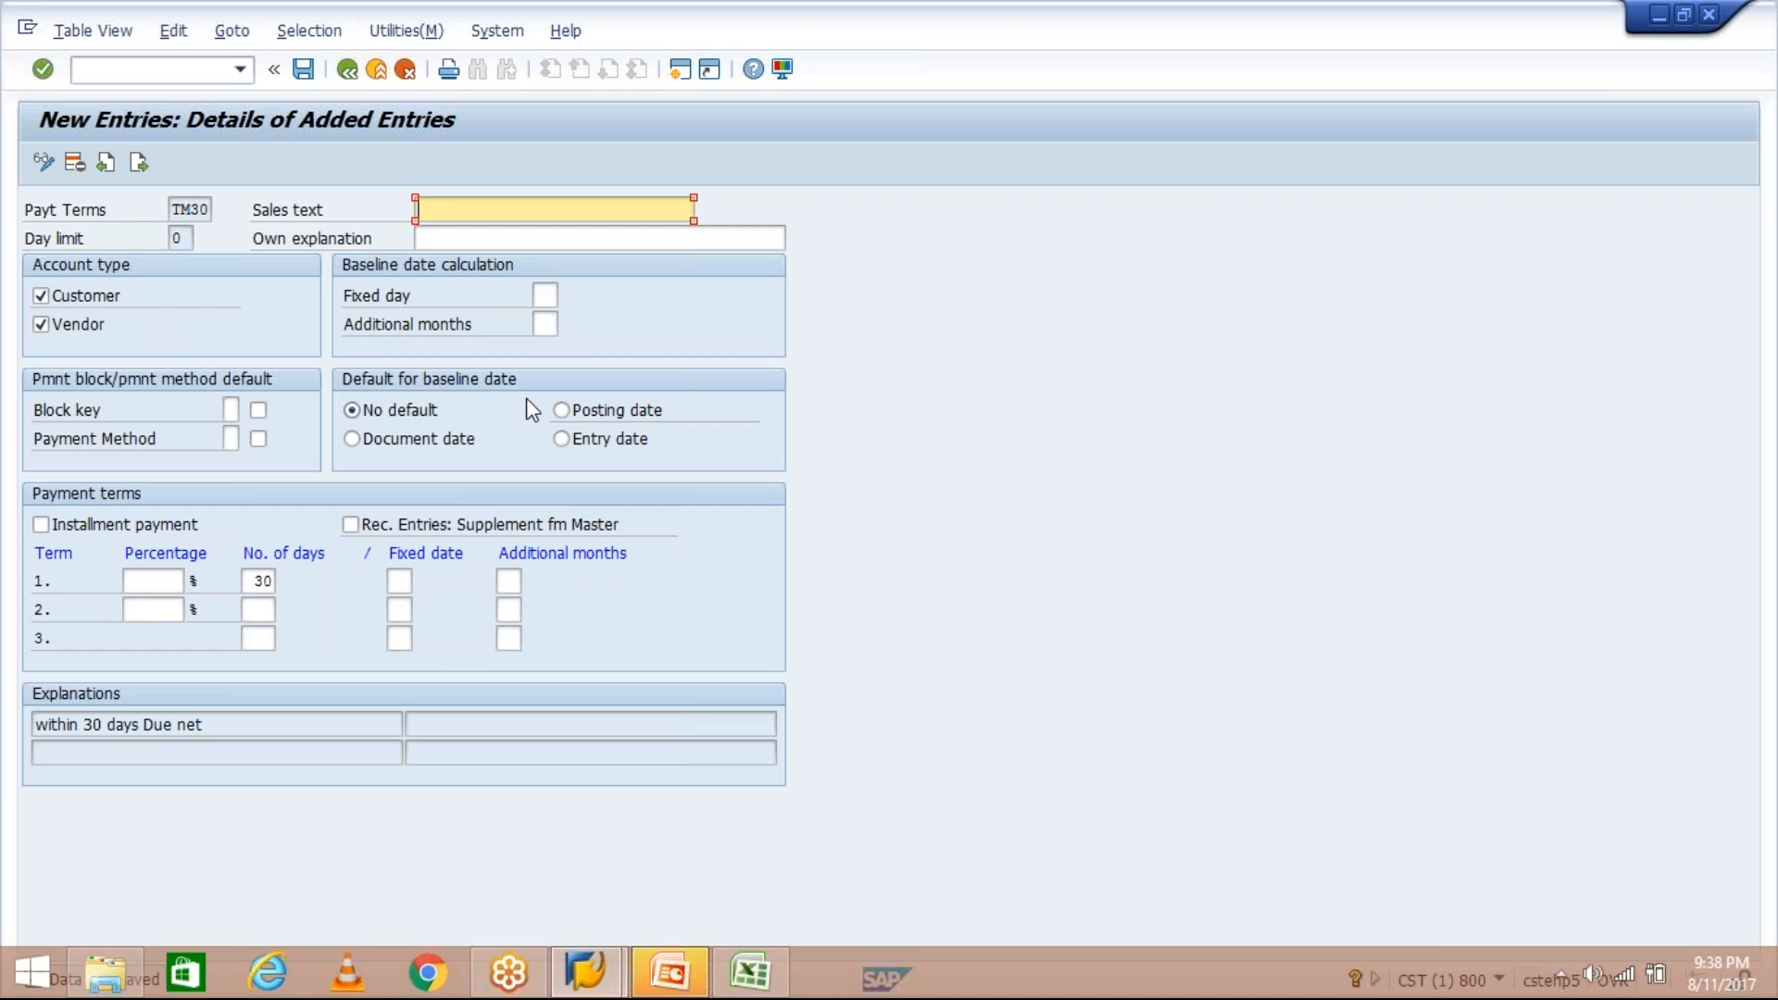
# Open a new SAP session and start transaction FB60 for entering a vendor invoice
pyautogui.click(681, 69)
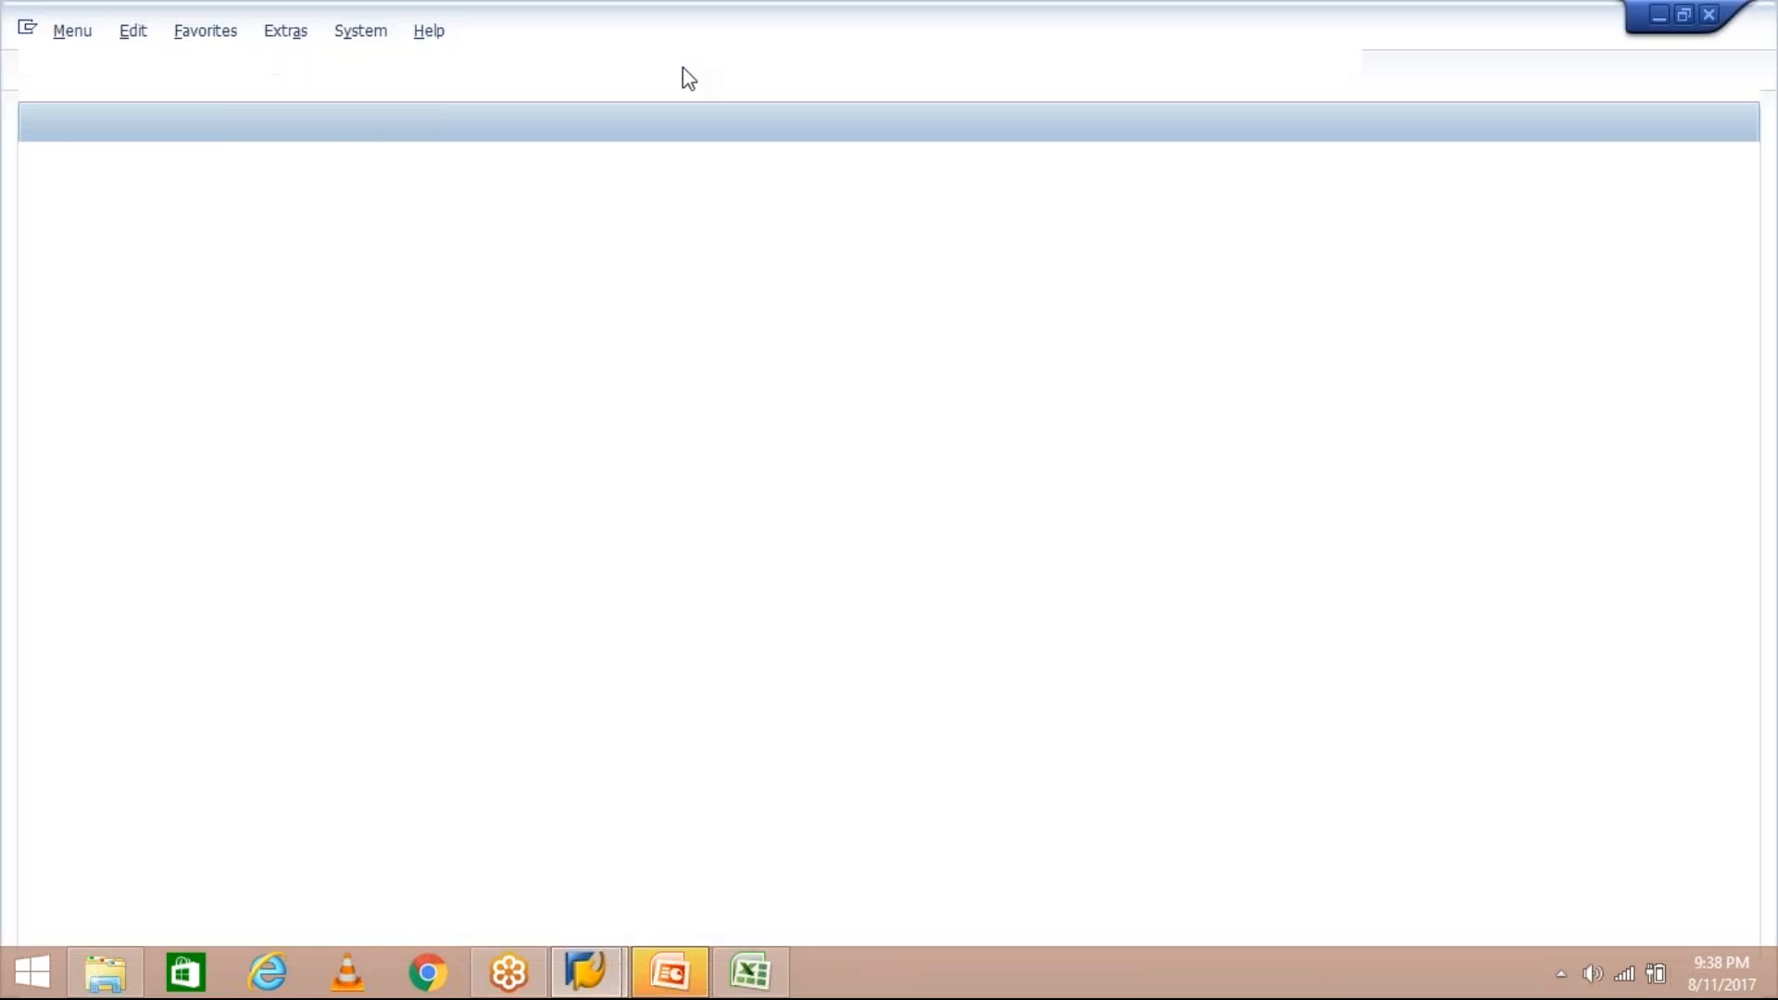
pyautogui.write('D')
pyautogui.press('BackSpace')
pyautogui.write('F')
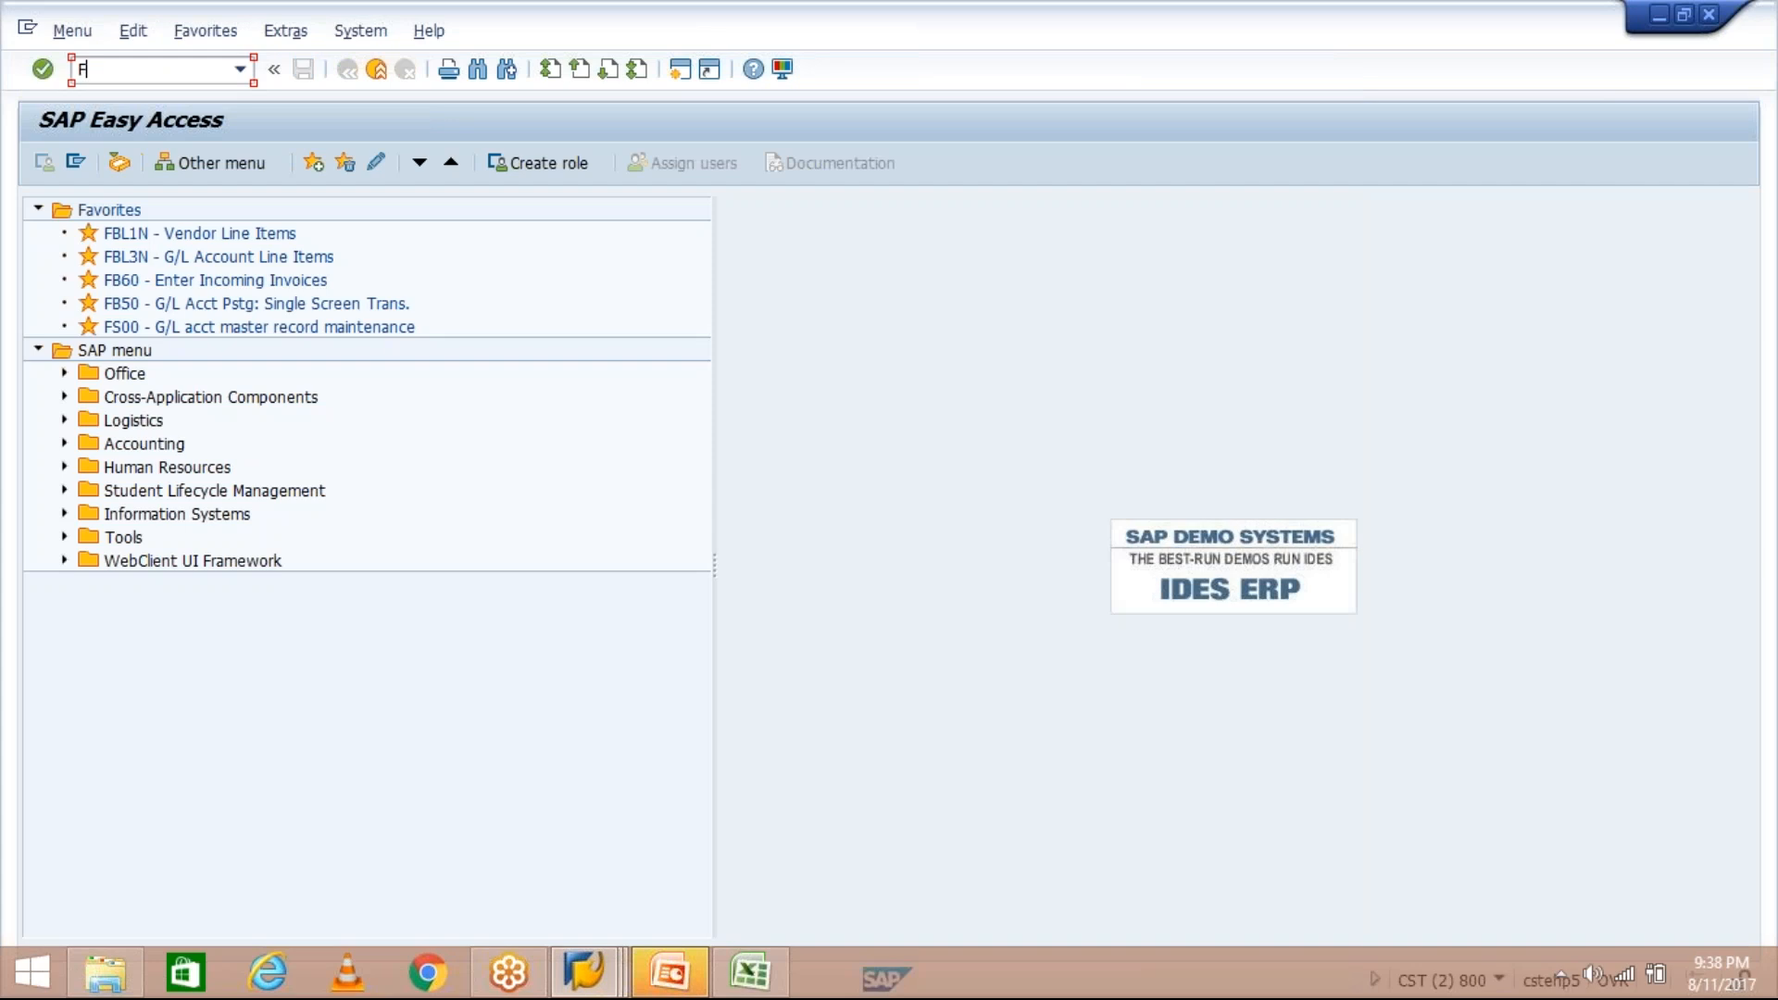
pyautogui.write('B60')
pyautogui.press('Return')
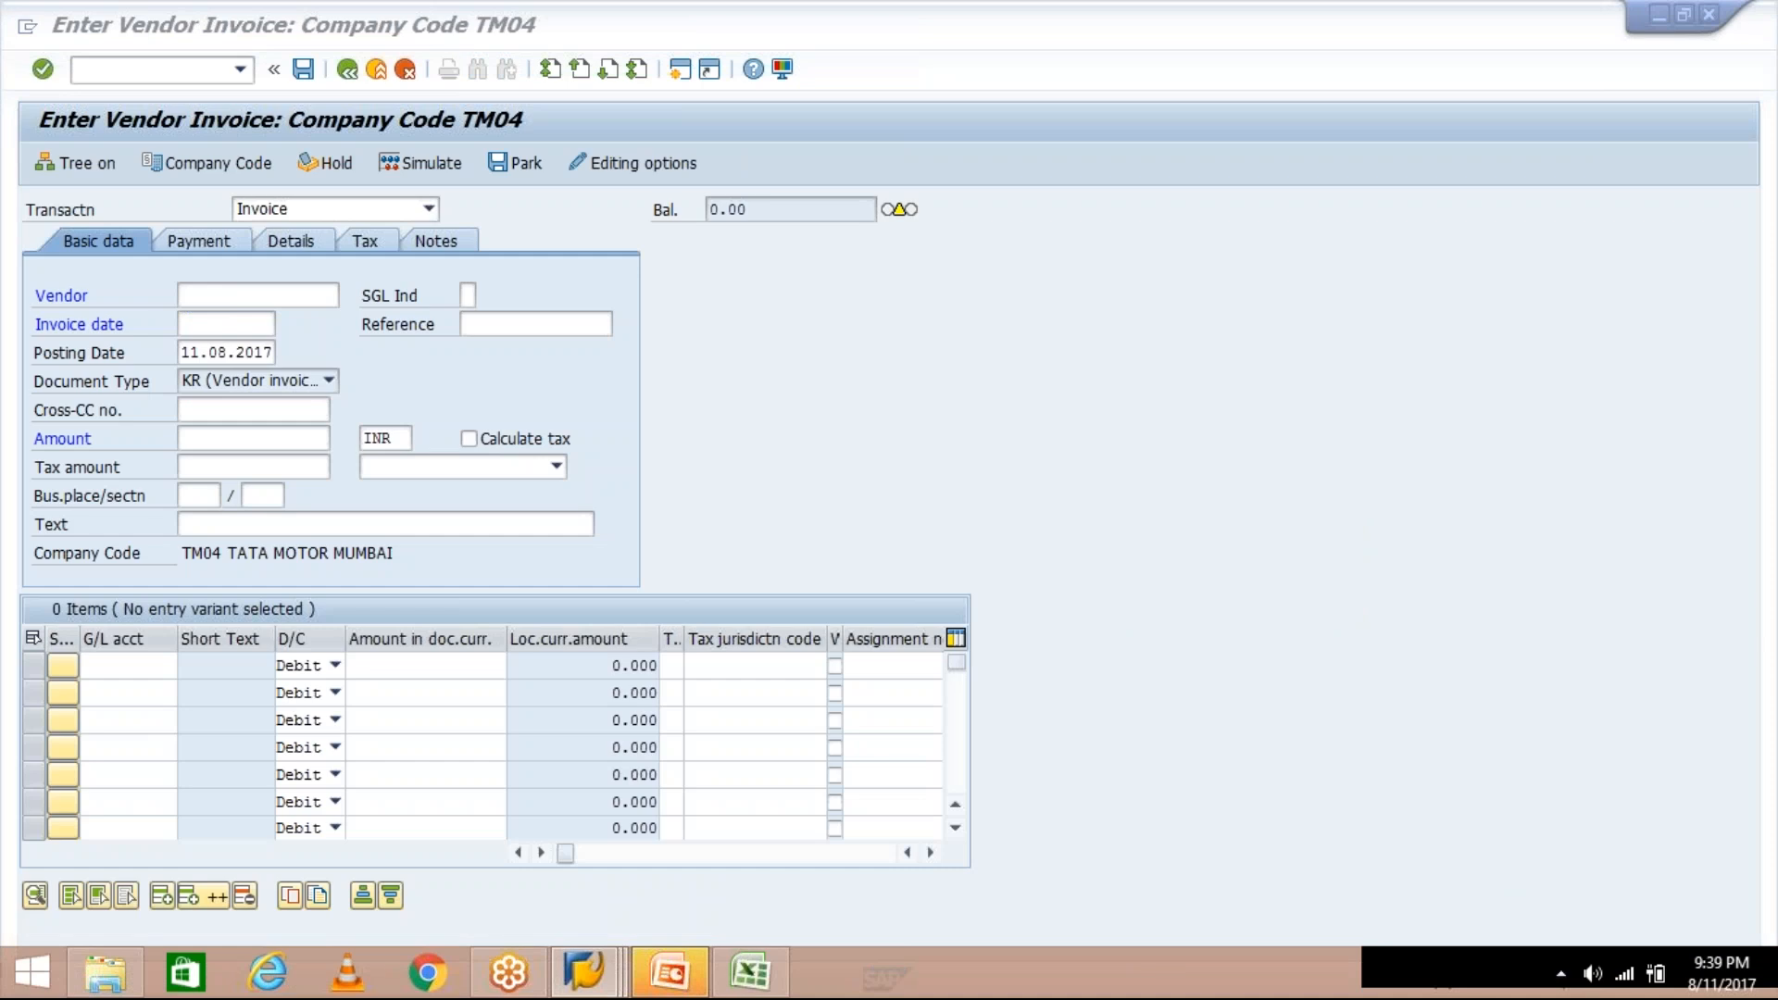
# Compare the invoice date and posting date fields and enter 07.08.2017 as the invoice date
pyautogui.click(194, 319)
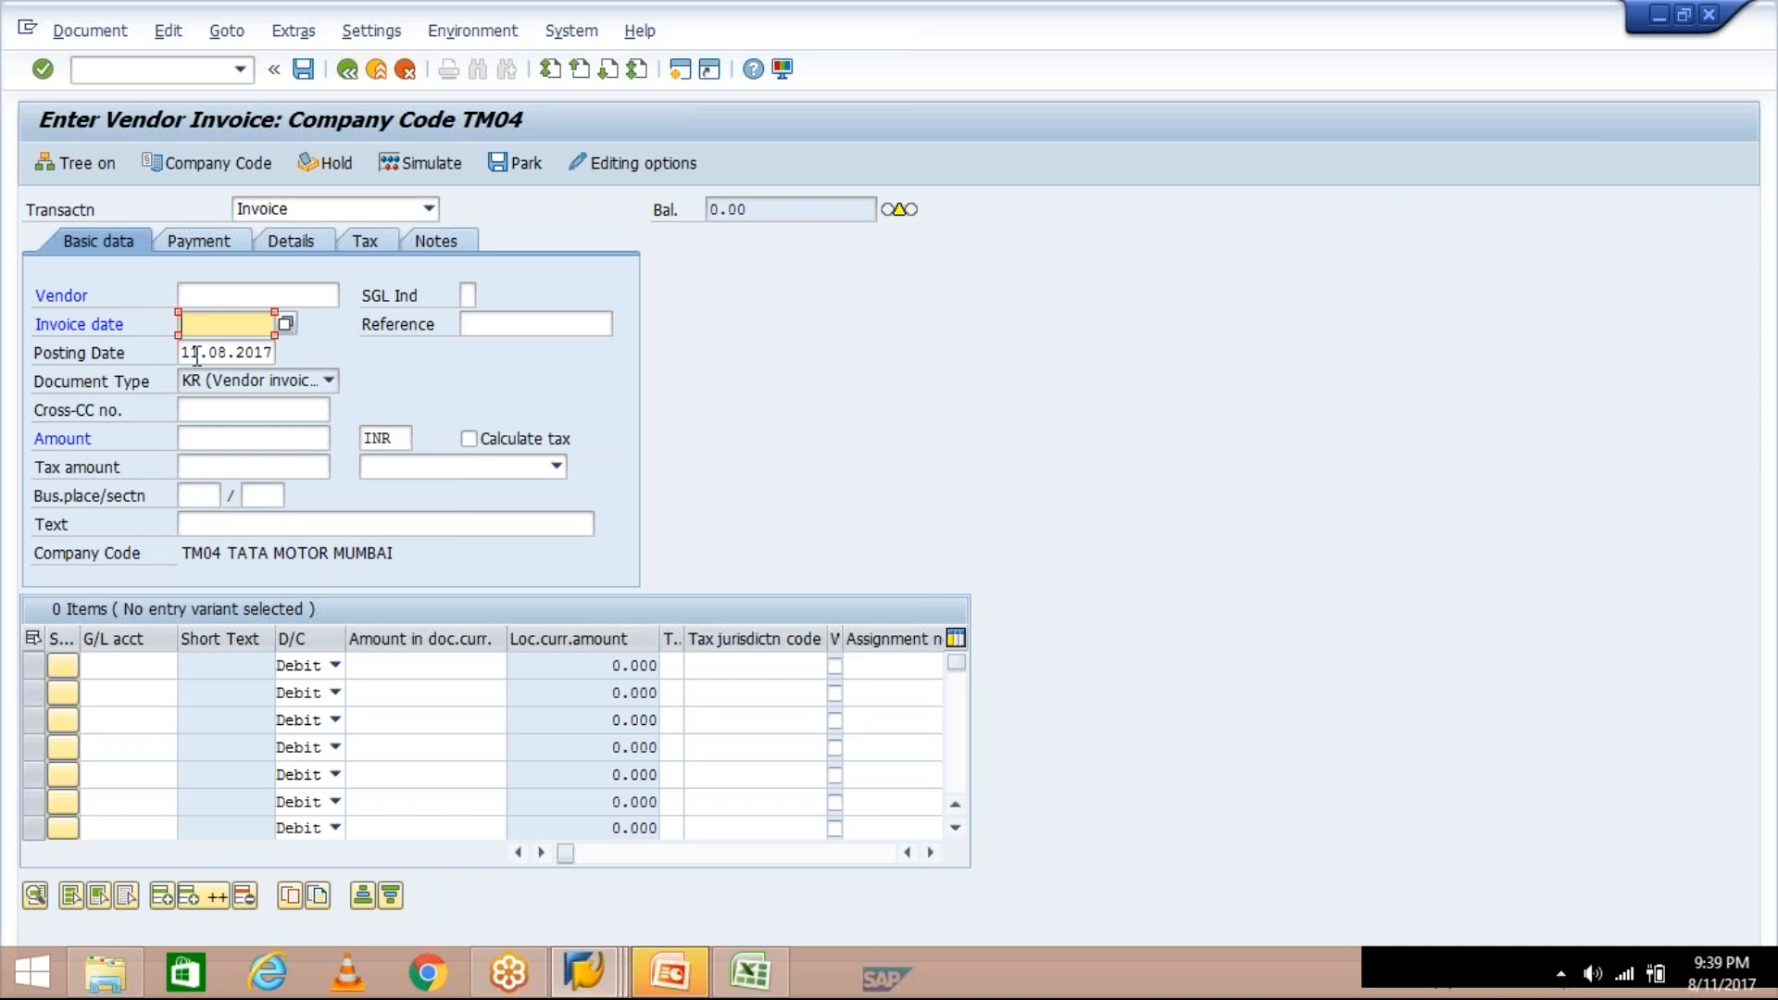
pyautogui.click(187, 349)
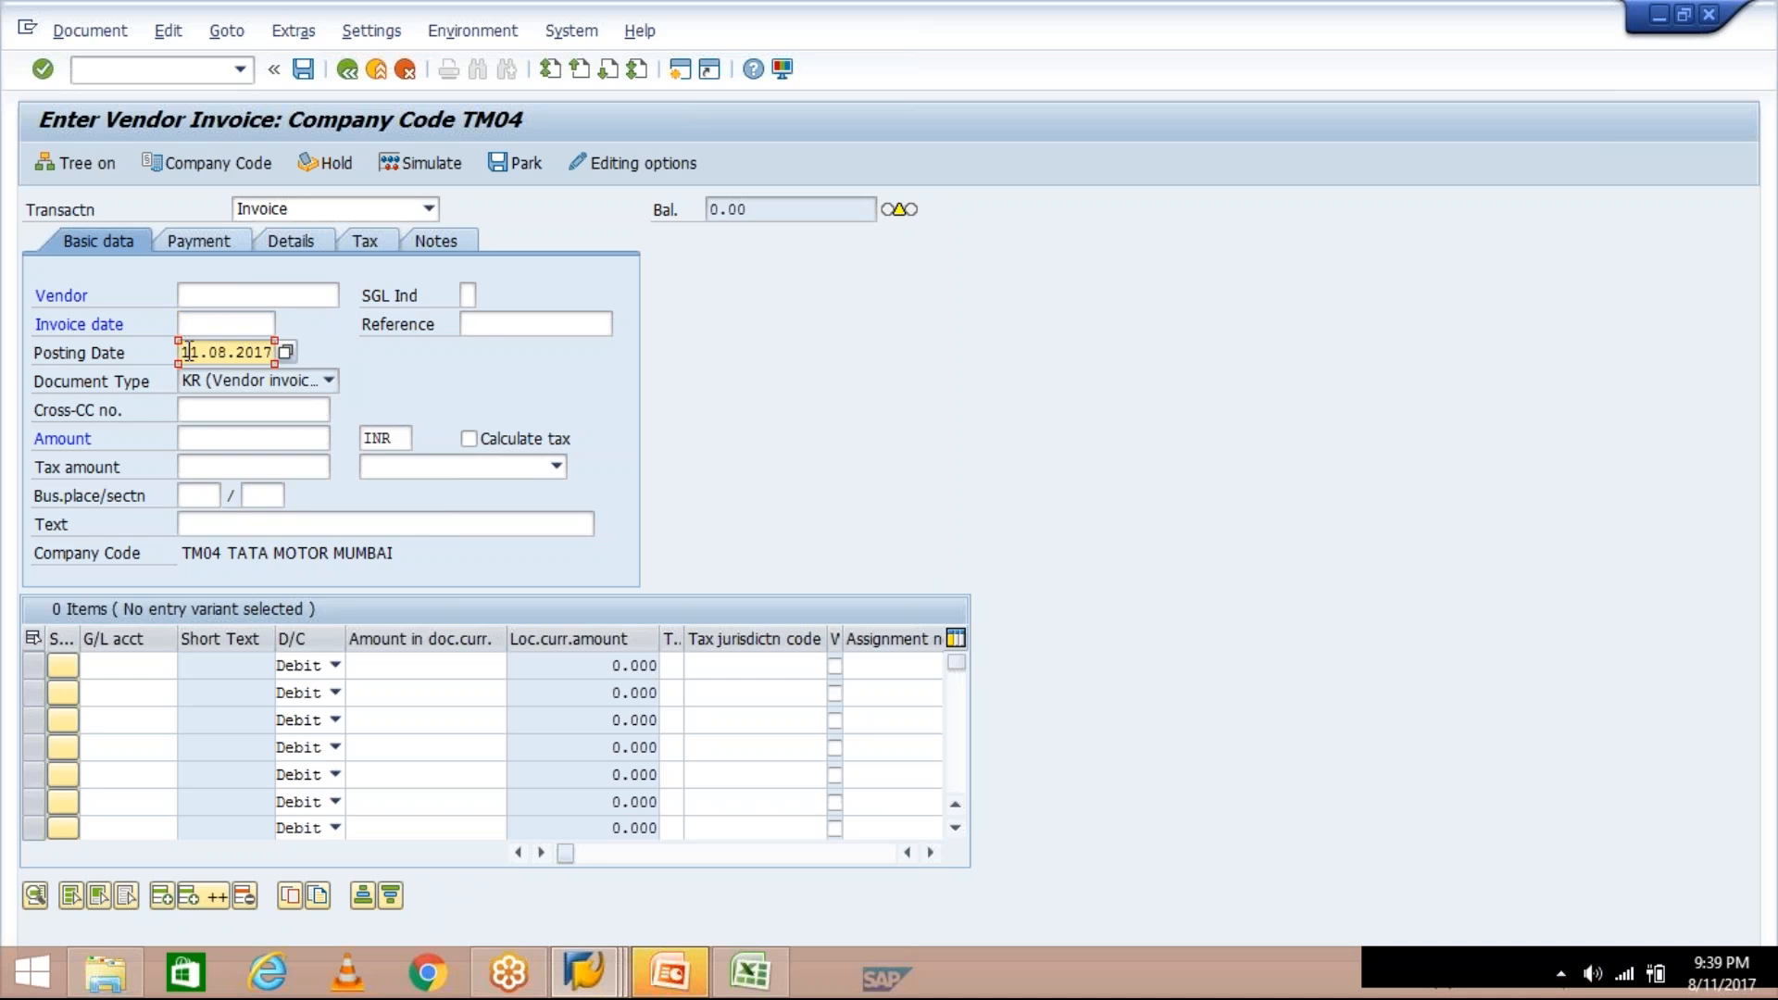
pyautogui.moveTo(186, 352); pyautogui.dragTo(274, 351)
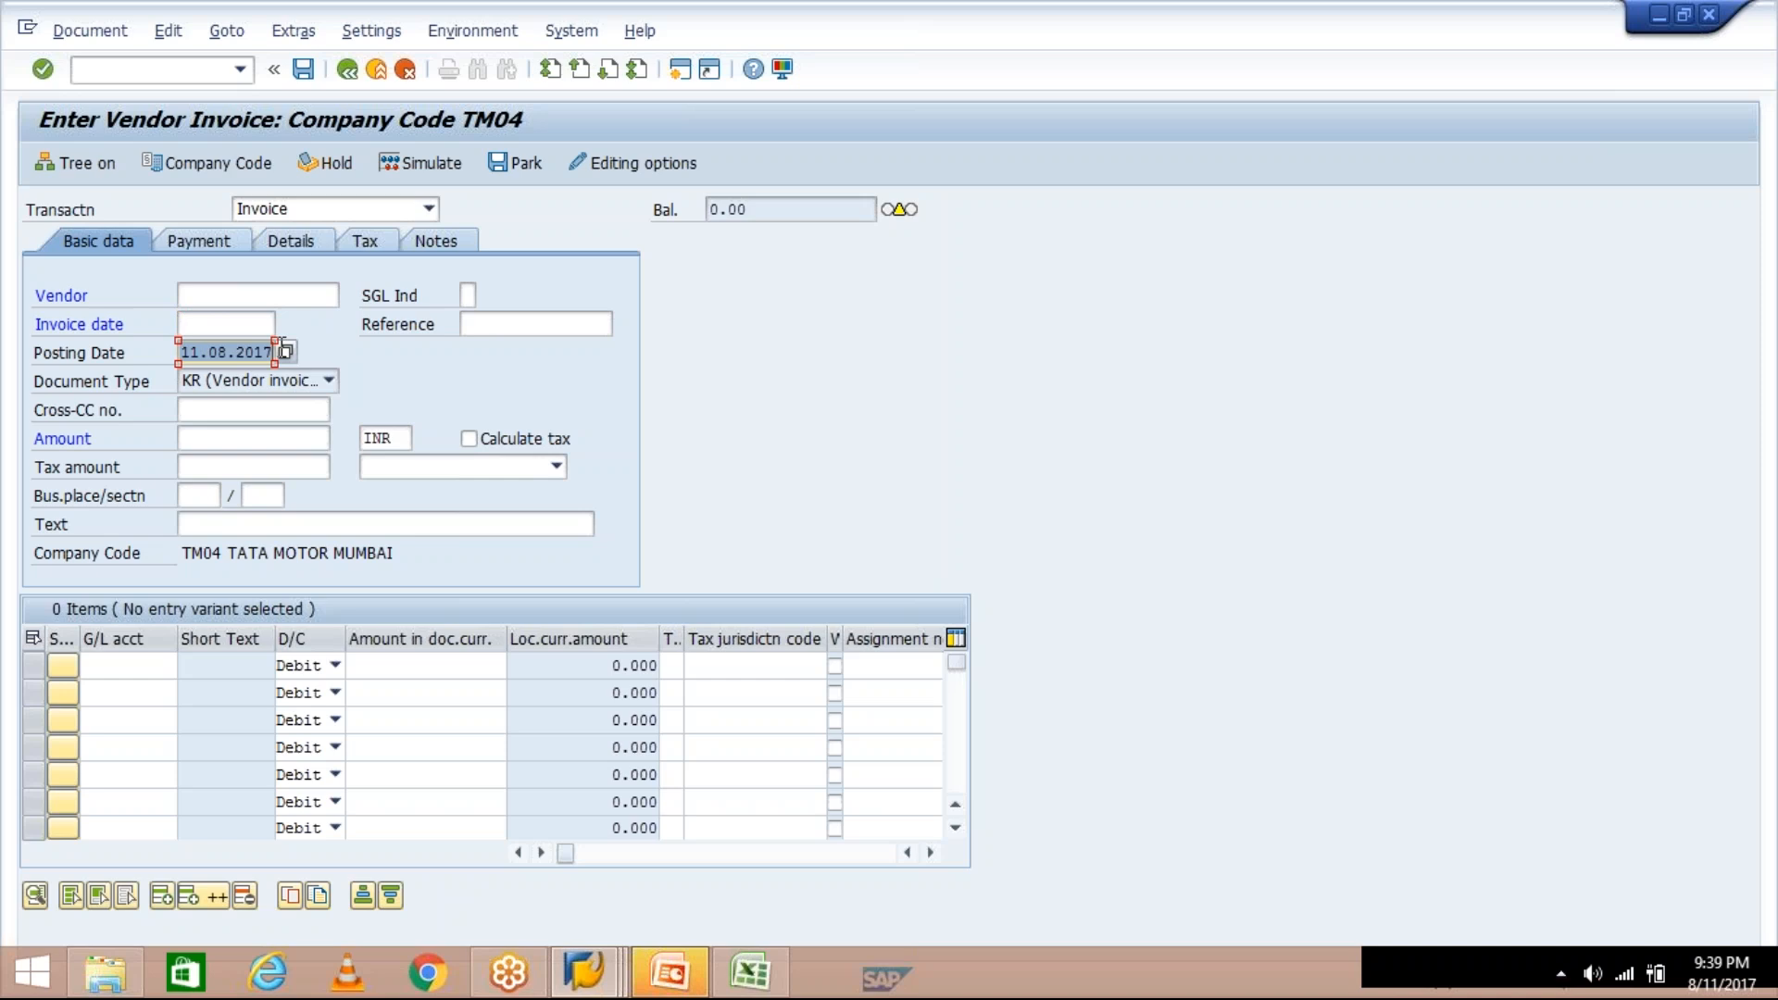
pyautogui.click(206, 323)
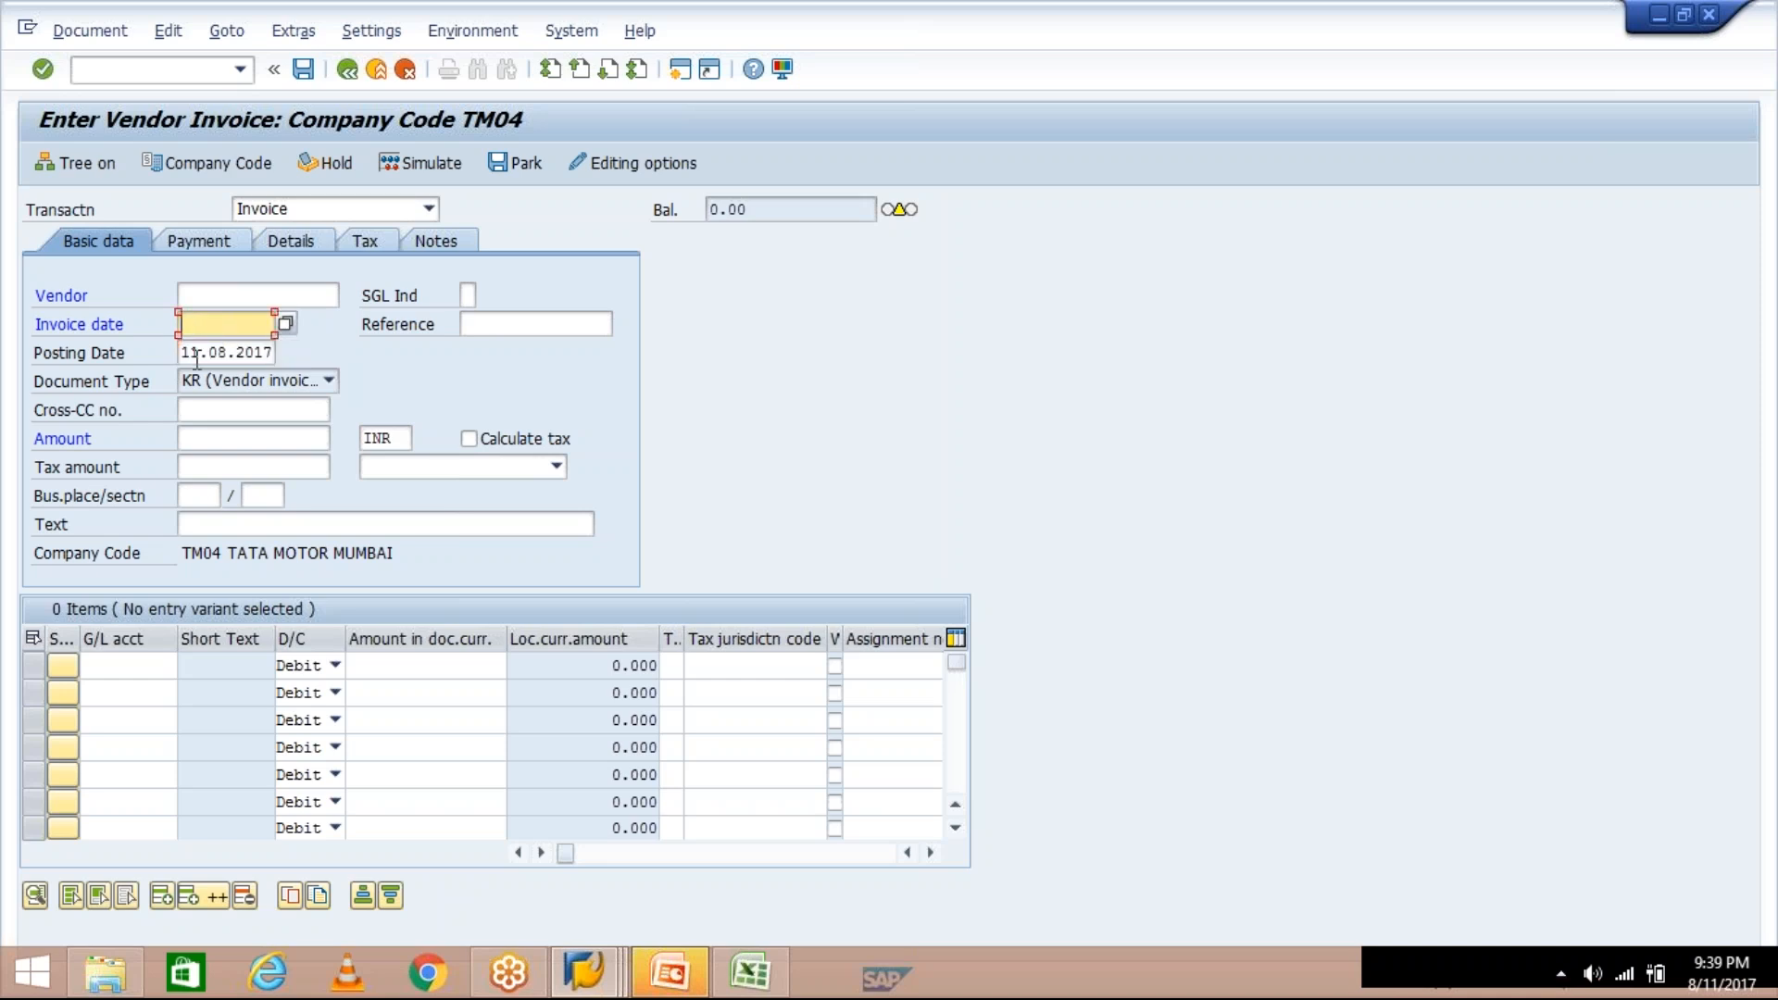
pyautogui.doubleClick(183, 354)
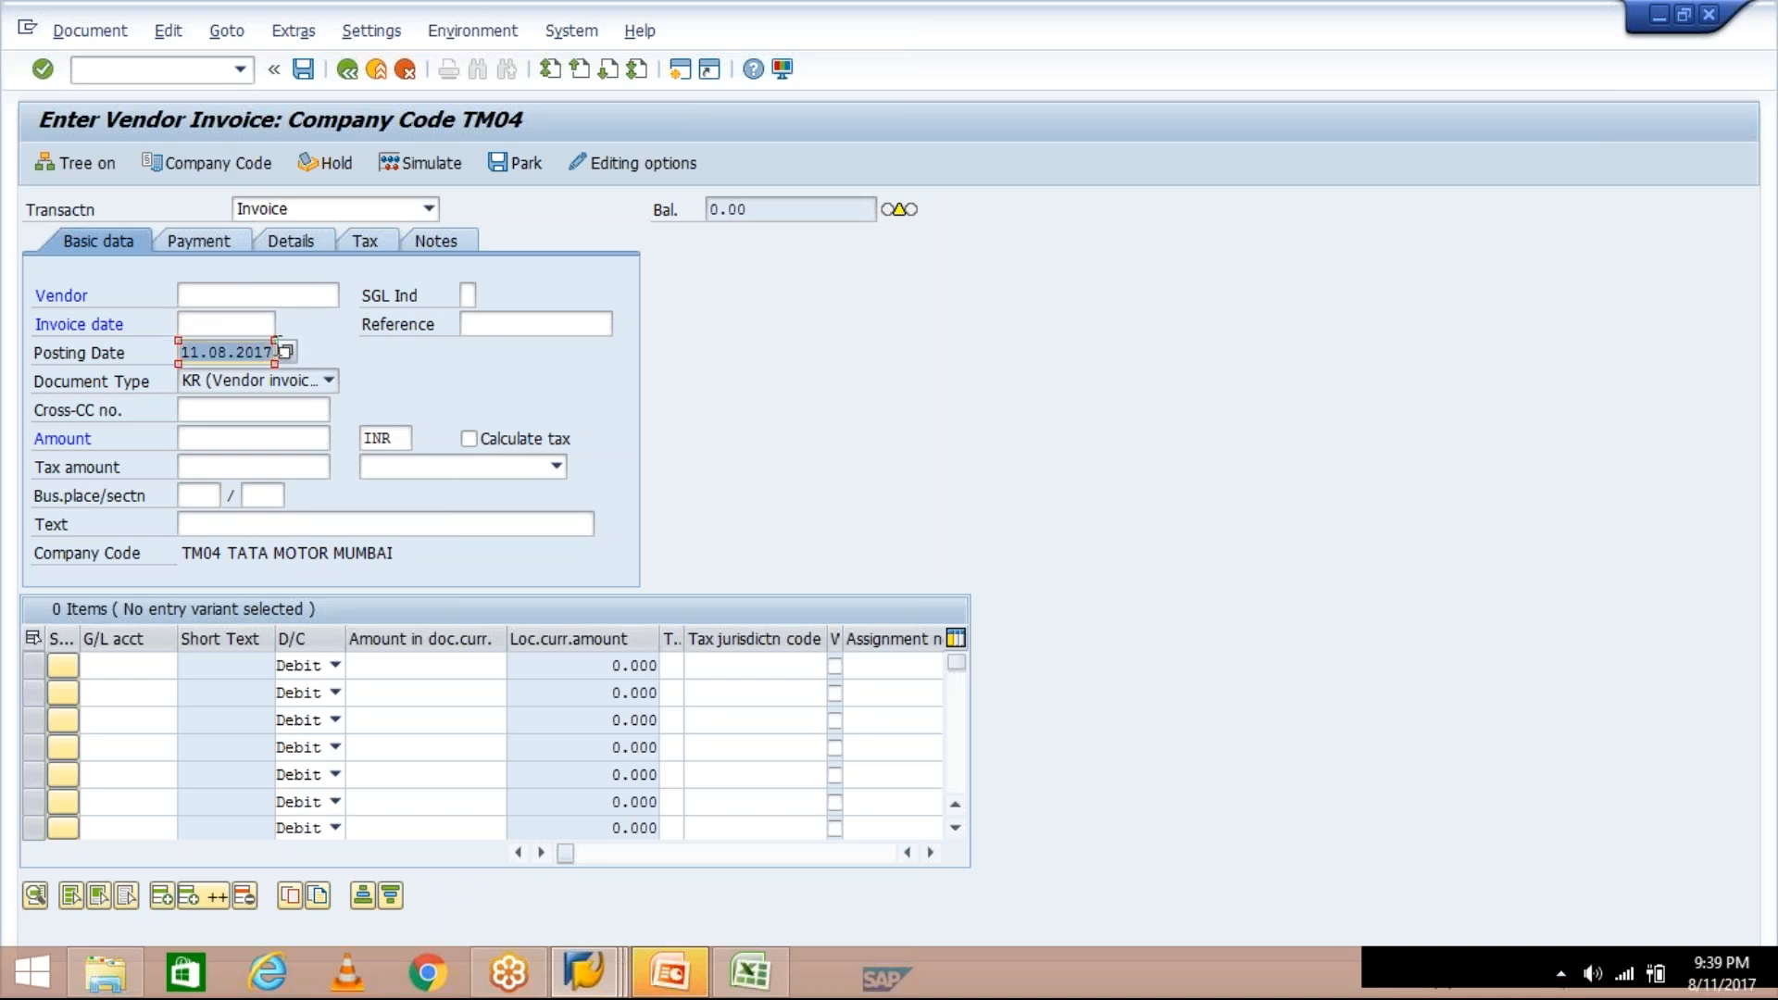
pyautogui.click(212, 327)
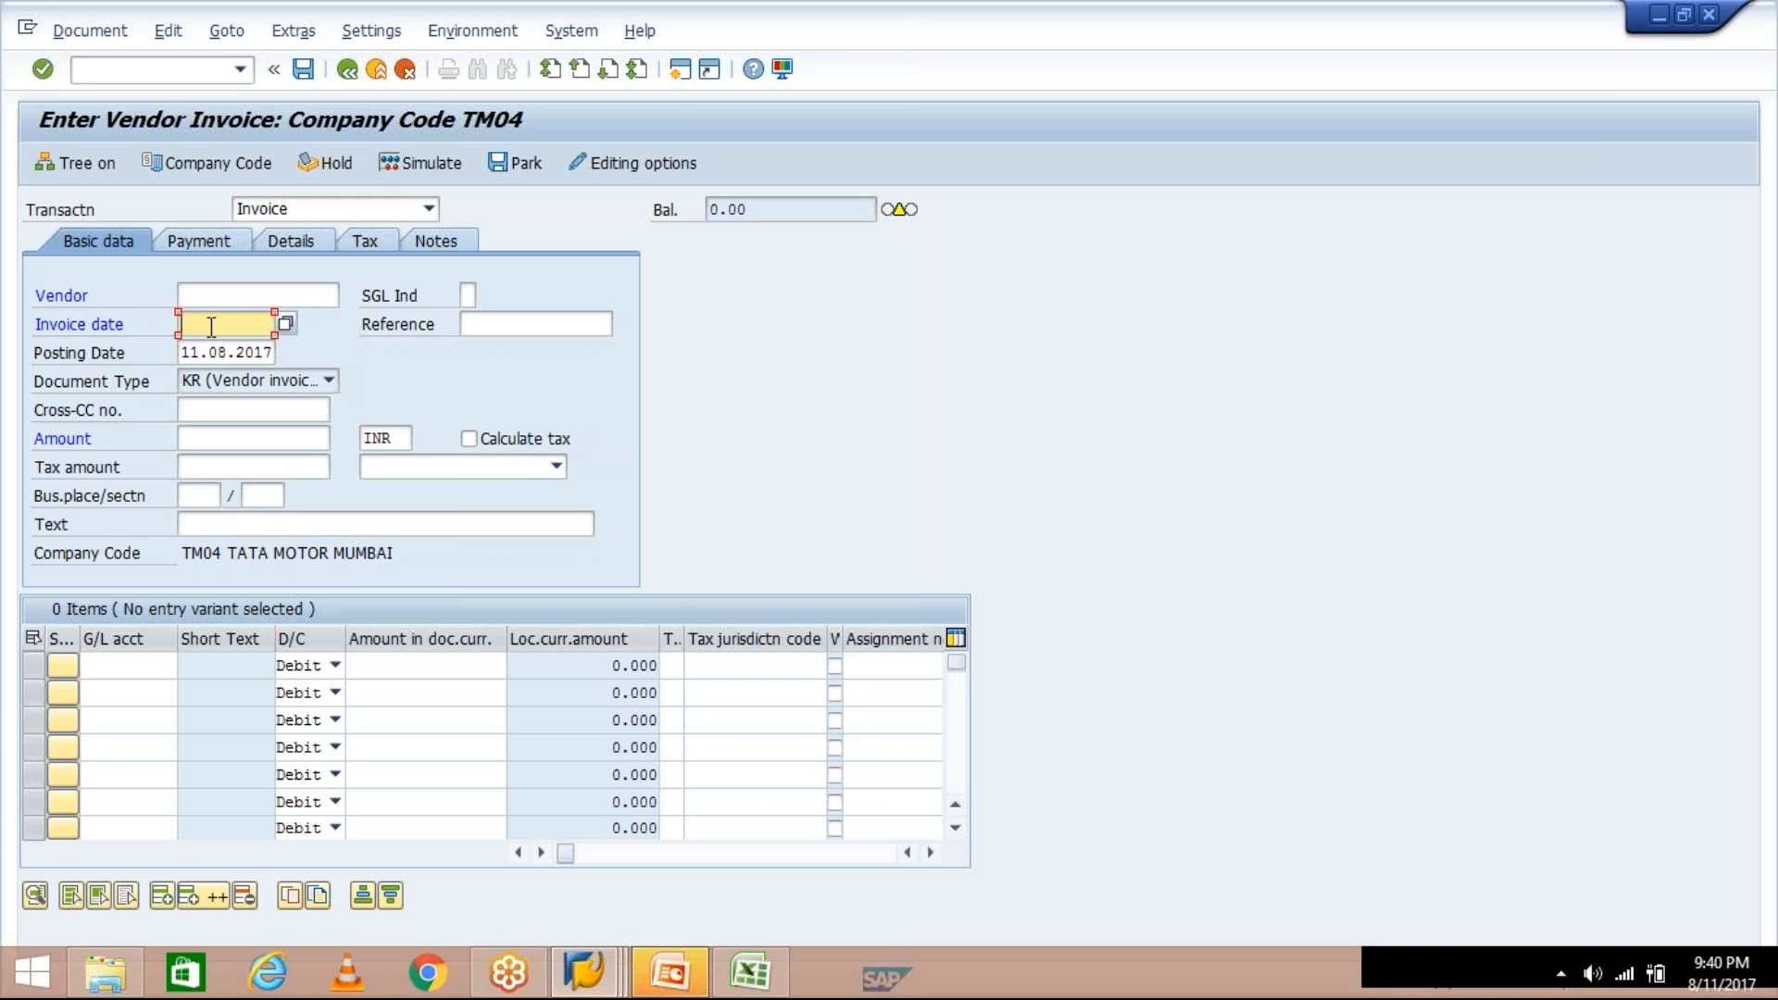
pyautogui.click(211, 326)
pyautogui.write('07.08.2017')
pyautogui.moveTo(182, 323); pyautogui.dragTo(276, 323)
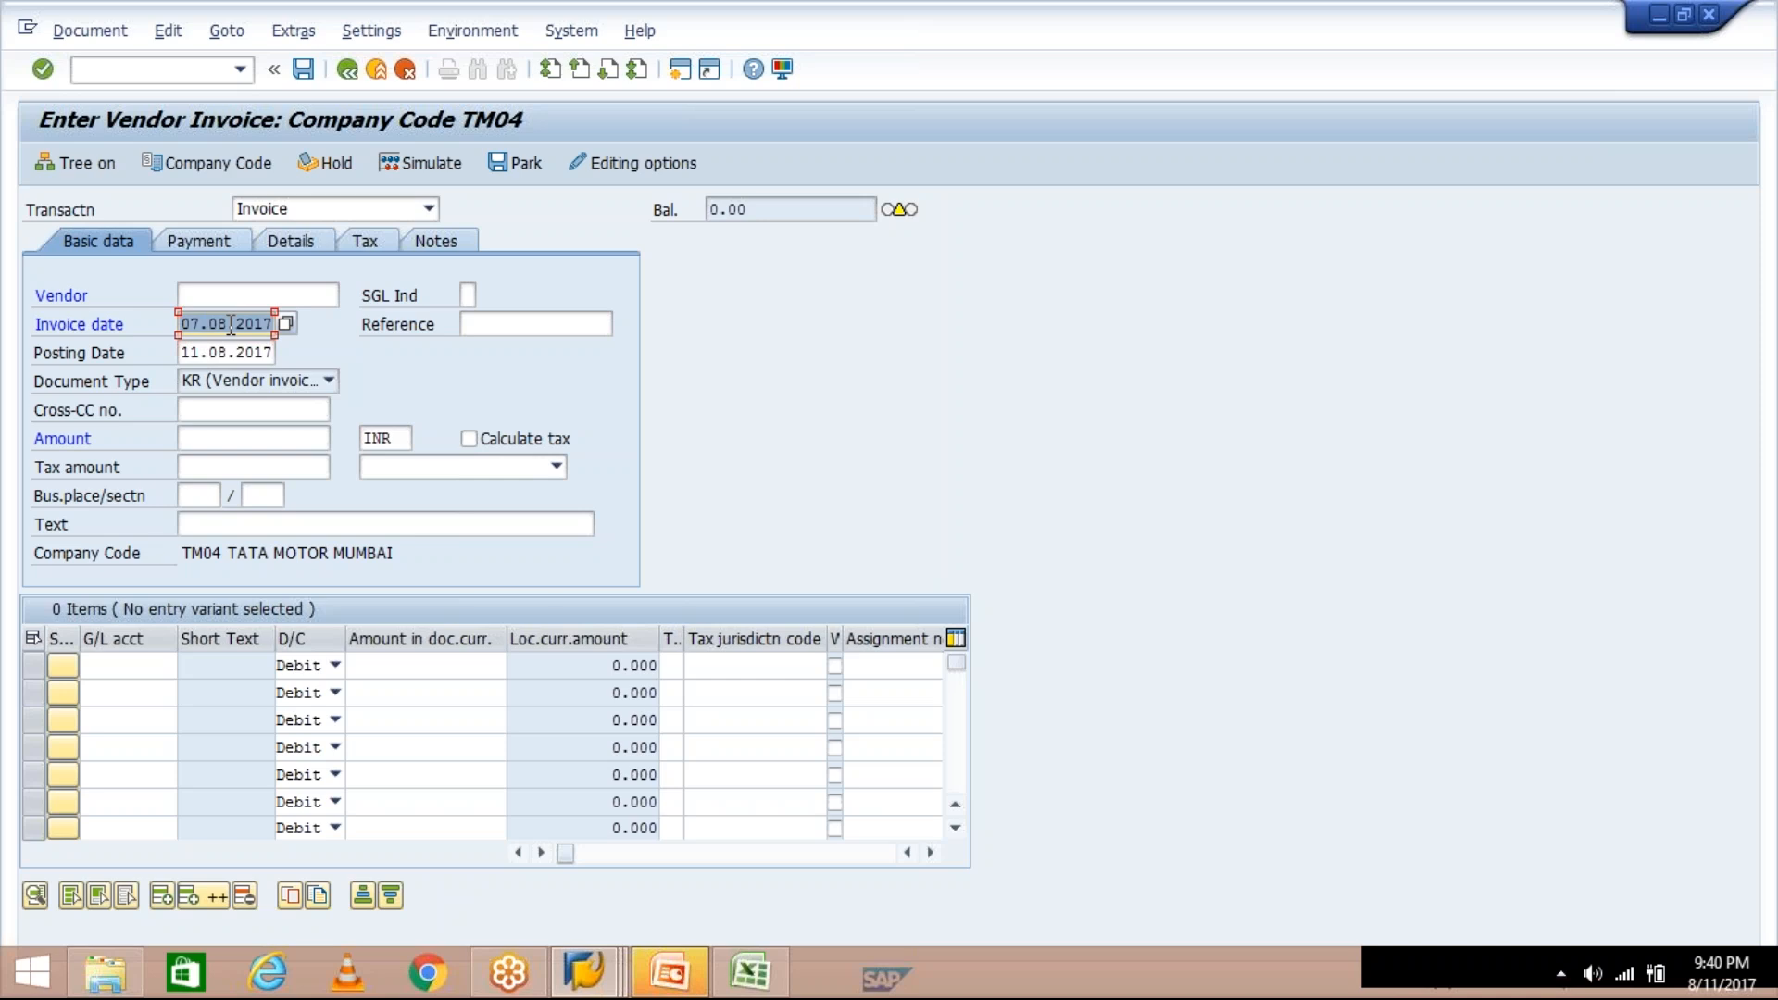
# Return to the TM30 payment terms entry and set the default for baseline date to Document date
pyautogui.moveTo(583, 974)
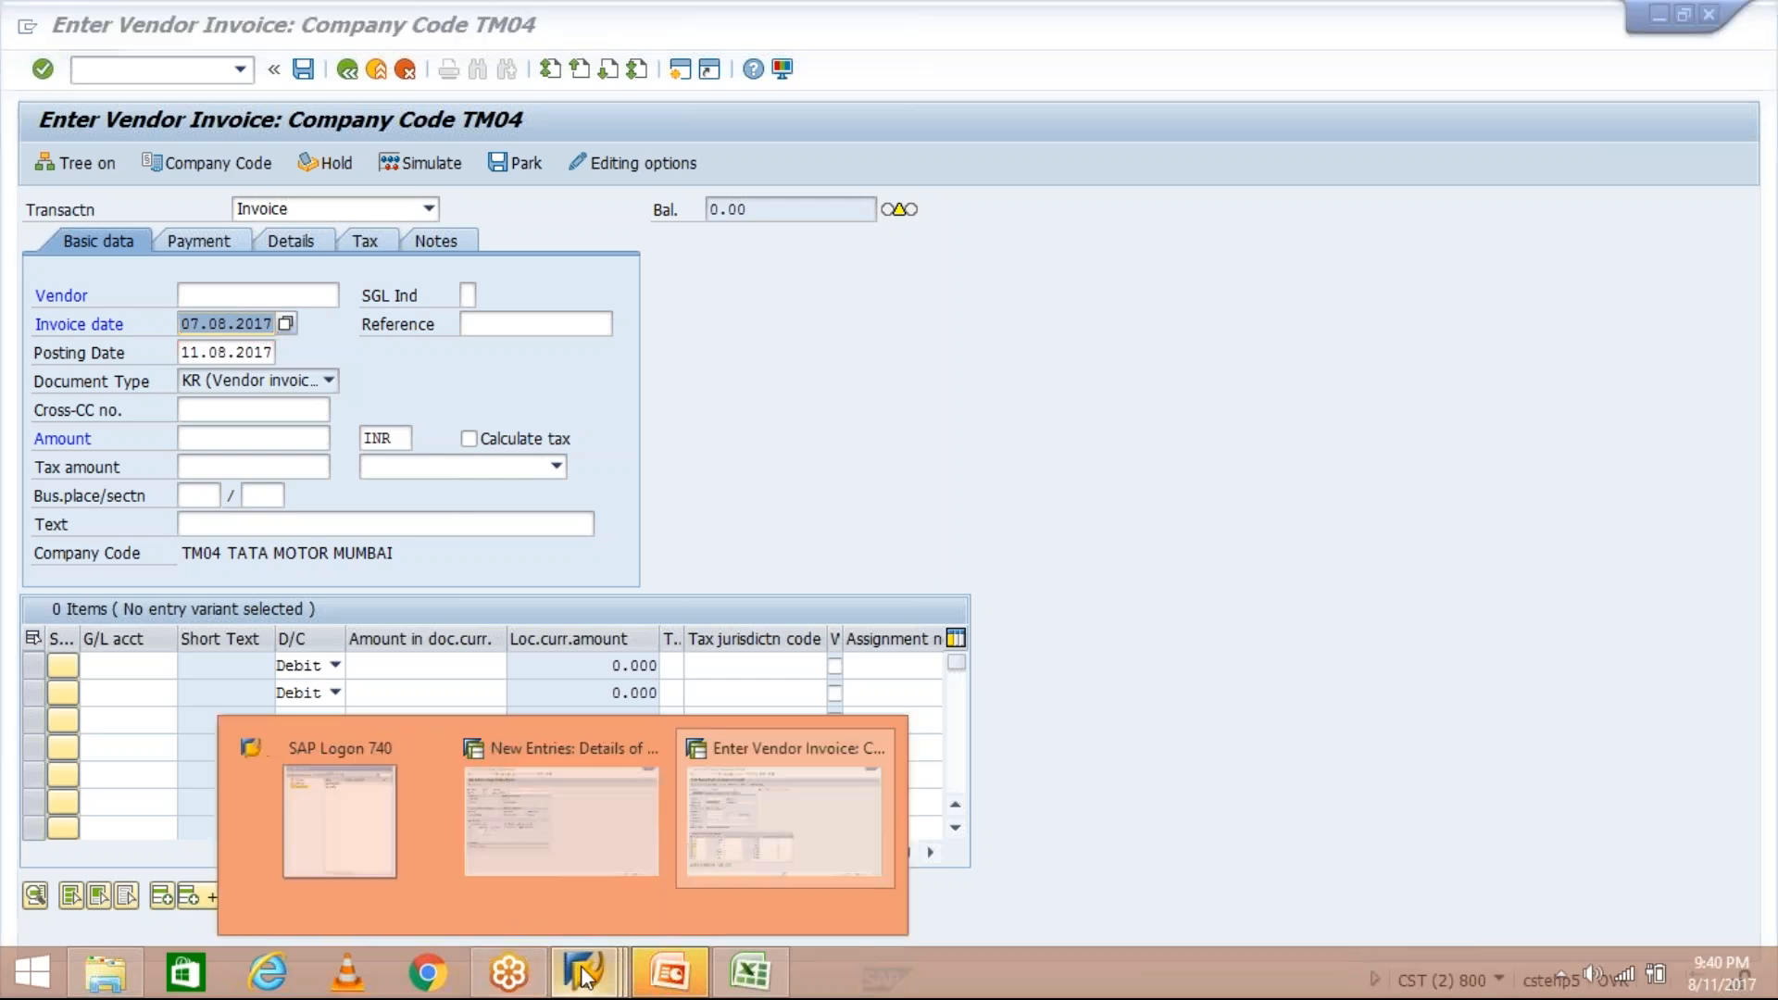
pyautogui.click(561, 820)
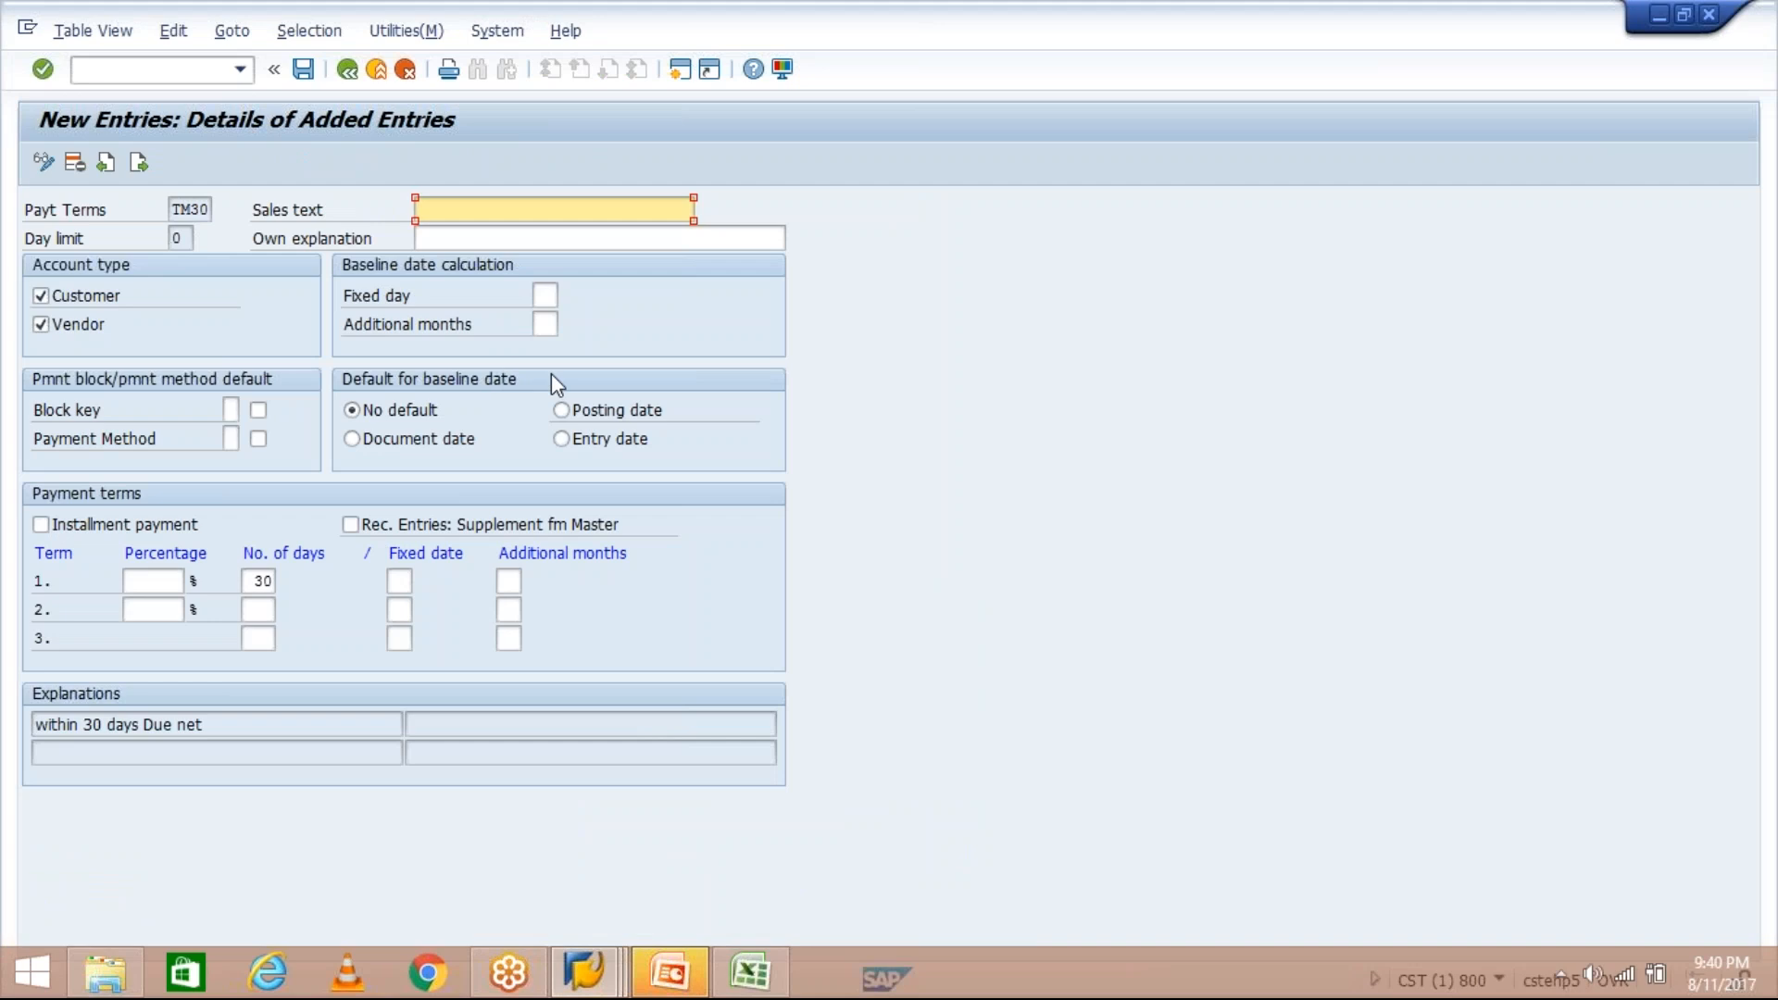
pyautogui.click(596, 408)
pyautogui.click(363, 437)
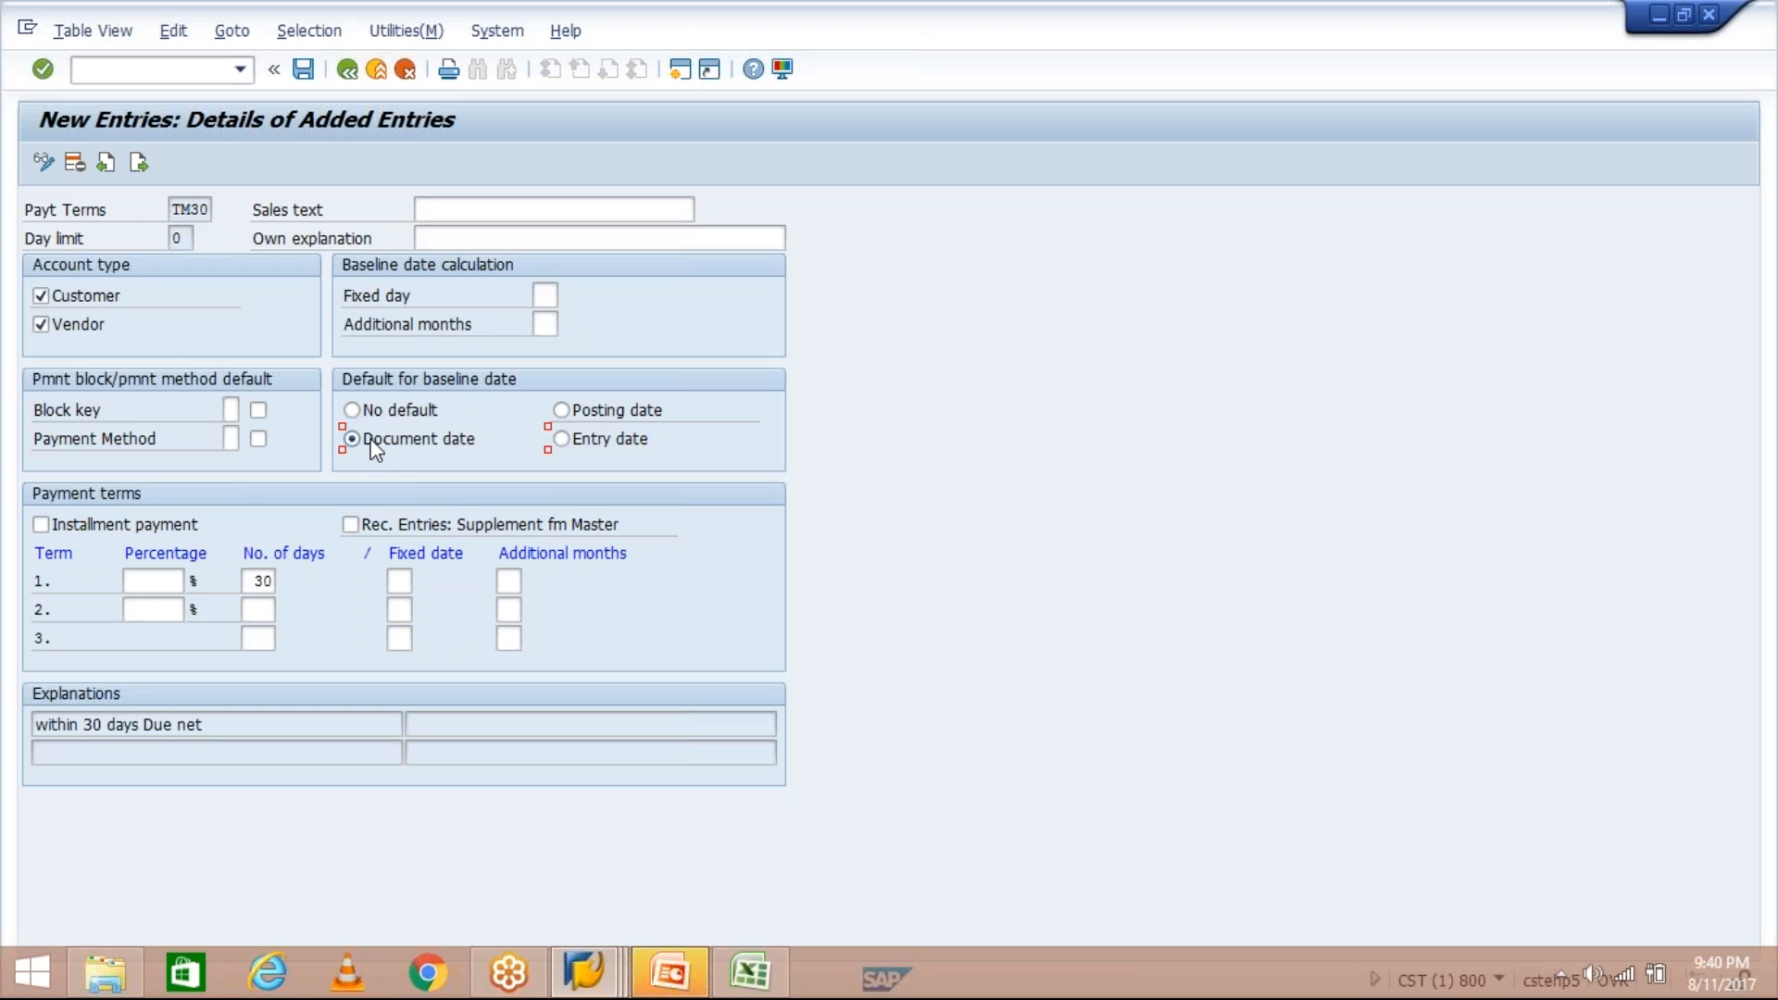
pyautogui.click(598, 445)
pyautogui.click(431, 437)
pyautogui.click(636, 411)
pyautogui.click(532, 449)
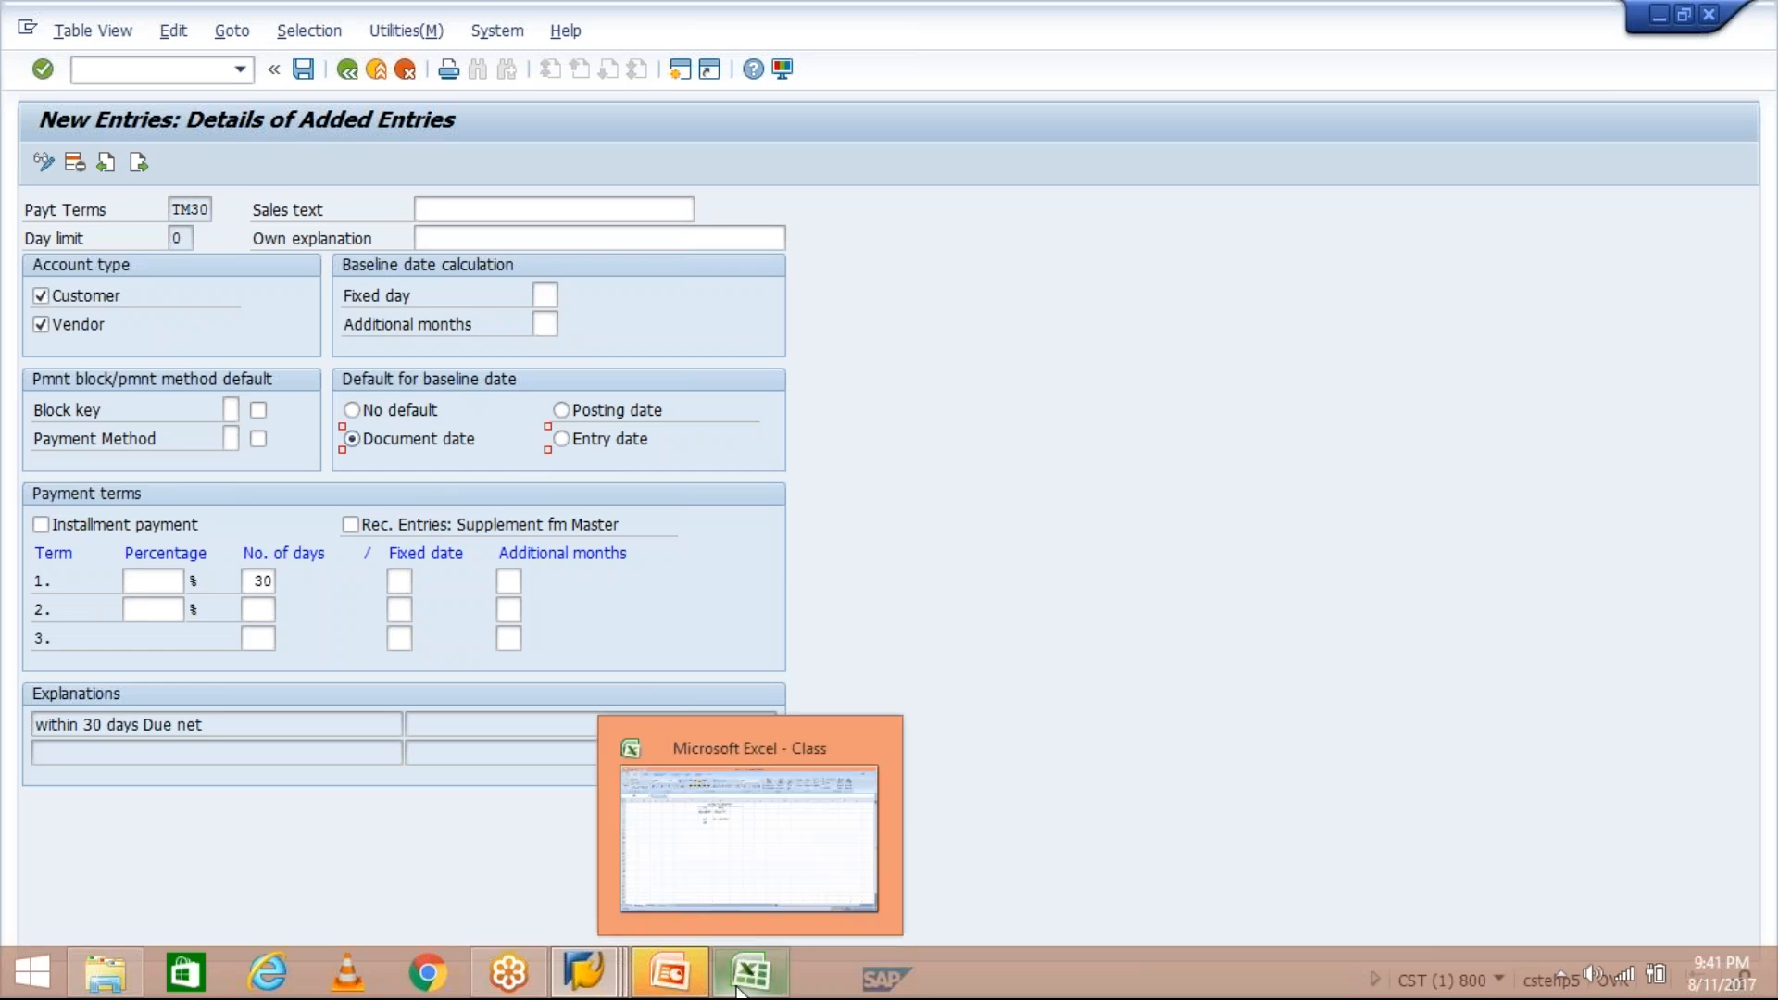
# Switch to the Excel sheet and enter the label ED in cell G7, below PD
pyautogui.click(748, 973)
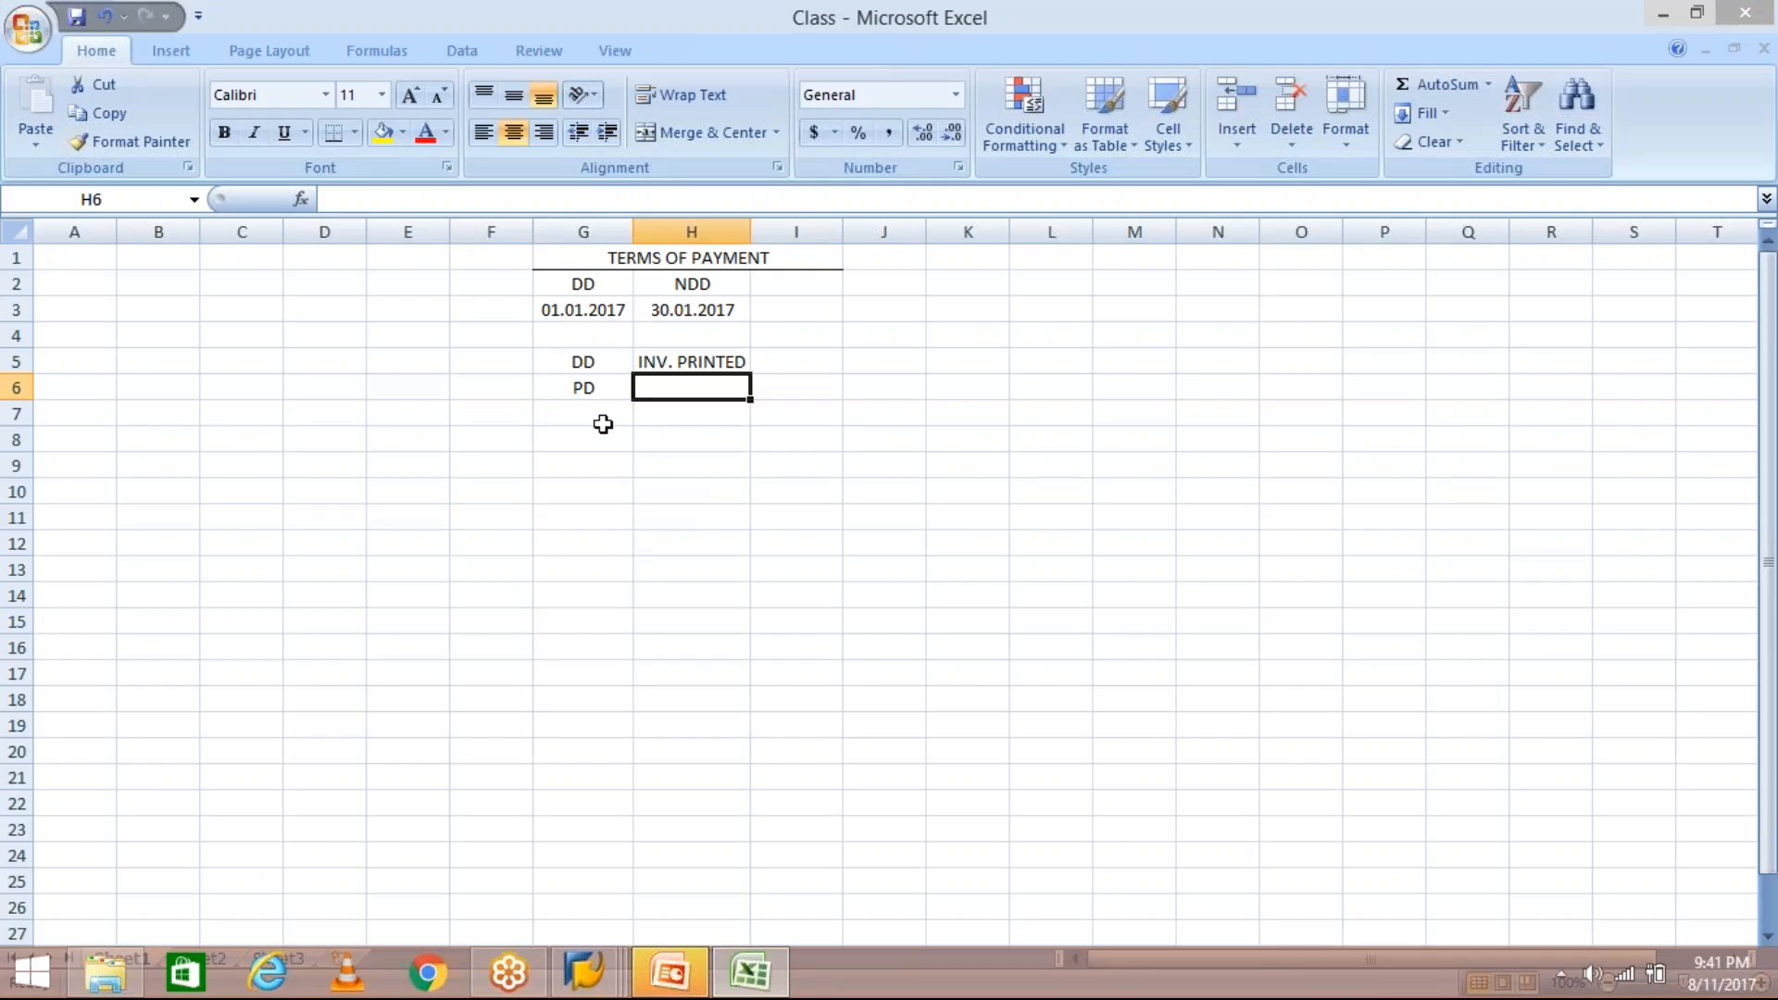
pyautogui.click(589, 412)
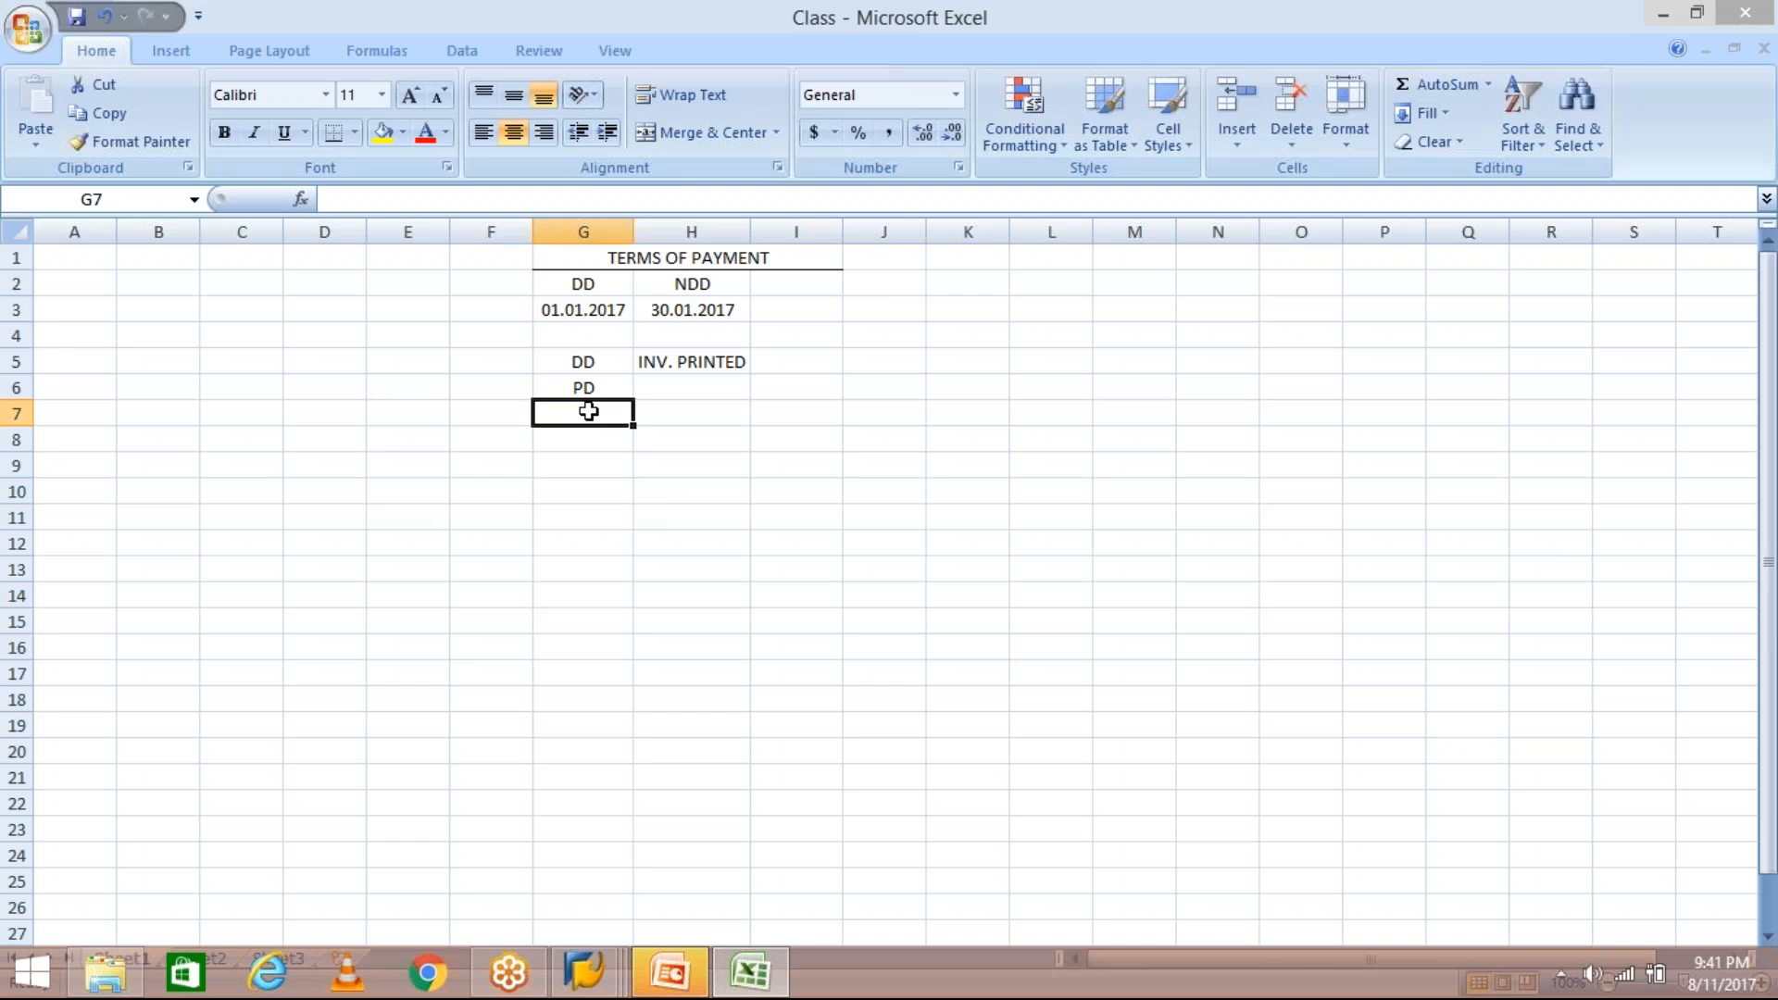
pyautogui.write('ED')
pyautogui.press('Return')
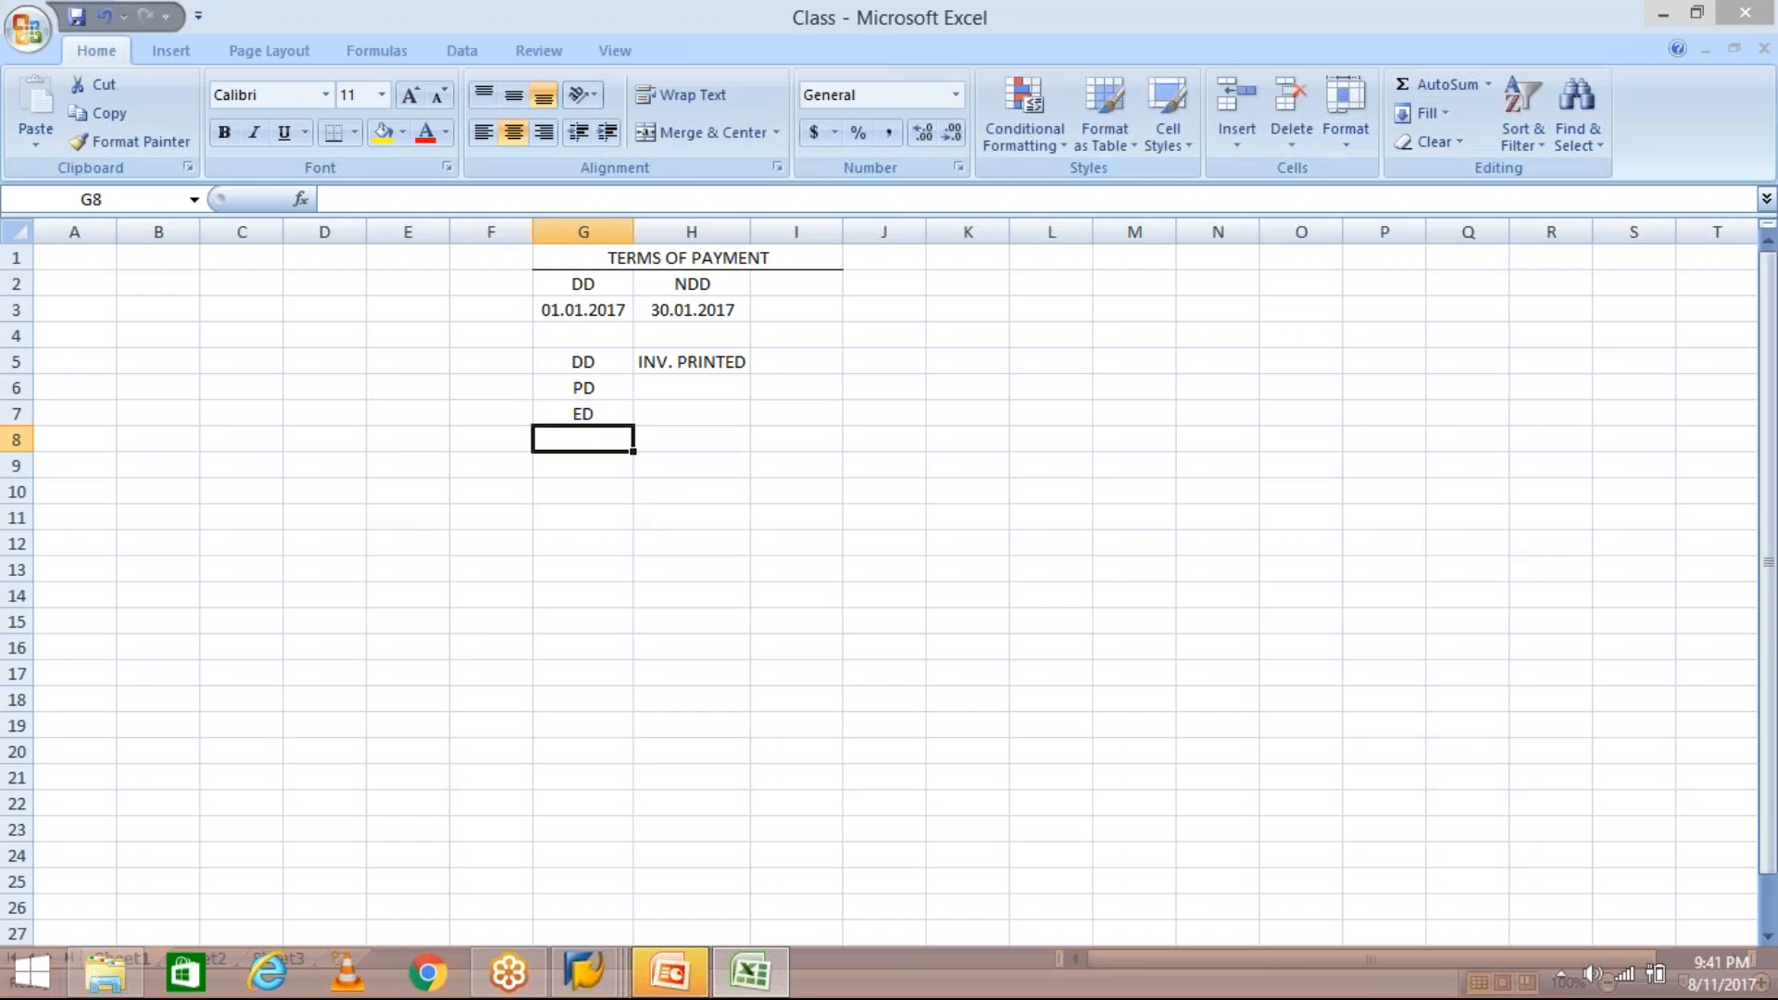
# Replace the content of cell H5 beside DD with the document date 01.07.2017
pyautogui.click(700, 364)
pyautogui.press('Delete')
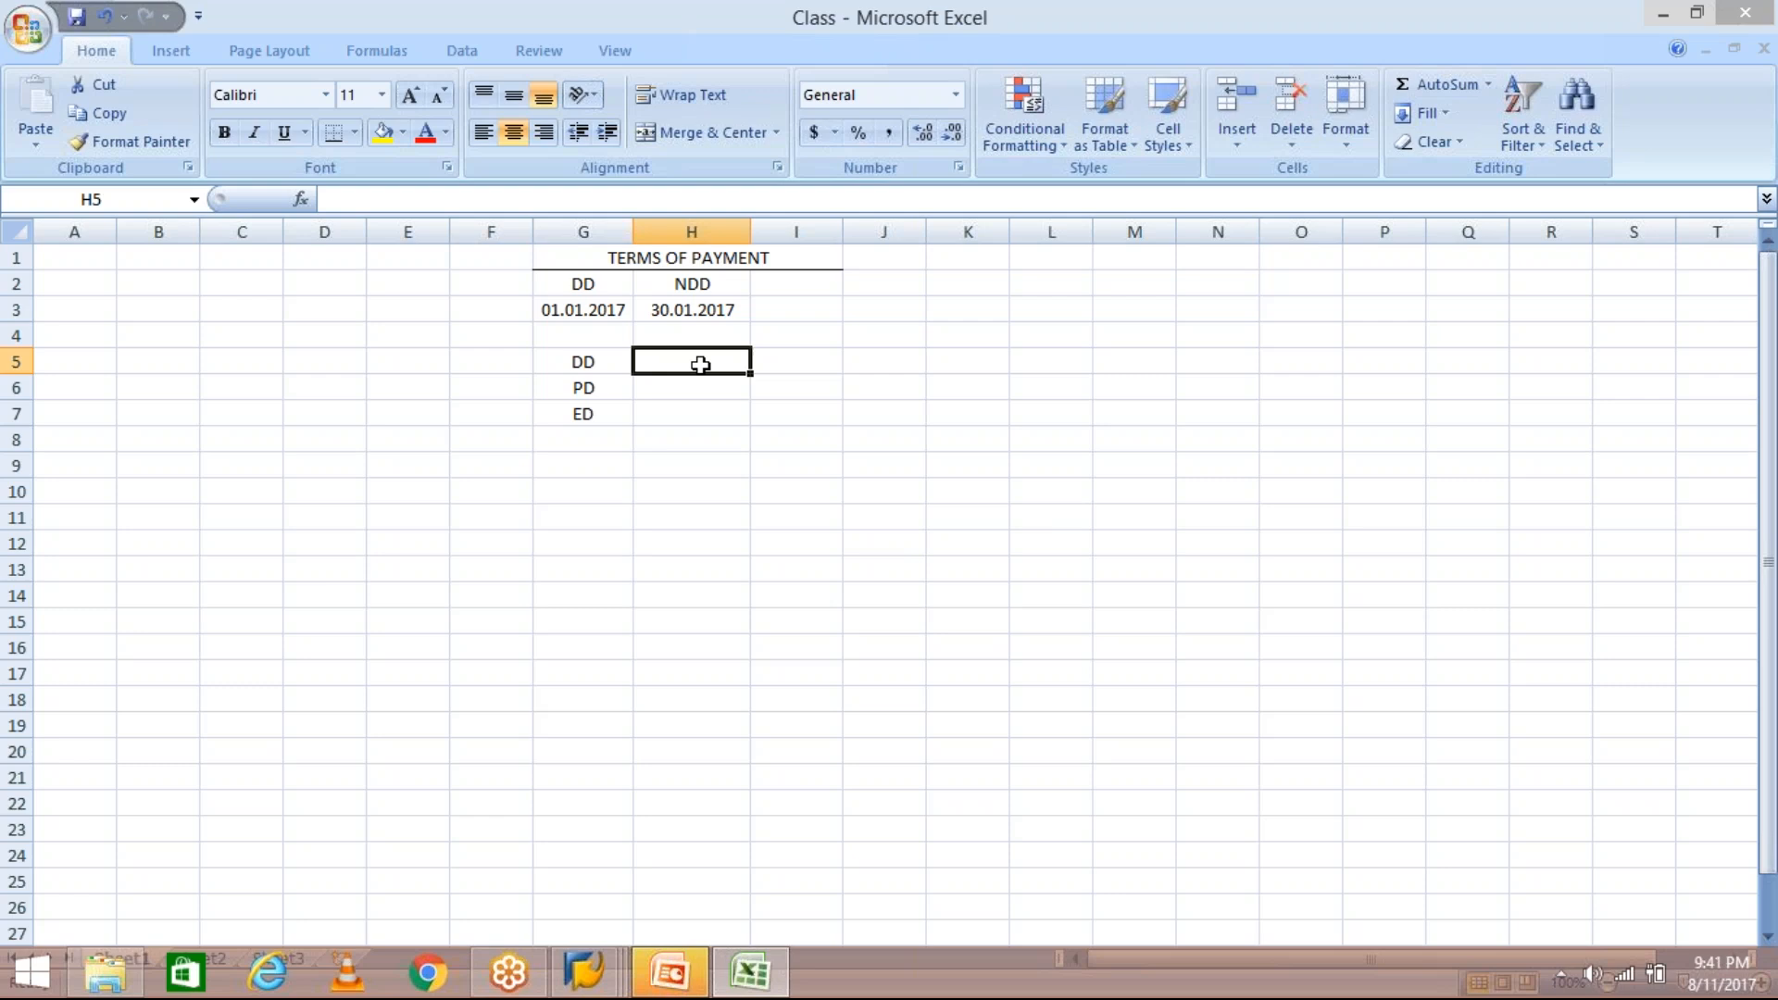
pyautogui.write('01')
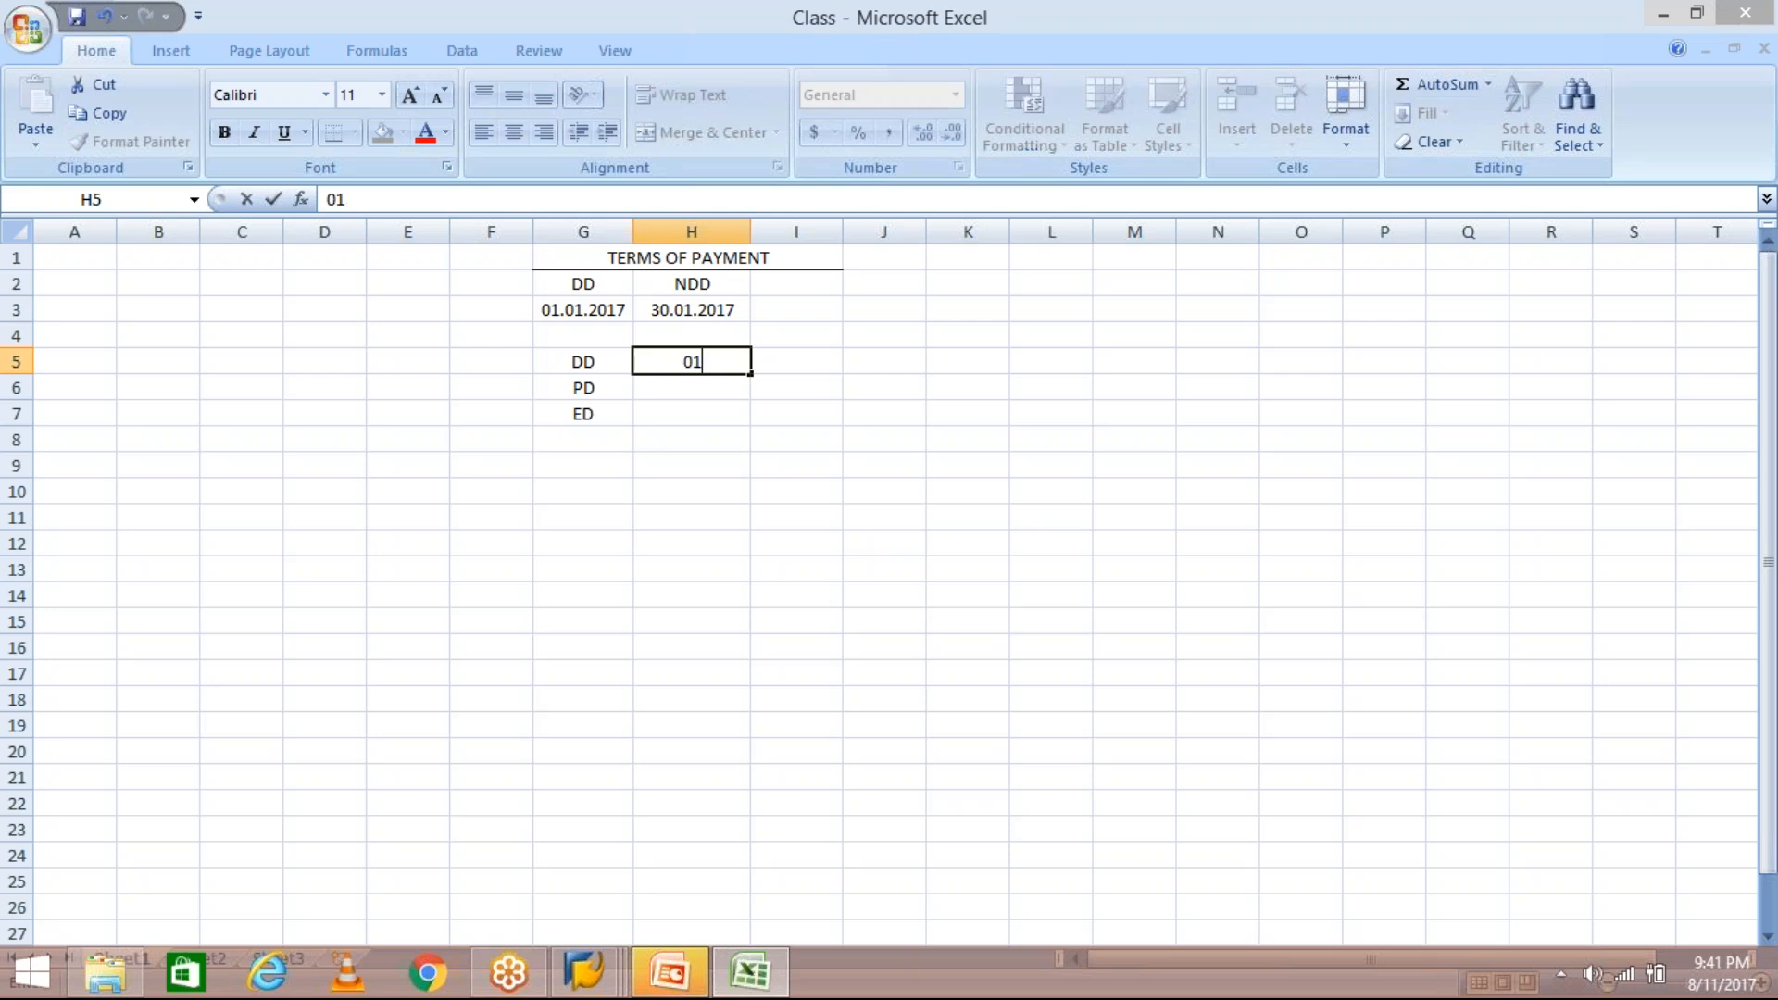
pyautogui.write('.07.2017')
pyautogui.press('Return')
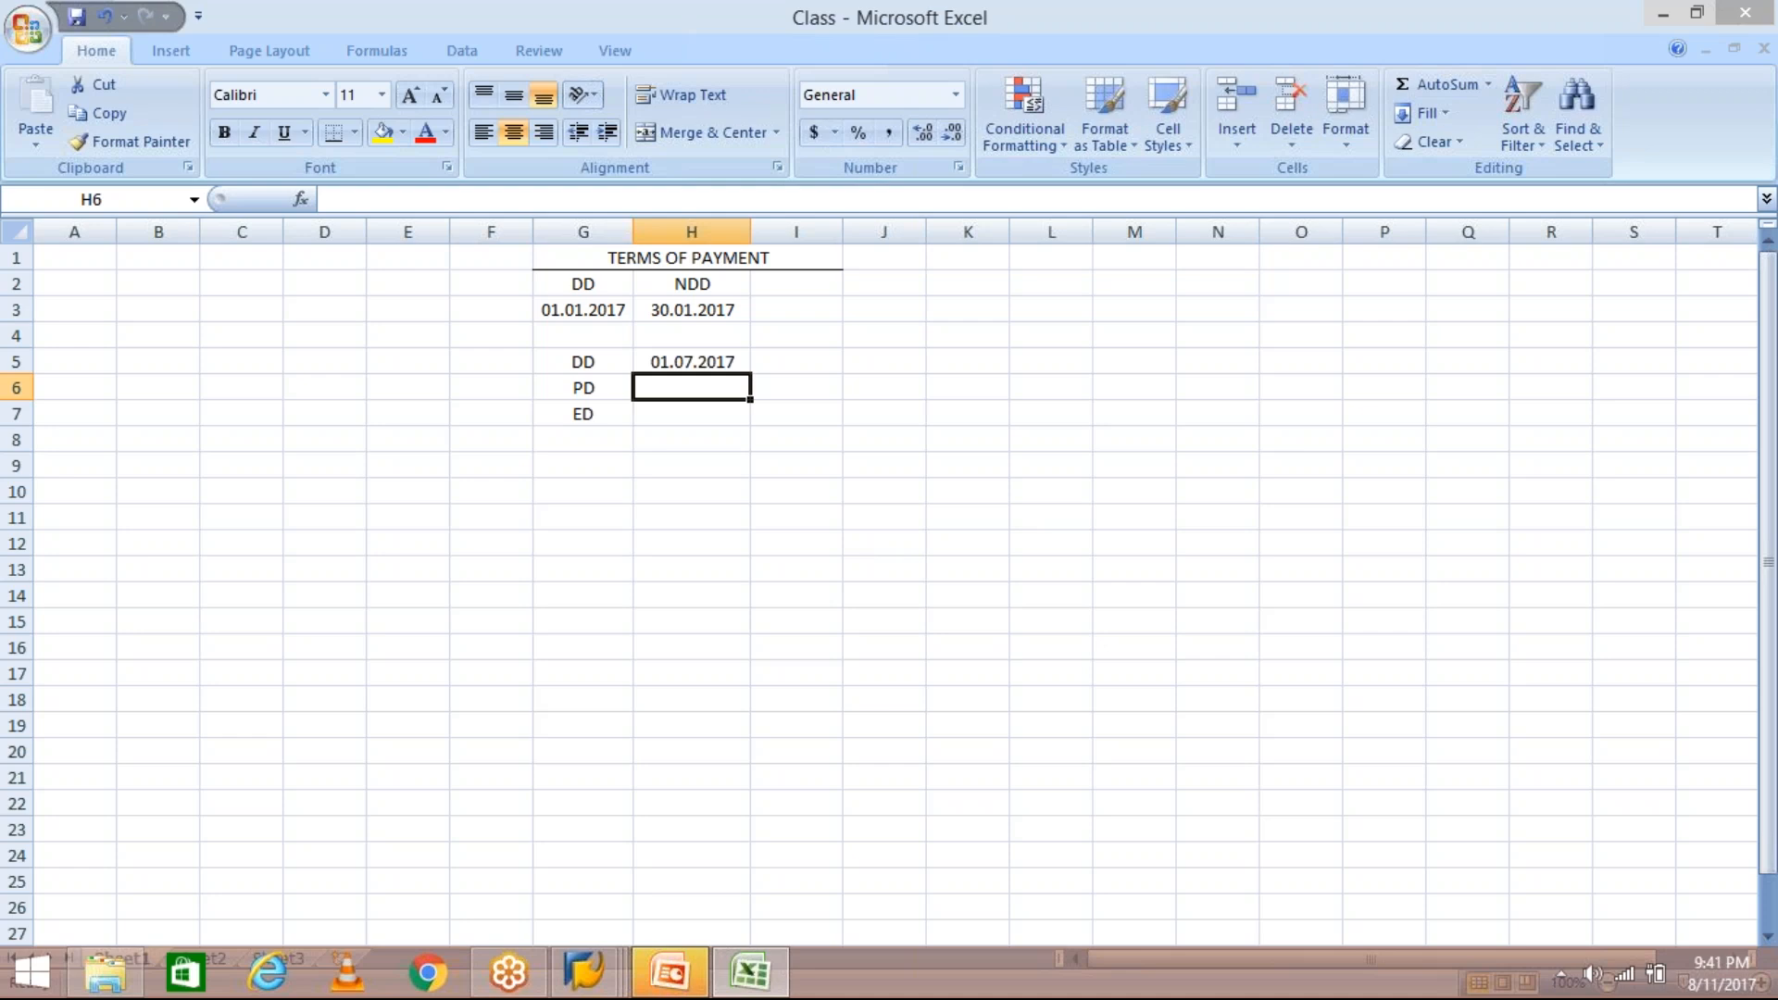
# Enter the posting date 05.07.2017 in cell H6 beside PD
pyautogui.click(702, 362)
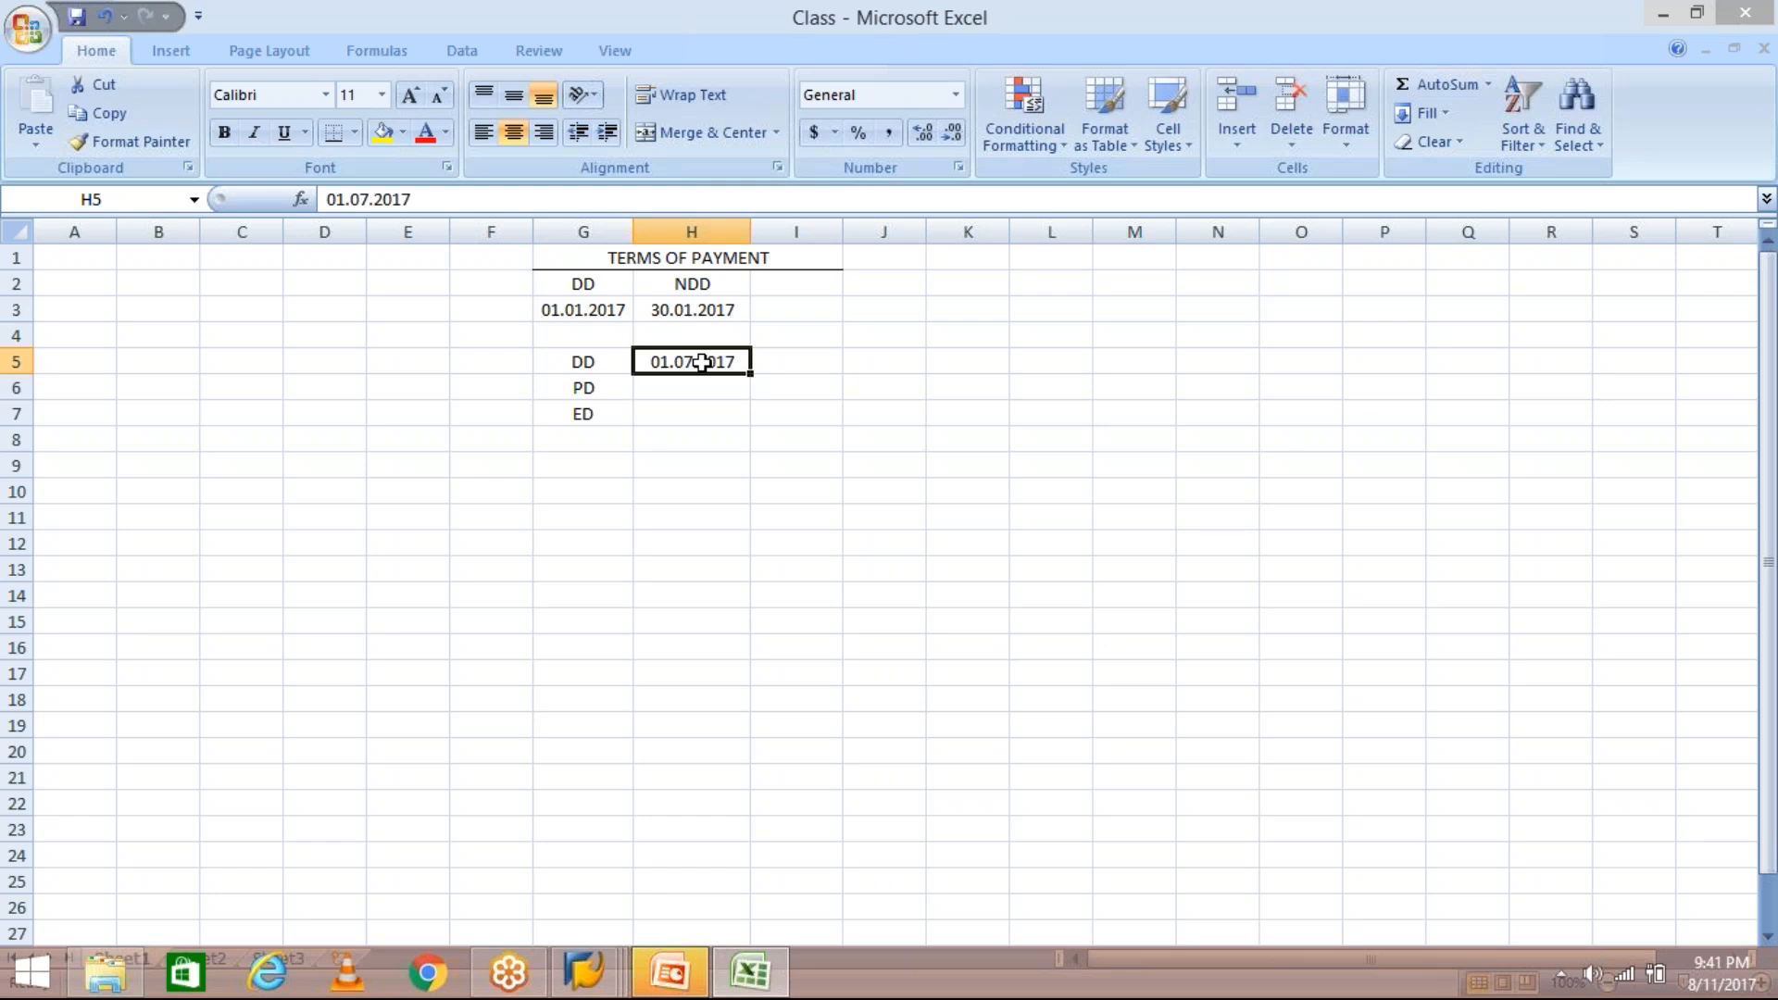
pyautogui.click(695, 388)
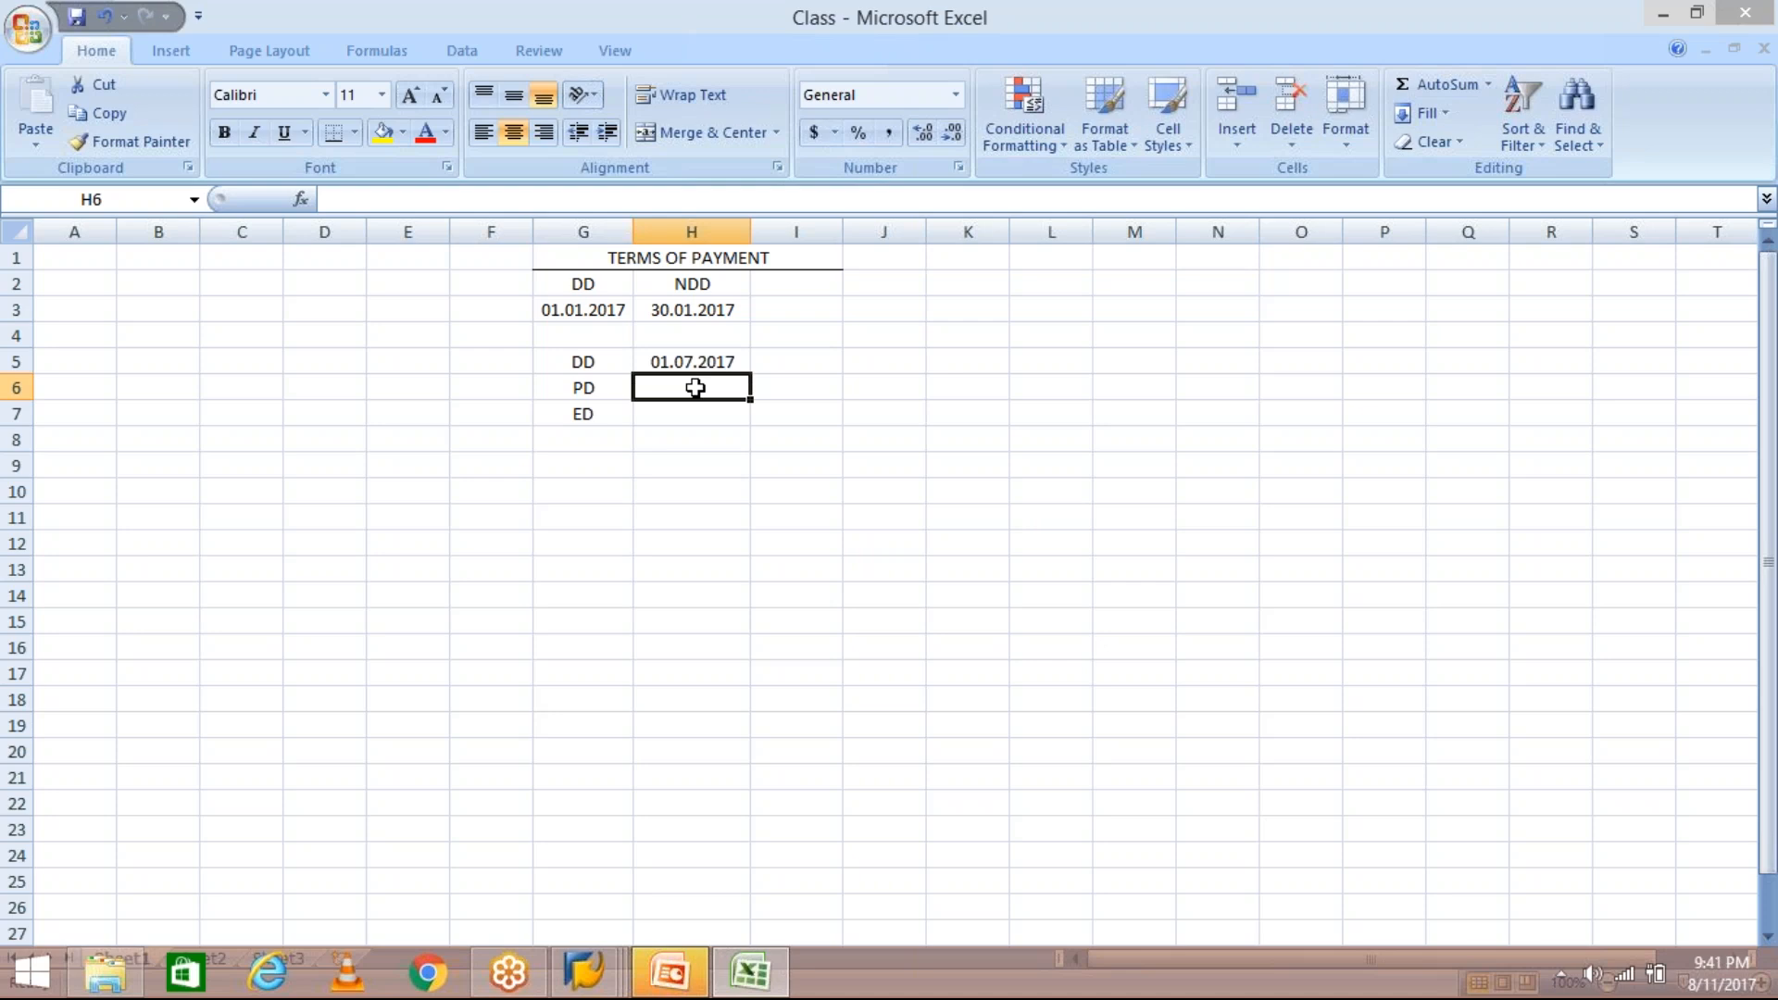
pyautogui.write('05.')
pyautogui.write('07.2017')
pyautogui.press('Return')
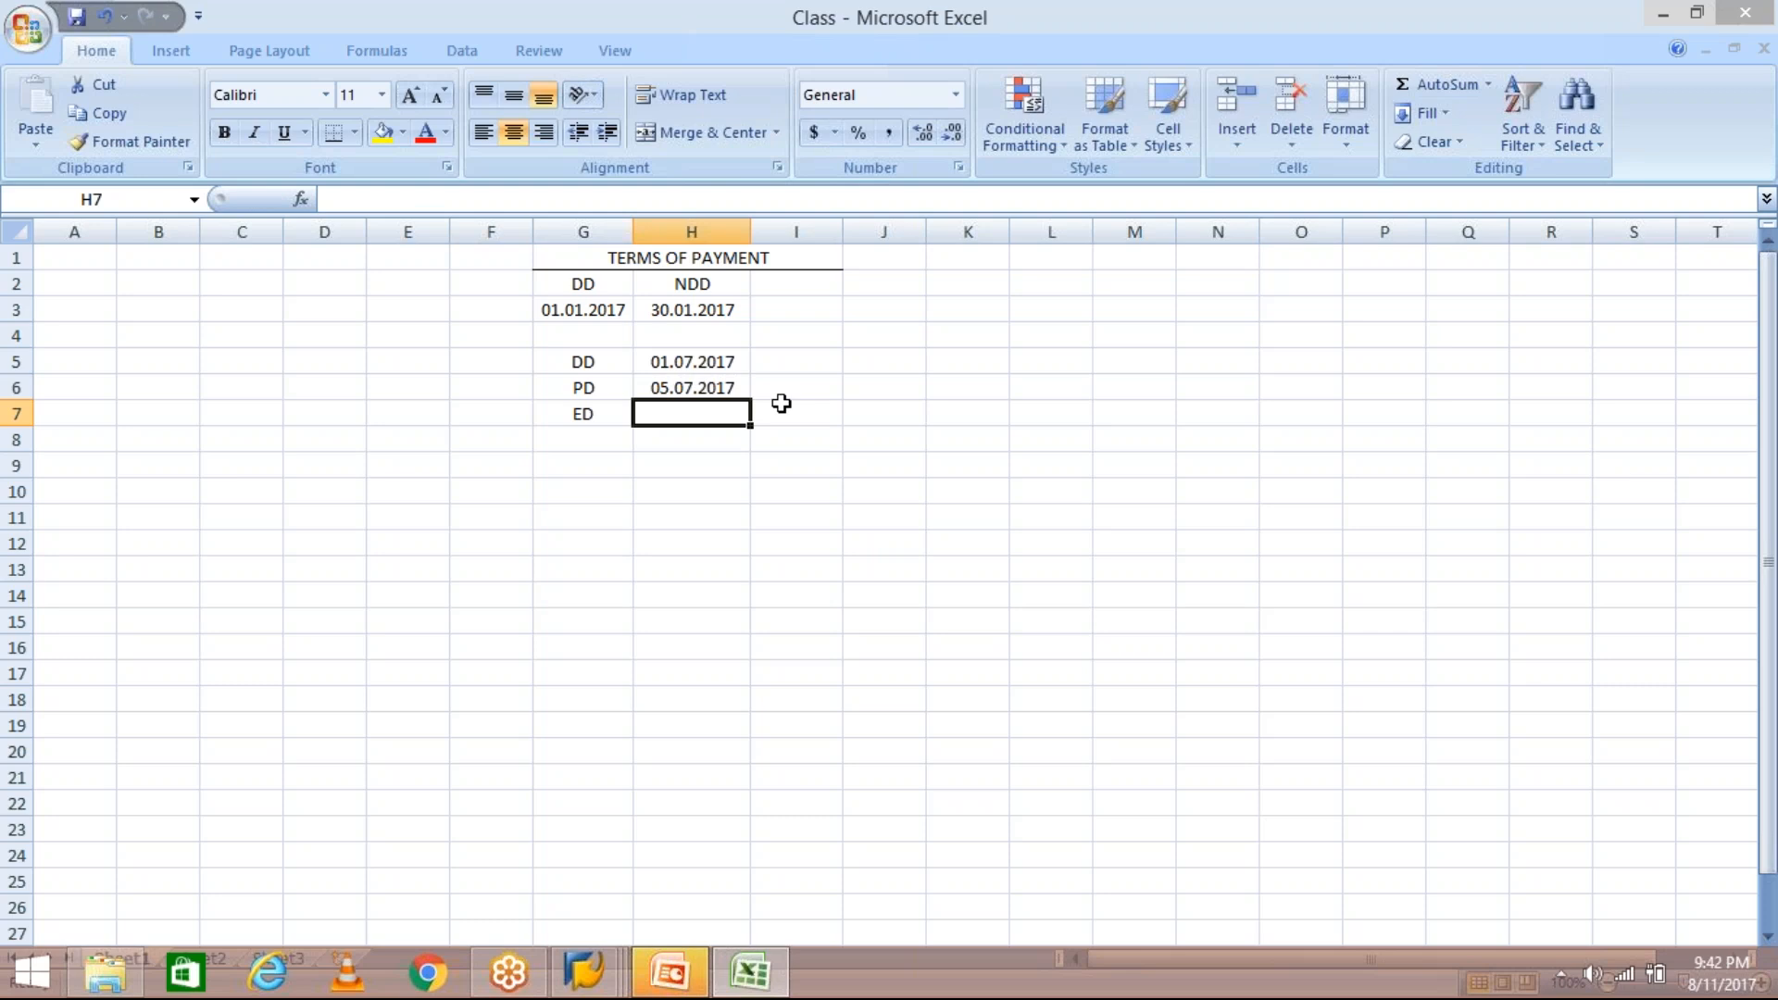
# Enter the time 4.00 PM in cell I6 beside the posting date
pyautogui.click(697, 383)
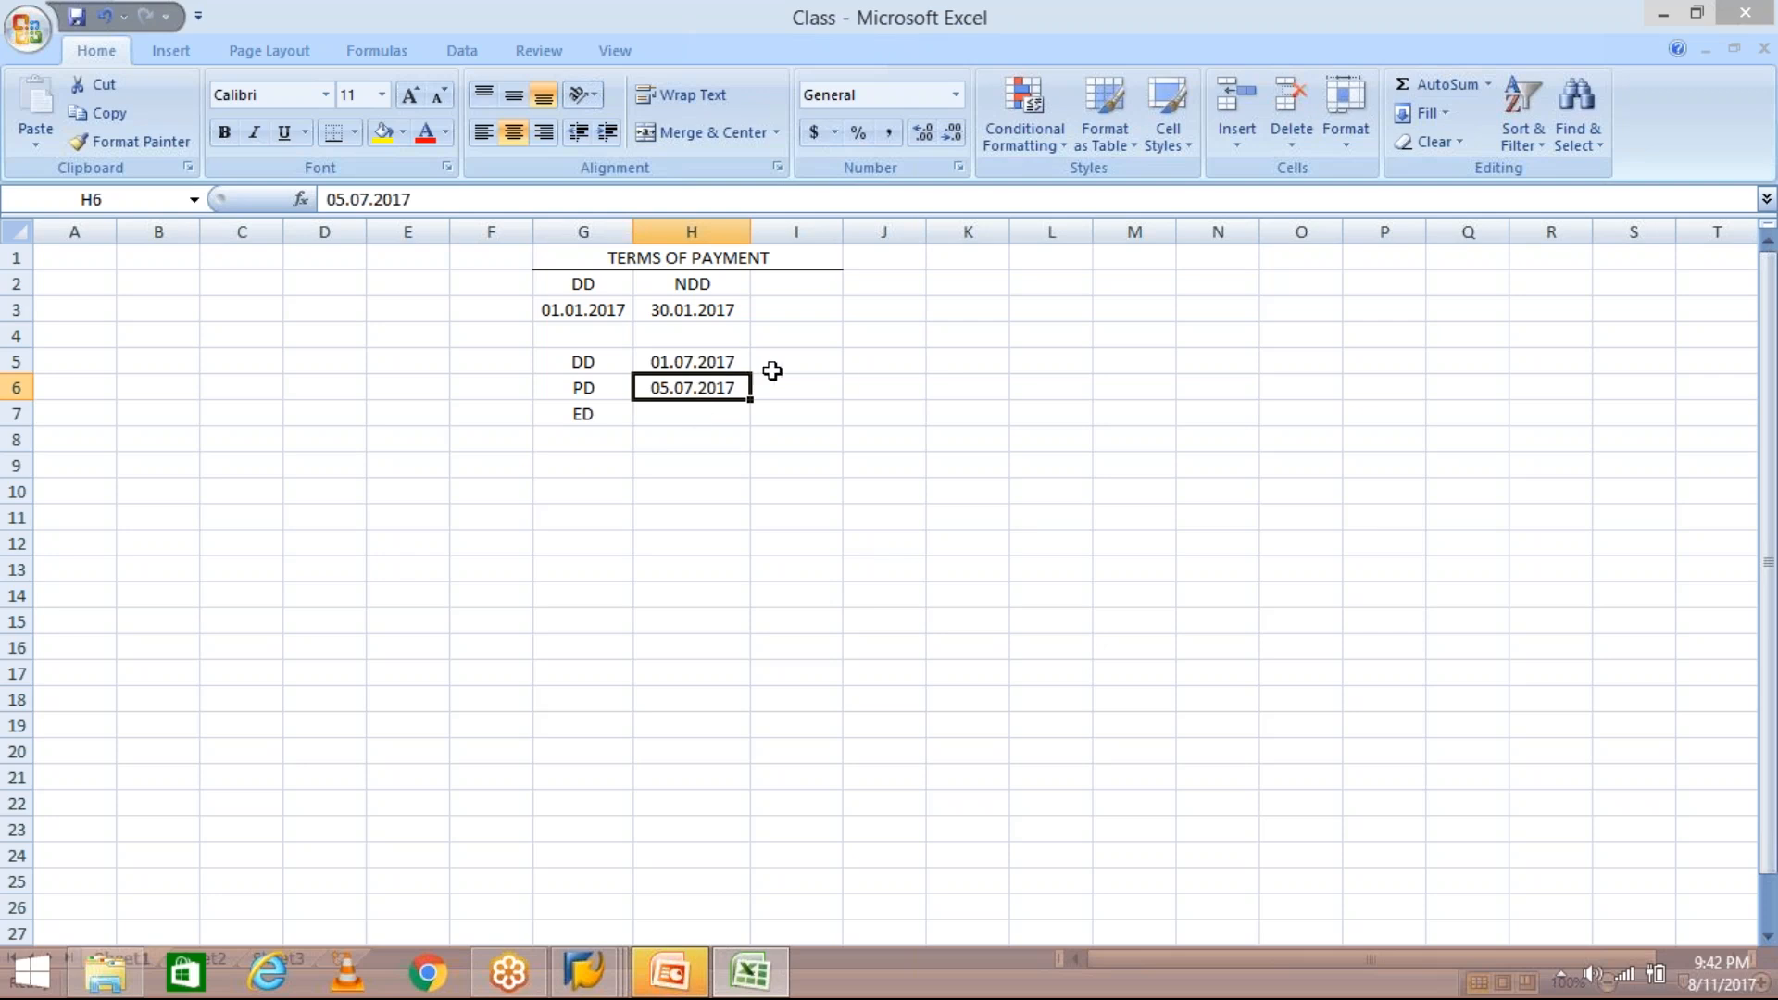
pyautogui.click(778, 385)
pyautogui.click(718, 393)
pyautogui.click(616, 390)
pyautogui.press('Right')
pyautogui.click(777, 388)
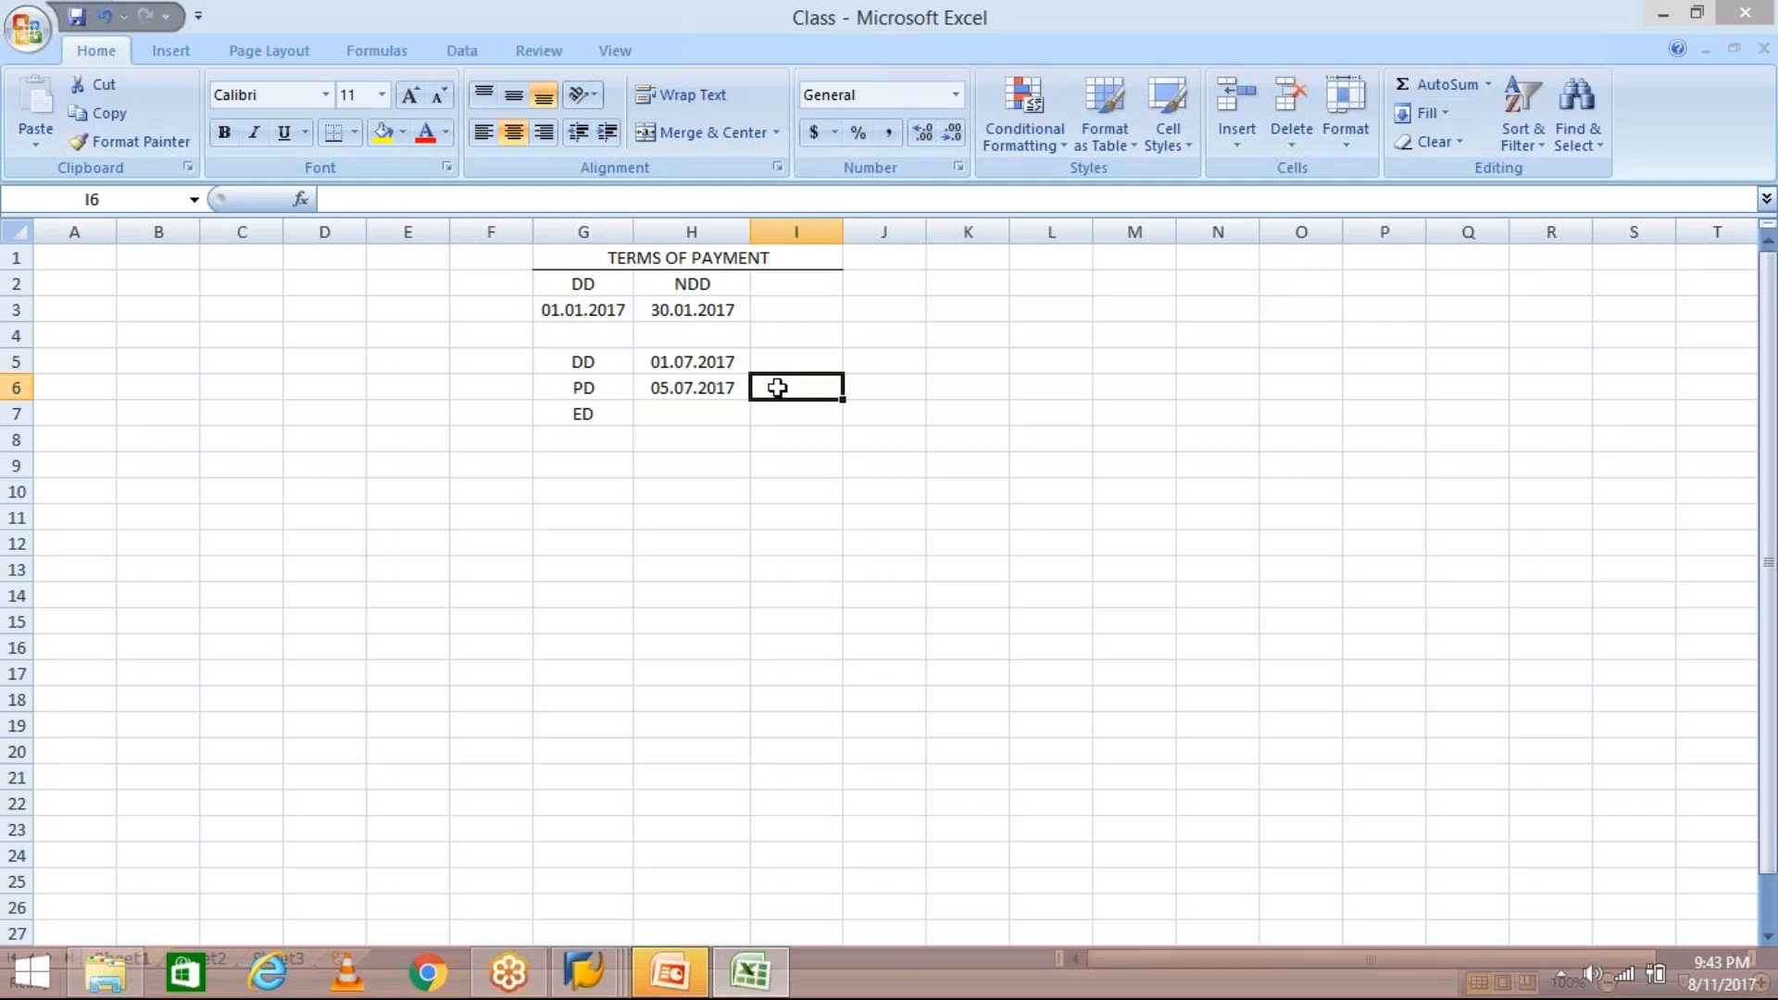
pyautogui.write('4')
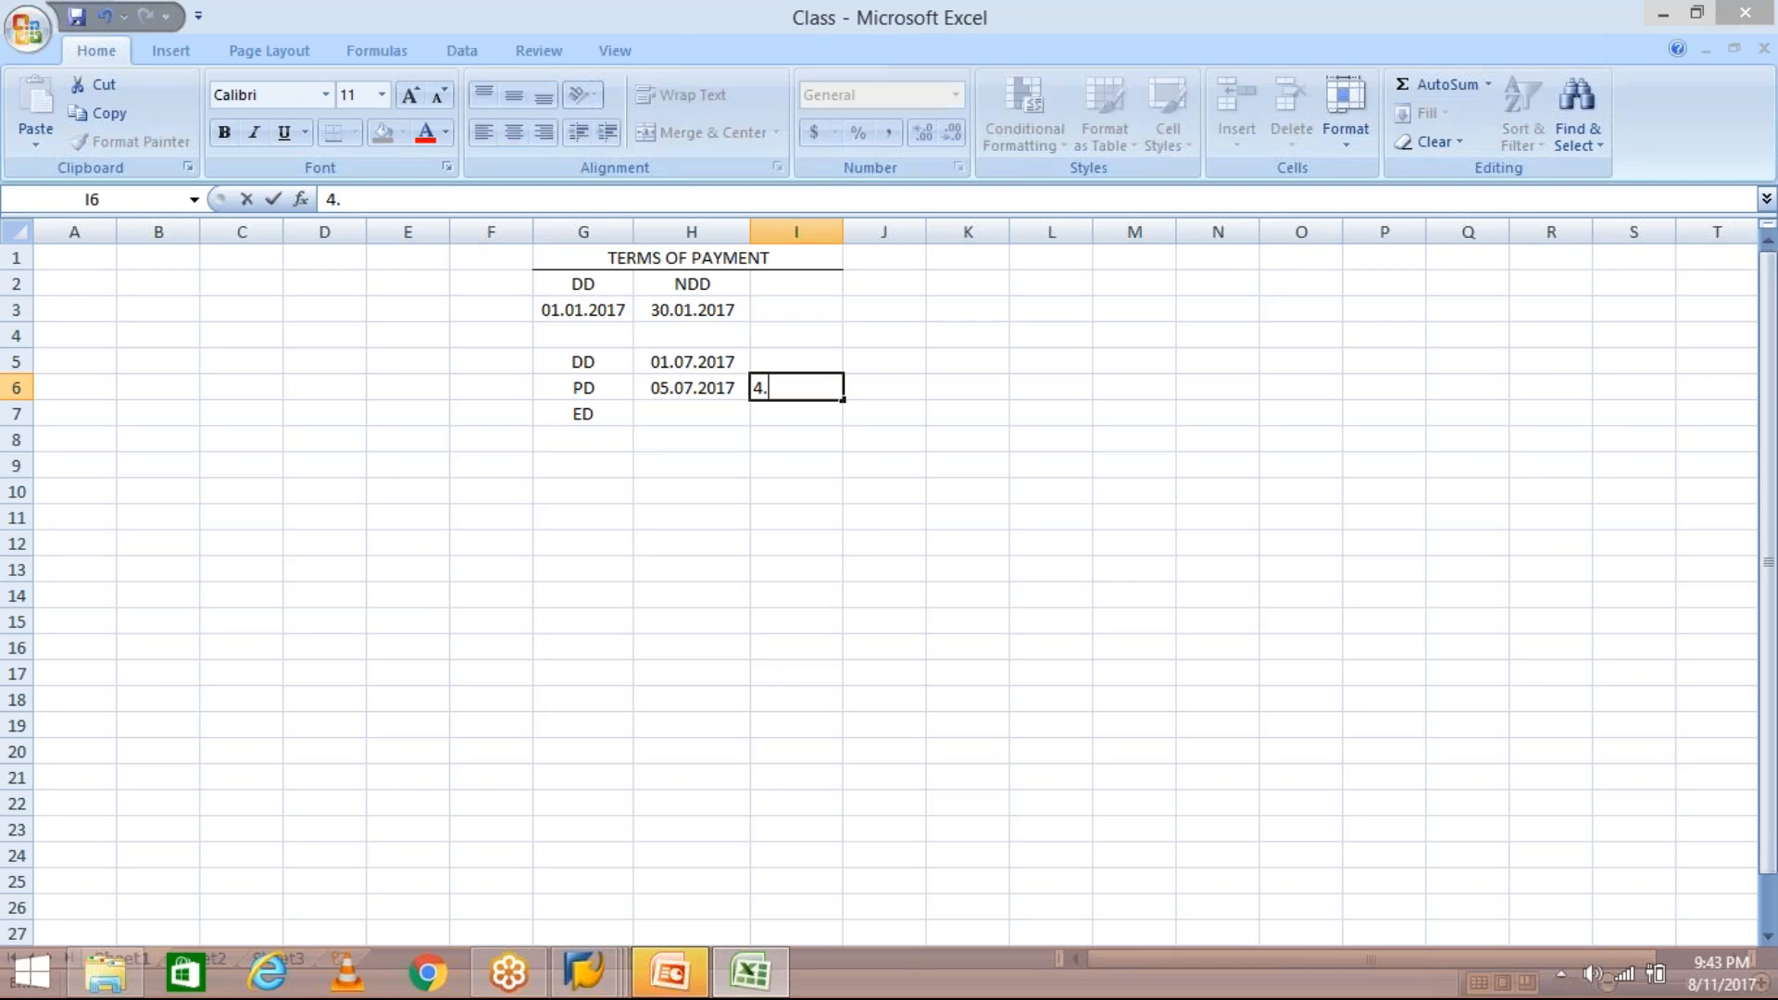
pyautogui.write('.00 PM')
pyautogui.press('Return')
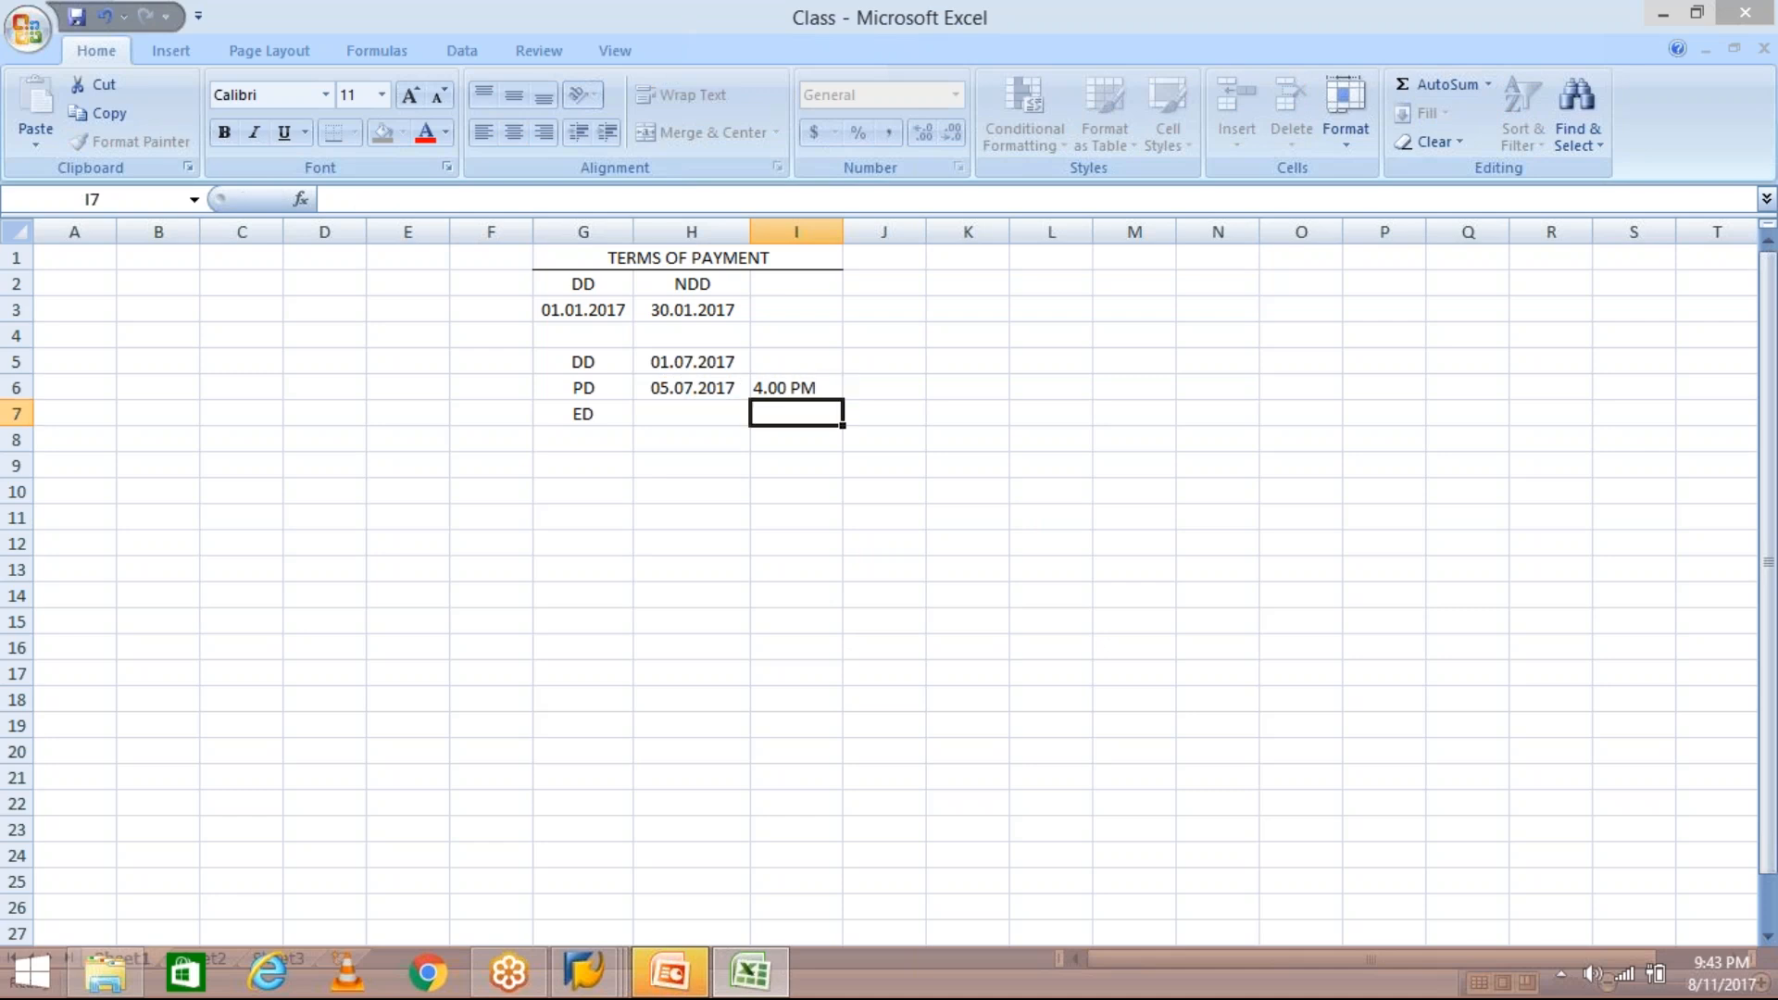
pyautogui.click(777, 389)
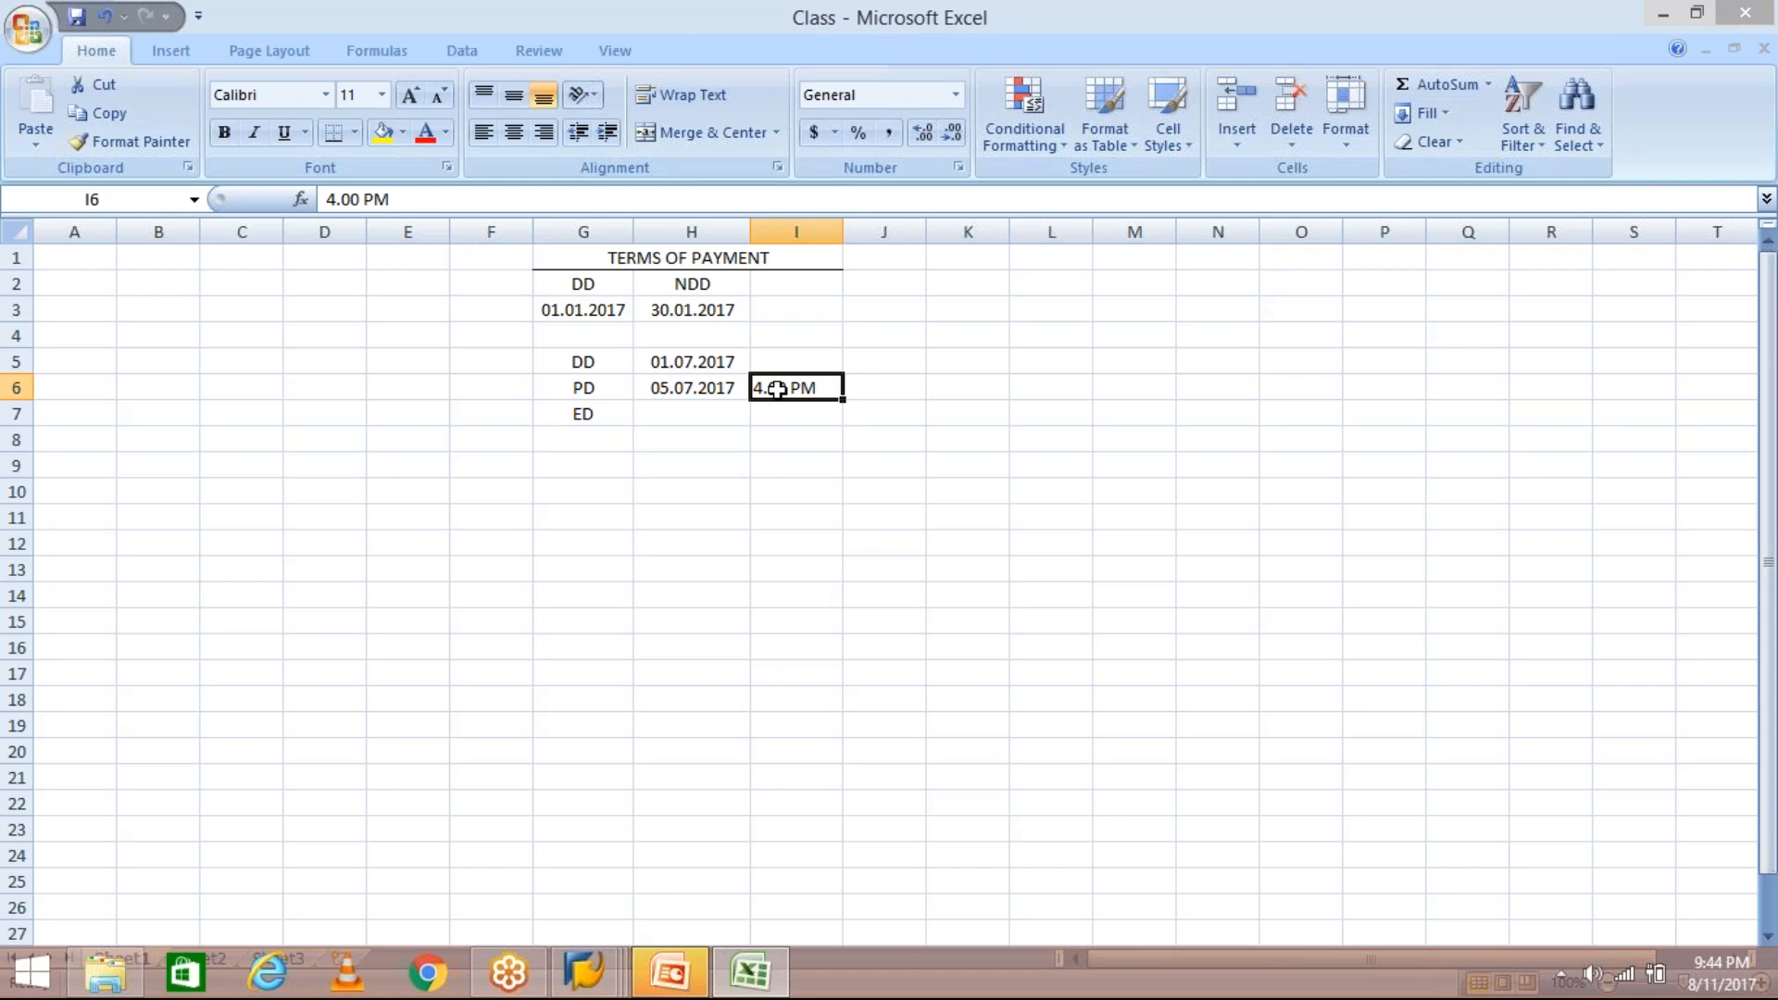
pyautogui.click(678, 391)
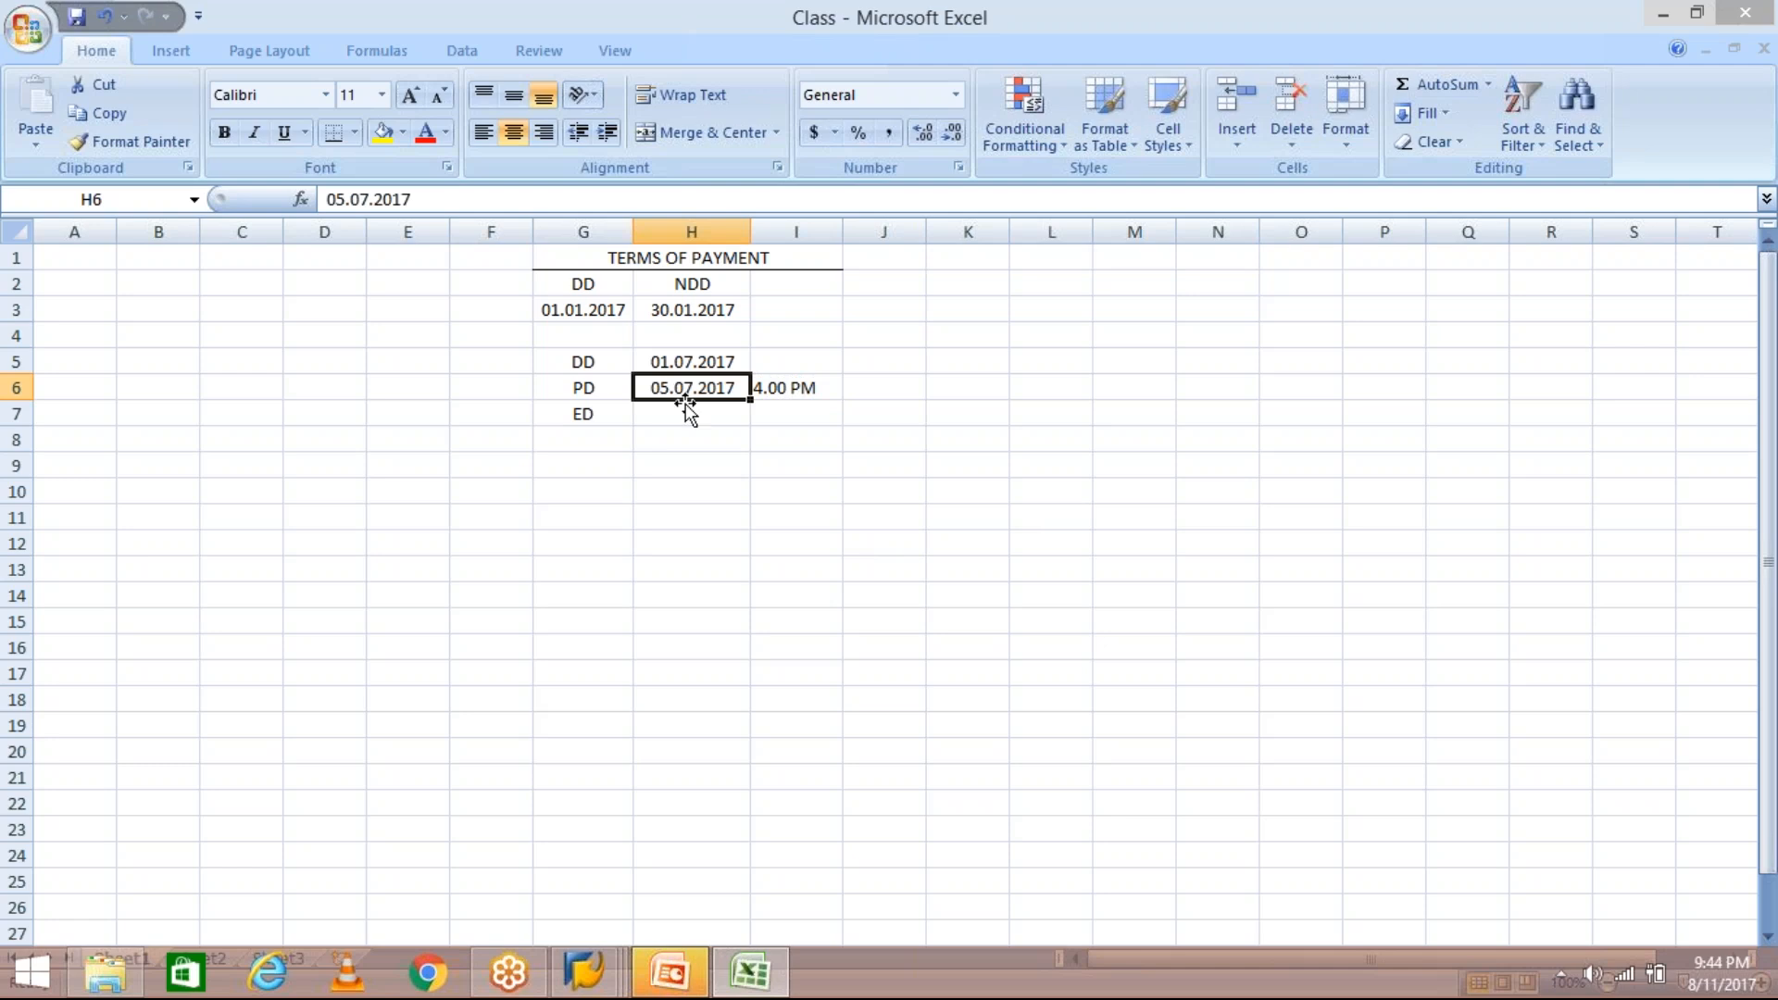
# Switch to SAP, open an additional Easy Access session, and return to the Enter Vendor Invoice window
pyautogui.press('Return')
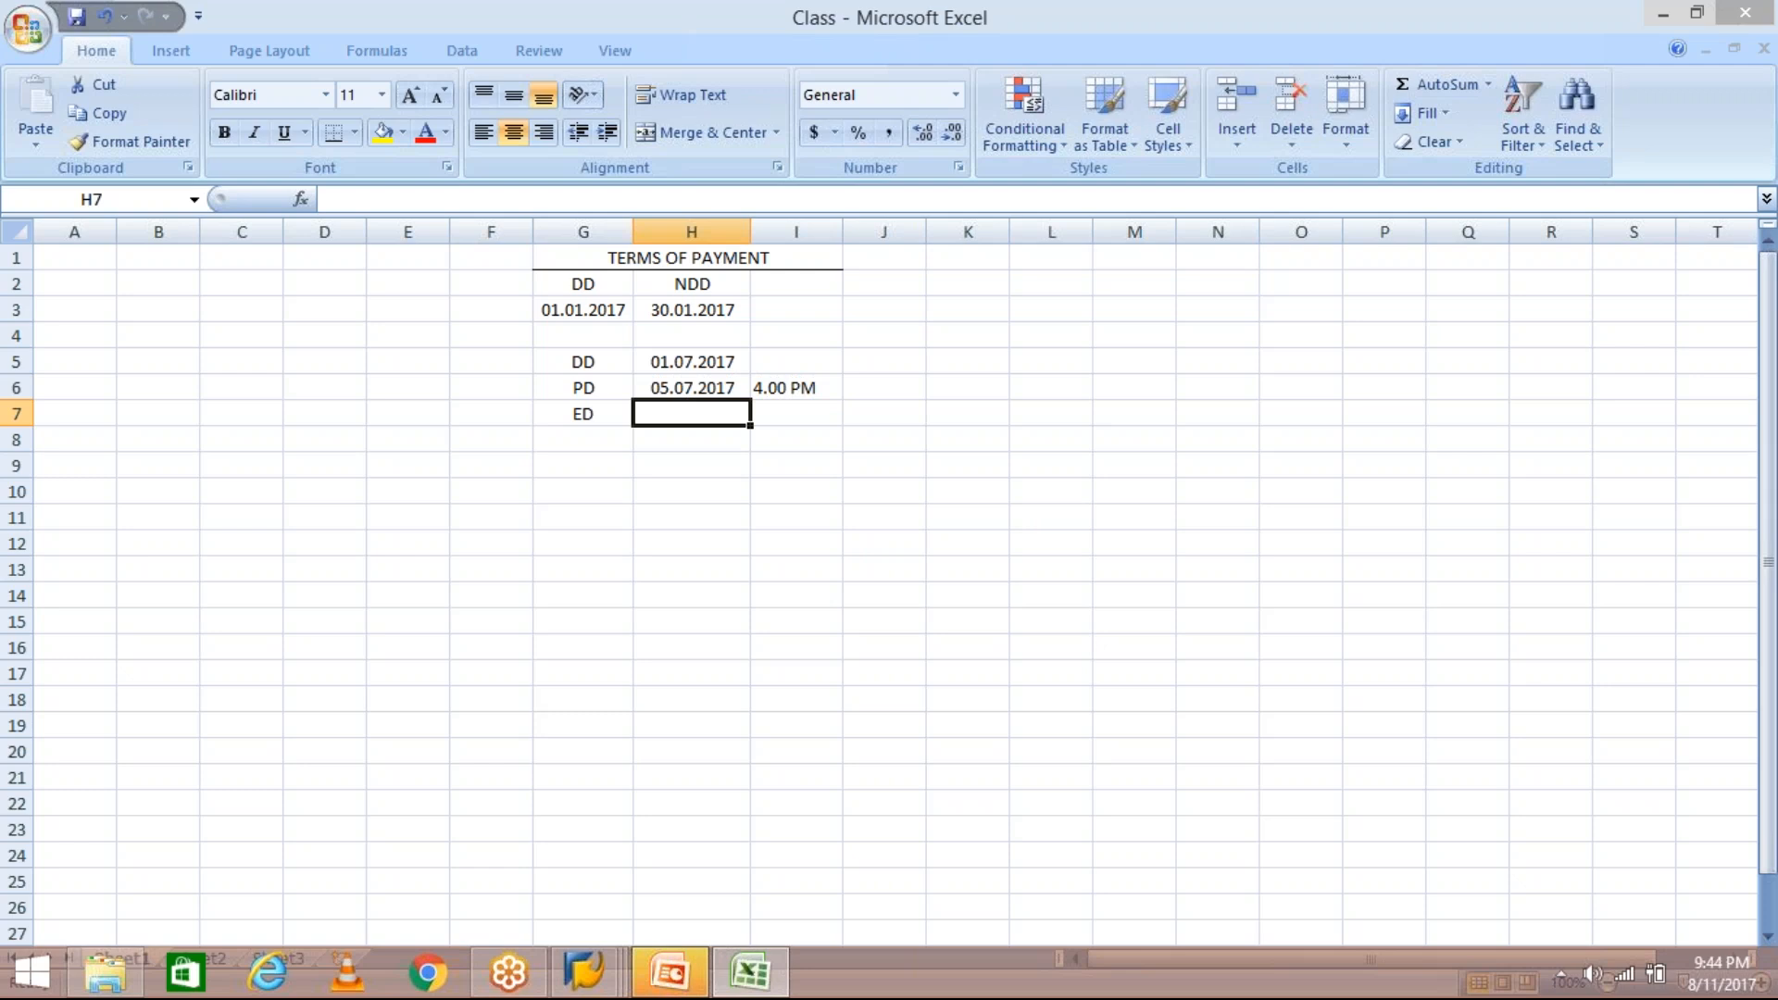
pyautogui.click(600, 959)
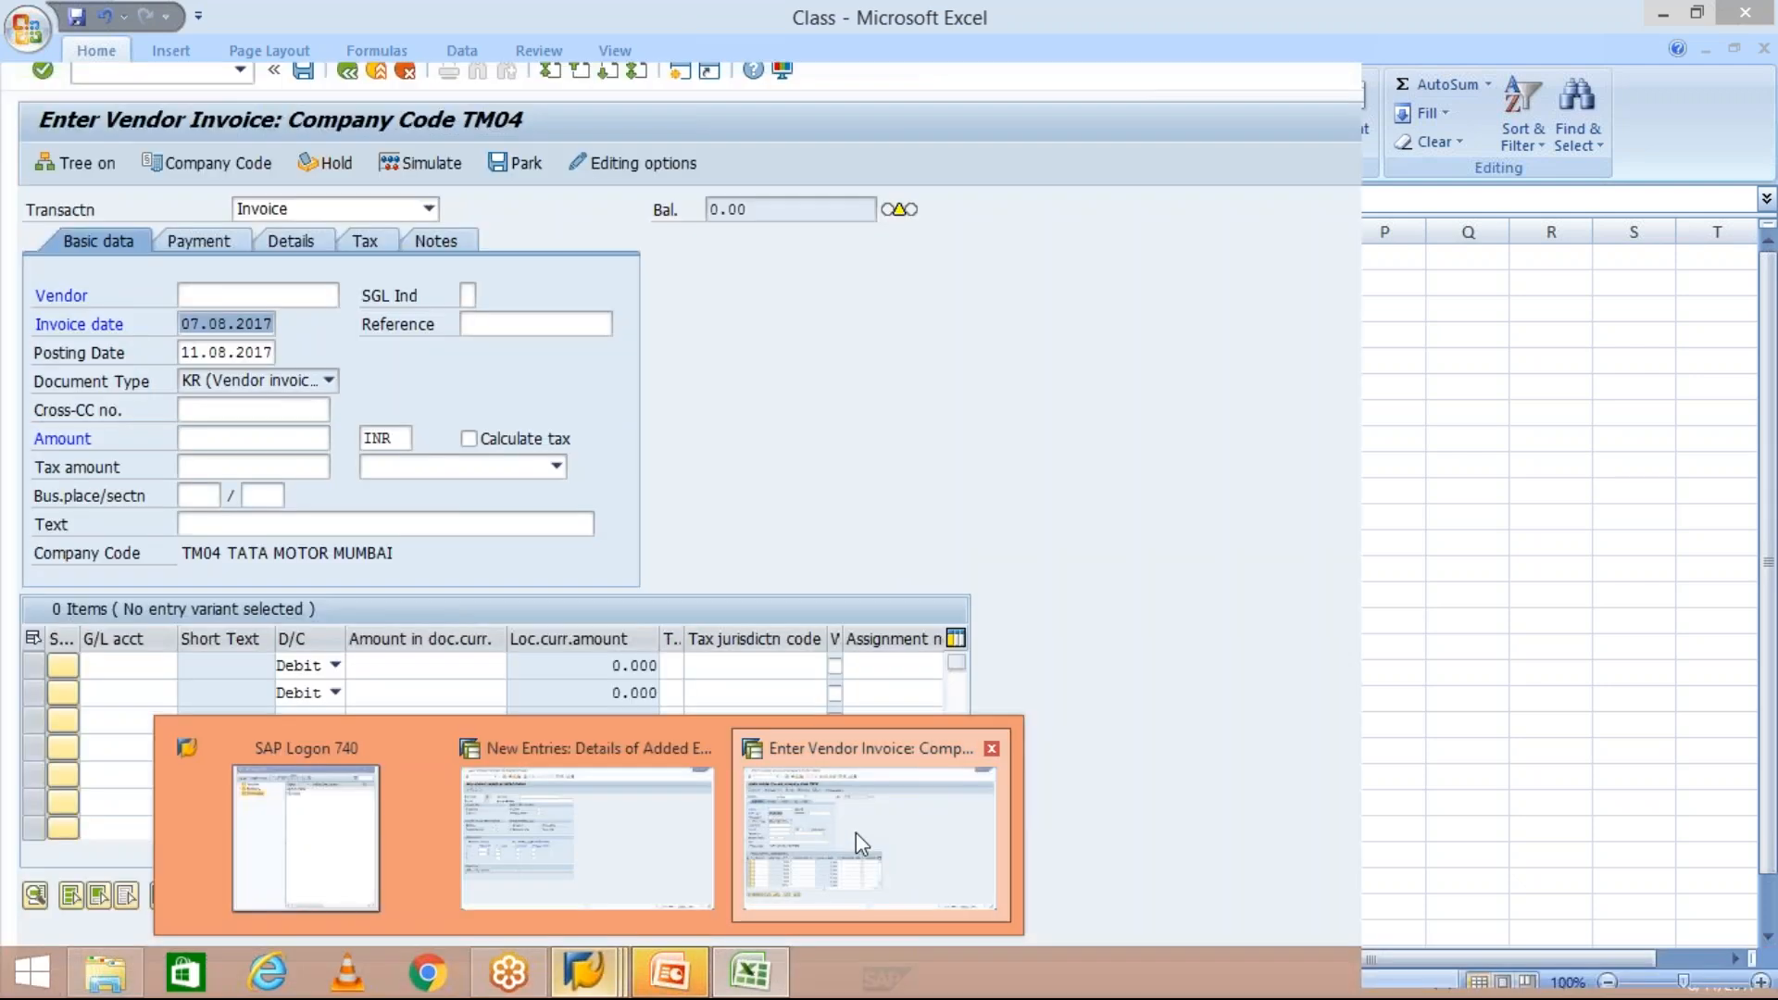
pyautogui.click(856, 831)
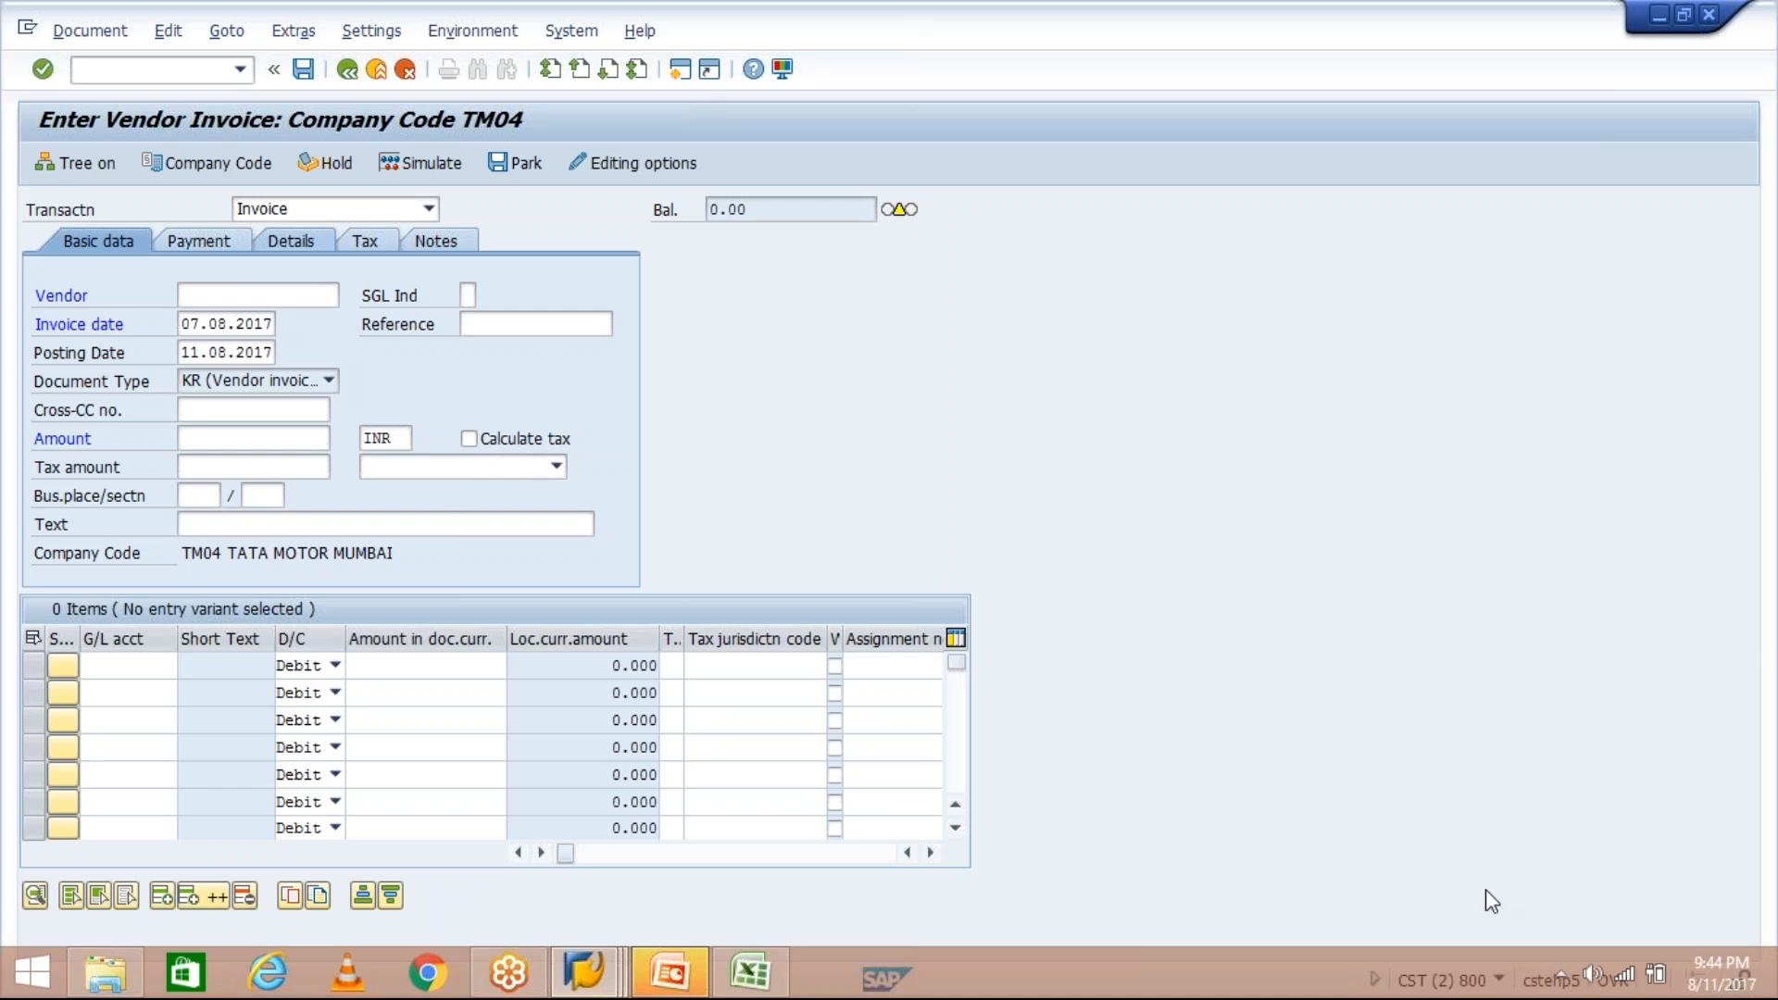
pyautogui.press('F3')
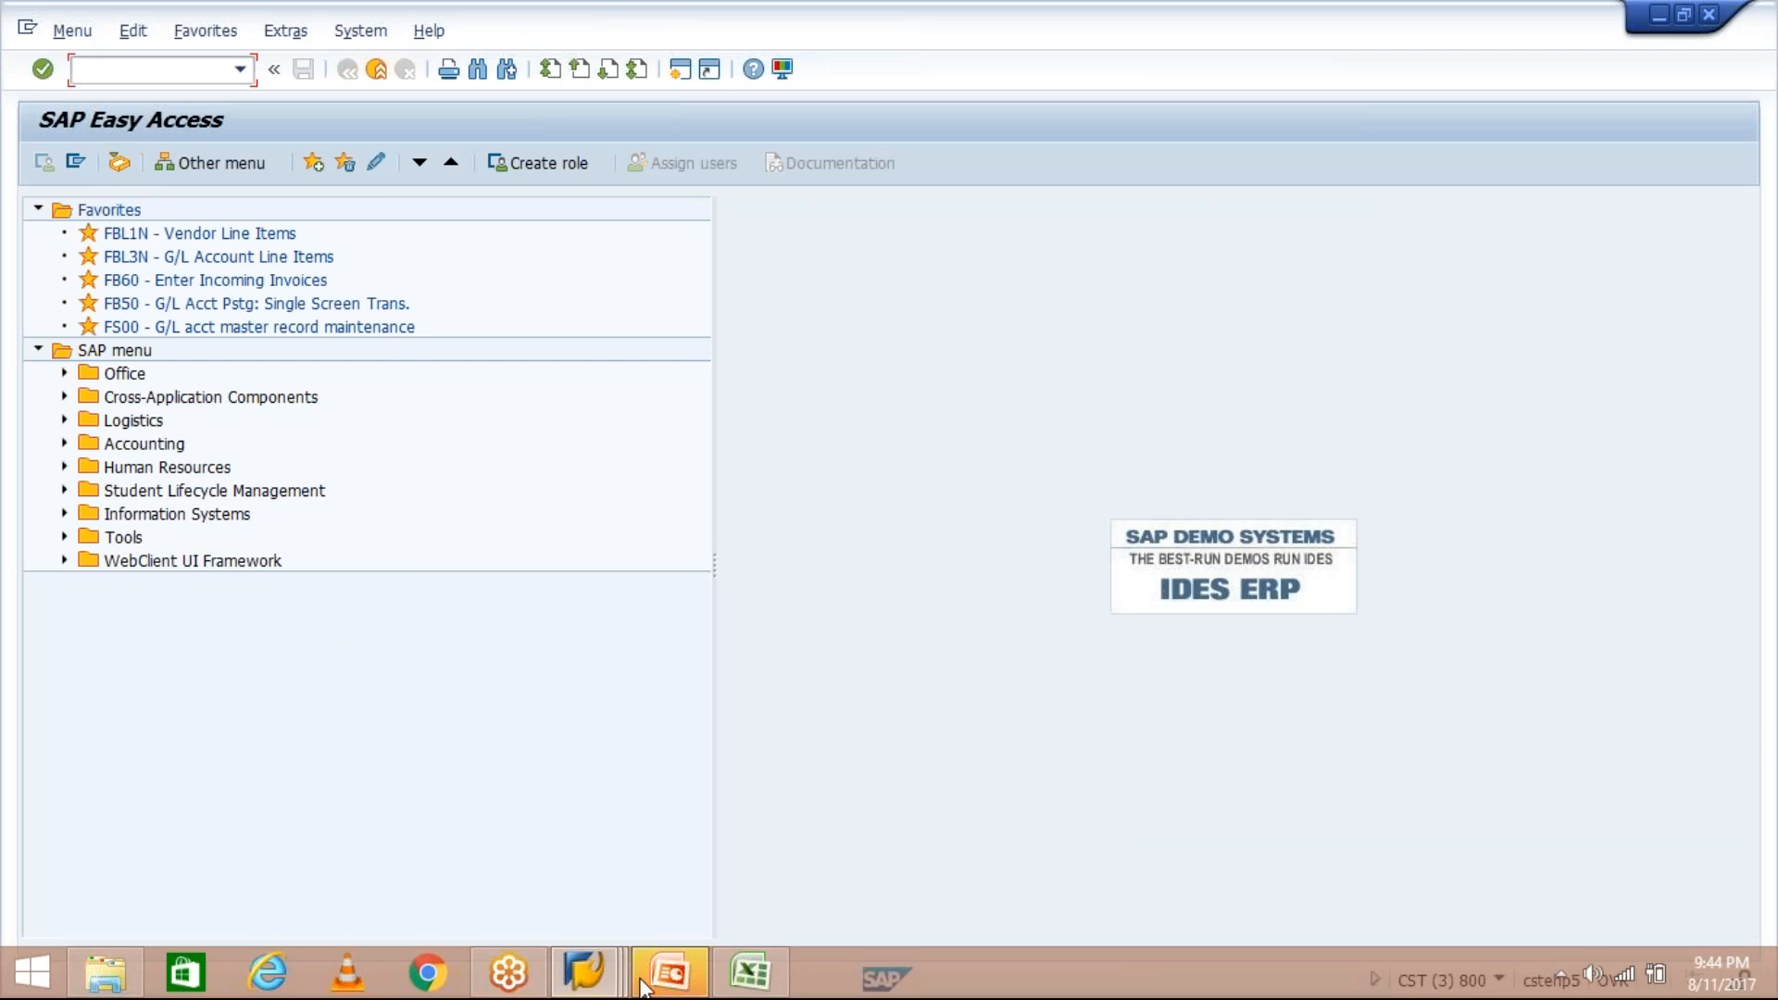
pyautogui.moveTo(643, 984)
pyautogui.click(766, 936)
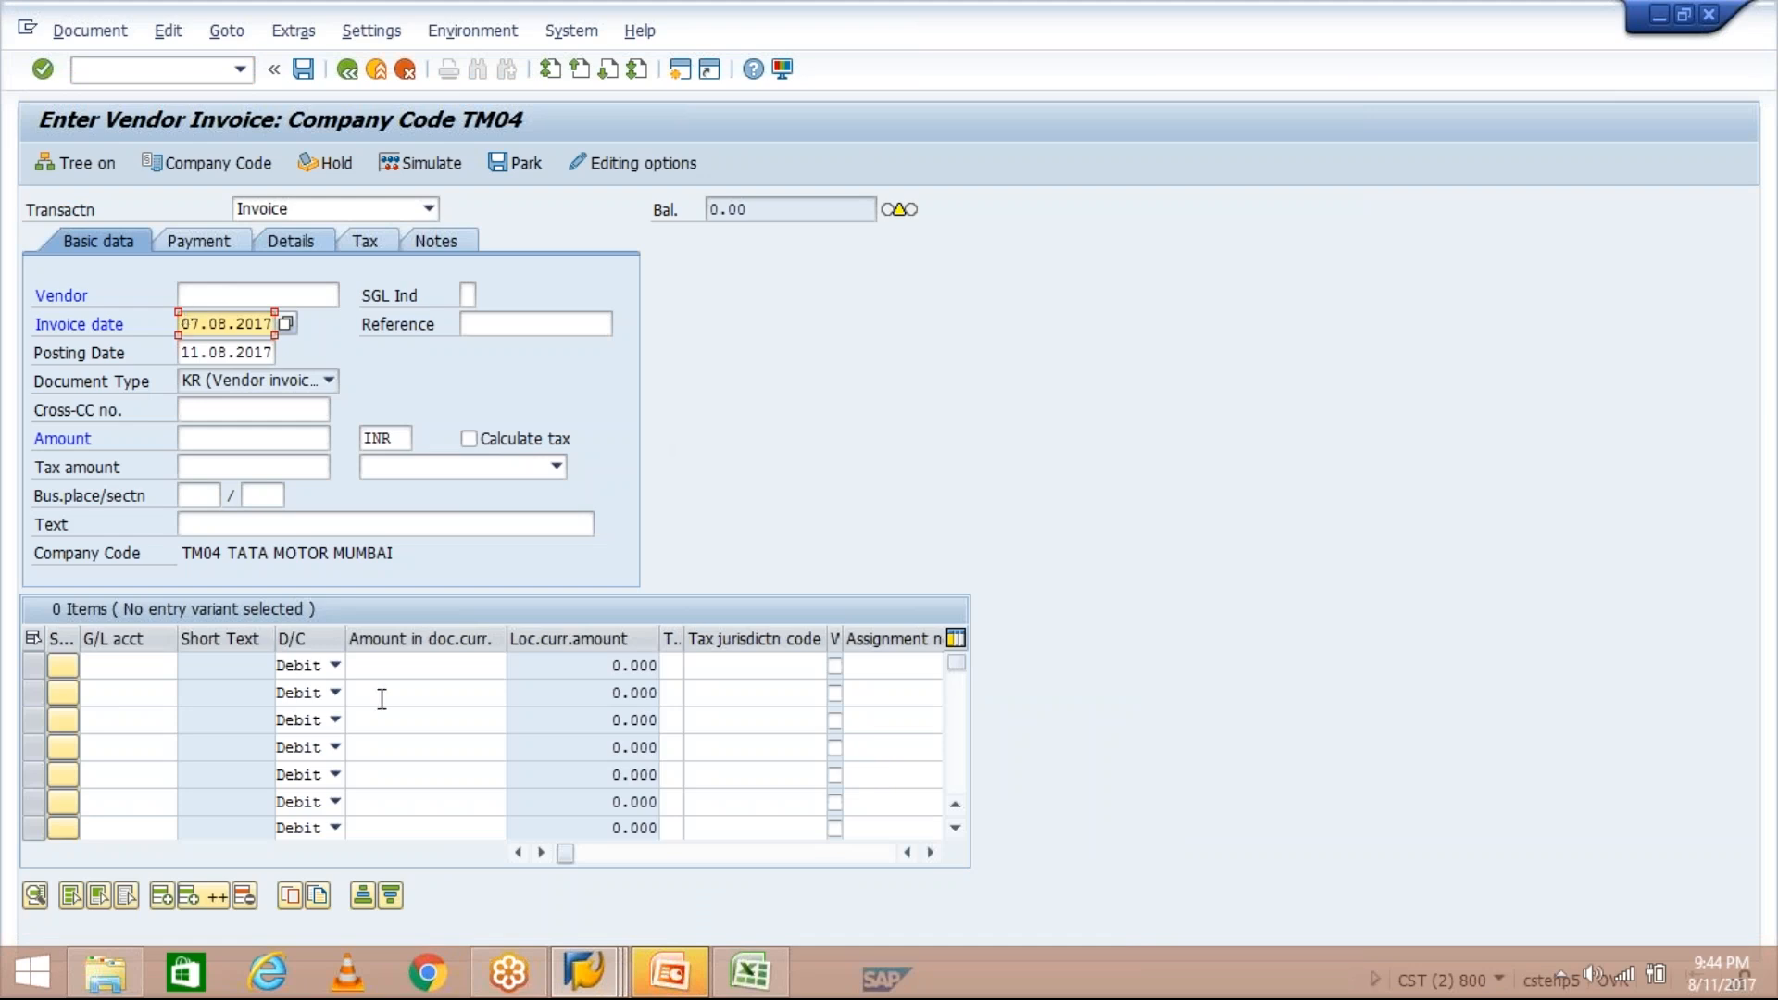
# Check the DD date in cell H5 of the Excel sheet and set the SAP vendor invoice's invoice date to 01.07.2017
pyautogui.click(750, 972)
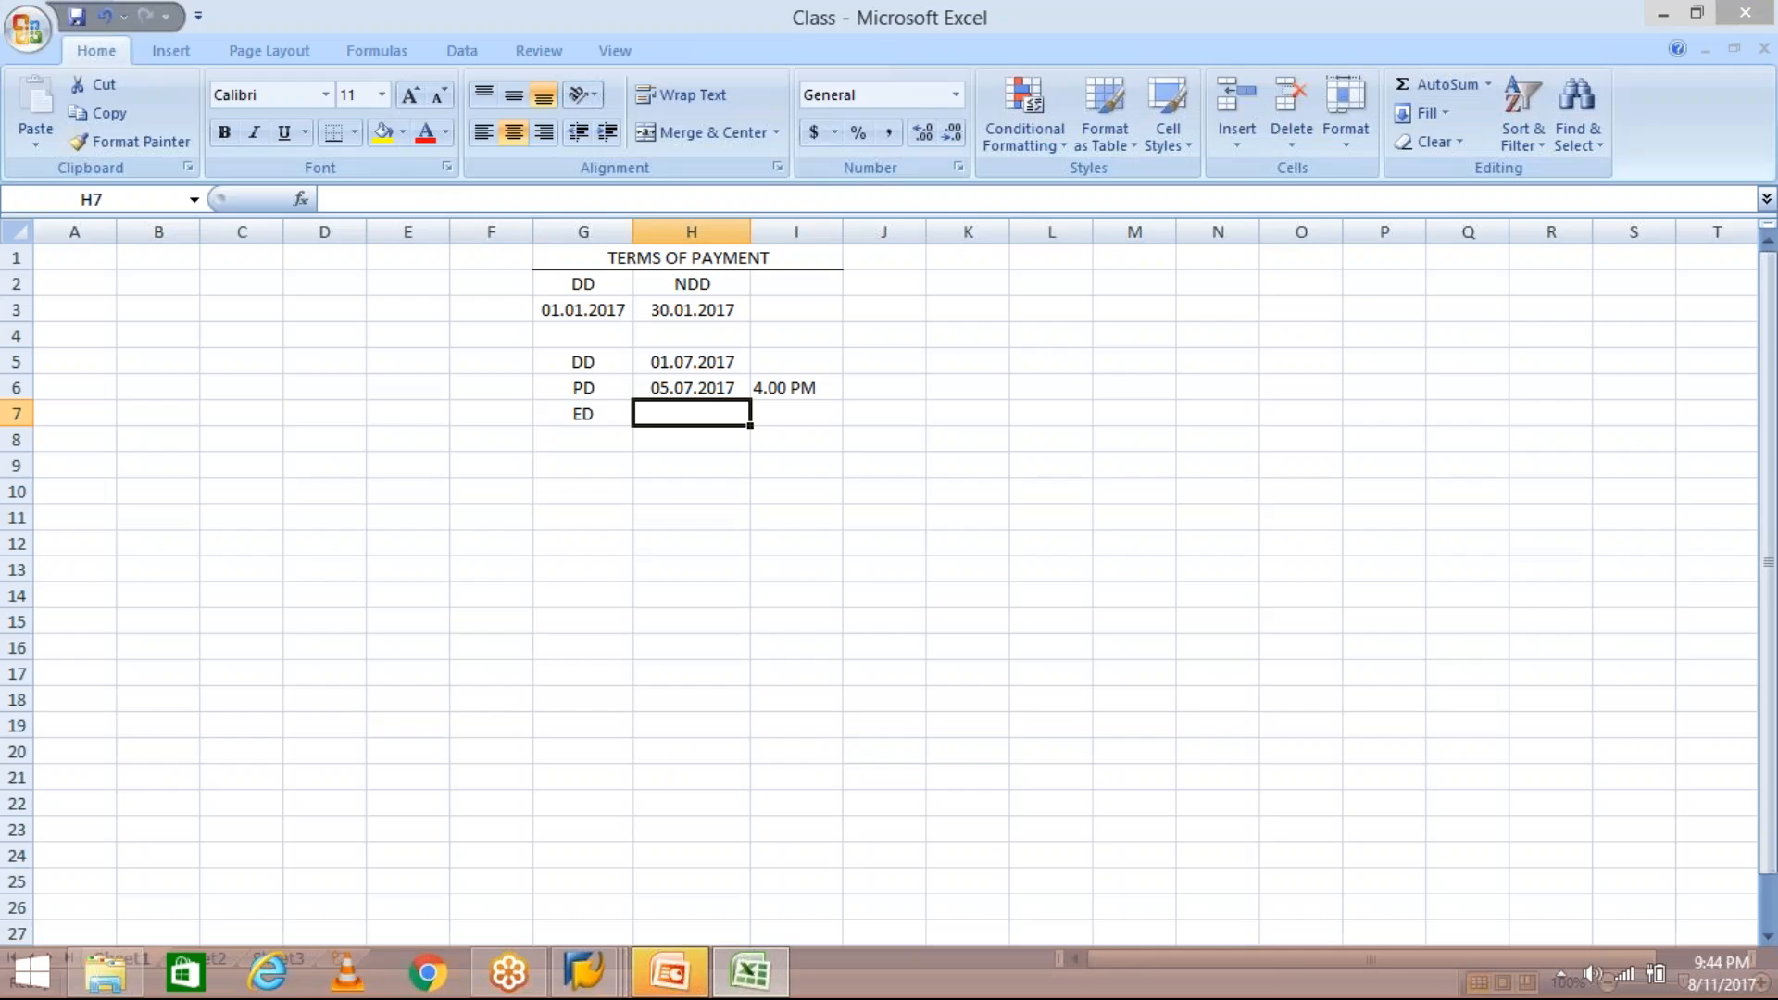
pyautogui.click(654, 366)
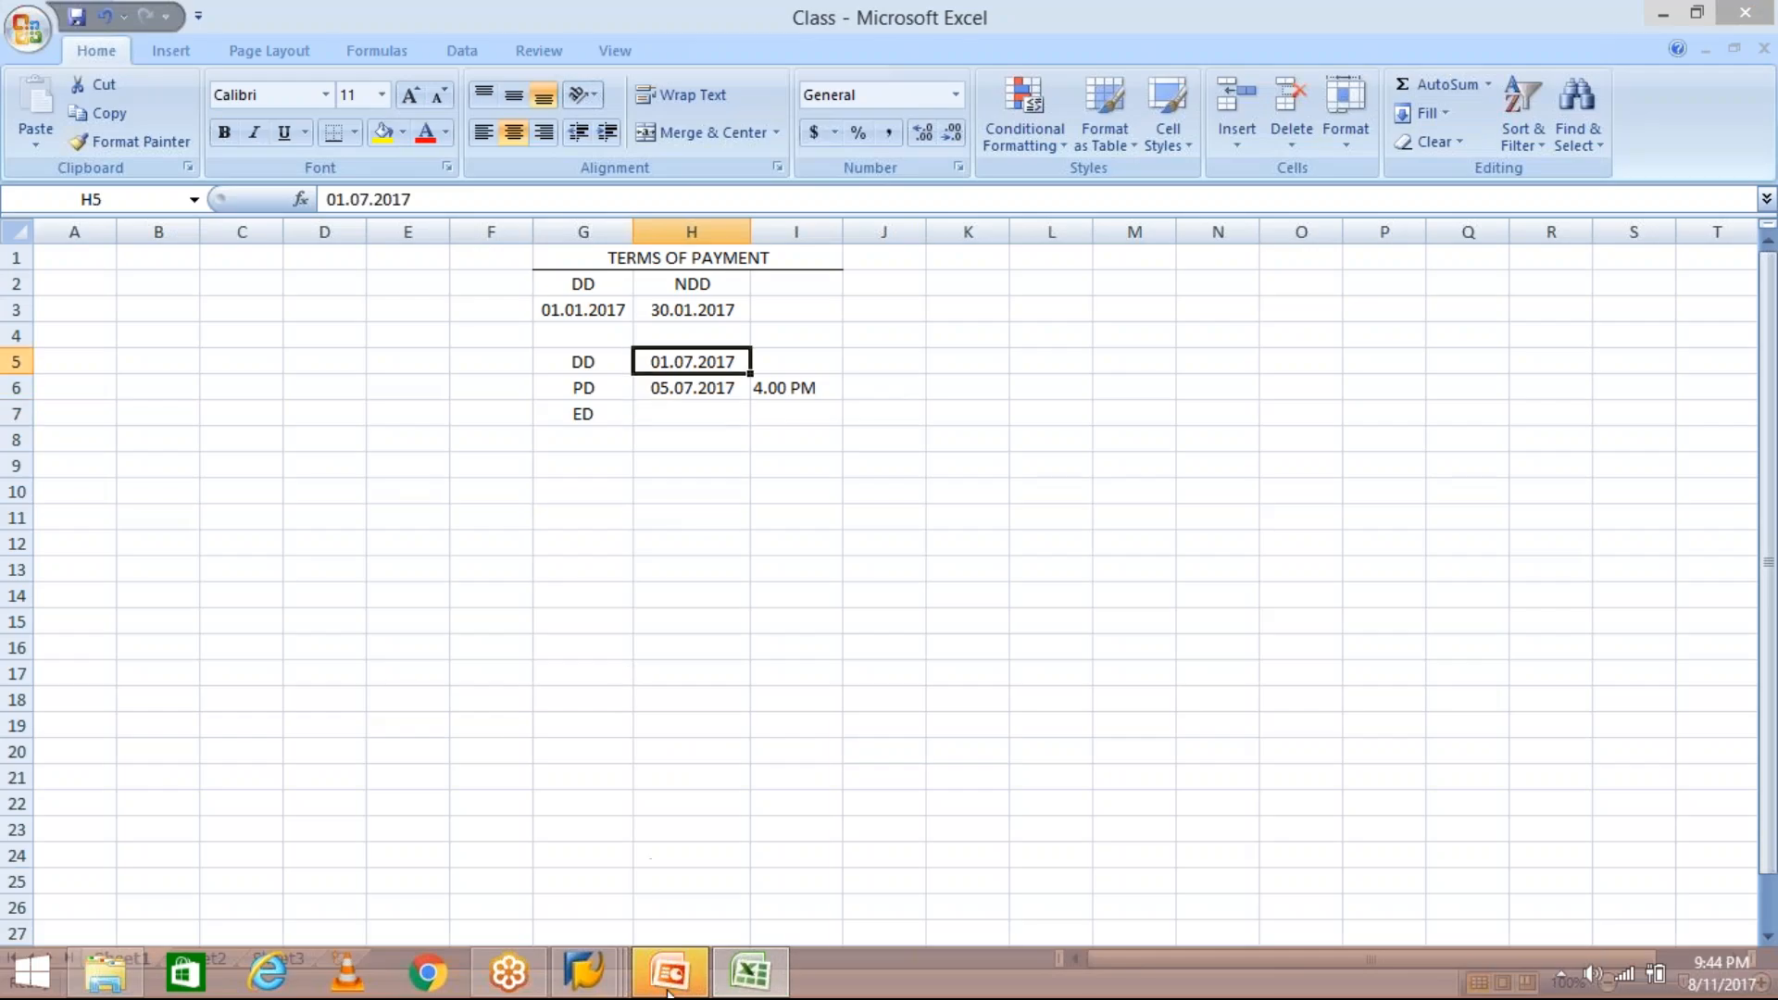
pyautogui.moveTo(584, 973)
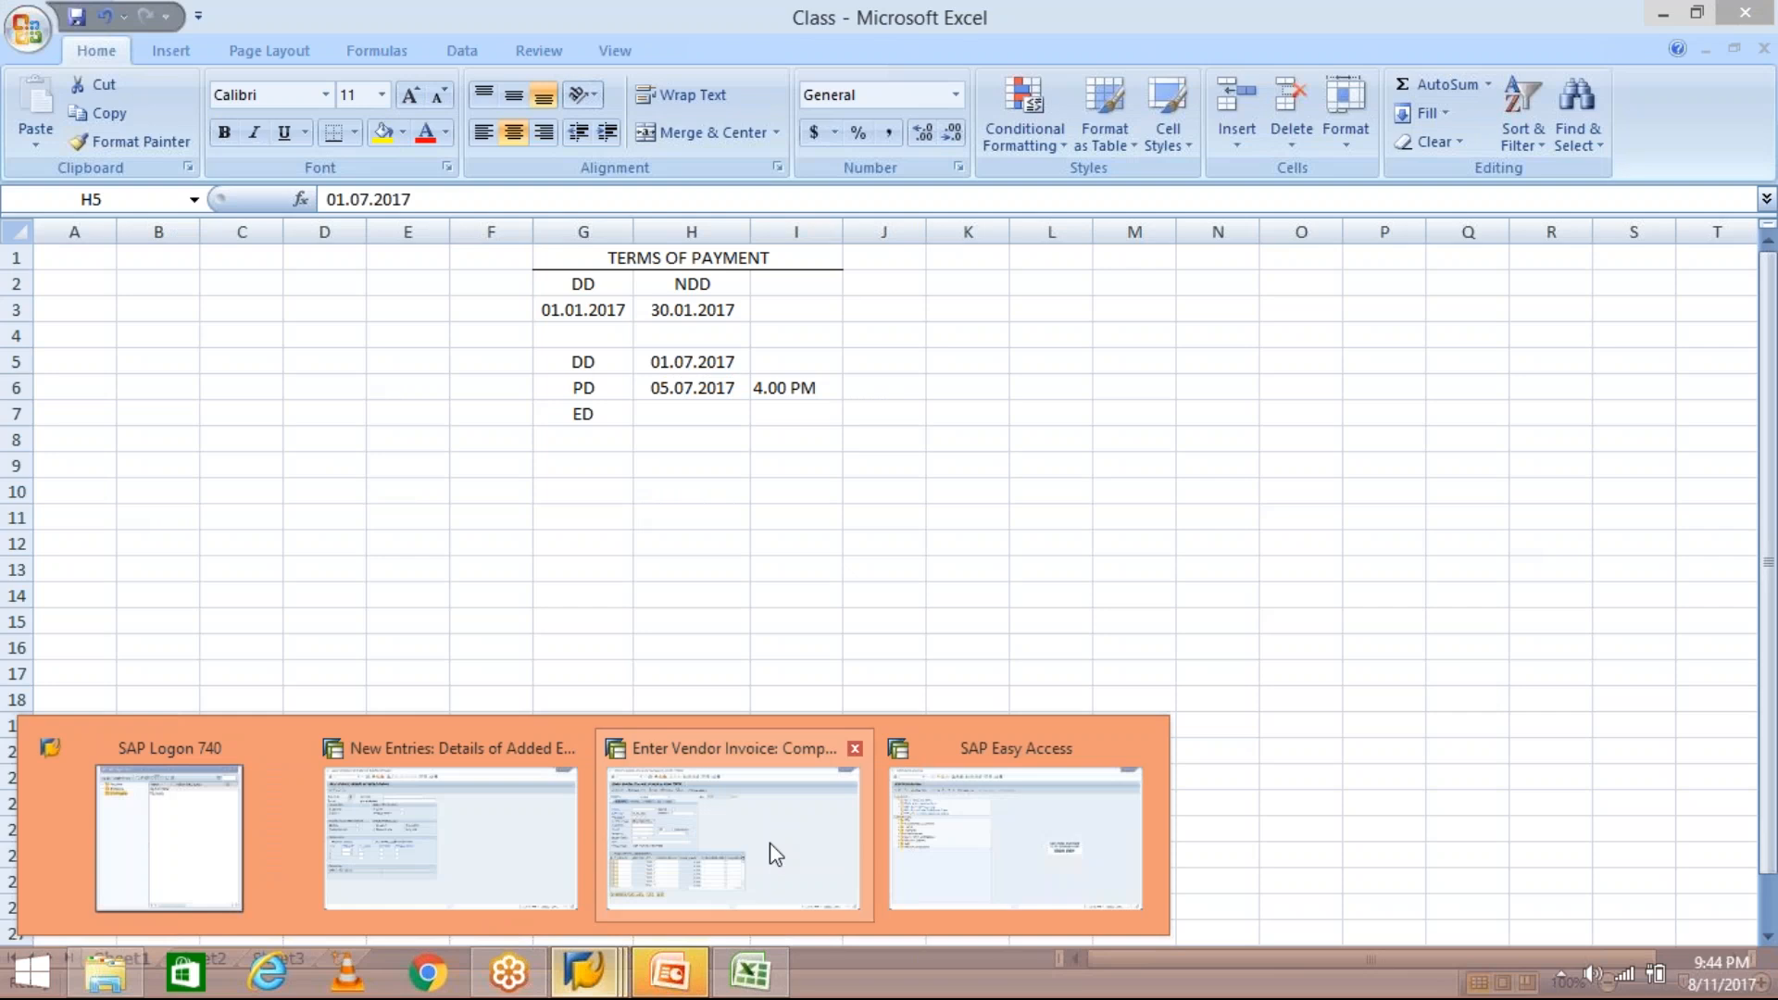
pyautogui.click(770, 843)
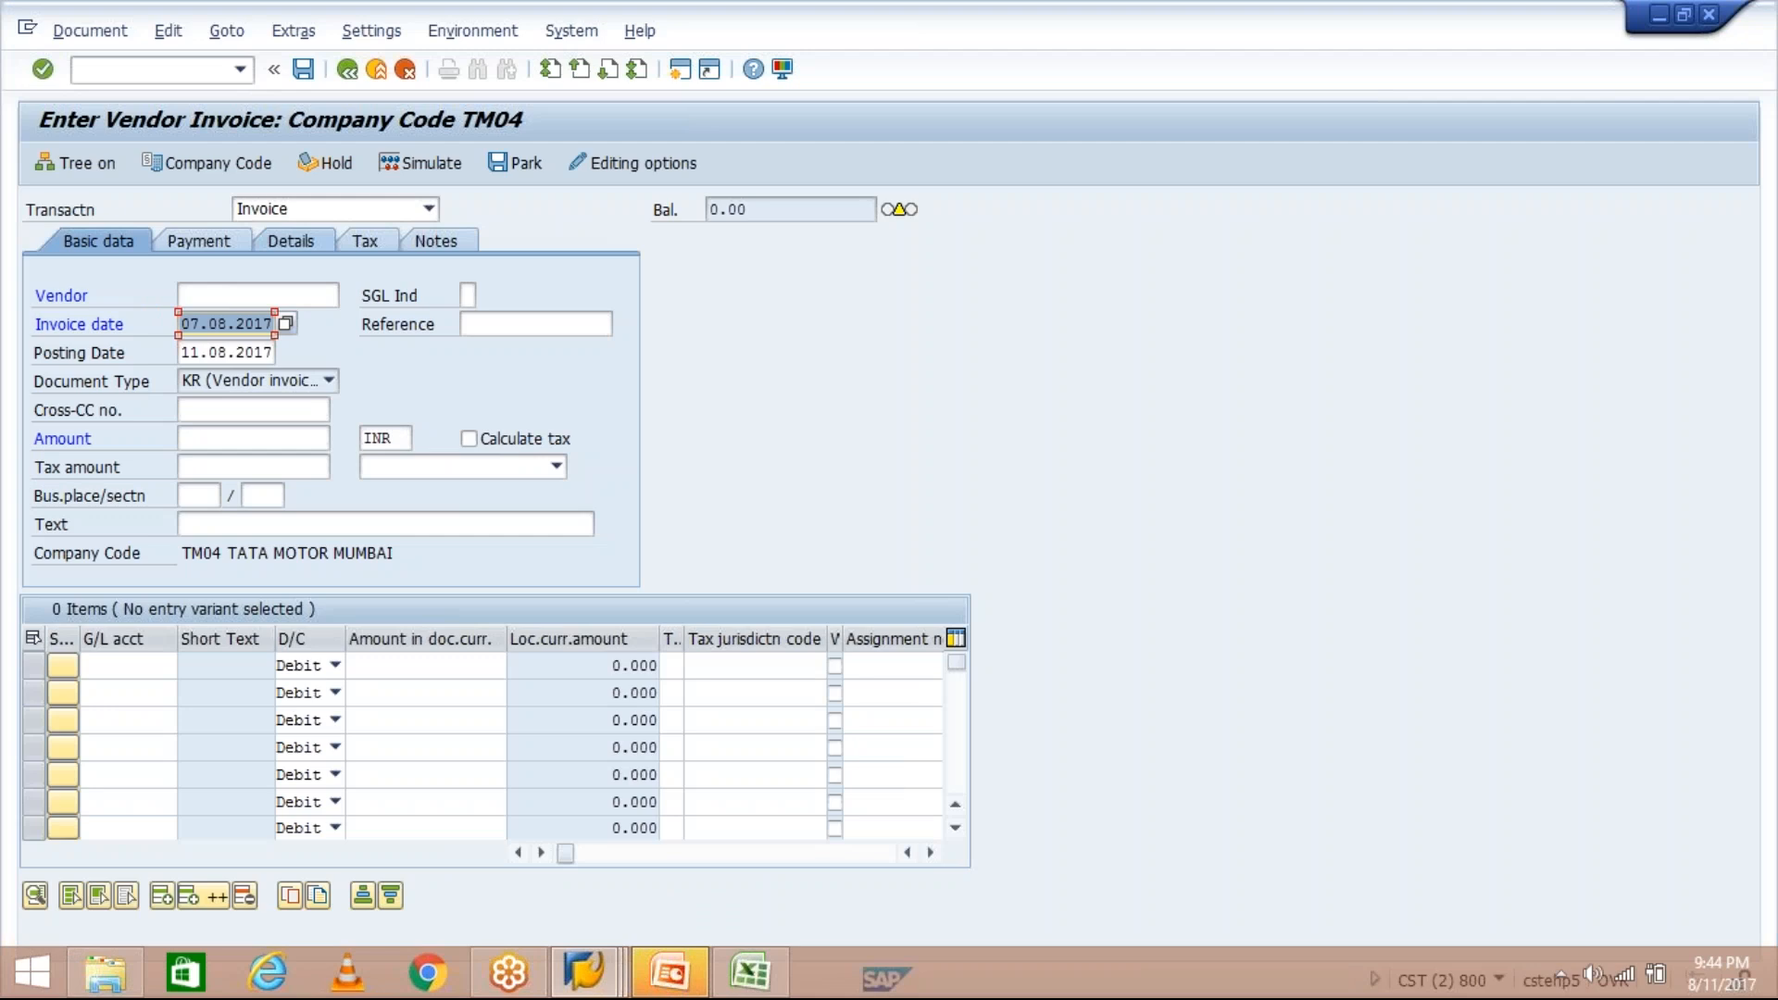
pyautogui.write('01.07.2017')
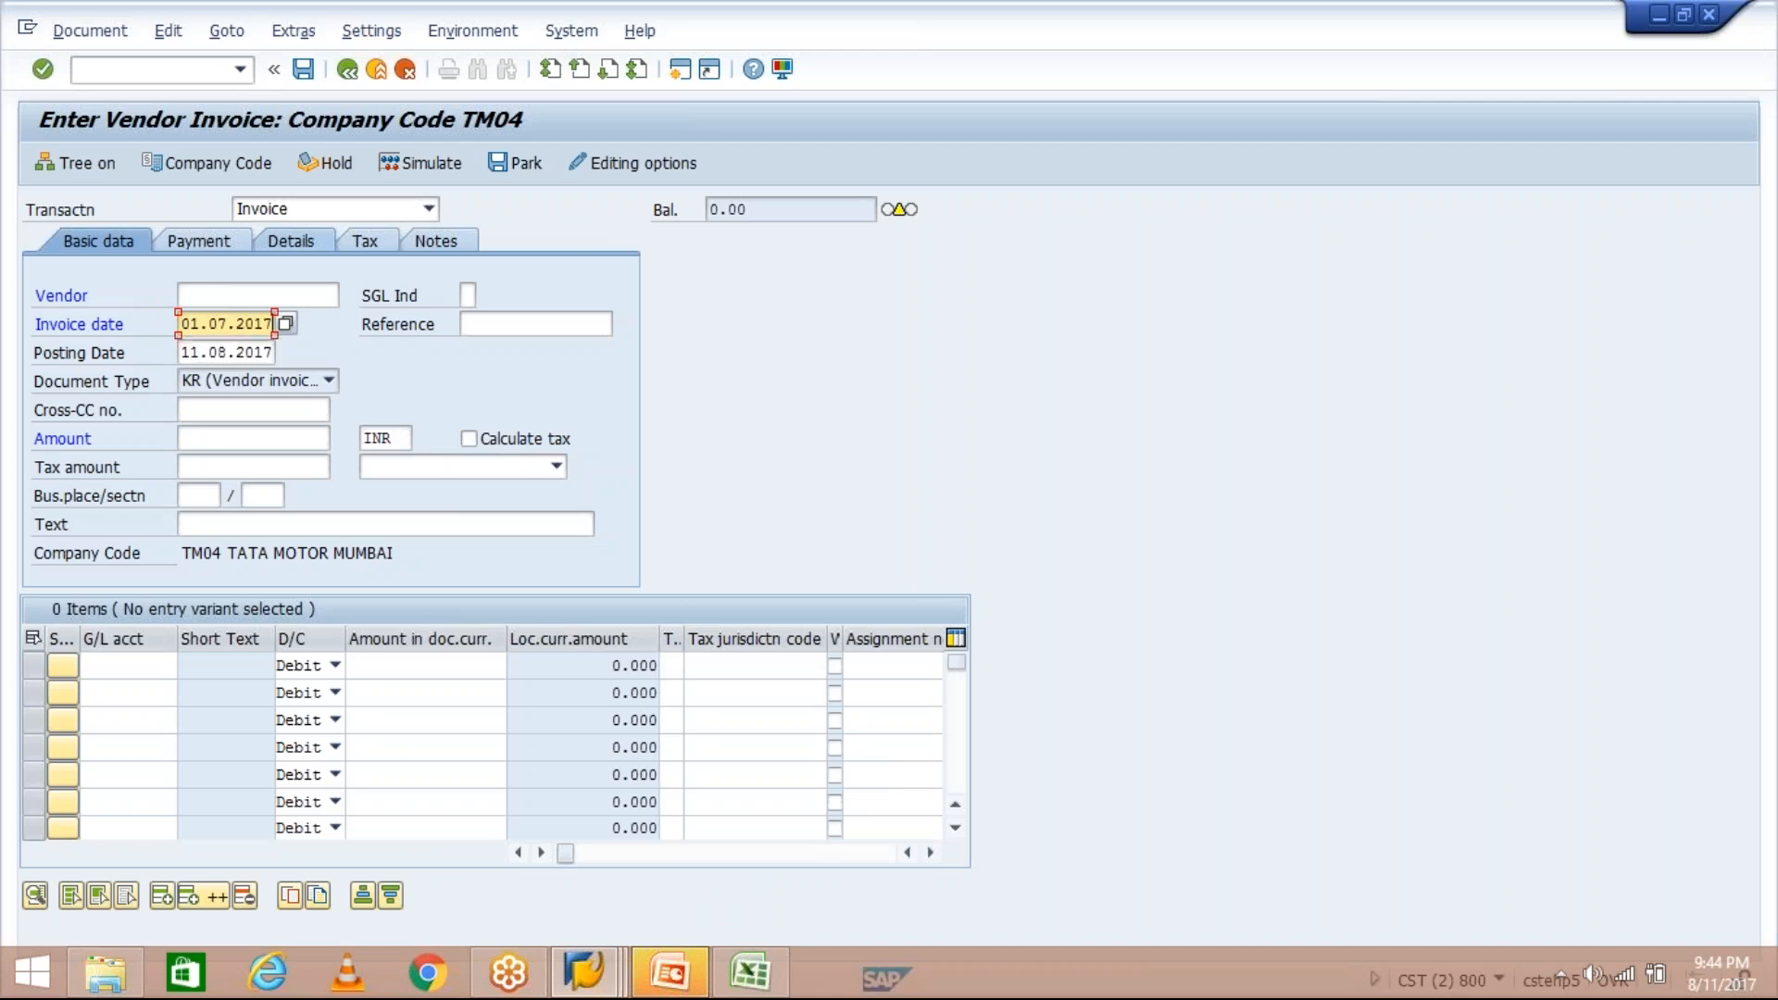
# Set the posting date of the vendor invoice to 05.07.2017
pyautogui.click(229, 353)
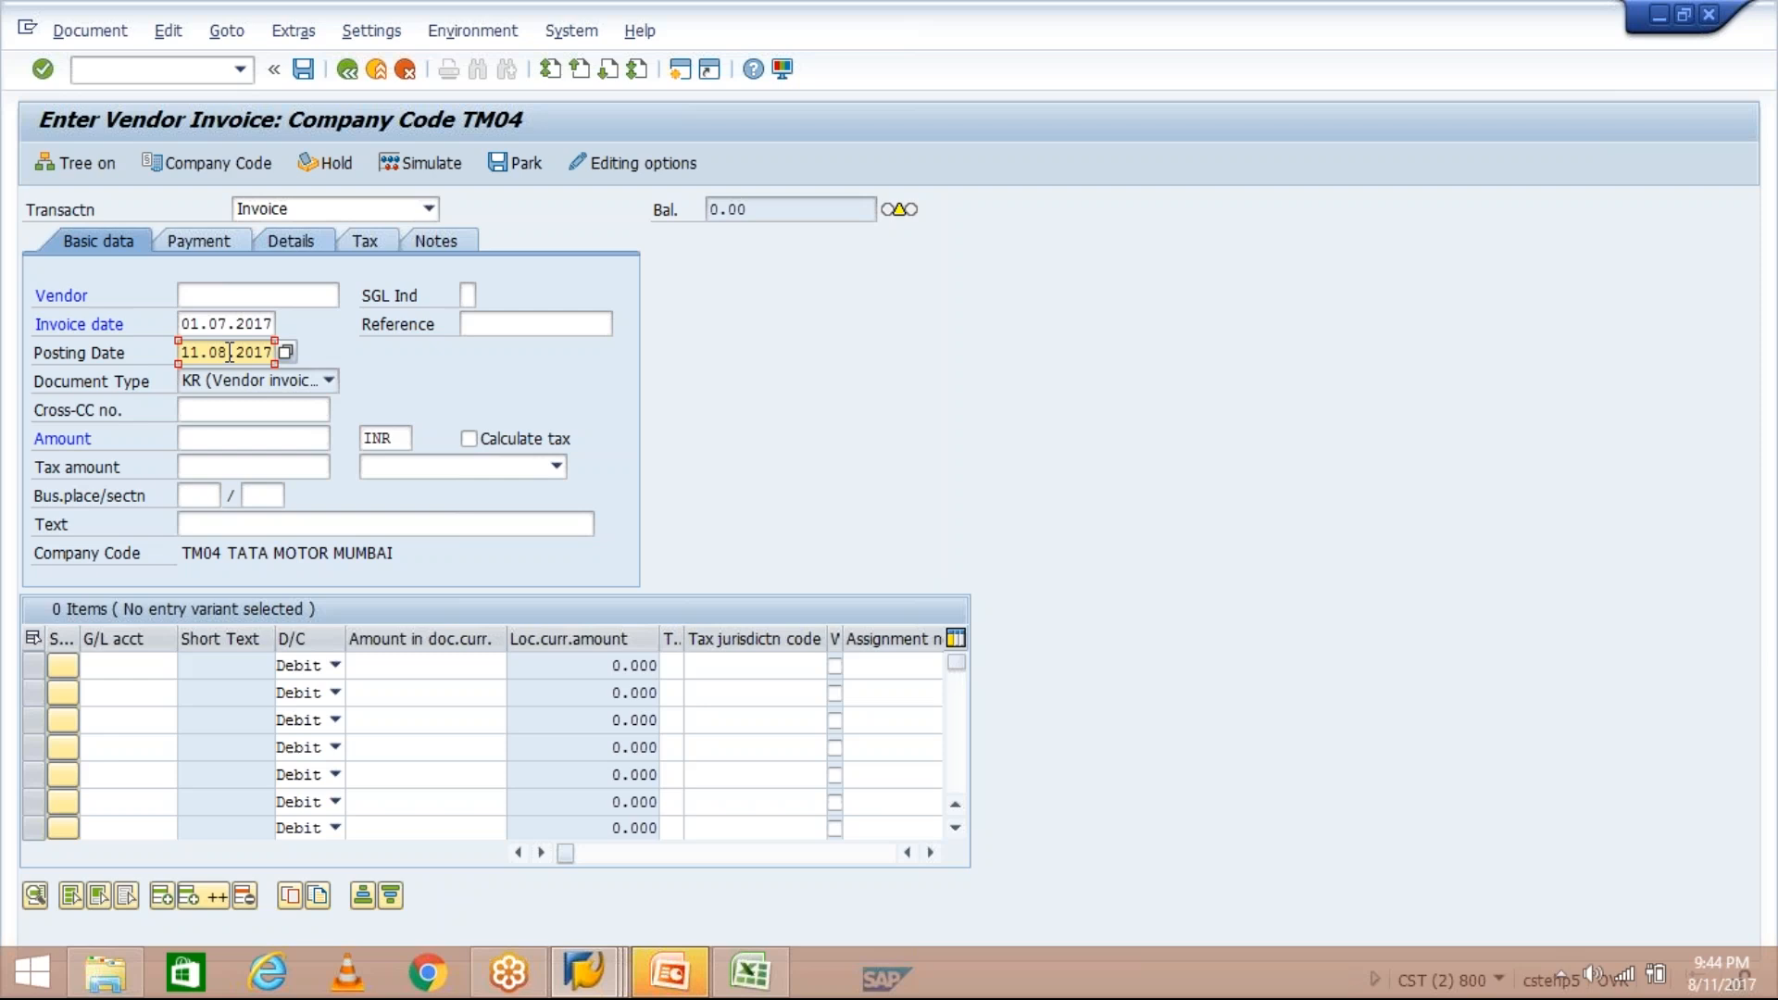
pyautogui.doubleClick(228, 353)
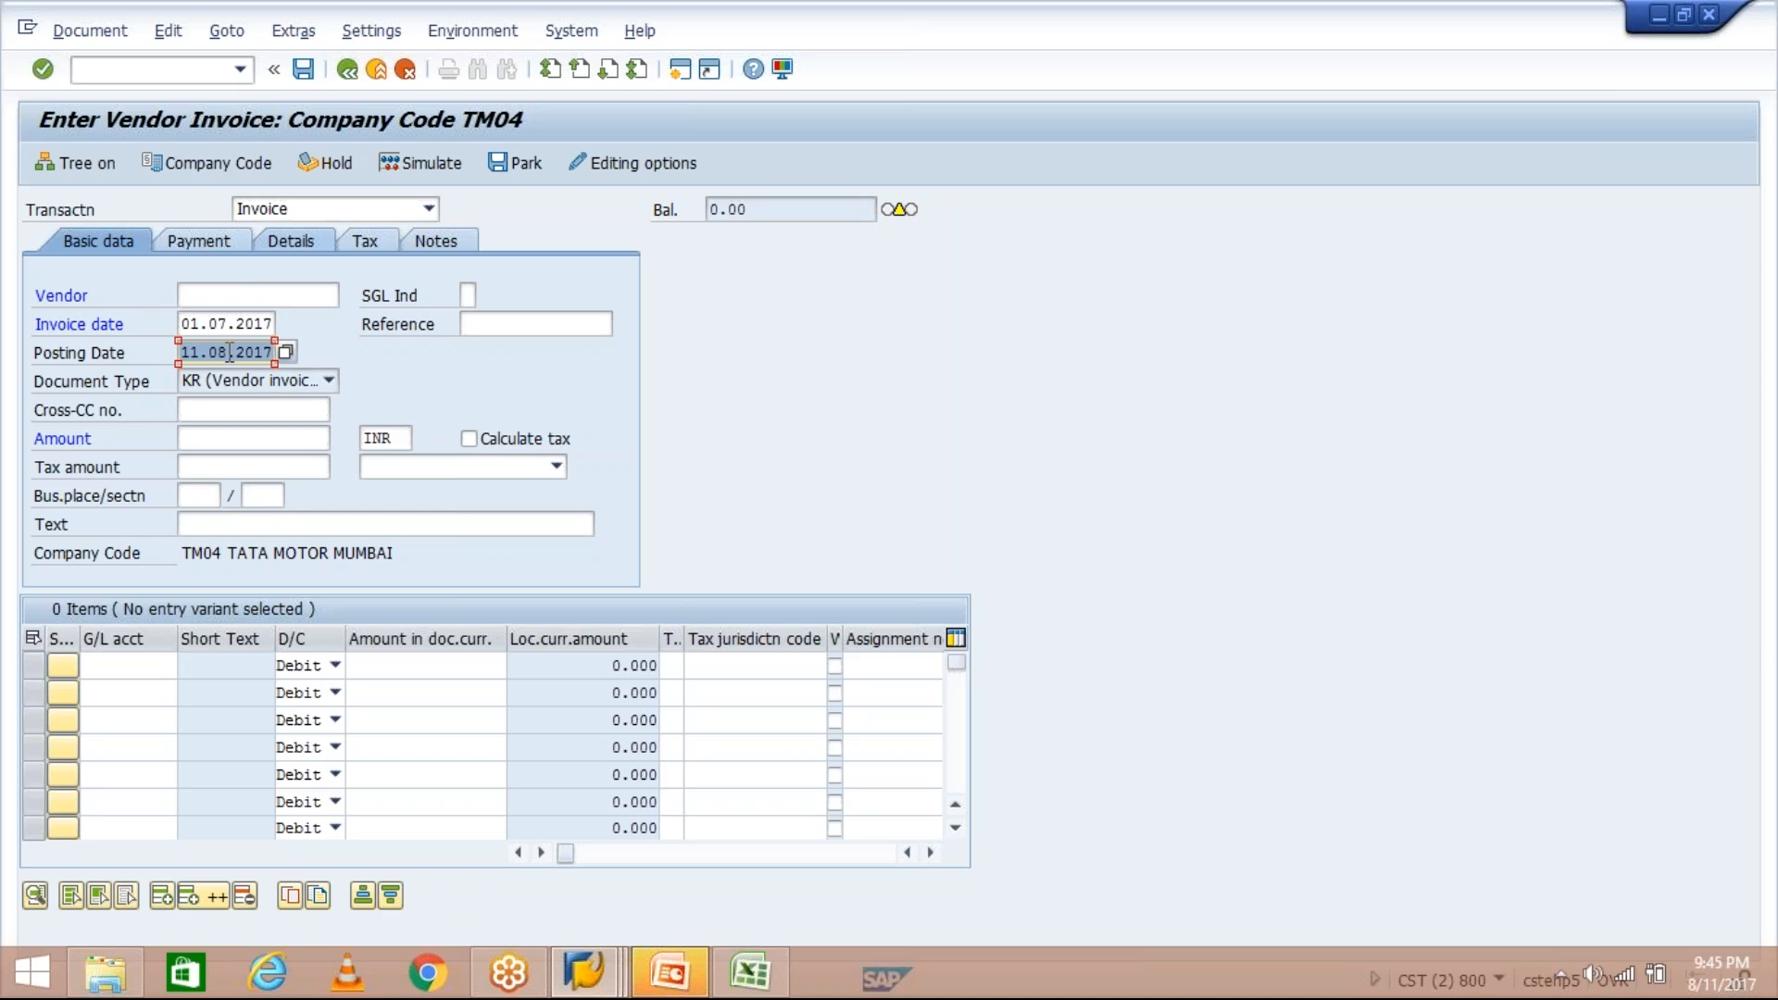
pyautogui.write('05.0')
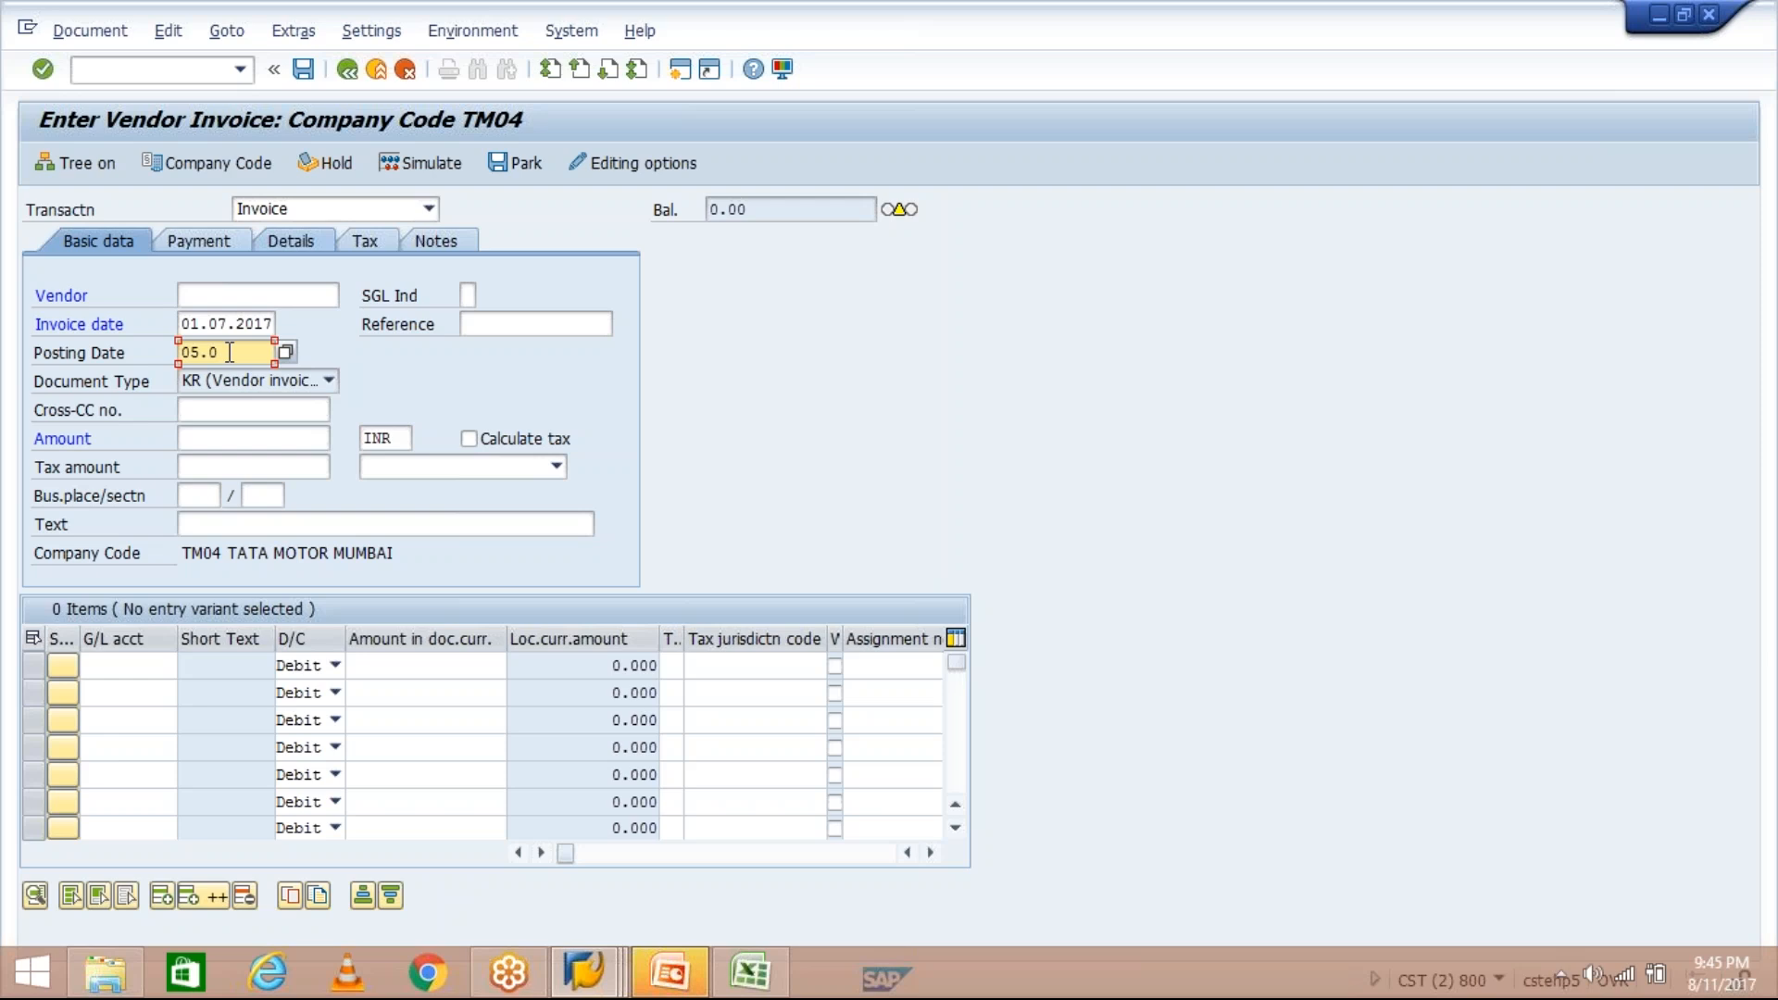
pyautogui.write('7.2017')
# Switch to the Excel sheet and change the DD date in H5 to 05.08.2017 and the PD date in H6 to 10.08.2017
pyautogui.click(750, 973)
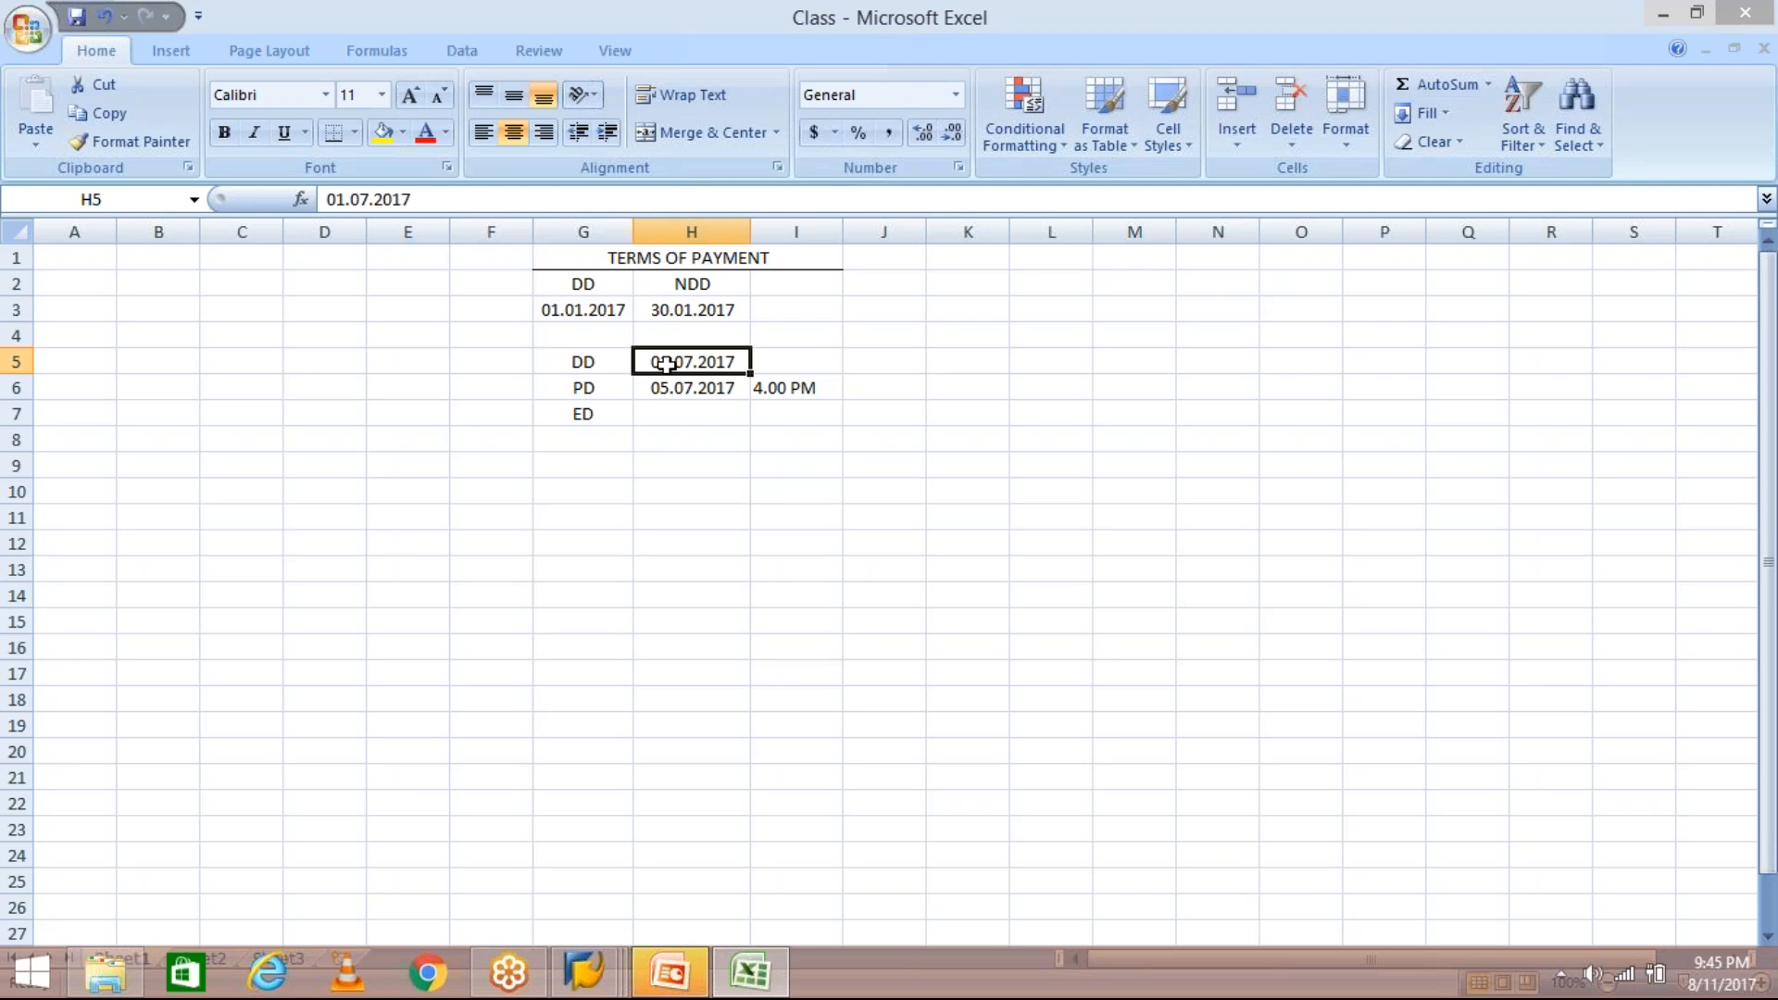
pyautogui.write('05.08.2017')
pyautogui.press('Return')
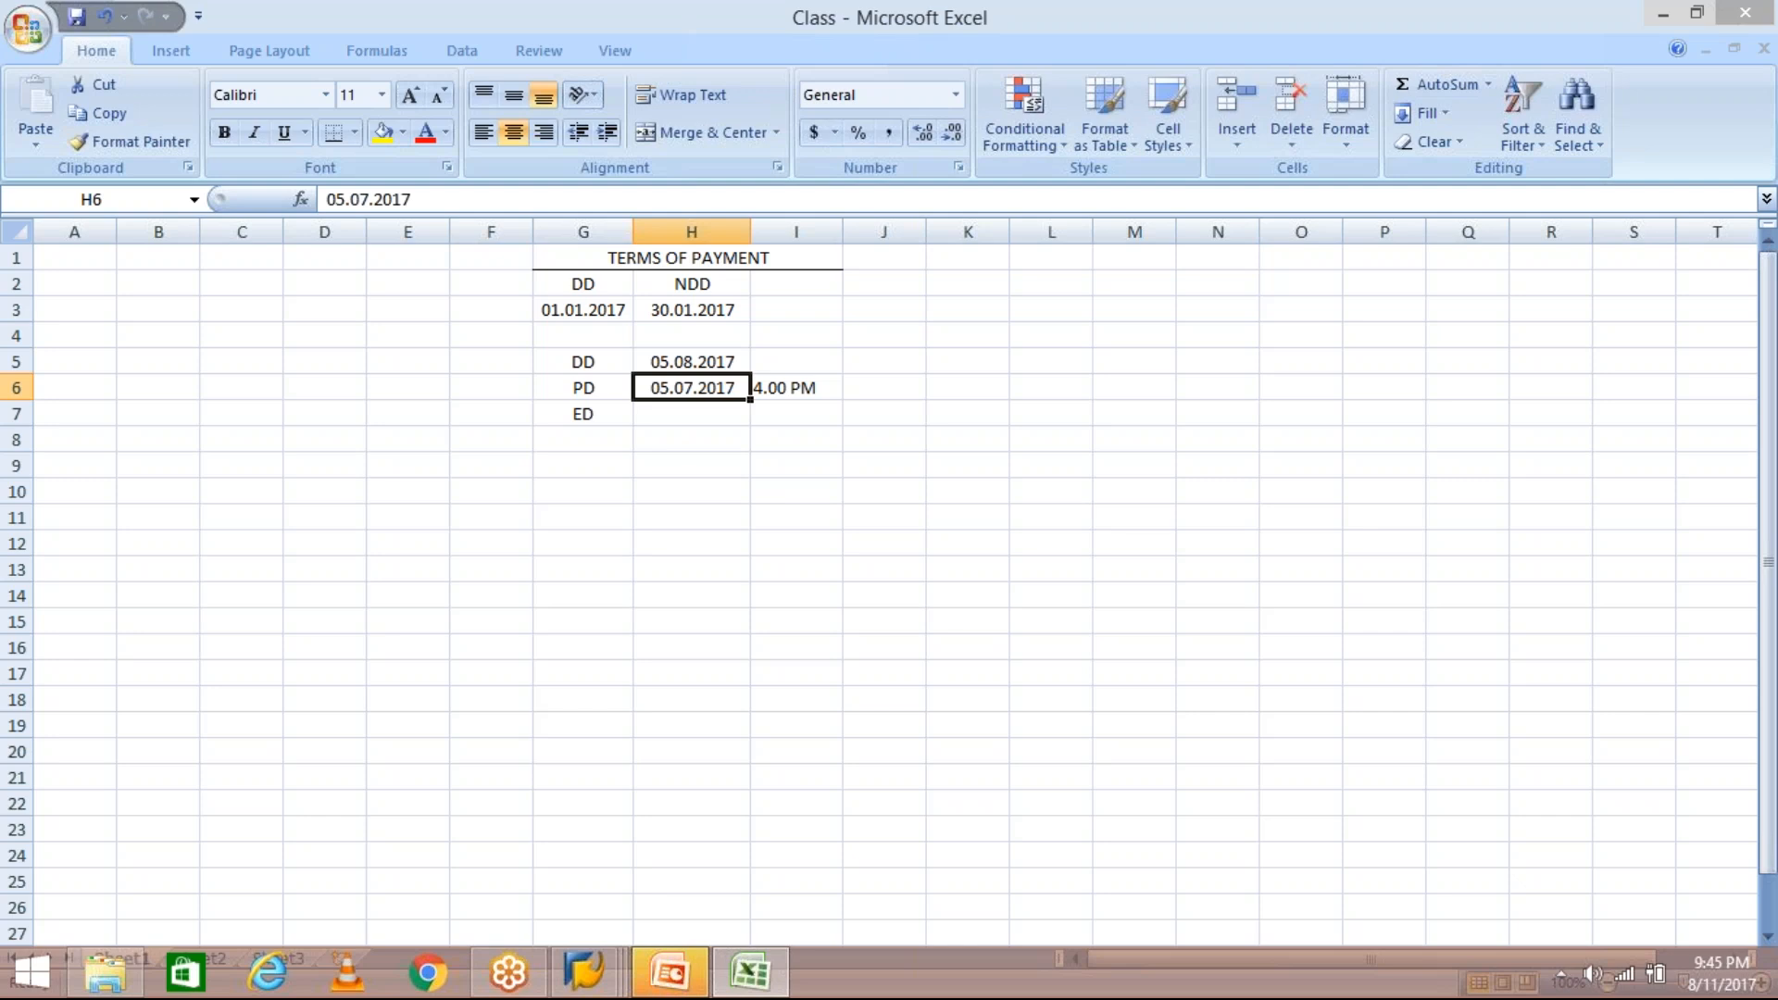
pyautogui.write('10.')
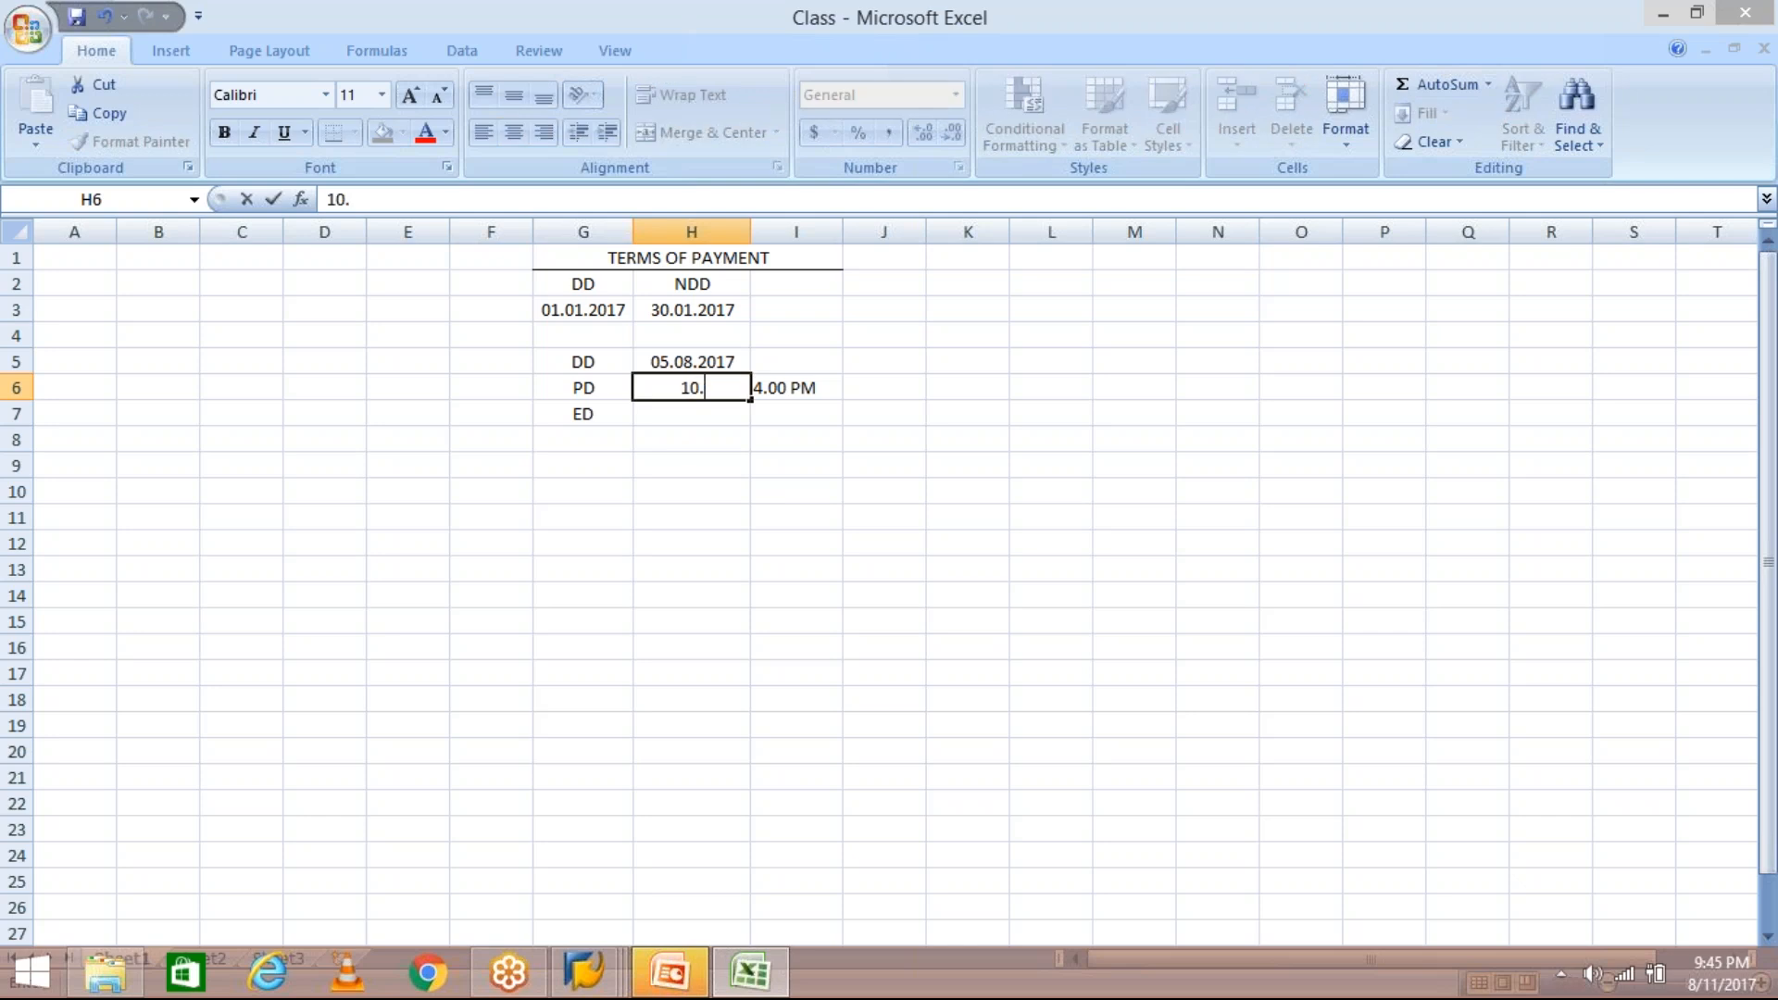
pyautogui.write('08.2017')
pyautogui.press('Return')
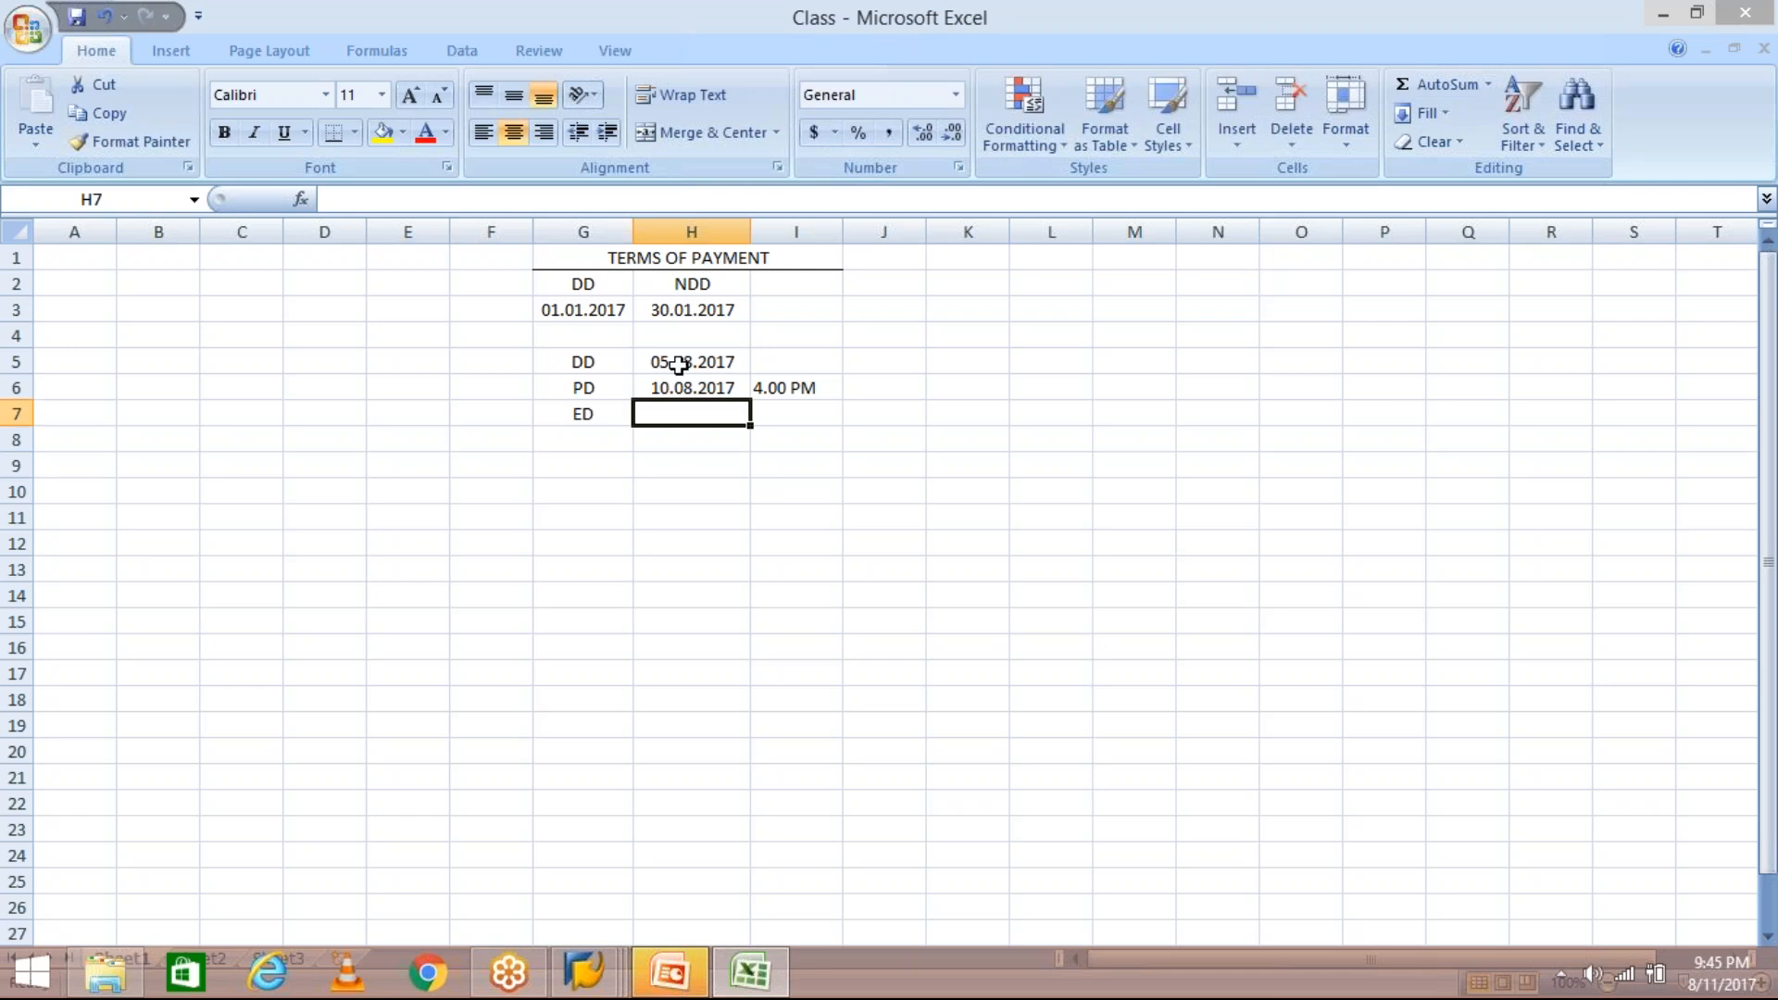
pyautogui.click(708, 386)
pyautogui.click(690, 362)
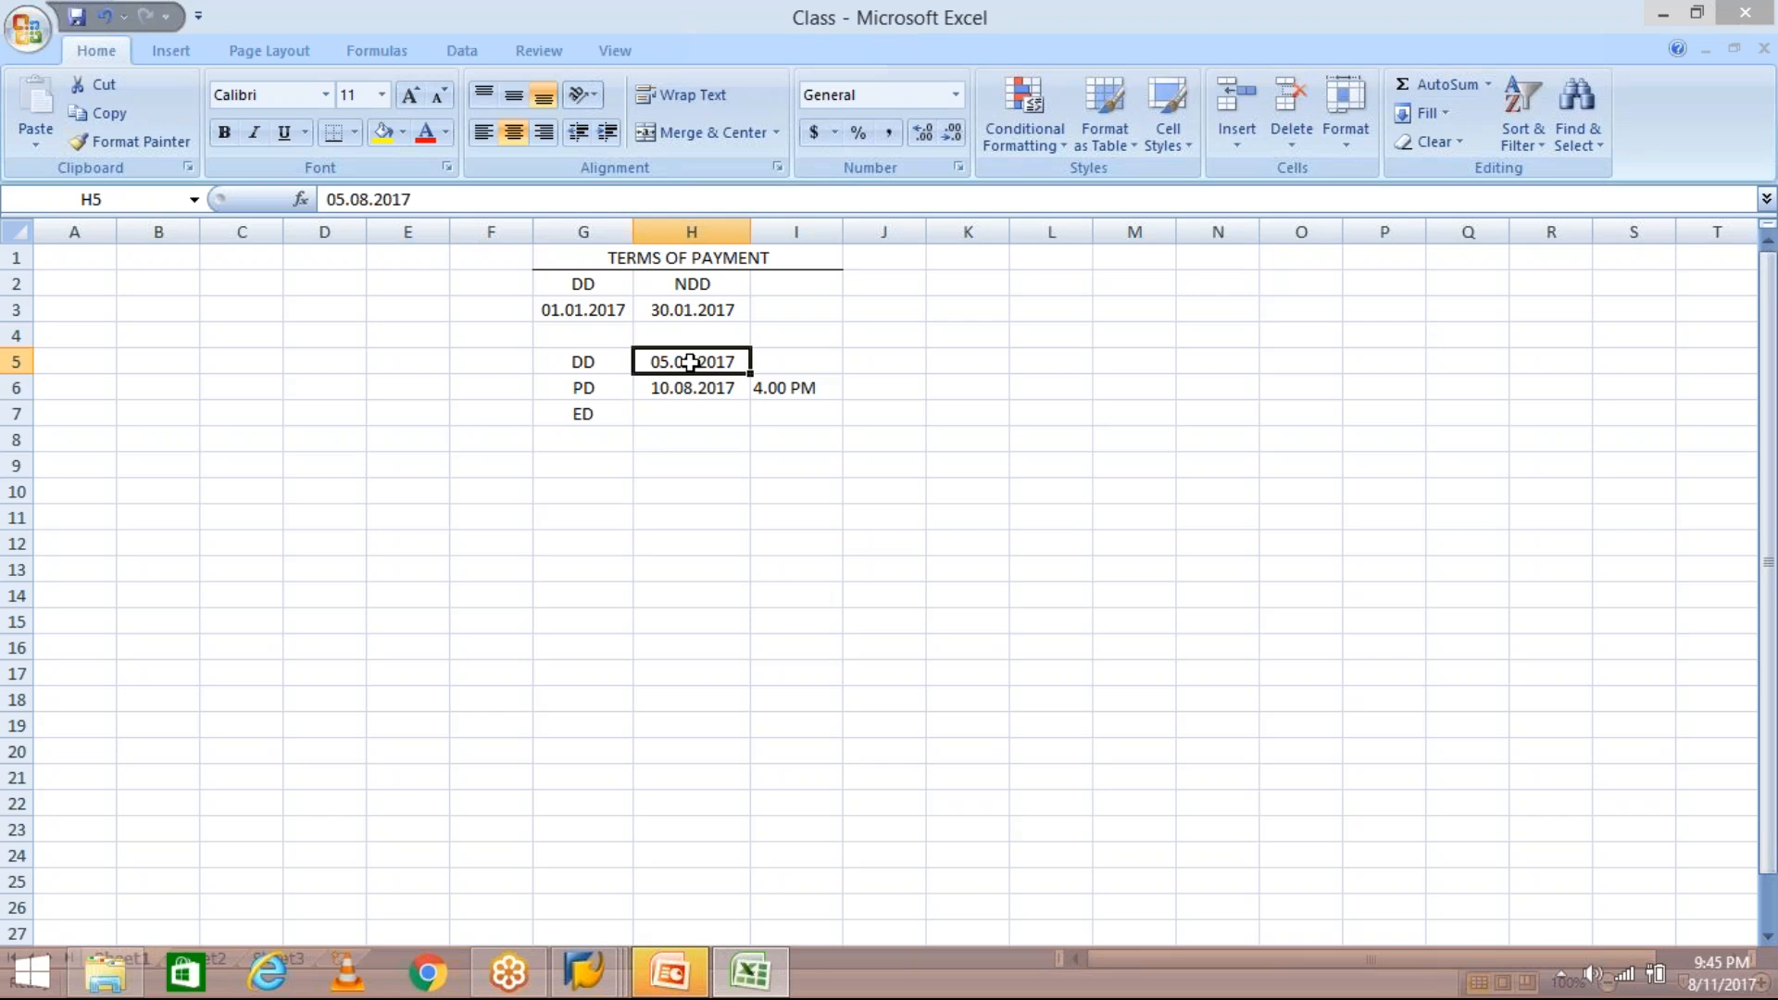
pyautogui.click(686, 388)
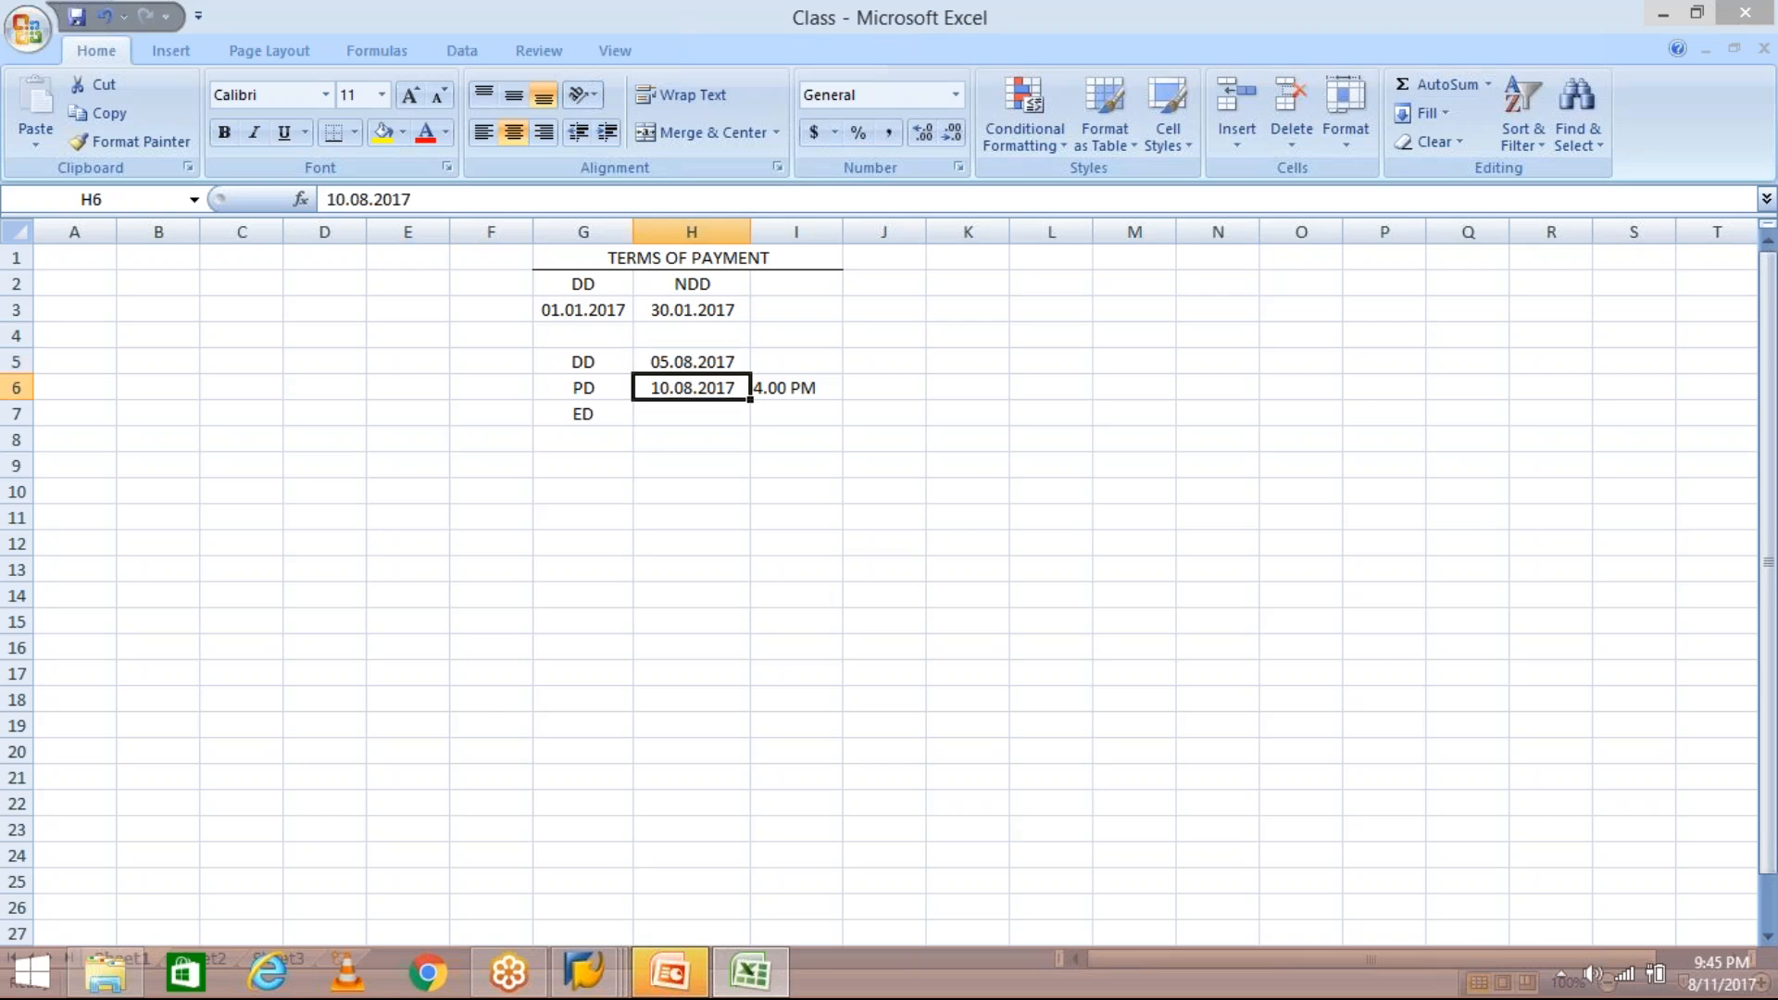
pyautogui.click(781, 389)
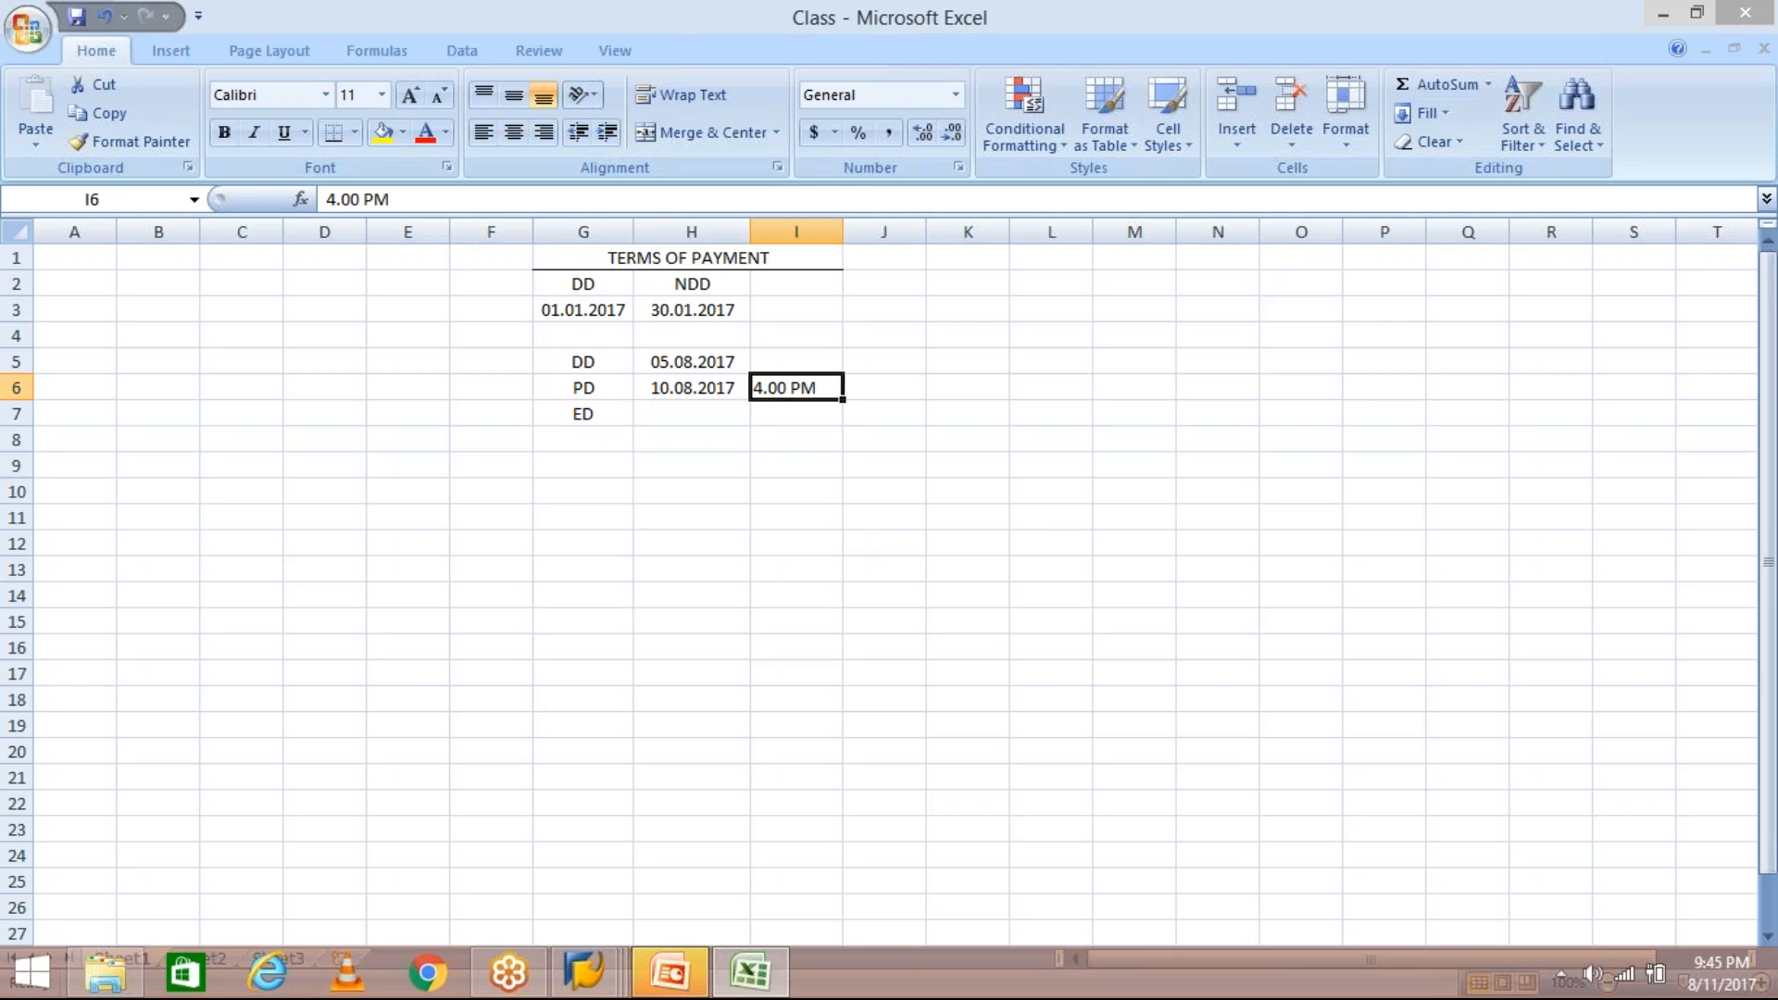
pyautogui.click(689, 391)
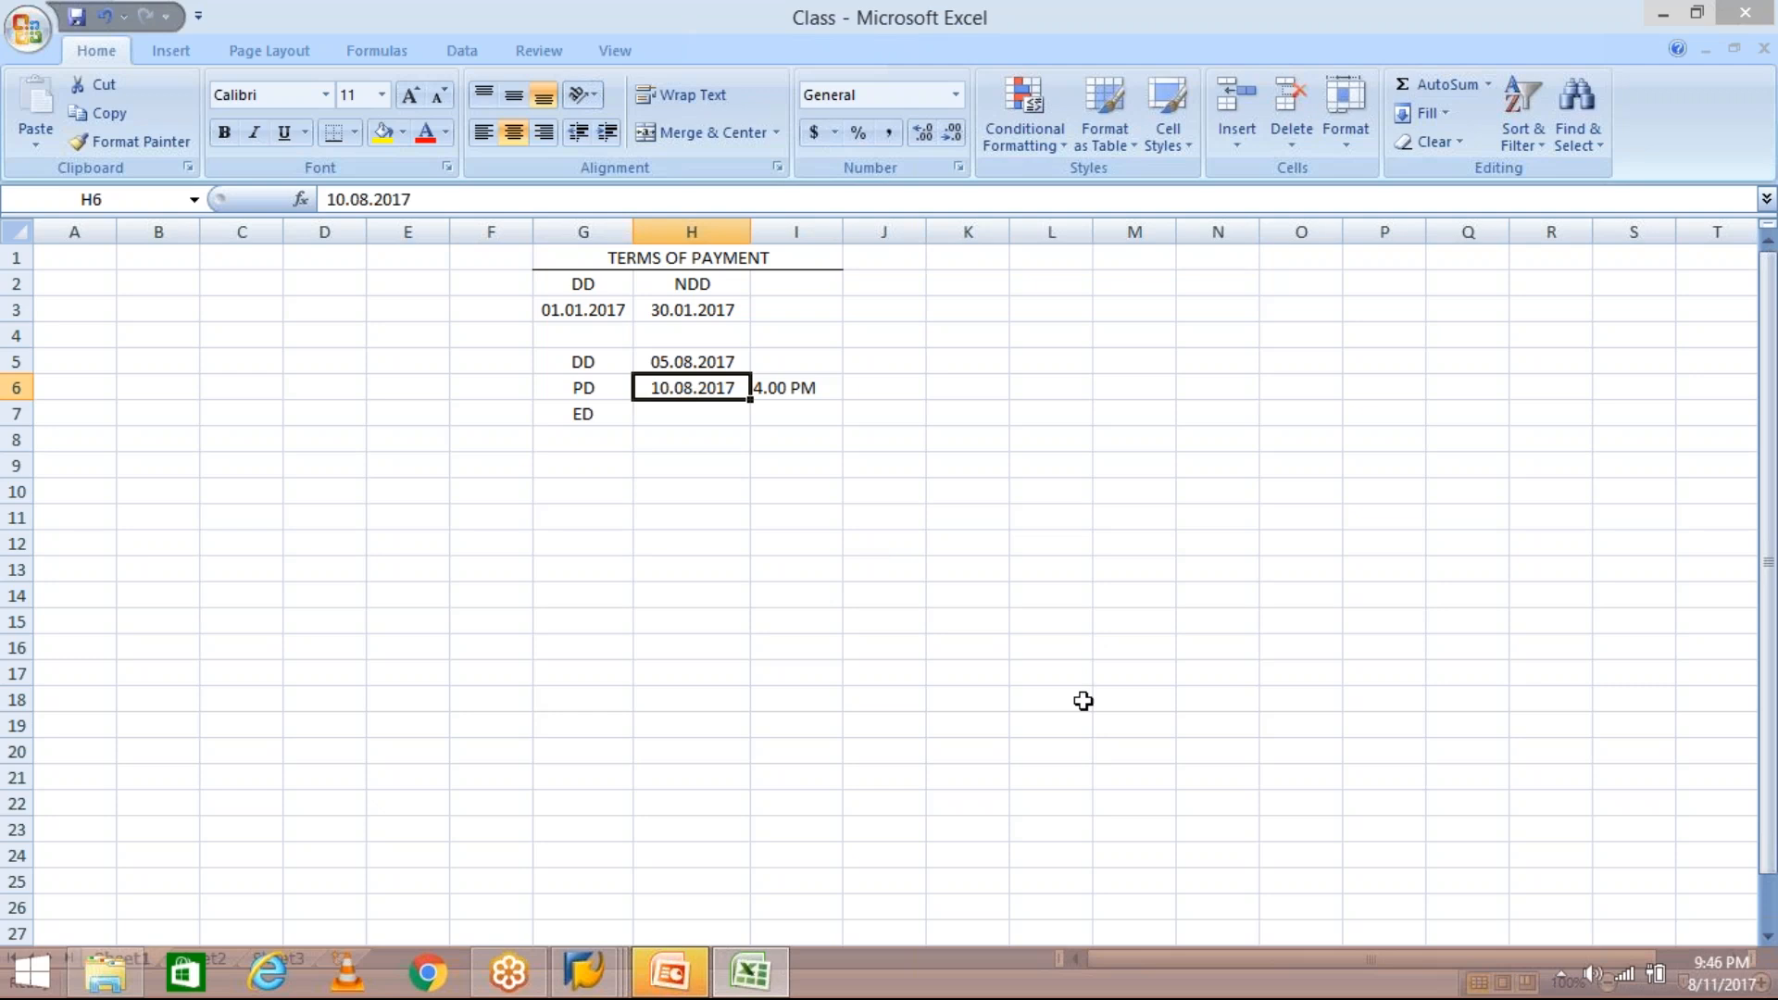
# Return to the SAP vendor invoice and set the invoice date to 05.08.2017
pyautogui.moveTo(584, 972)
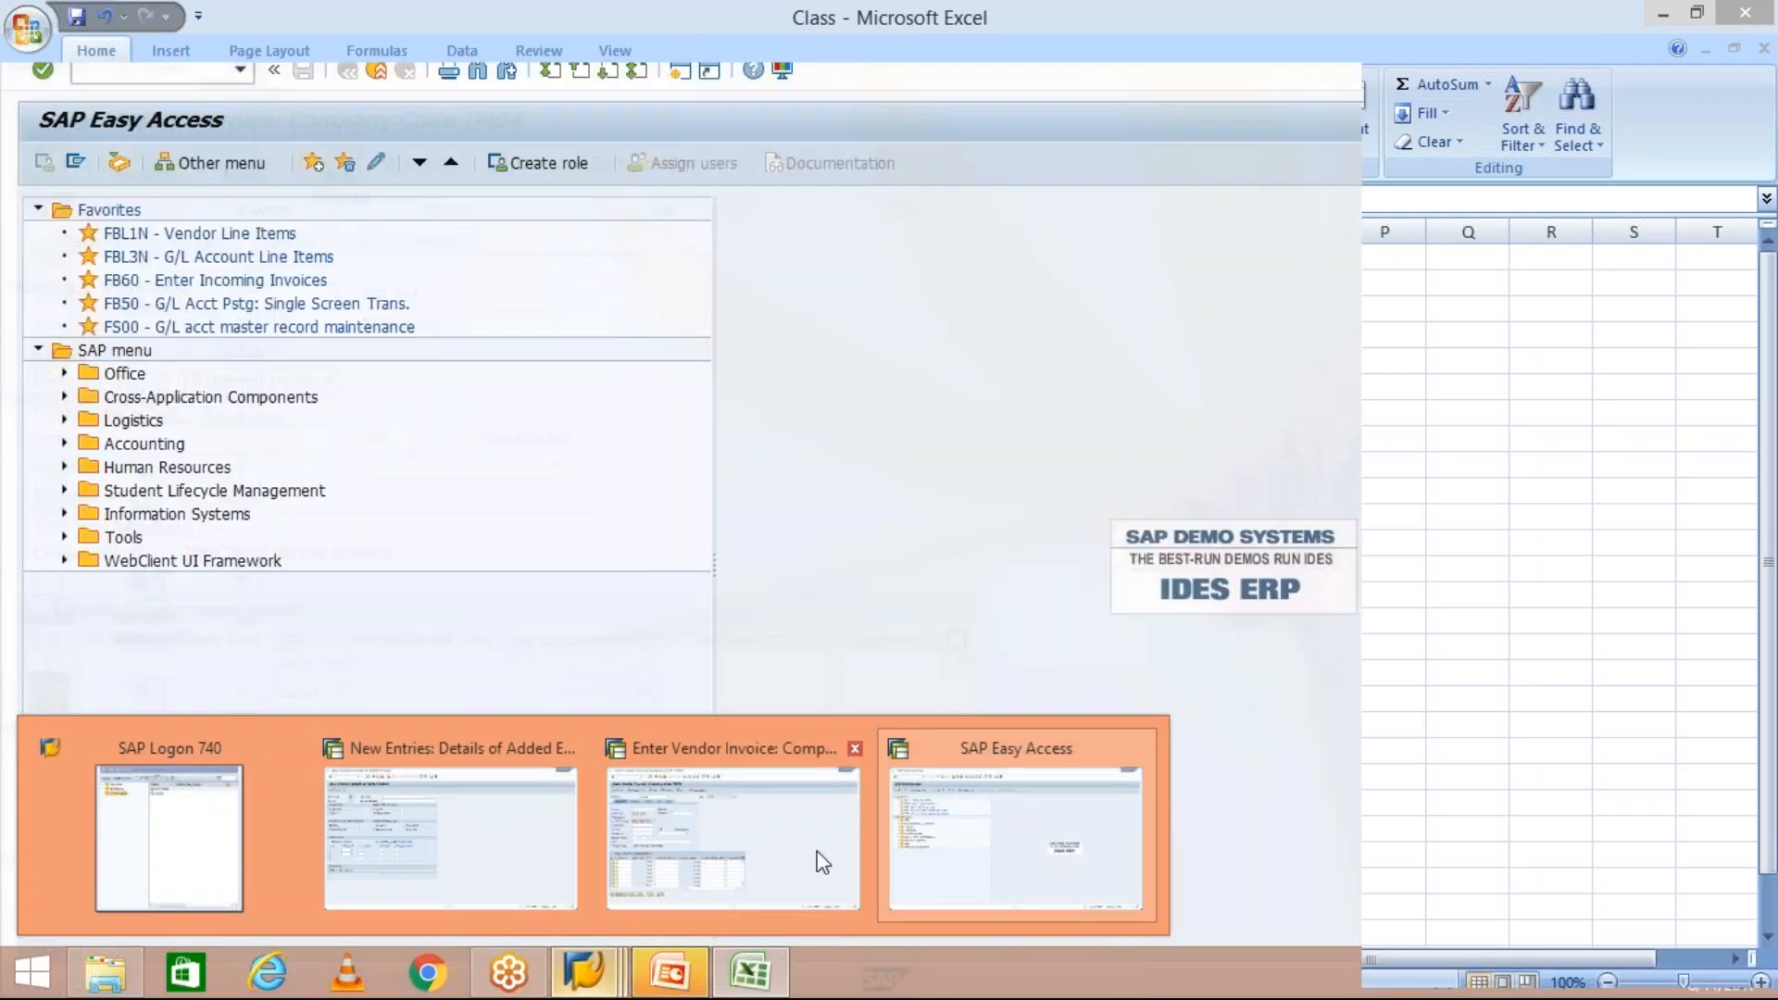
pyautogui.click(817, 852)
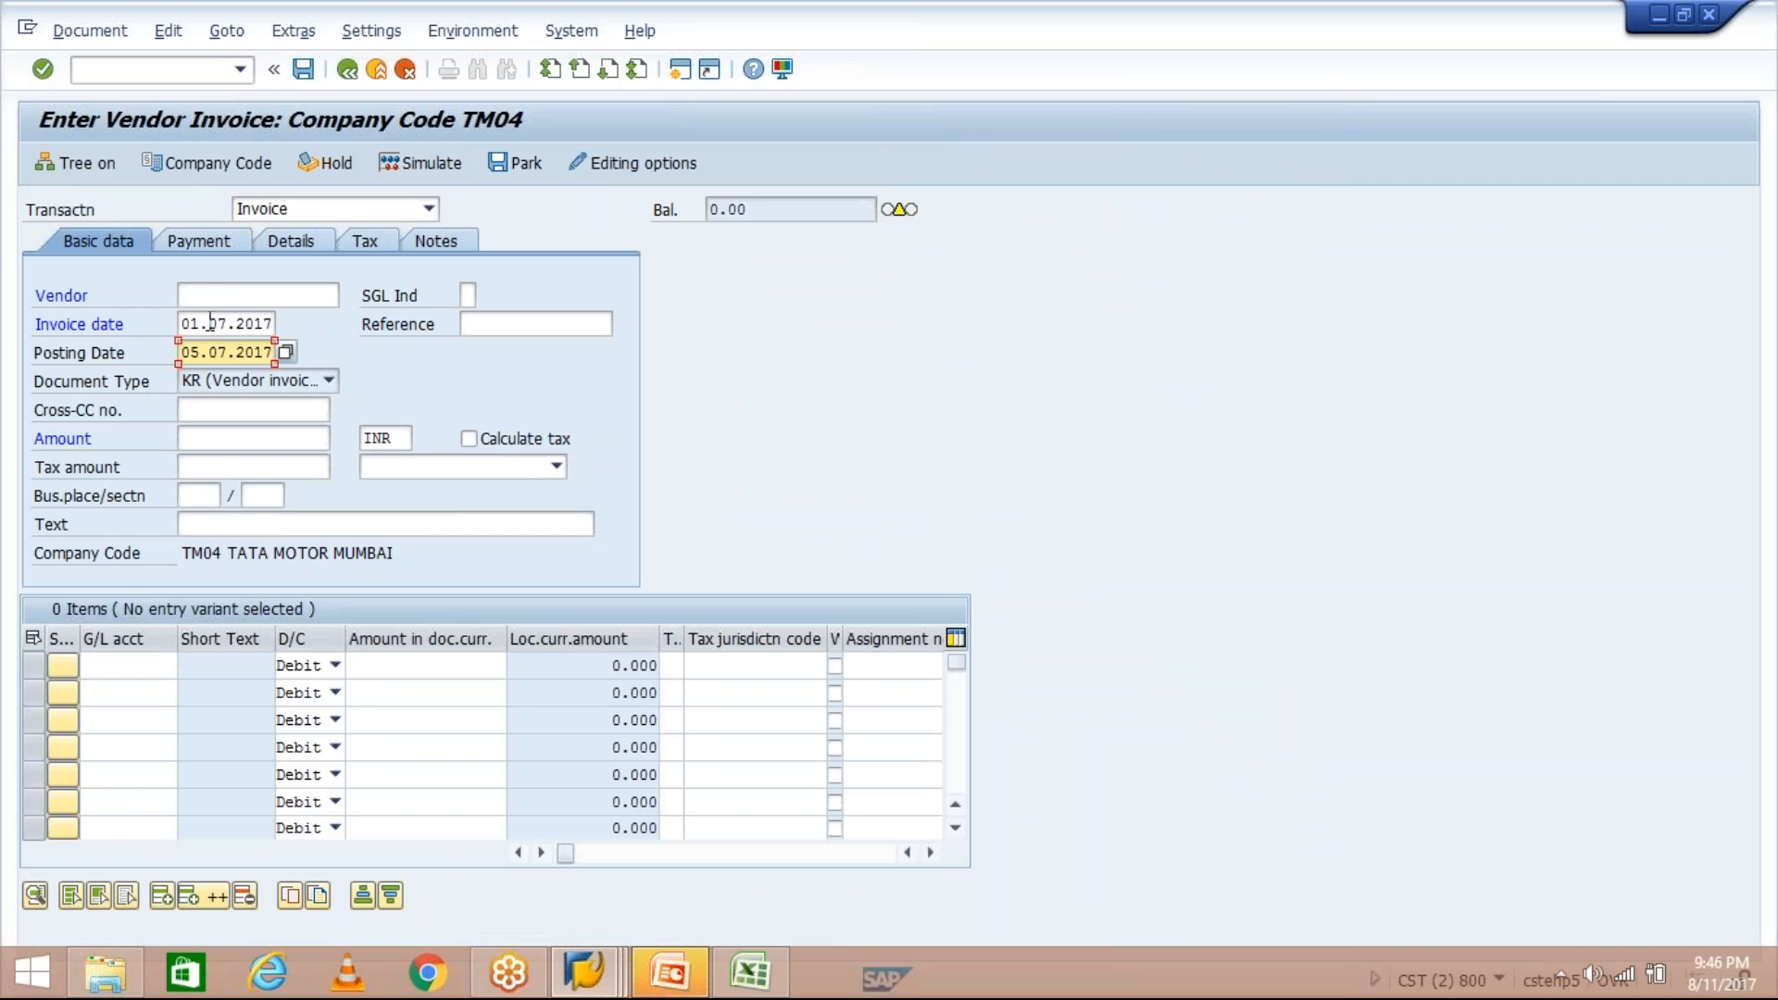
pyautogui.click(211, 324)
pyautogui.doubleClick(211, 323)
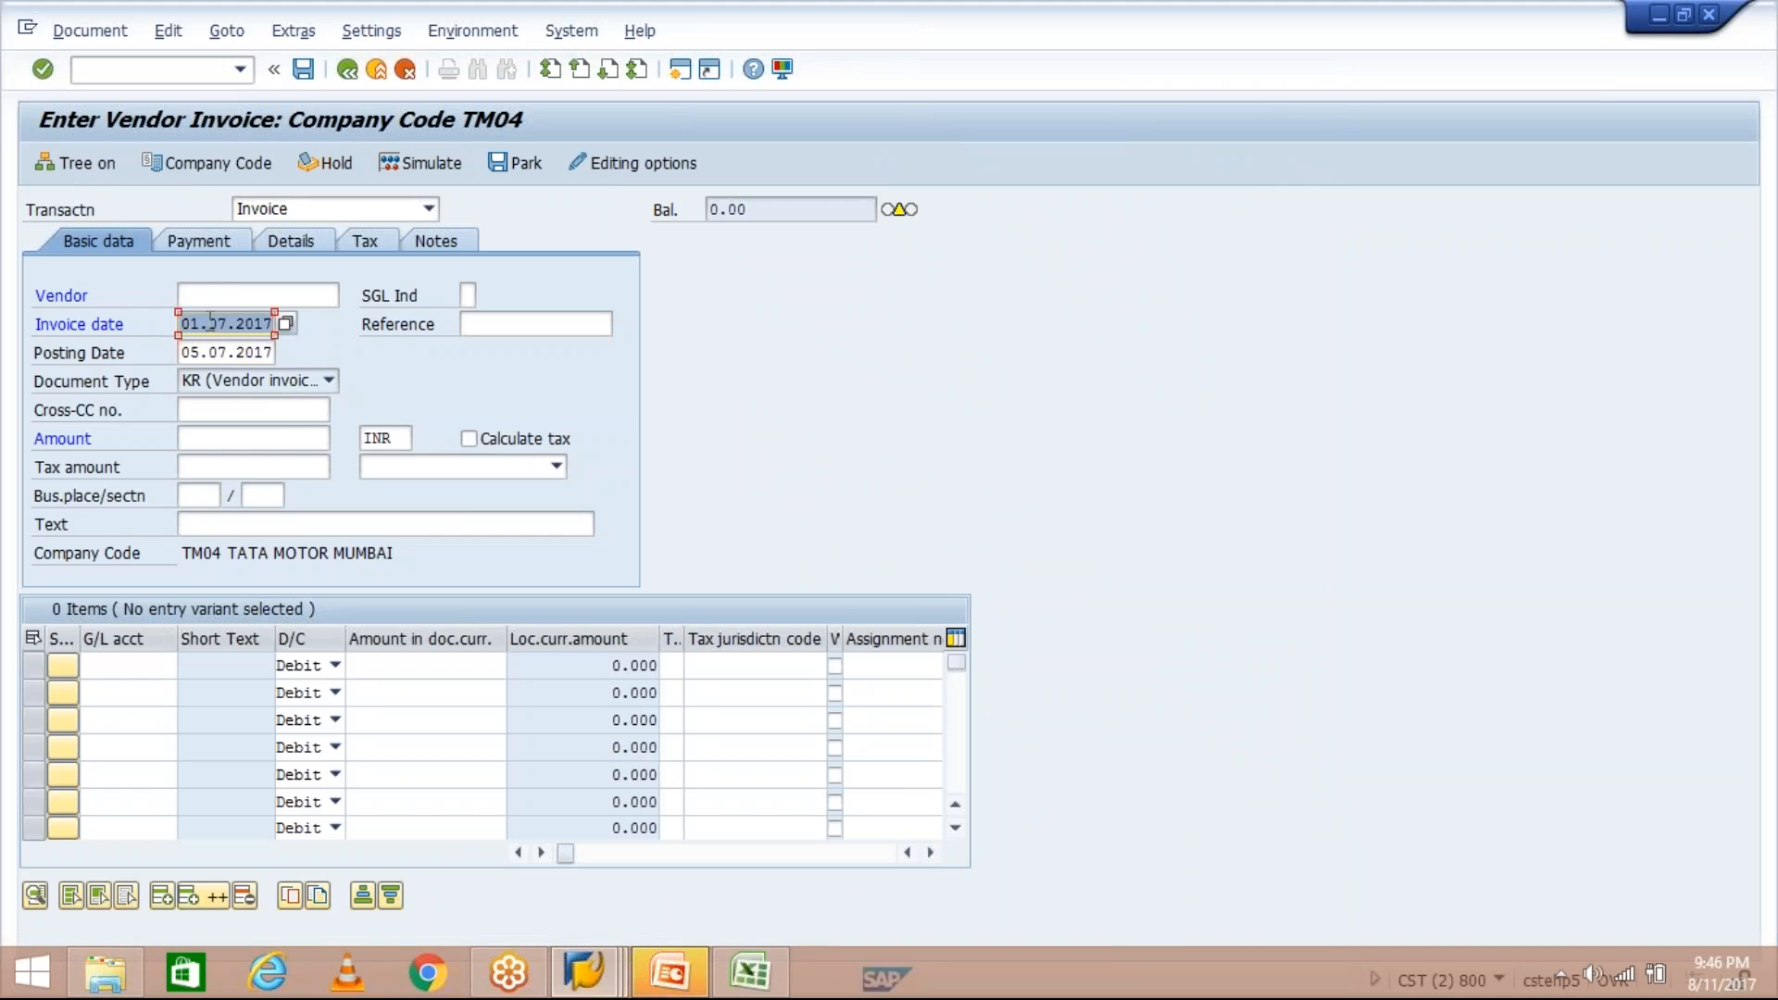
pyautogui.write('05.08')
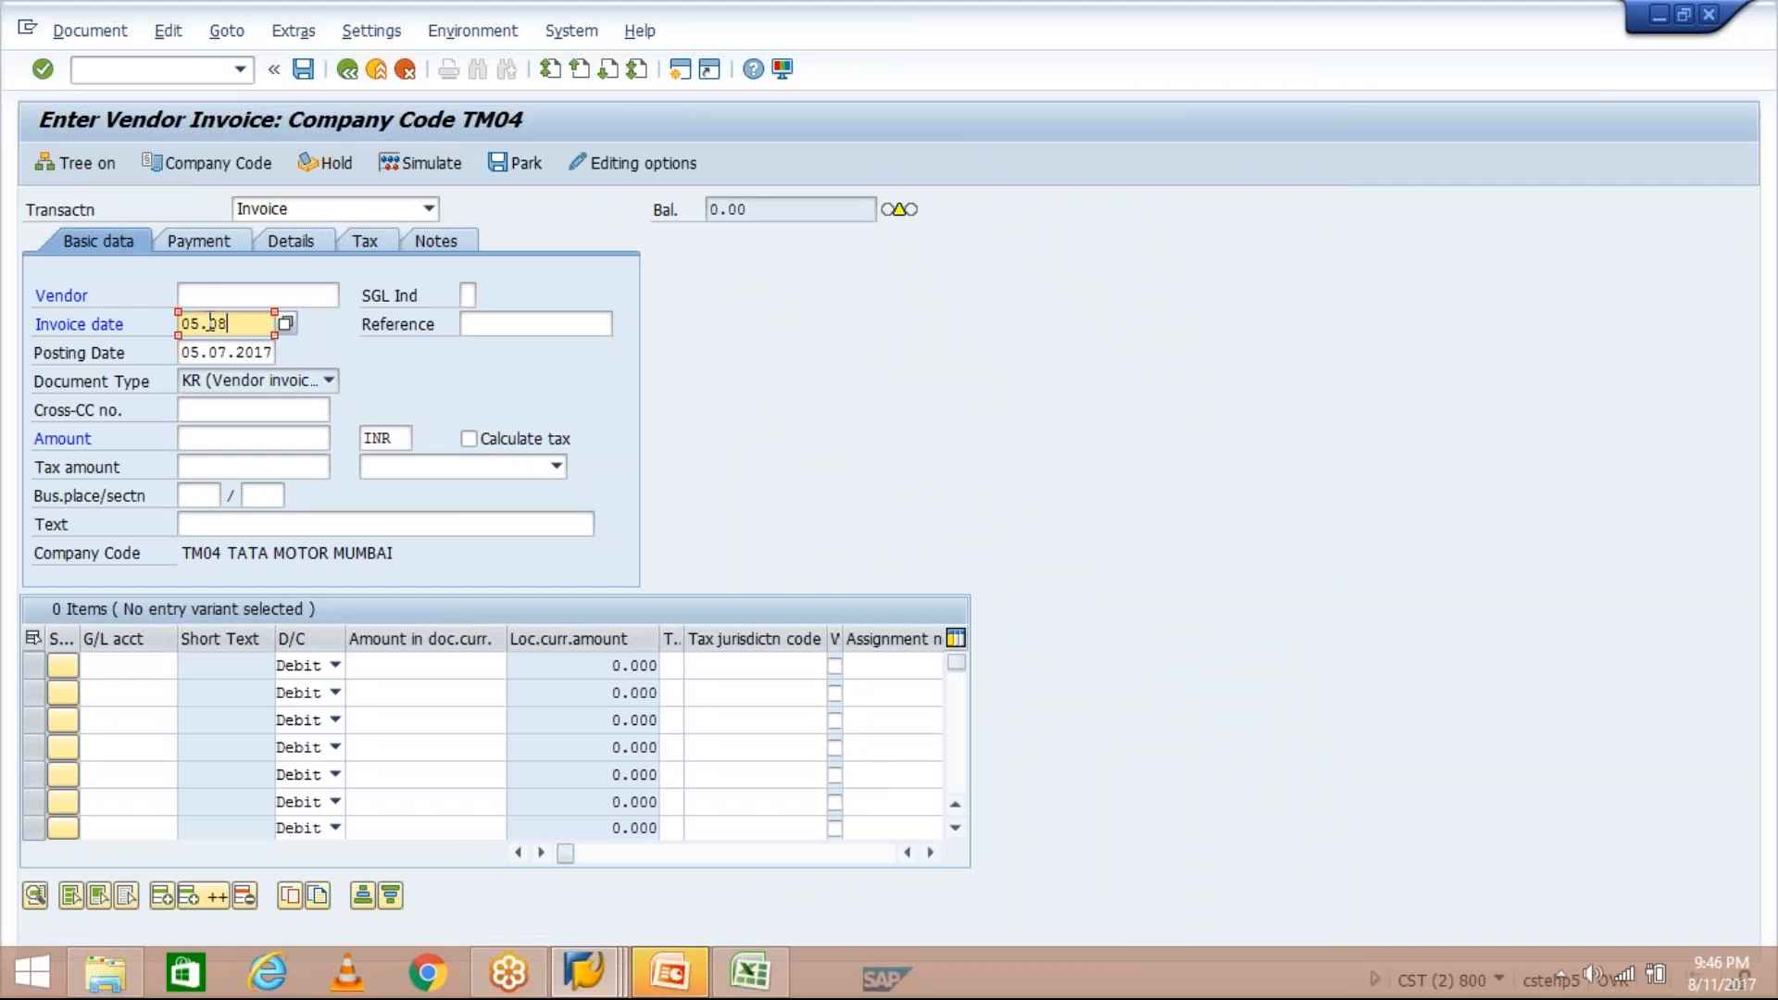
pyautogui.write('.2017')
pyautogui.press('Tab')
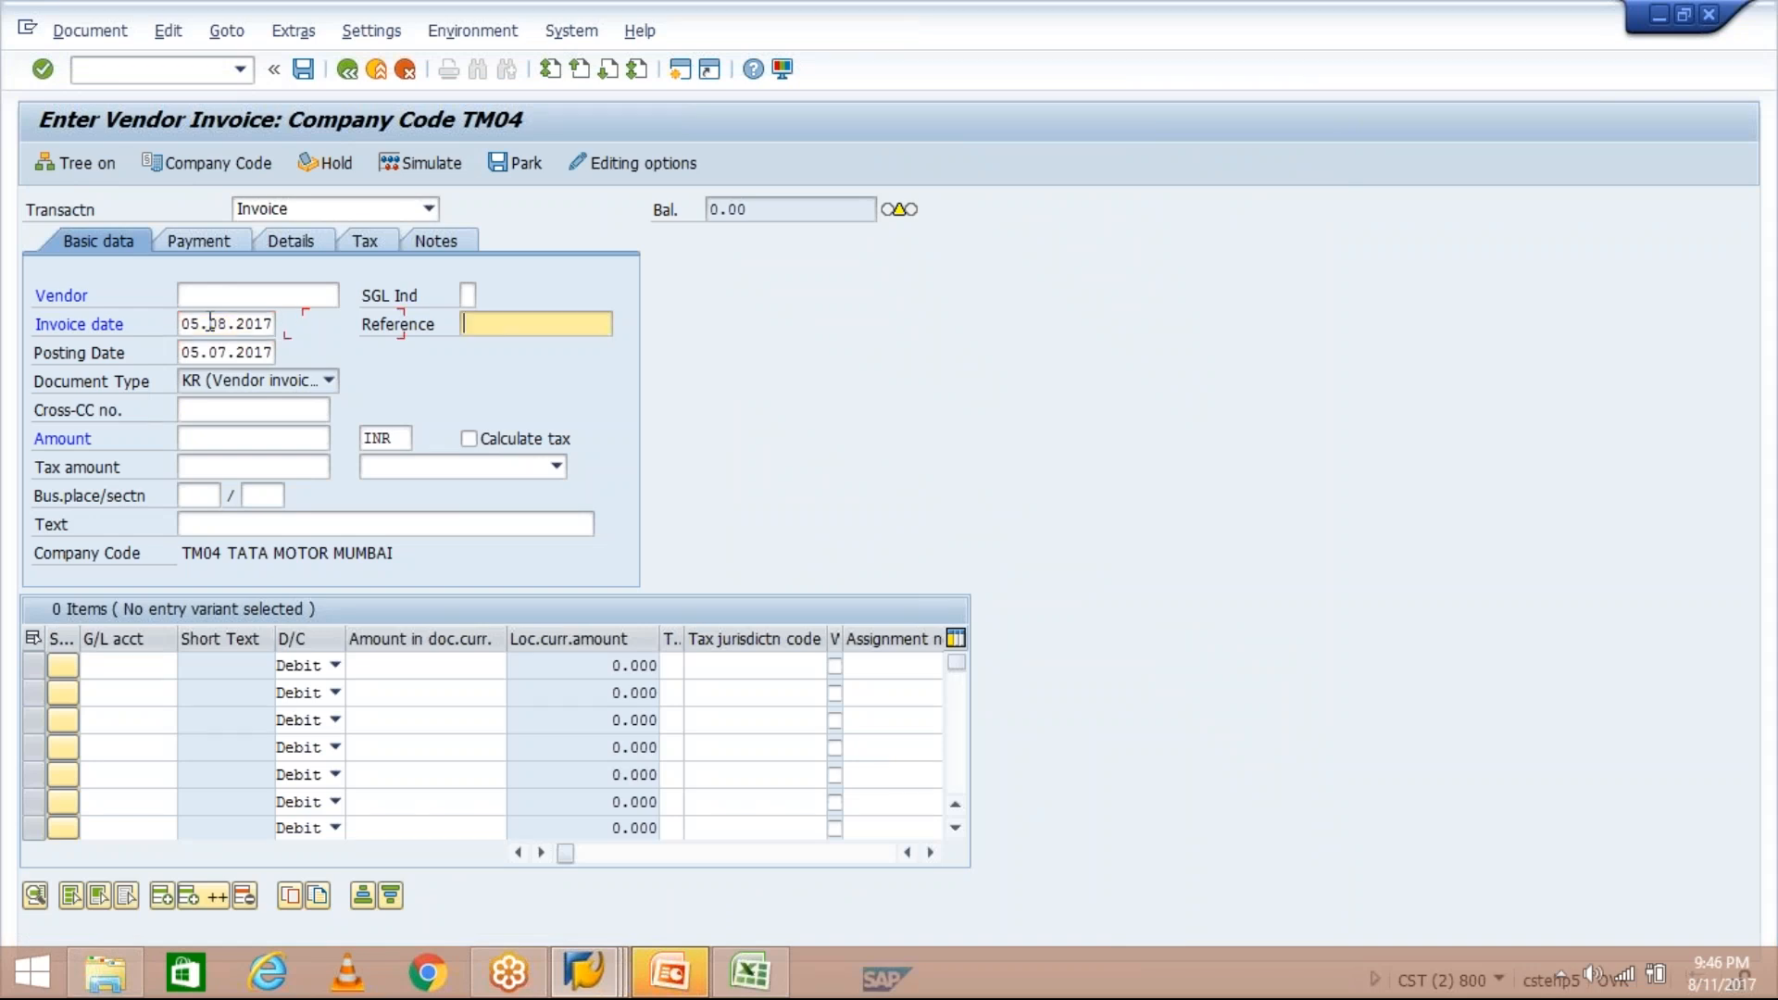
# Change the posting date of the vendor invoice to 10.08.2017
pyautogui.press('Tab')
pyautogui.hotkey('shift', 'Home')
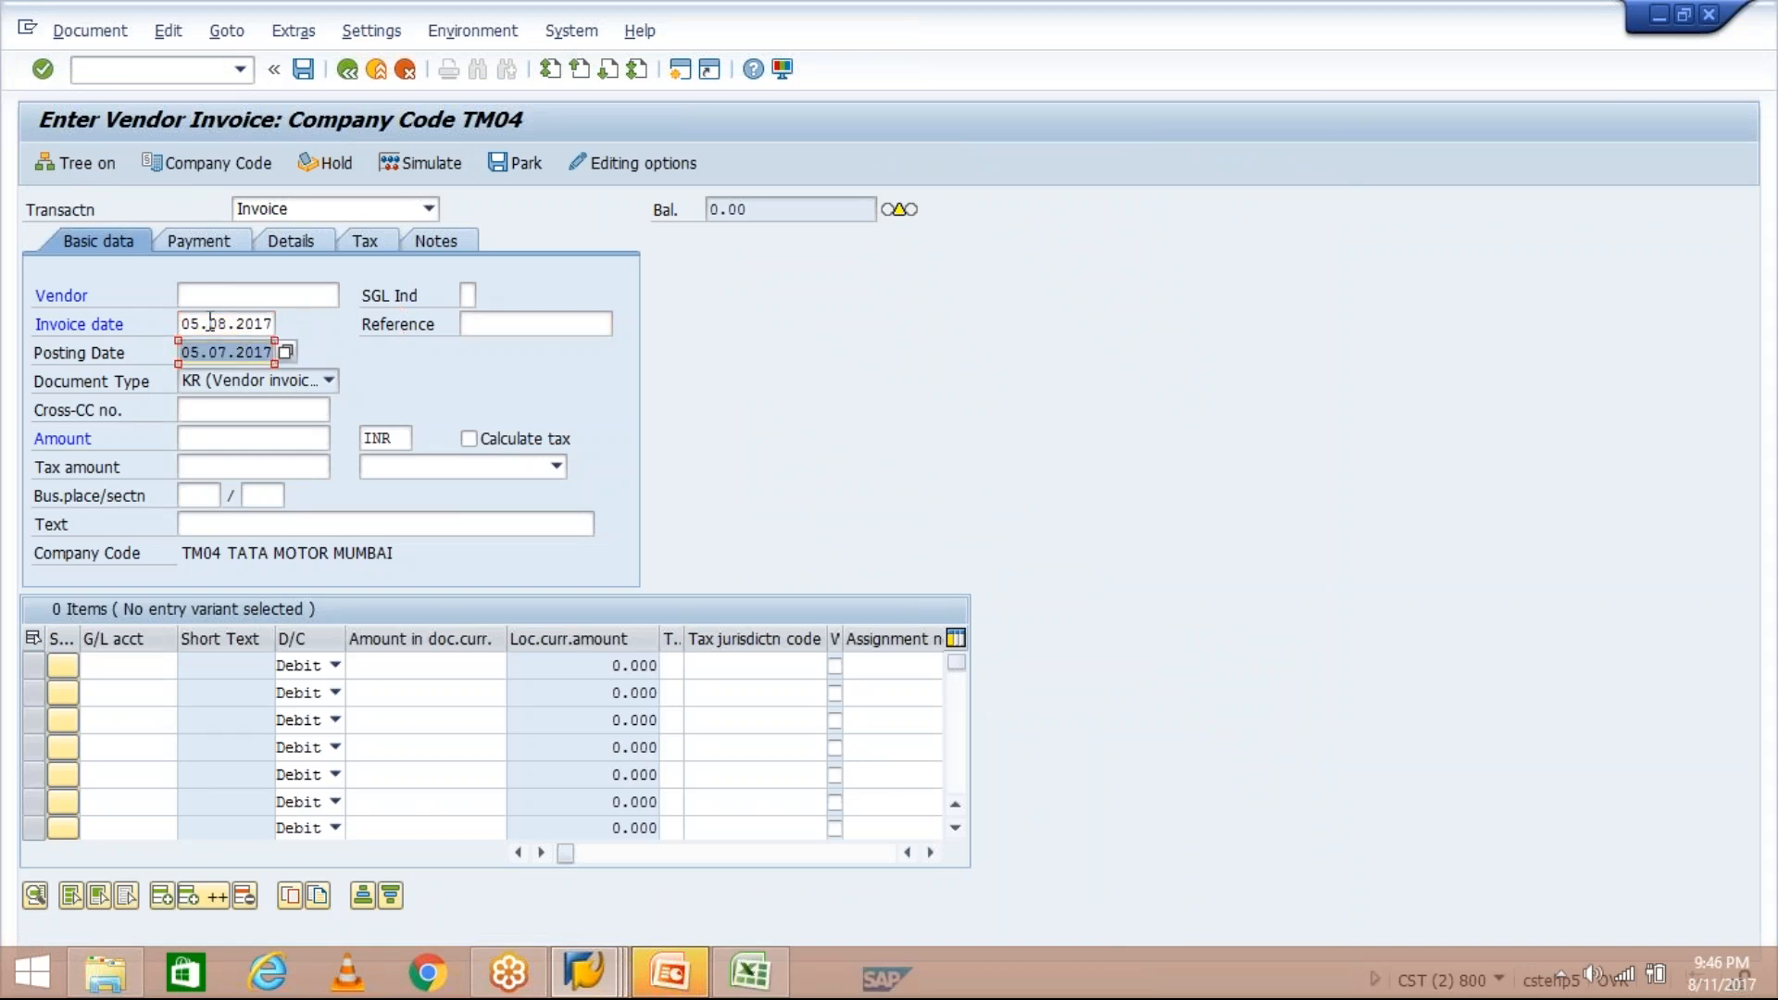
pyautogui.write('10.05')
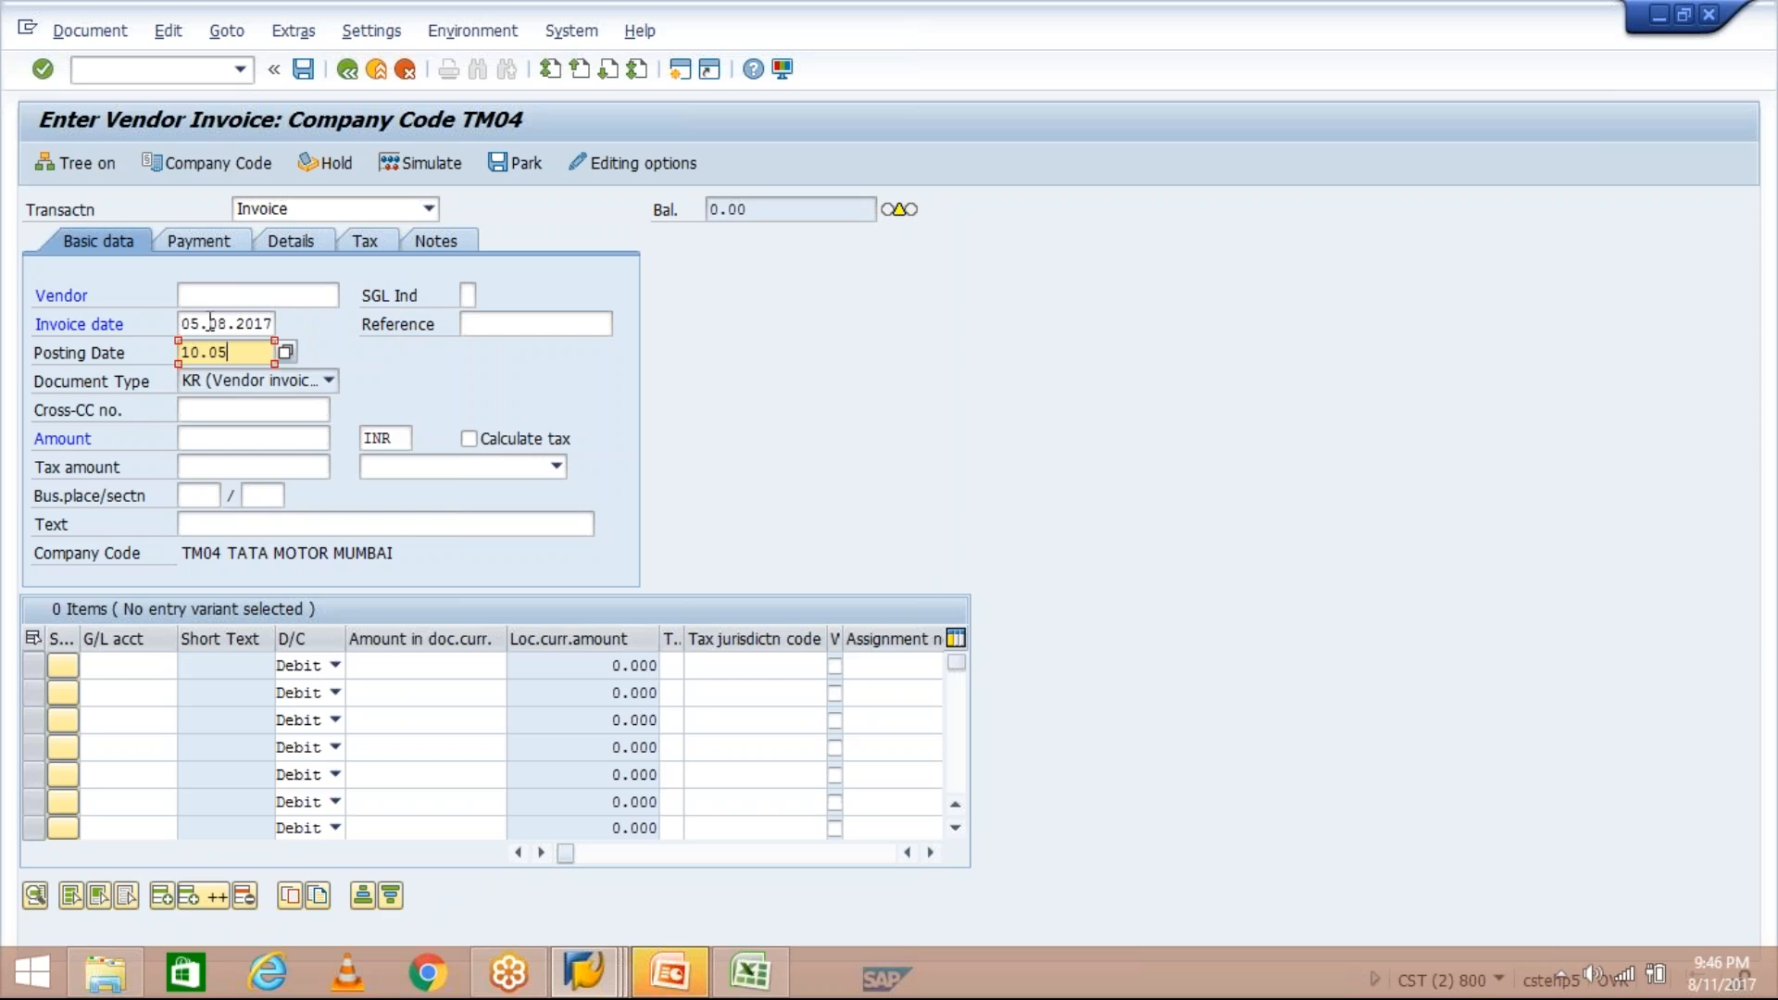
pyautogui.press('BackSpace')
pyautogui.write('8.2017')
# Compare the PD date in the Excel sheet with the SAP vendor invoice's invoice date and posting date, and check the system clock's date
pyautogui.click(750, 972)
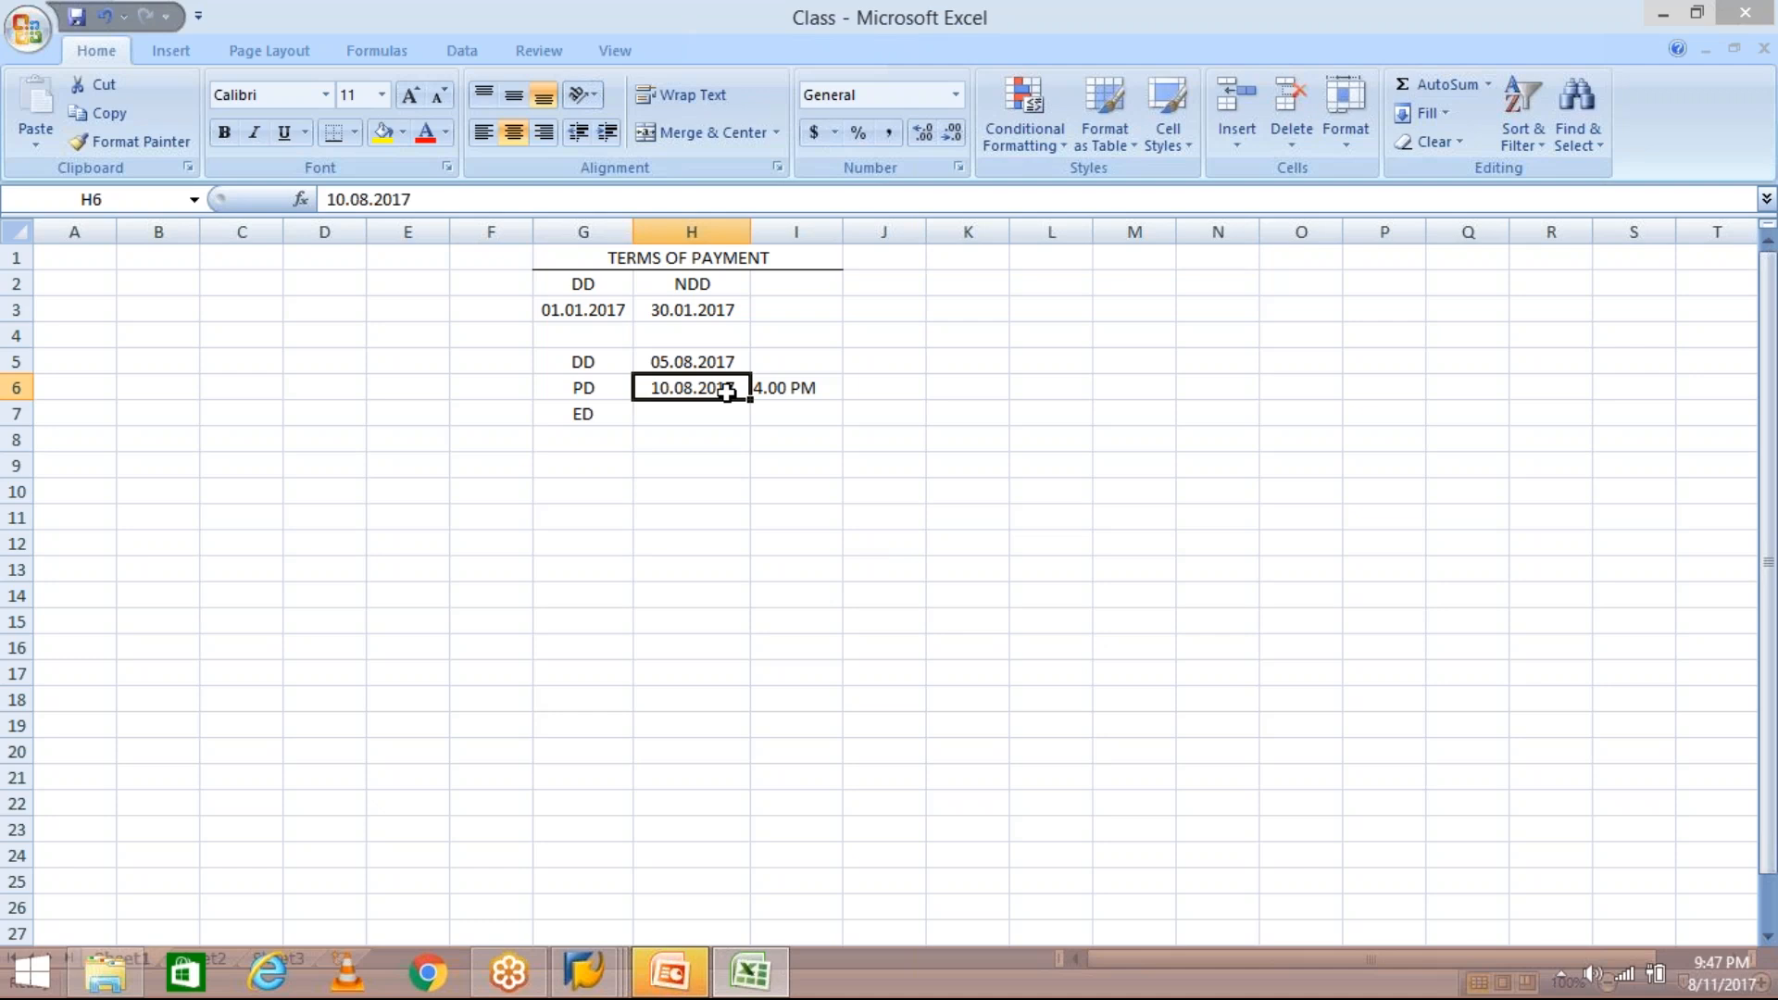
pyautogui.click(605, 988)
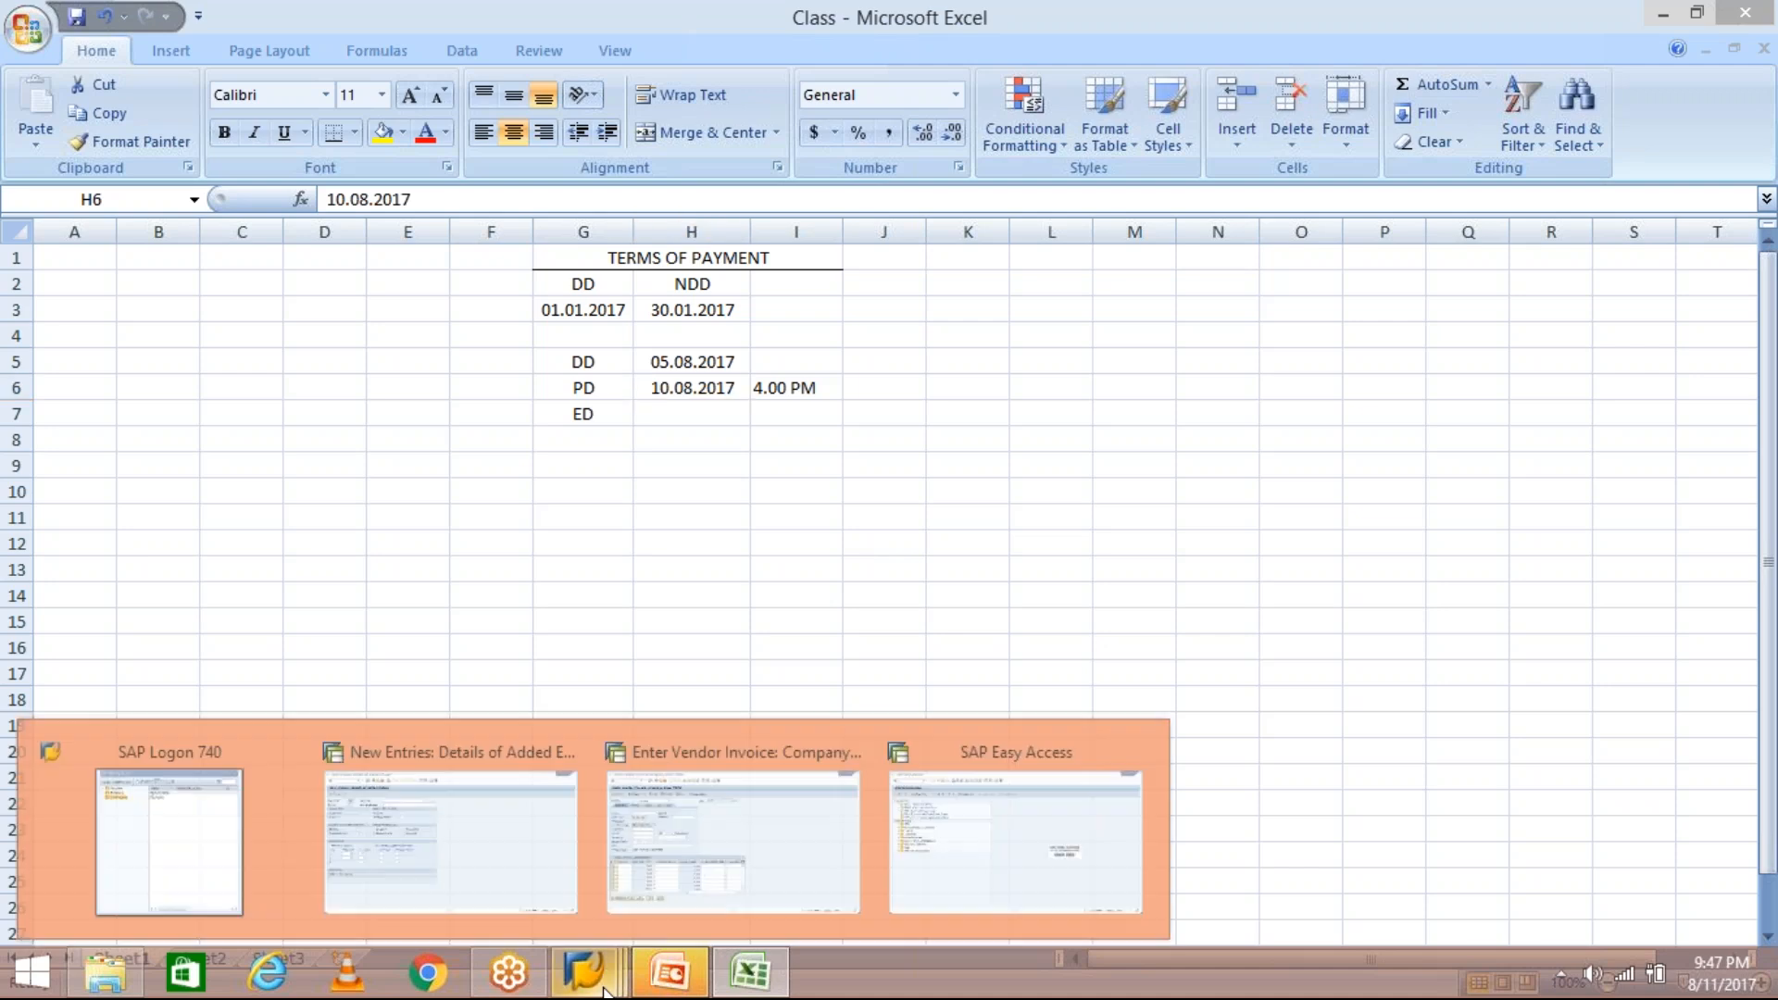
pyautogui.click(808, 850)
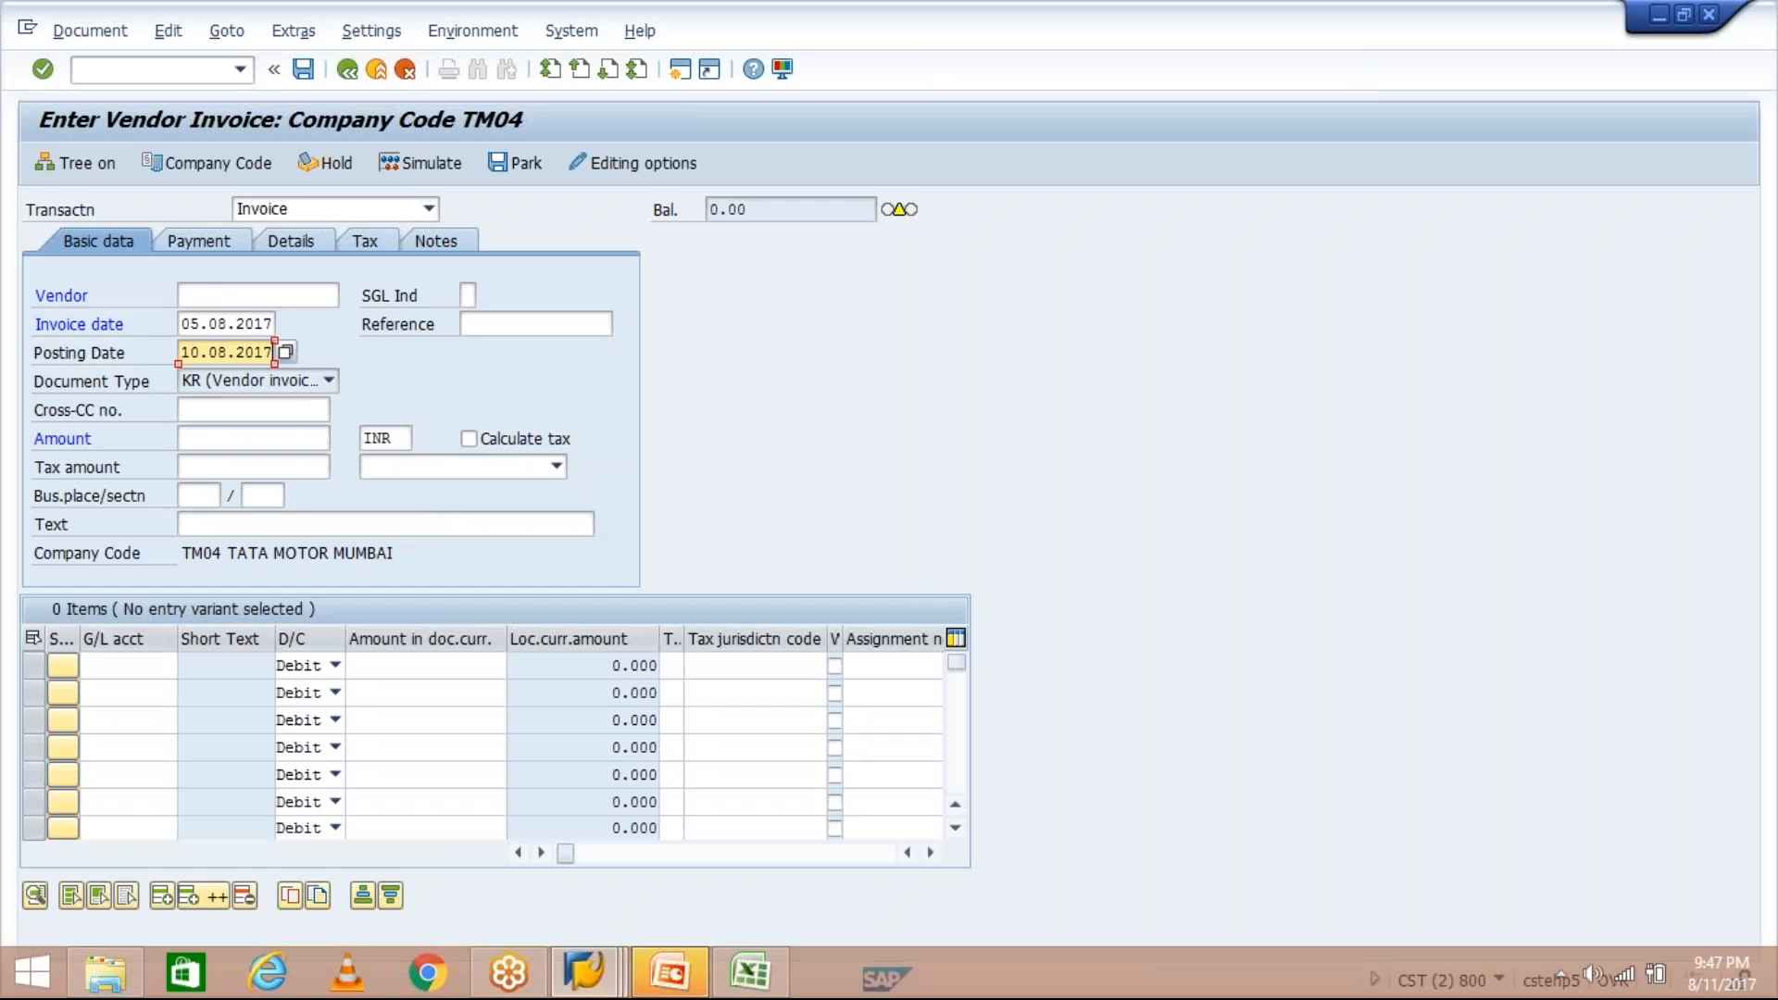
pyautogui.click(187, 319)
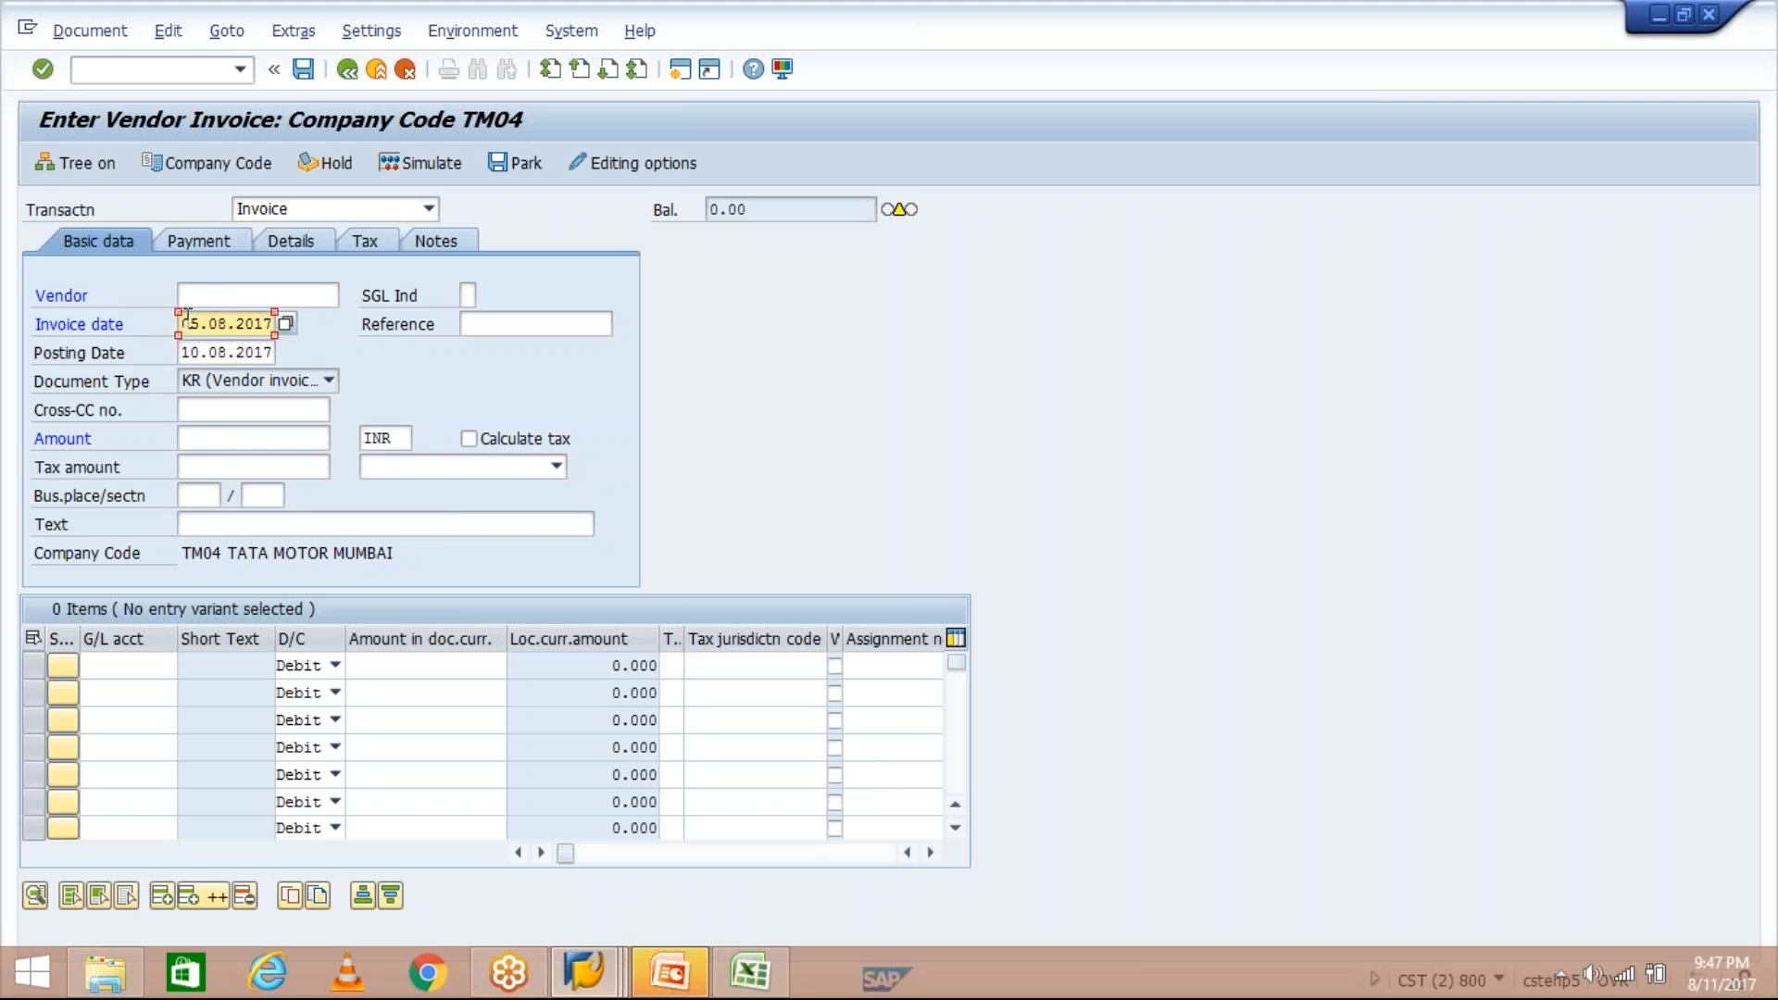
pyautogui.click(200, 353)
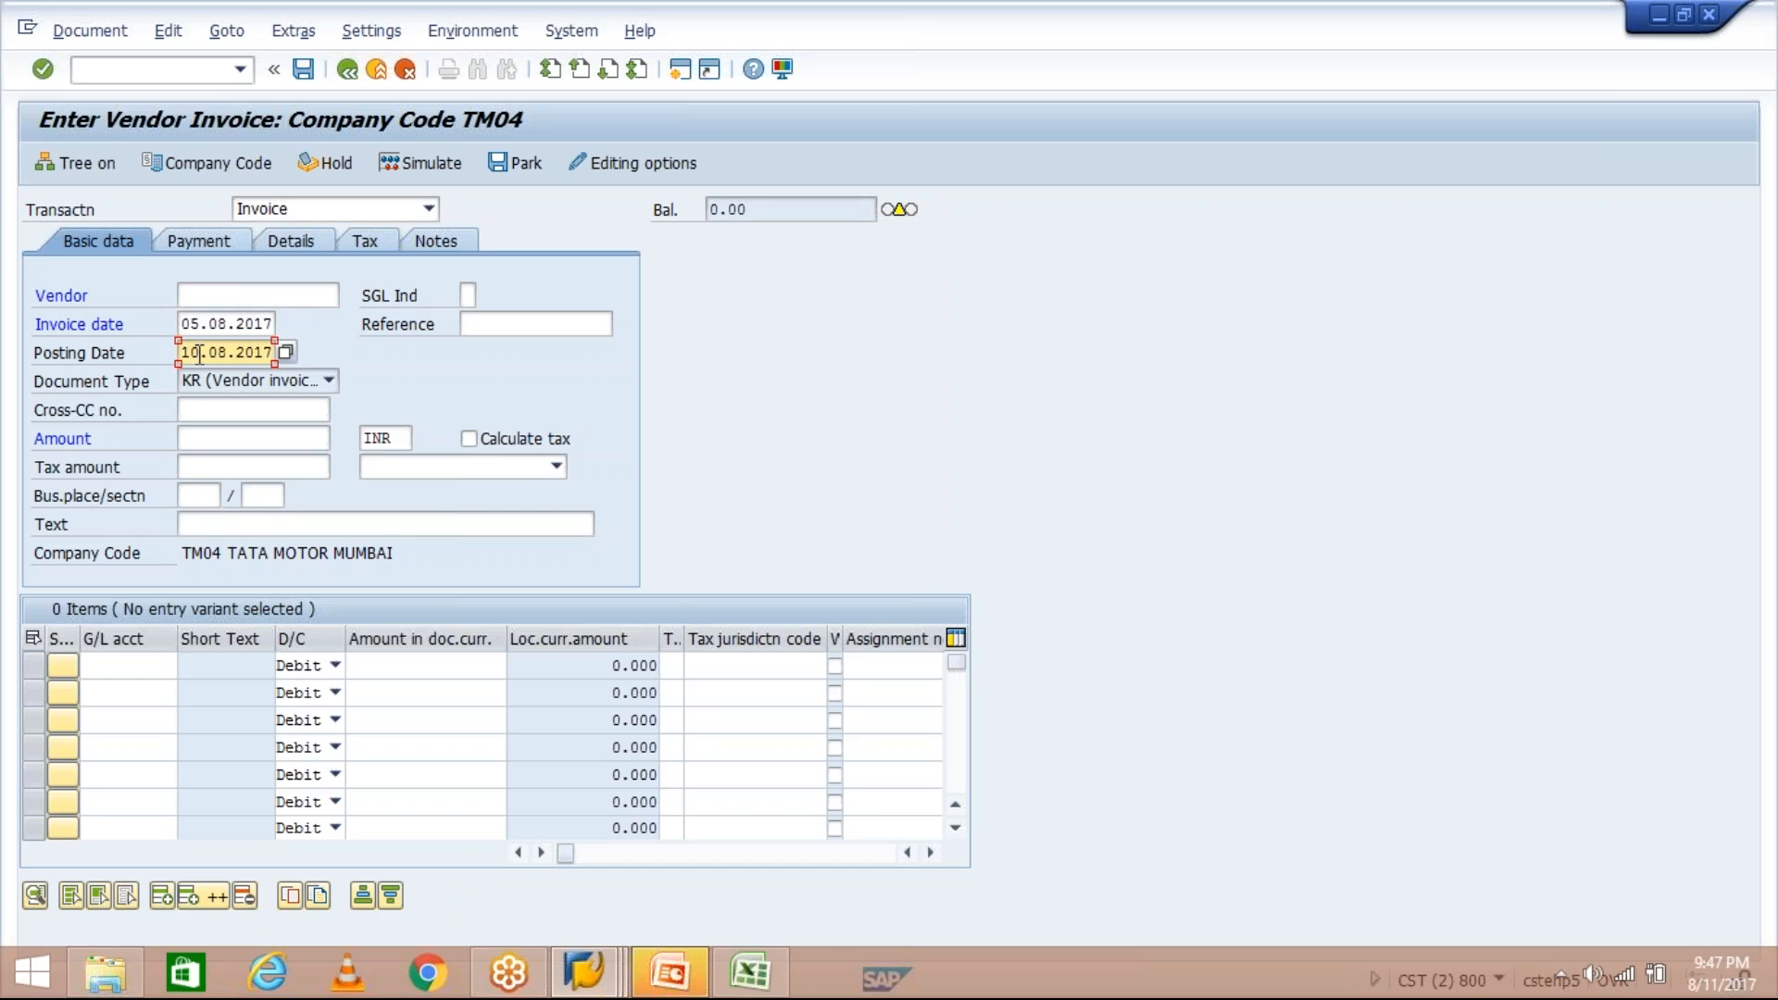
pyautogui.moveTo(208, 353); pyautogui.dragTo(274, 353)
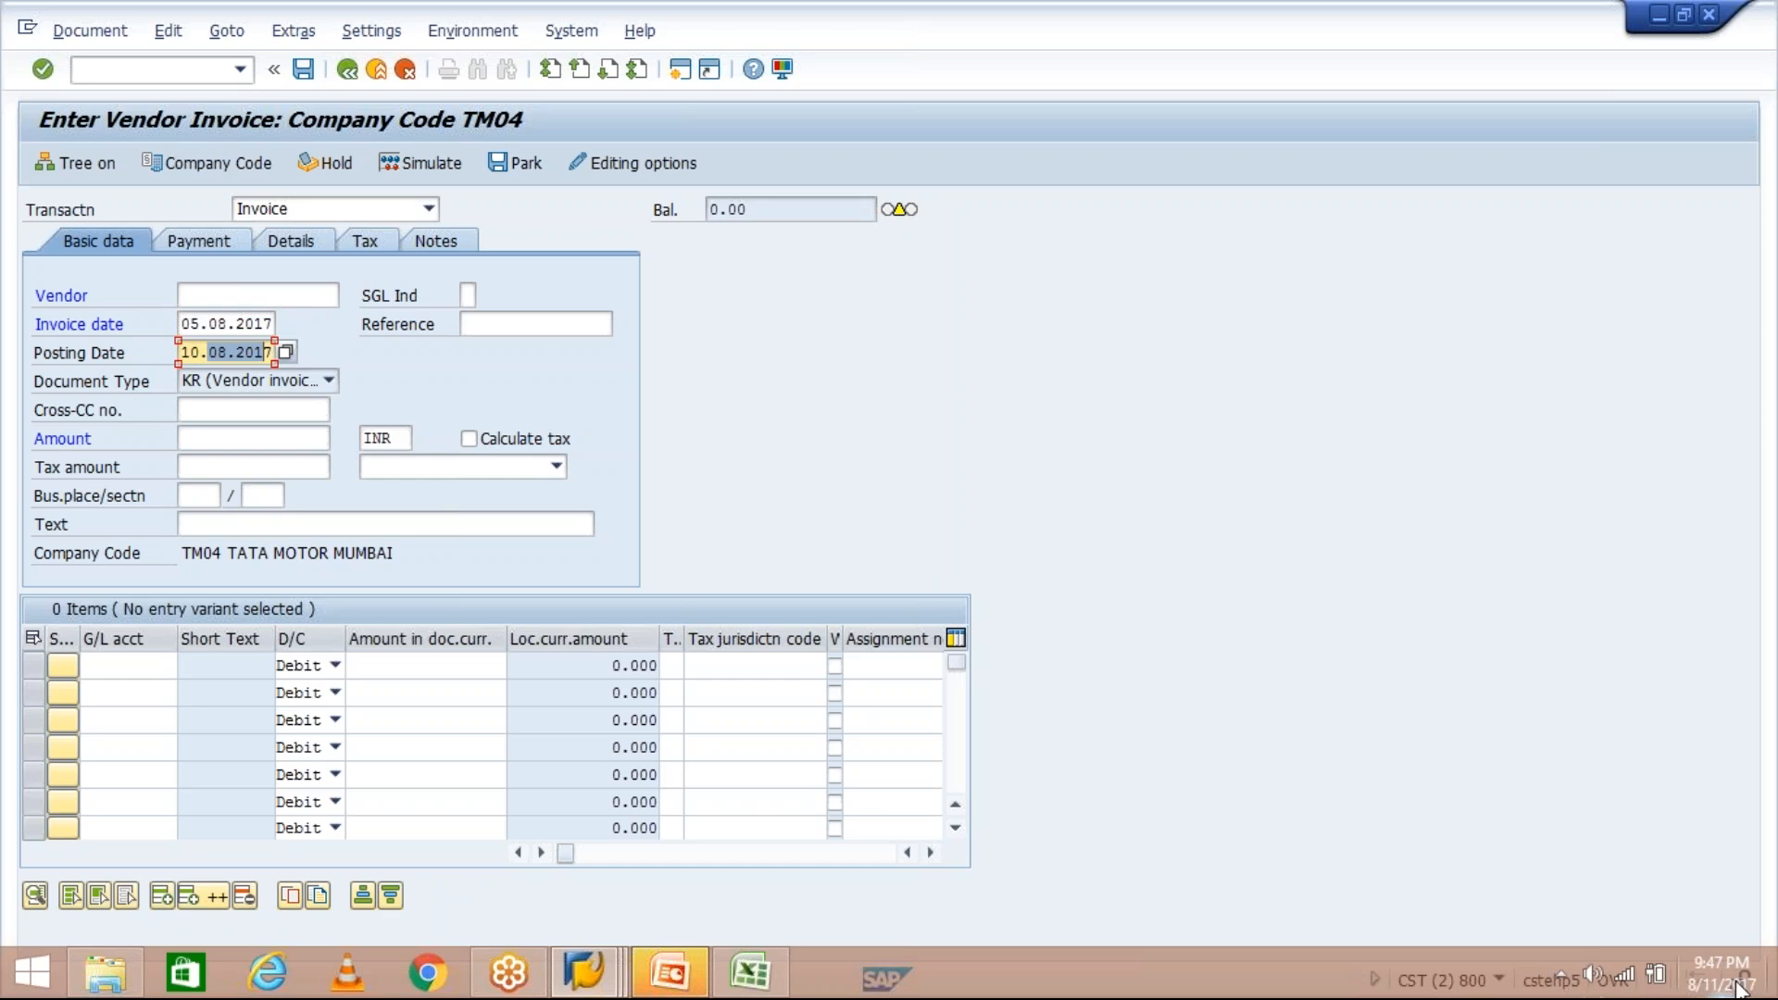
pyautogui.moveTo(1712, 984)
pyautogui.click(583, 974)
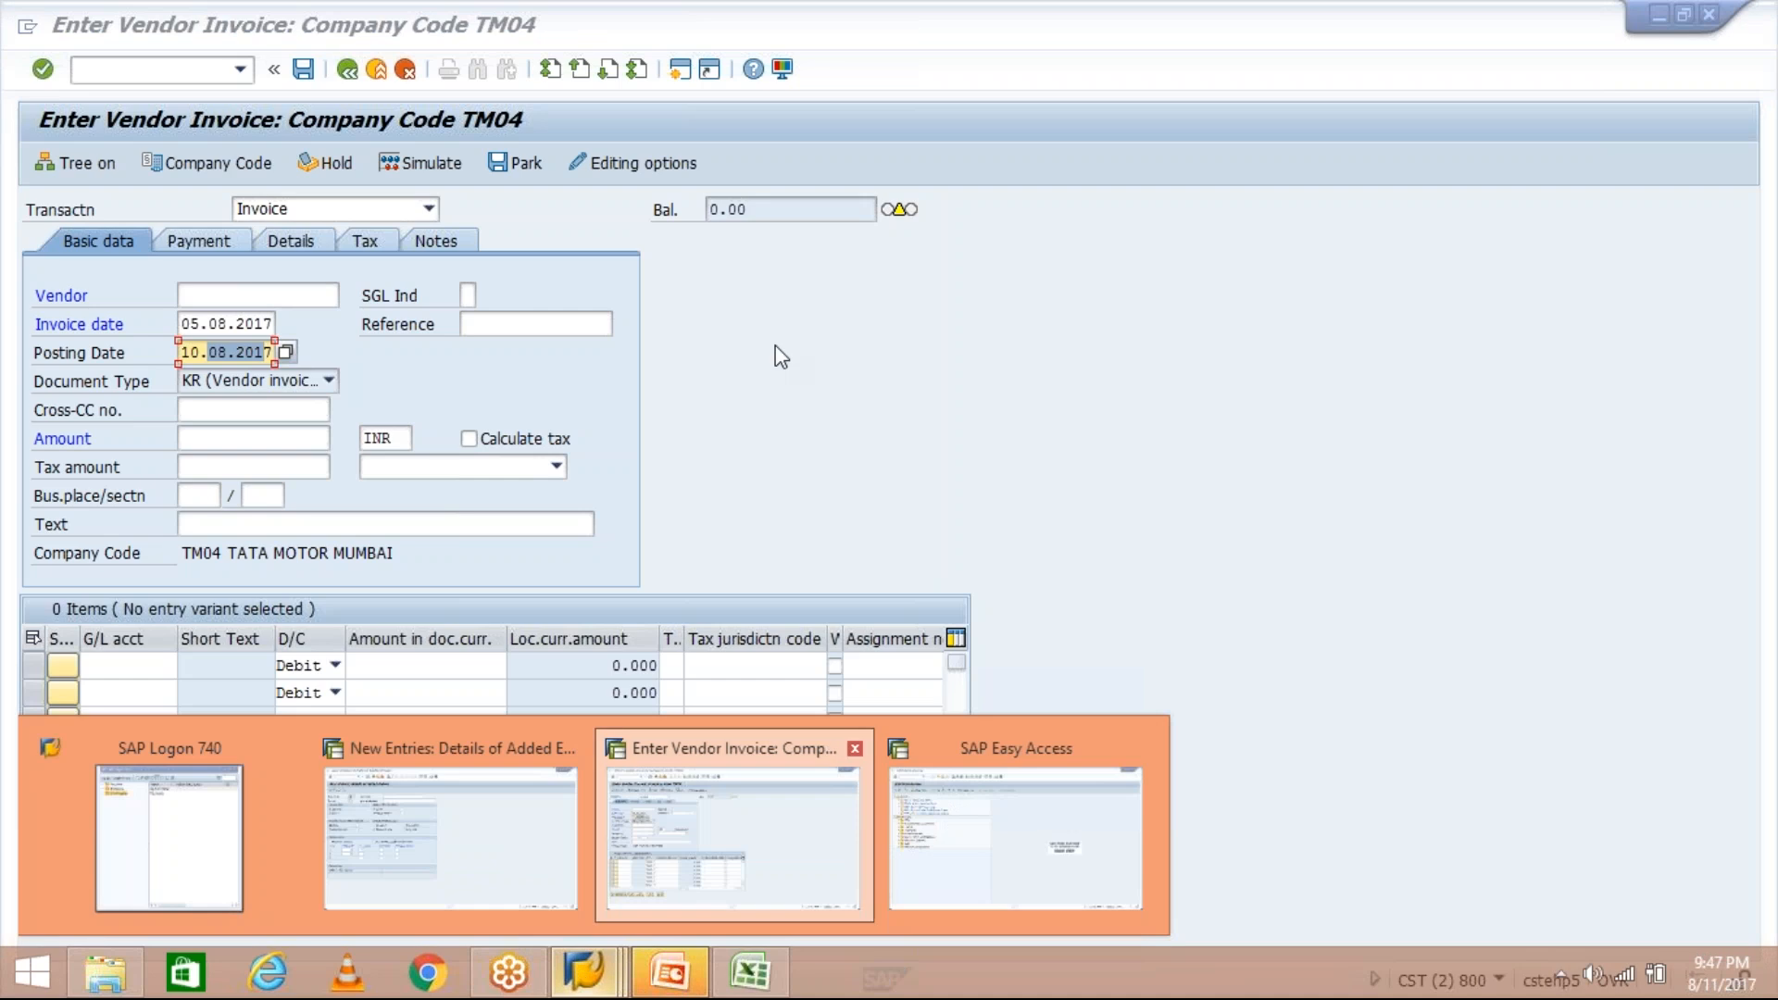
# Switch to the TM30 payment terms entry, set the default for baseline date to Posting date, and save
pyautogui.click(449, 833)
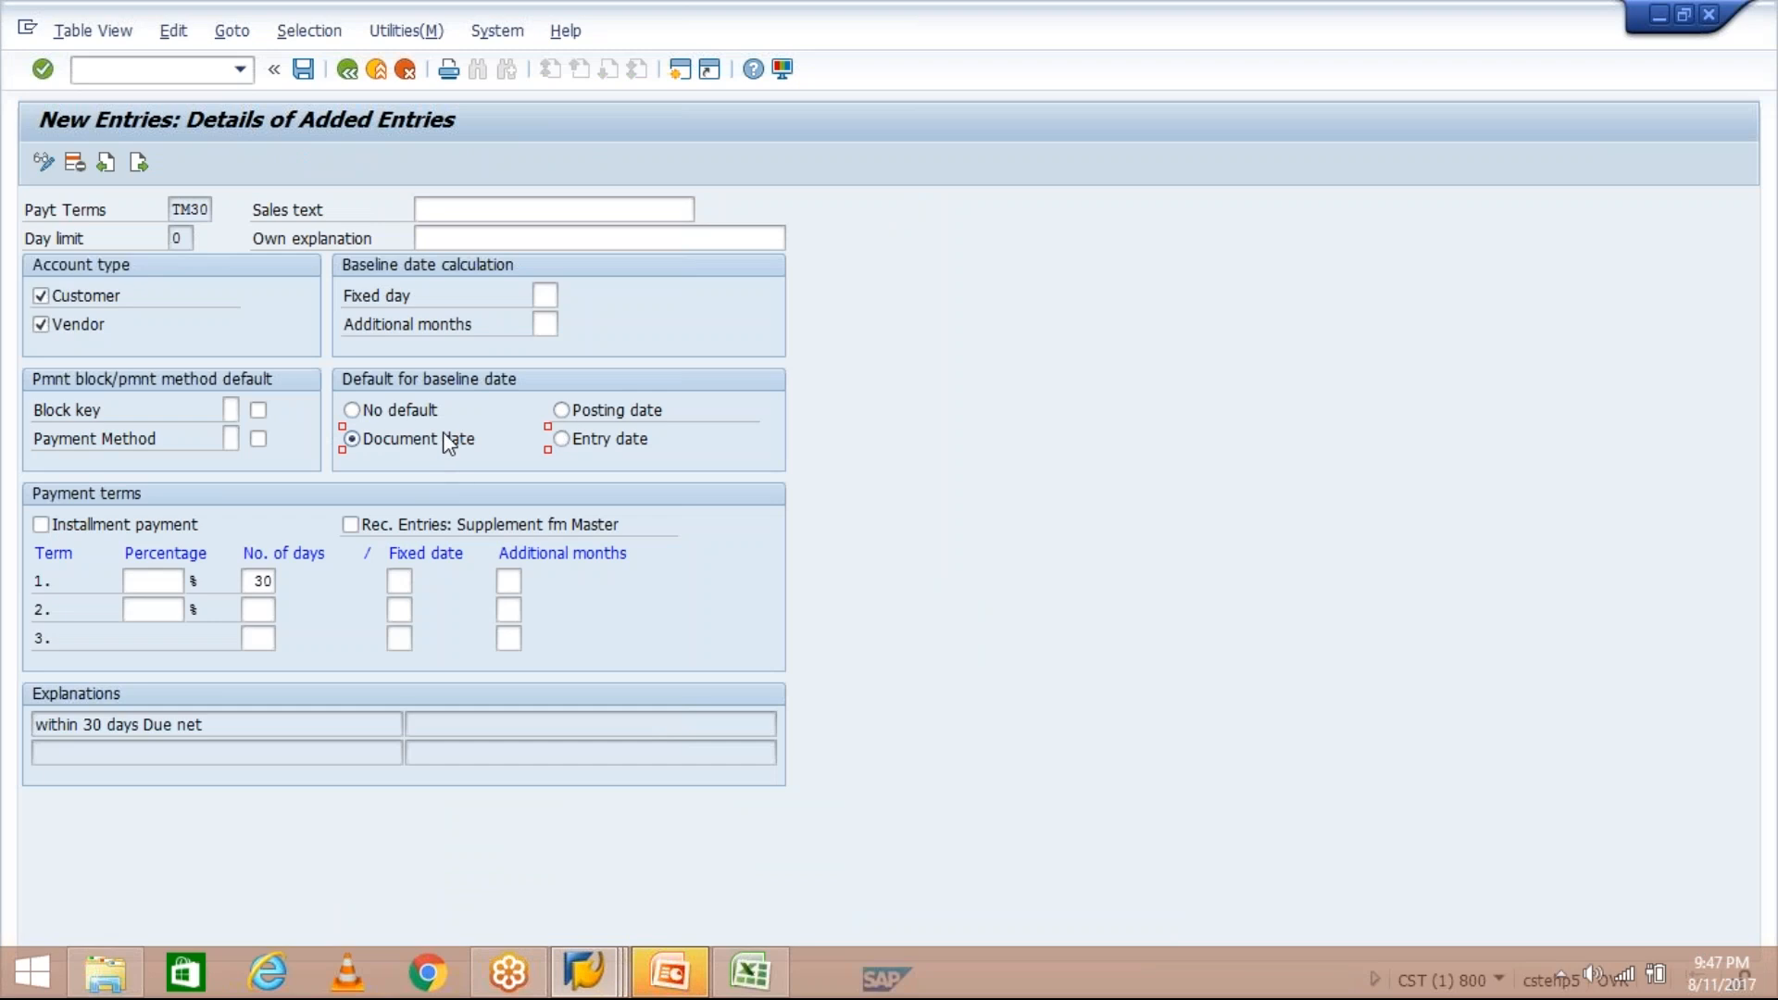
pyautogui.click(561, 410)
pyautogui.click(305, 71)
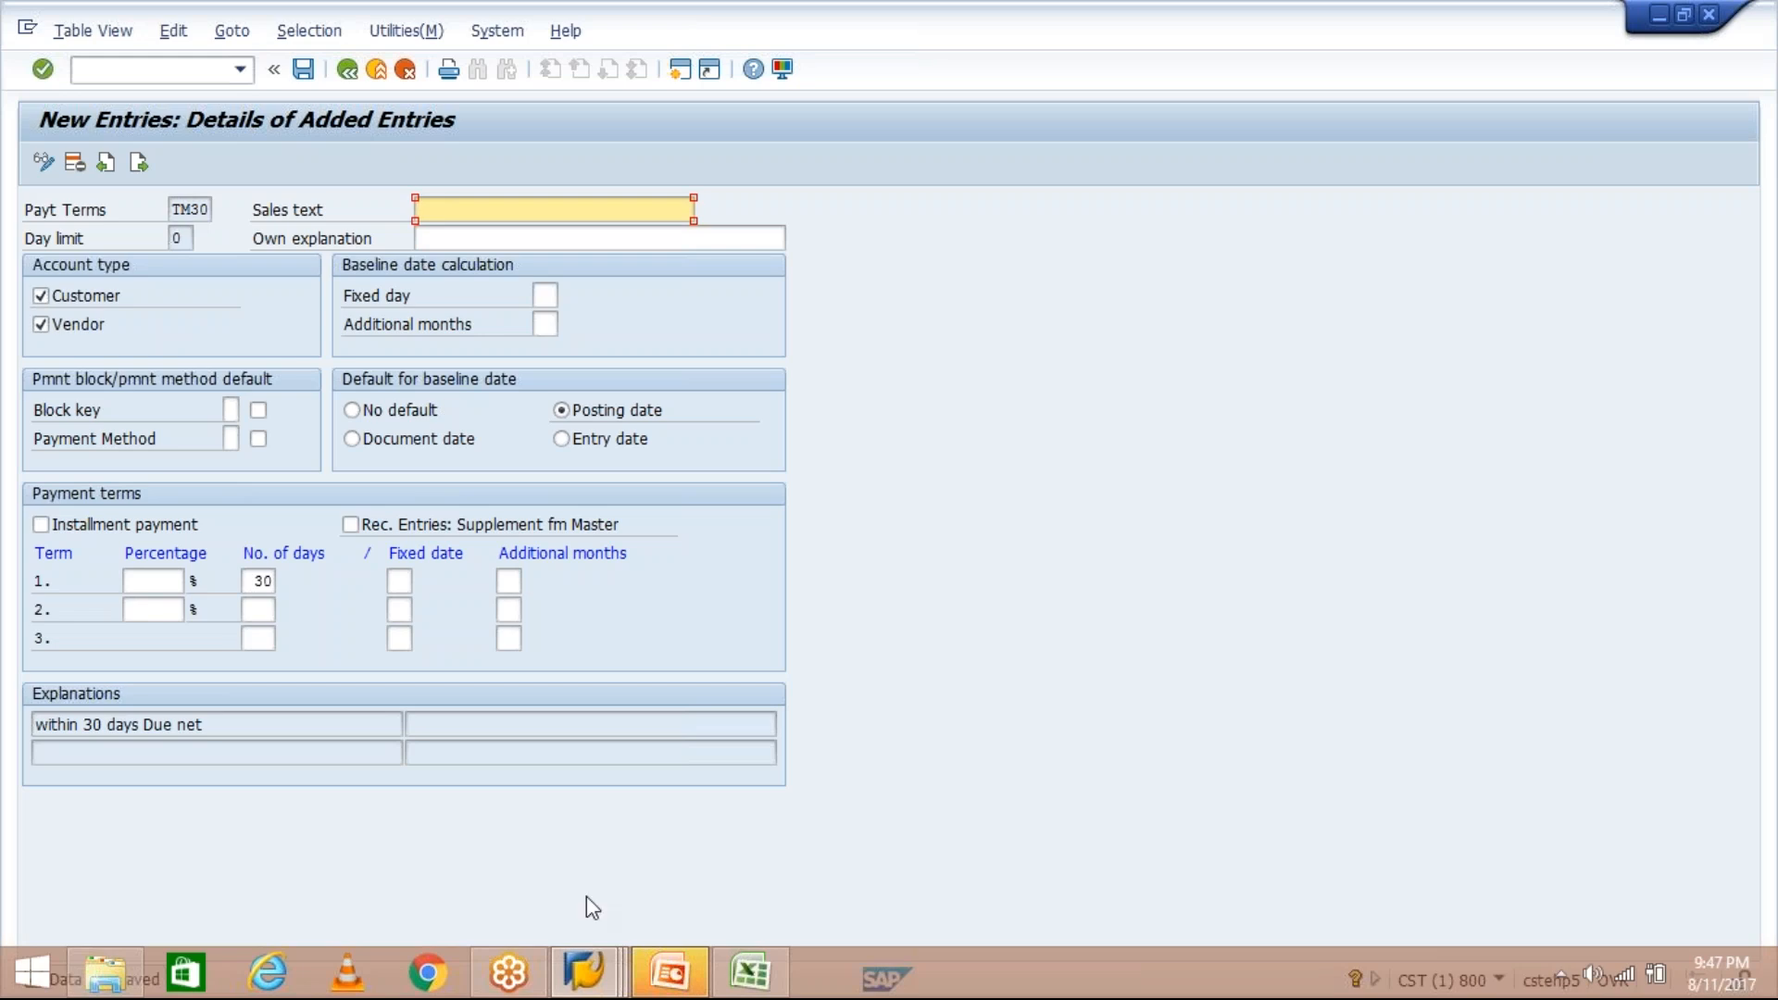
# Compare the vendor invoice's invoice and posting dates with the Posting date baseline default in the TM30 payment terms
pyautogui.click(583, 973)
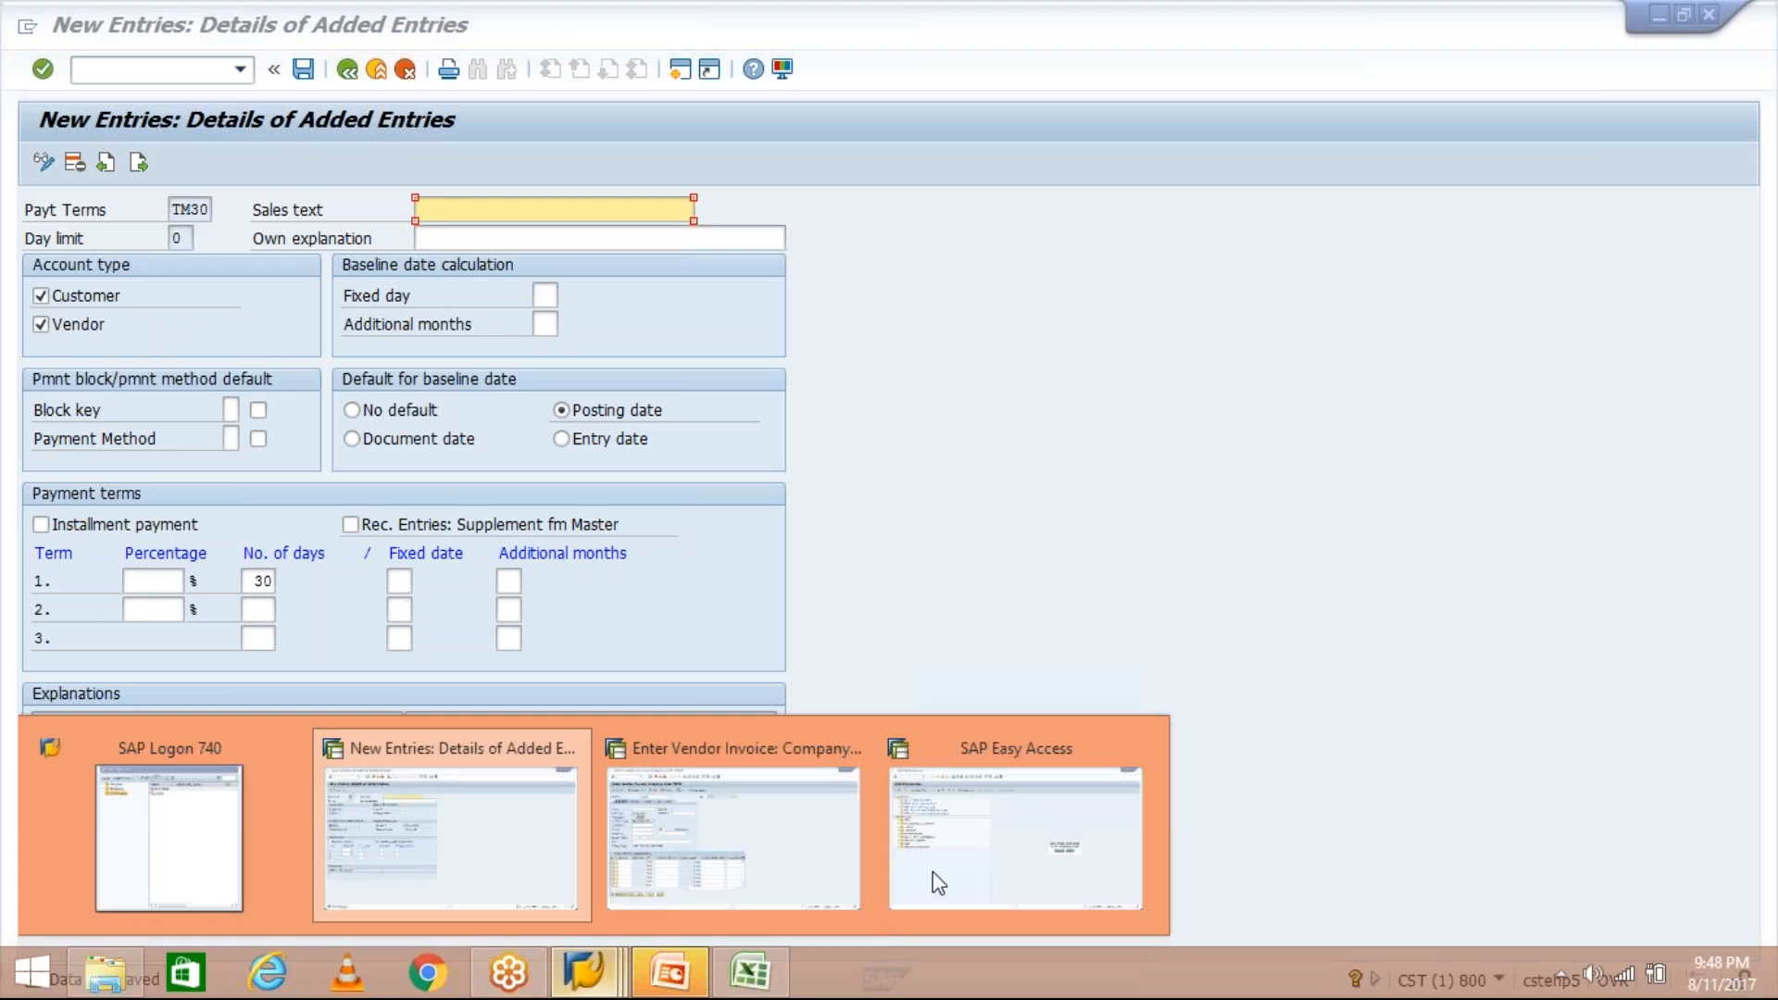
pyautogui.moveTo(763, 814)
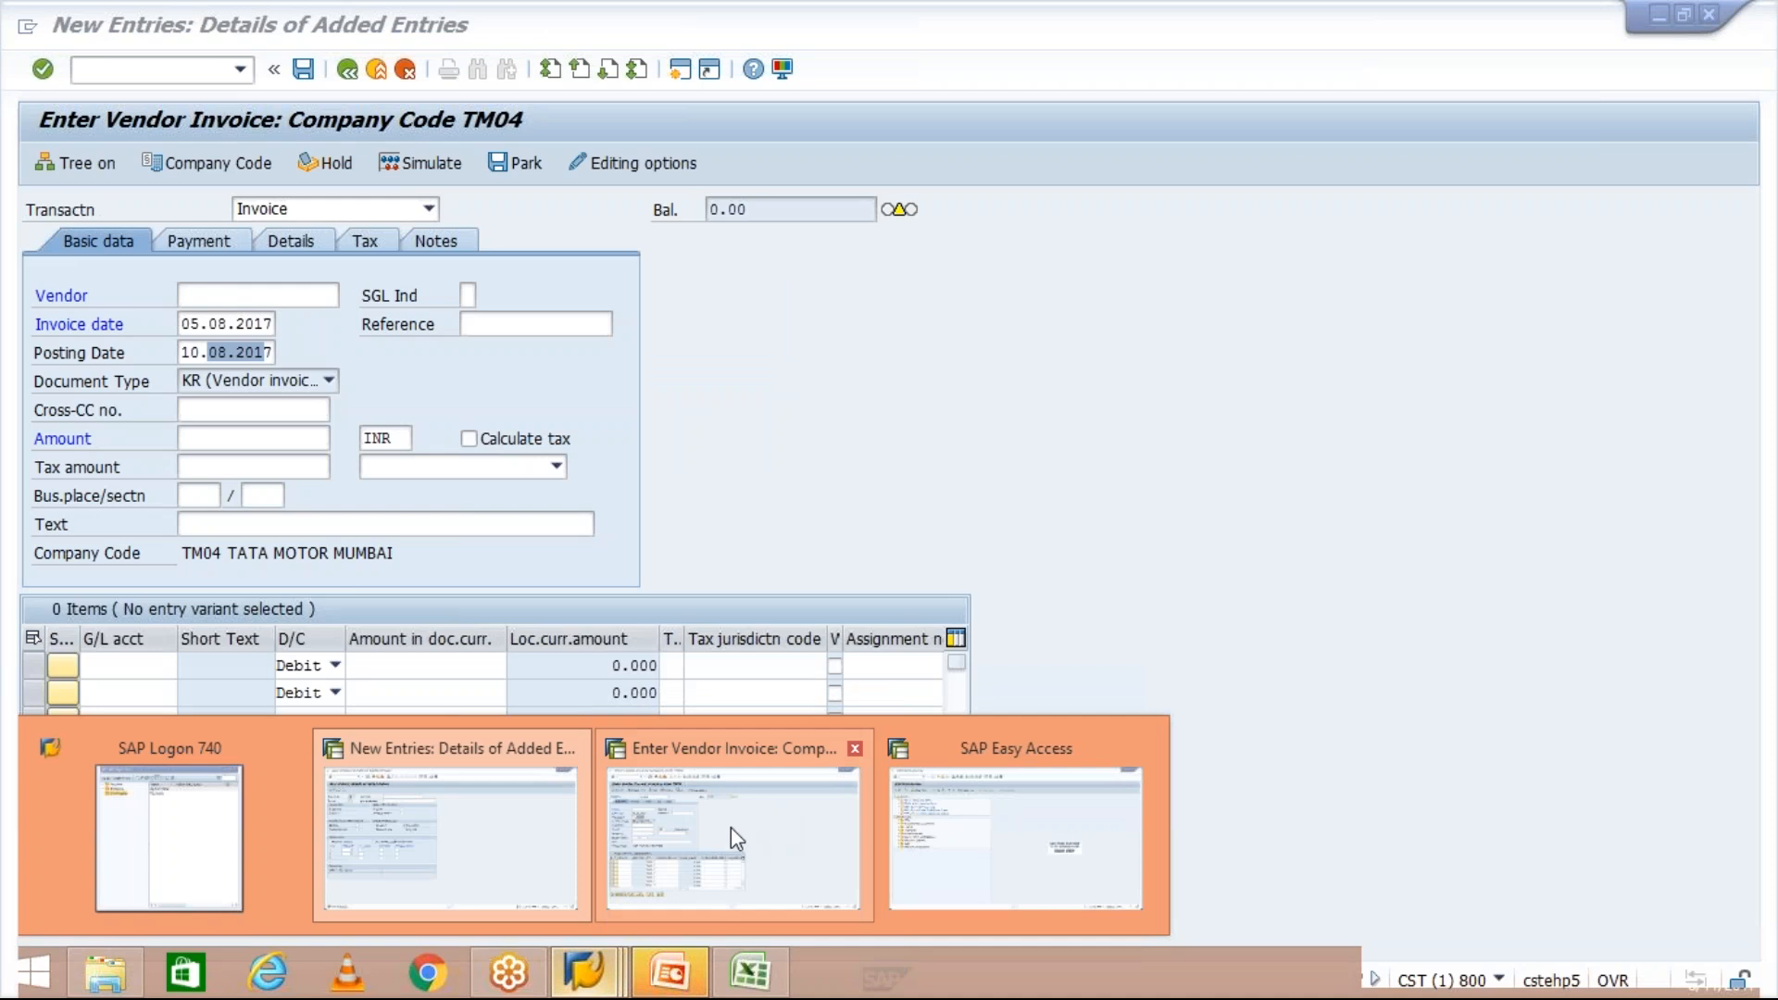
pyautogui.click(480, 880)
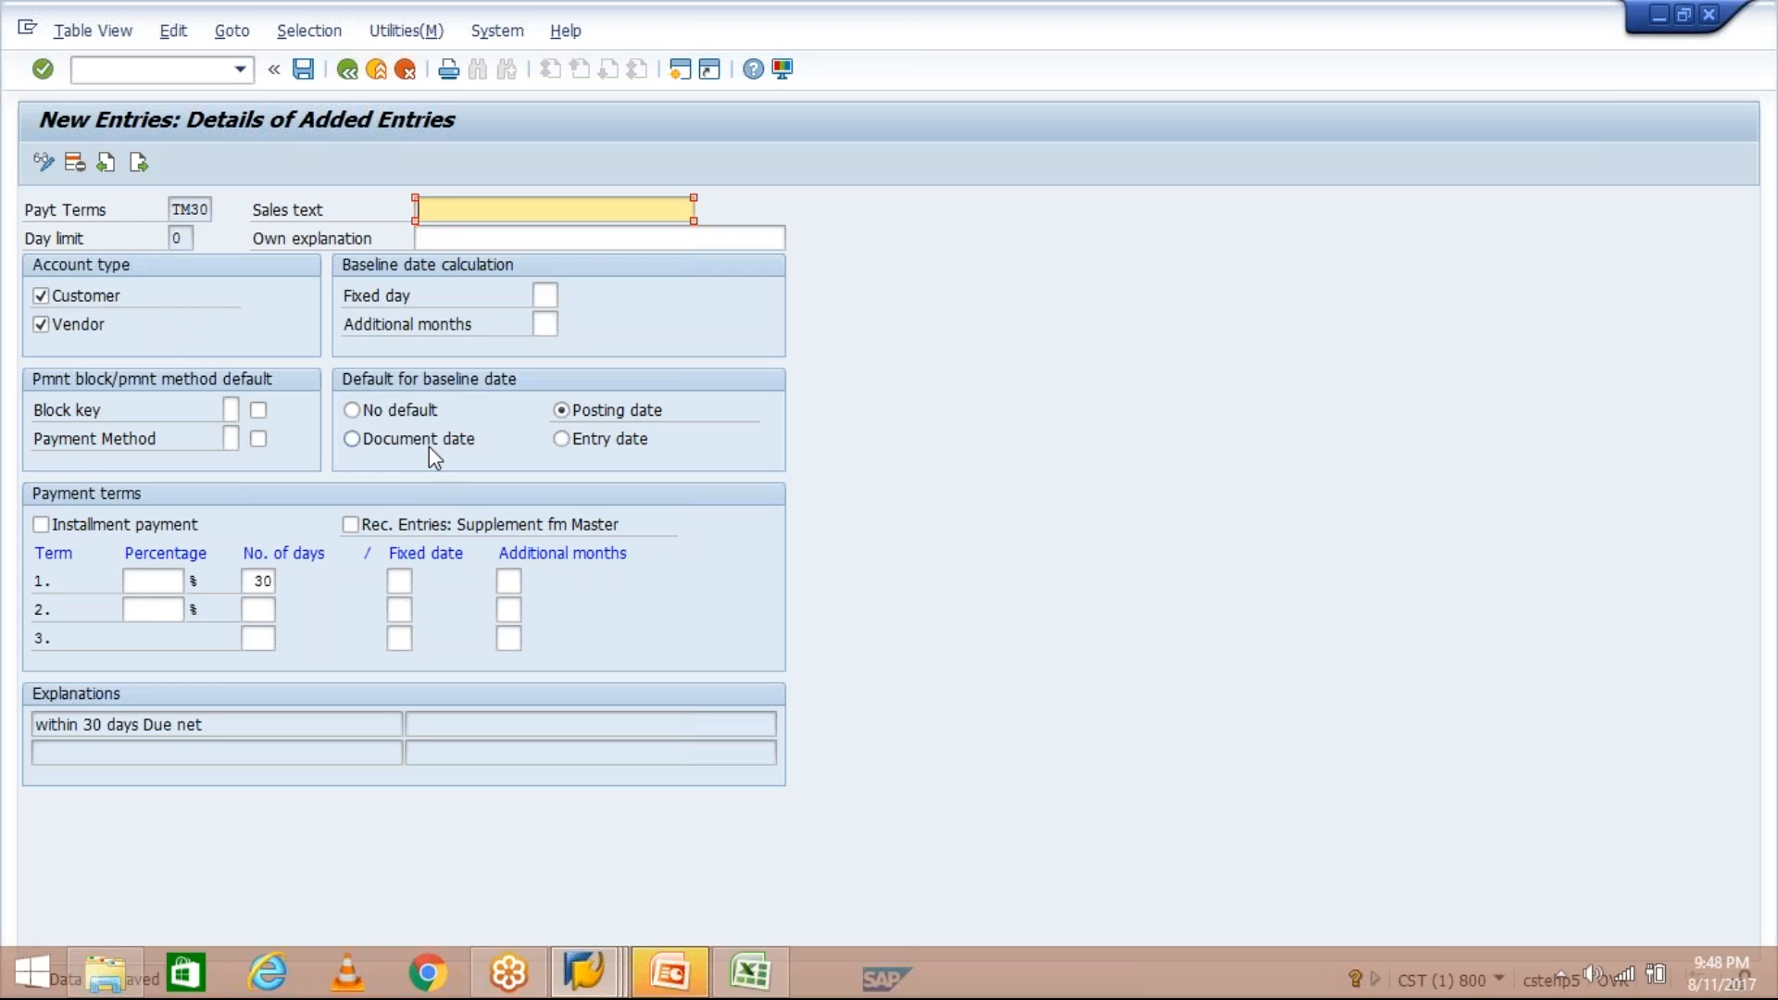
pyautogui.click(609, 413)
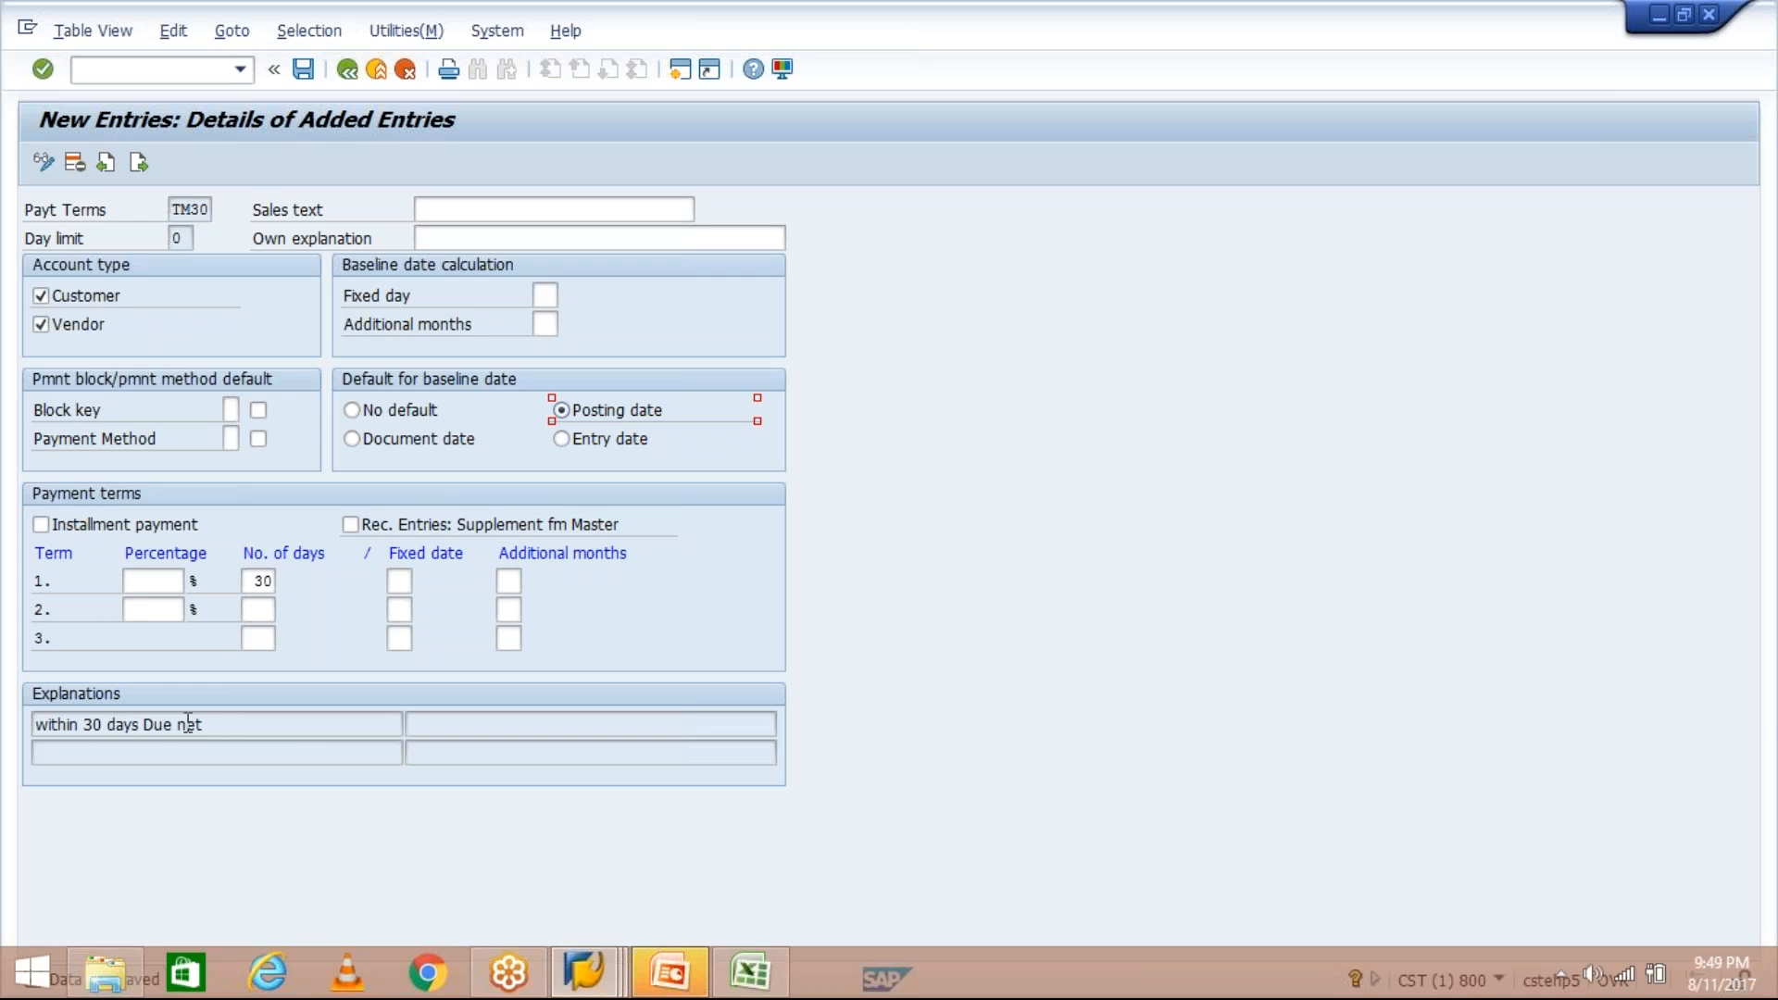
# Copy the explanation "within 30 days Due net" into the Sales text of payment terms TM30
pyautogui.moveTo(238, 726); pyautogui.dragTo(34, 724)
pyautogui.hotkey('ctrl', 'c')
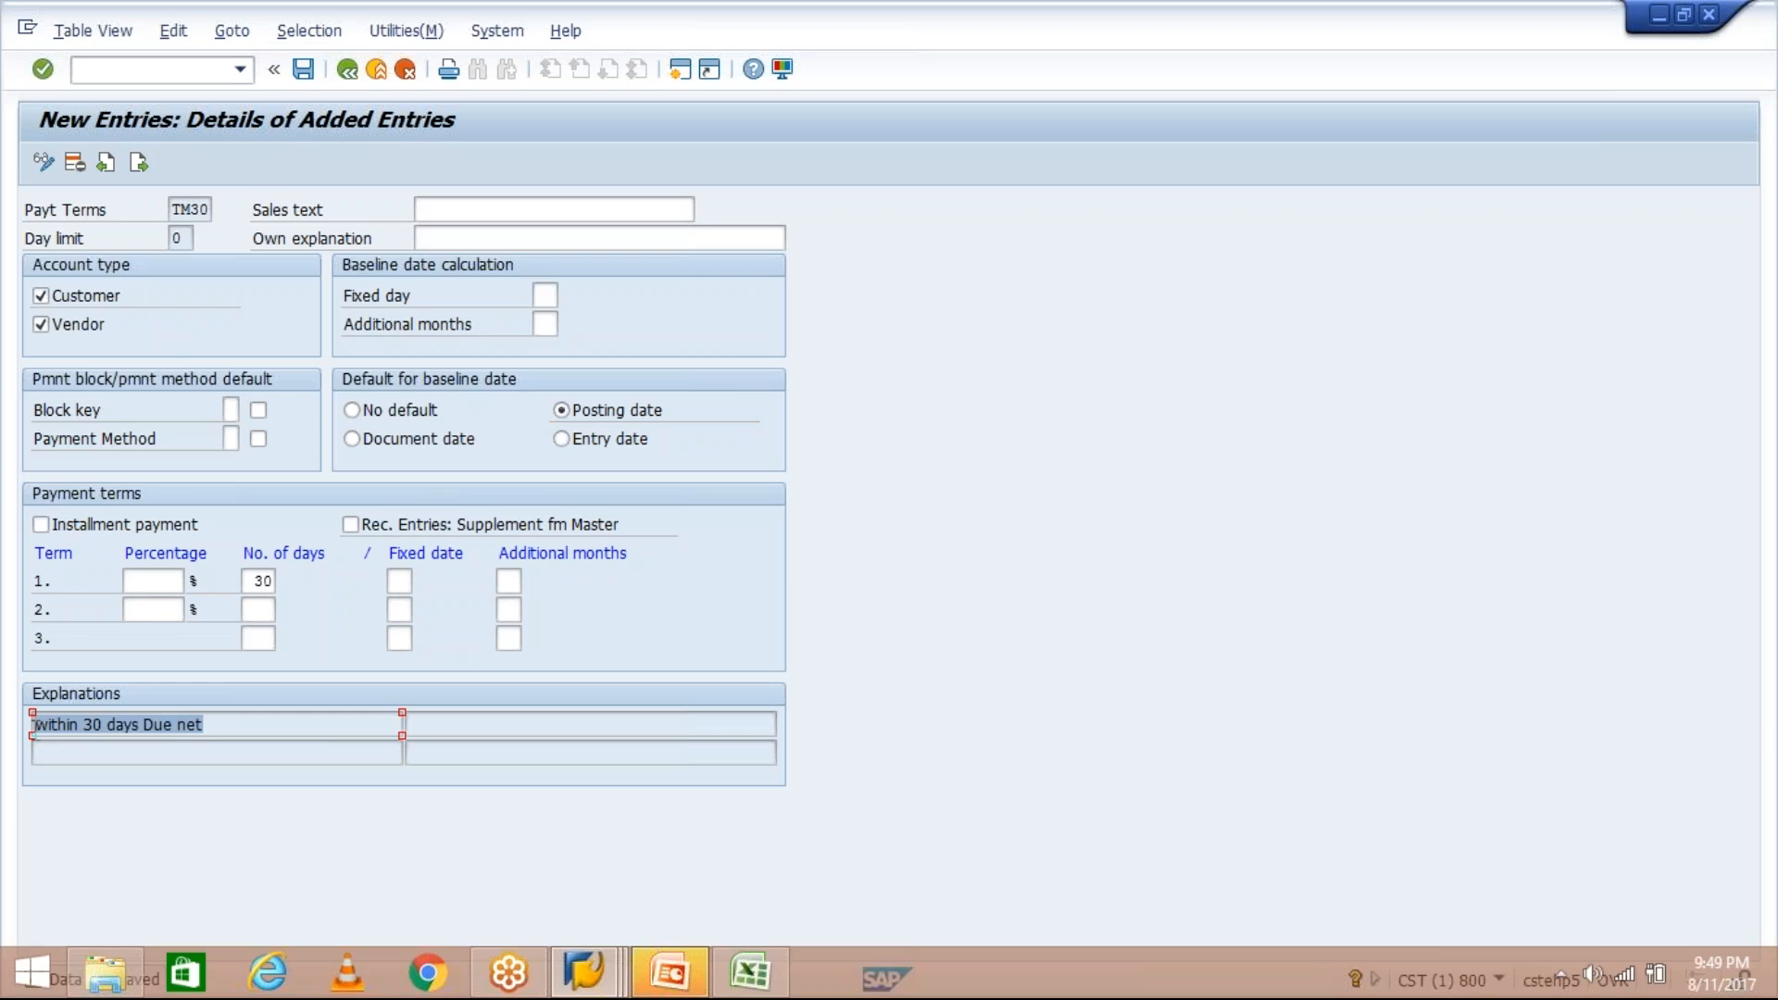
pyautogui.click(33, 725)
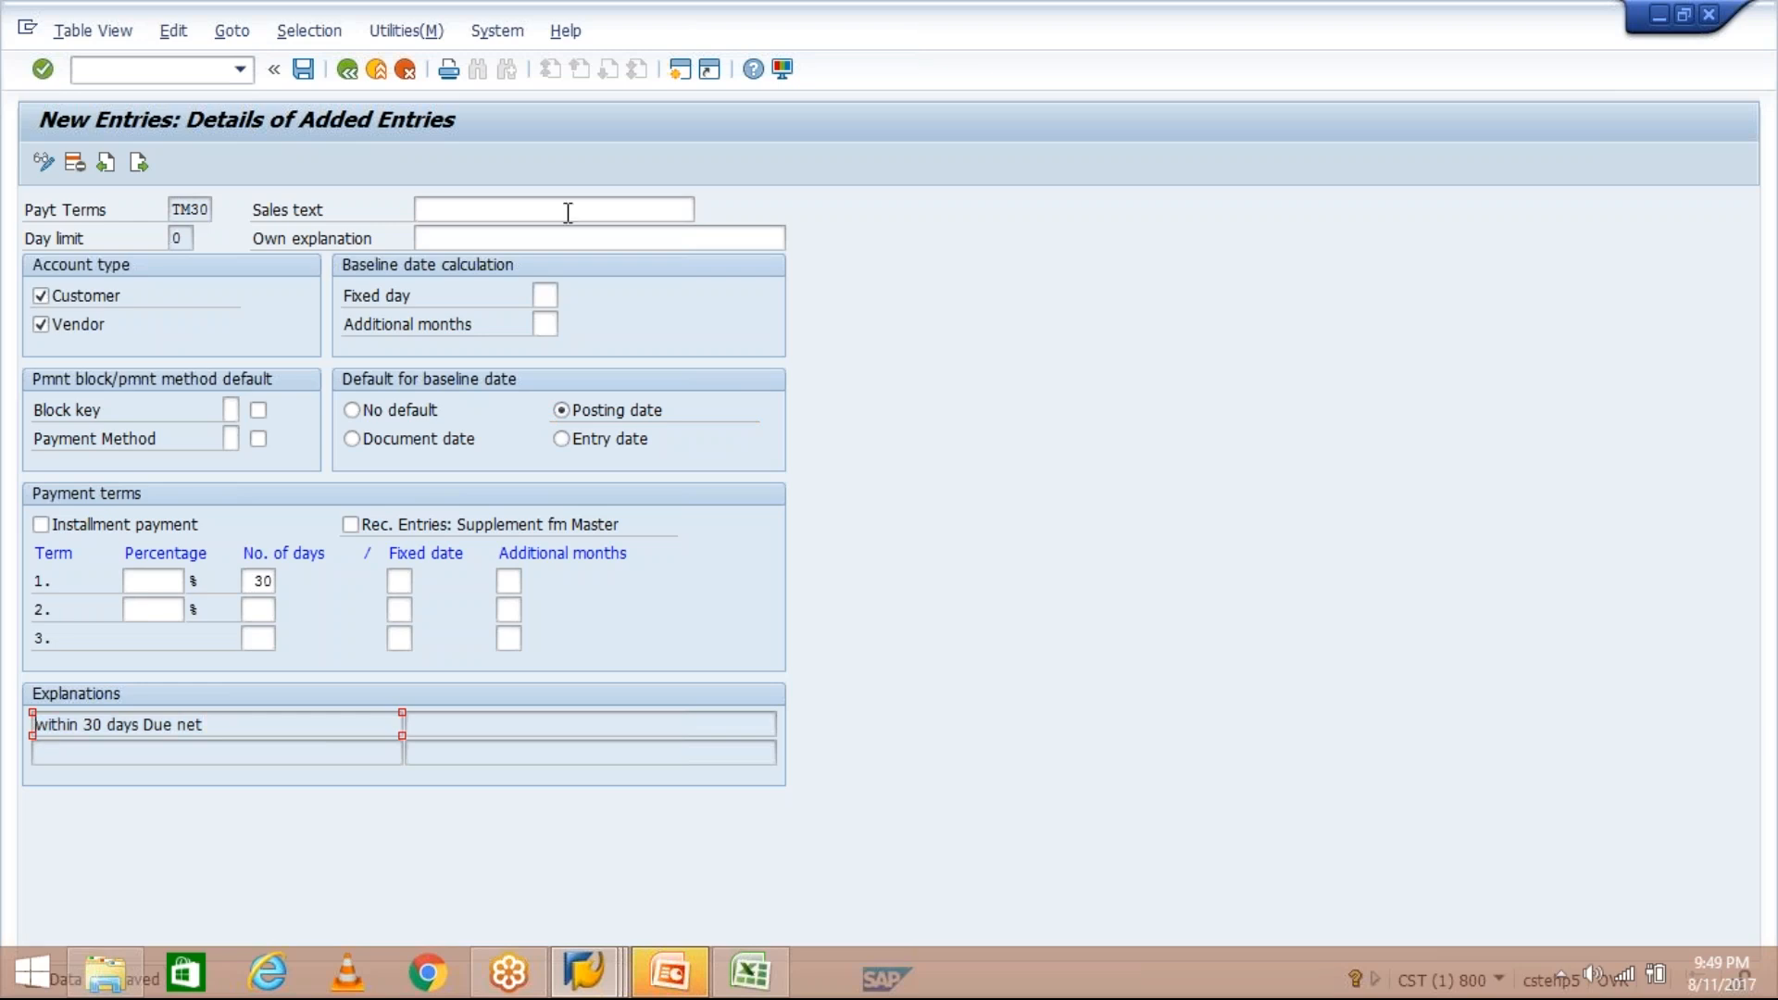
pyautogui.click(549, 215)
pyautogui.hotkey('ctrl', 'v')
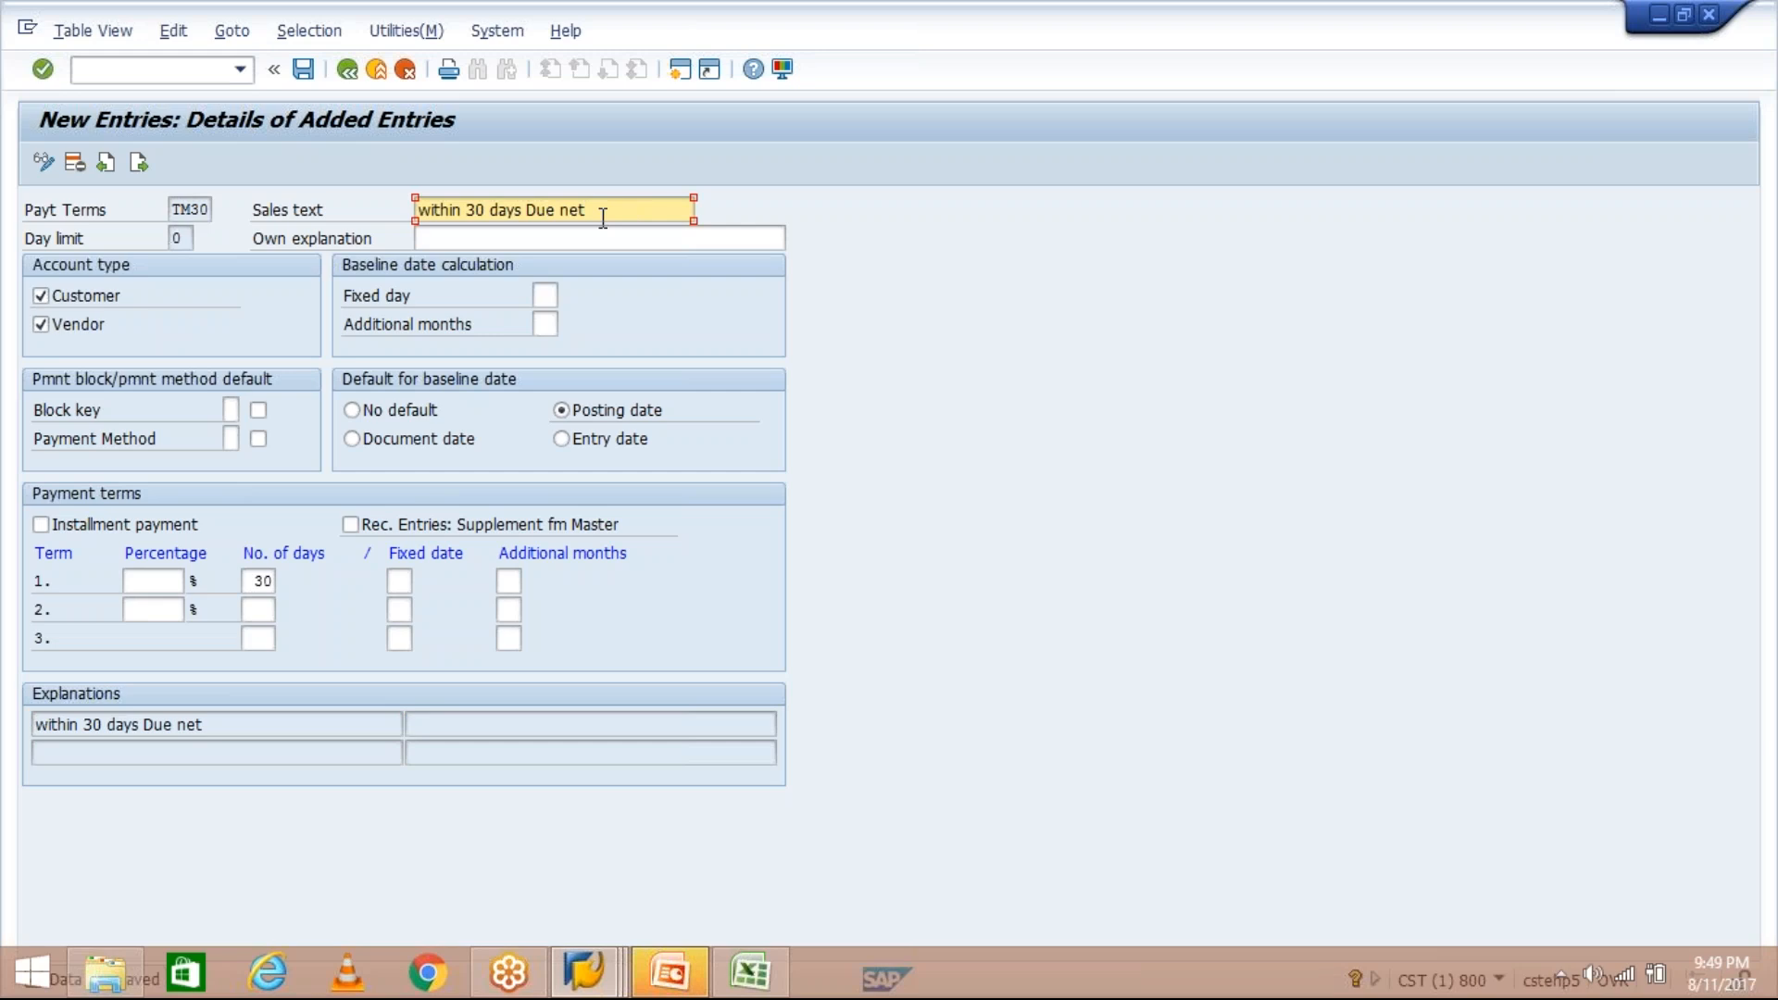
# Copy the sales text "within 30 days Due net" into Own explanation for TM30
pyautogui.moveTo(592, 212); pyautogui.dragTo(416, 211)
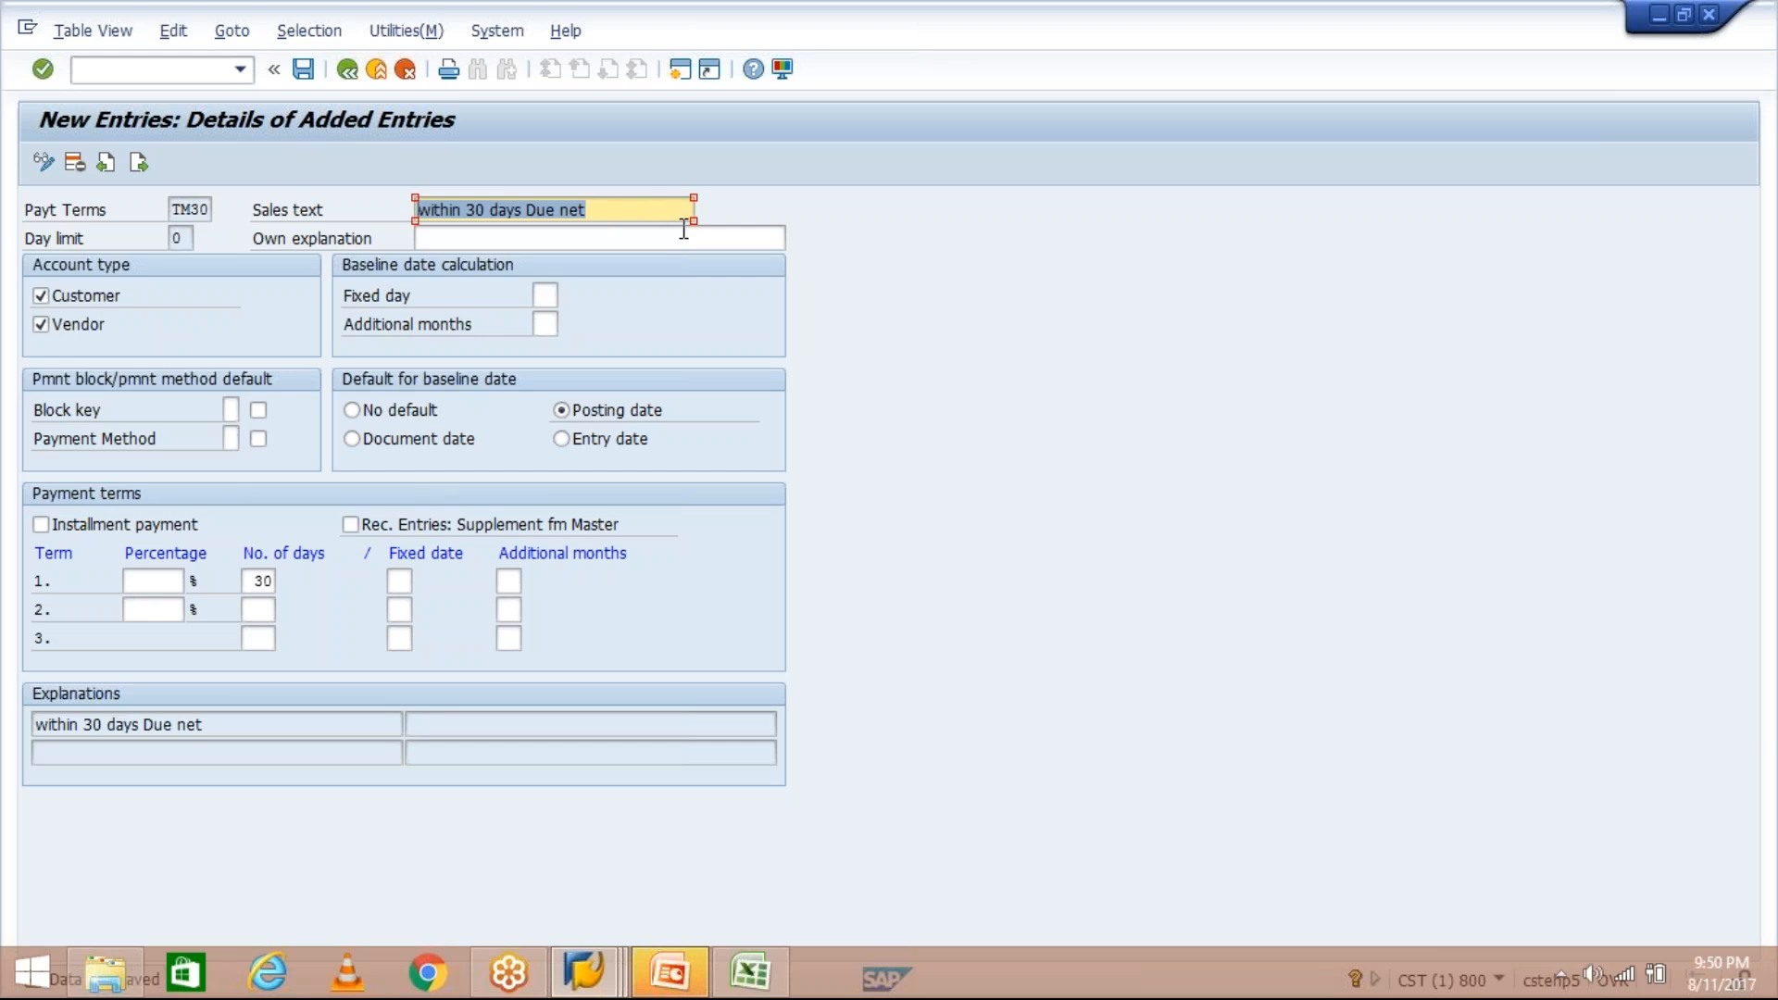
pyautogui.click(650, 241)
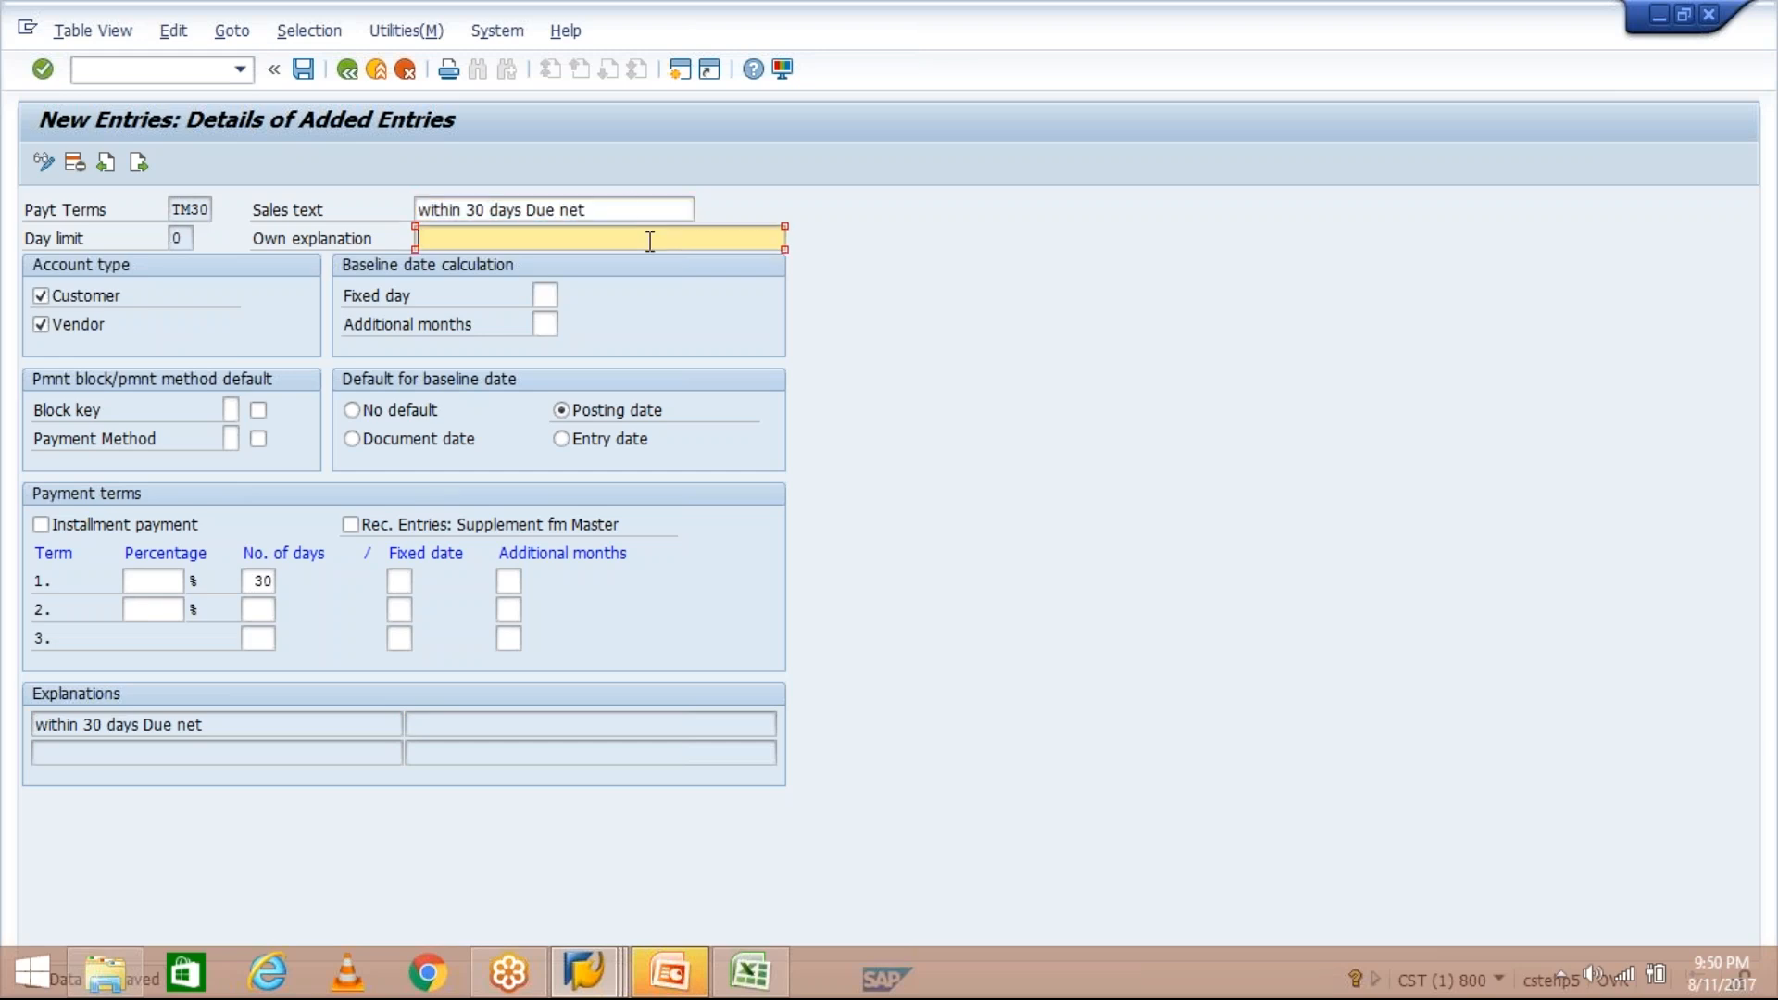
pyautogui.moveTo(631, 205); pyautogui.dragTo(407, 206)
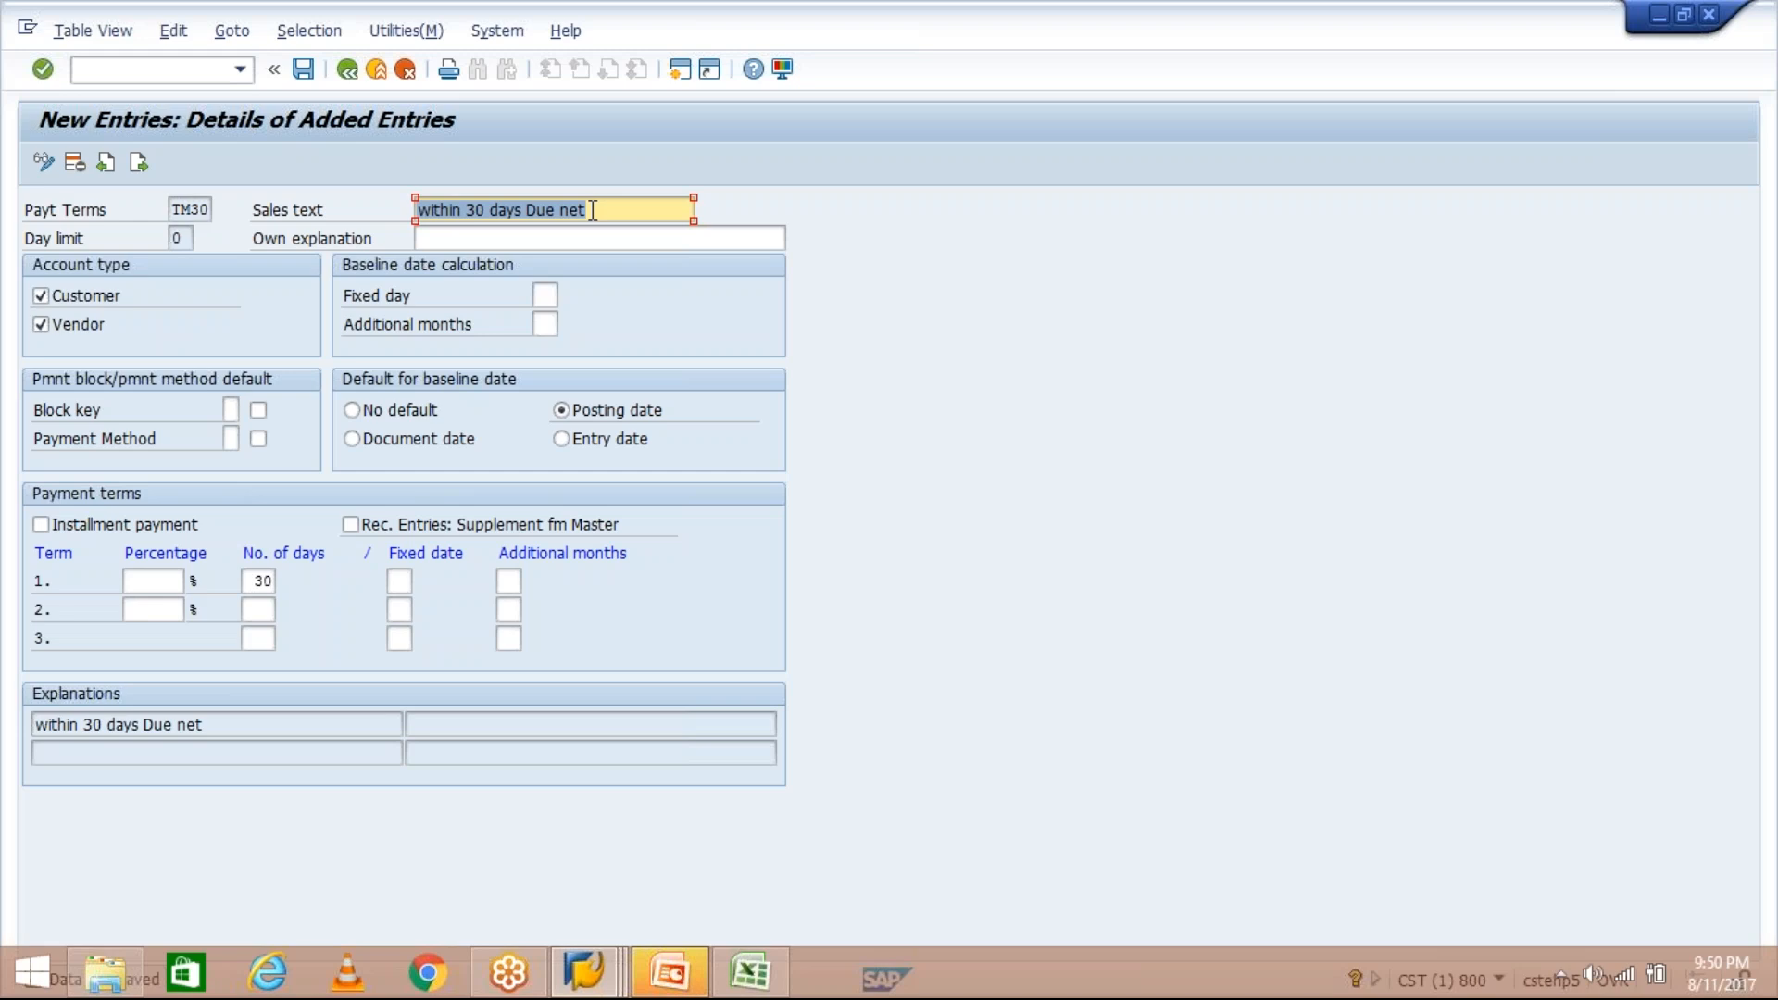
pyautogui.click(448, 243)
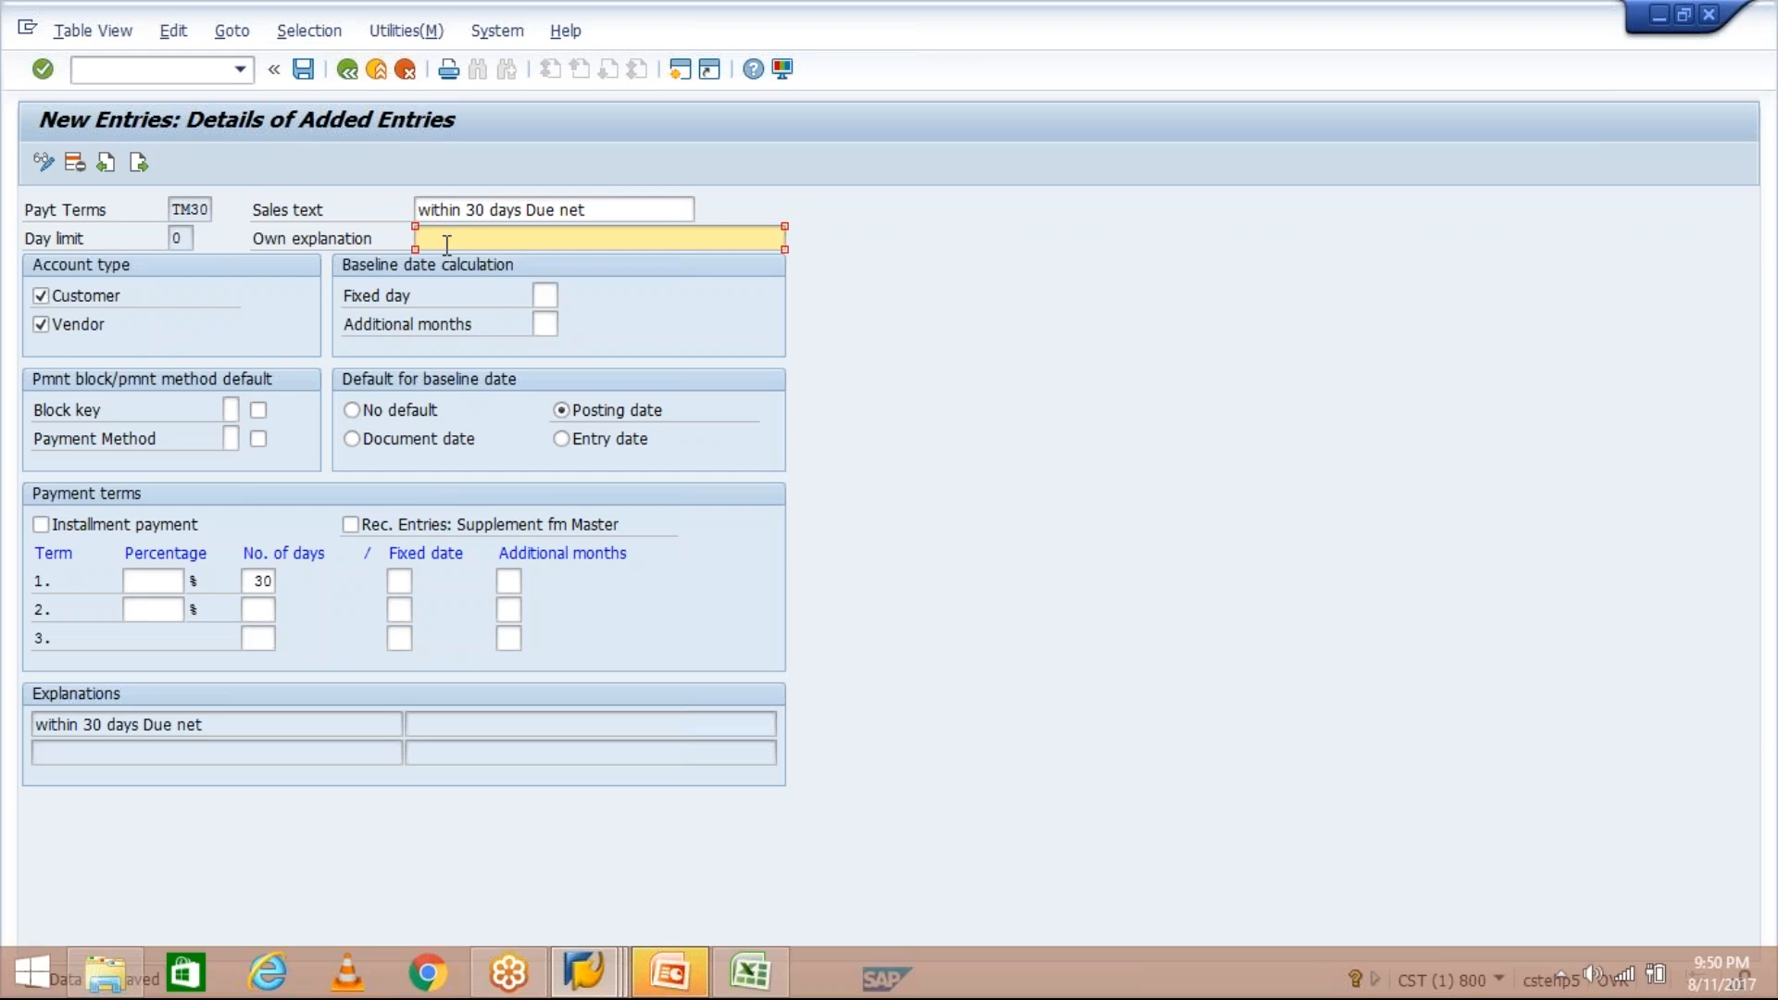
pyautogui.moveTo(593, 209); pyautogui.dragTo(397, 198)
pyautogui.hotkey('ctrl', 'c')
pyautogui.click(526, 238)
pyautogui.hotkey('ctrl', 'v')
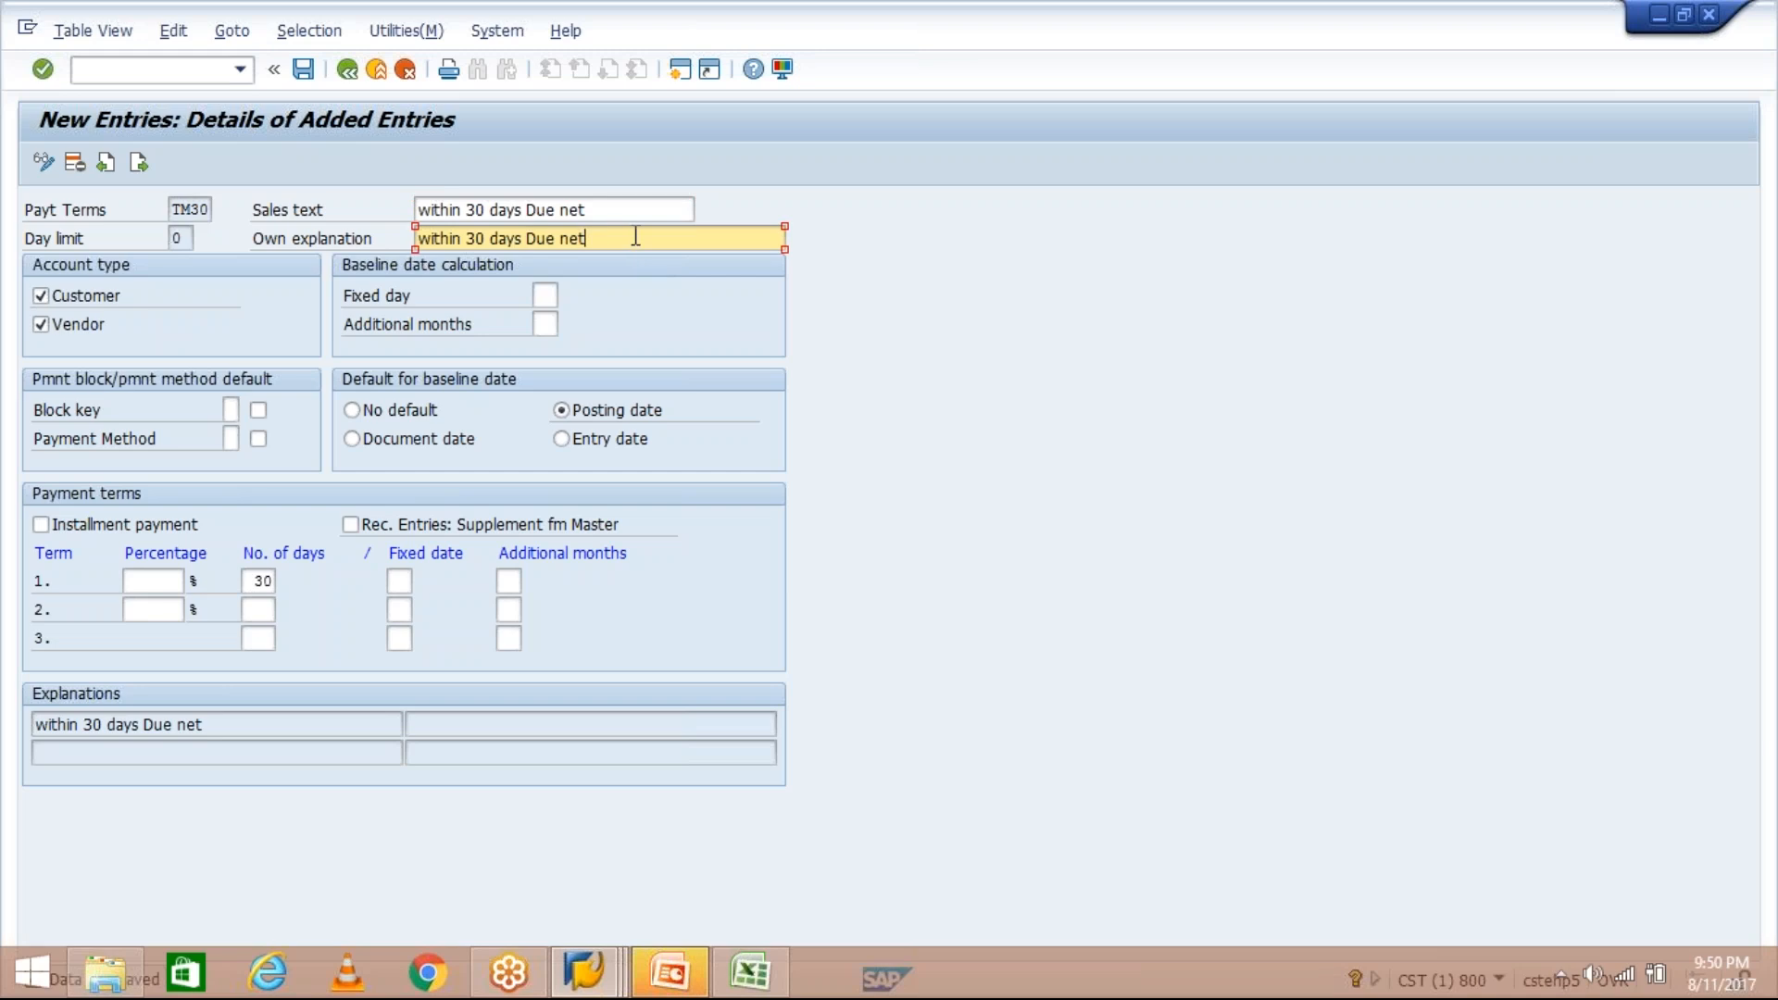
# Clear the Own explanation text and save the TM30 payment terms
pyautogui.moveTo(613, 238); pyautogui.dragTo(448, 243)
pyautogui.click(416, 239)
pyautogui.moveTo(639, 241); pyautogui.dragTo(385, 235)
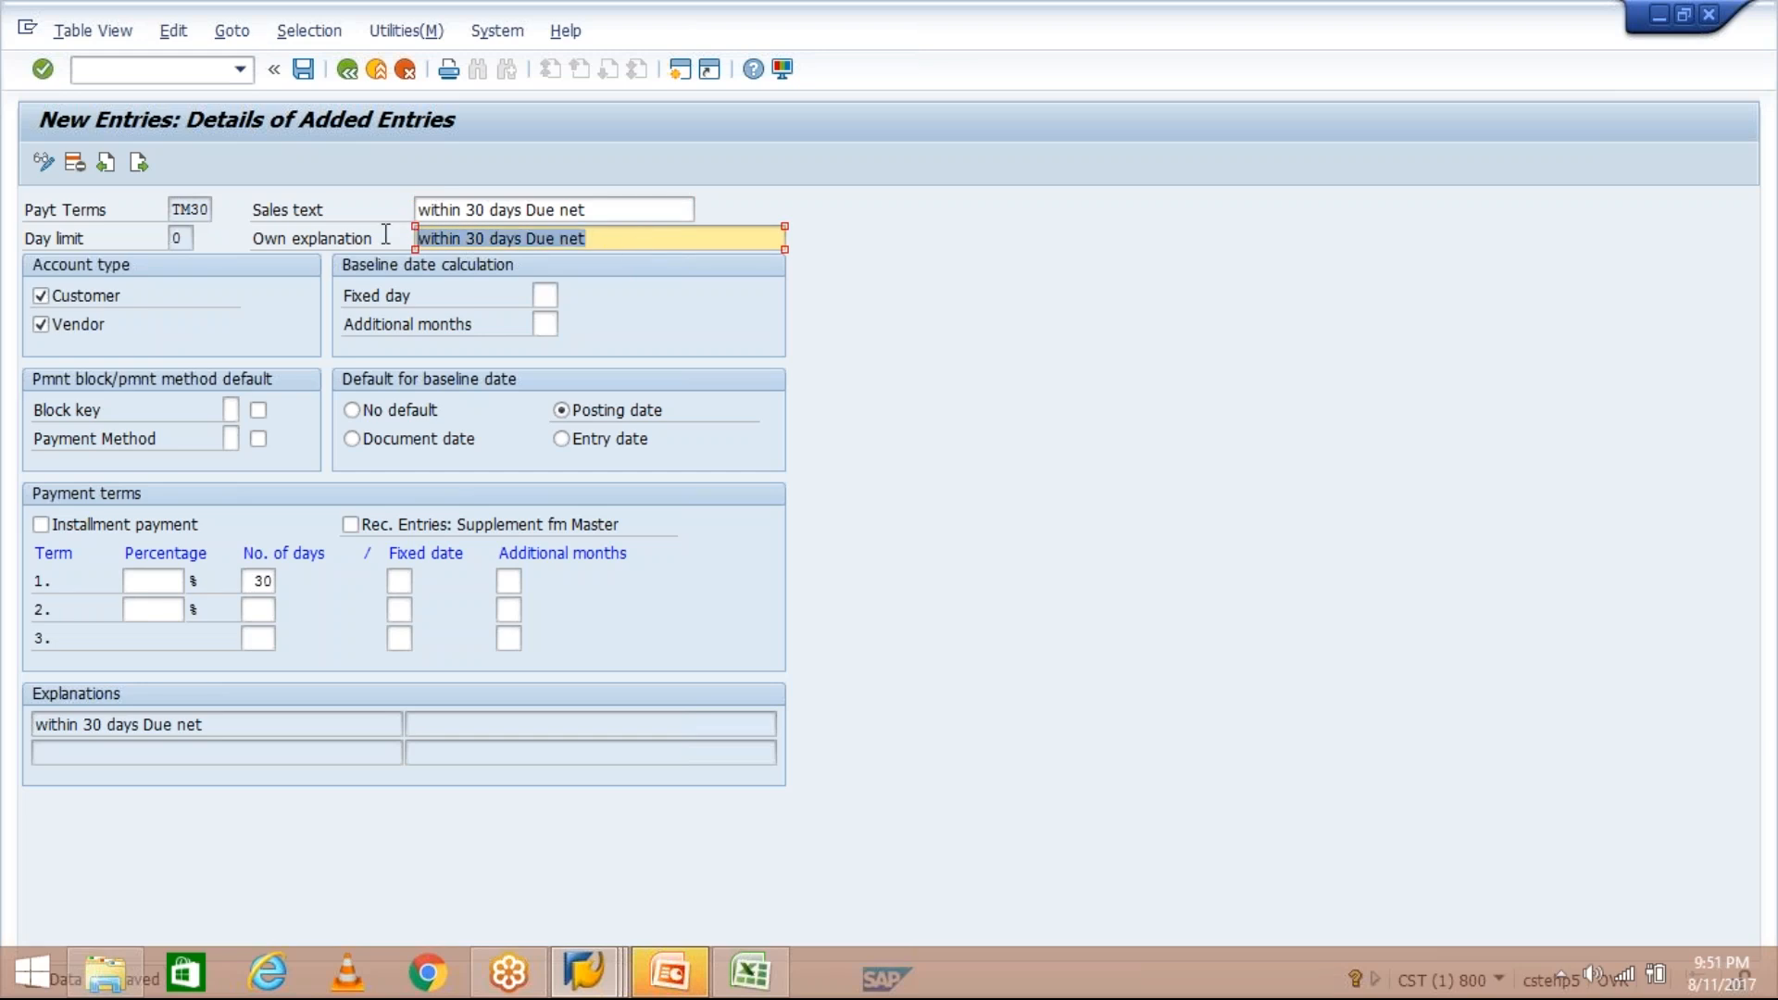
pyautogui.press('Delete')
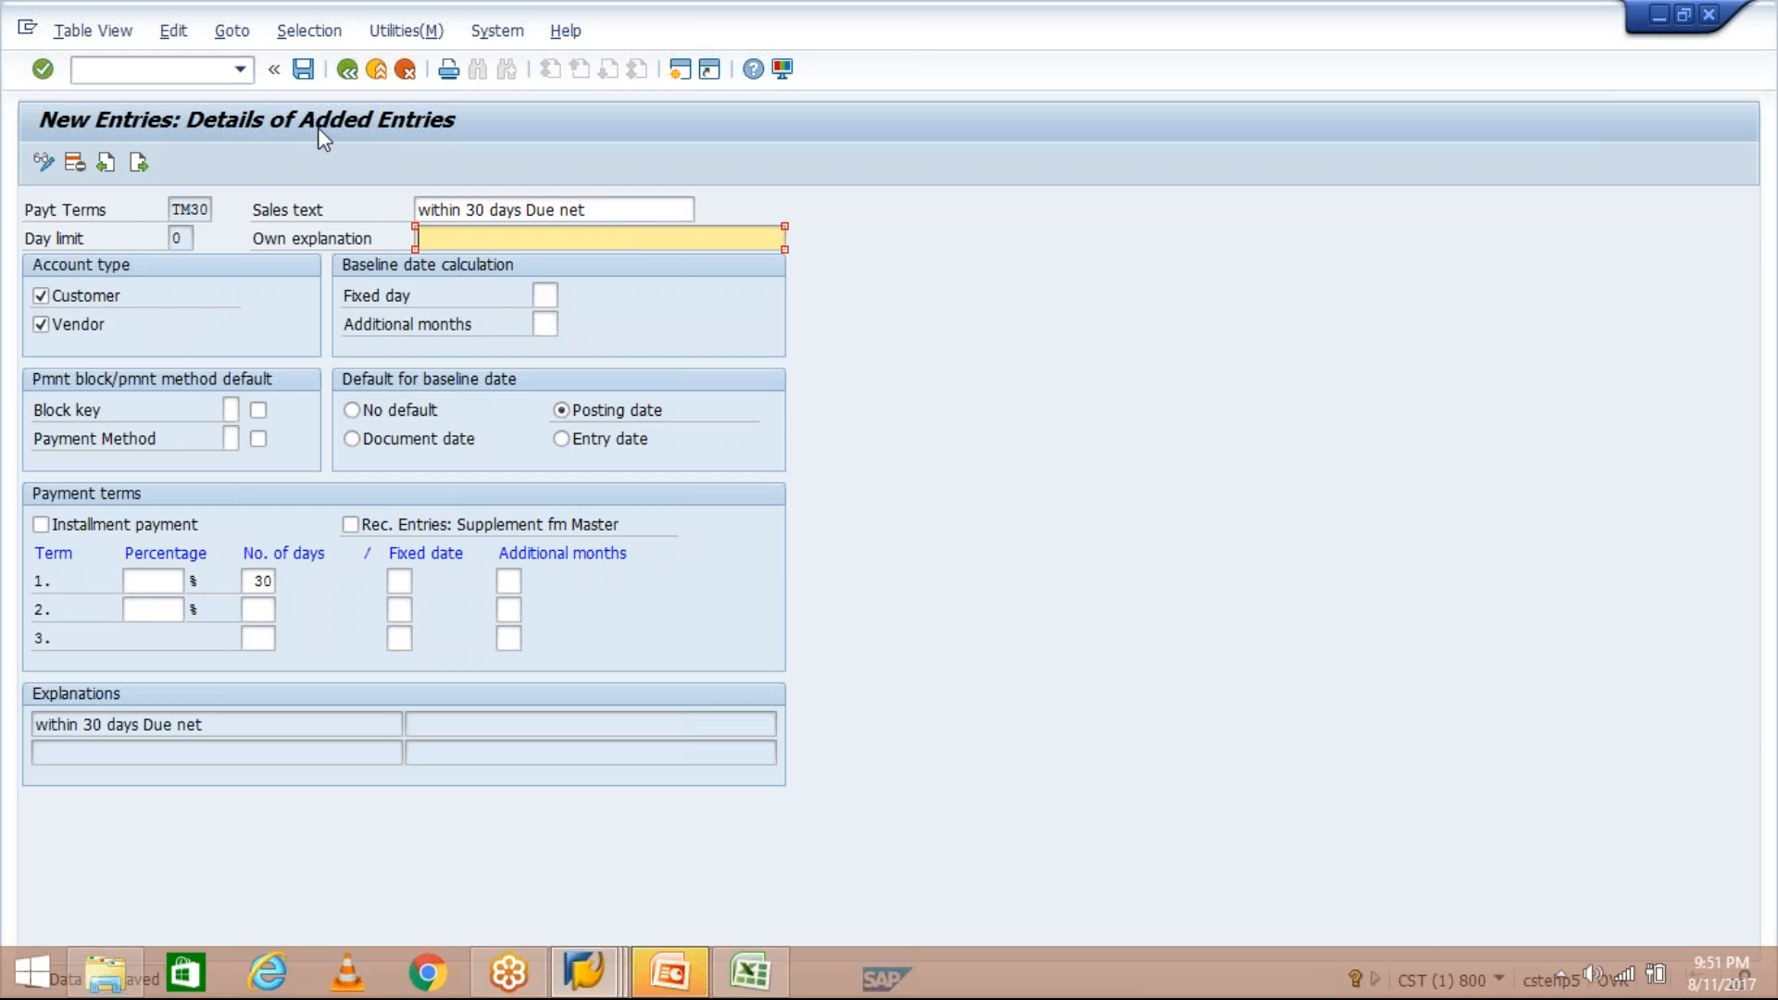
pyautogui.click(303, 69)
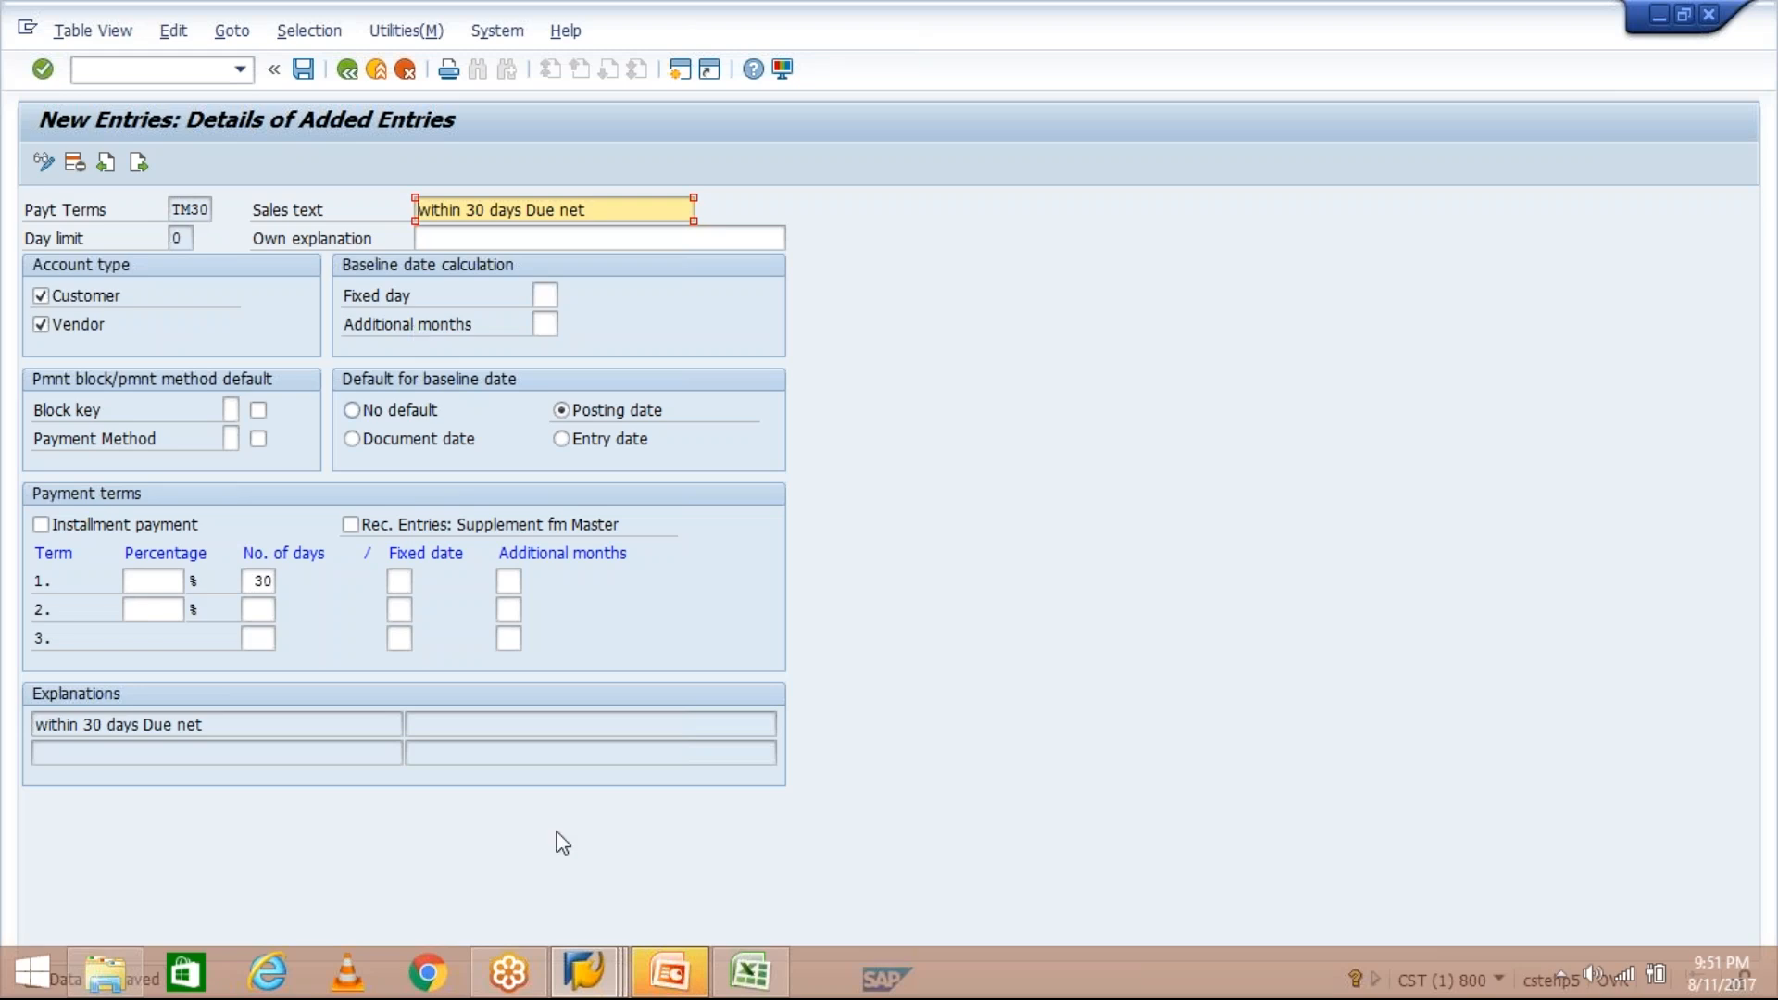
# Return to the vendor invoice, search the vendors of company code TM04, and select SHINE PVT LTD as the vendor
pyautogui.click(586, 975)
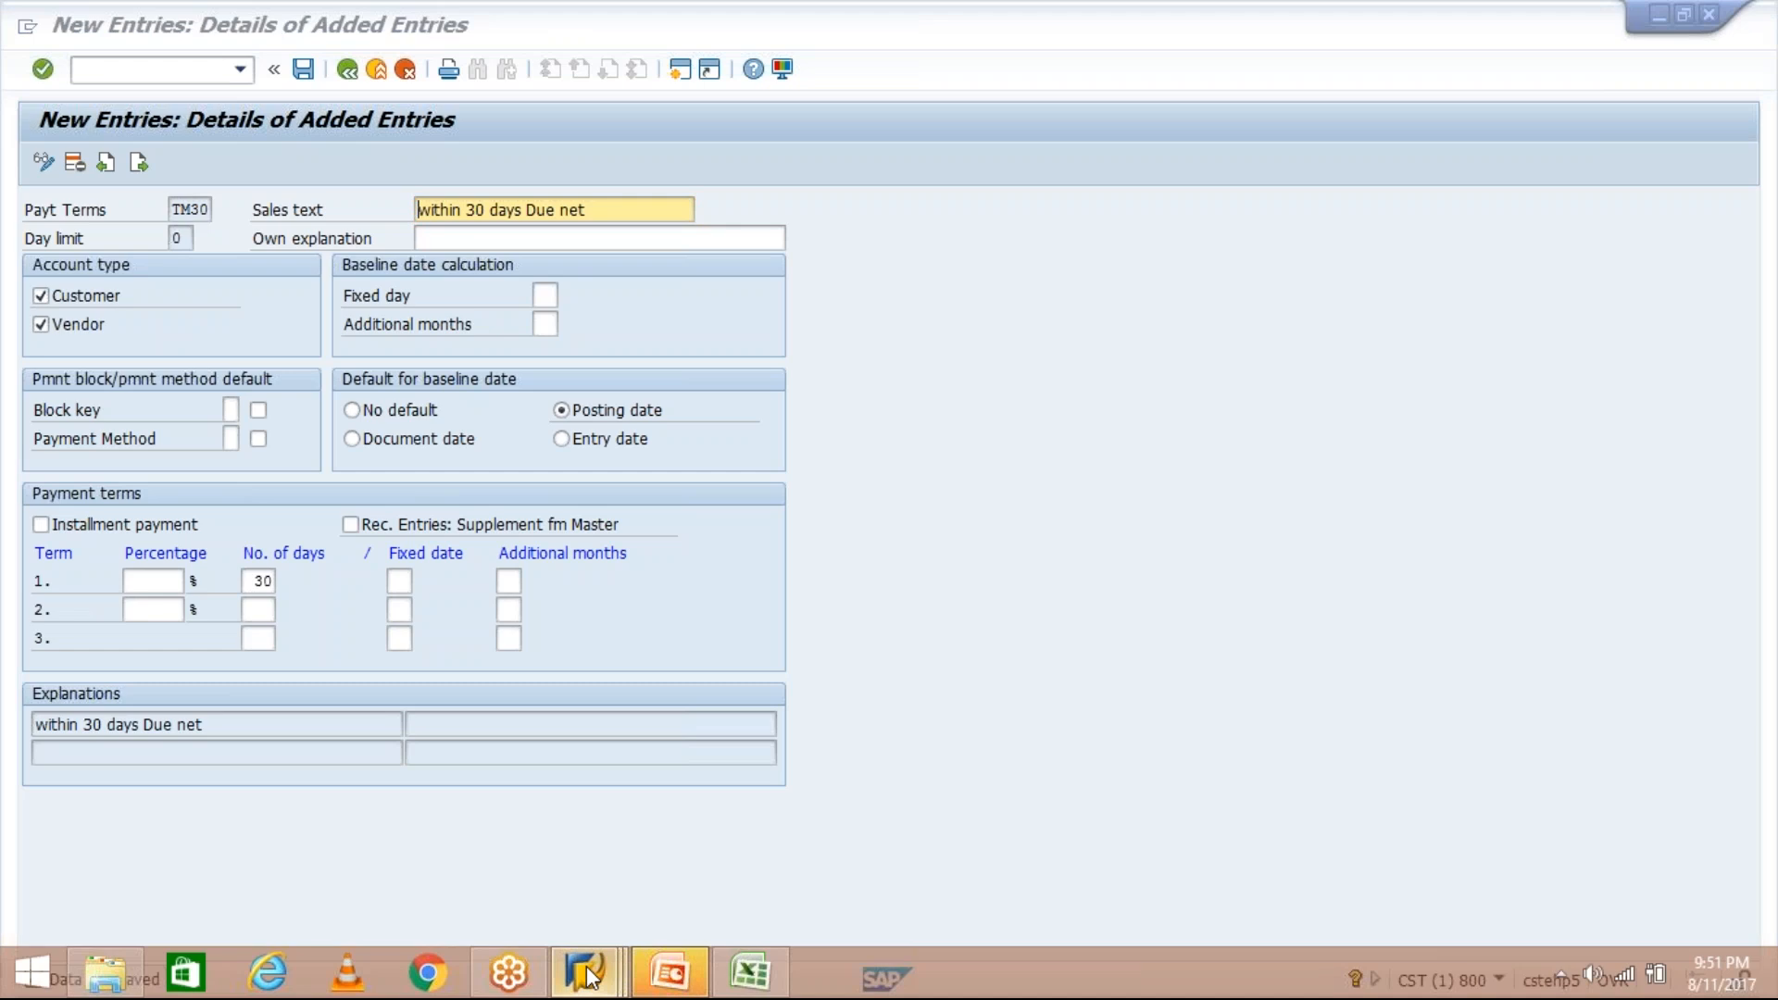
pyautogui.click(826, 865)
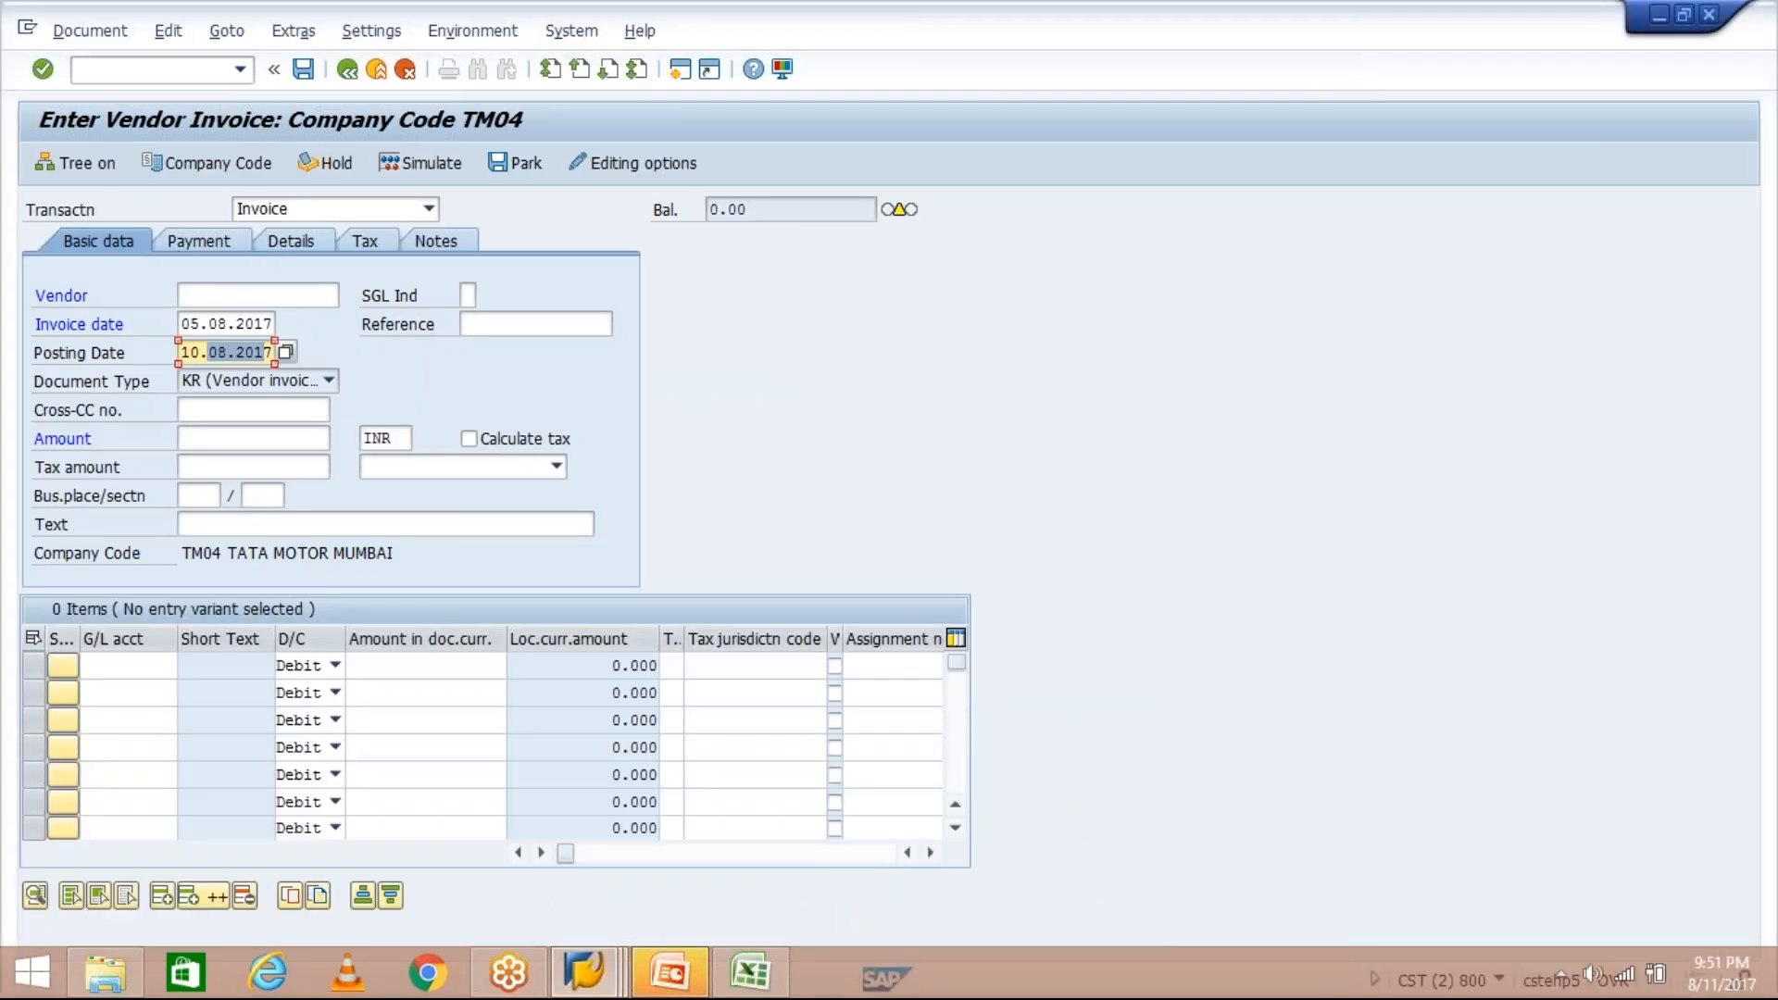
pyautogui.click(258, 295)
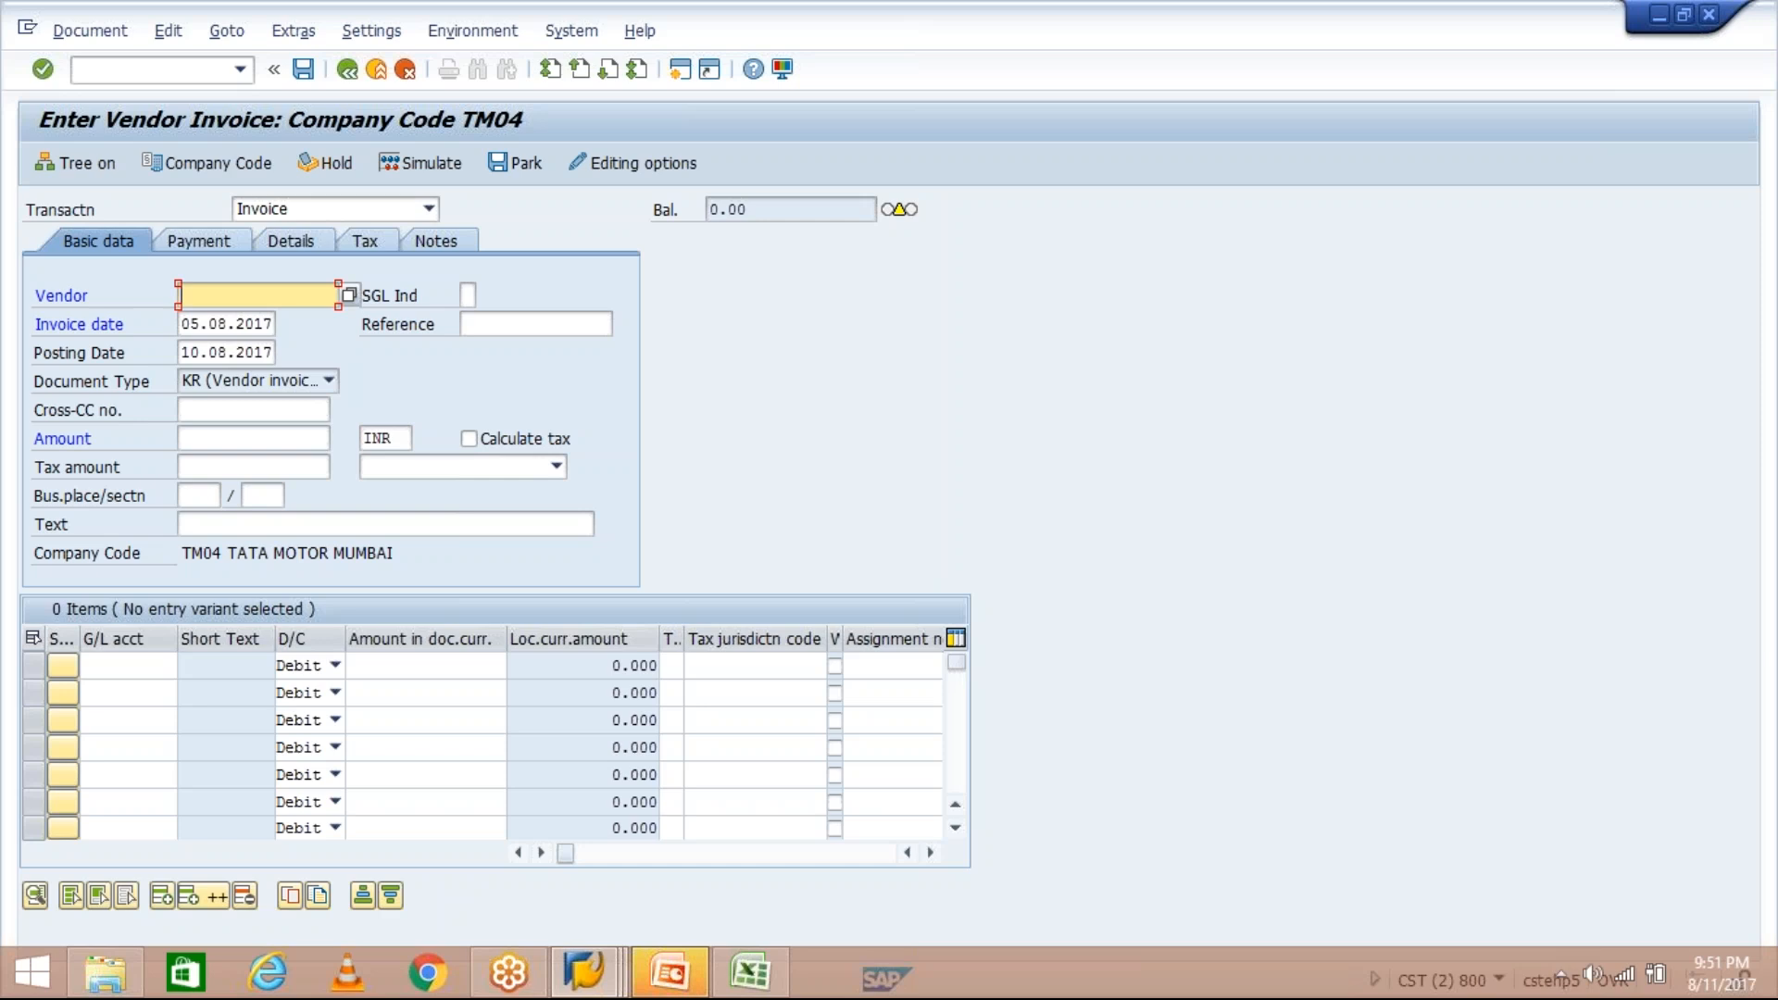
pyautogui.click(189, 295)
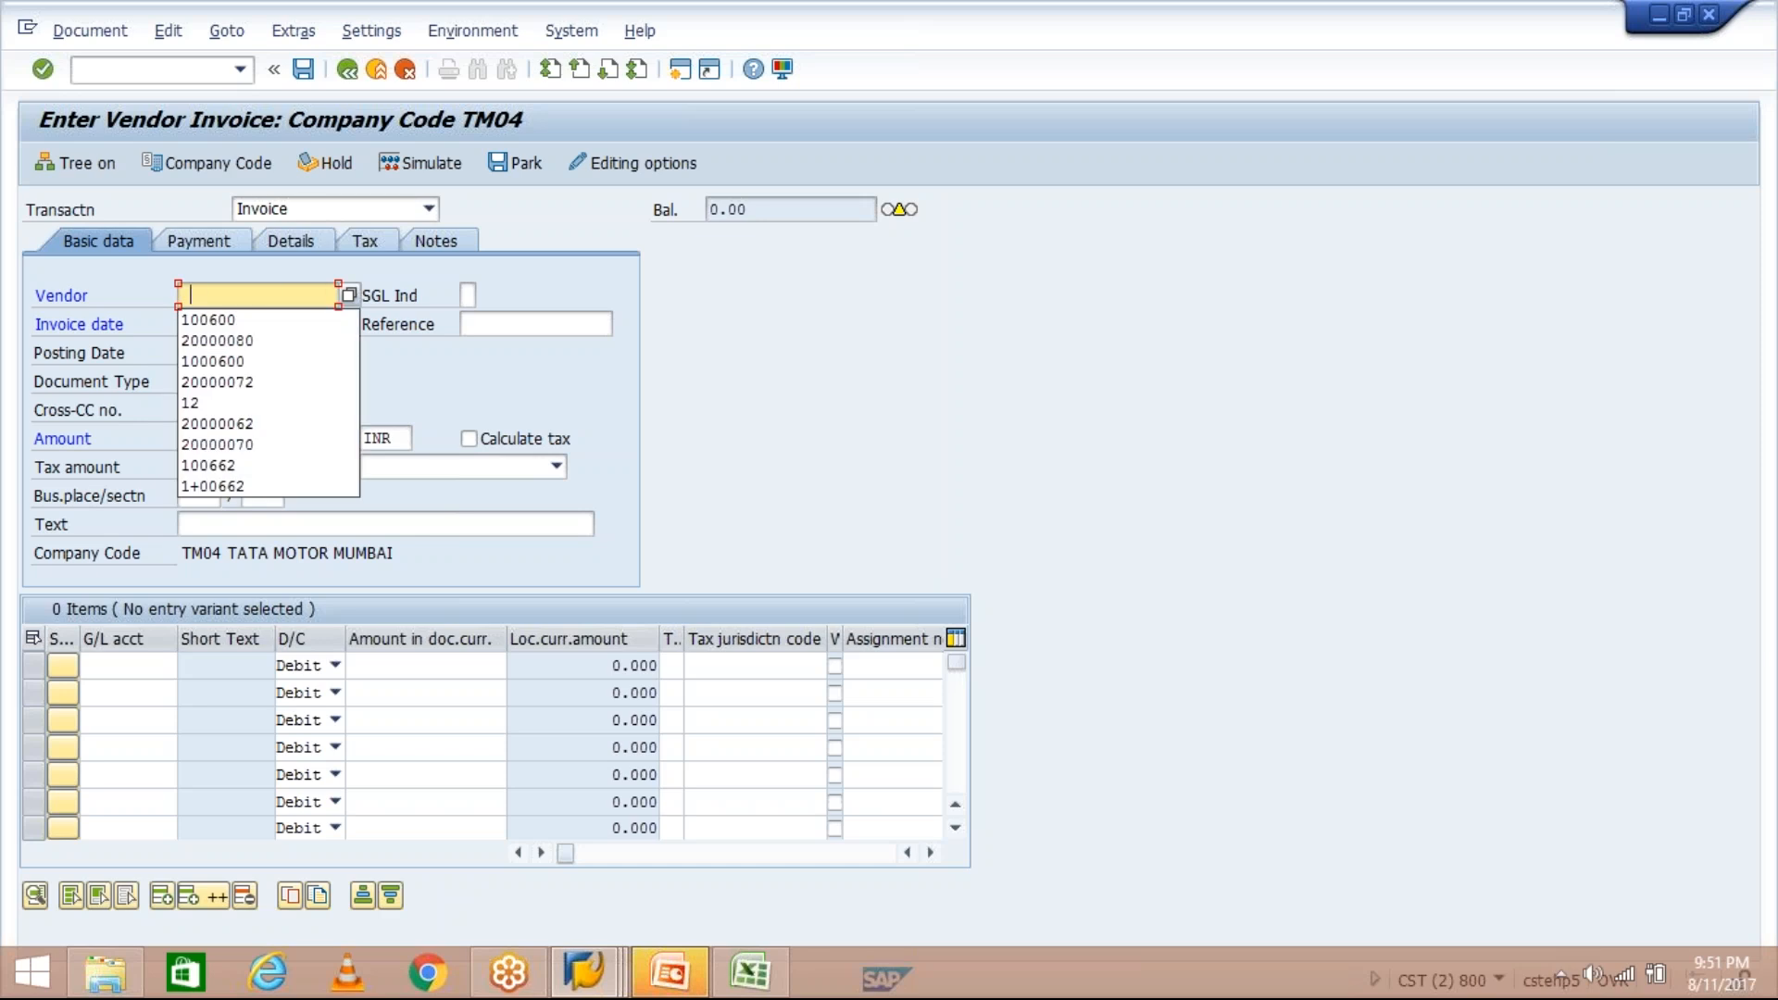
pyautogui.press('Escape')
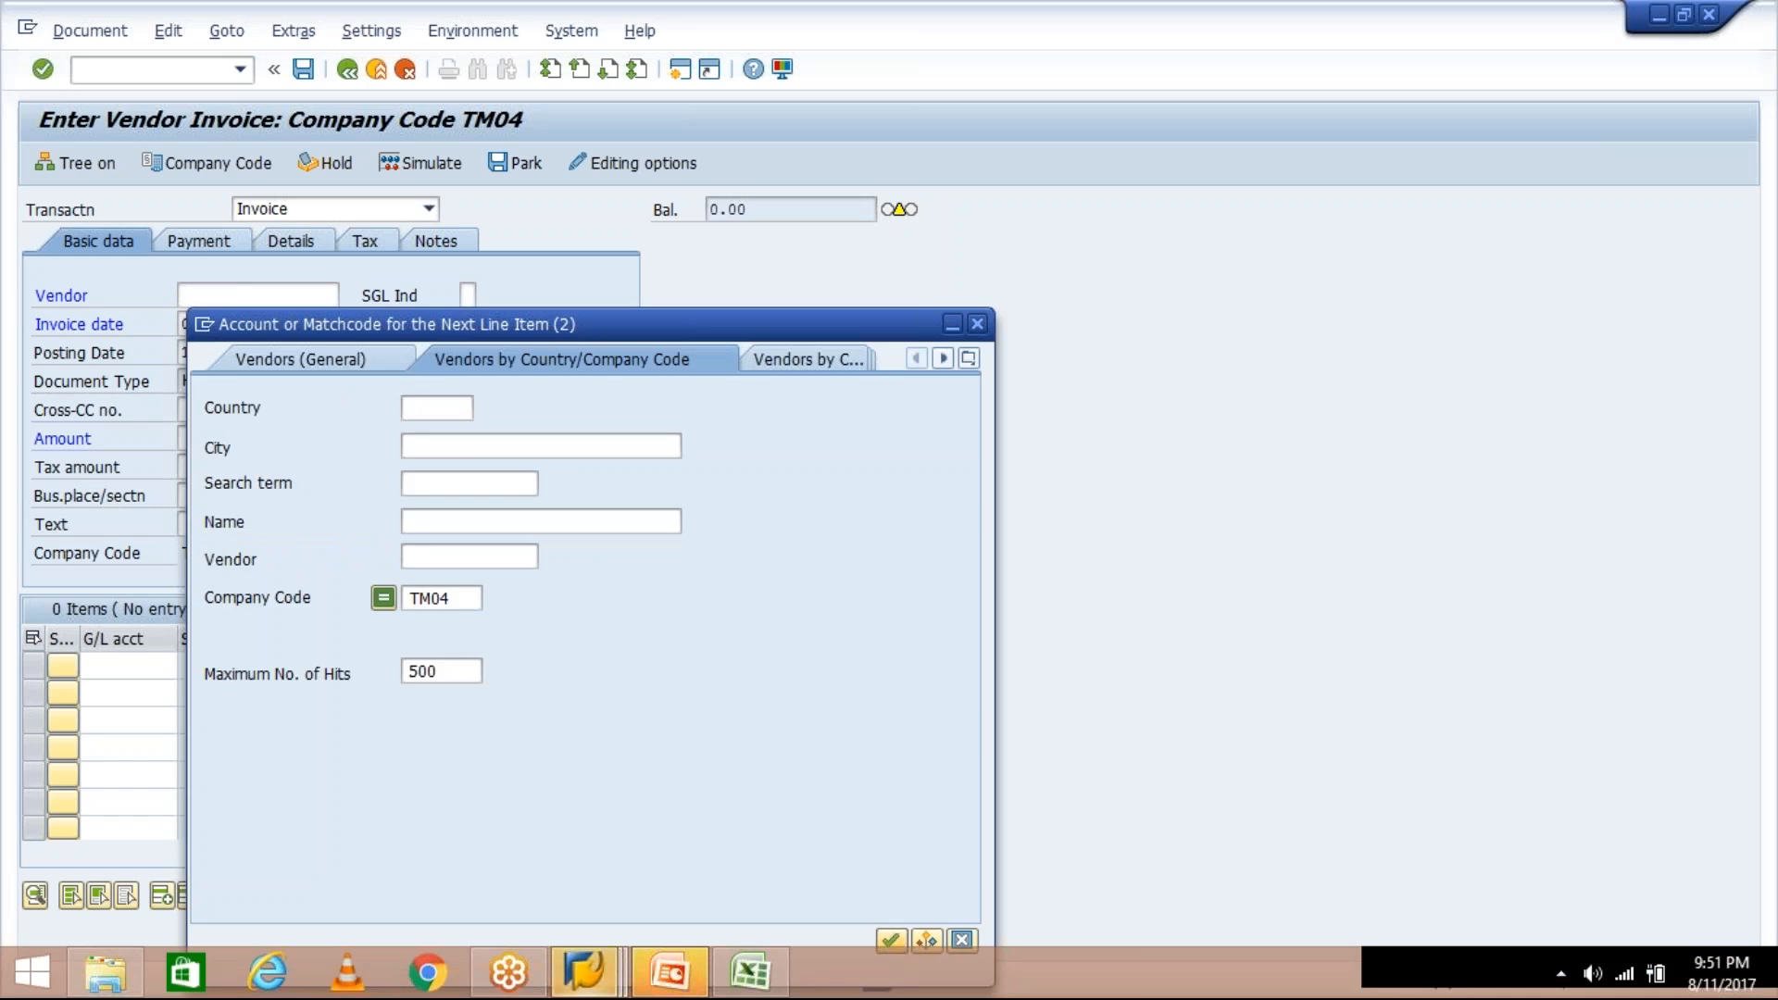
pyautogui.press('Return')
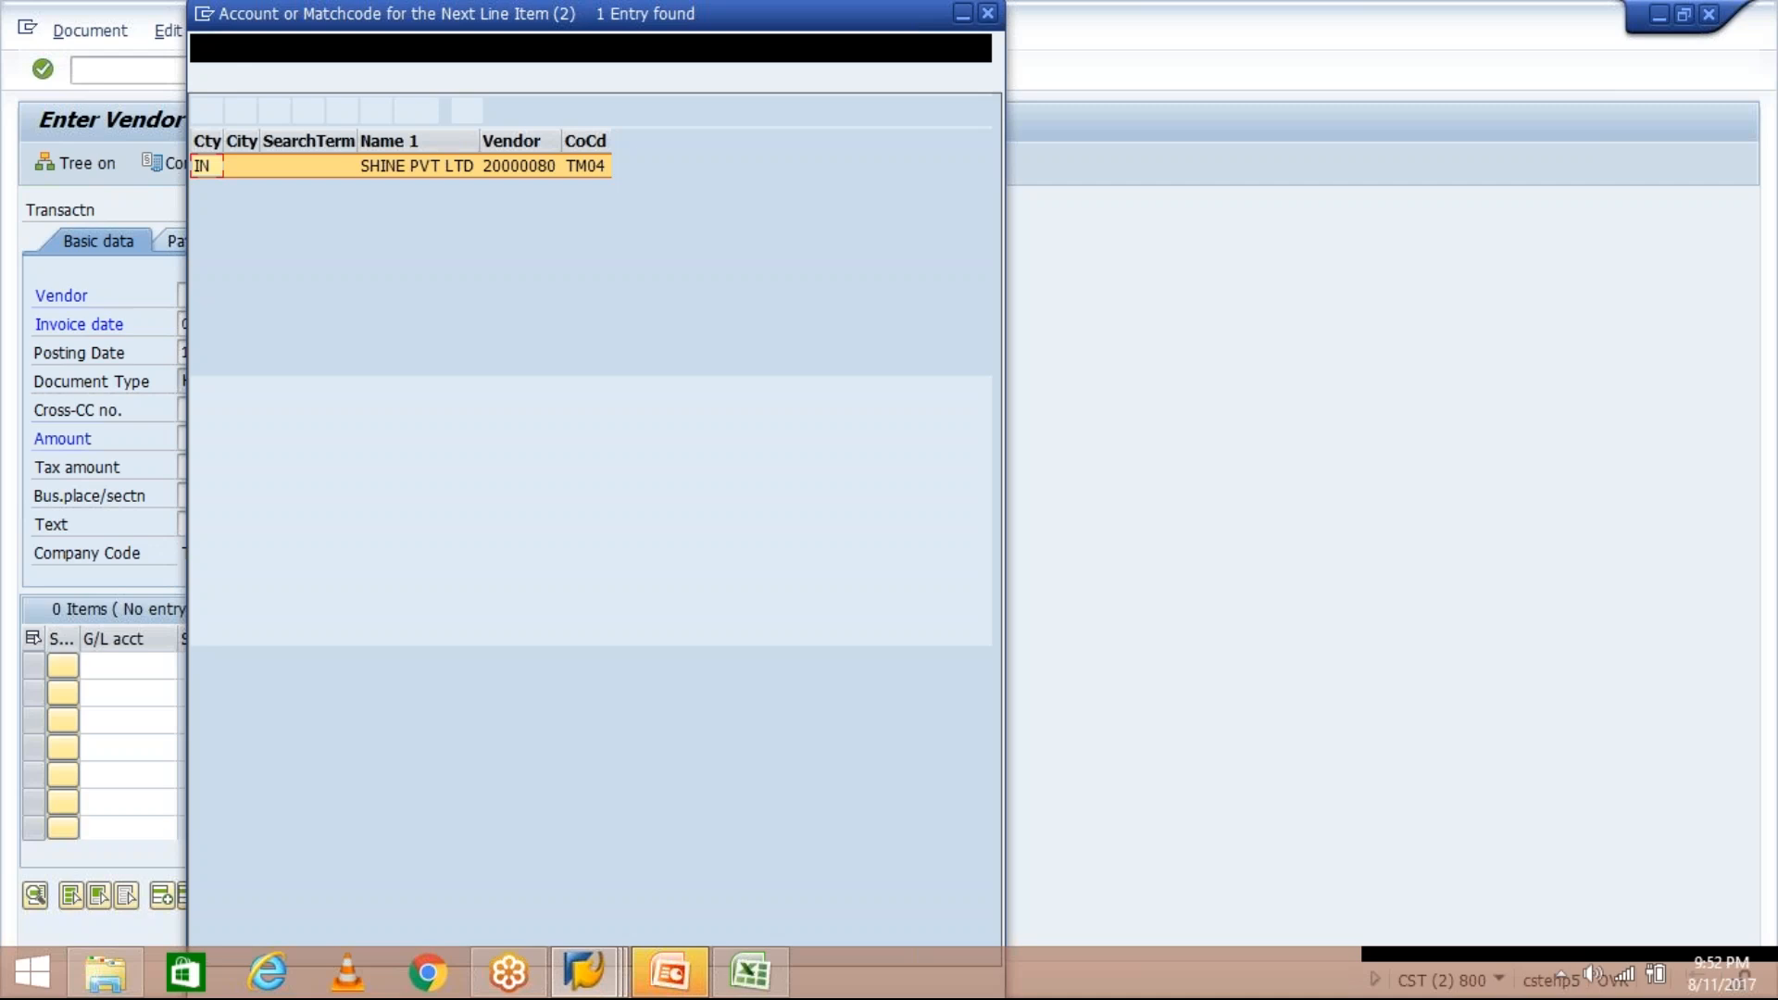
pyautogui.click(490, 172)
pyautogui.doubleClick(490, 172)
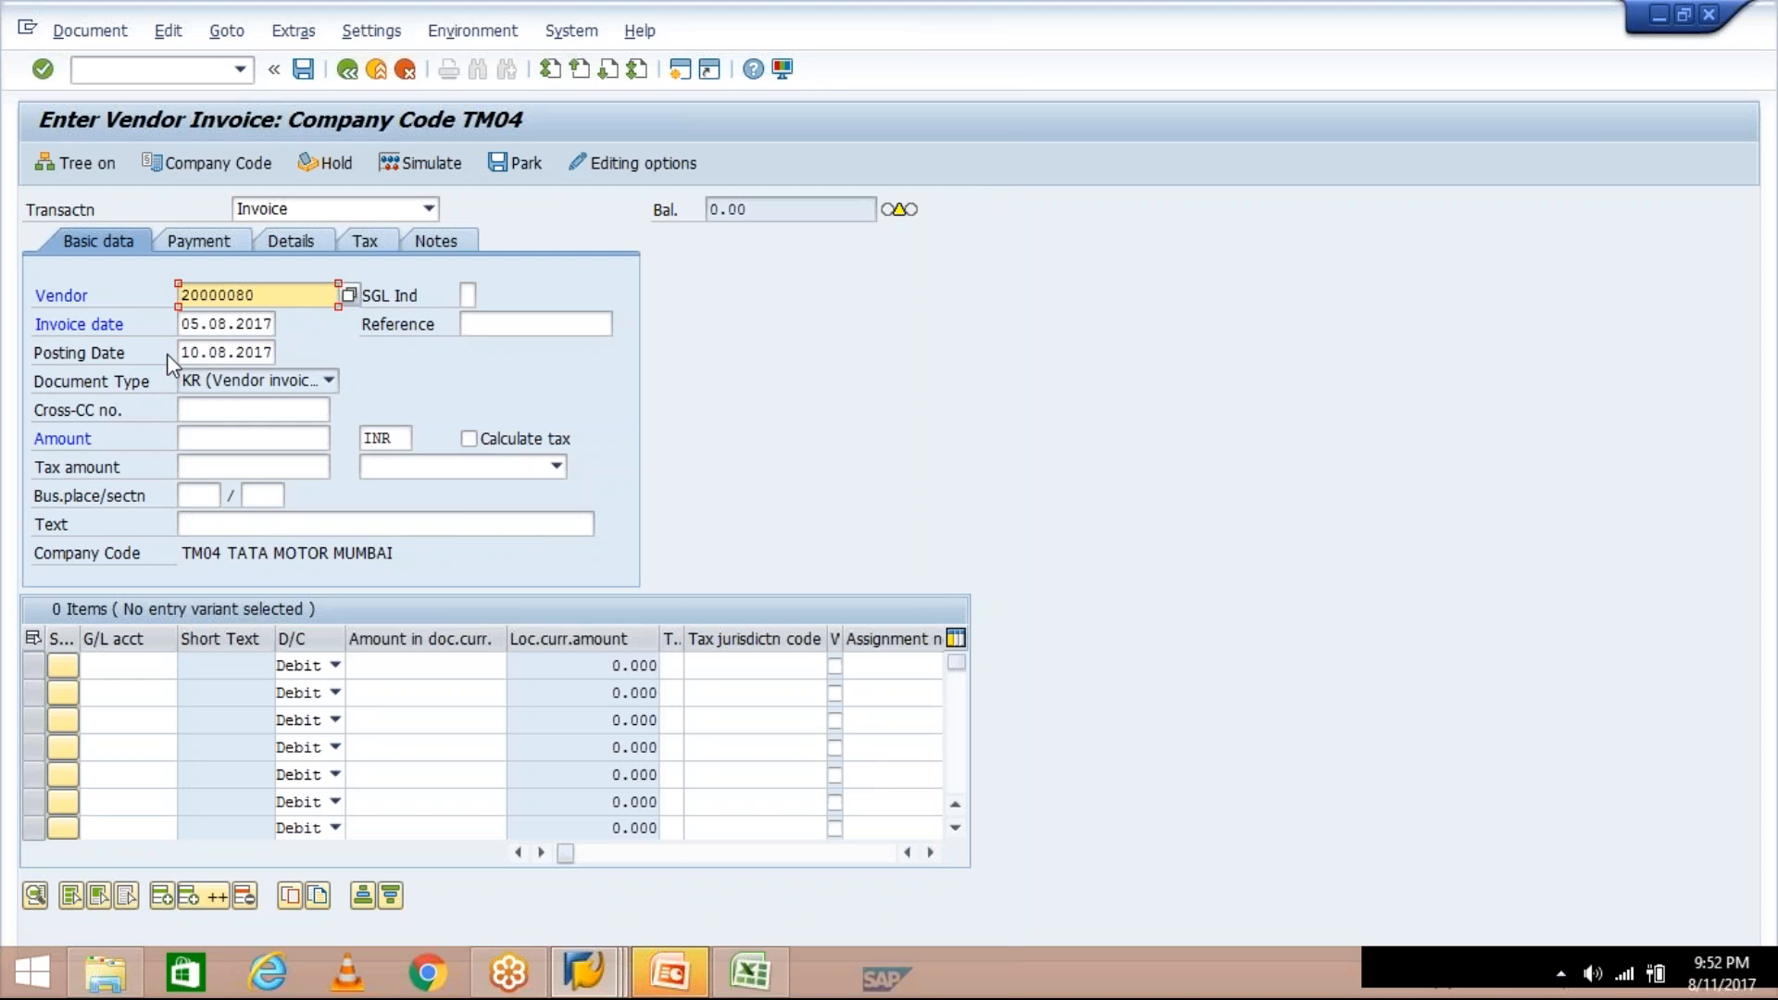
# Set the vendor invoice's invoice date to 08.08.2017 and its posting date to 11.08.2017
pyautogui.click(198, 333)
pyautogui.doubleClick(198, 334)
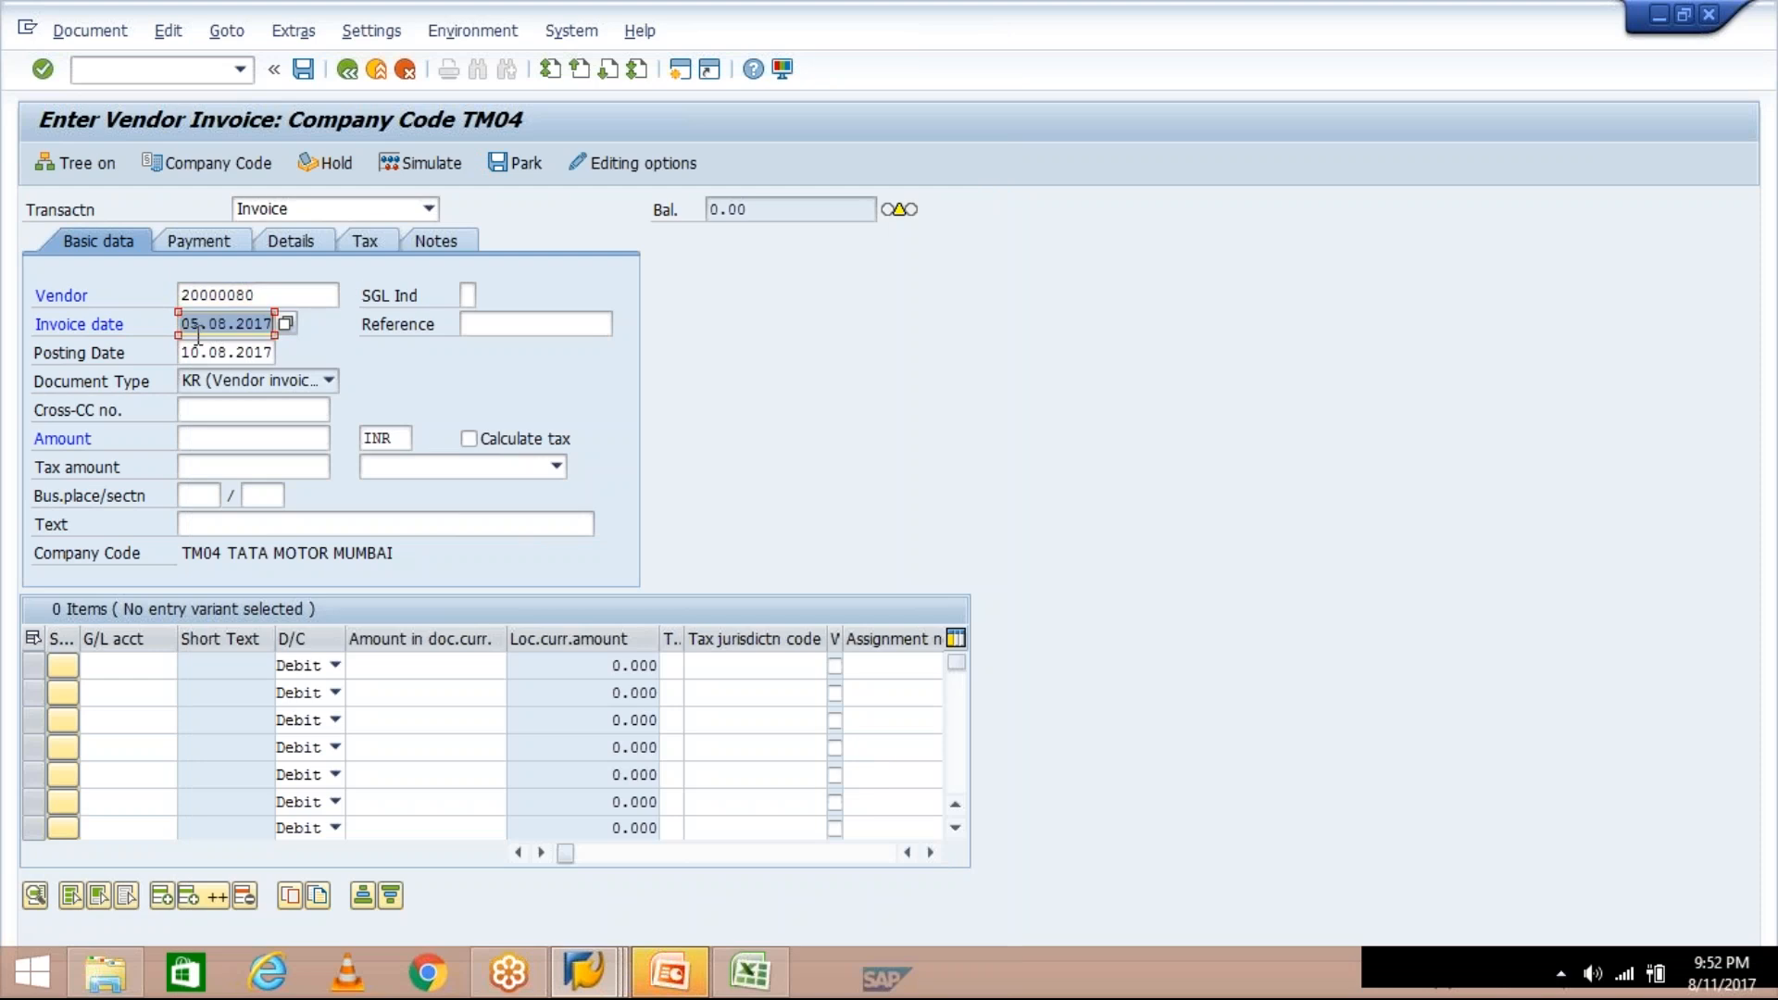
pyautogui.write('0')
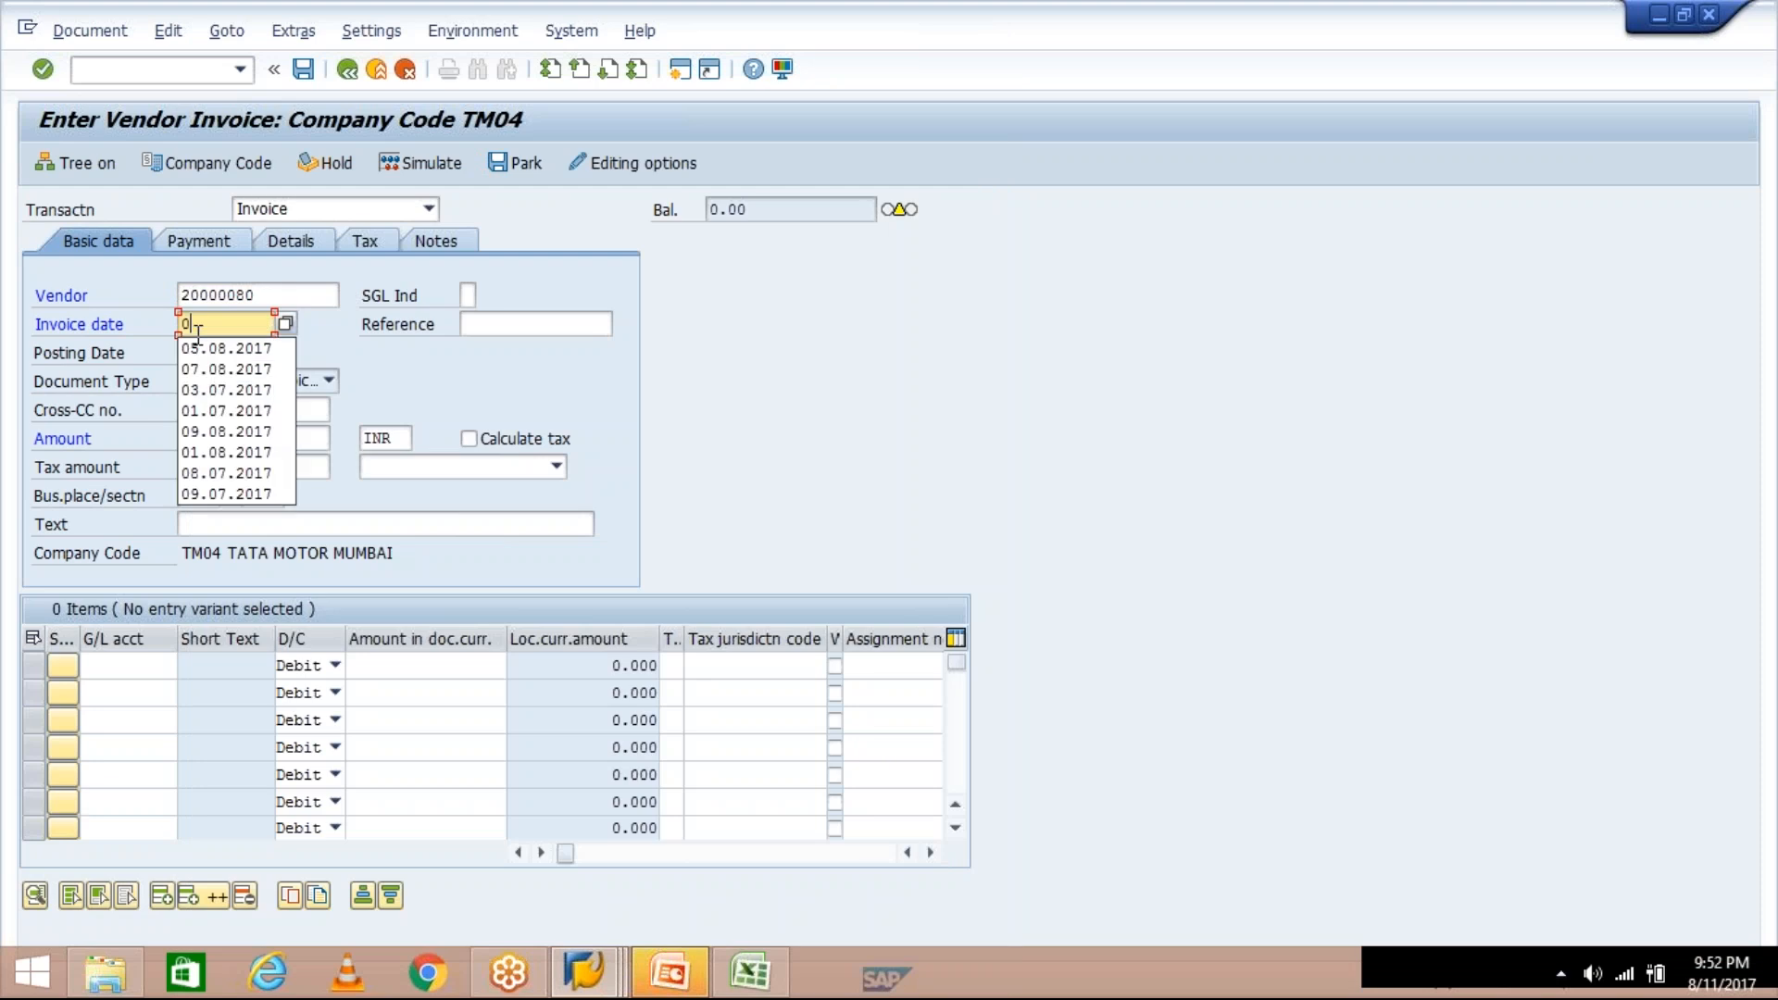
pyautogui.write('8.08.2017')
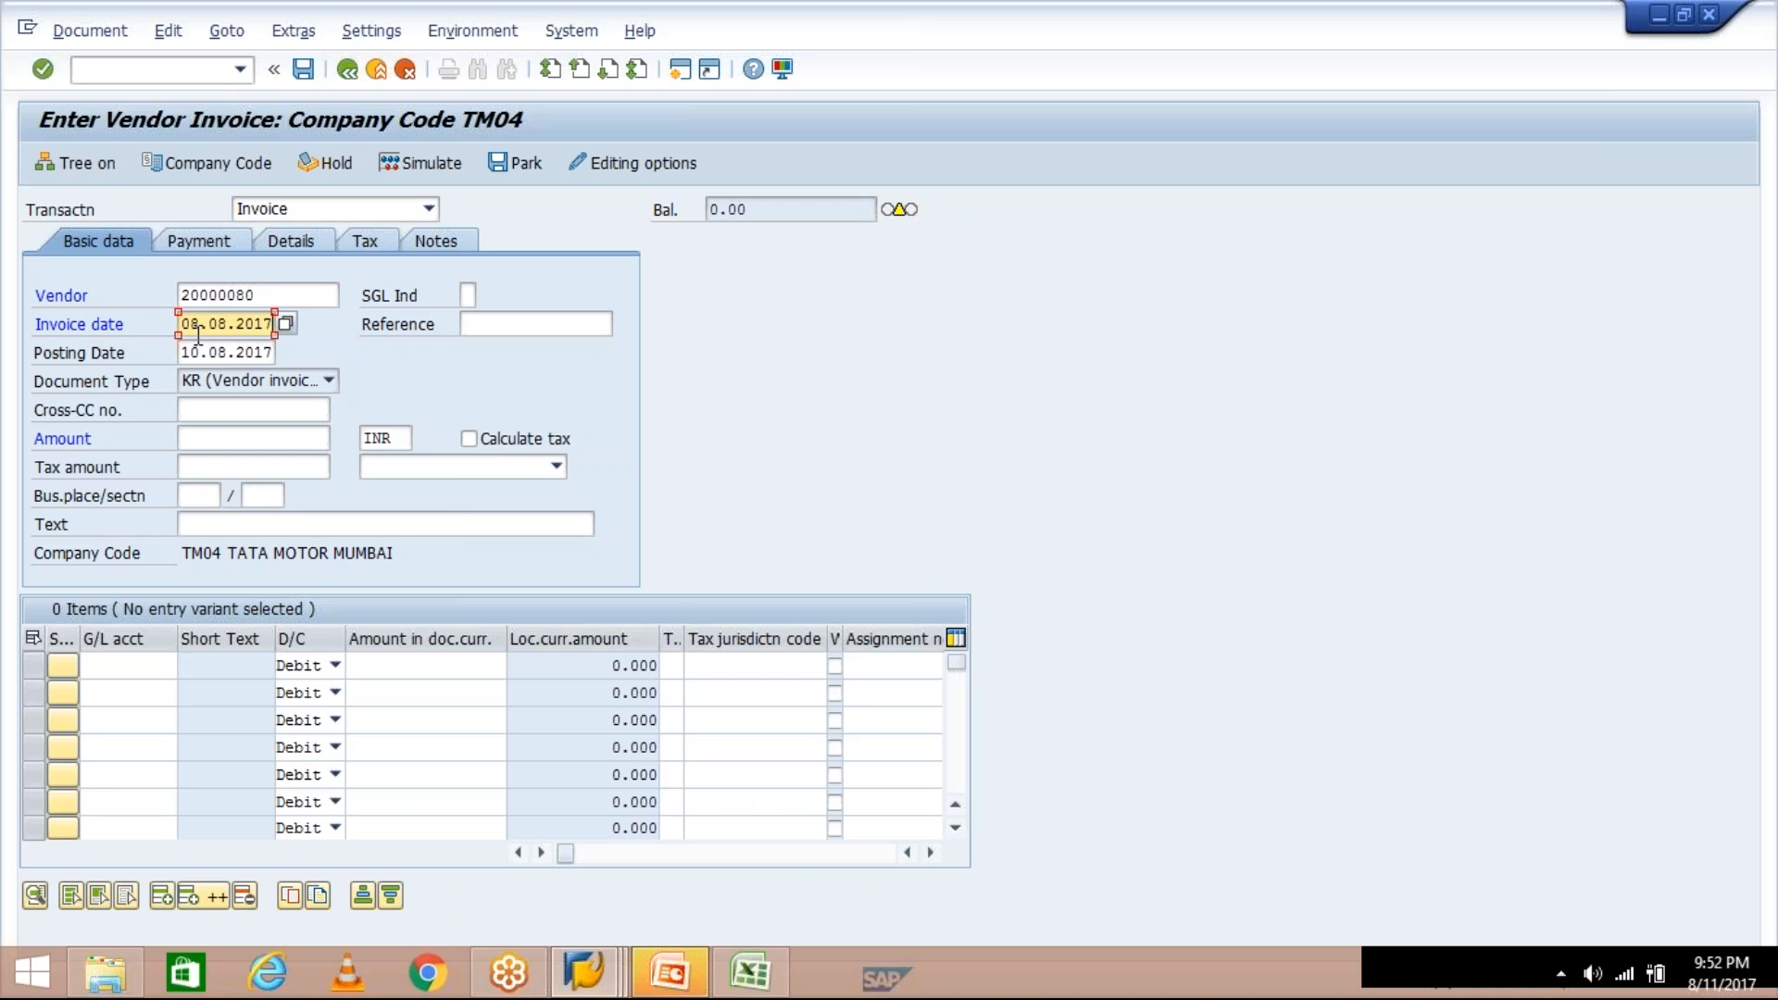
pyautogui.press('Tab')
pyautogui.press('Tab')
pyautogui.write('11')
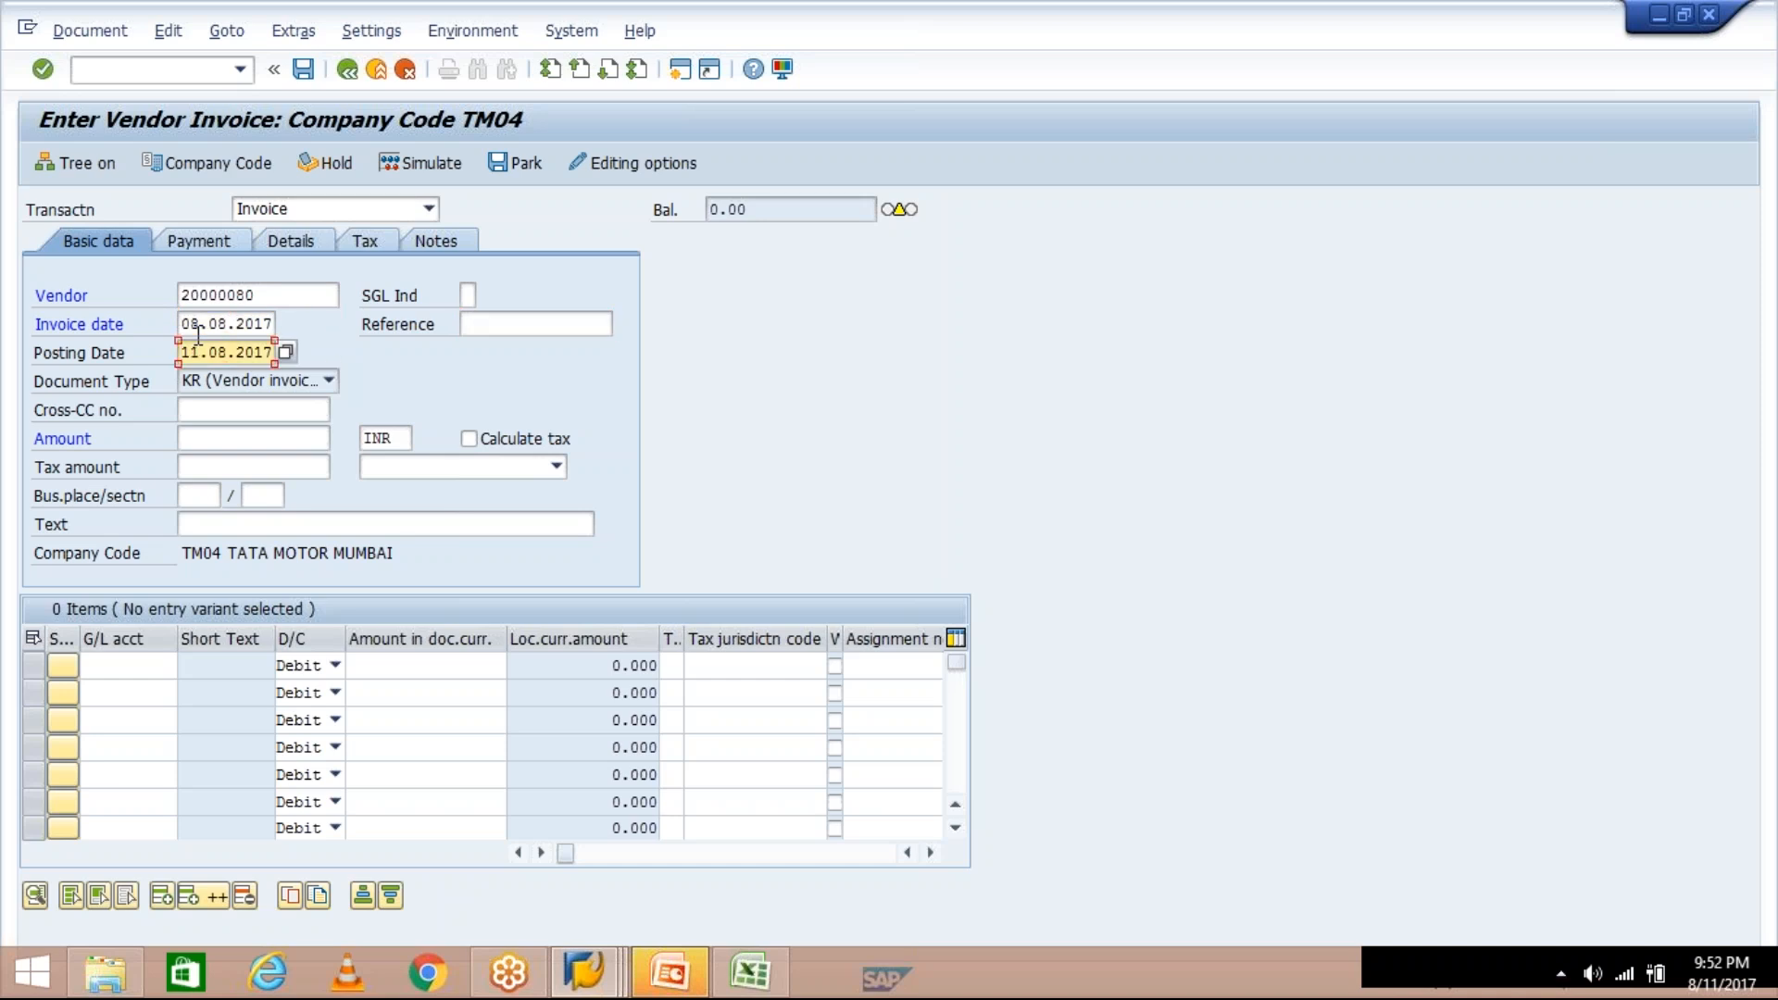
# Enter an invoice amount of 1000 INR and a debit line for G/L account 4003 with an amount of 1000
pyautogui.click(214, 441)
pyautogui.write('1000')
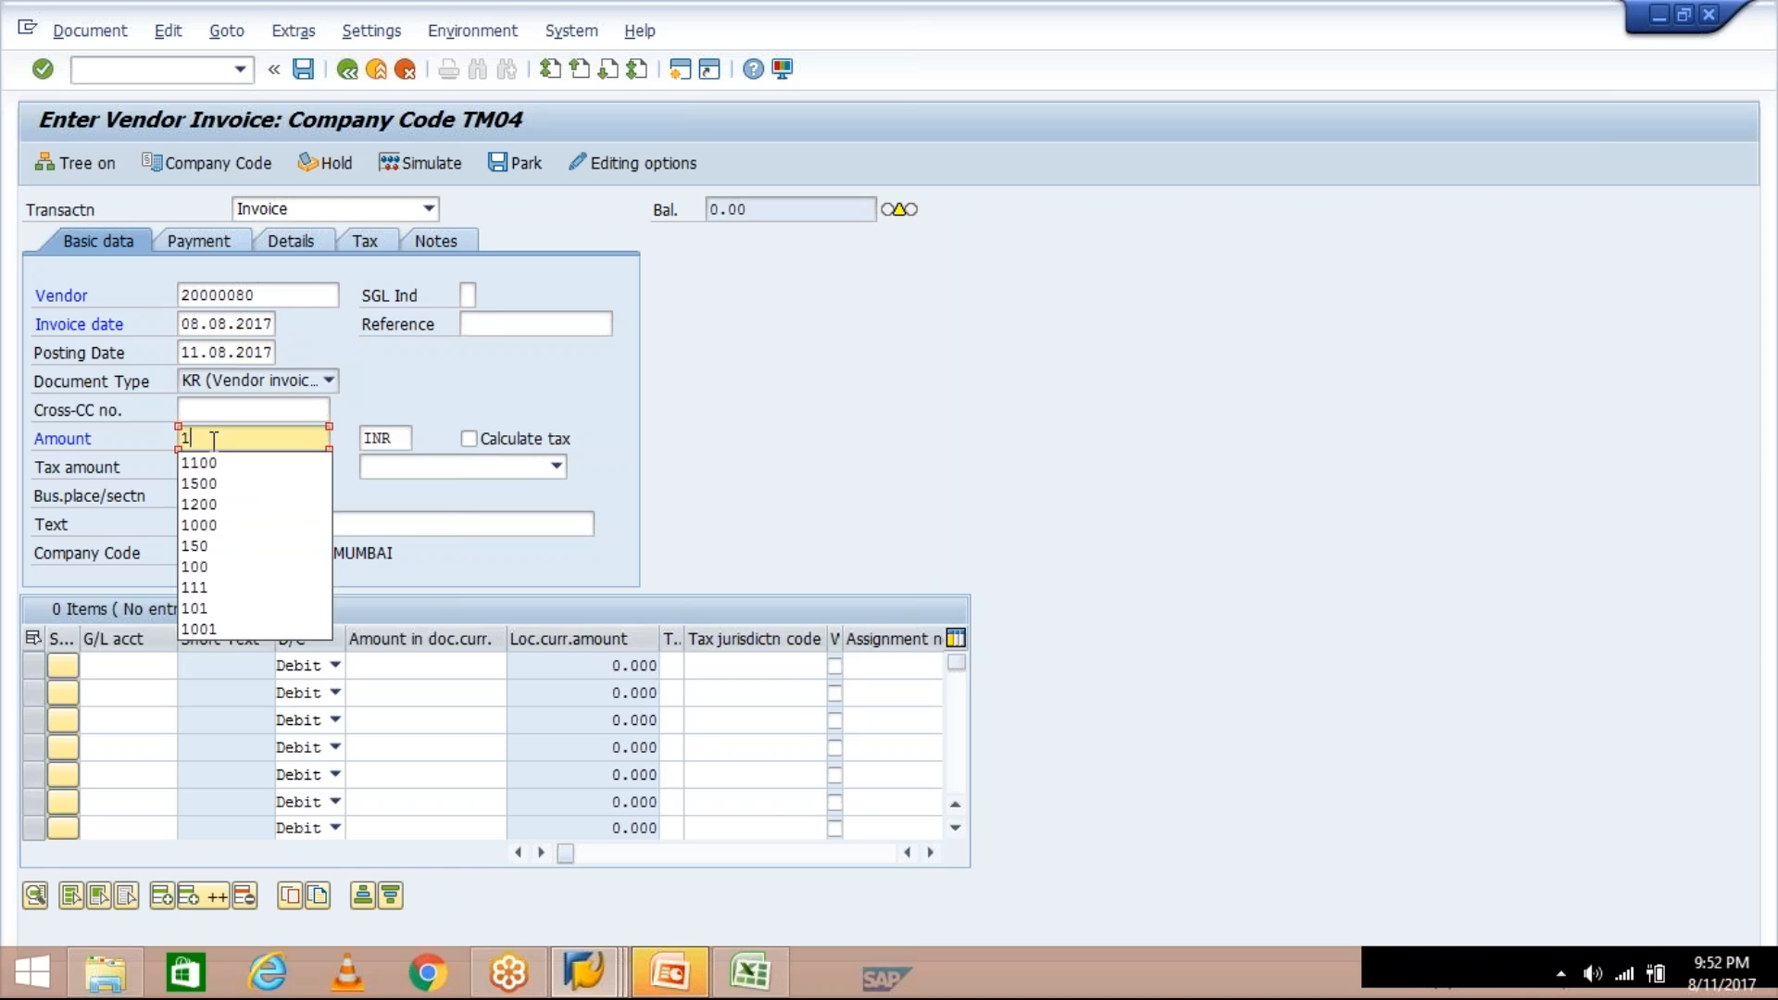
pyautogui.click(125, 665)
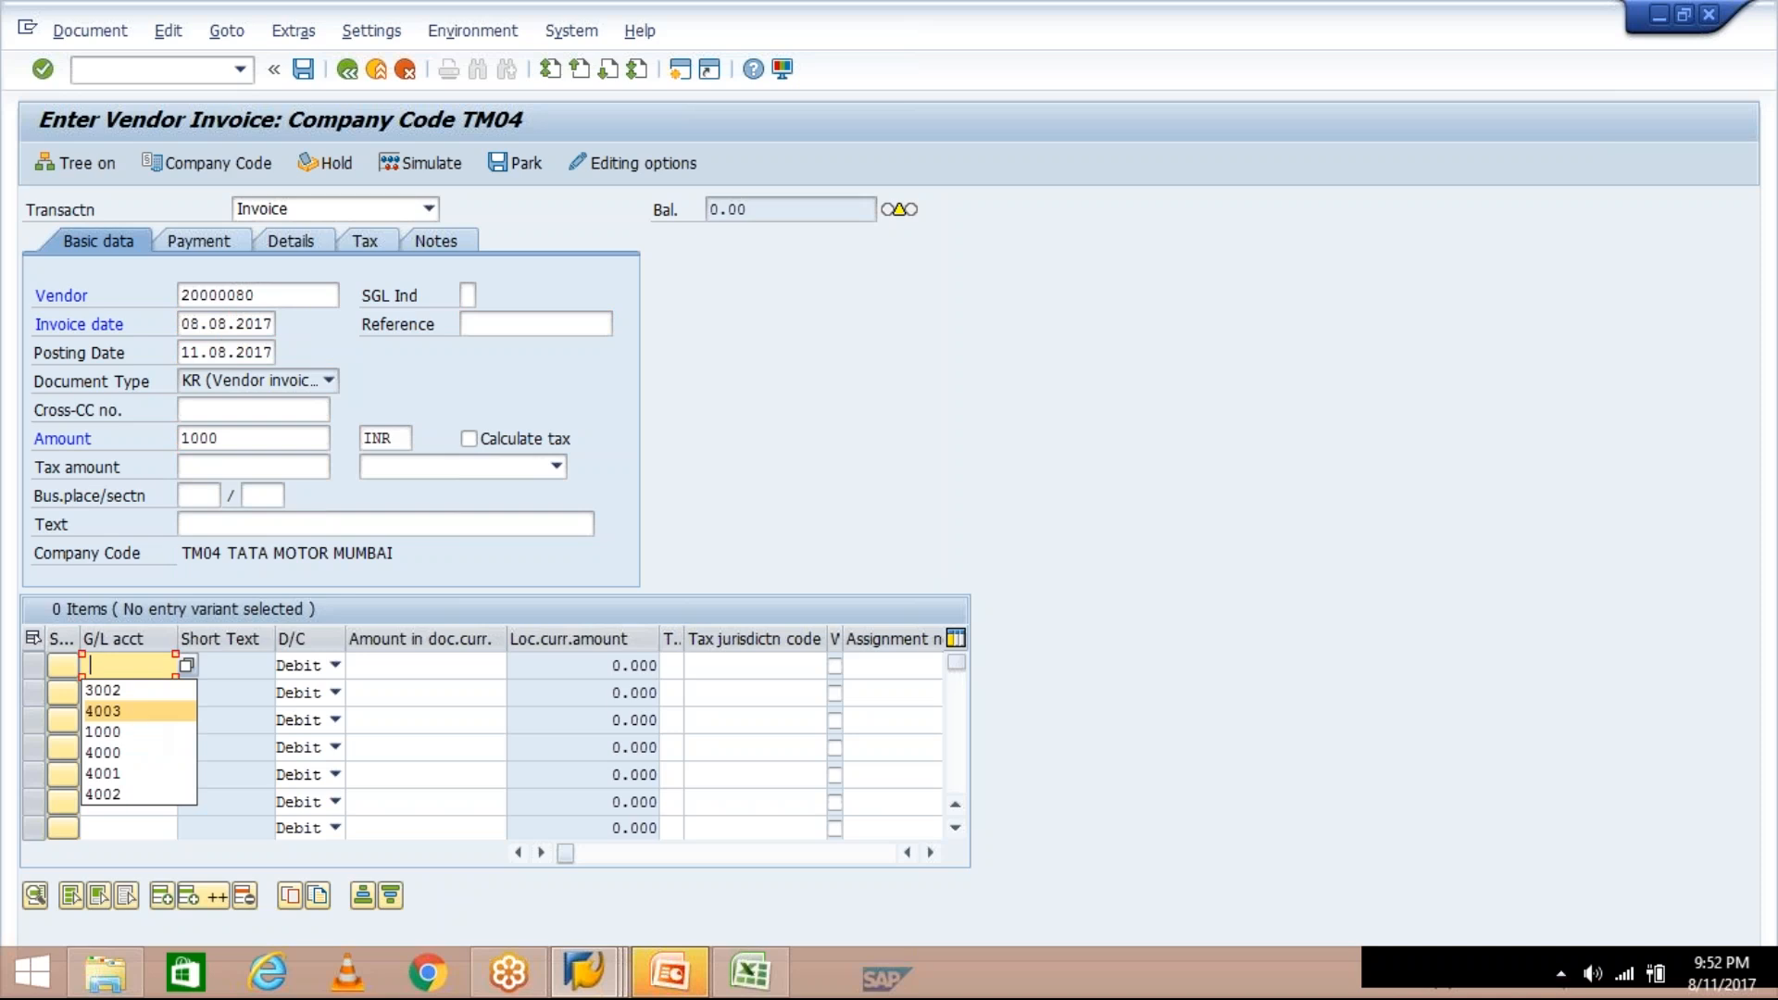
pyautogui.click(134, 714)
pyautogui.click(477, 666)
pyautogui.write('1000')
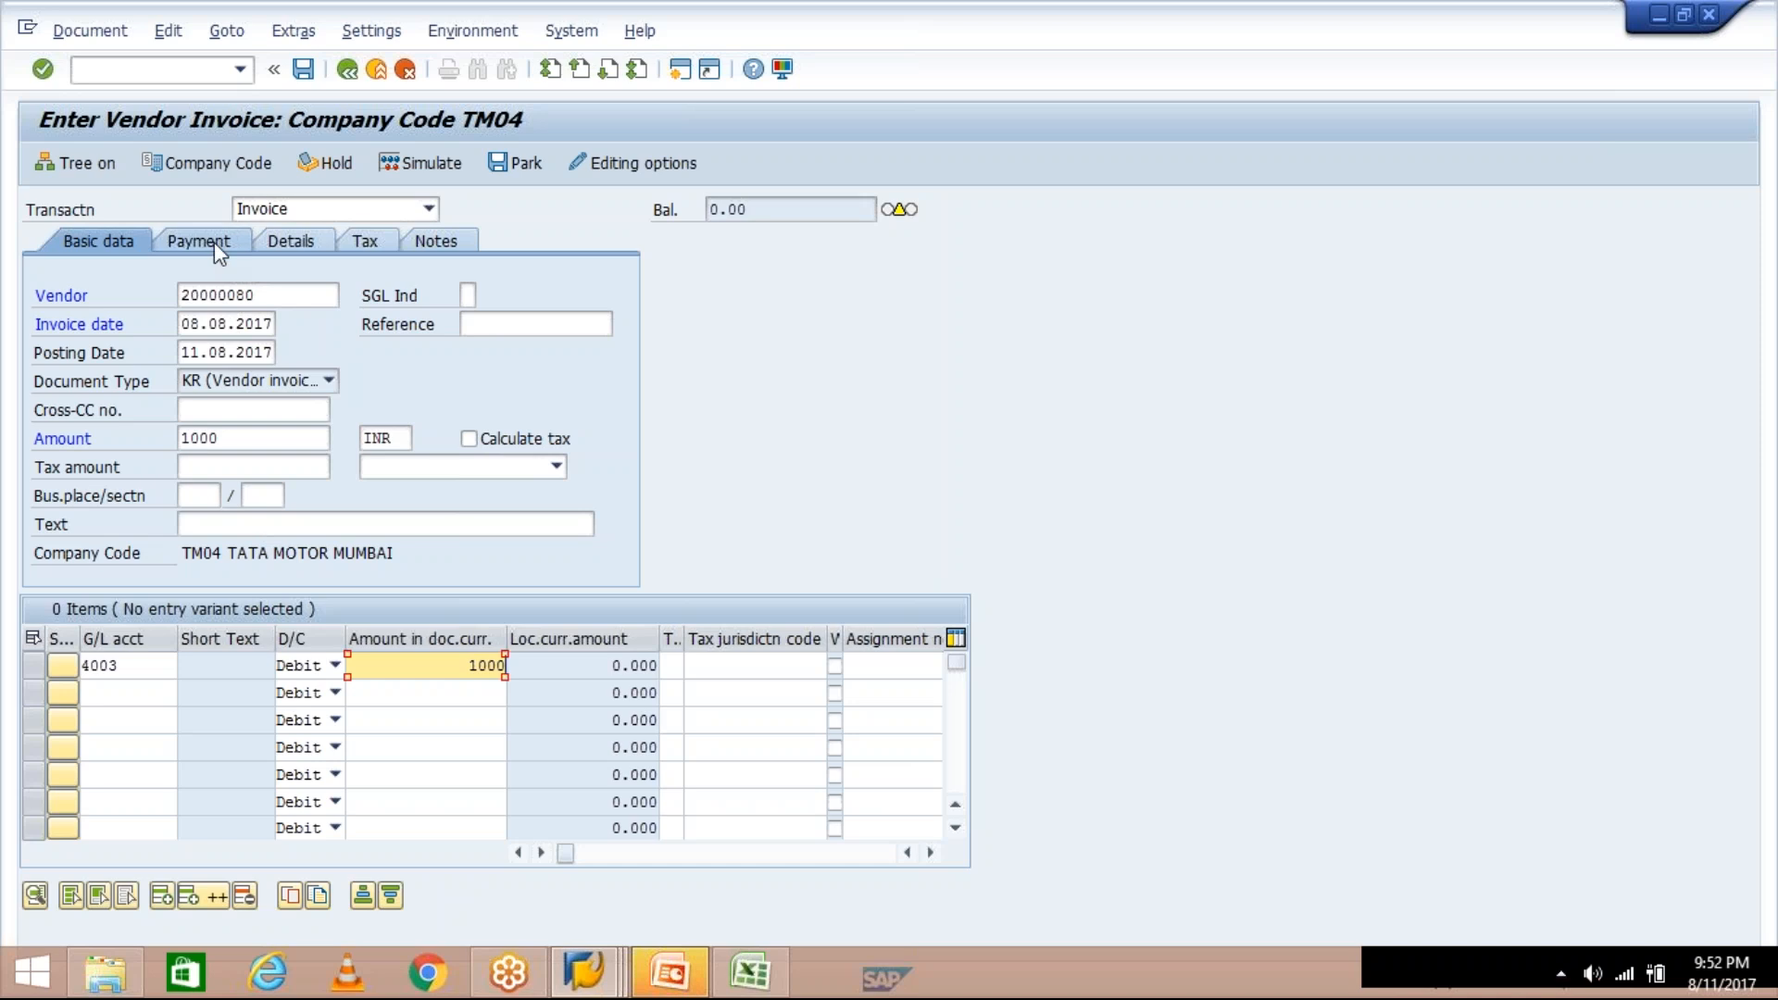
# Open the invoice's payment data and check its payment terms, baseline date and due date
pyautogui.press('Return')
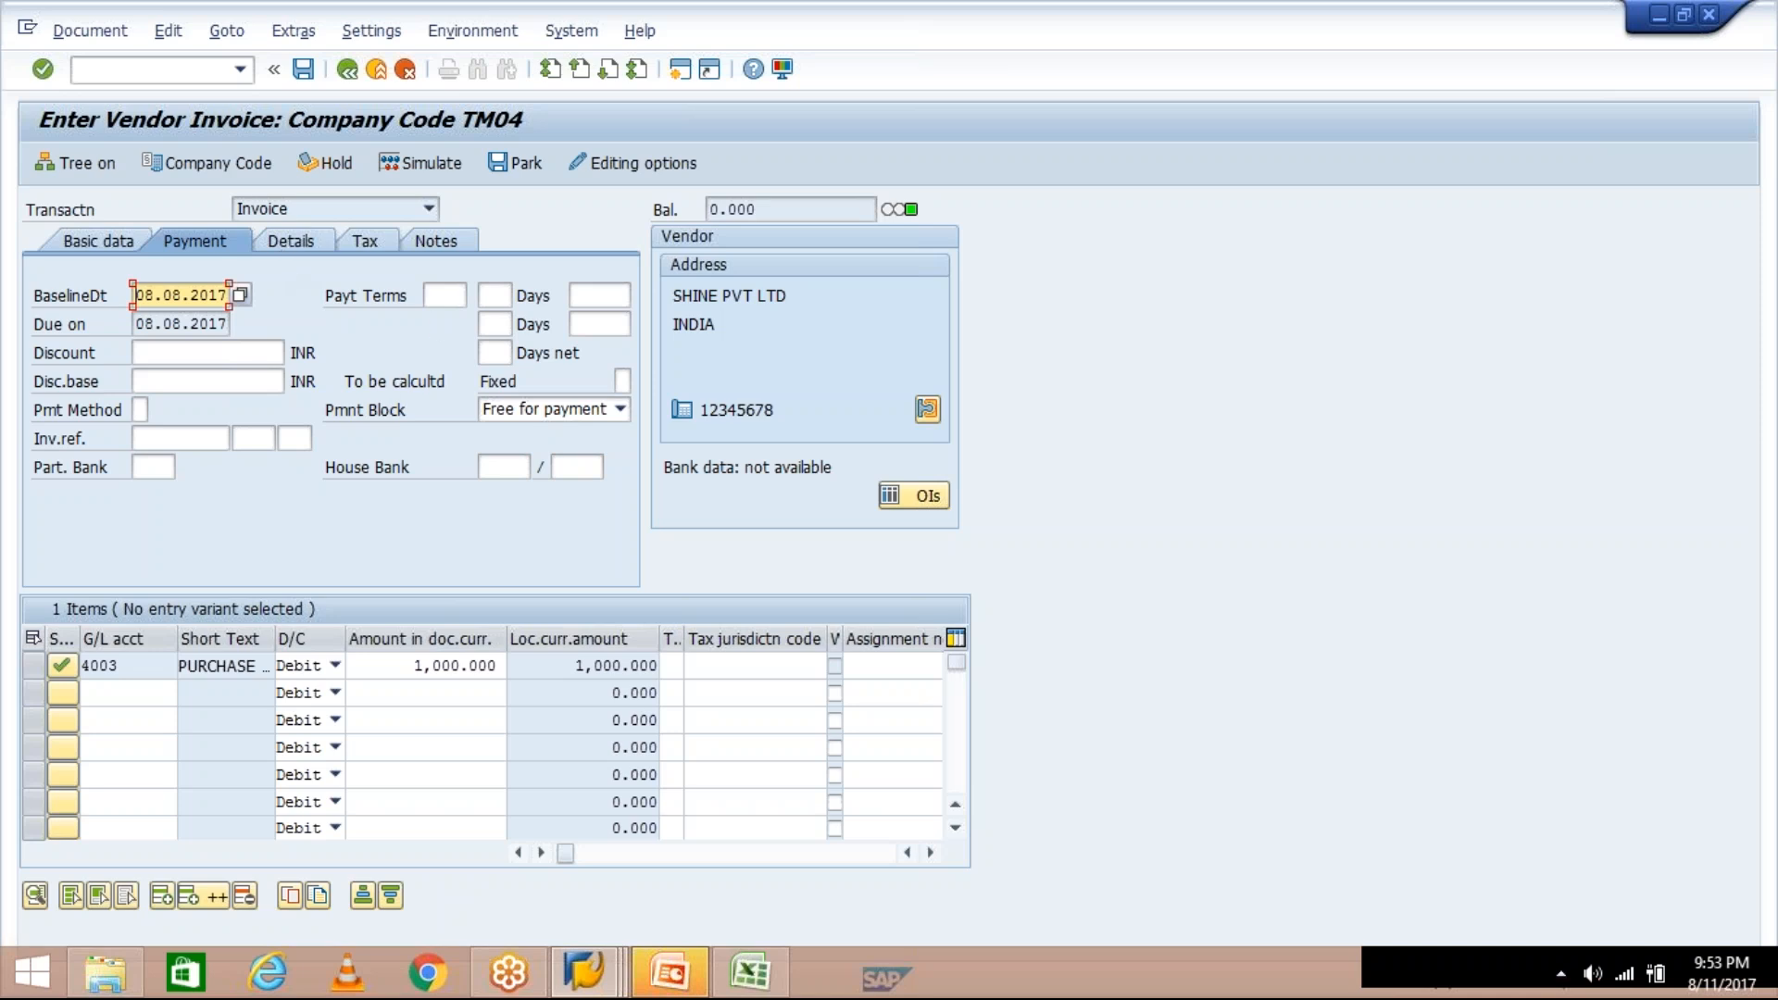
pyautogui.click(445, 294)
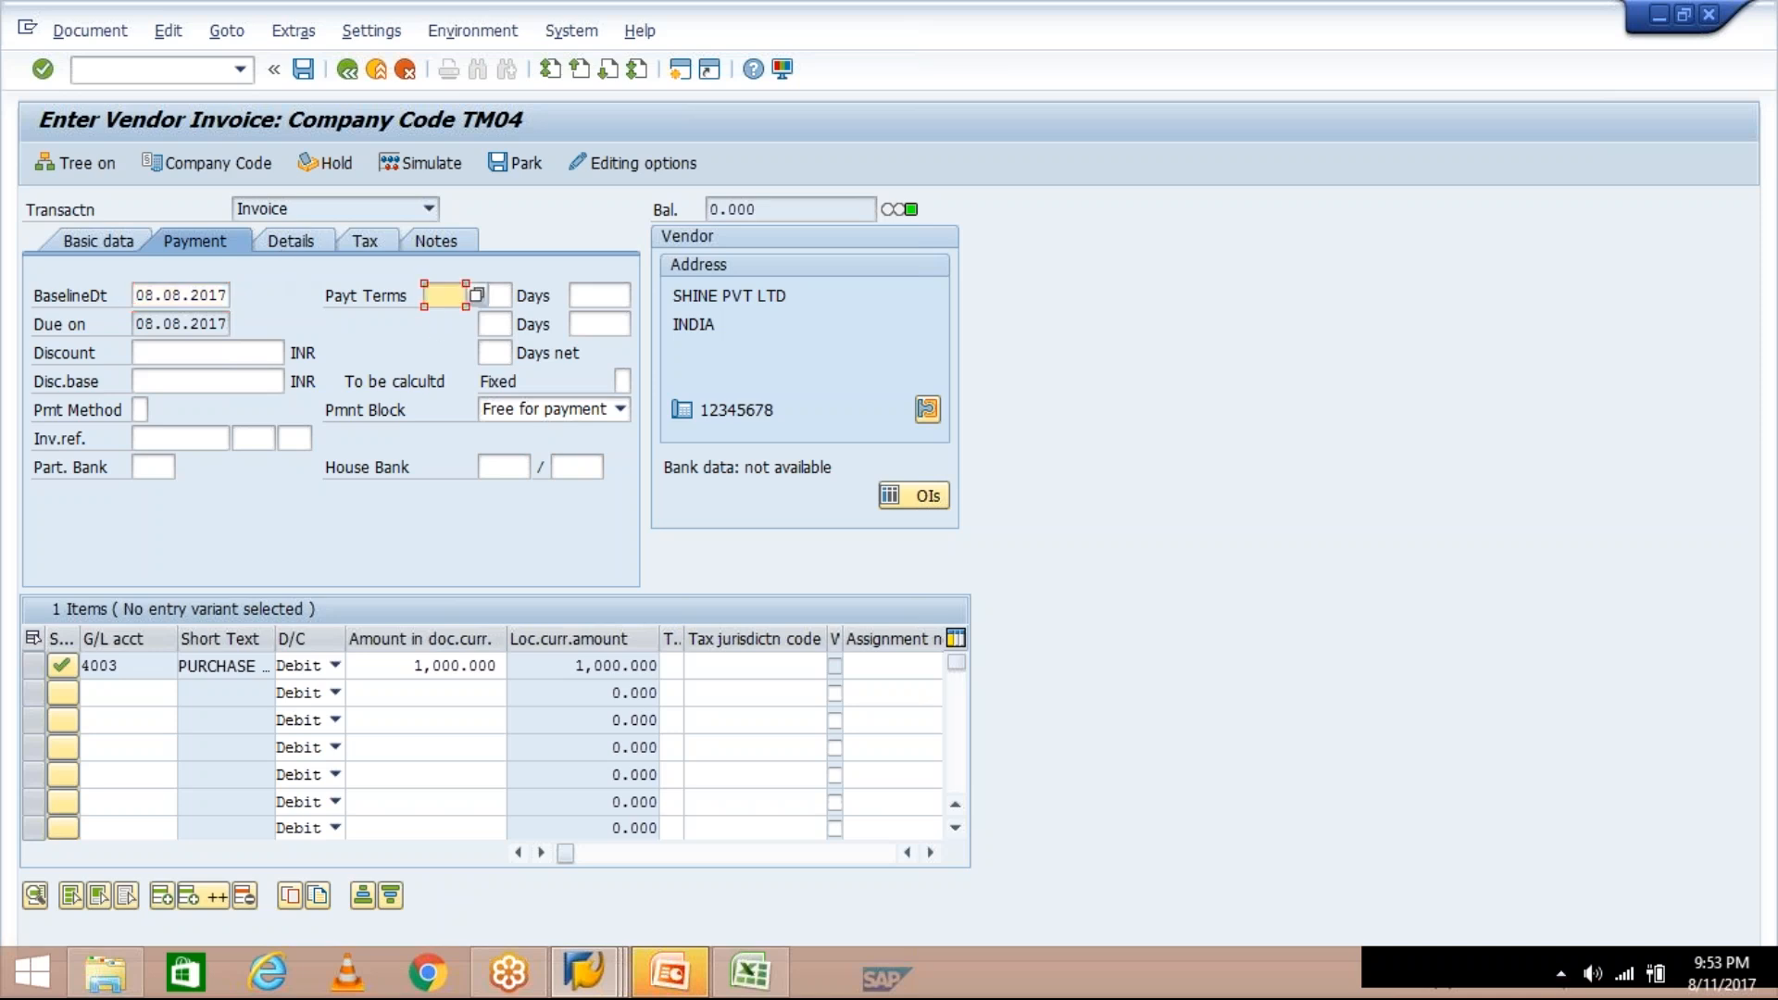
pyautogui.click(139, 294)
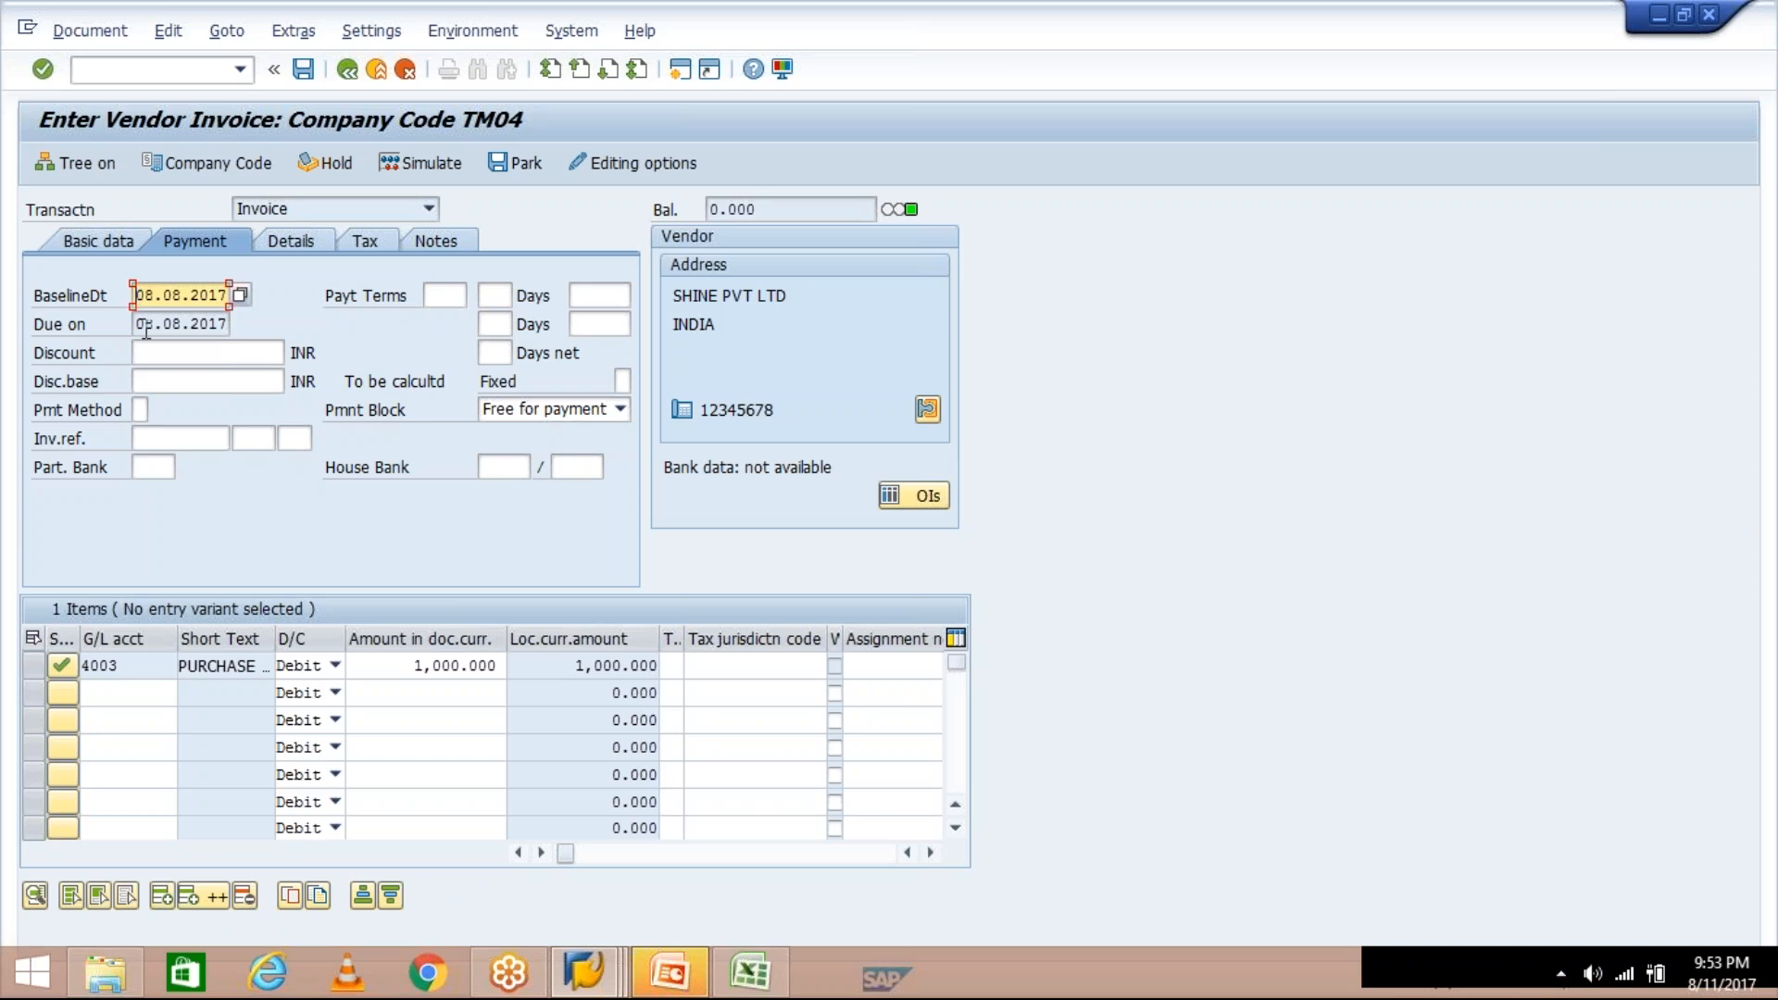
pyautogui.click(146, 323)
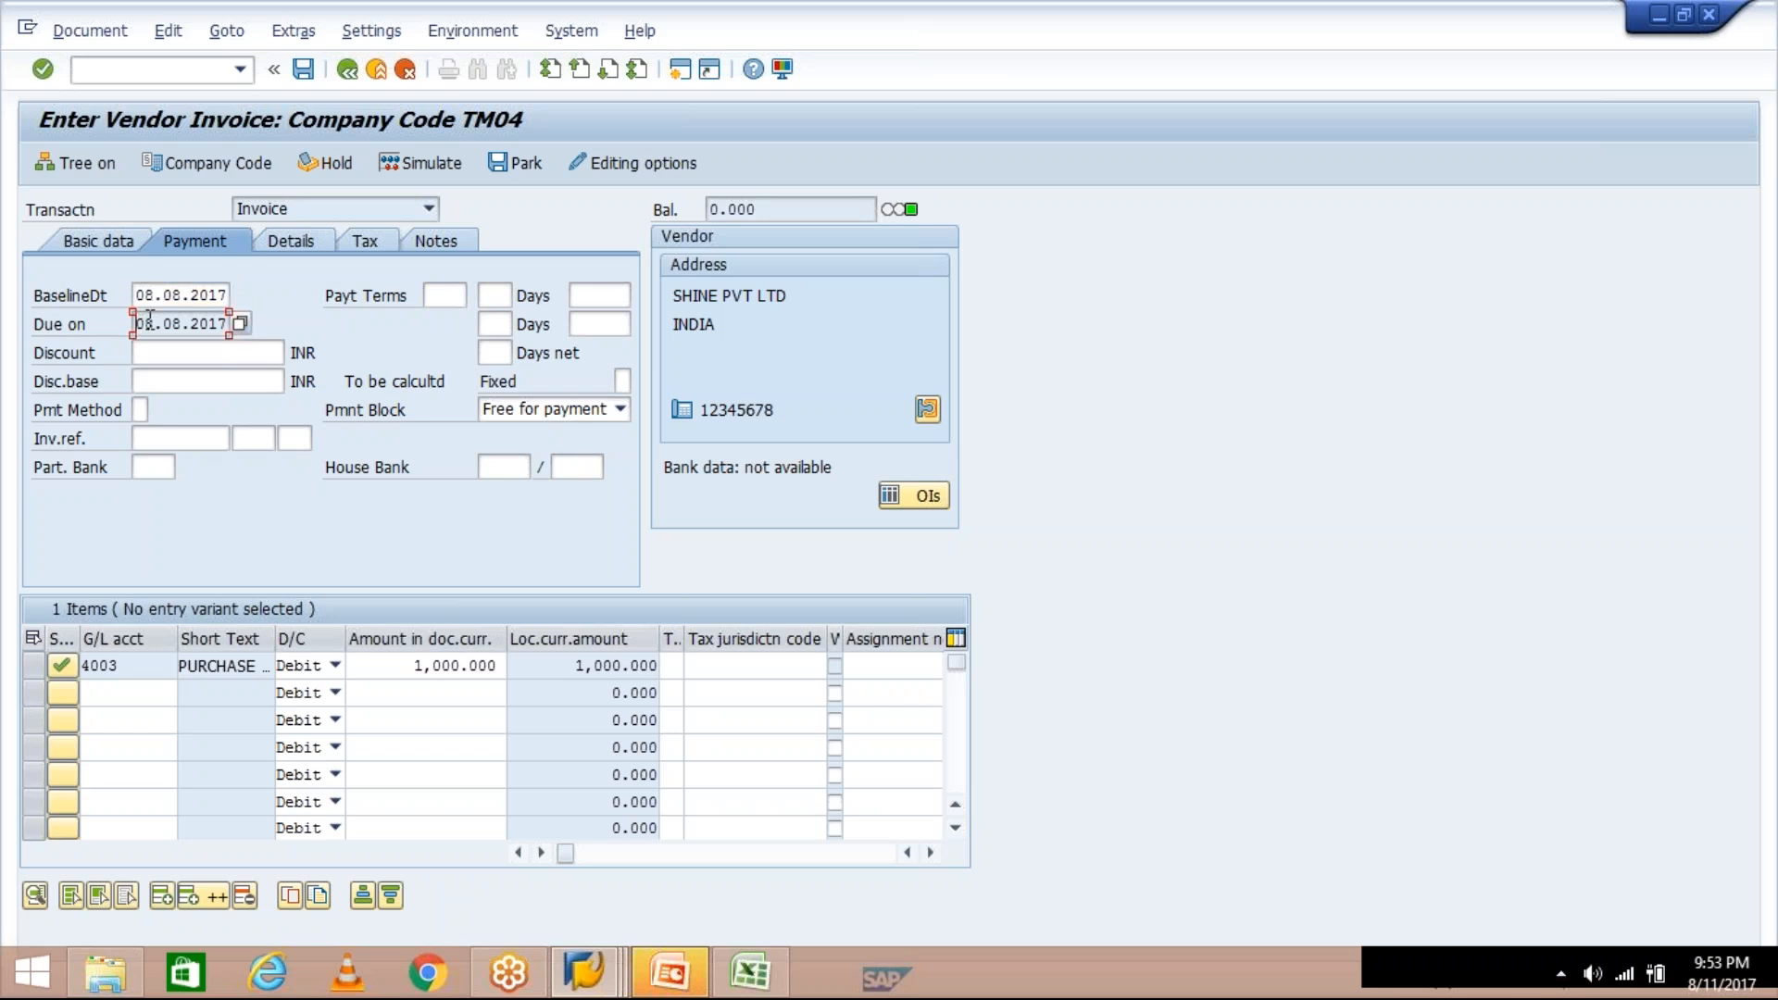
# Set the vendor invoice's payment terms to TM30 in its payment data
pyautogui.click(453, 297)
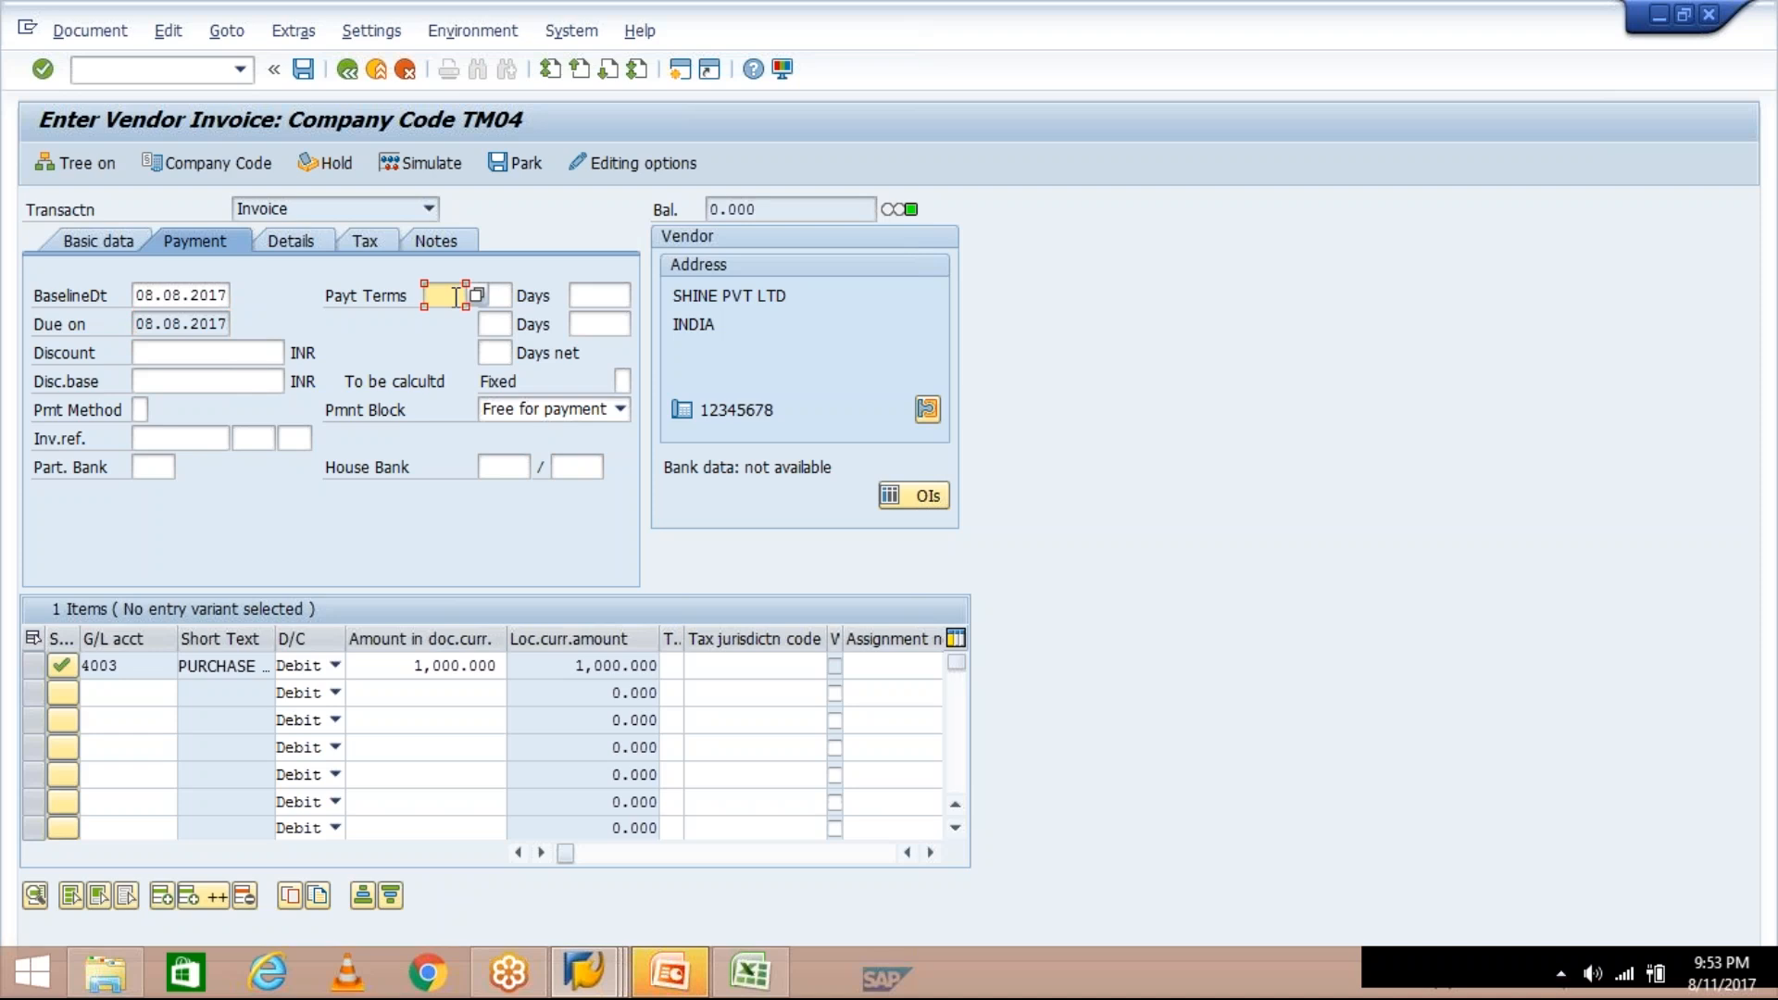
pyautogui.write('TM')
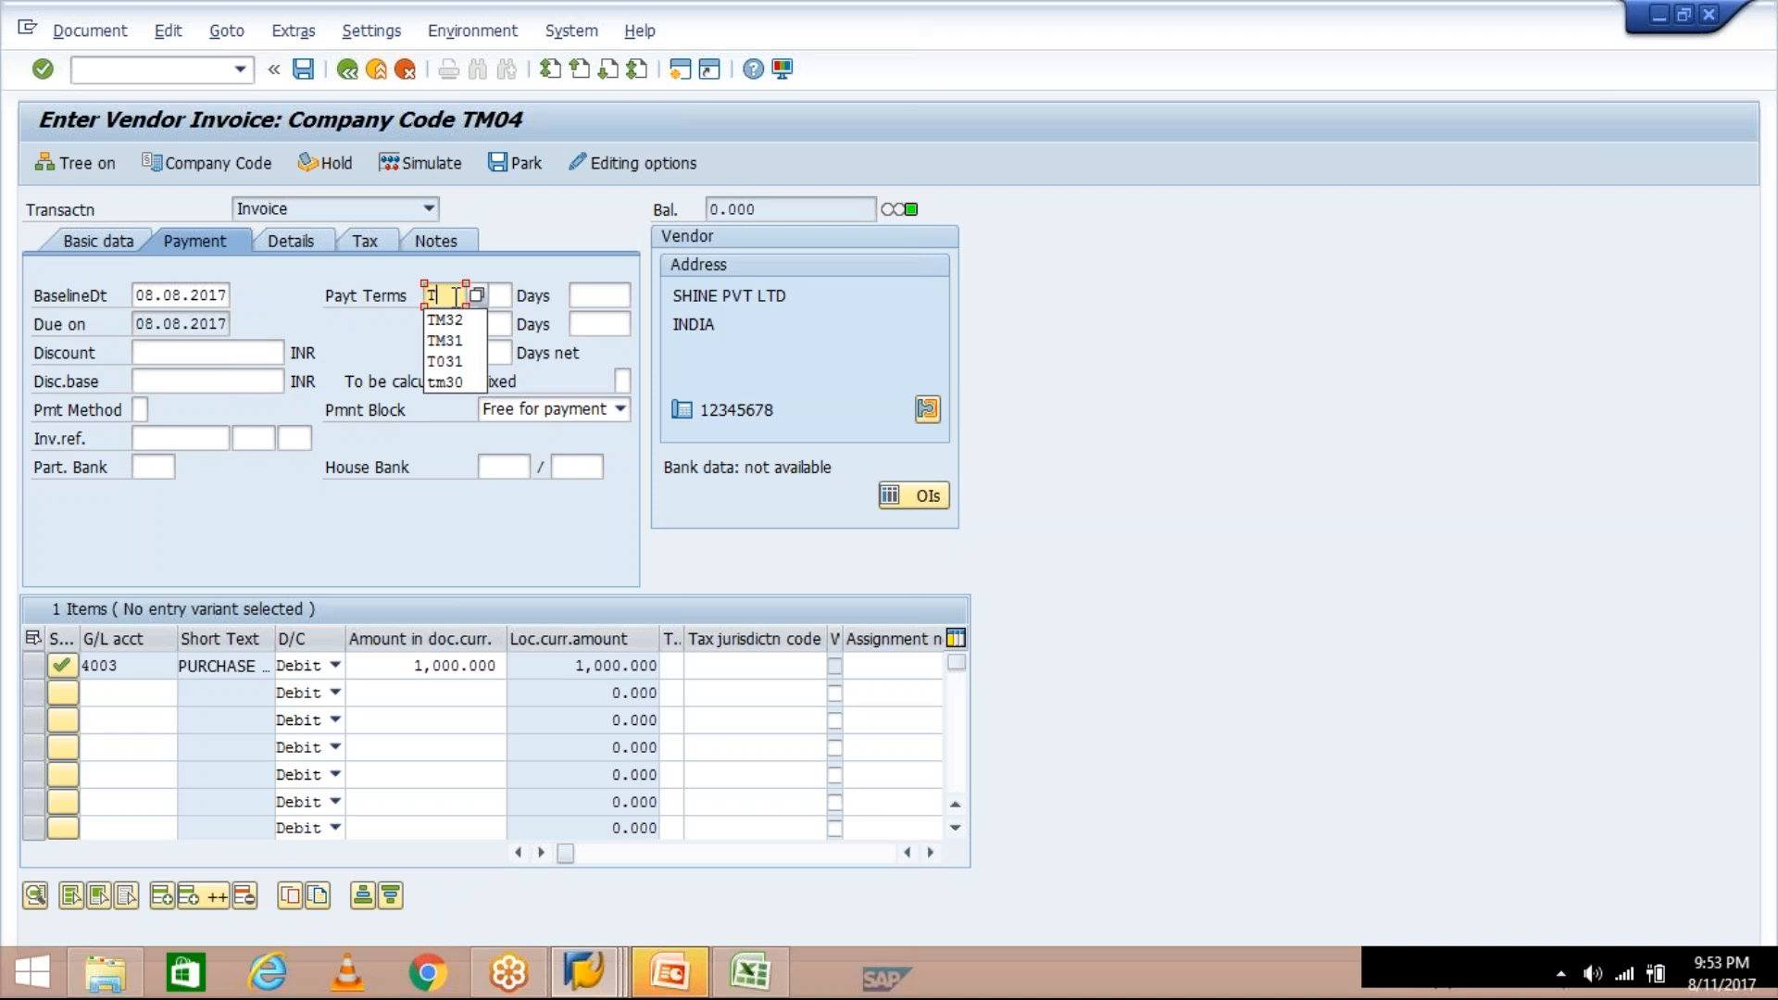
pyautogui.write('30')
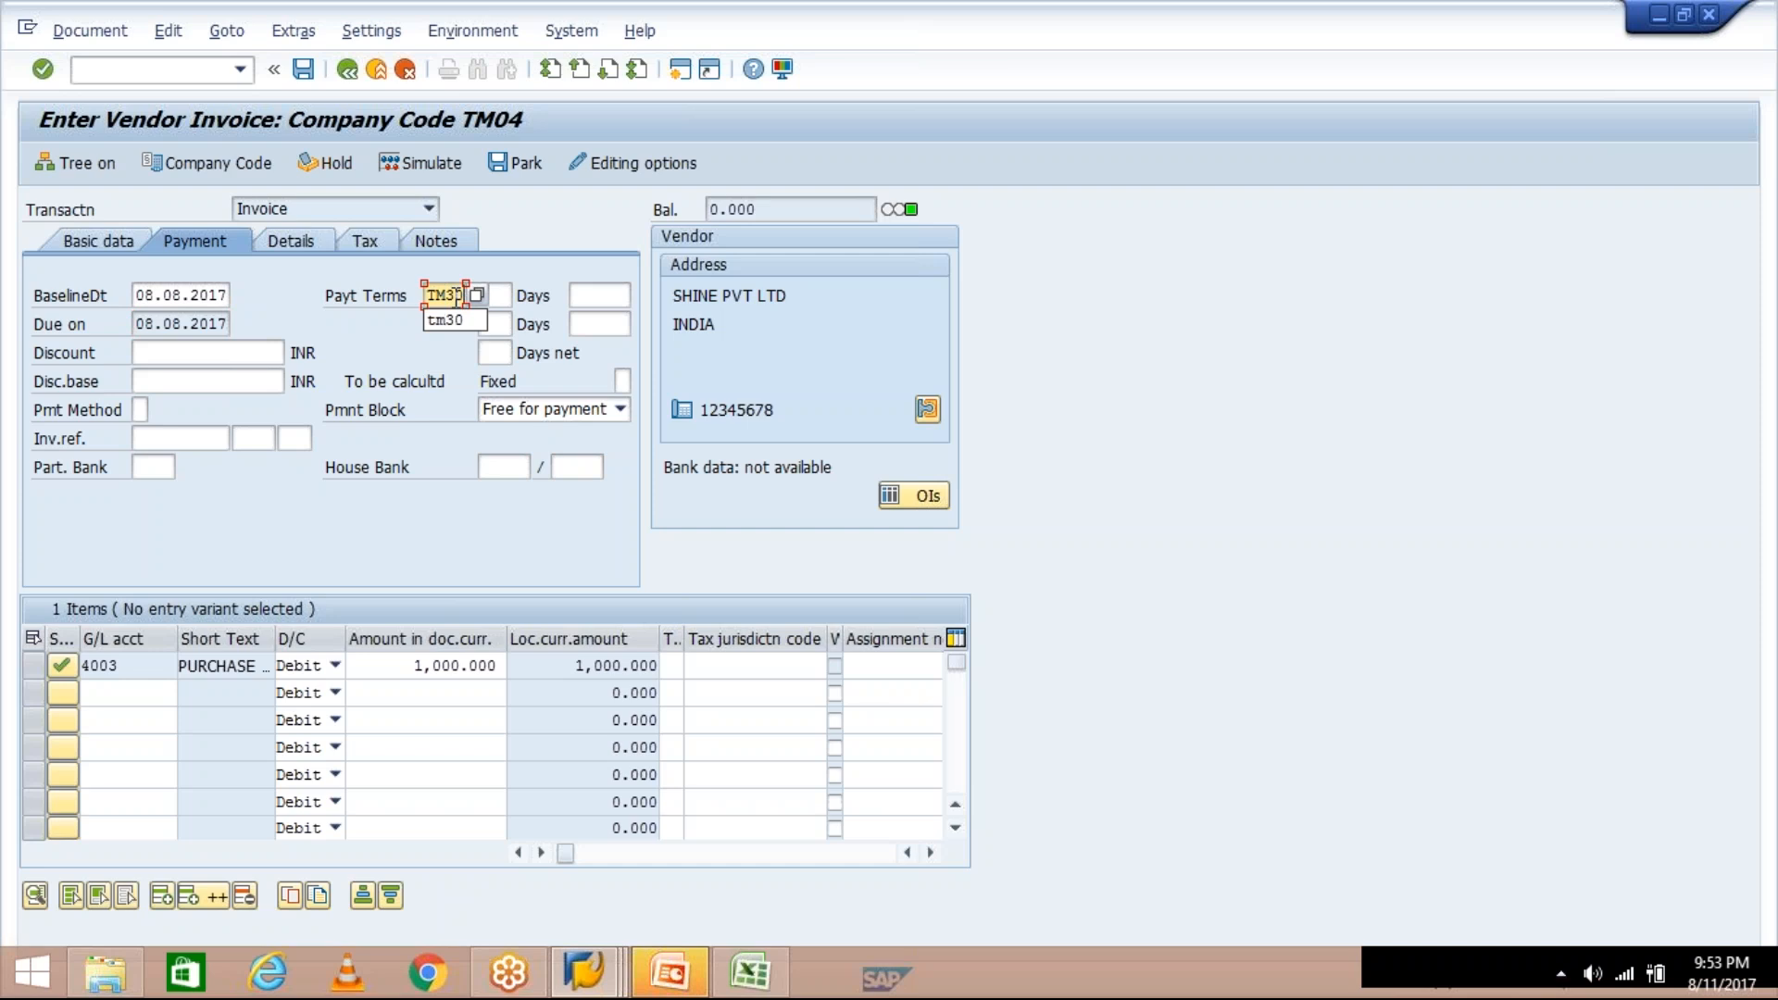
pyautogui.press('Return')
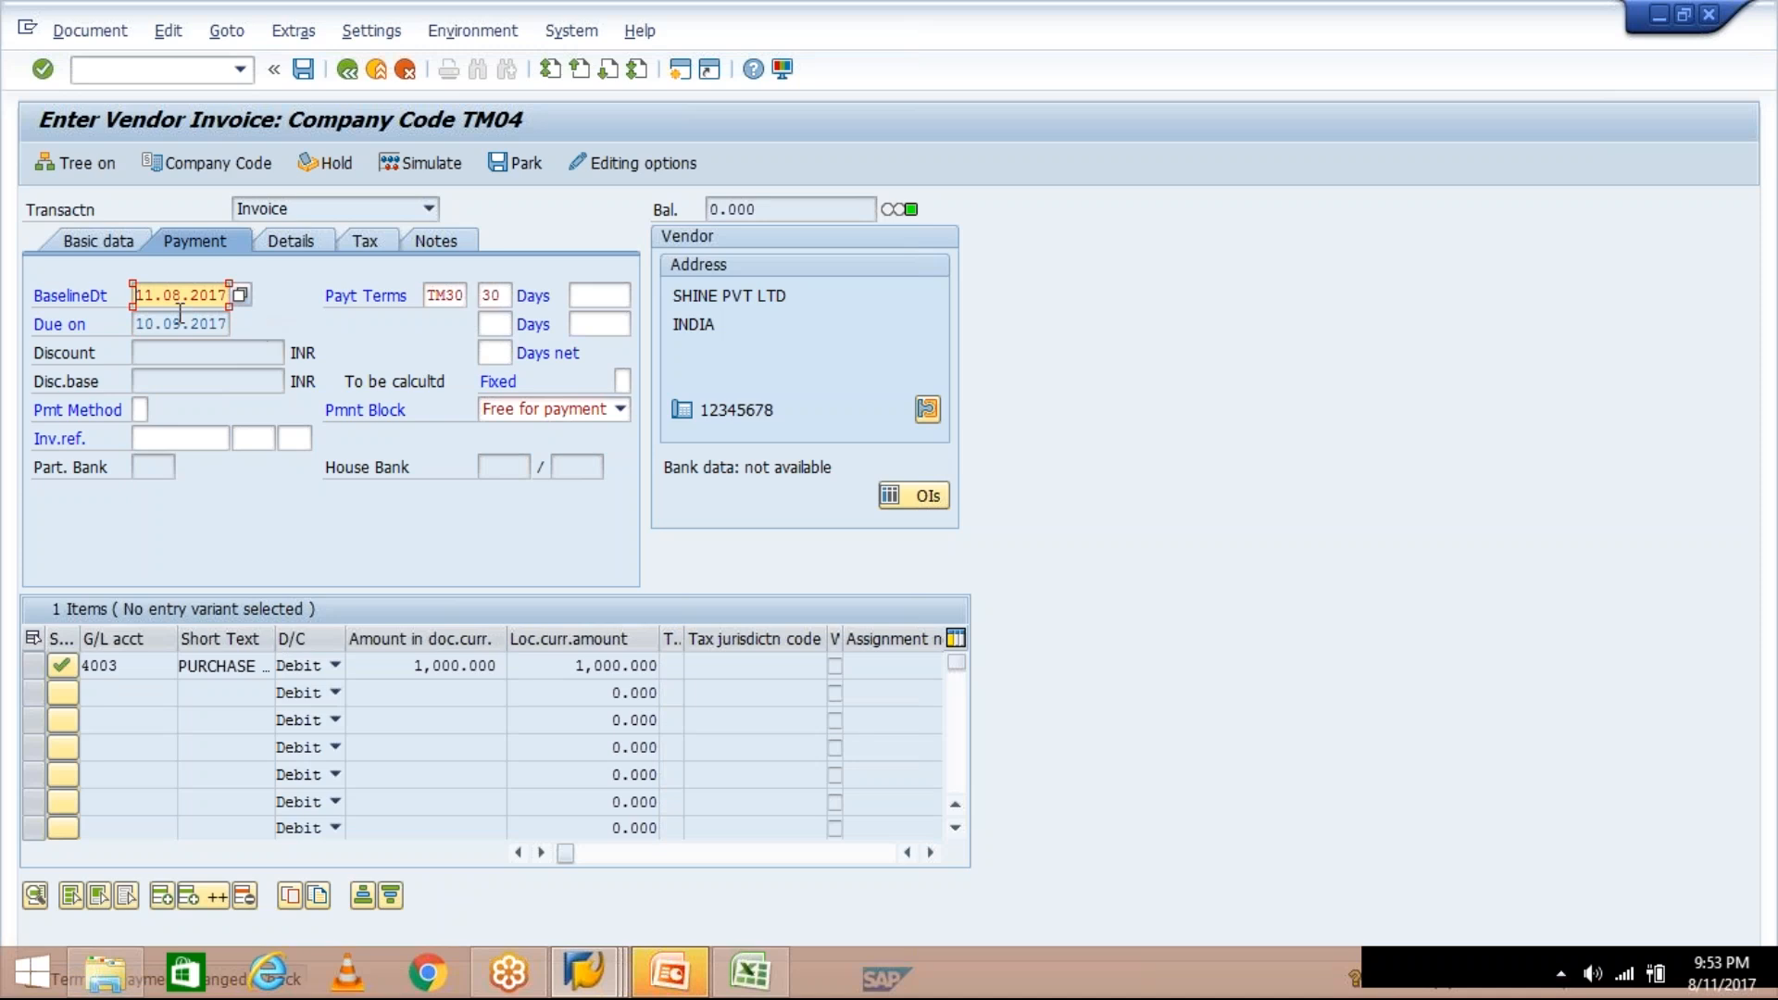
# Review the TM30 payment terms entry and compare the invoice's baseline date with its posting date in the basic data
pyautogui.click(585, 973)
pyautogui.click(451, 871)
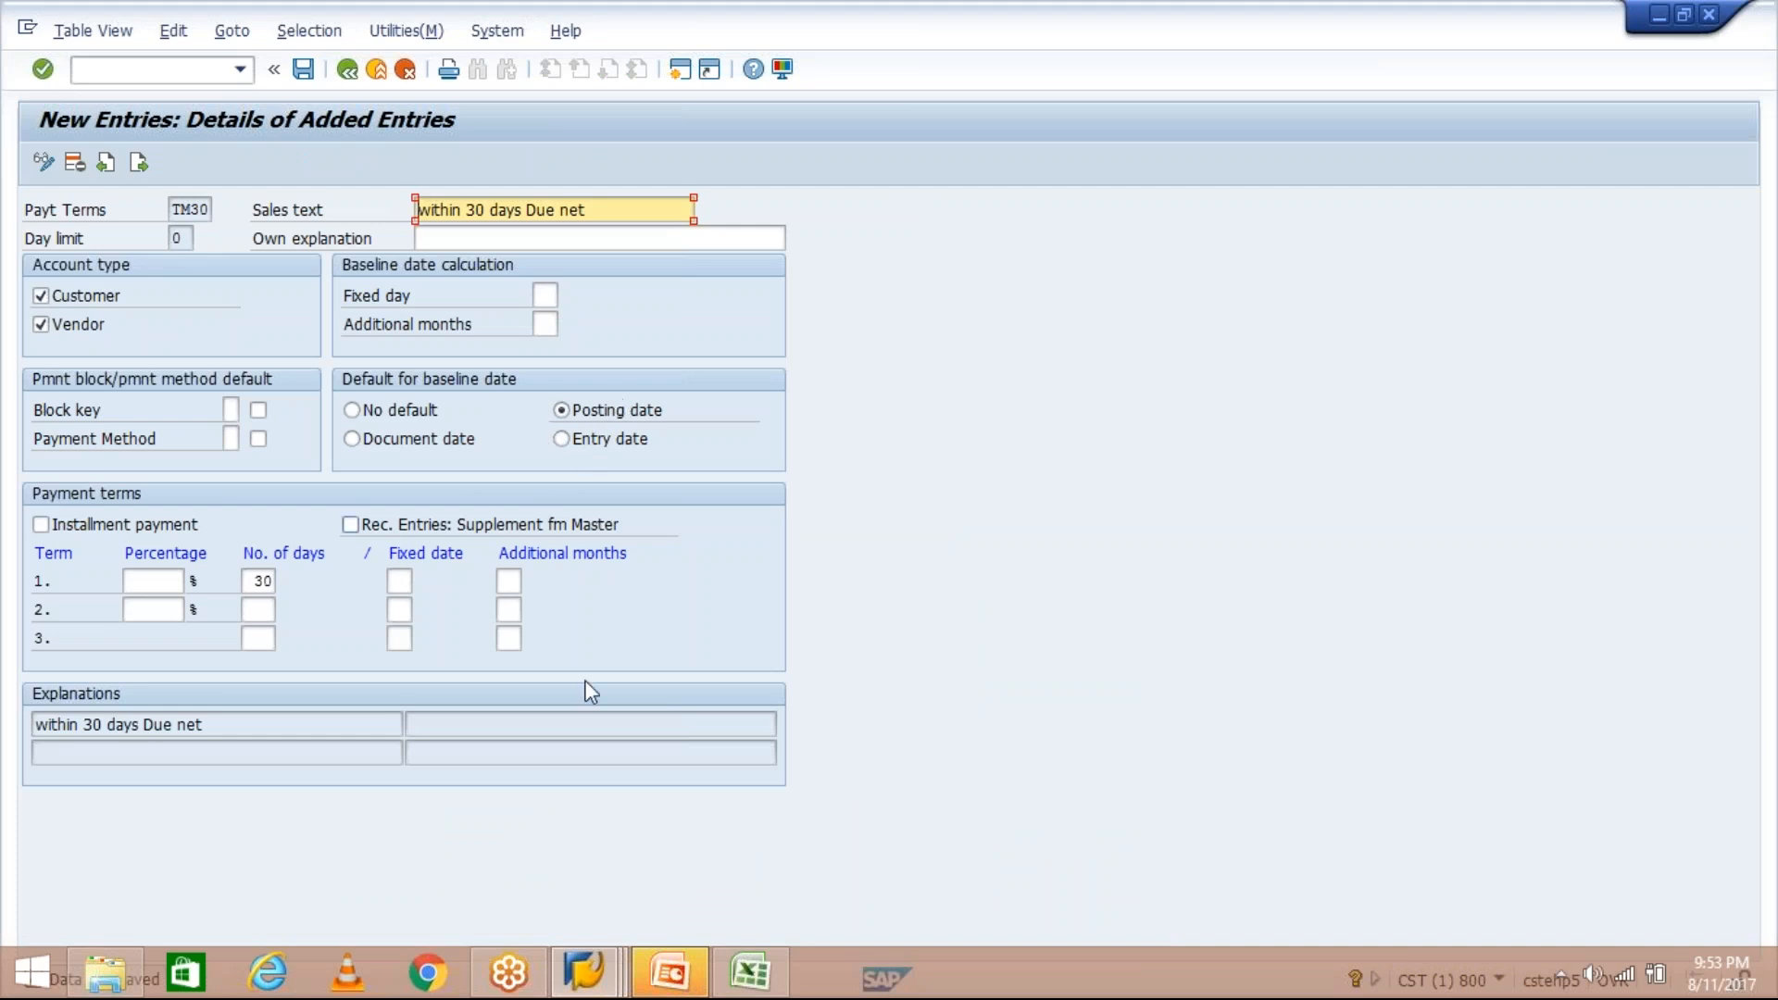
pyautogui.click(595, 964)
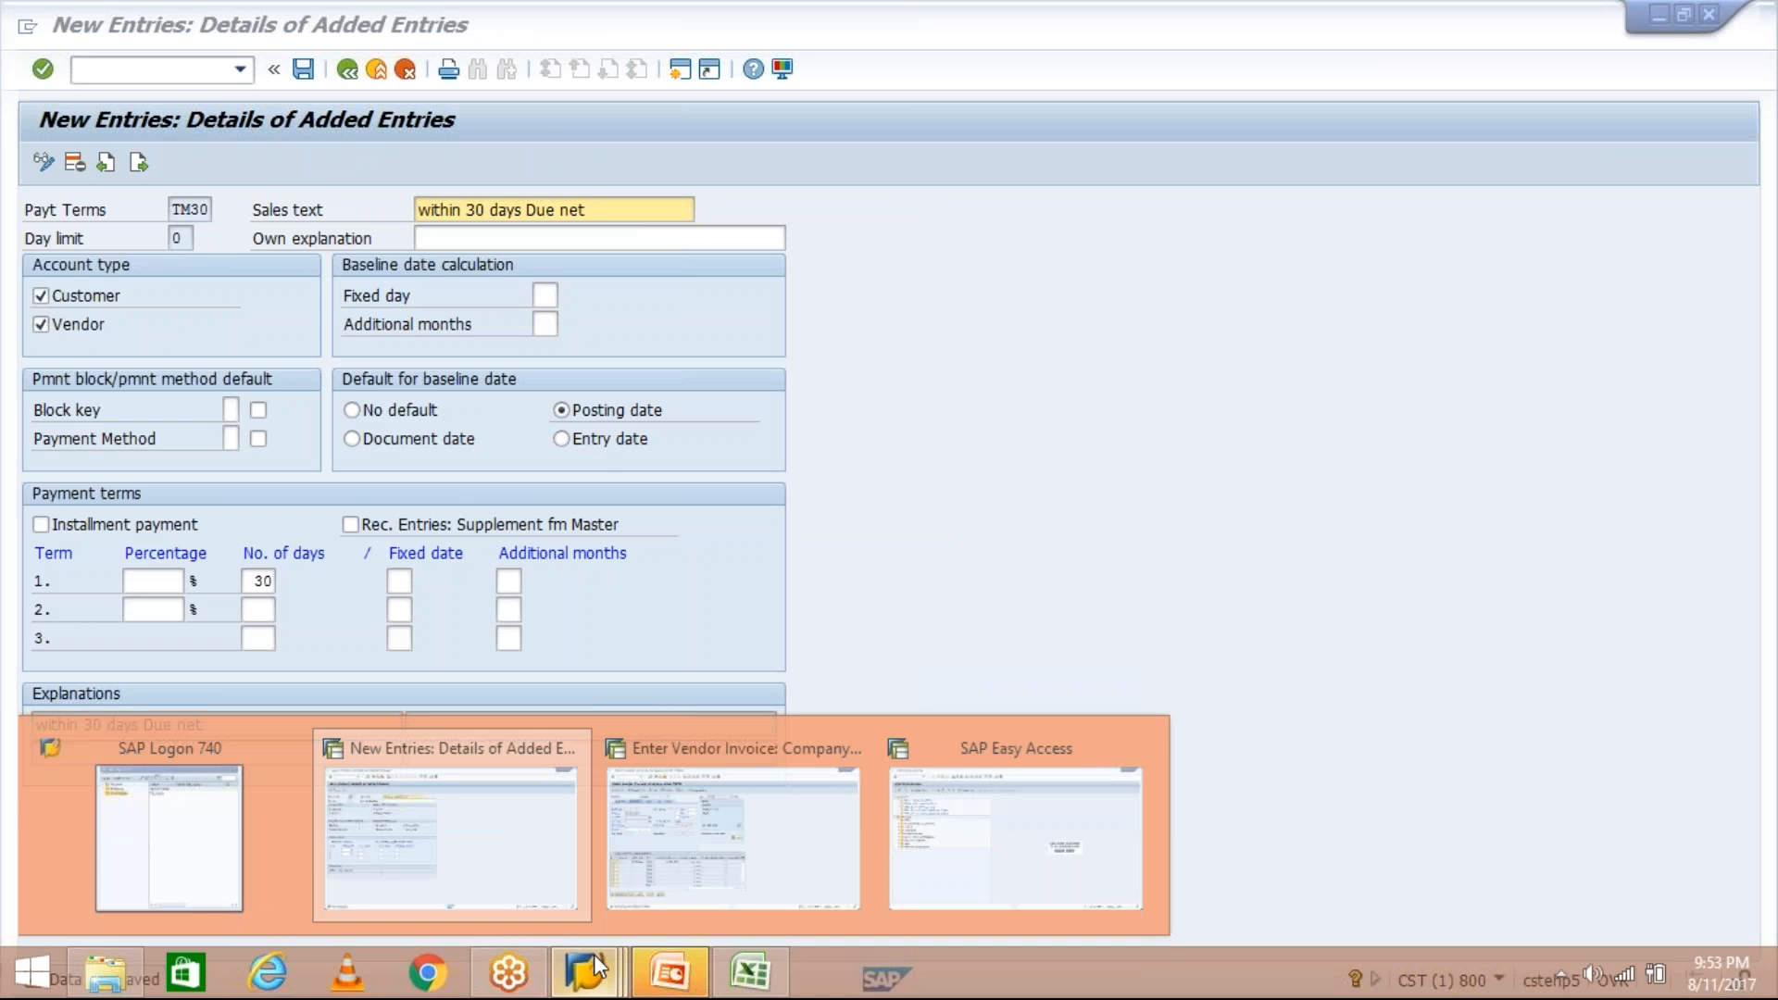
pyautogui.click(734, 834)
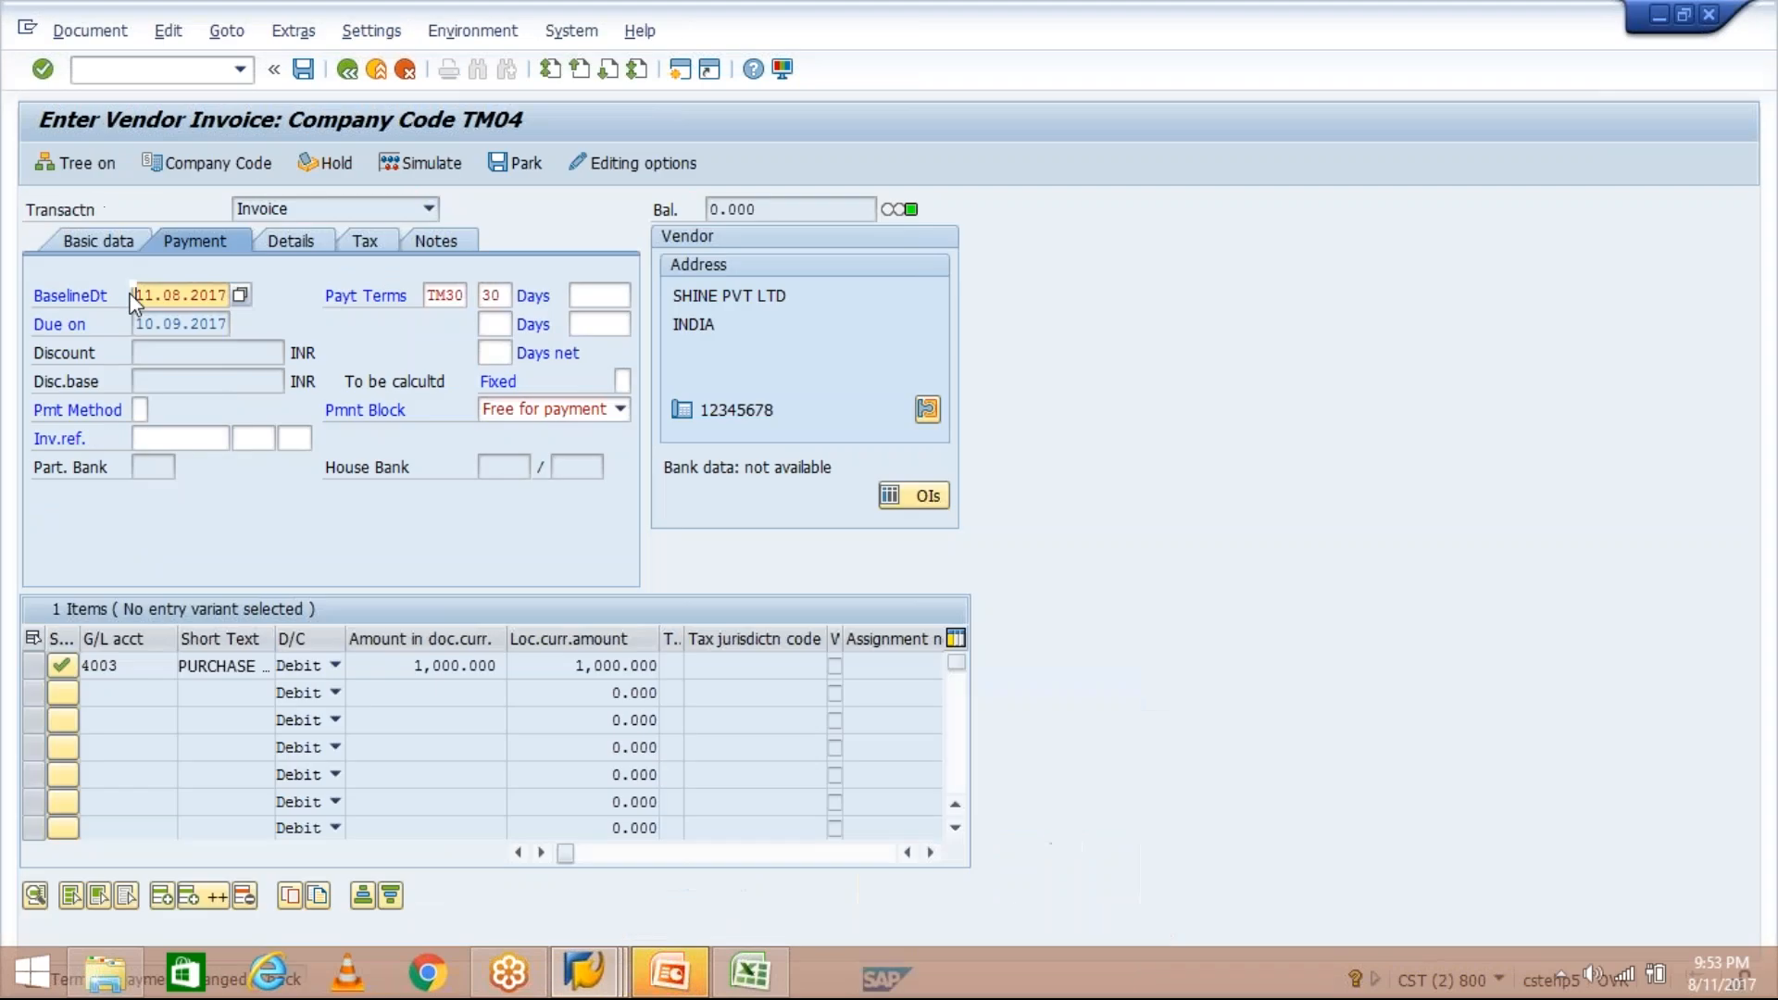
pyautogui.moveTo(136, 294); pyautogui.dragTo(228, 295)
pyautogui.click(98, 238)
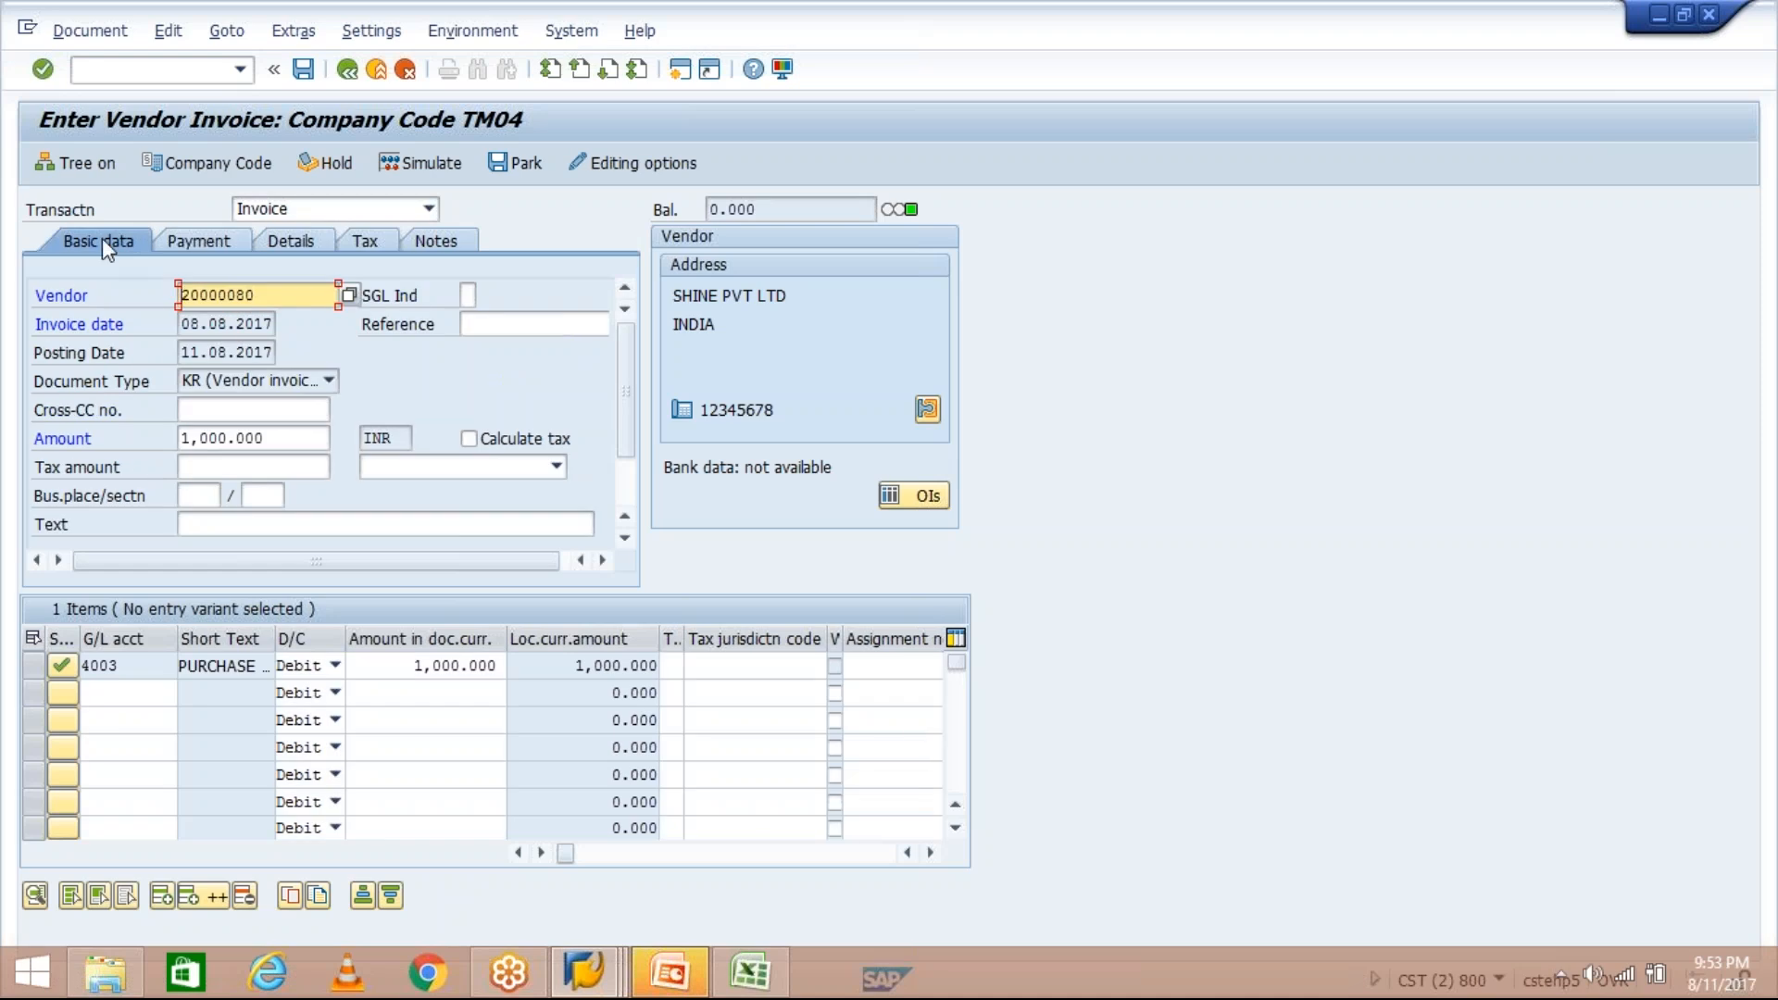
pyautogui.moveTo(182, 352); pyautogui.dragTo(274, 352)
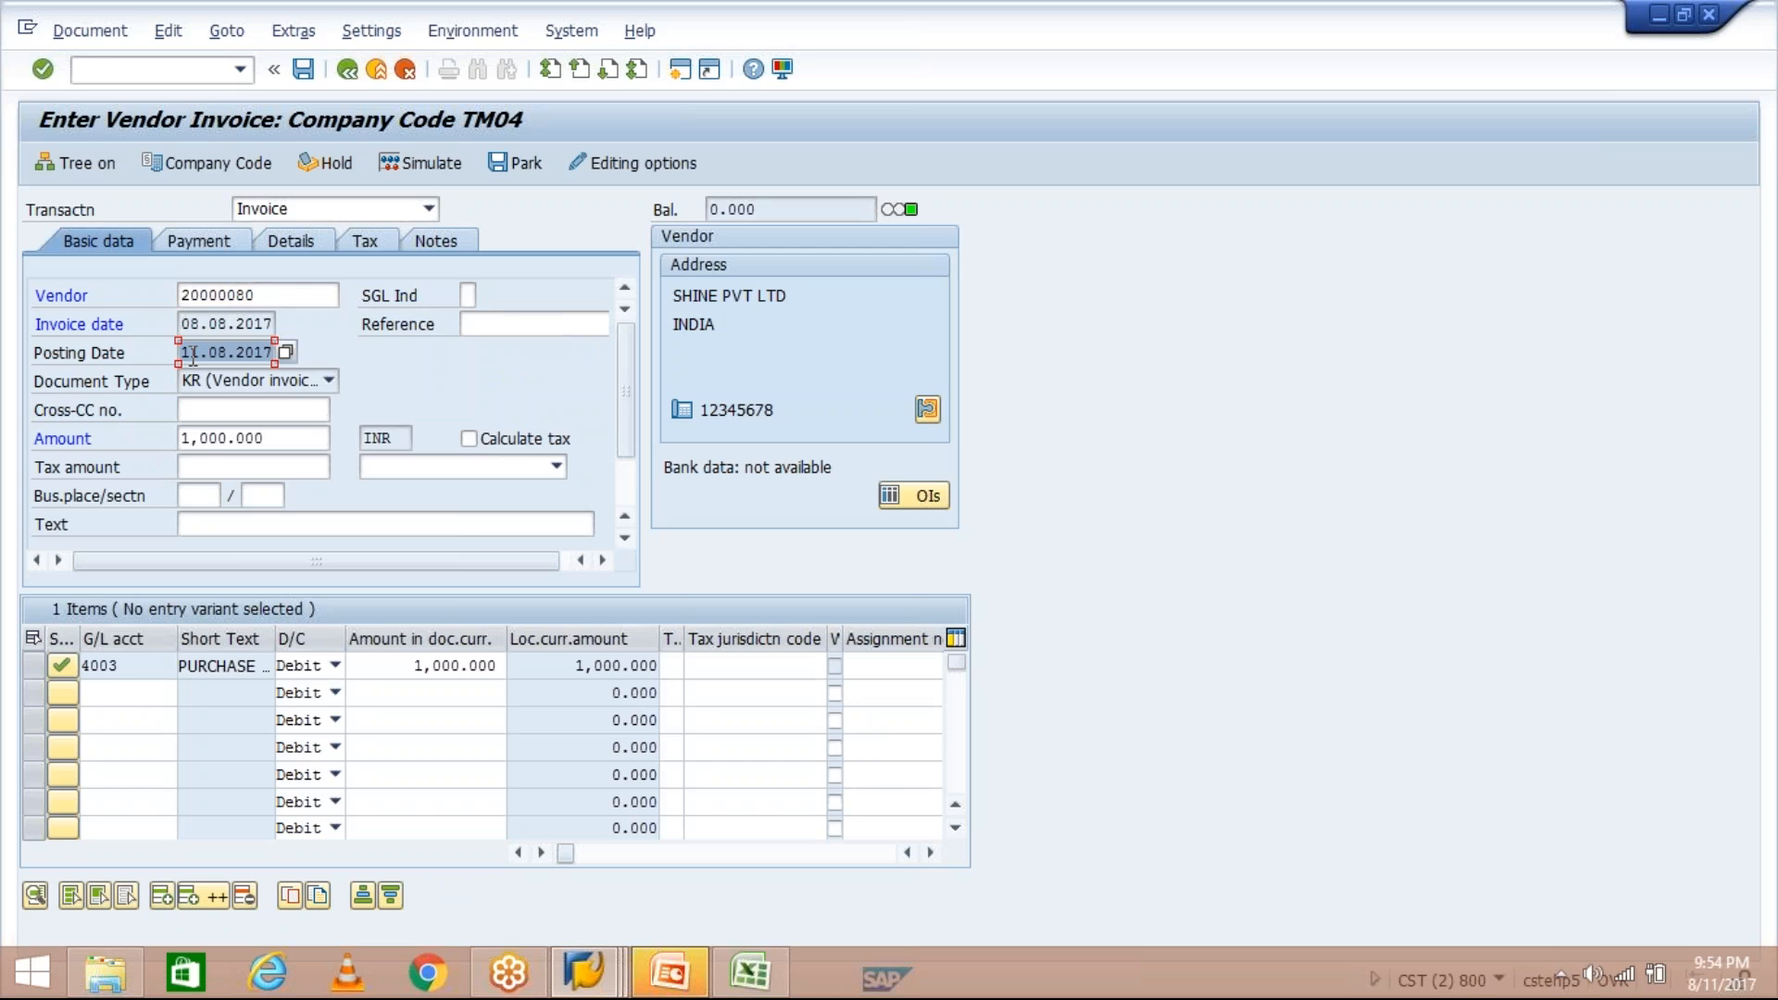
# Check the invoice's payment terms, baseline date, number of days and due date against the TM30 baseline date default
pyautogui.click(202, 248)
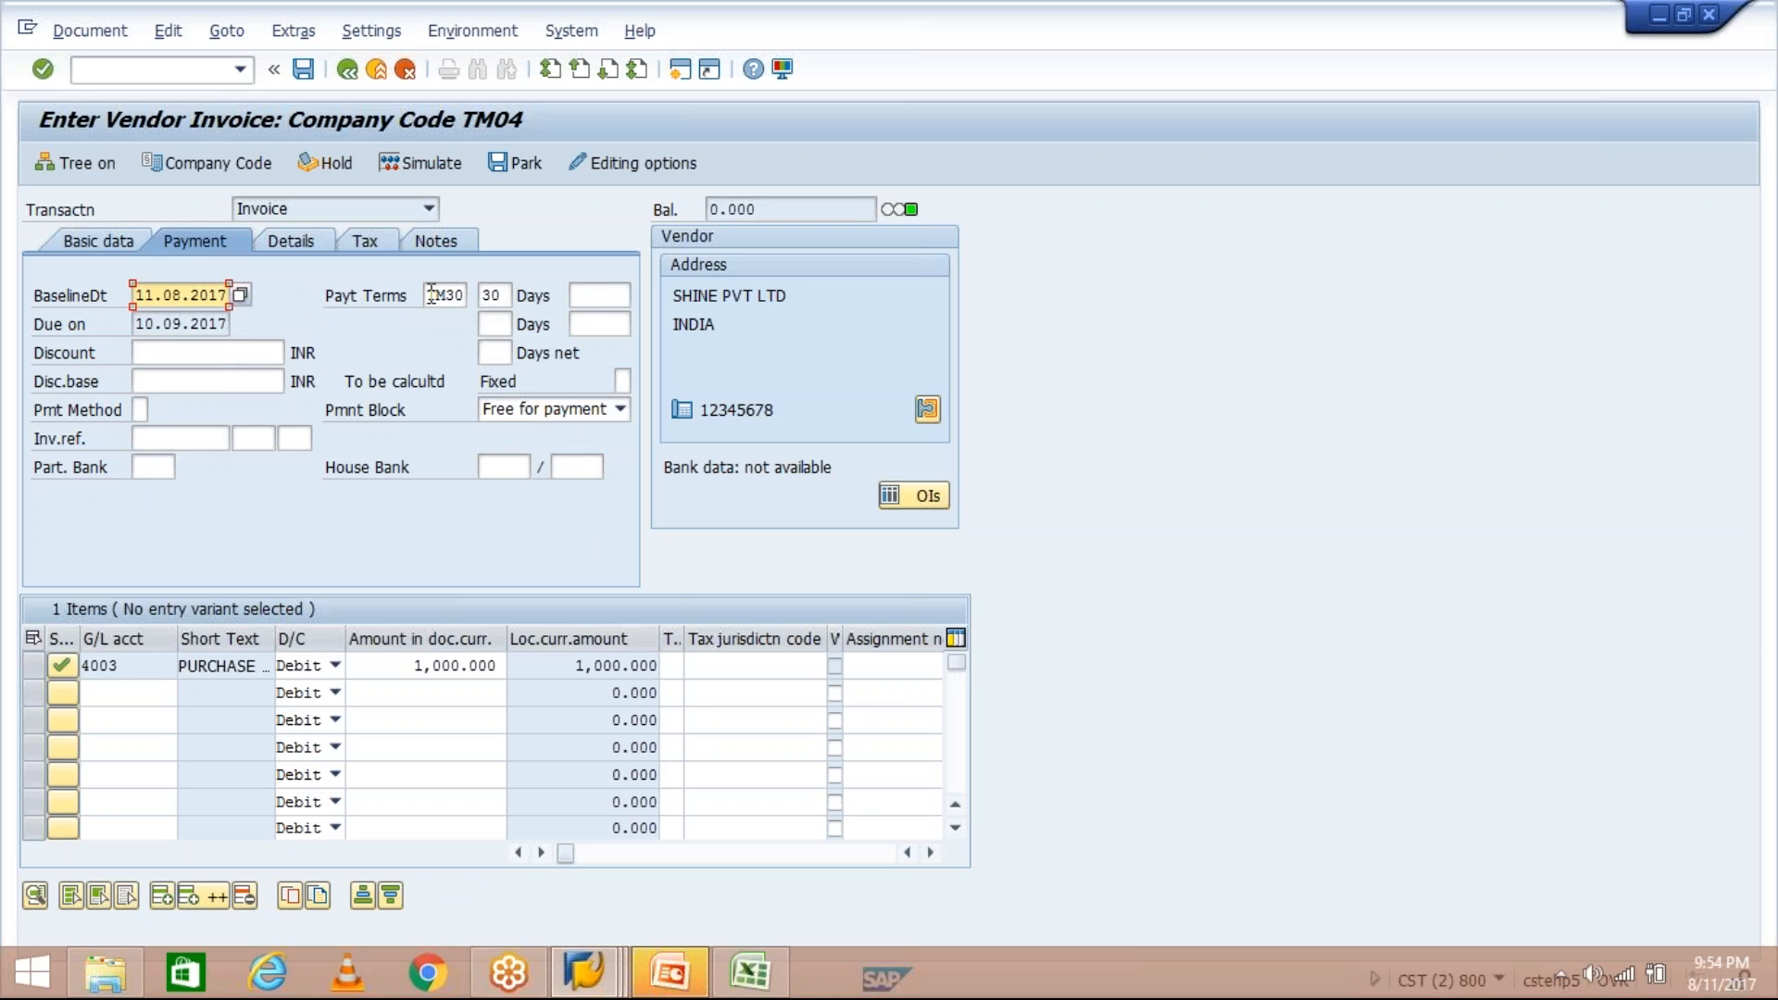
pyautogui.doubleClick(430, 294)
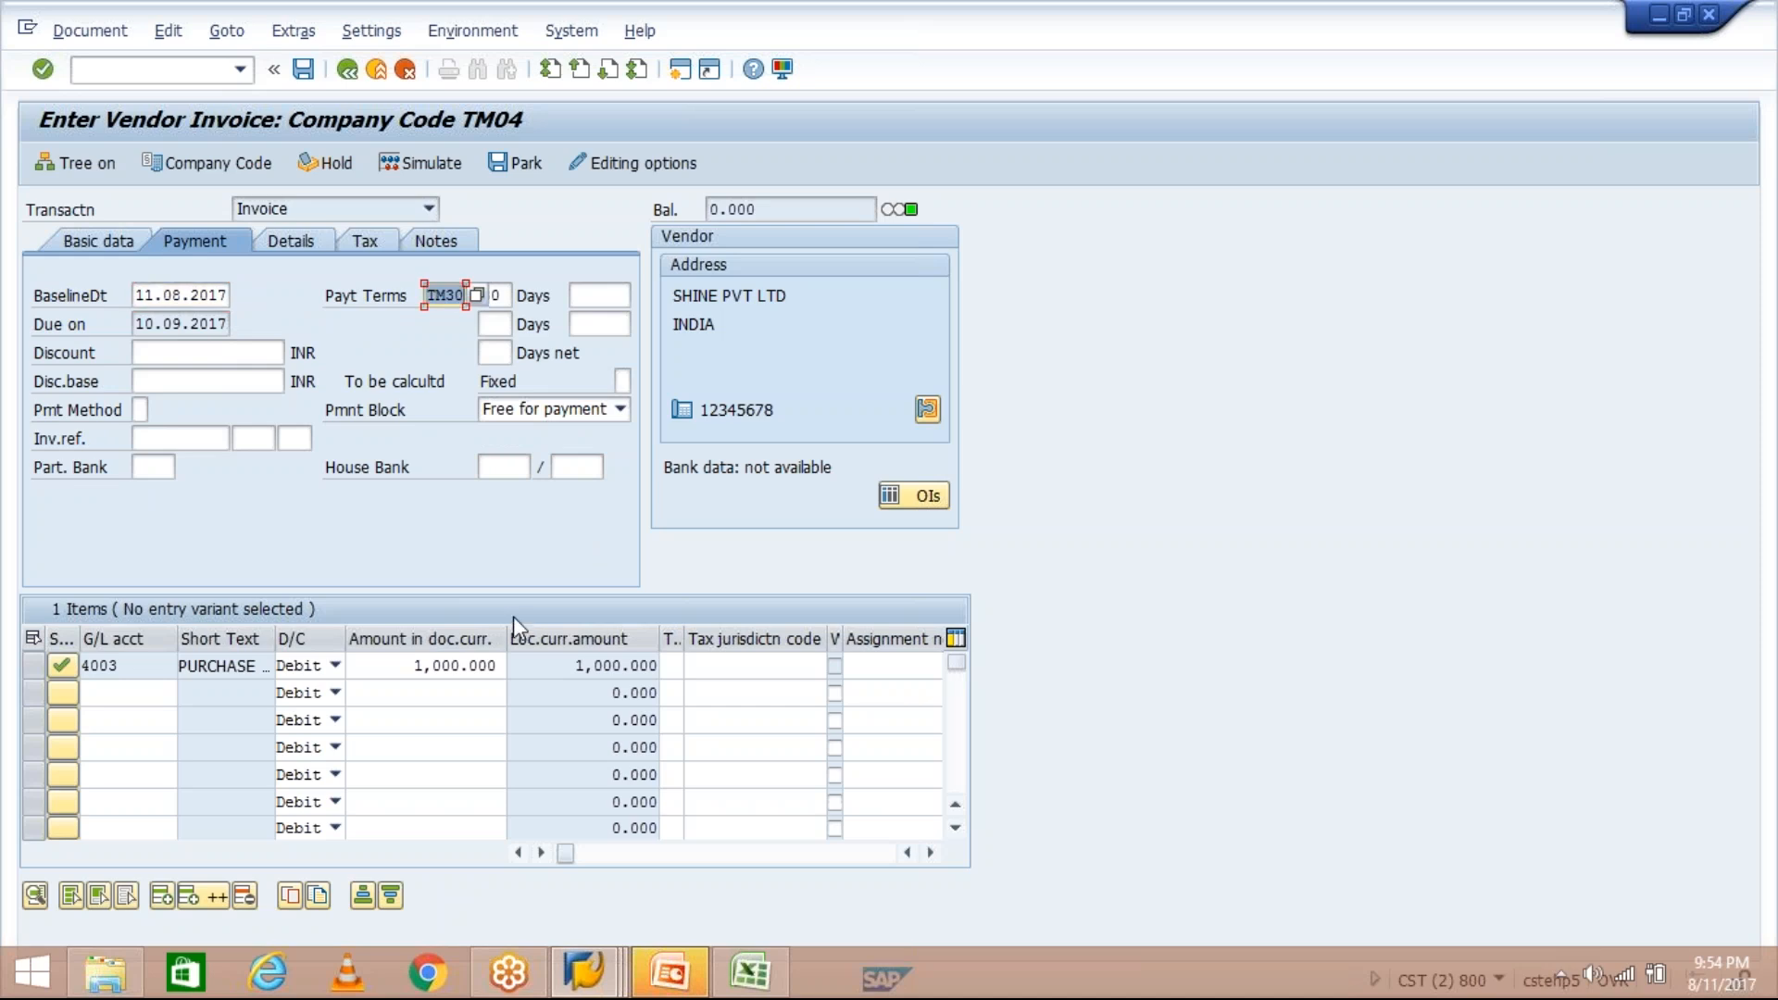
pyautogui.click(603, 973)
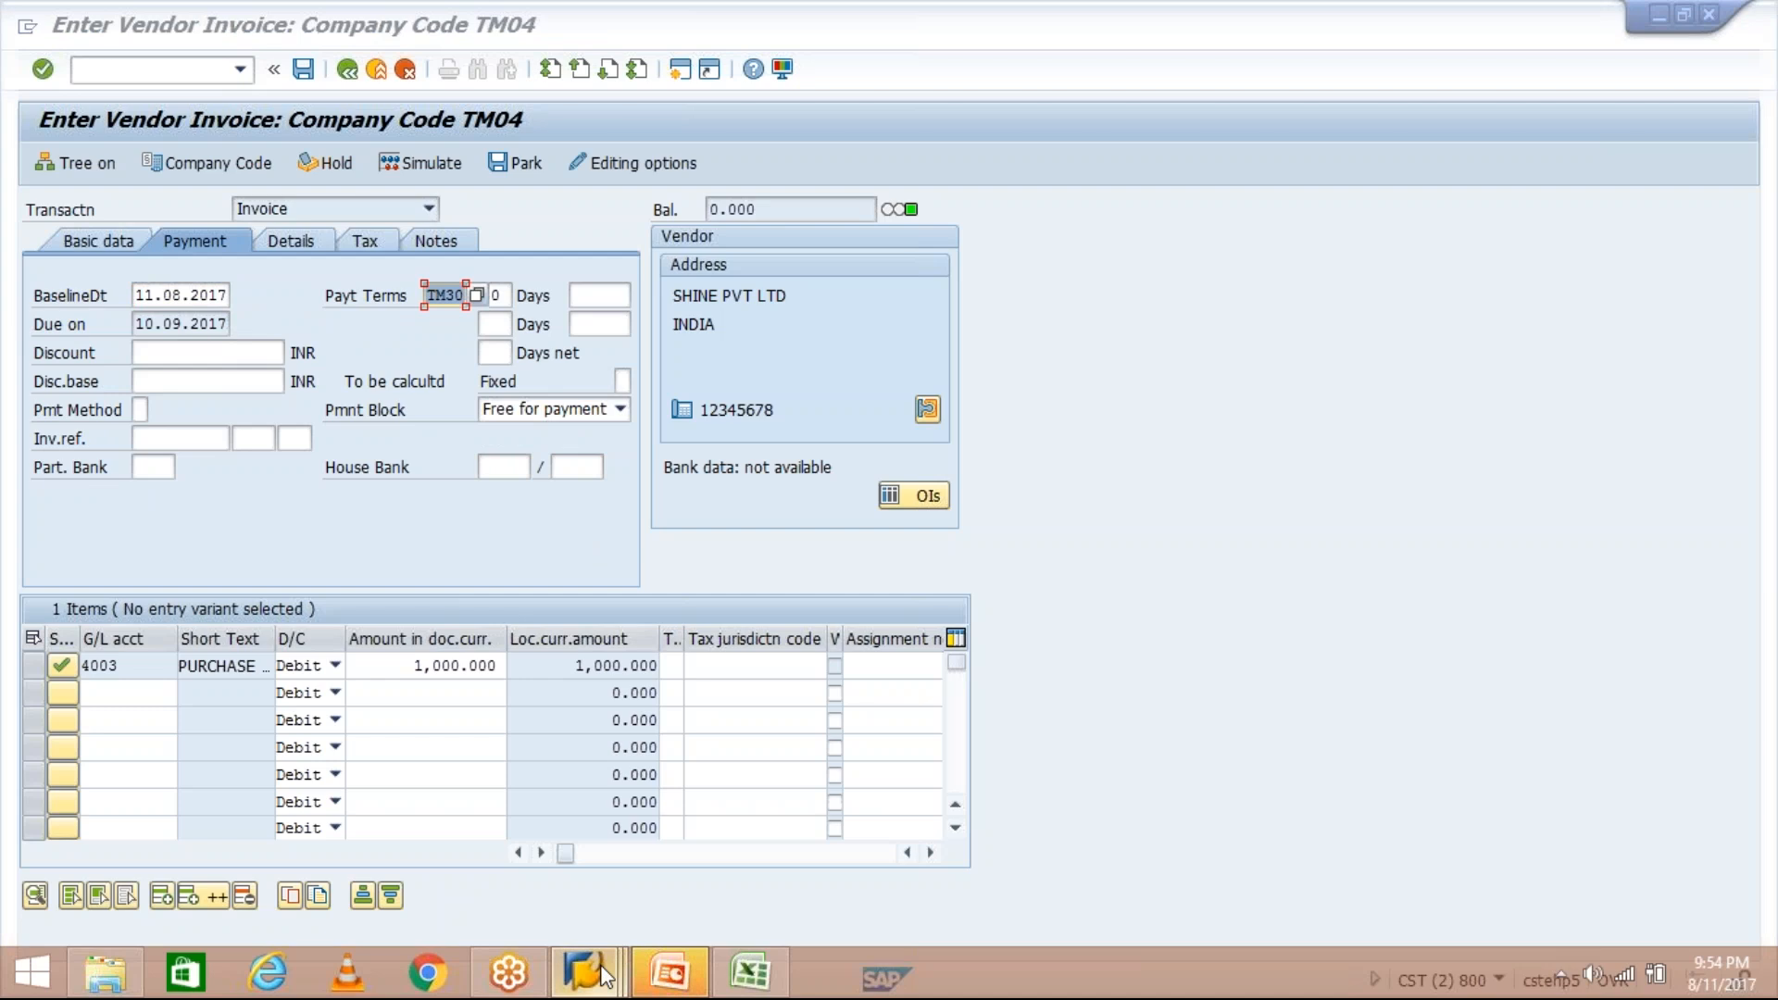
pyautogui.click(456, 838)
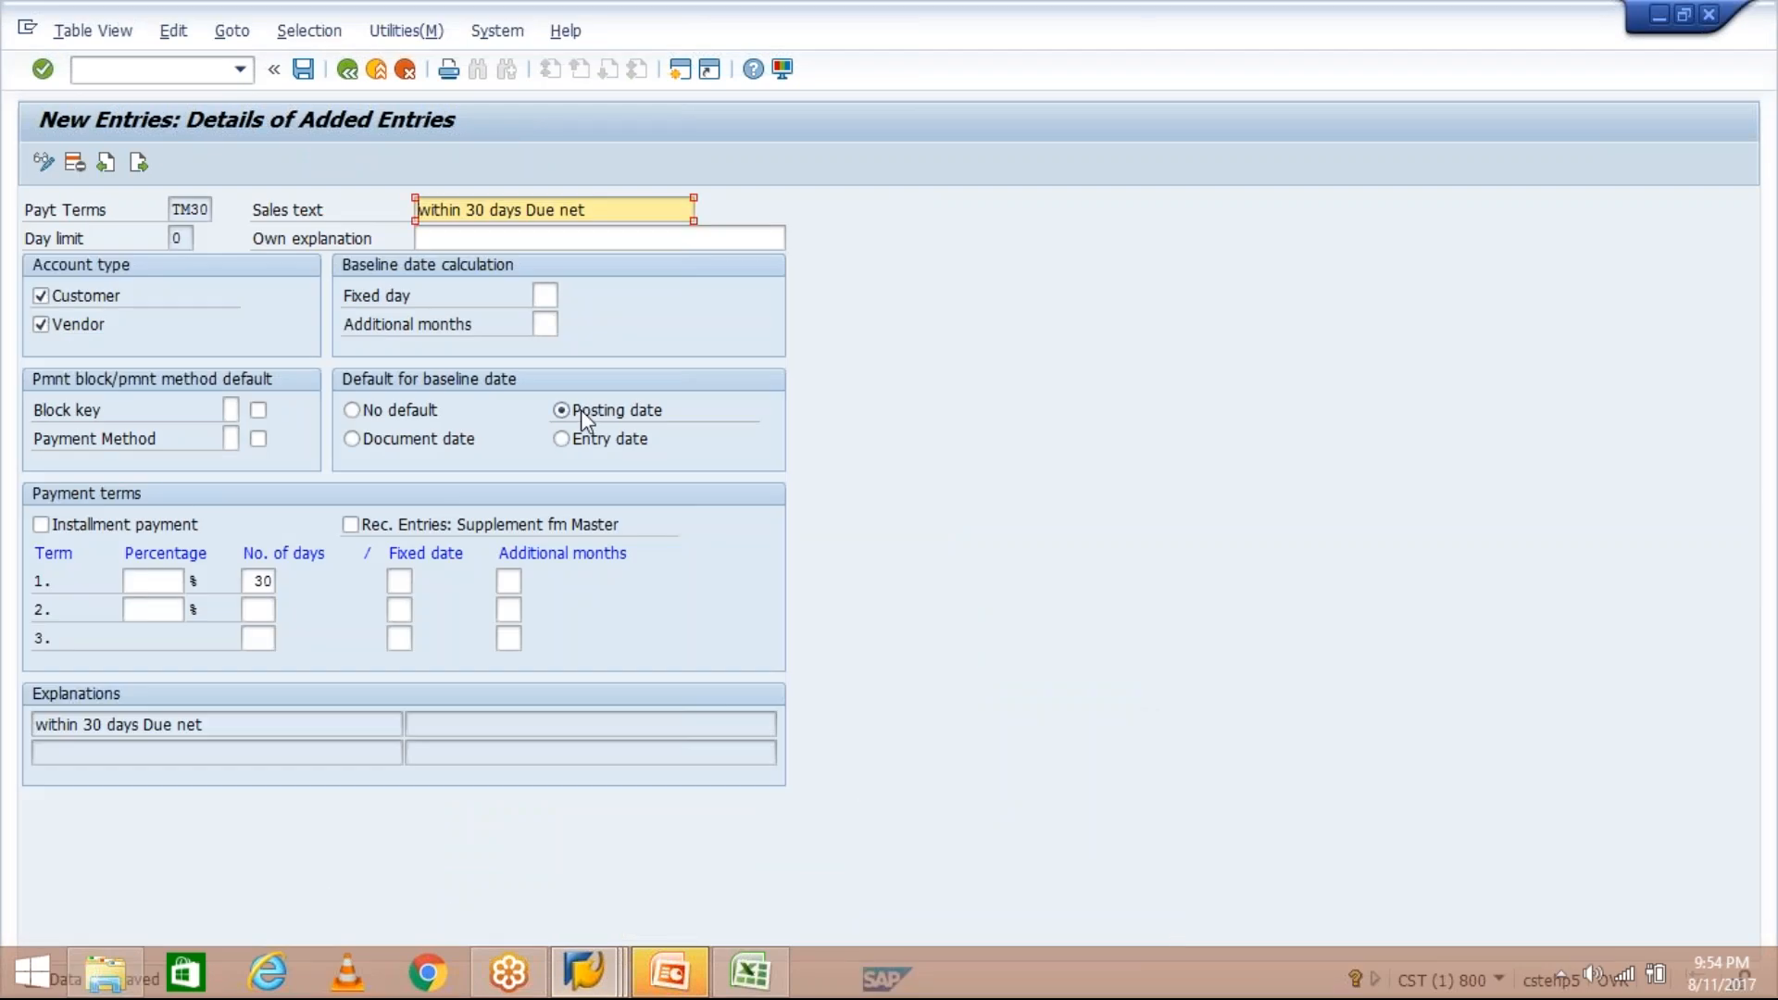
pyautogui.moveTo(585, 972)
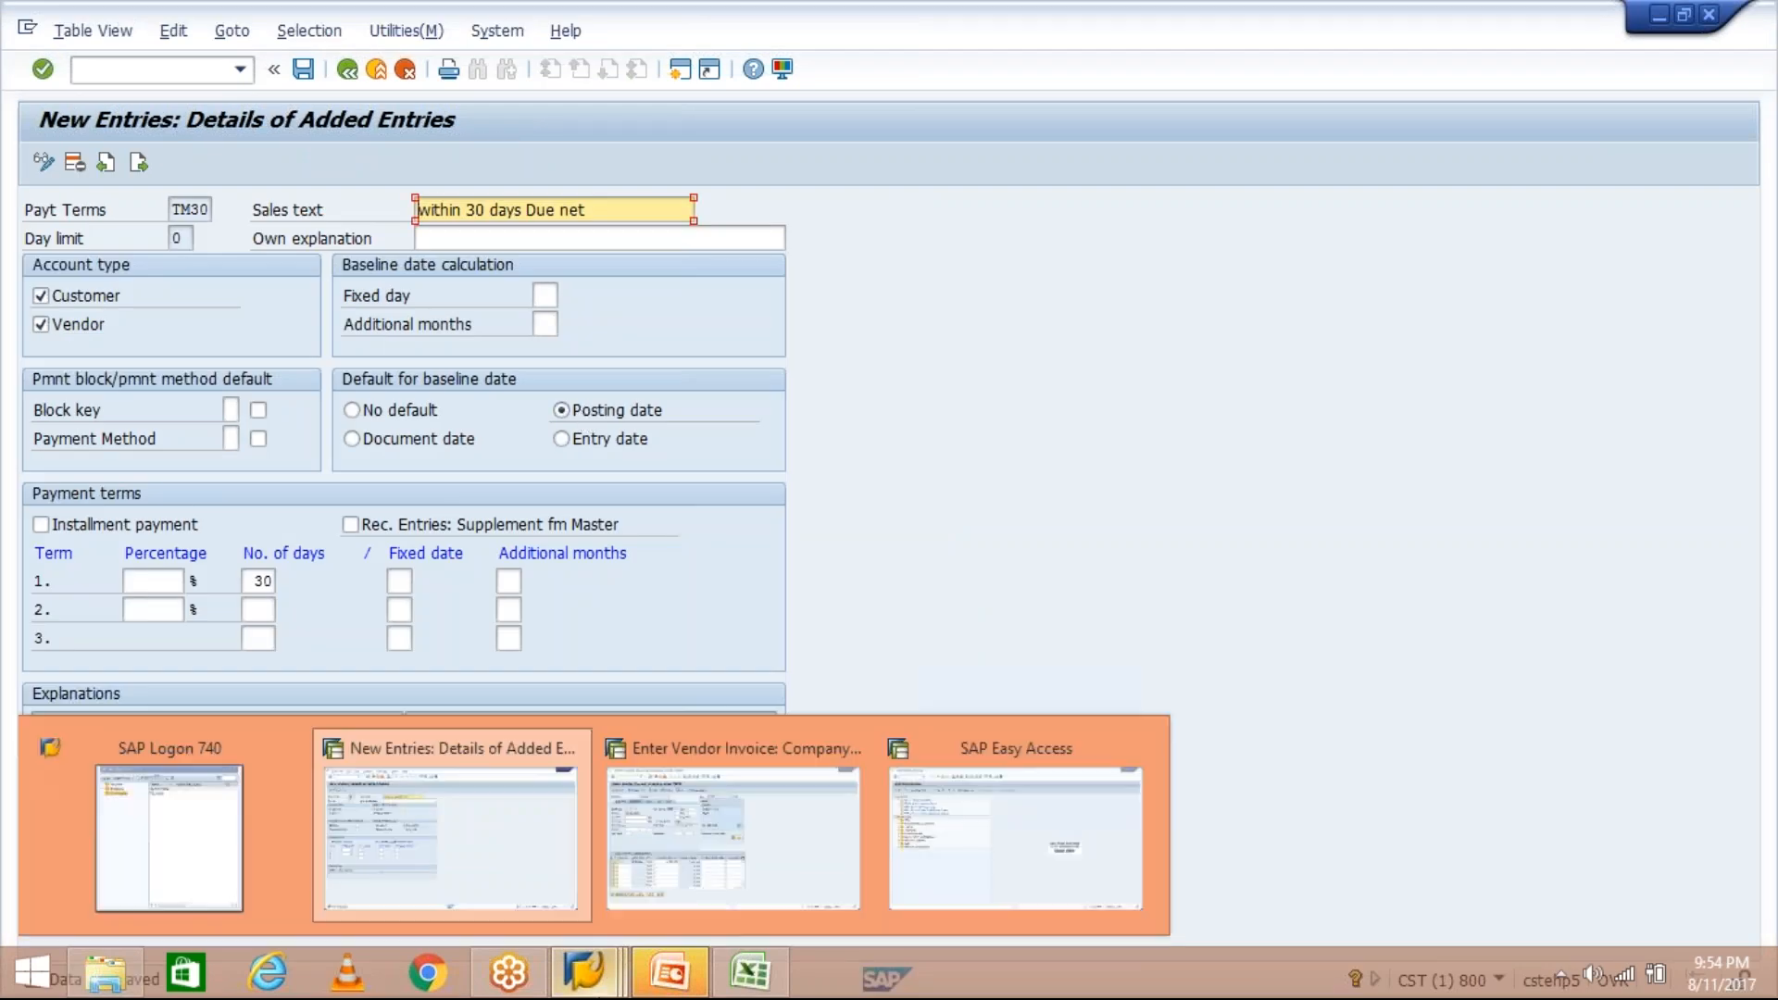
pyautogui.click(757, 840)
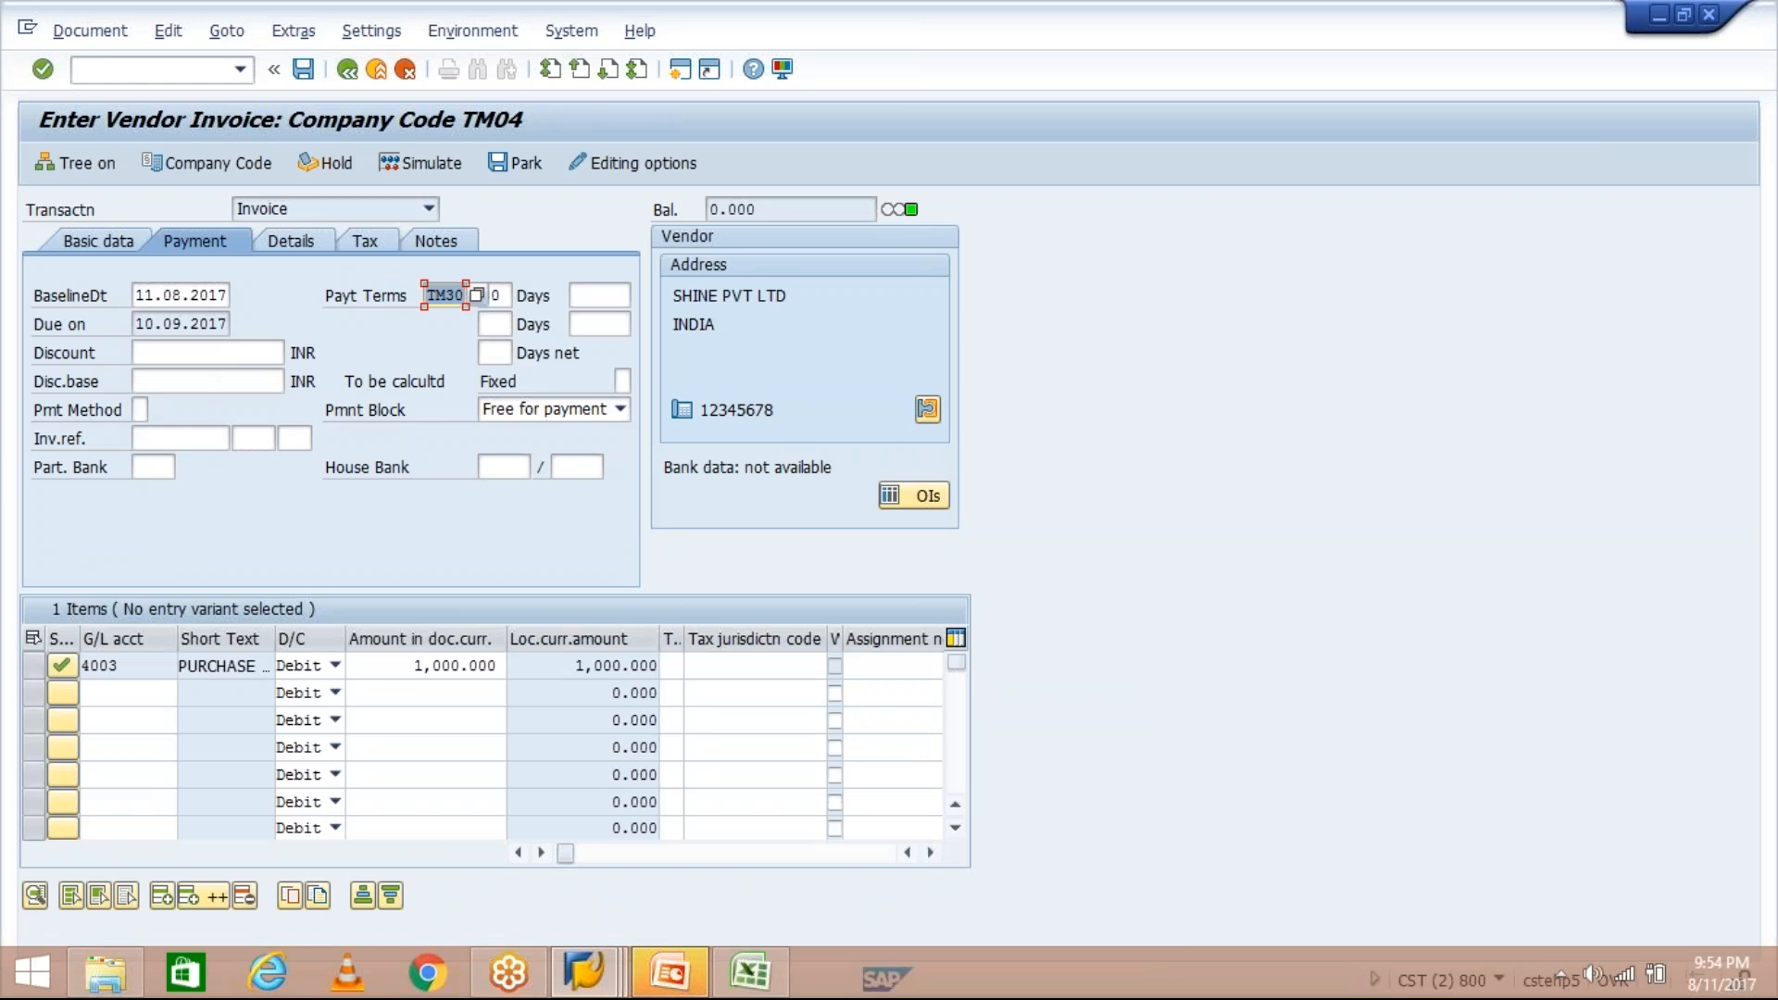
pyautogui.moveTo(139, 294); pyautogui.dragTo(232, 300)
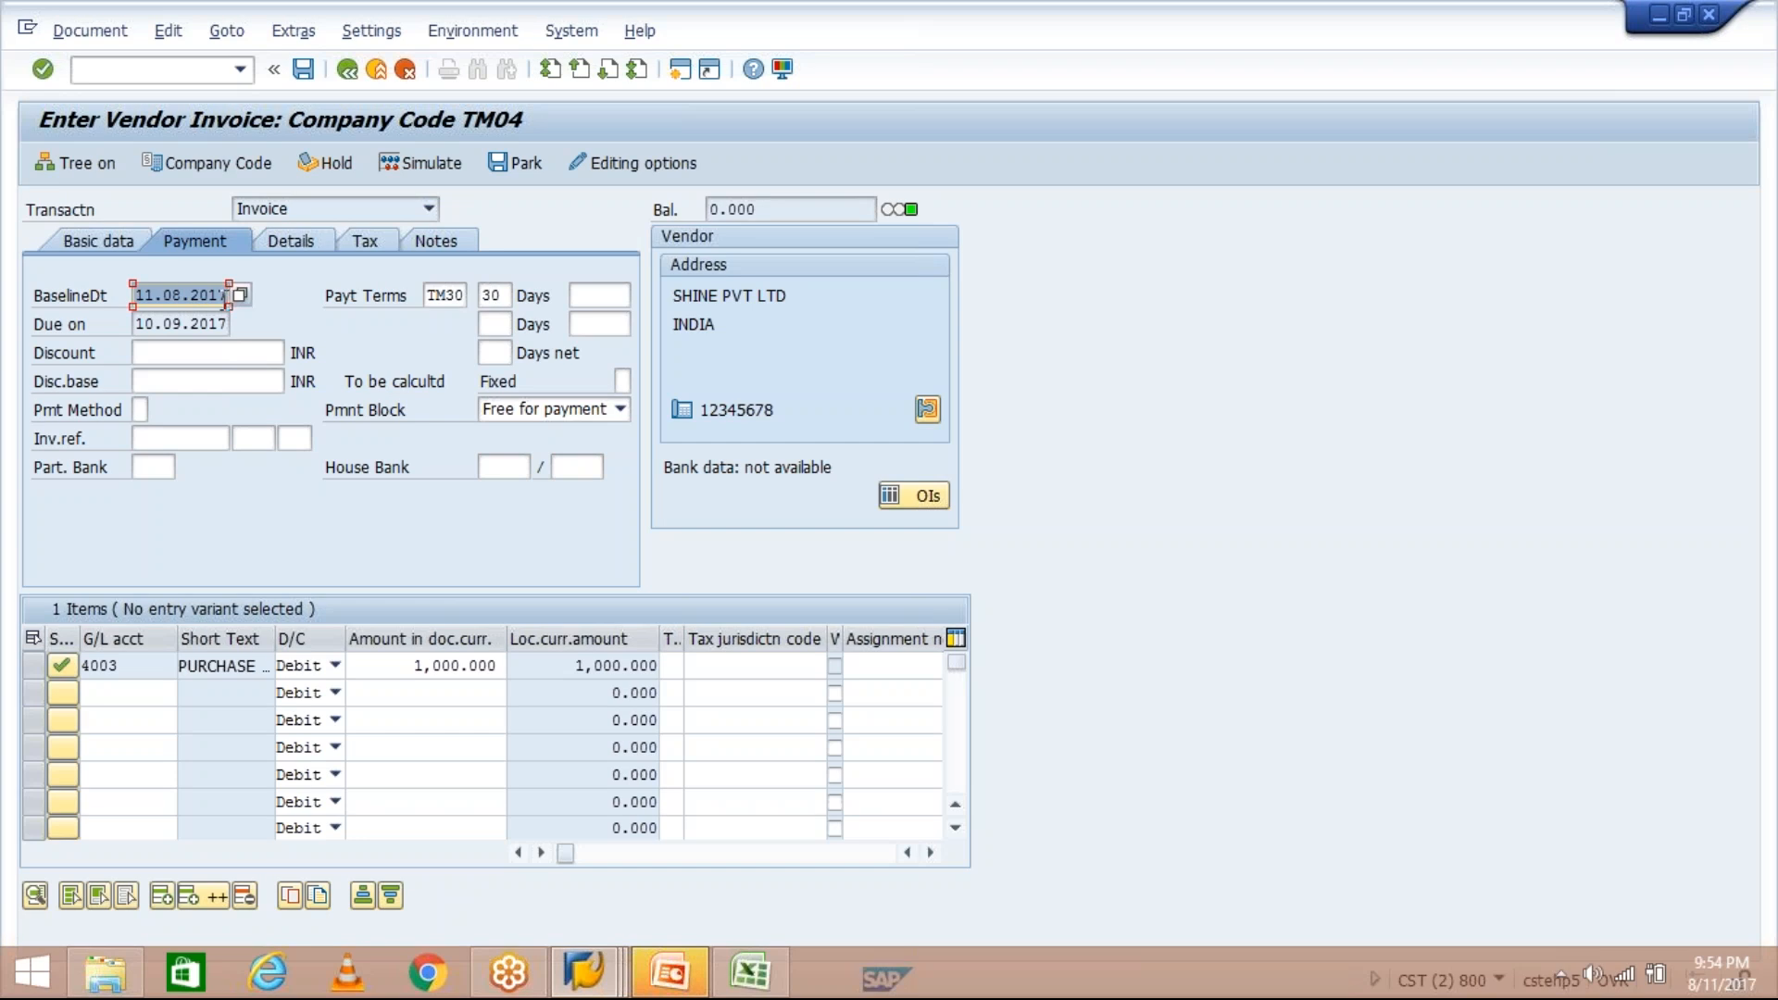
pyautogui.doubleClick(507, 295)
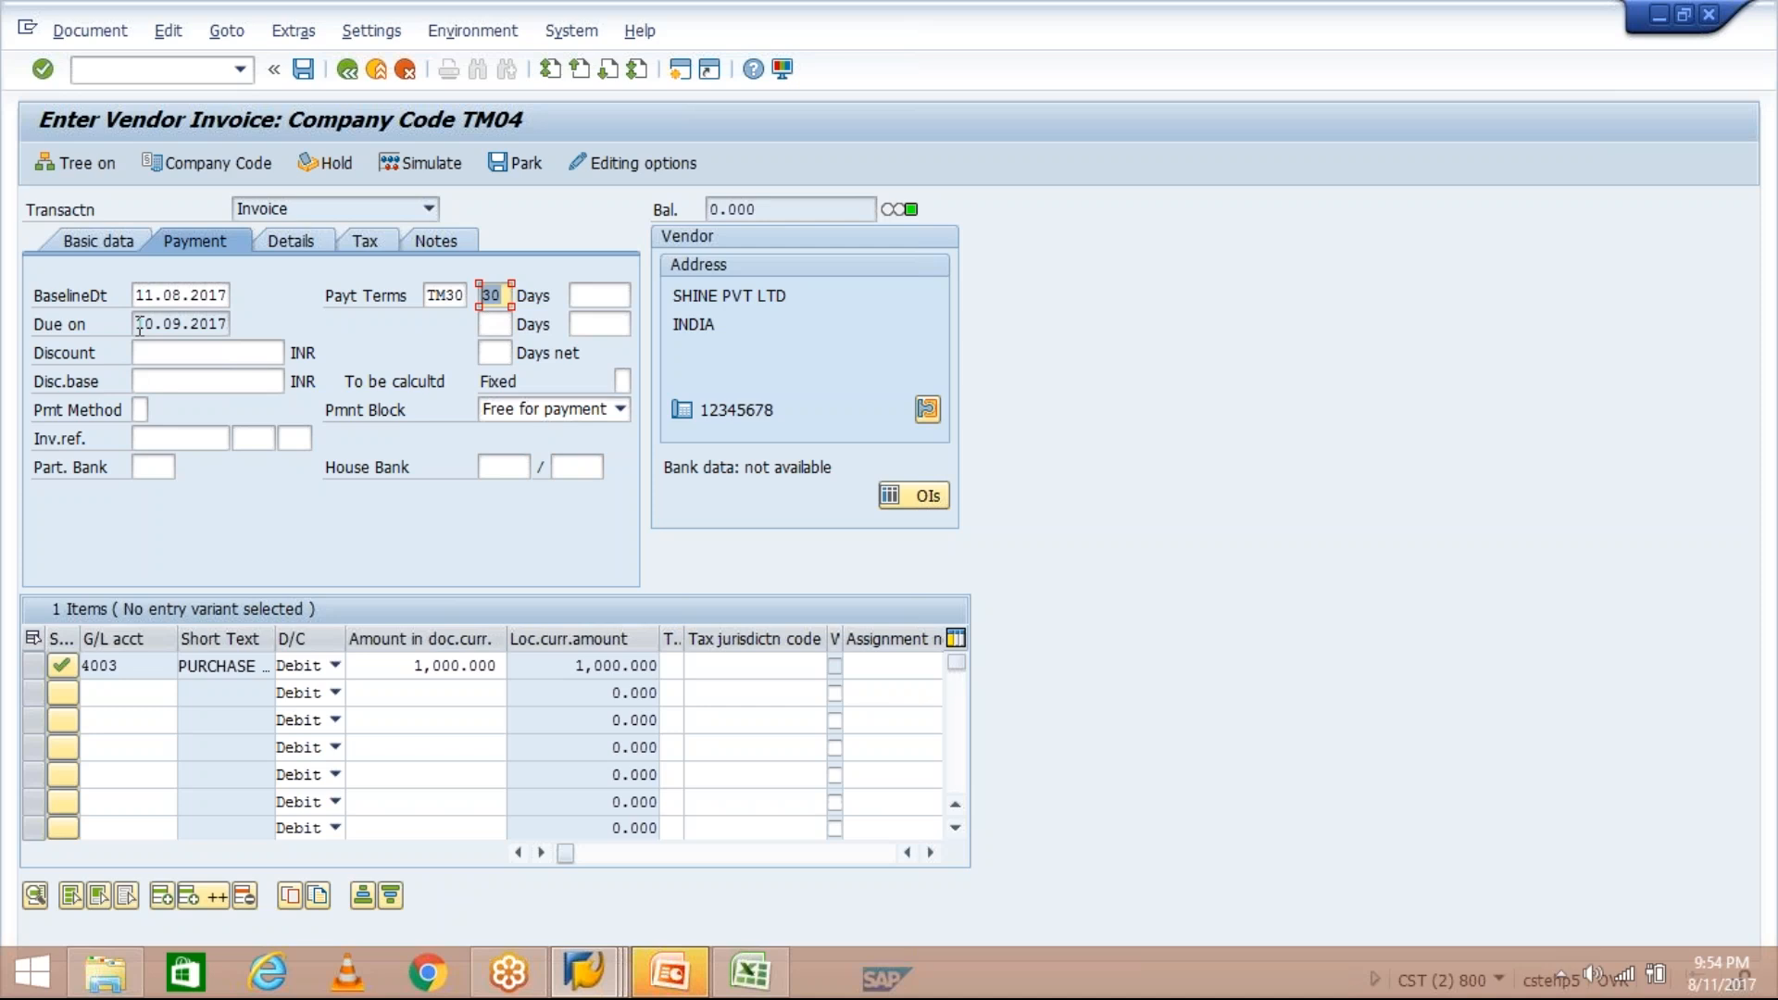
pyautogui.moveTo(138, 326); pyautogui.dragTo(371, 336)
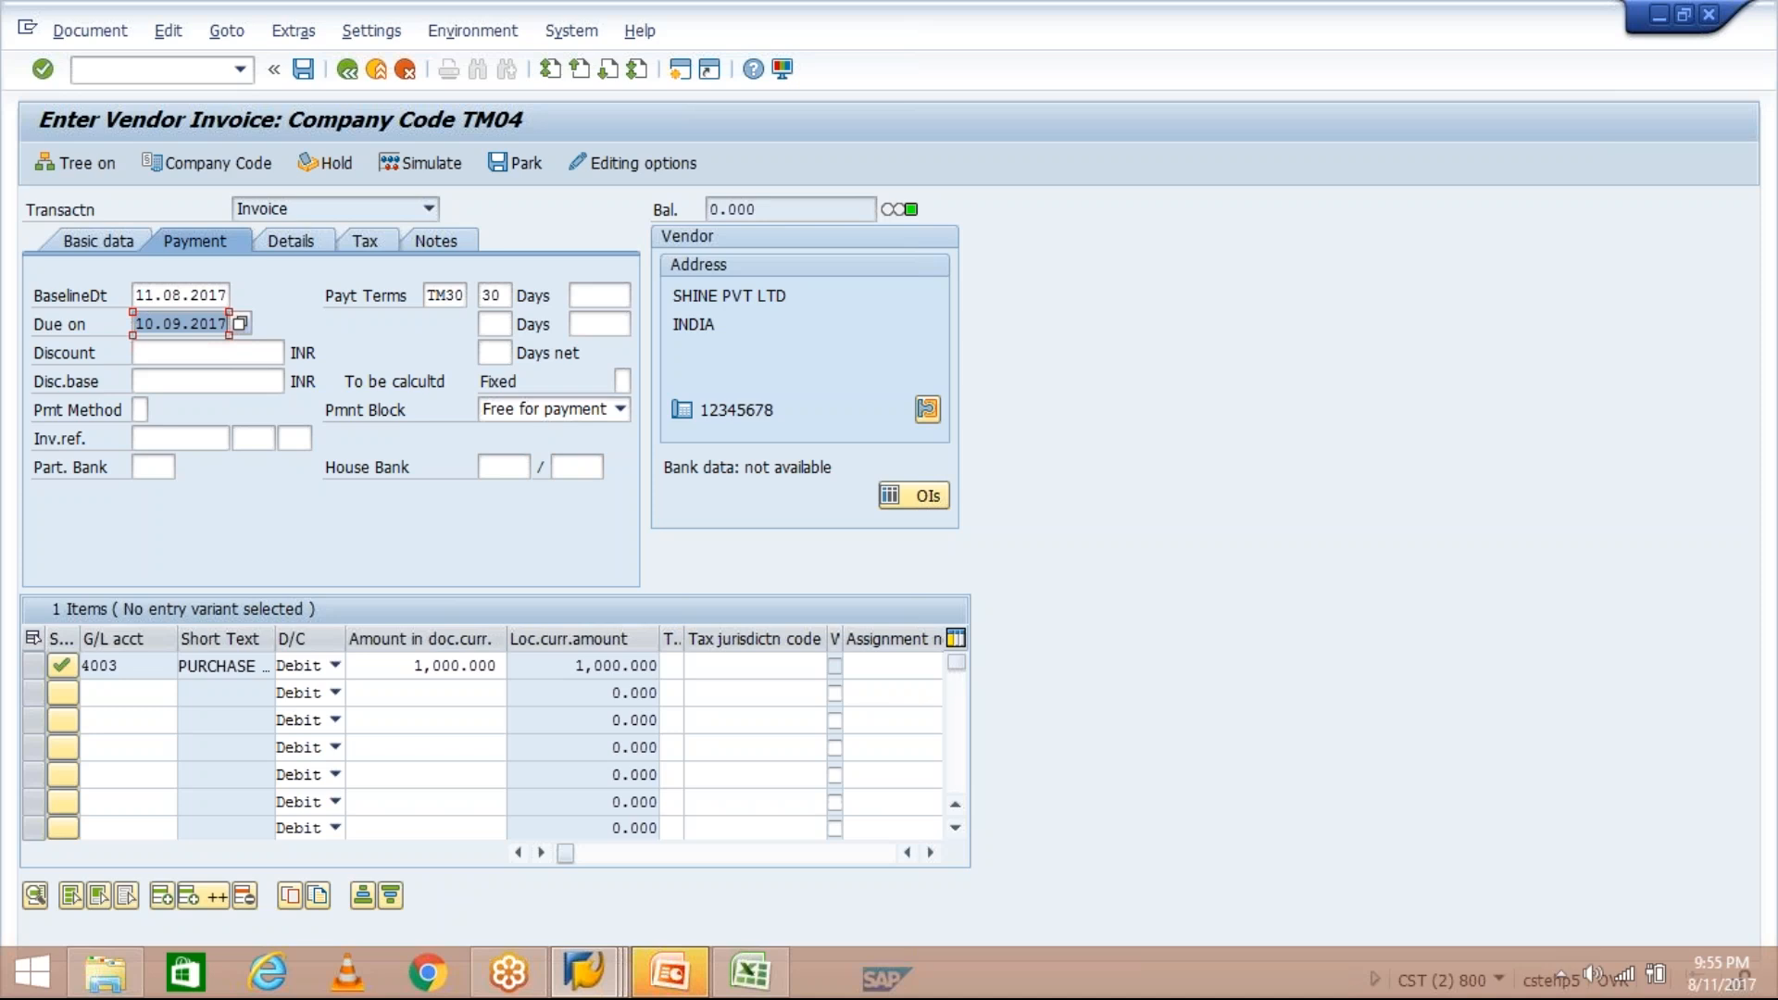
# Simulate the vendor invoice and post it from the document overview
pyautogui.click(409, 162)
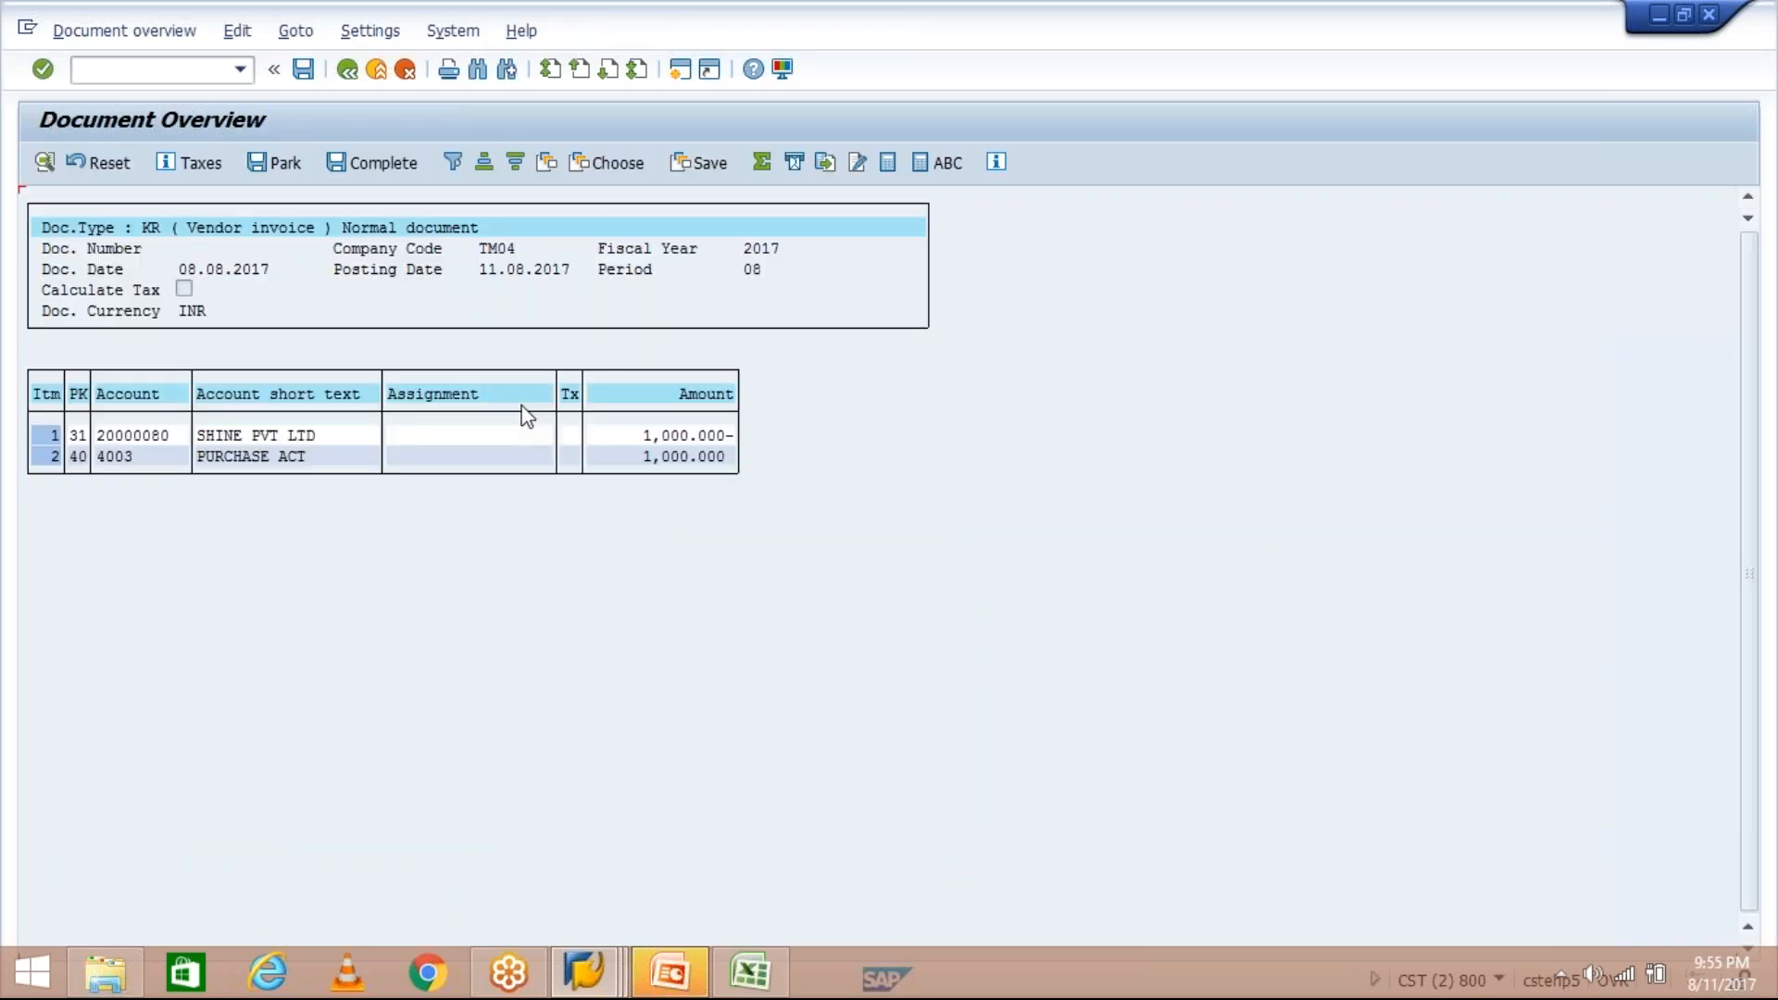
pyautogui.click(300, 78)
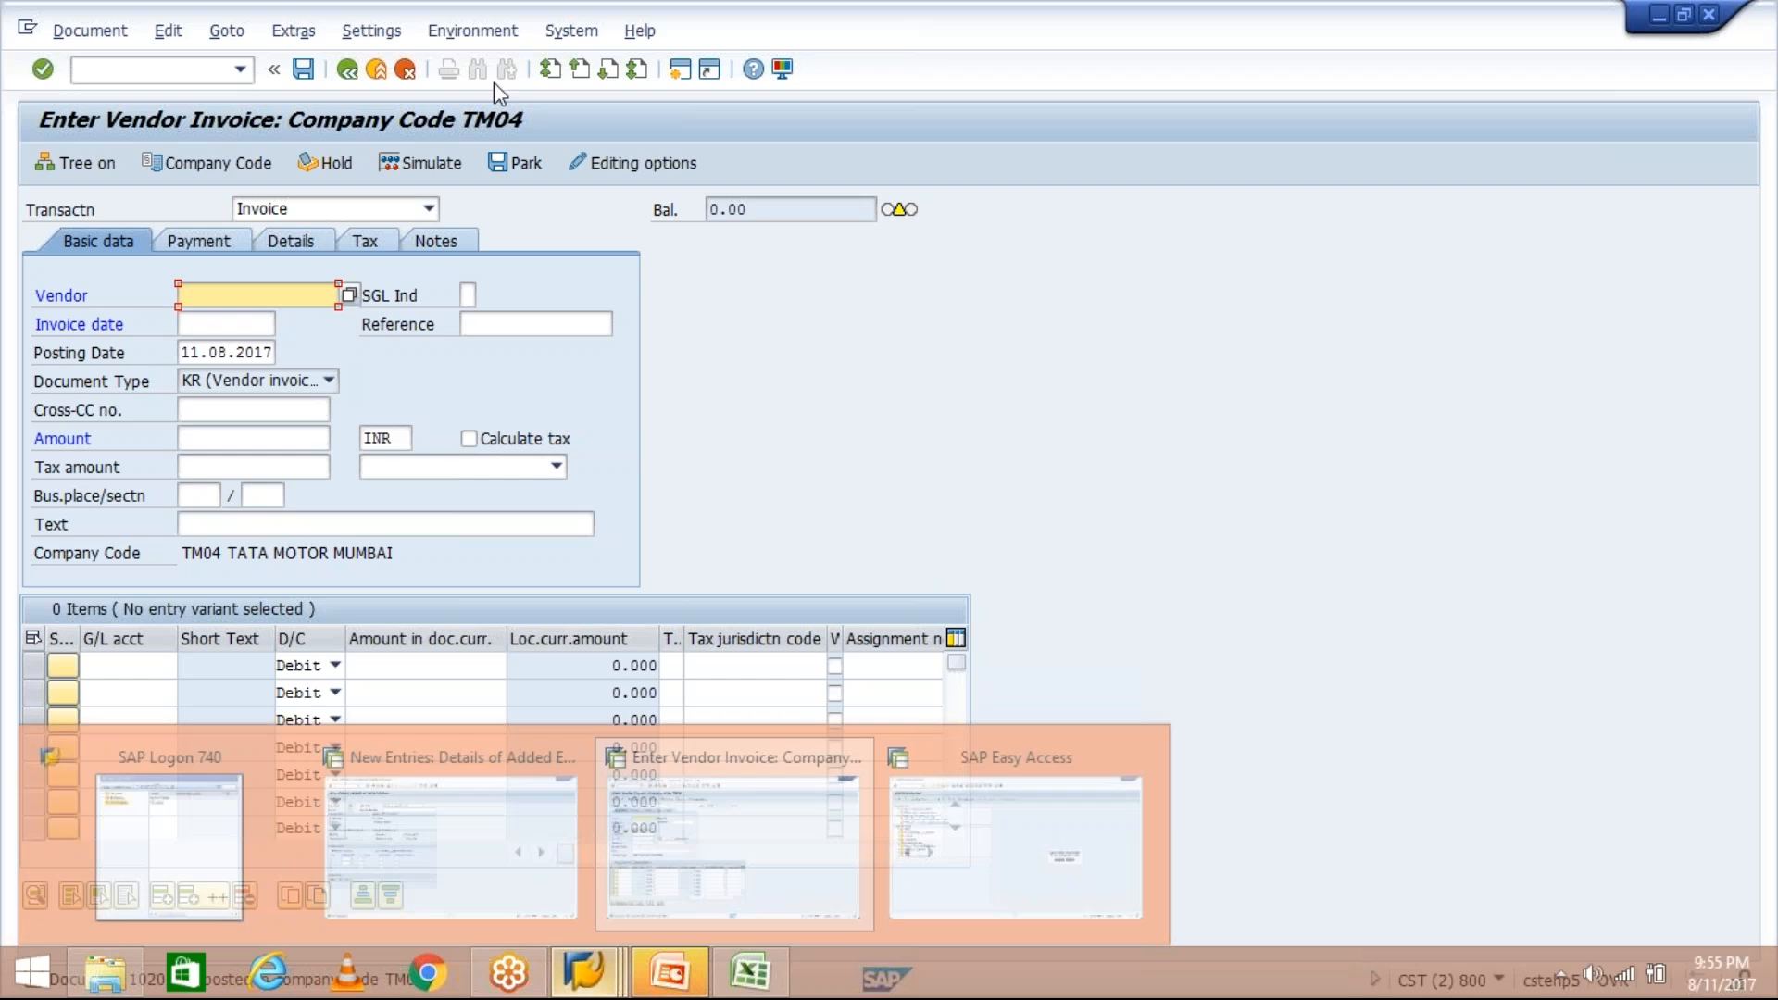
# Open the vendor line item display FBL1N in a new session and list SHINE PVT LTD's open items in company code TM04
pyautogui.click(680, 71)
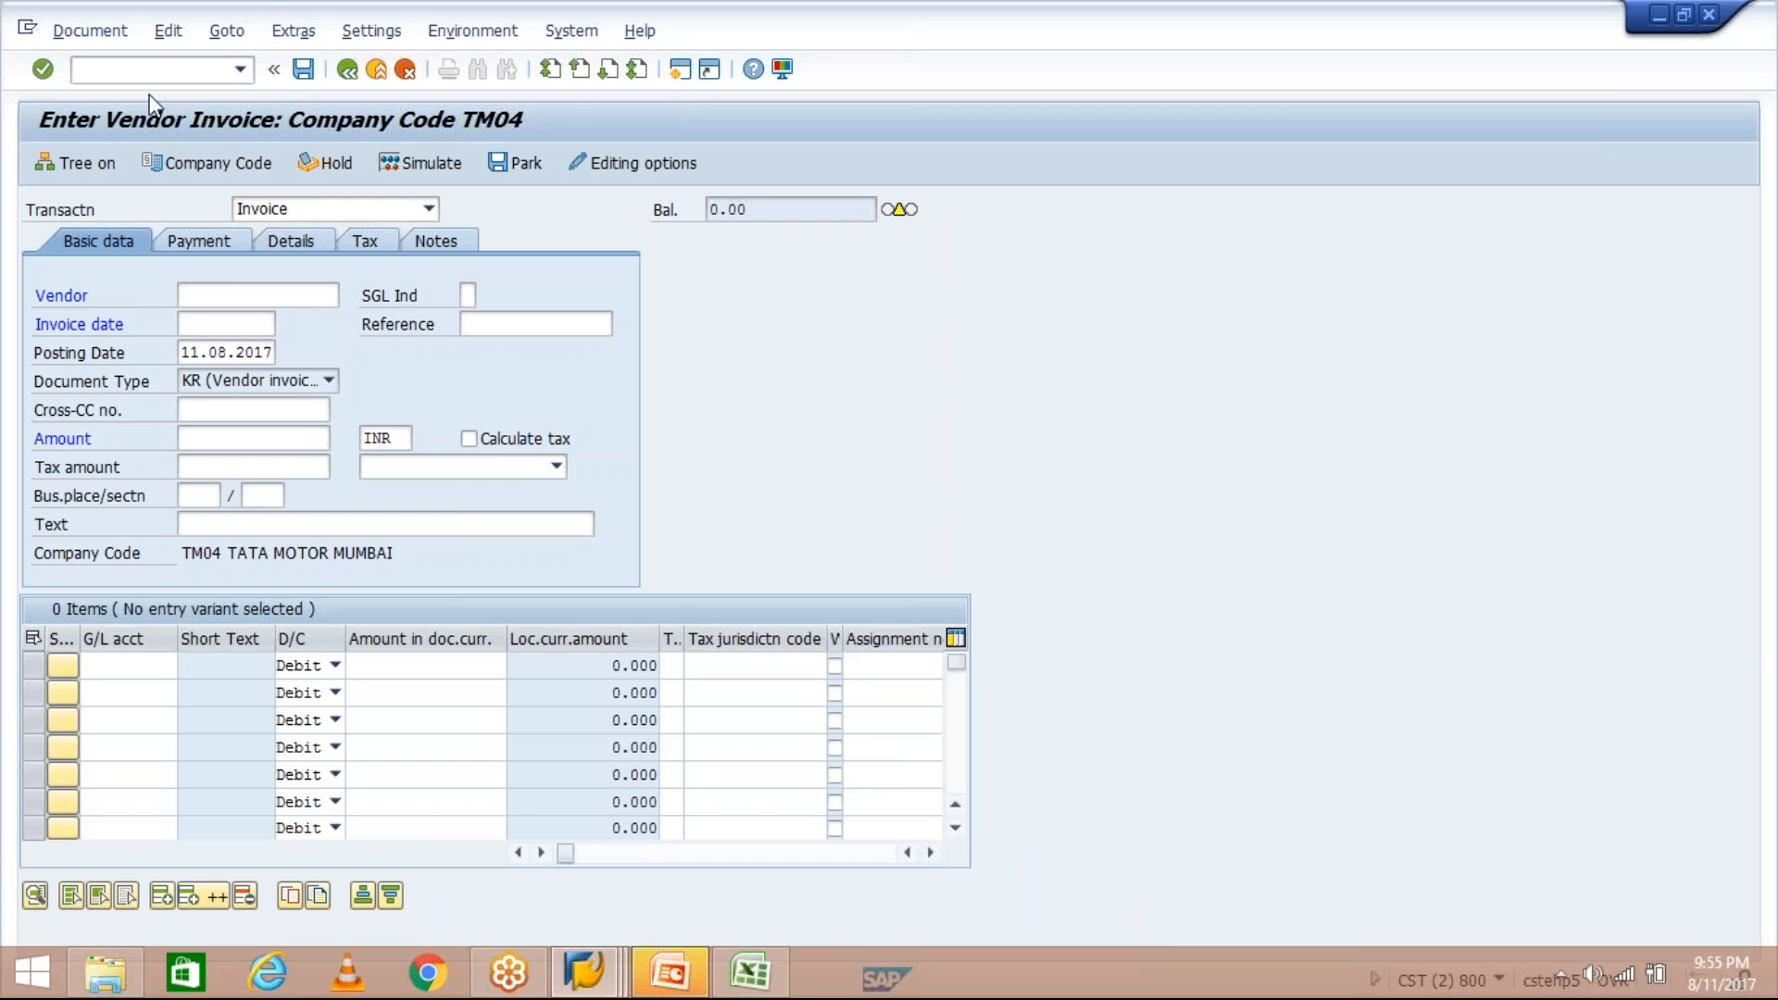
pyautogui.write('FBL1N')
pyautogui.press('Return')
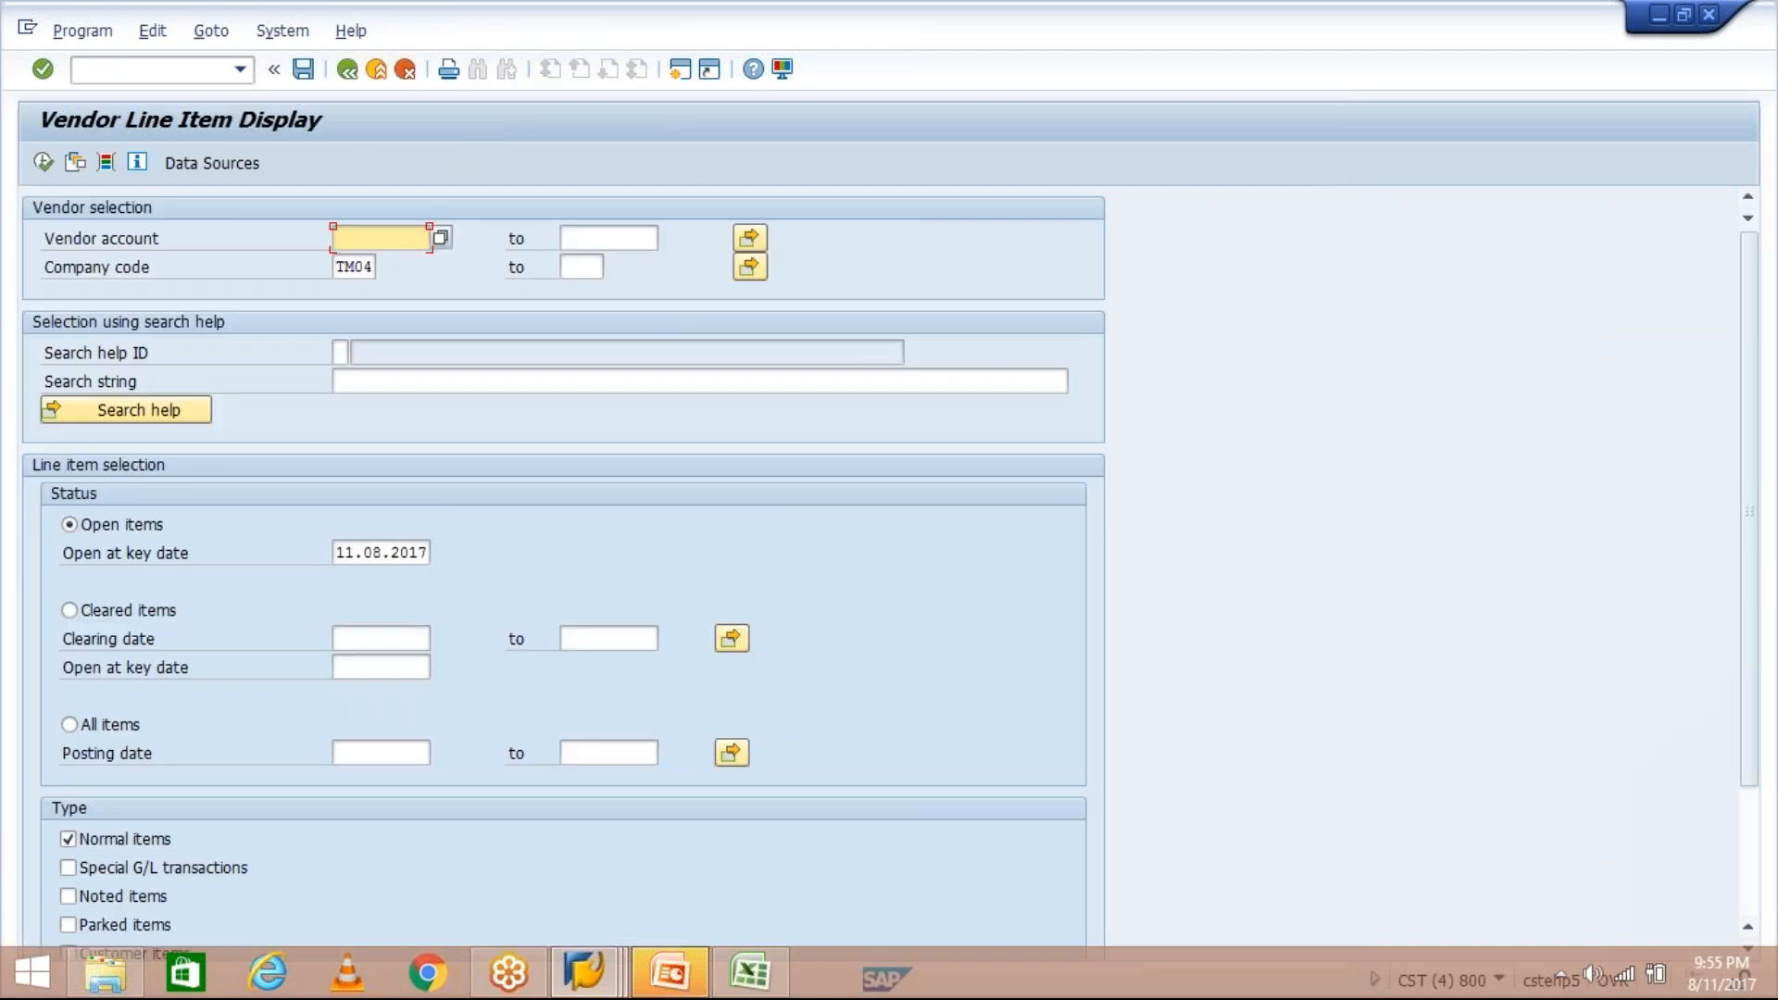
pyautogui.click(376, 239)
pyautogui.click(360, 264)
pyautogui.click(44, 163)
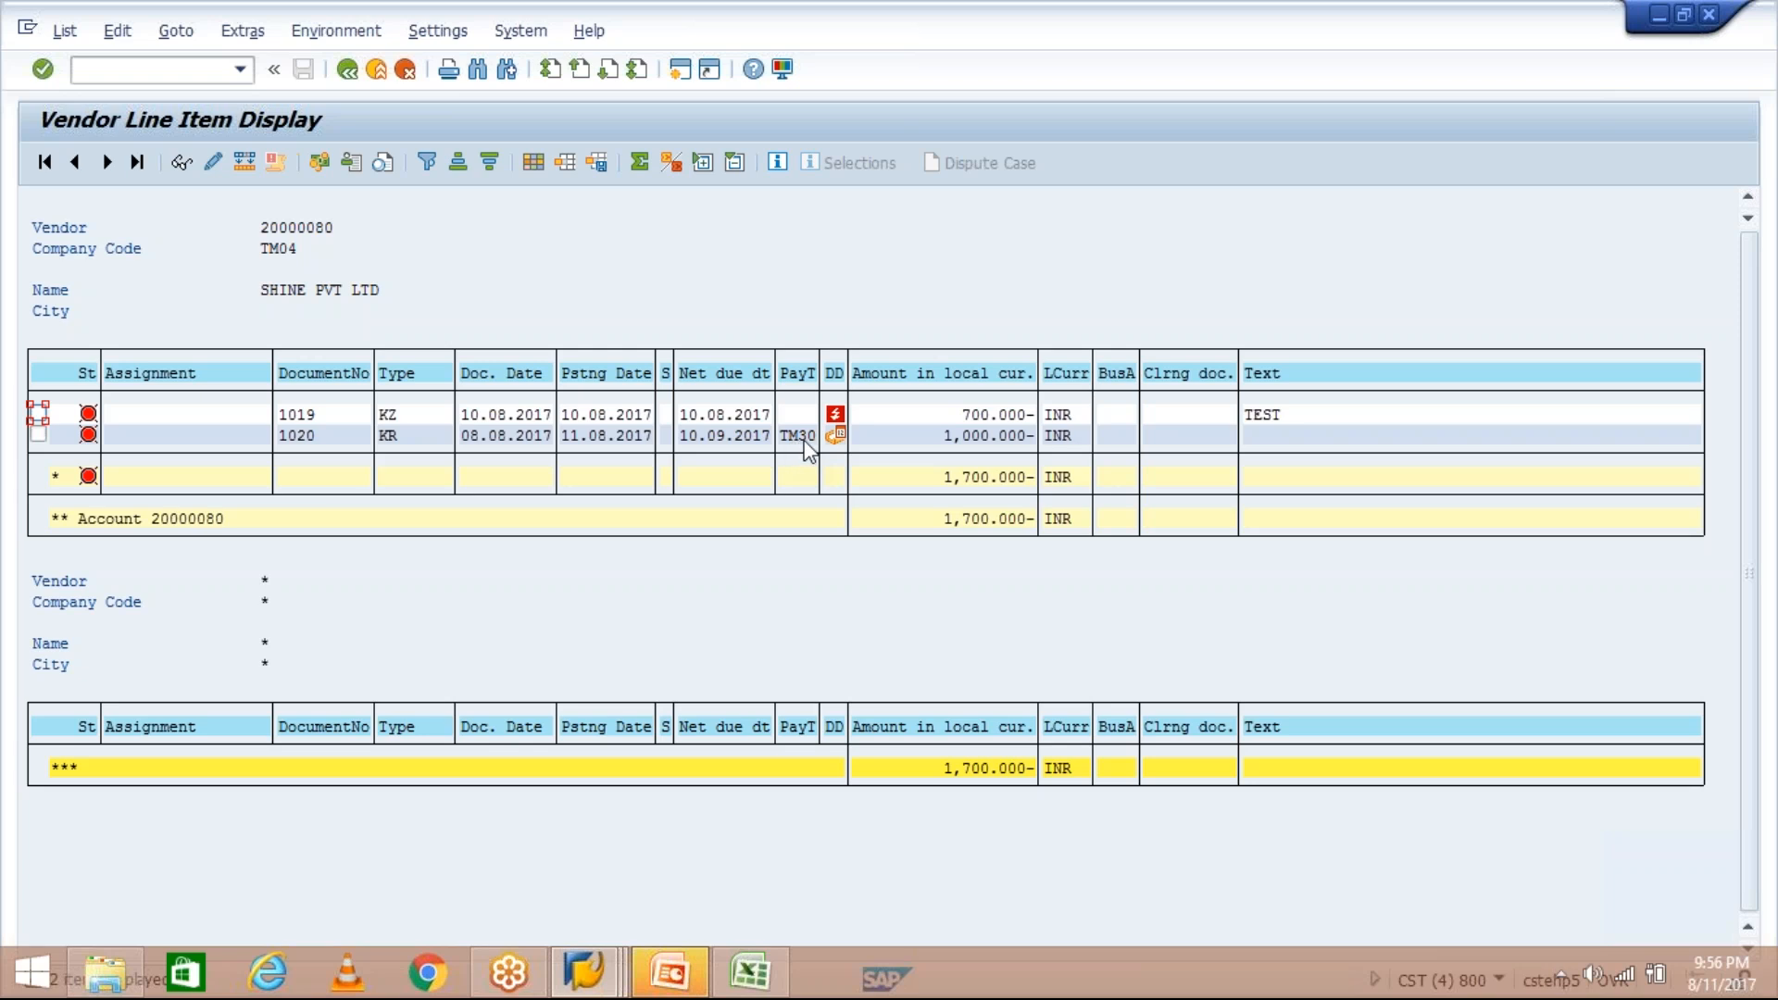
# Examine the posting dates, net due dates, payment terms and due status of SHINE PVT LTD's open line items
pyautogui.click(937, 438)
pyautogui.moveTo(841, 442)
pyautogui.click(684, 441)
pyautogui.click(940, 435)
pyautogui.click(704, 437)
pyautogui.click(562, 413)
pyautogui.click(760, 416)
pyautogui.click(808, 416)
# Return to the TM30 payment terms entry, set the first term to 60 days and check its explanation text
pyautogui.click(583, 974)
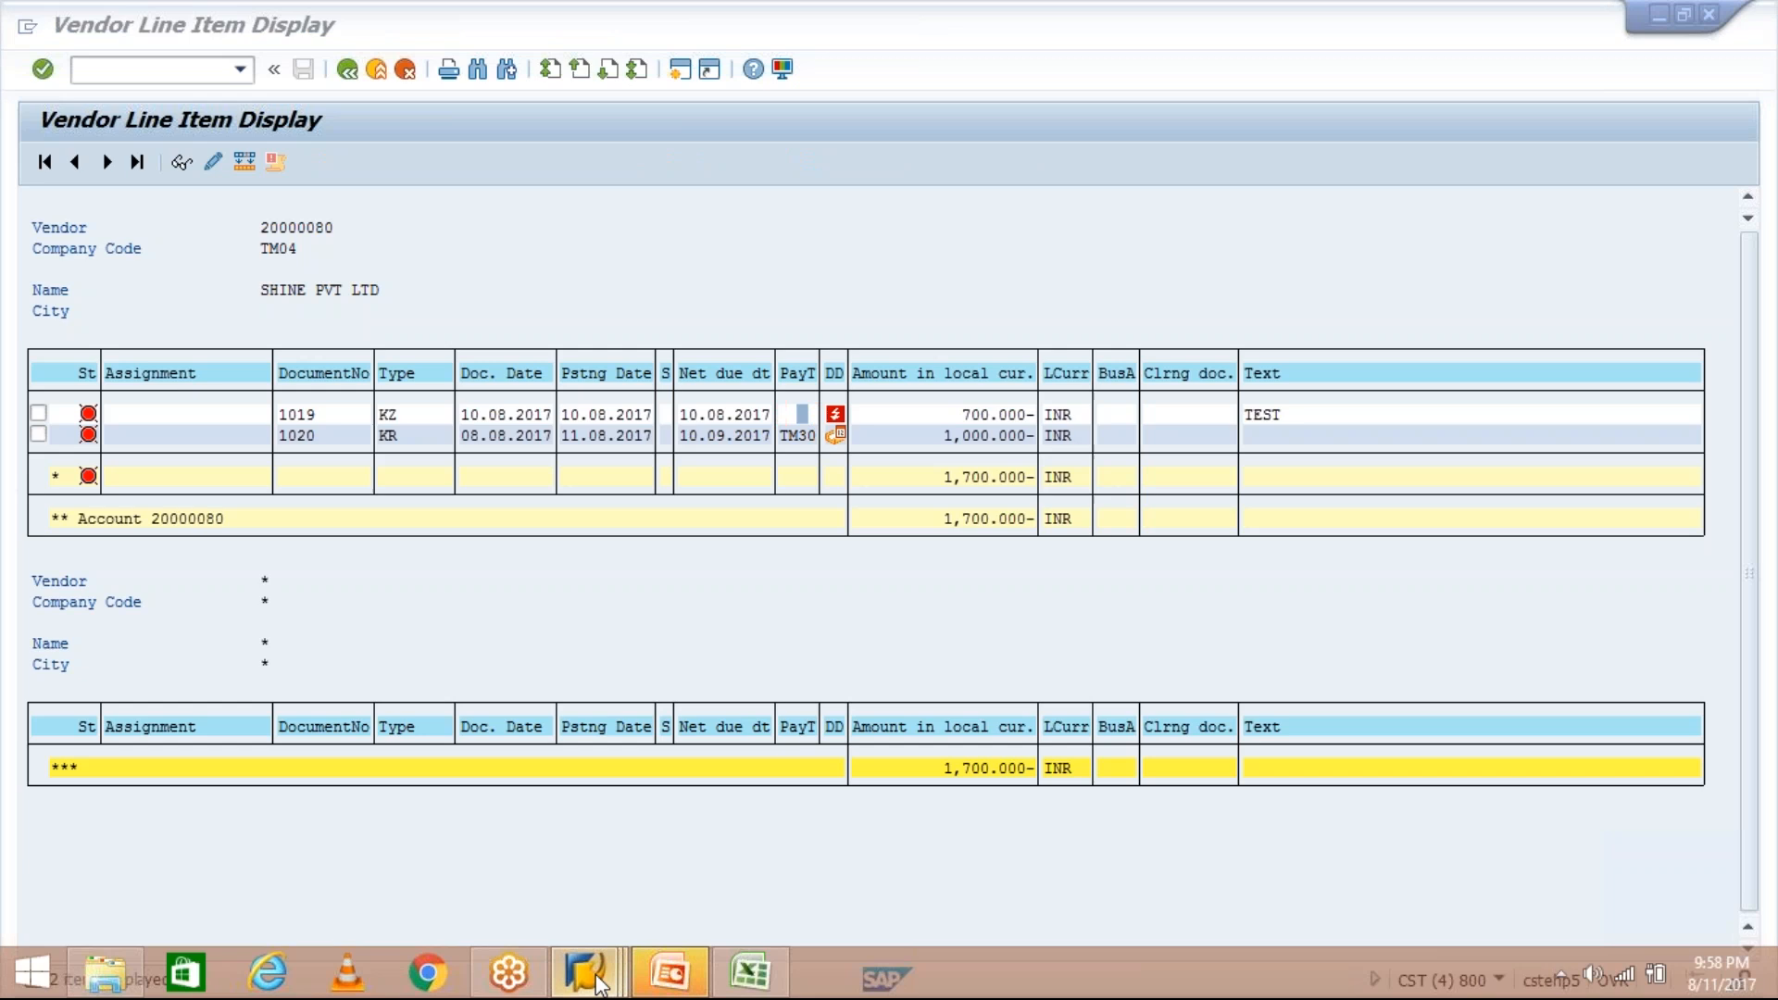
pyautogui.click(481, 874)
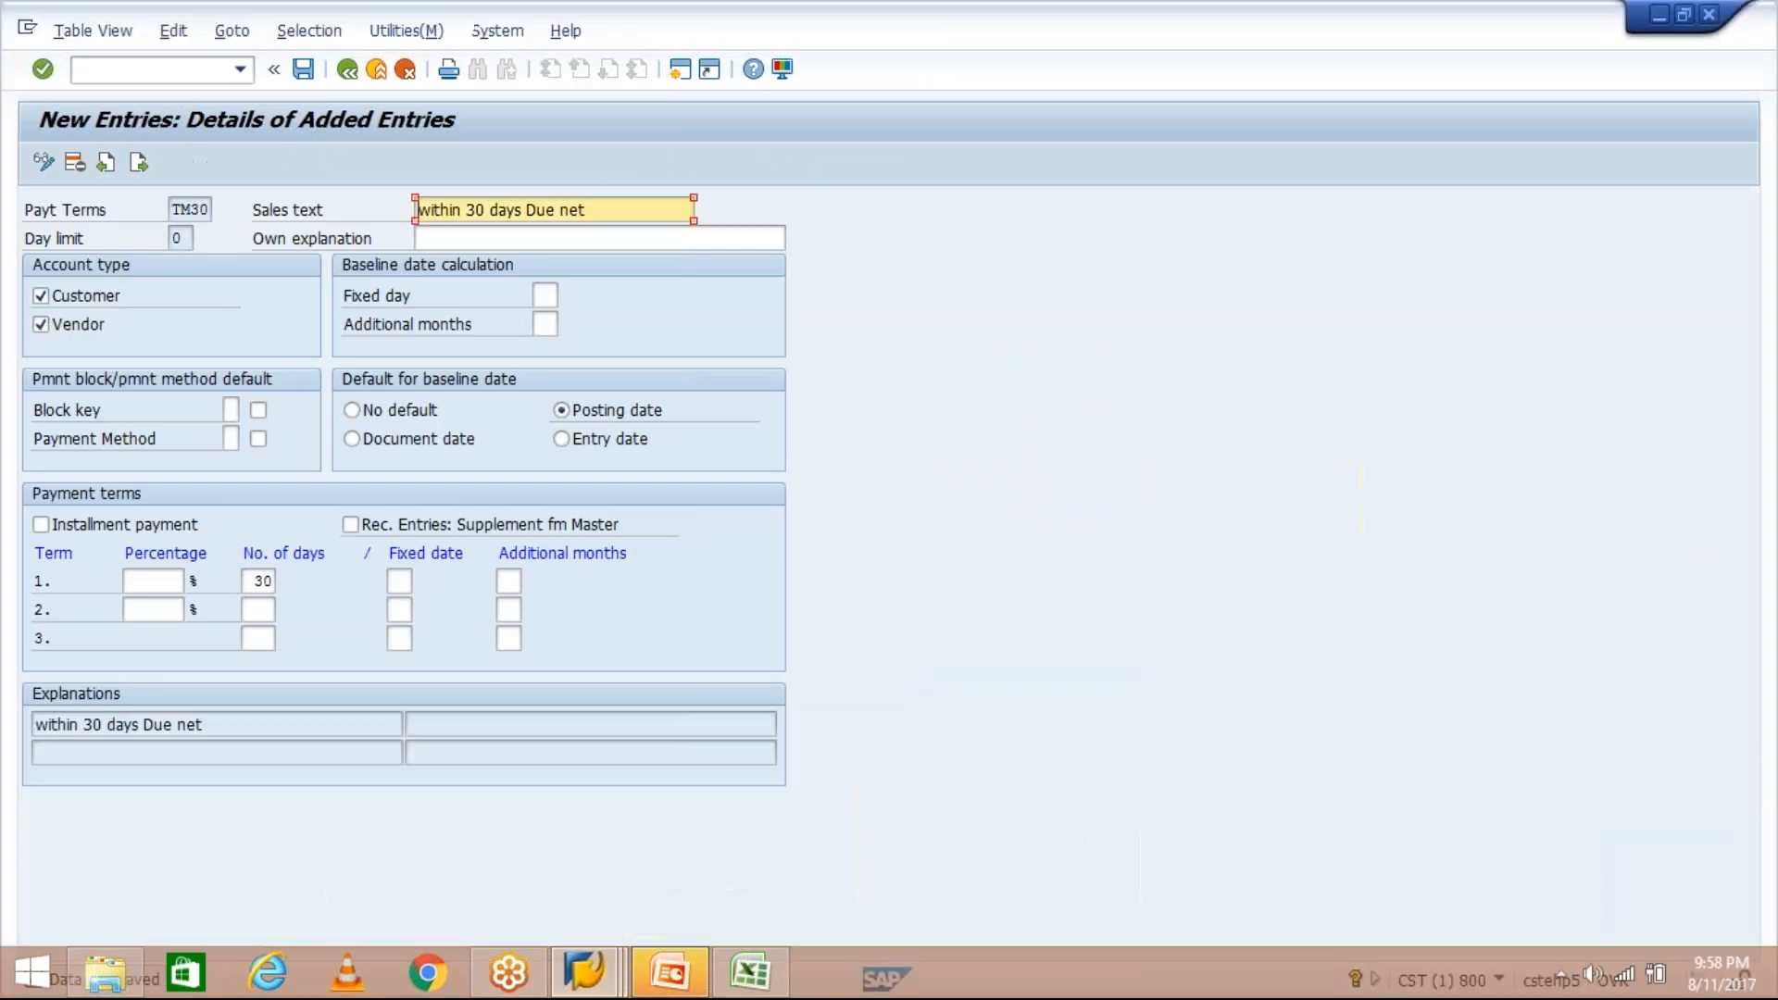
pyautogui.click(257, 580)
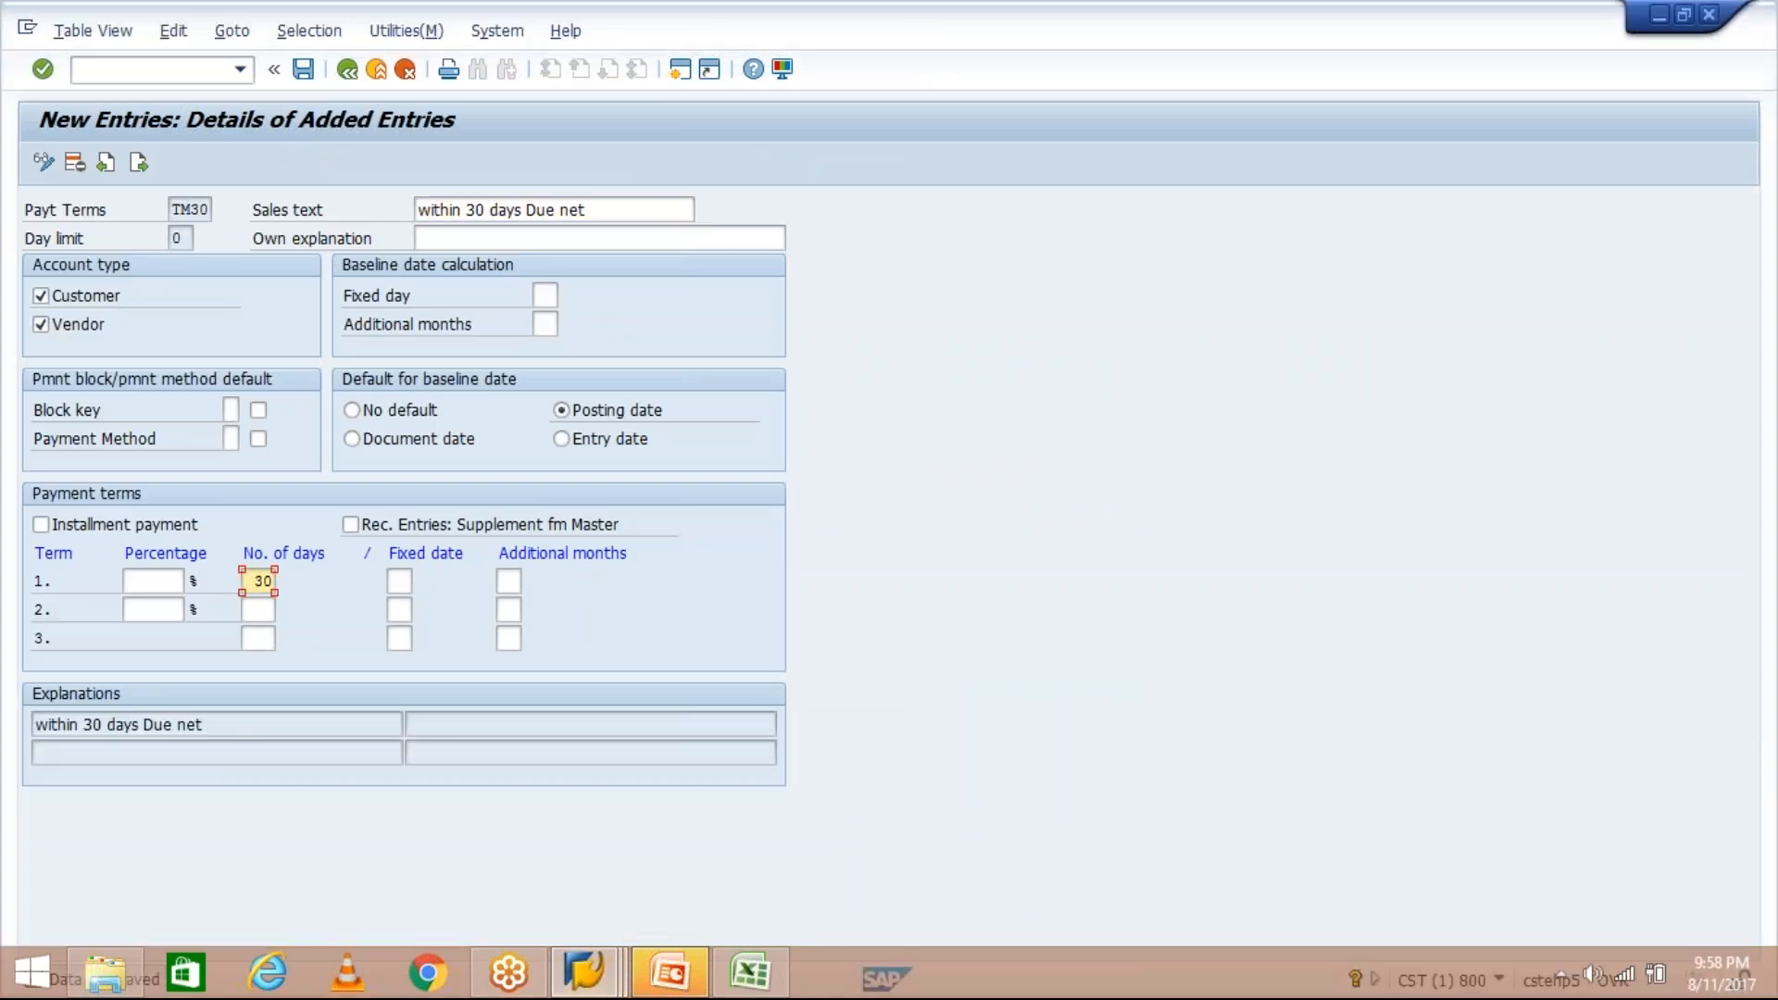
pyautogui.write('6')
pyautogui.press('Return')
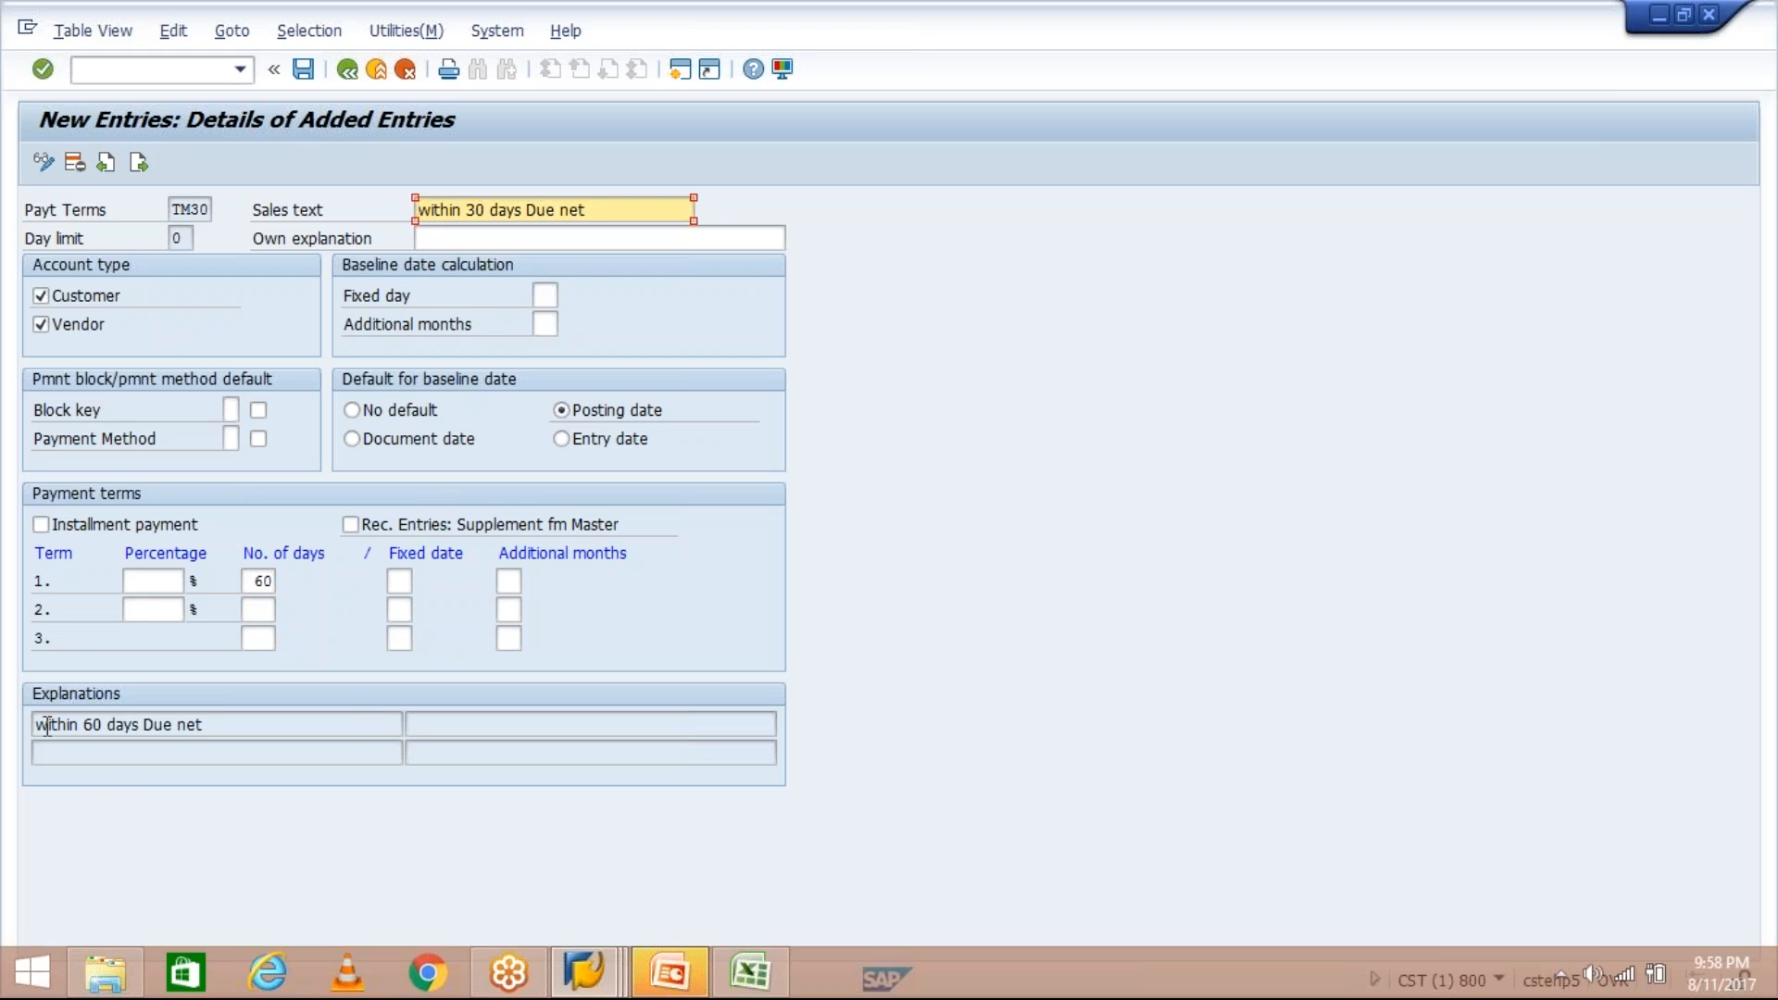
pyautogui.moveTo(211, 723); pyautogui.dragTo(13, 729)
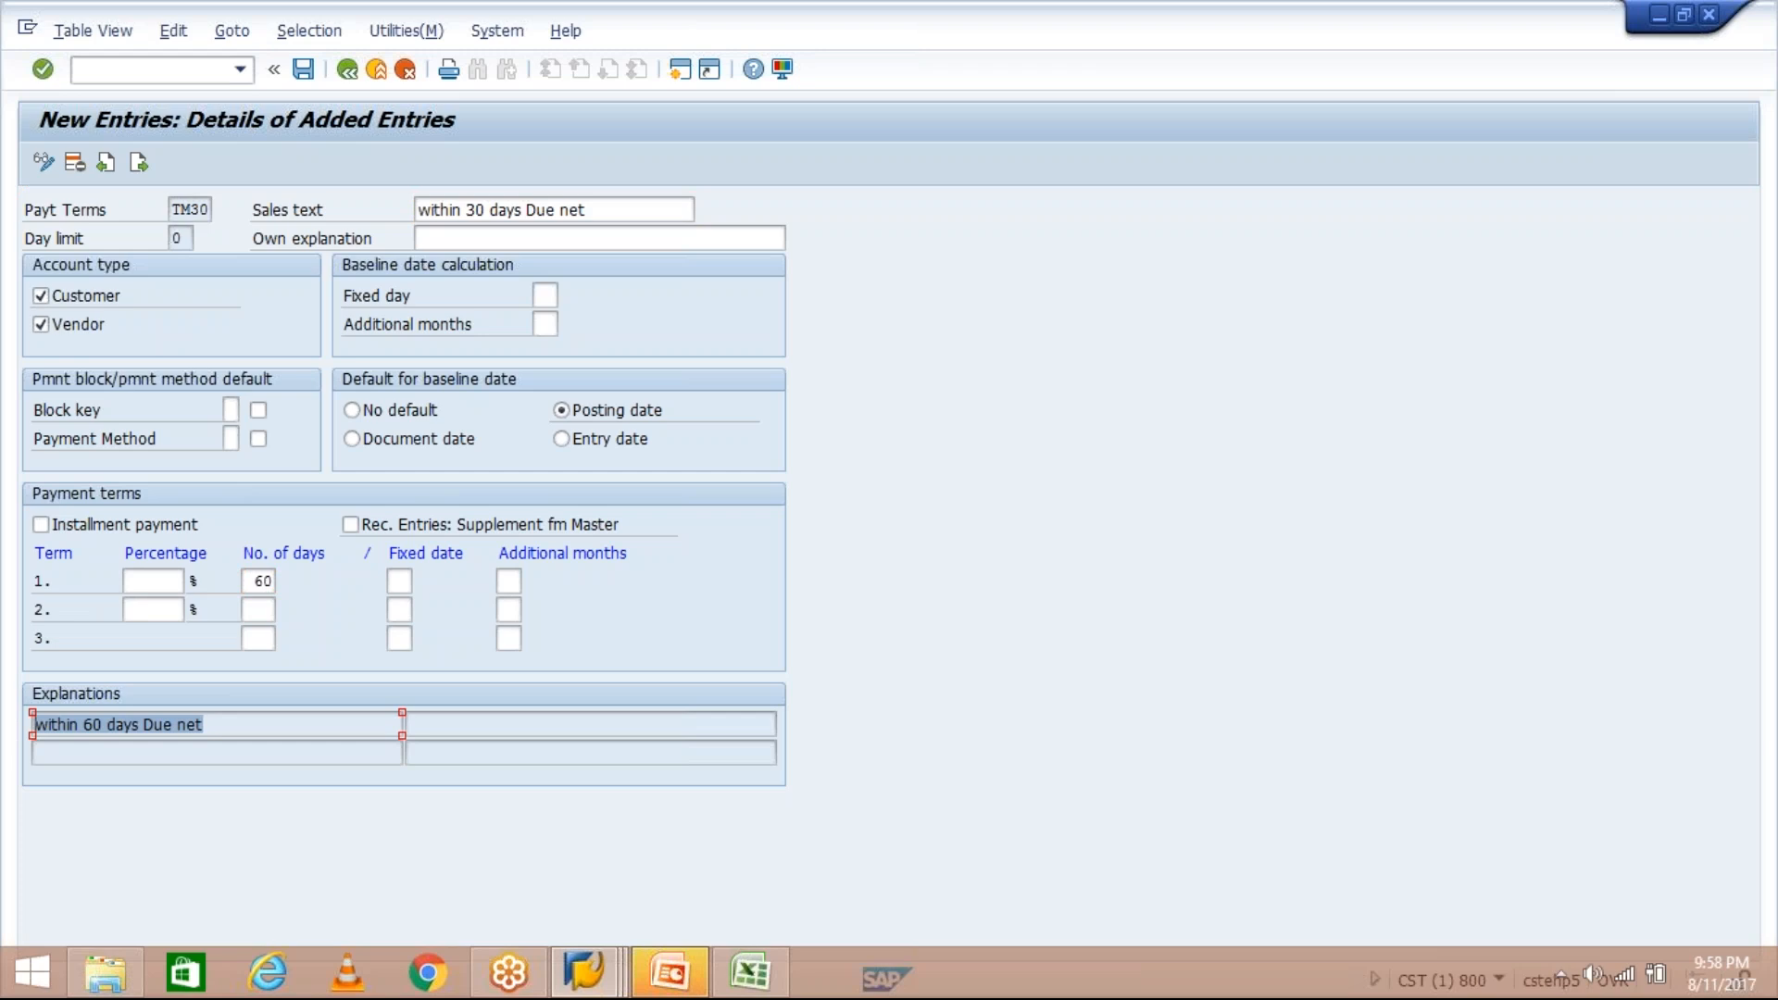
# Set the number of days of TM30's first term back to 30
pyautogui.click(256, 581)
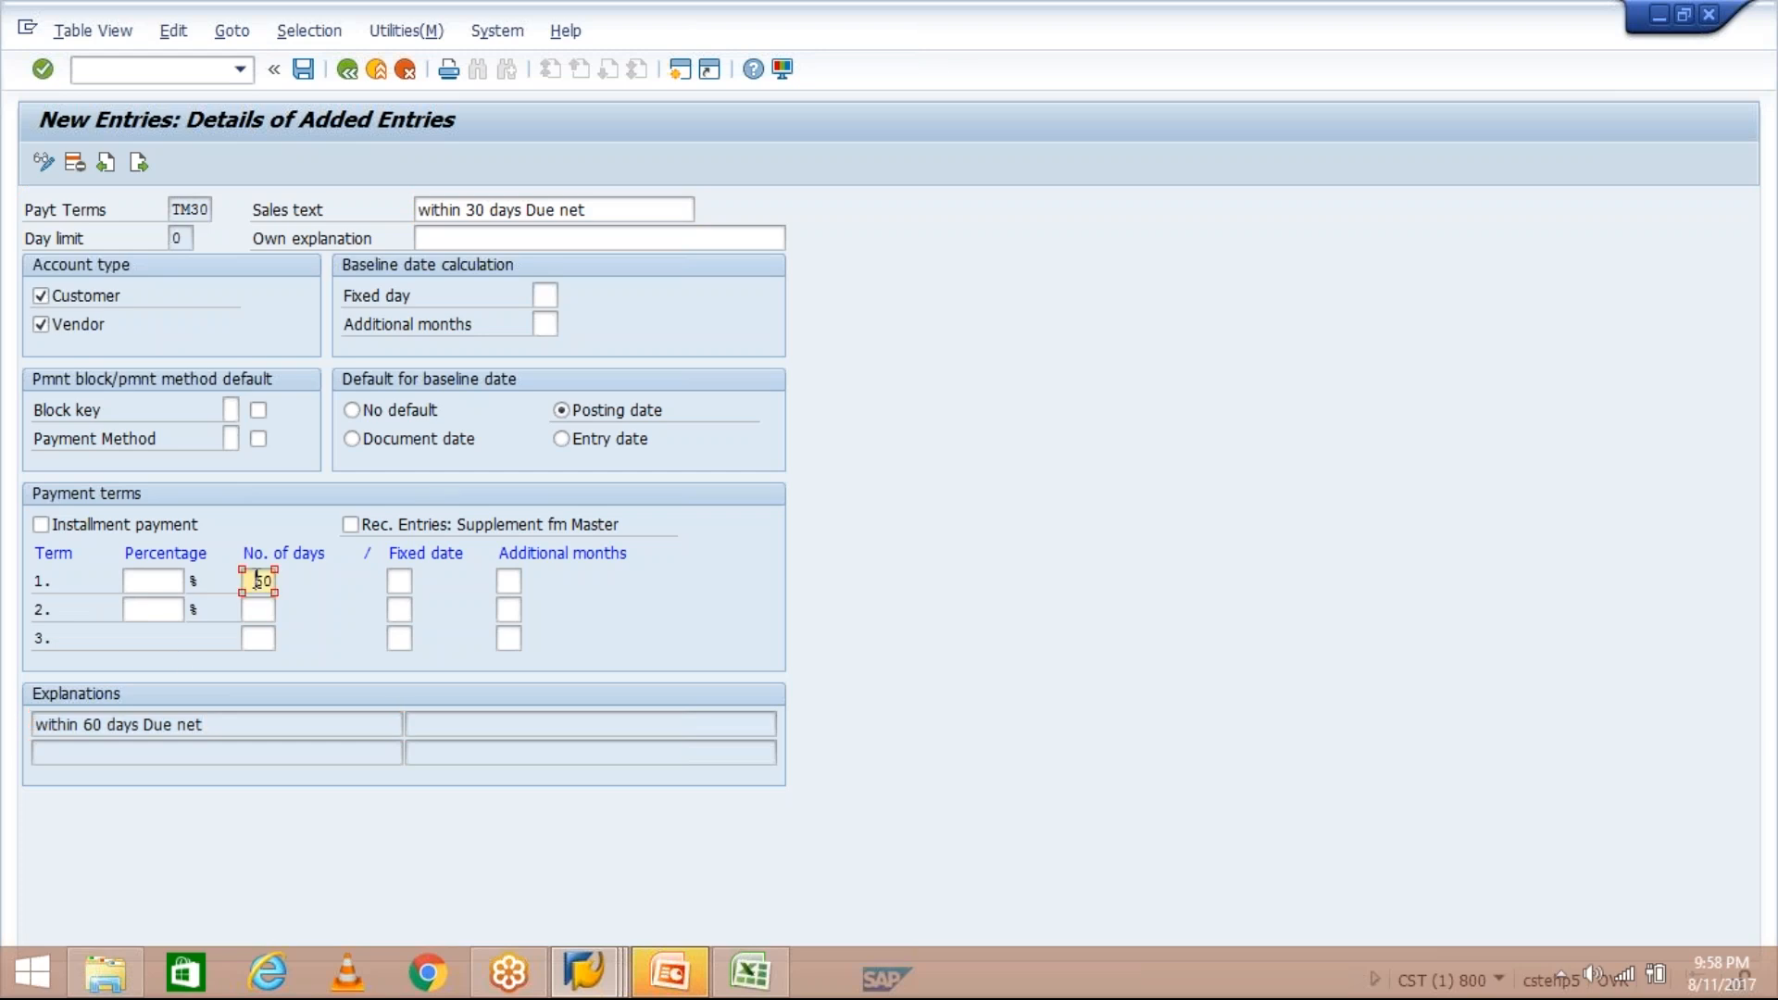
pyautogui.press('Delete')
pyautogui.press('Delete')
pyautogui.write('3')
pyautogui.press('Return')
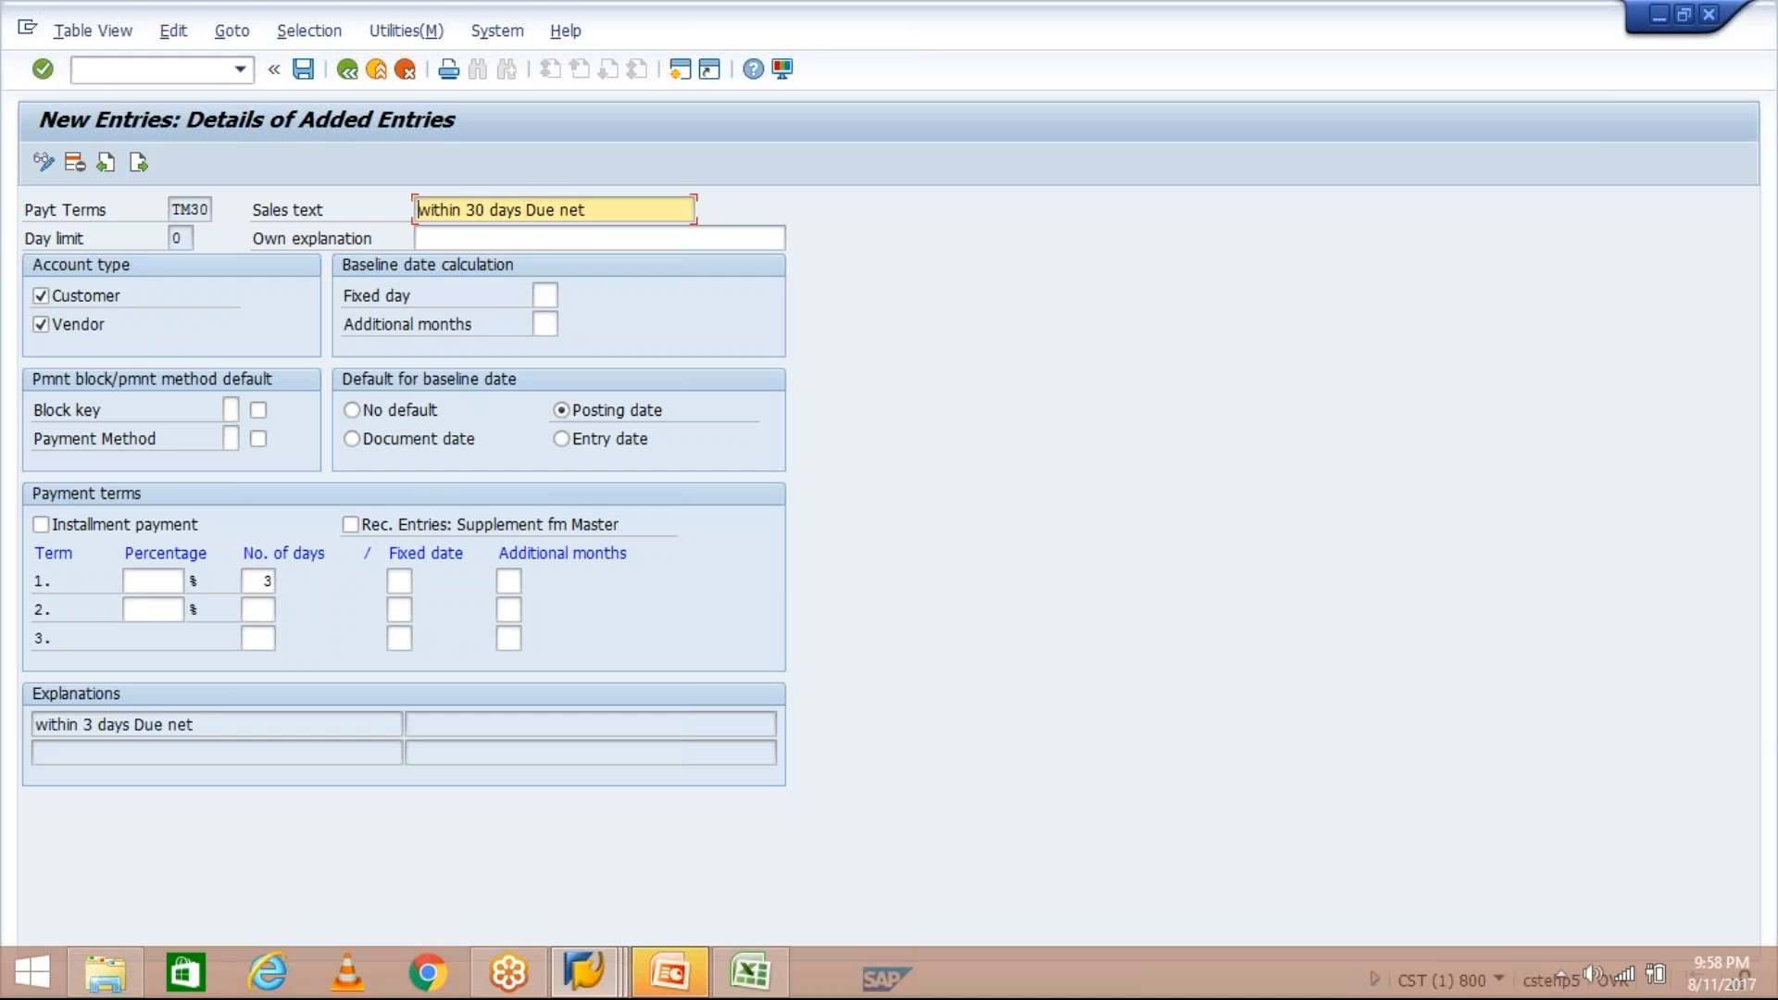
pyautogui.click(266, 580)
pyautogui.write('0')
pyautogui.press('Return')
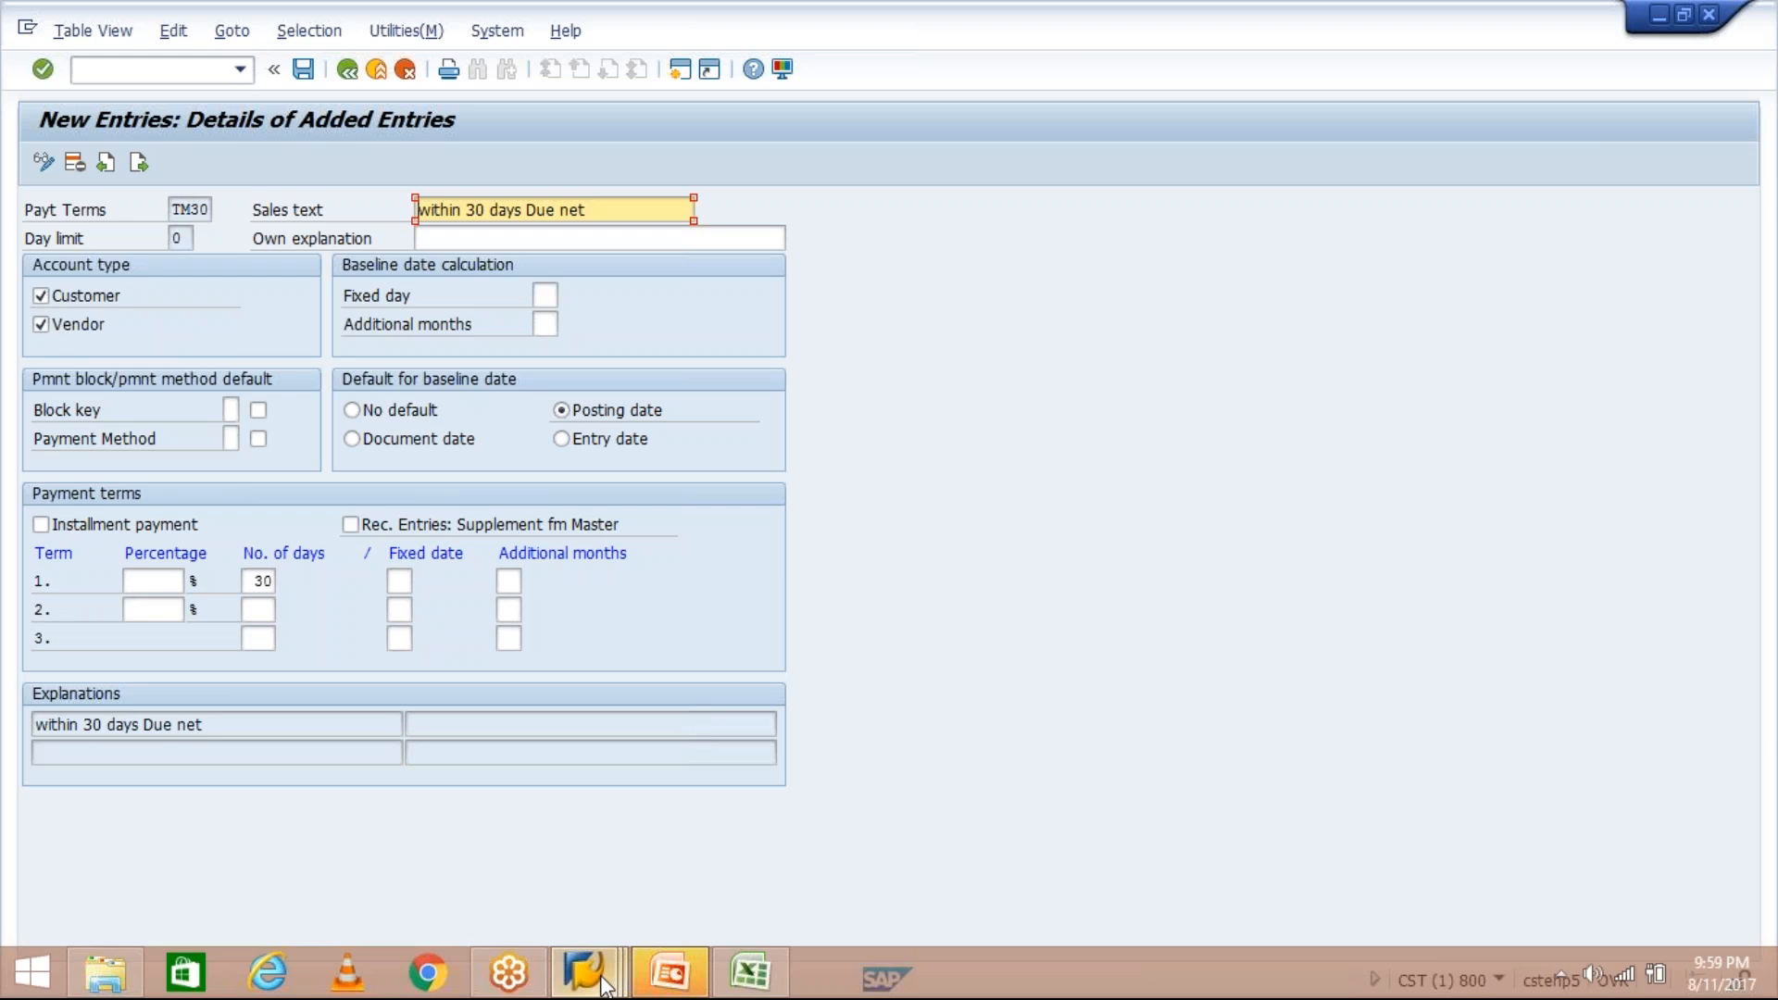
# Check the net due date of the TM30 item in the vendor line item display, and return to the vendor invoice entry
pyautogui.moveTo(604, 984)
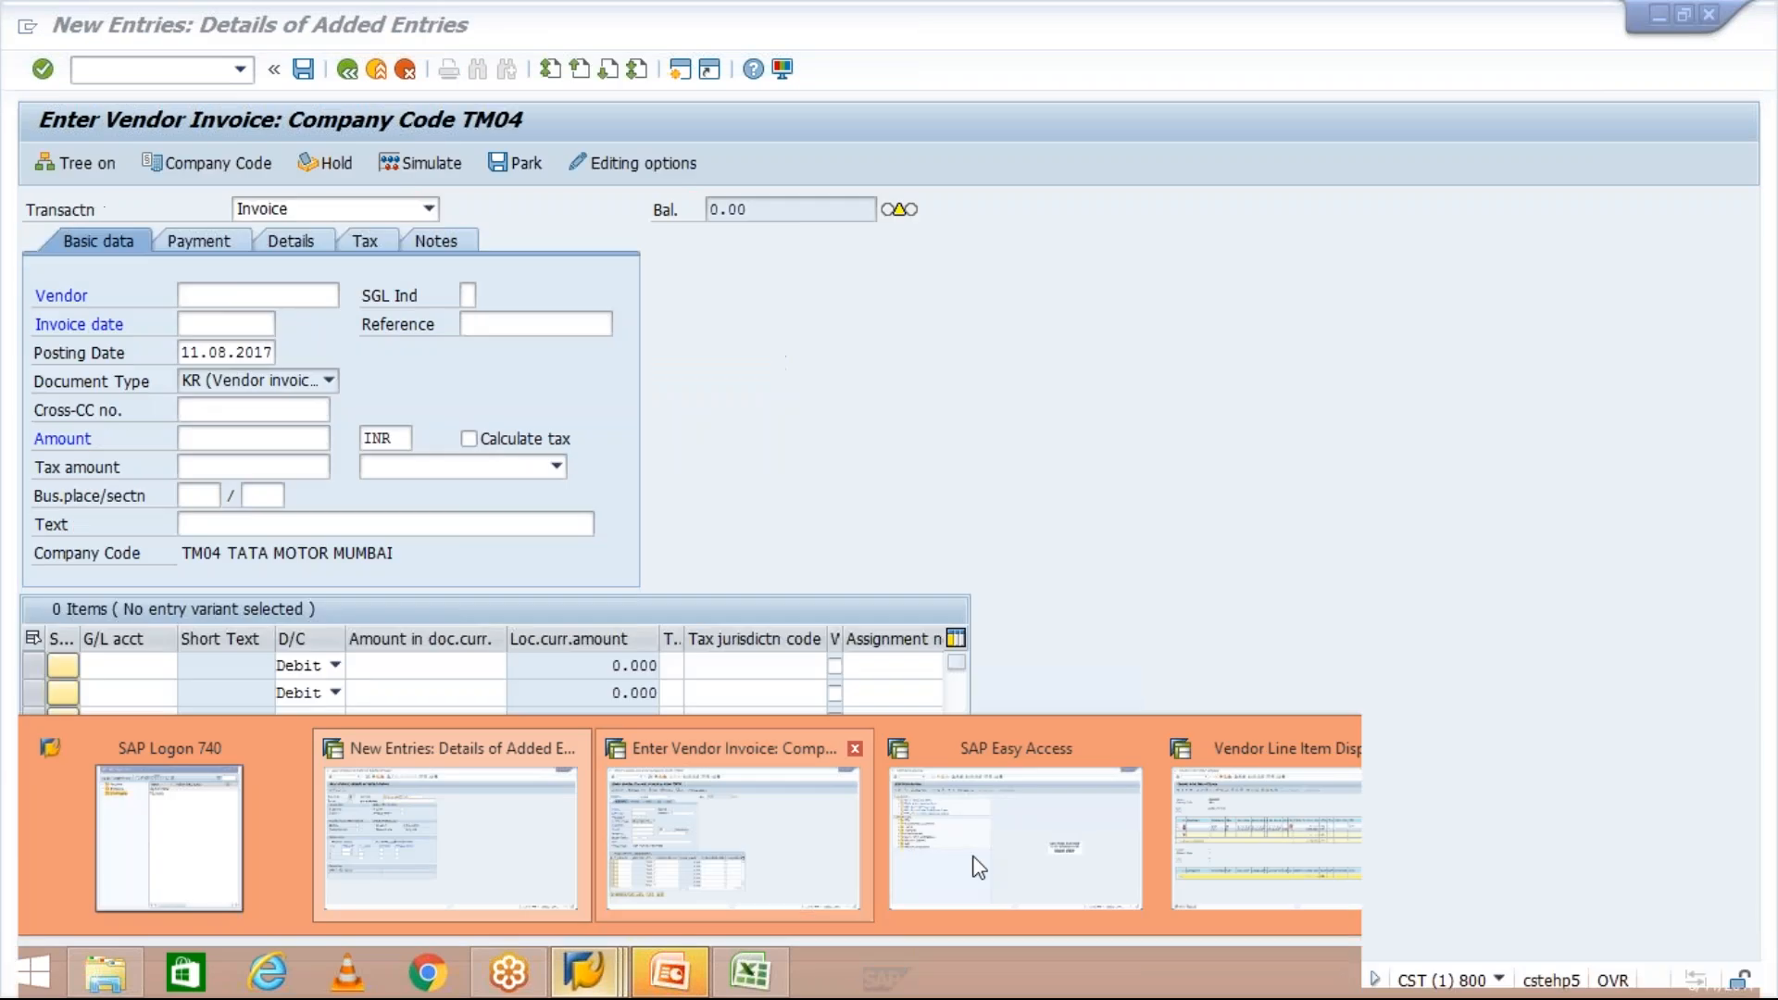
pyautogui.click(1241, 815)
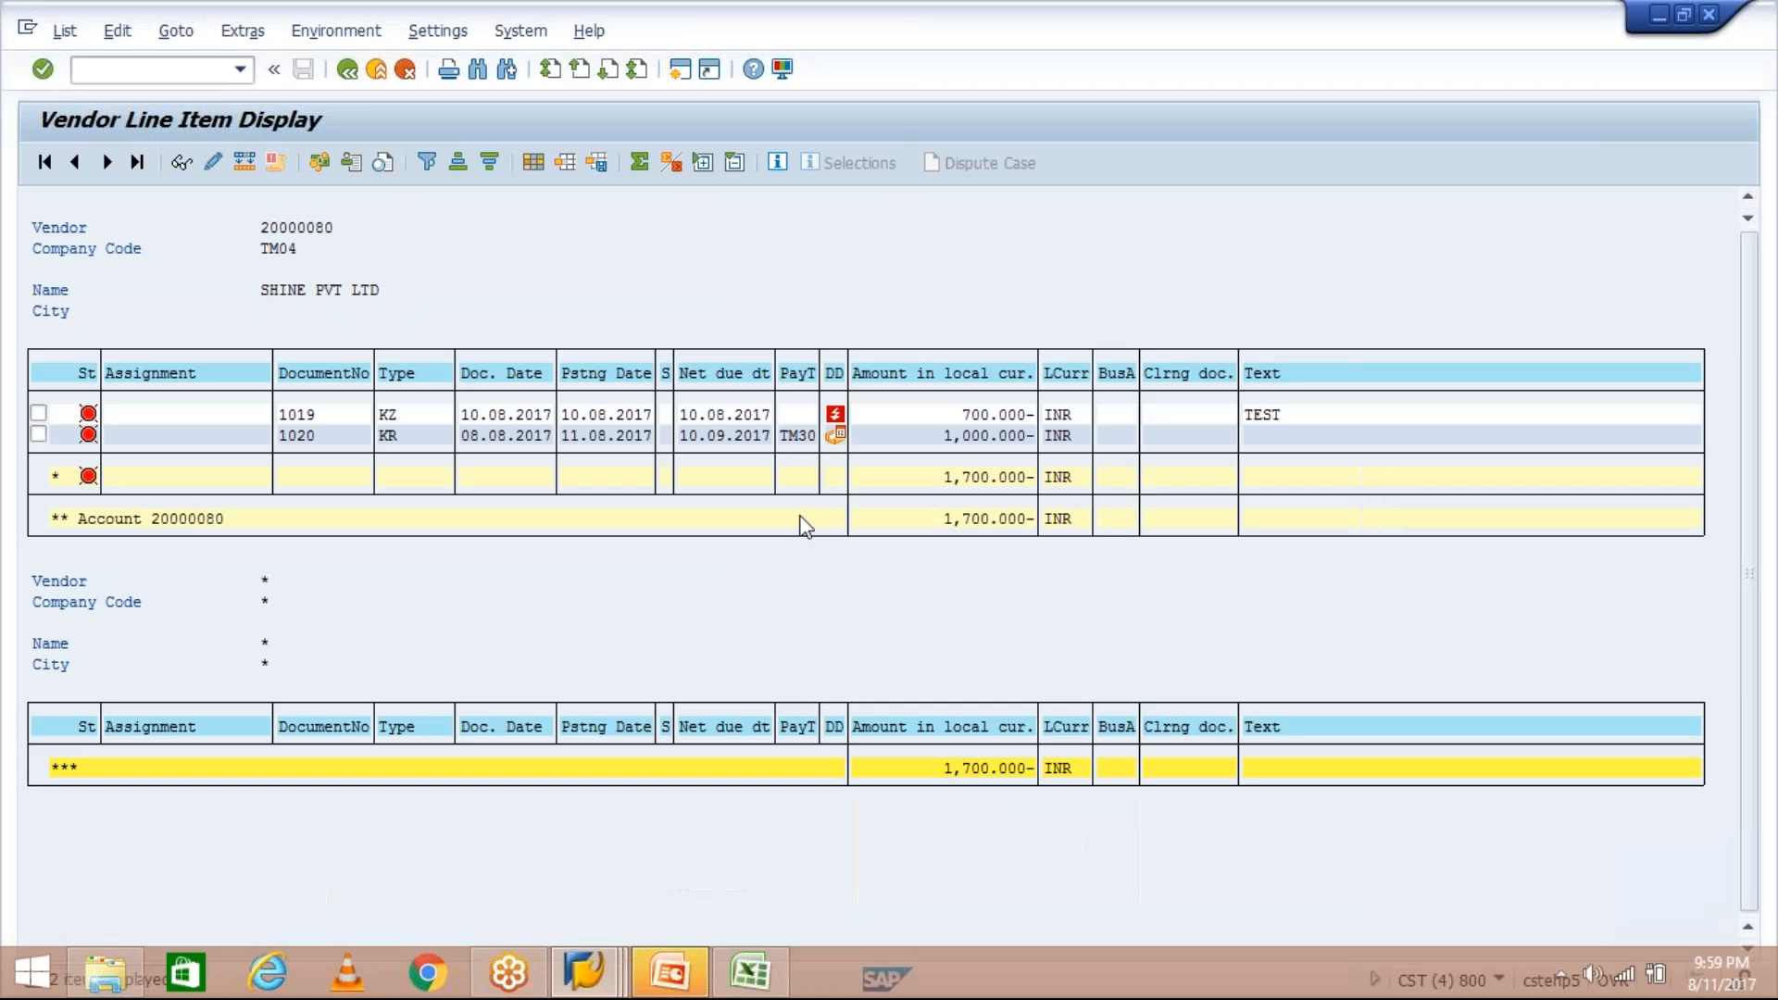
pyautogui.click(799, 436)
pyautogui.click(686, 437)
pyautogui.moveTo(832, 443)
pyautogui.moveTo(586, 978)
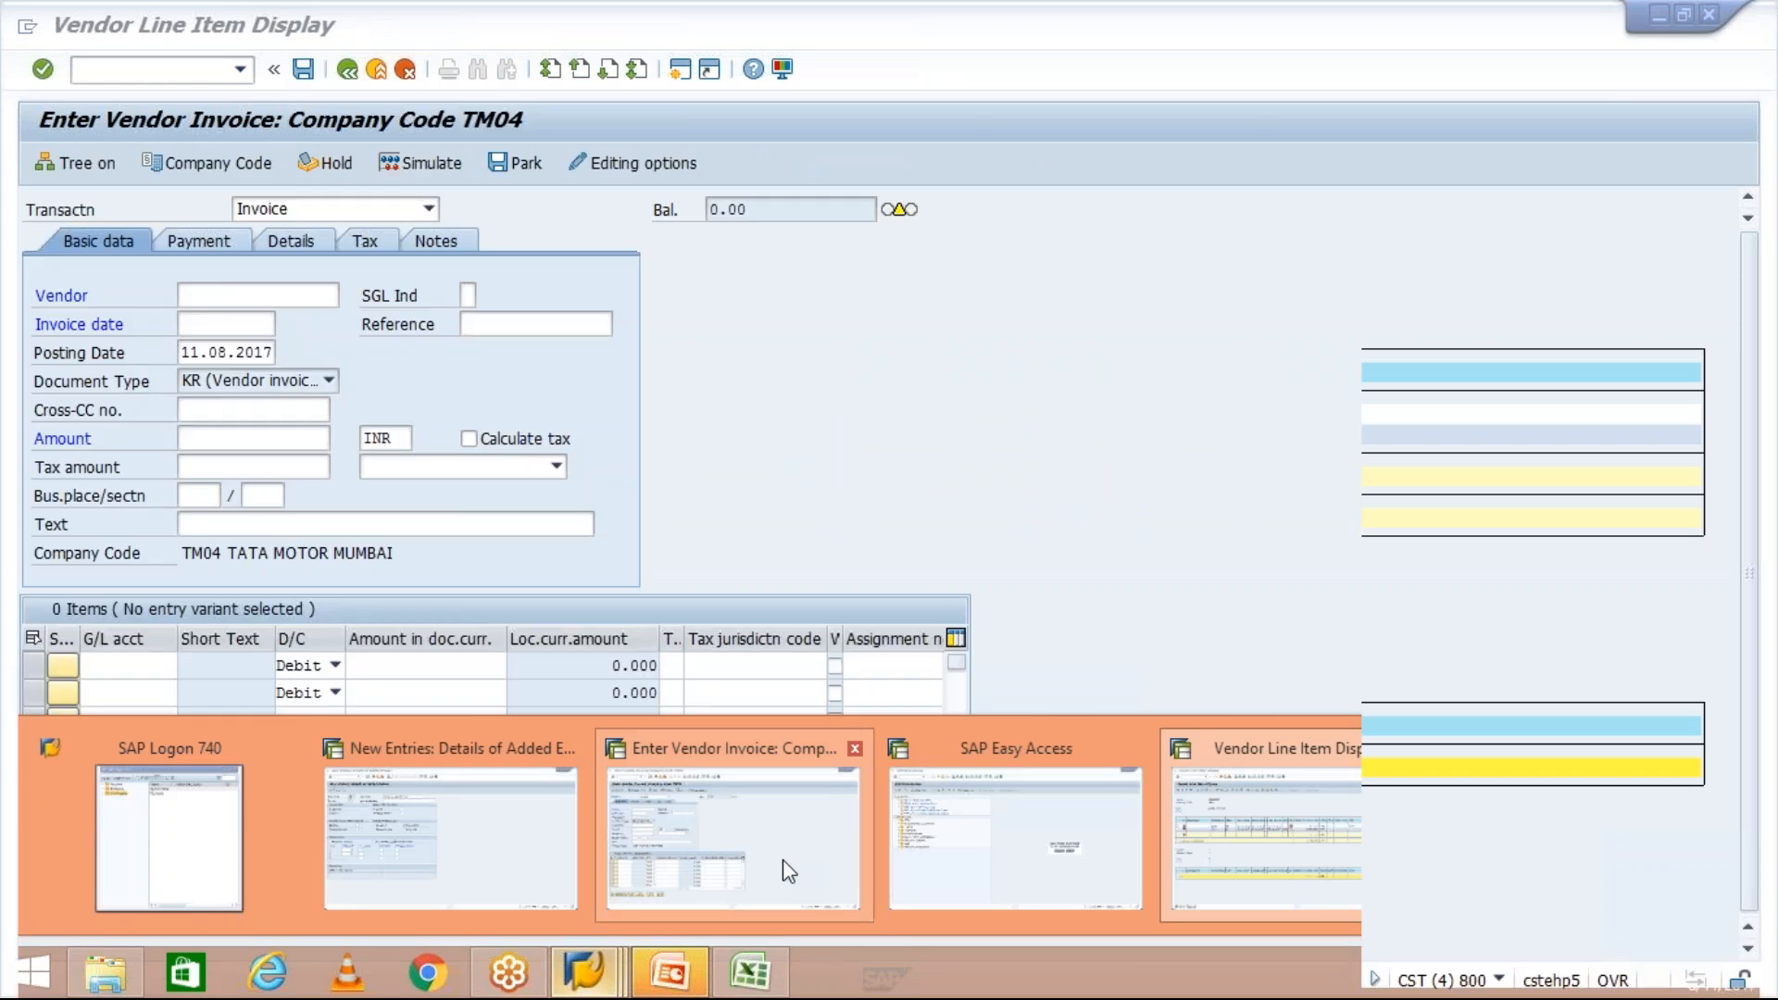
pyautogui.click(779, 860)
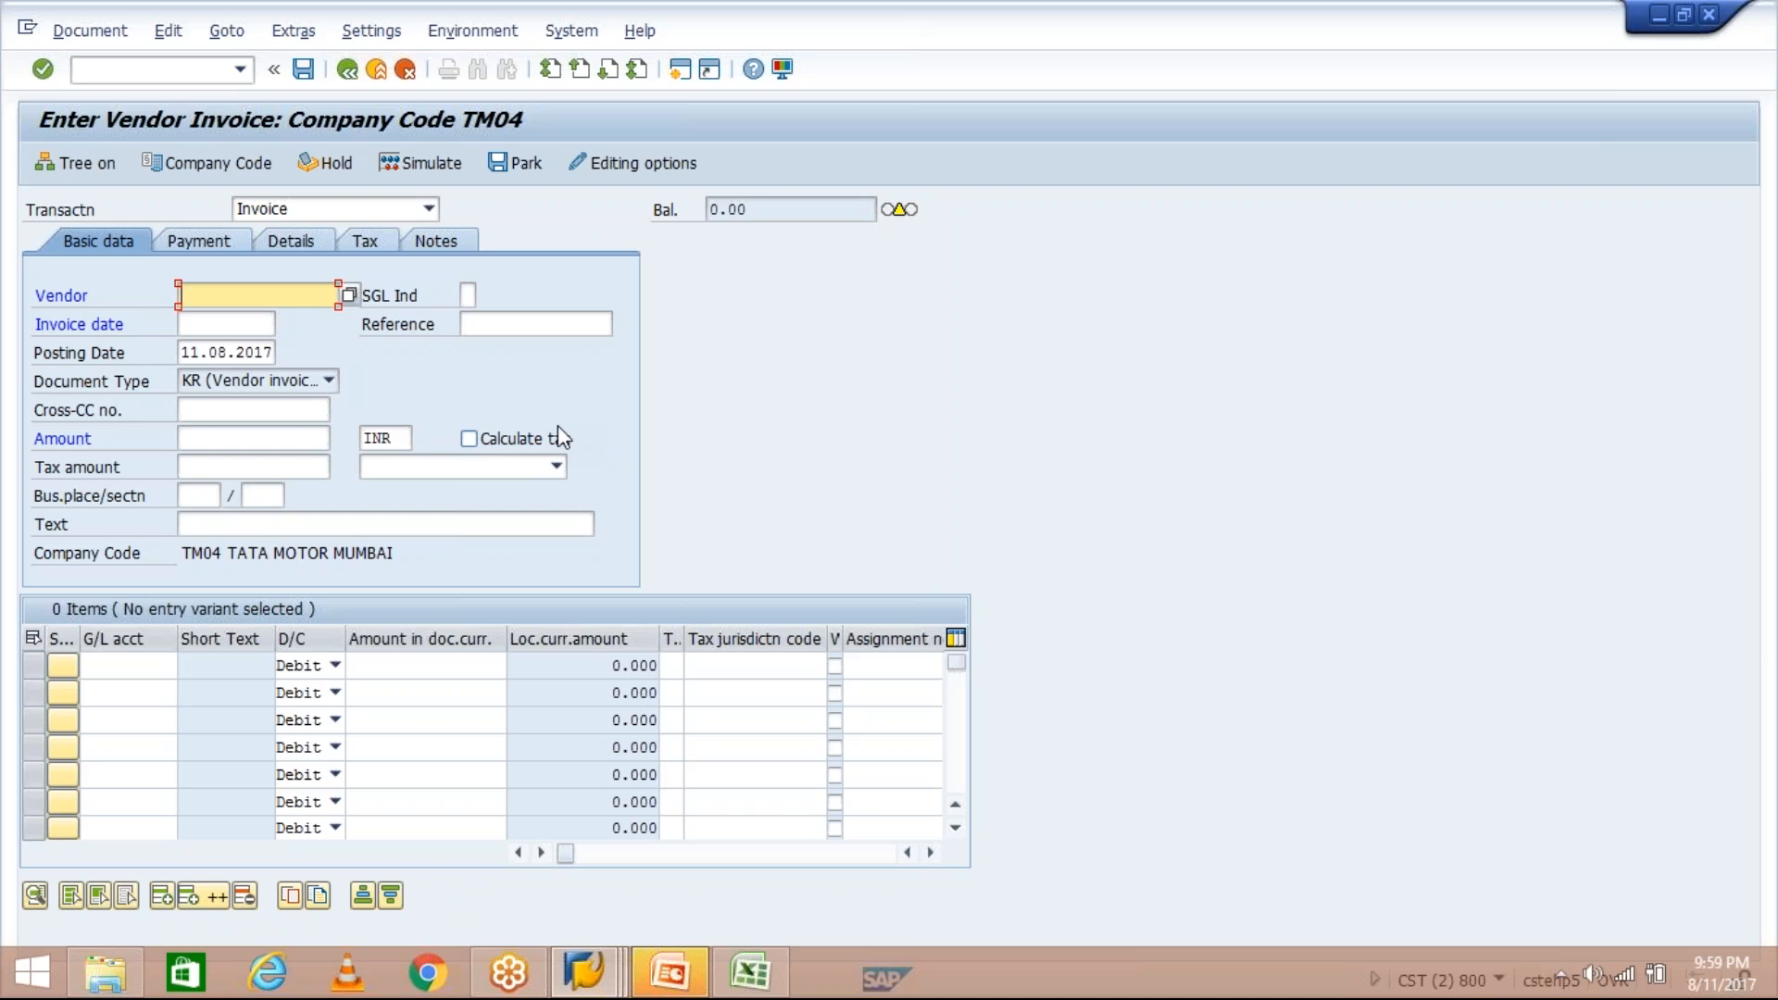
# Enter SHINE PVT LTD's vendor number and the invoice date 08.08.2017 in the vendor invoice
pyautogui.click(204, 245)
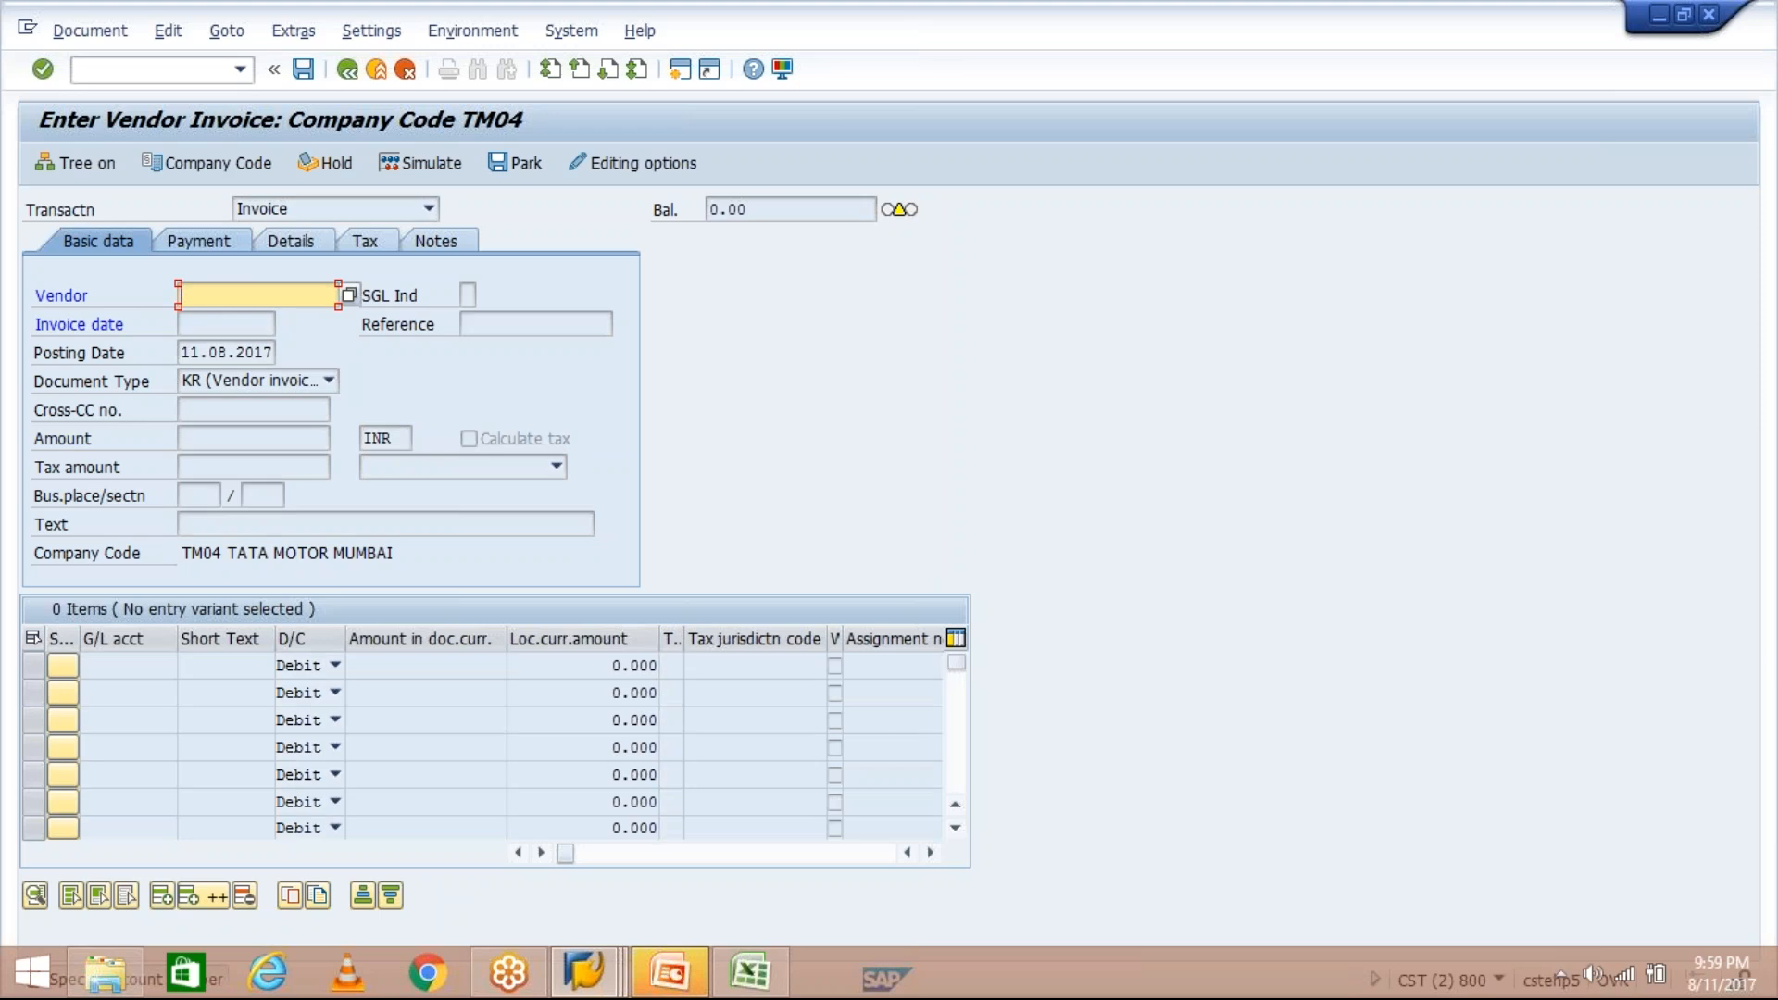
pyautogui.write('2')
pyautogui.press('Return')
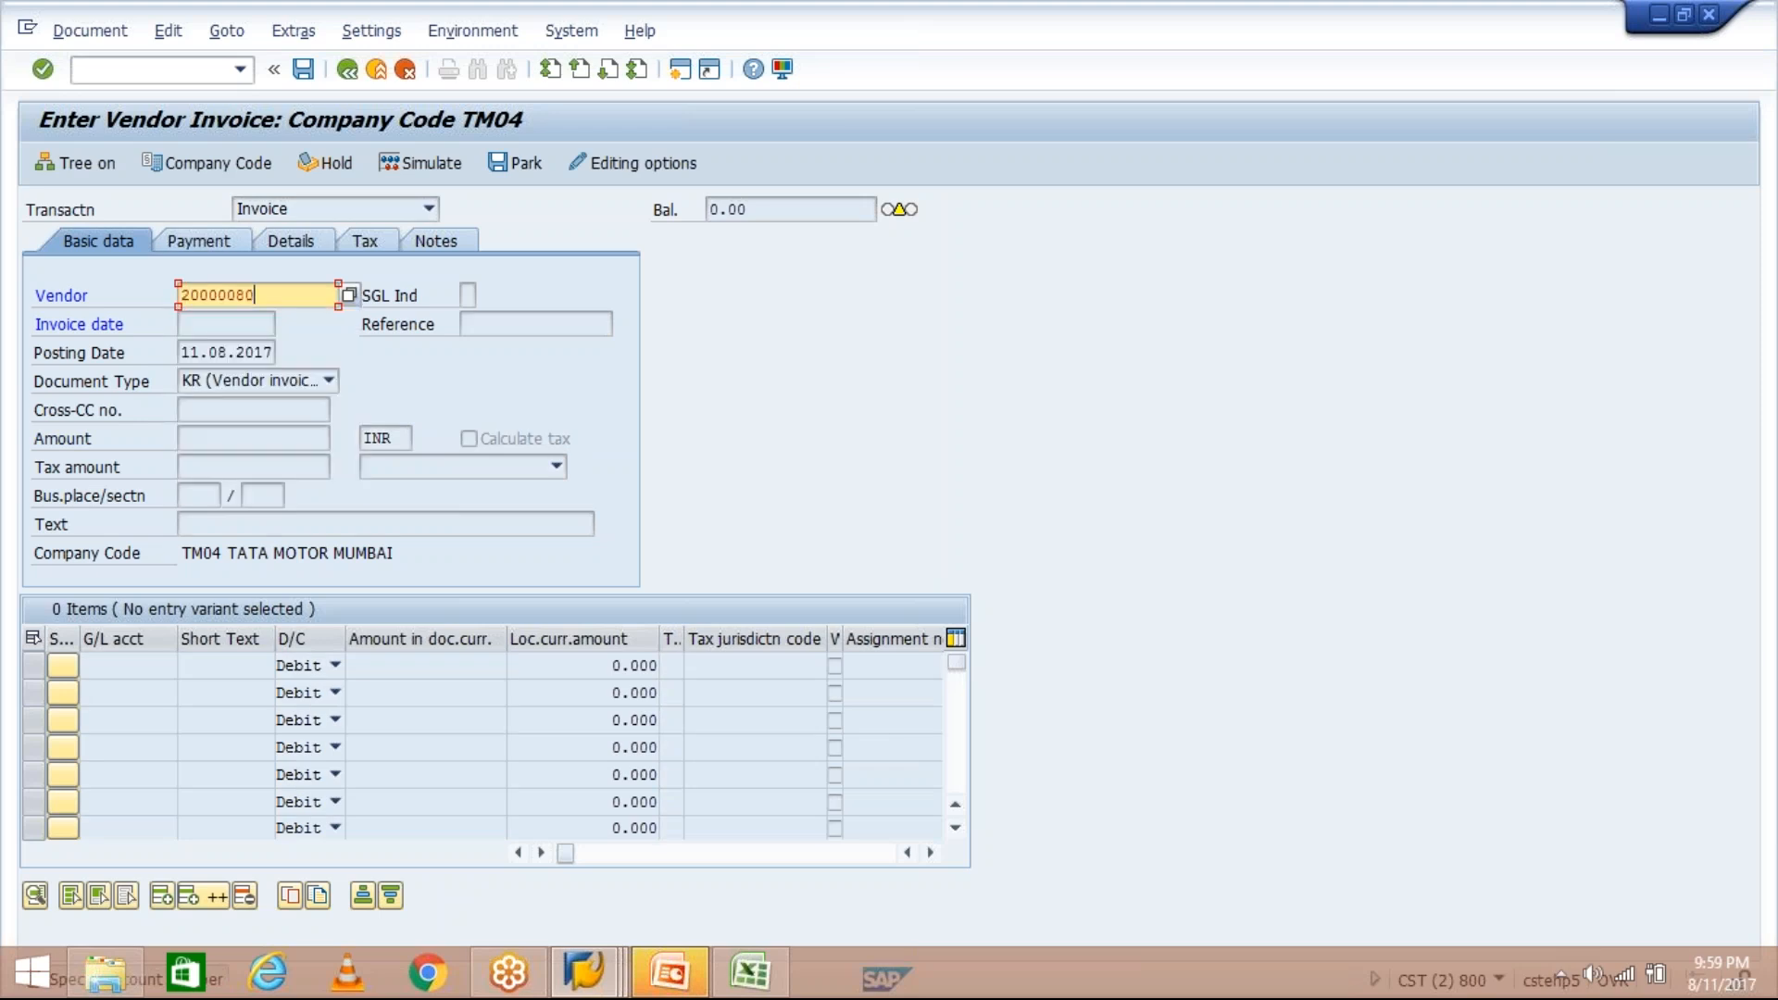
pyautogui.press('Return')
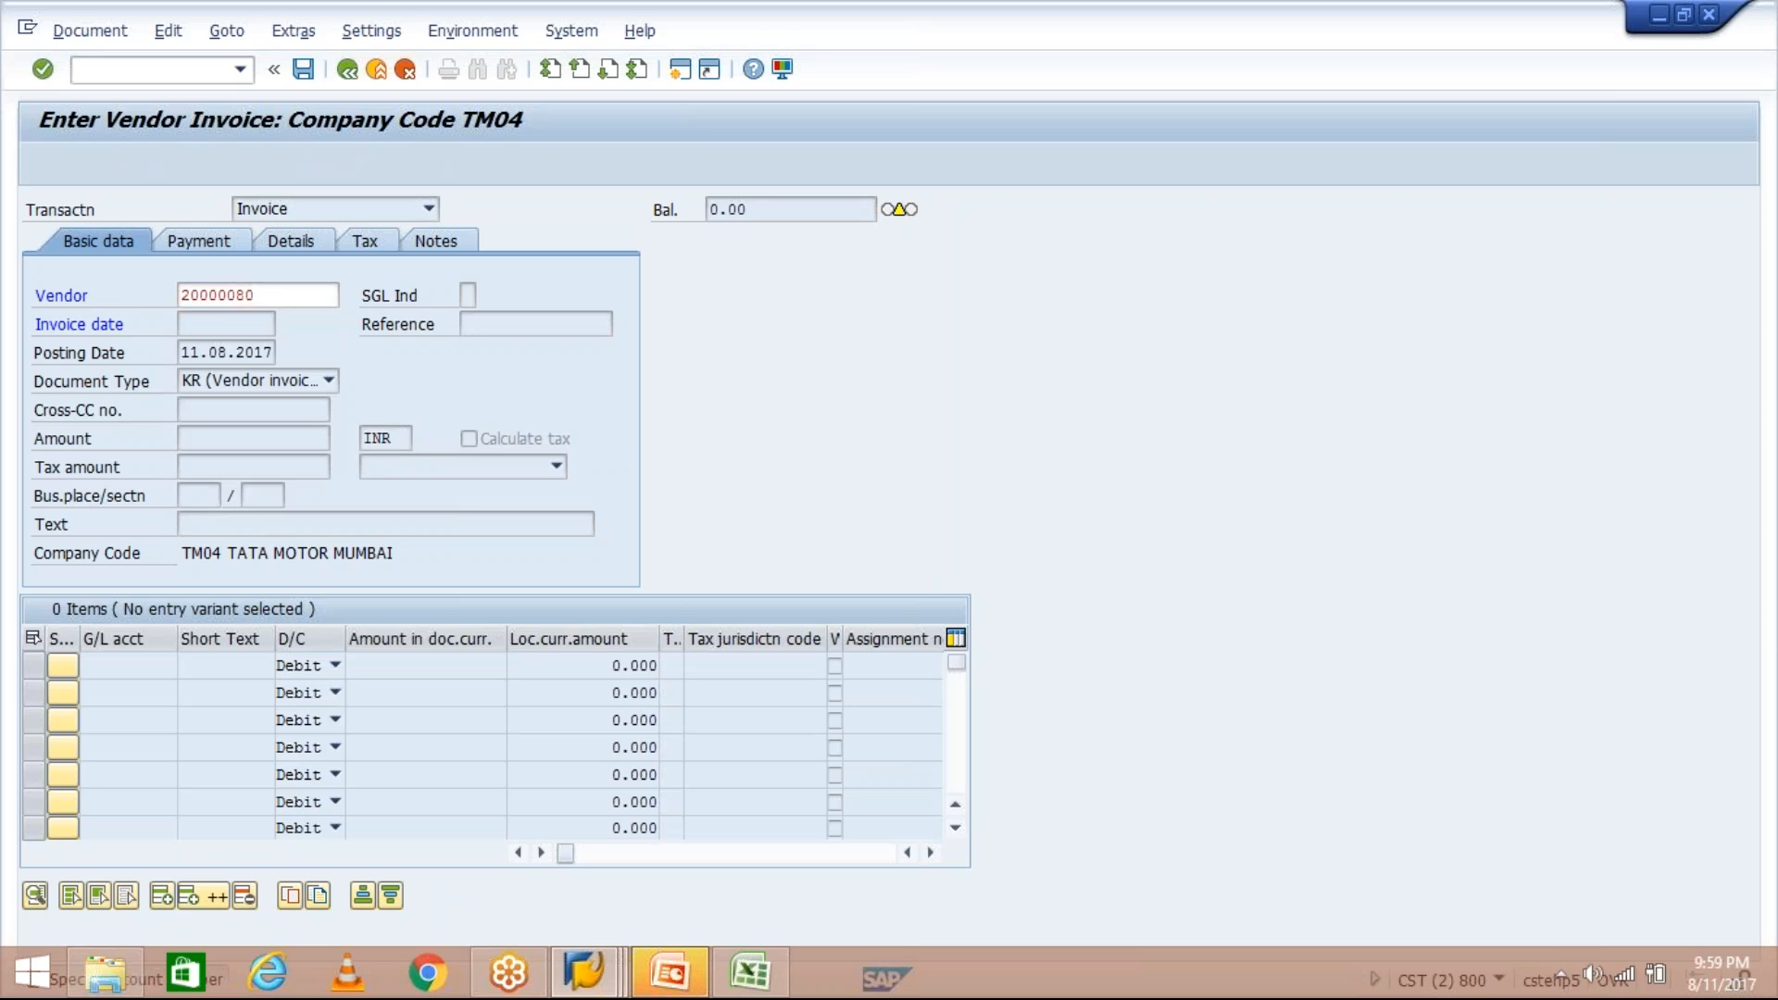
pyautogui.click(227, 324)
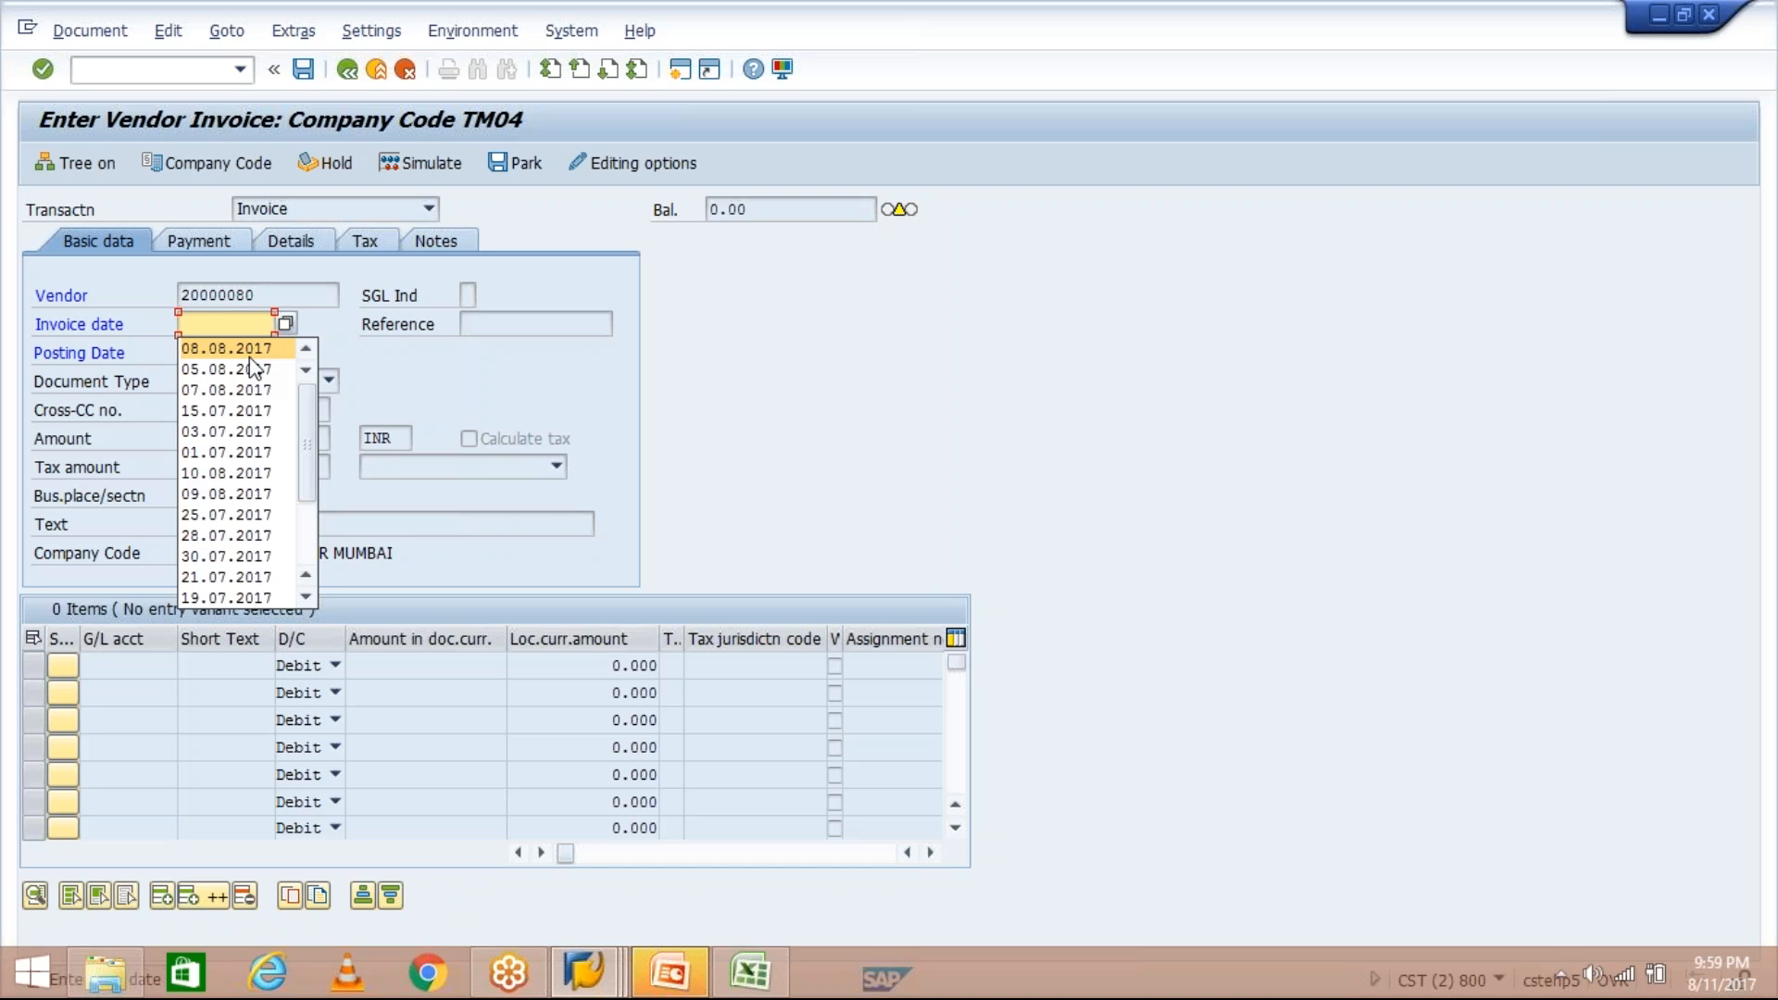
pyautogui.press('Return')
pyautogui.press('Return')
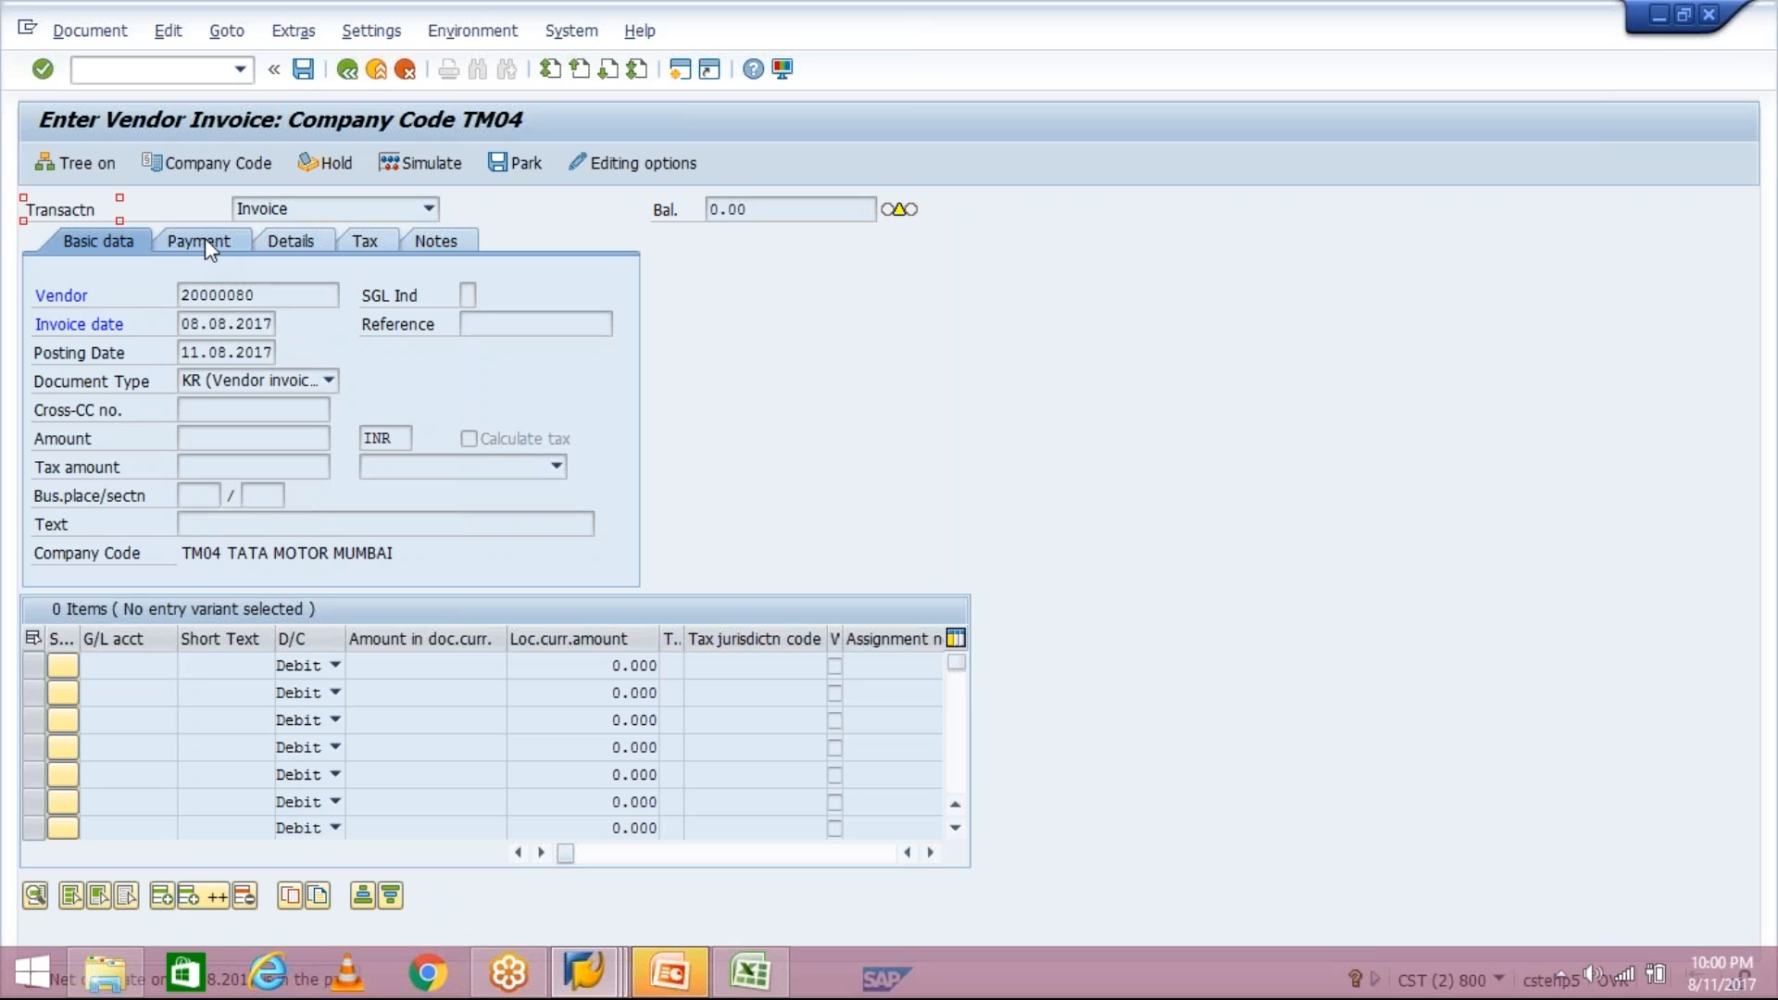
# Check the baseline date, due date and payment terms proposed in the vendor invoice's payment data
pyautogui.click(204, 239)
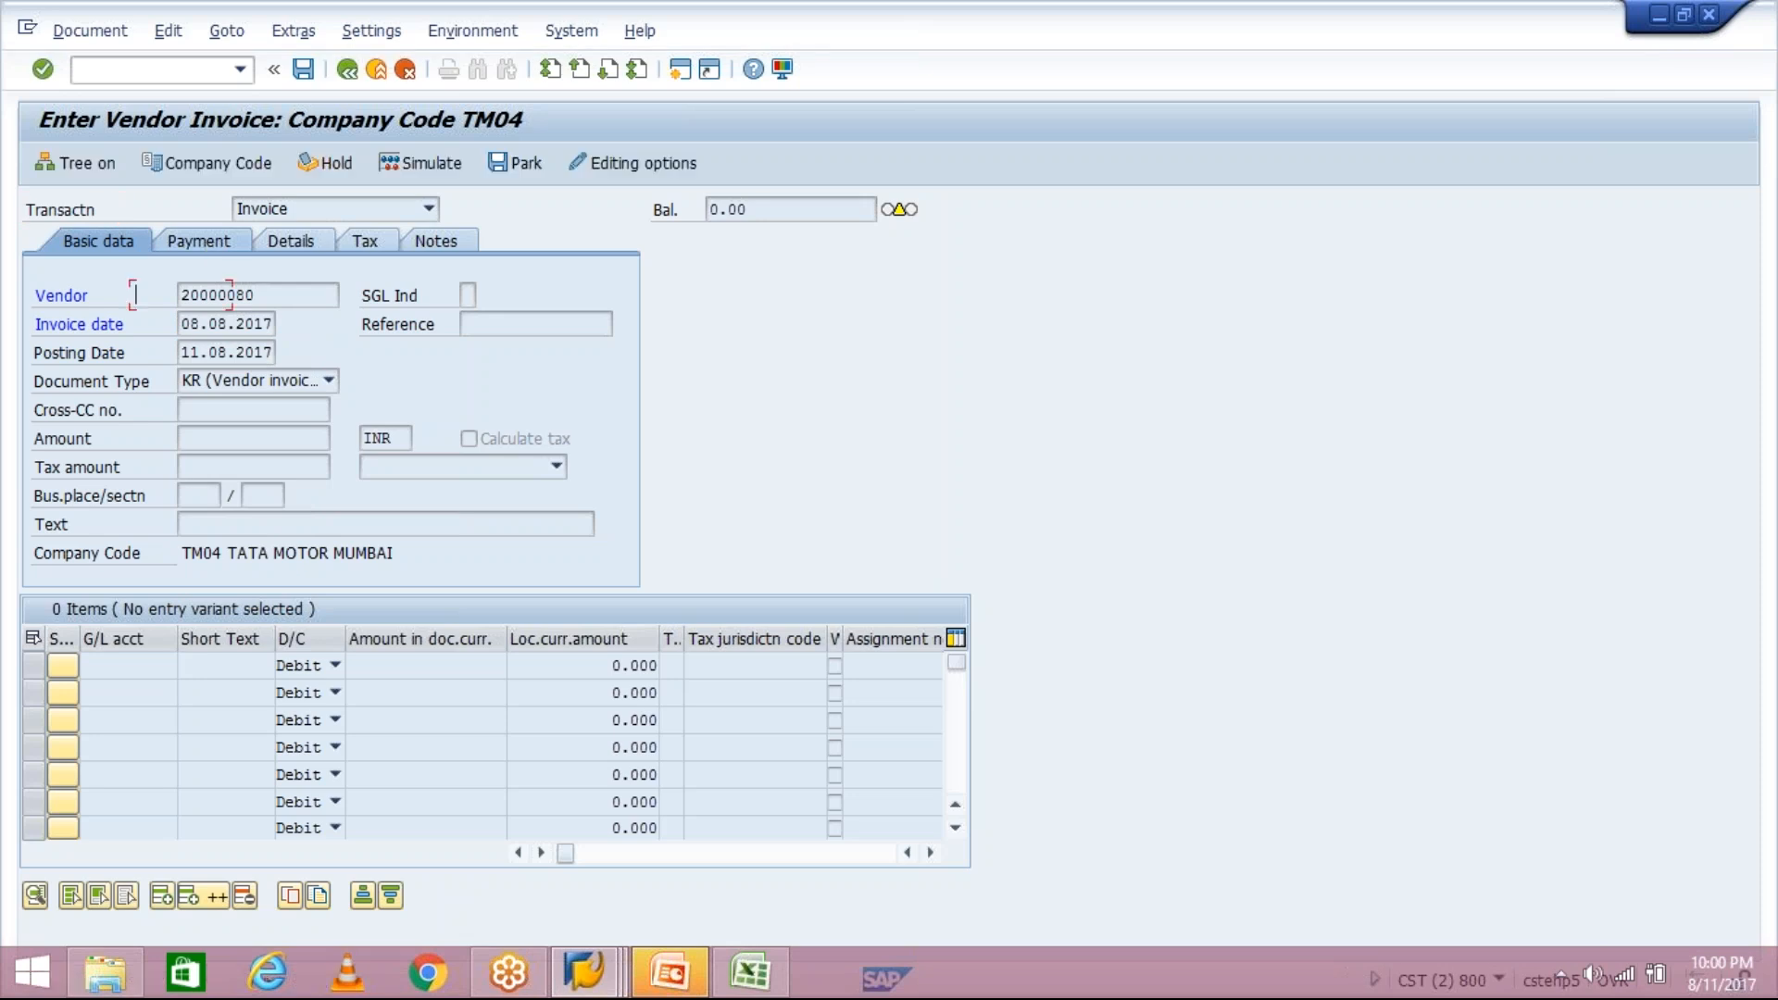
pyautogui.click(445, 296)
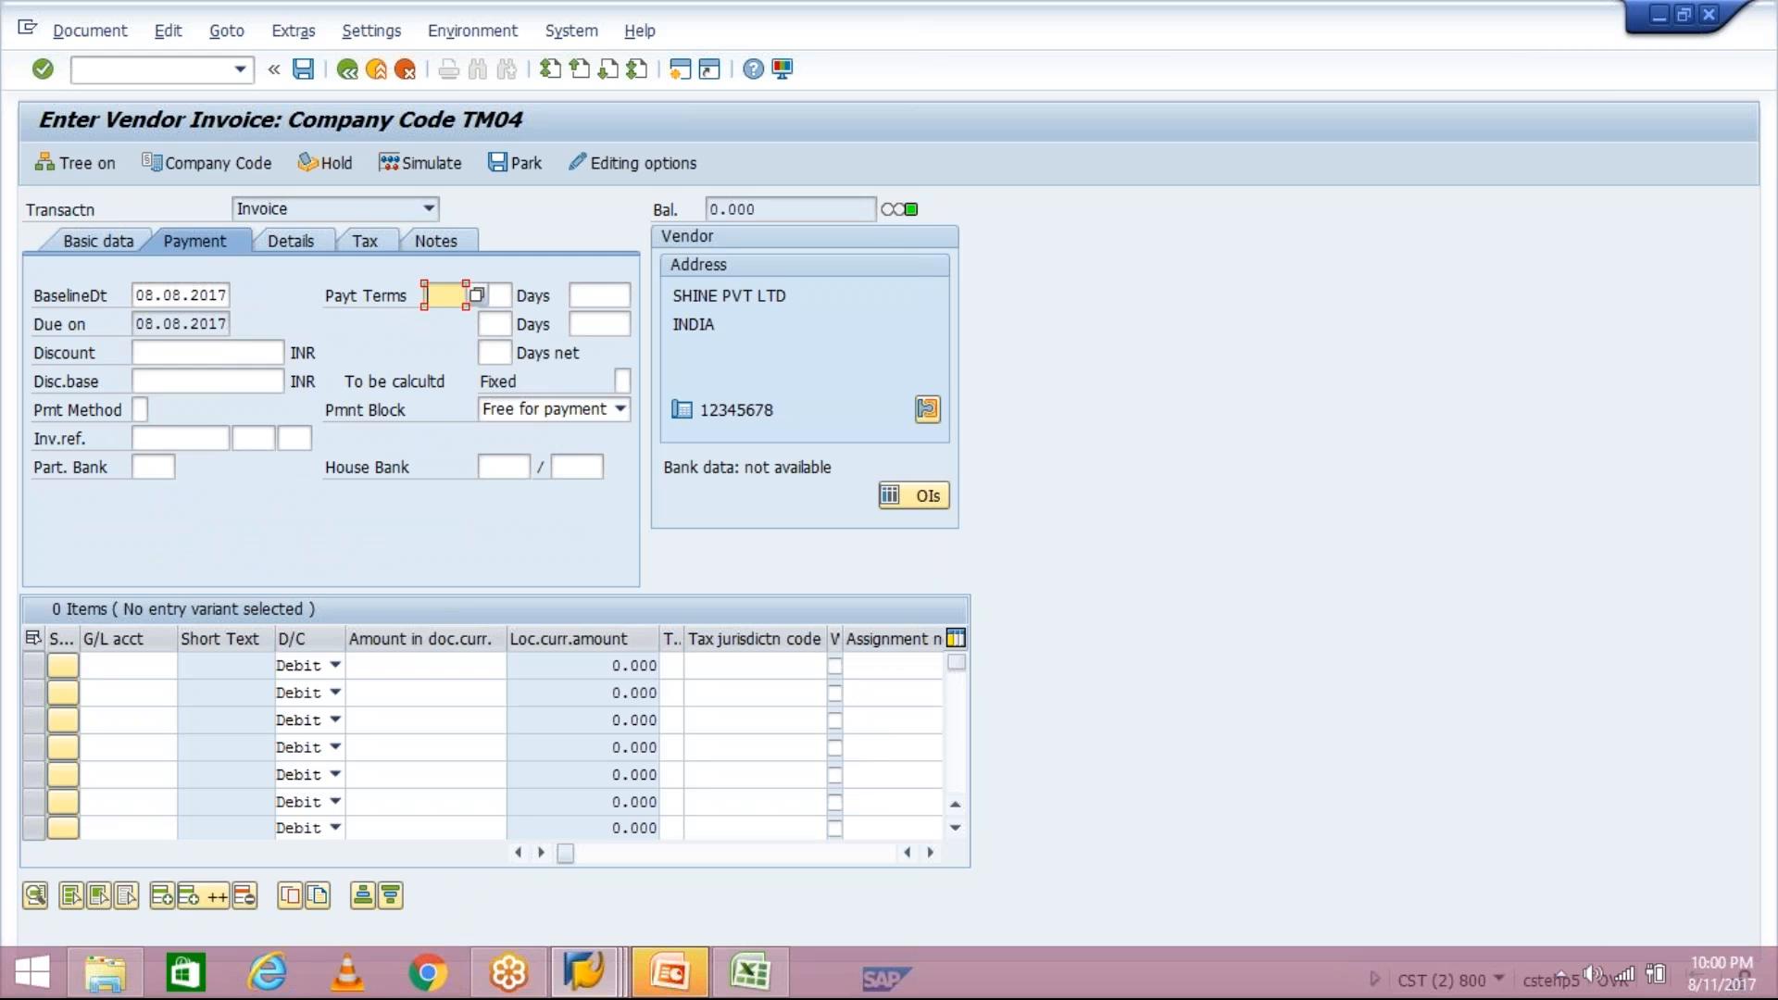
pyautogui.click(100, 243)
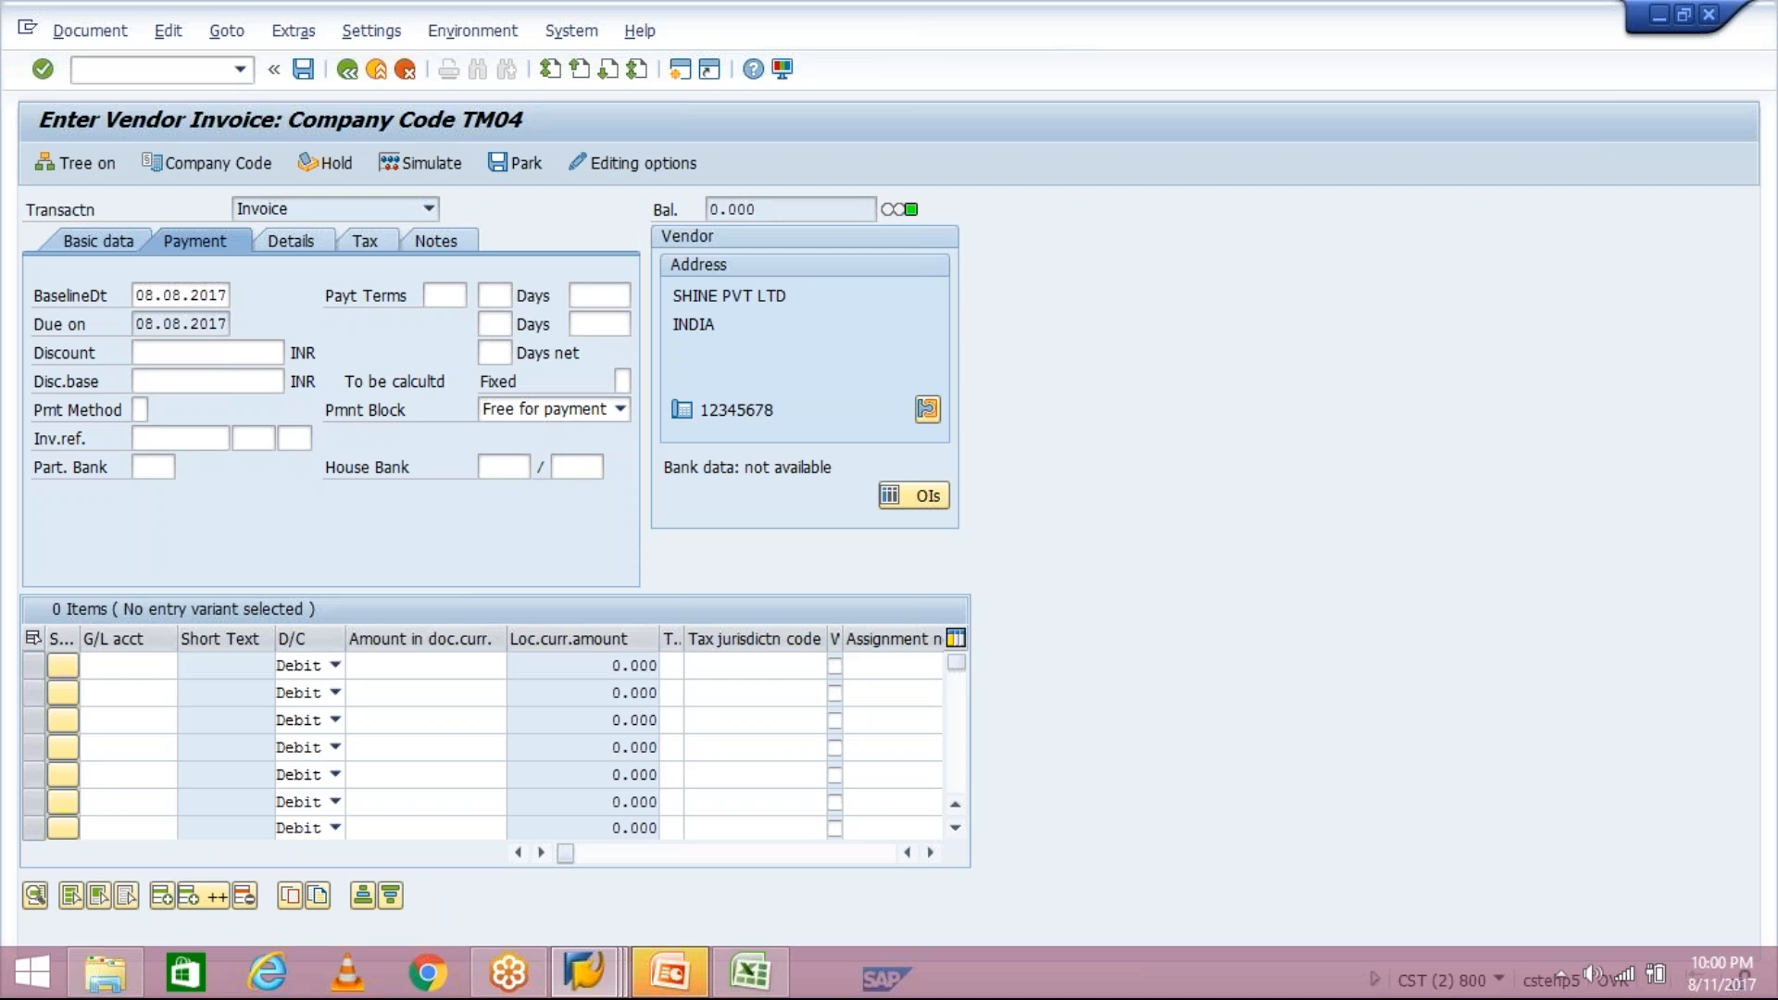
# Copy the vendor number and, in a new session, open SHINE PVT LTD's payment transactions for company code TM04 with transaction XK02
pyautogui.moveTo(250, 295); pyautogui.dragTo(170, 300)
pyautogui.hotkey('ctrl', 'c')
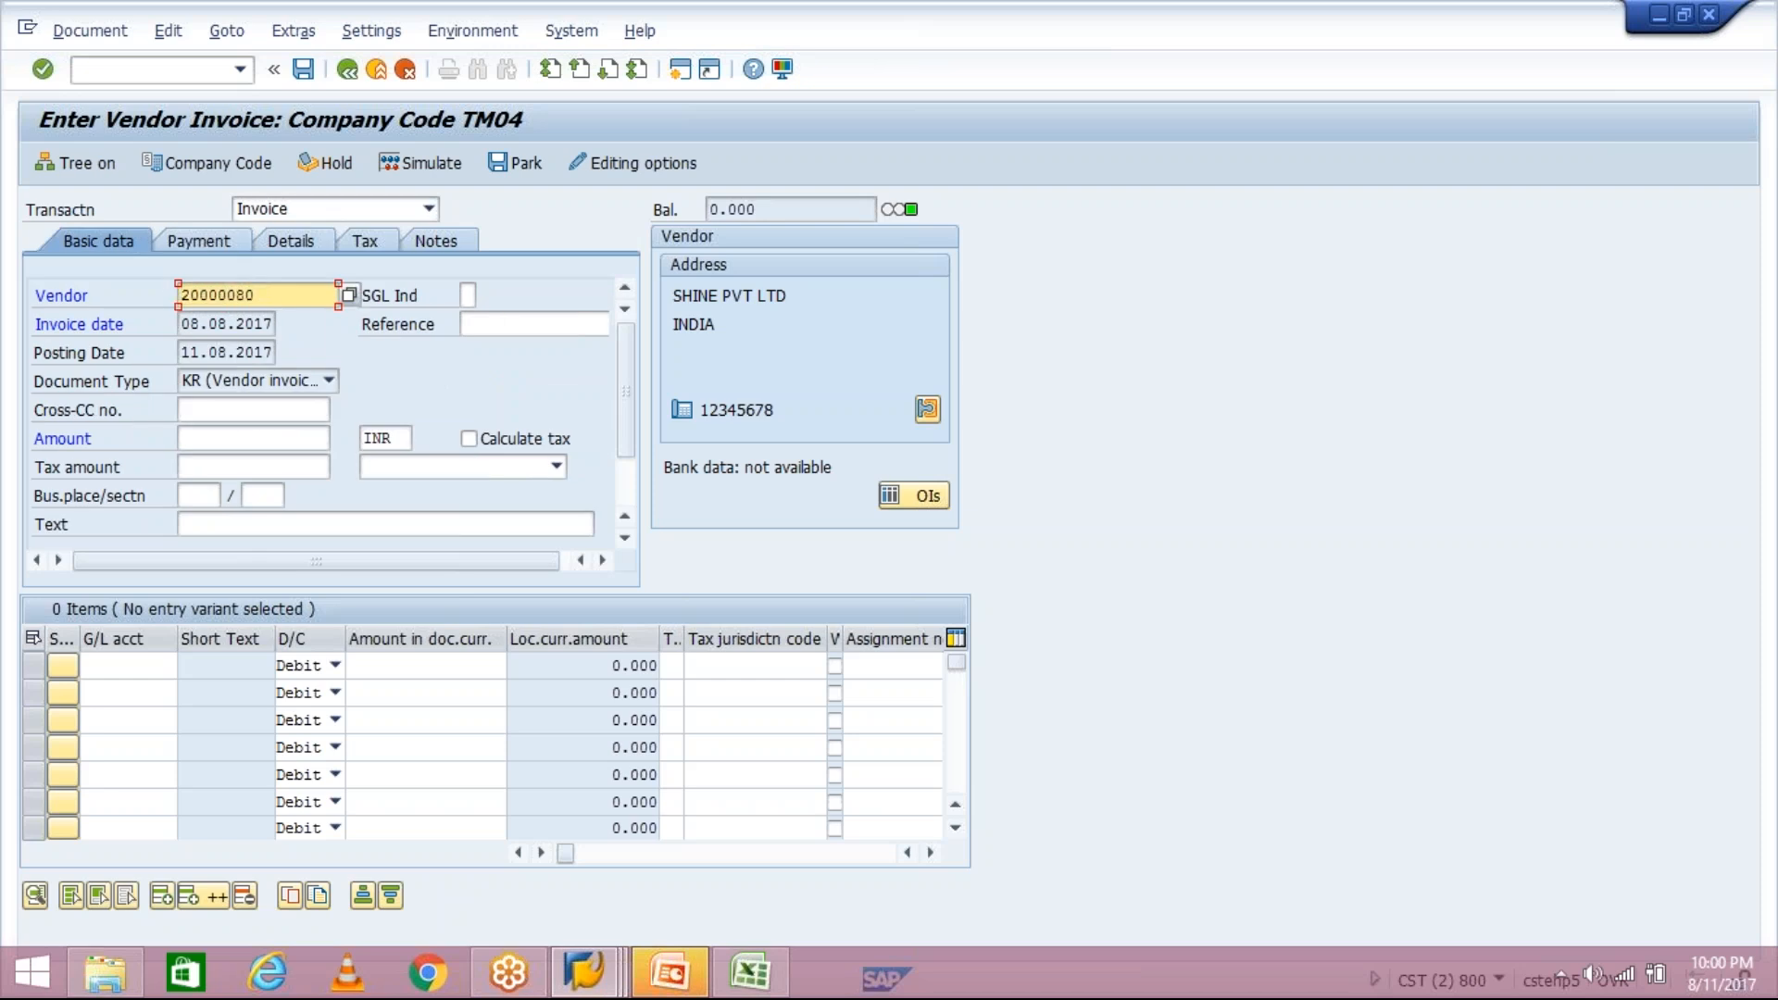
pyautogui.click(681, 71)
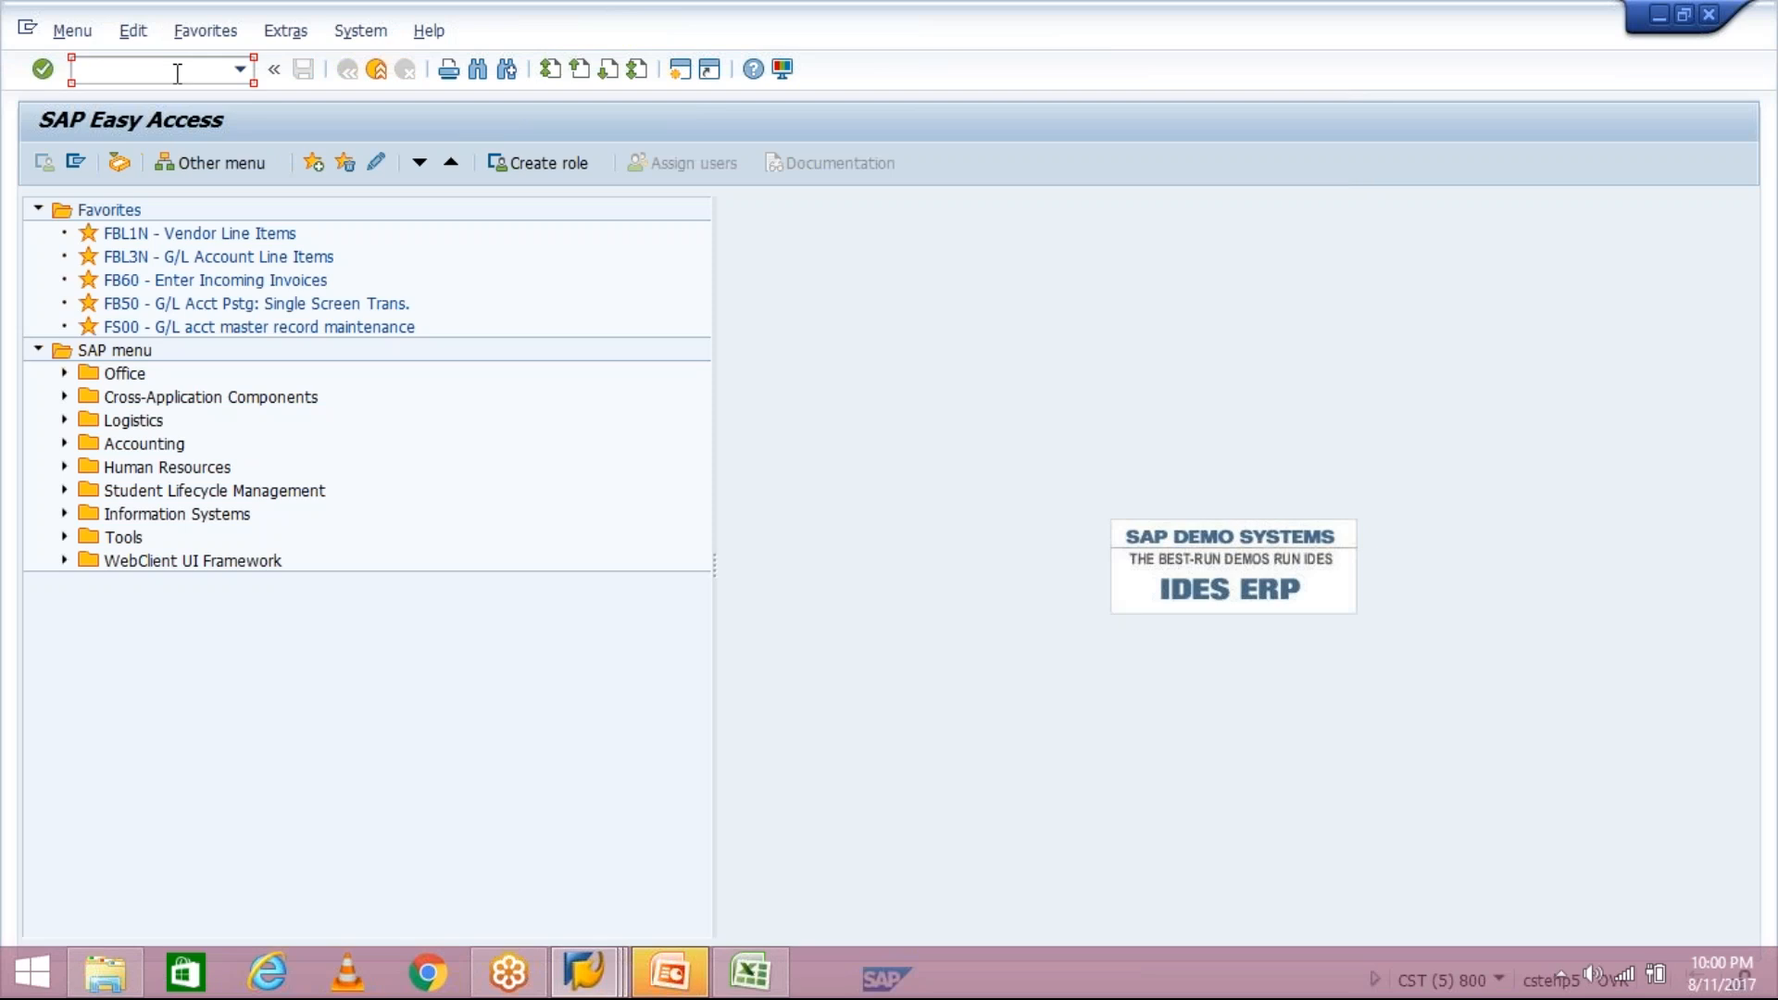
pyautogui.write('XK02')
pyautogui.press('Return')
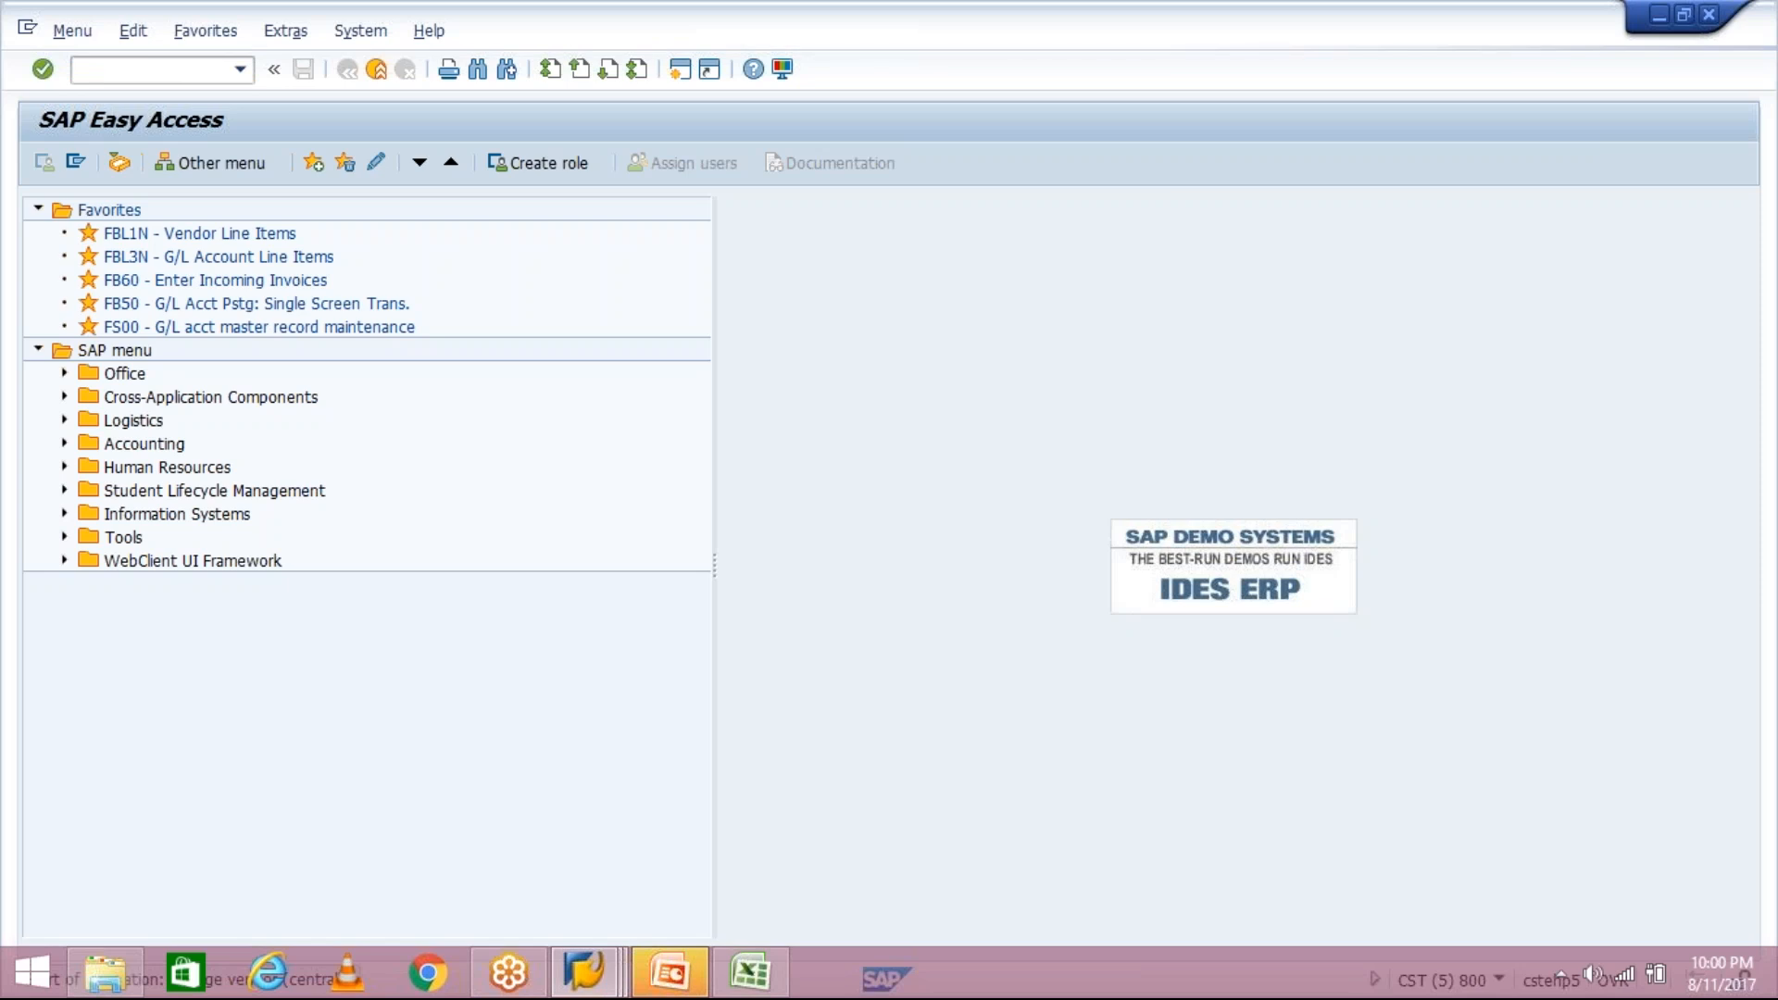
pyautogui.click(107, 554)
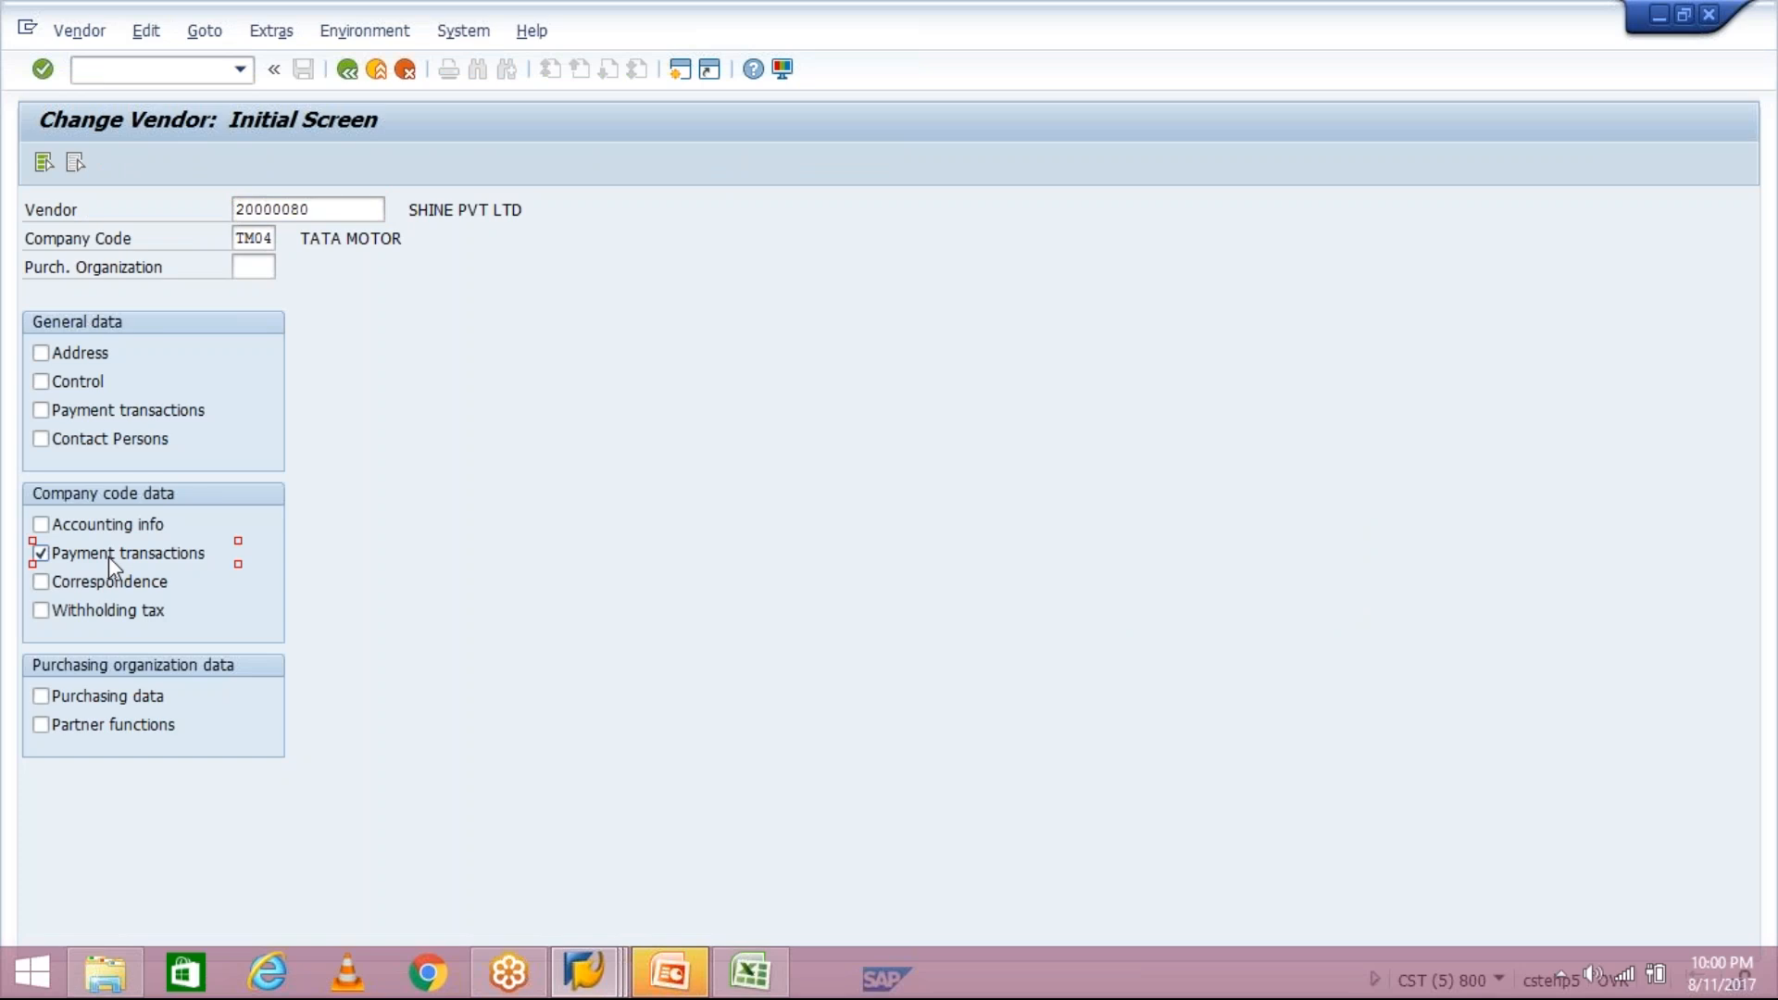
pyautogui.press('Return')
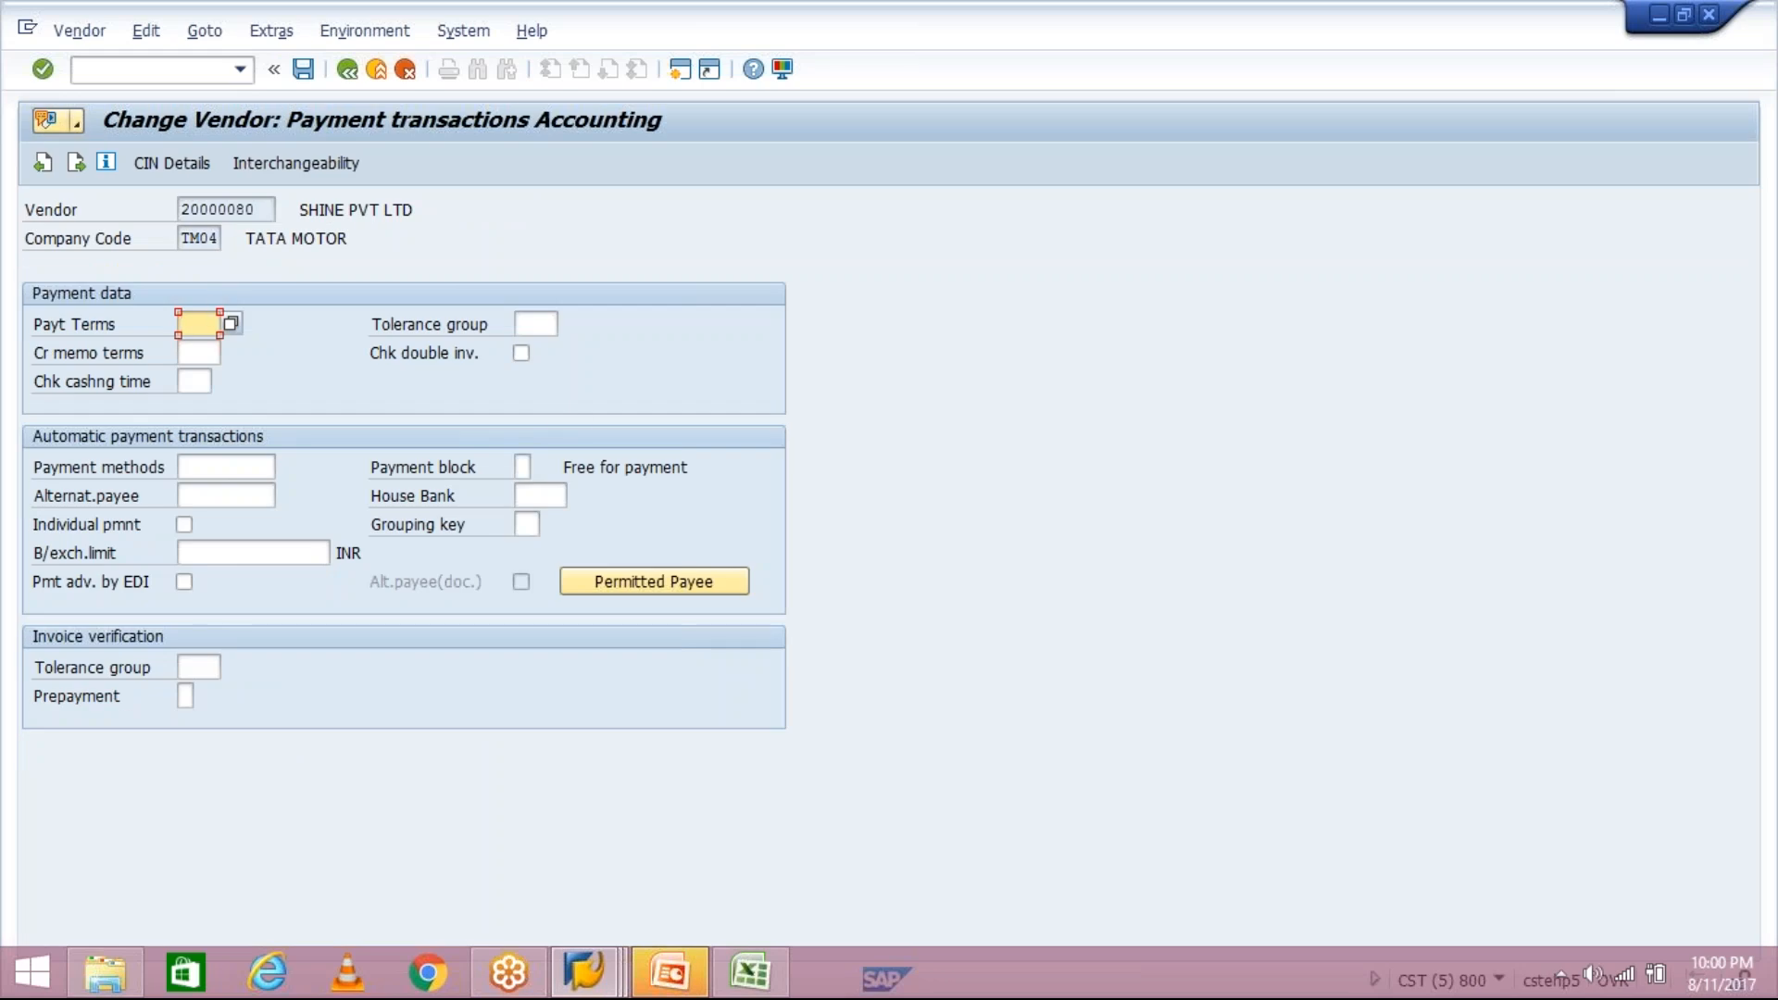
# Assign payment terms TM30 to the vendor's company code payment data and save the vendor master
pyautogui.write('2000')
pyautogui.press('BackSpace')
pyautogui.press('BackSpace')
pyautogui.press('BackSpace')
pyautogui.press('BackSpace')
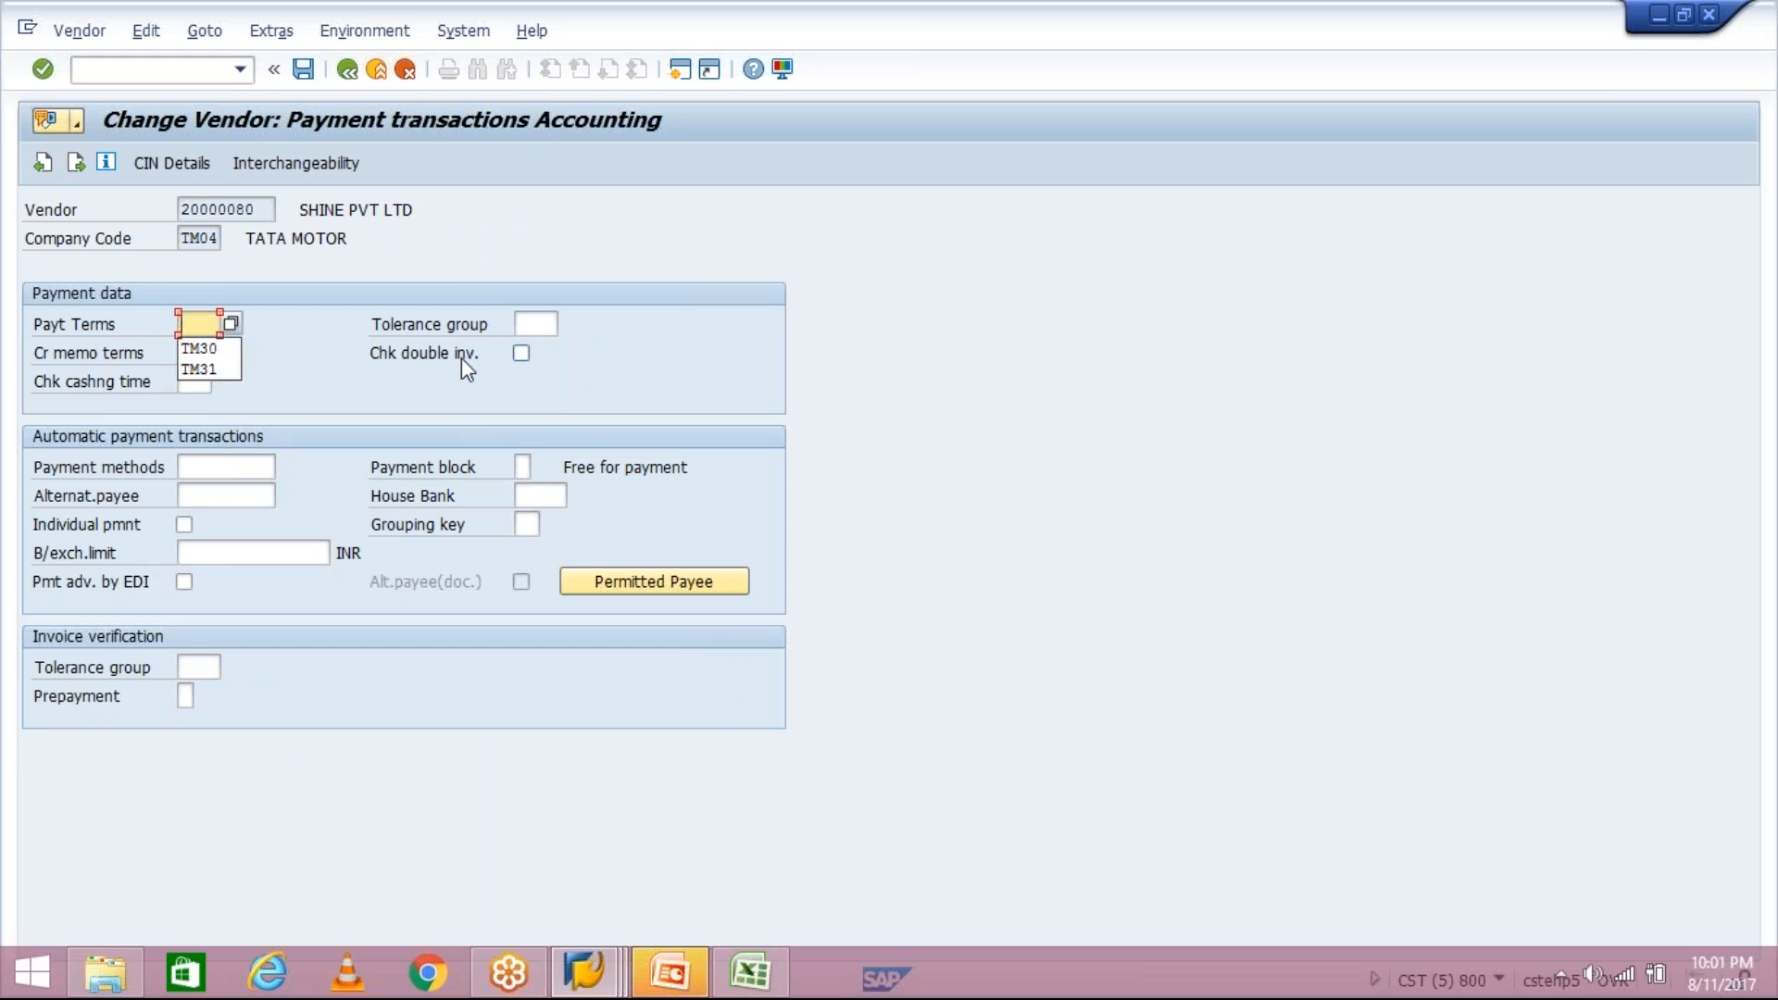
pyautogui.press('Down')
pyautogui.press('Return')
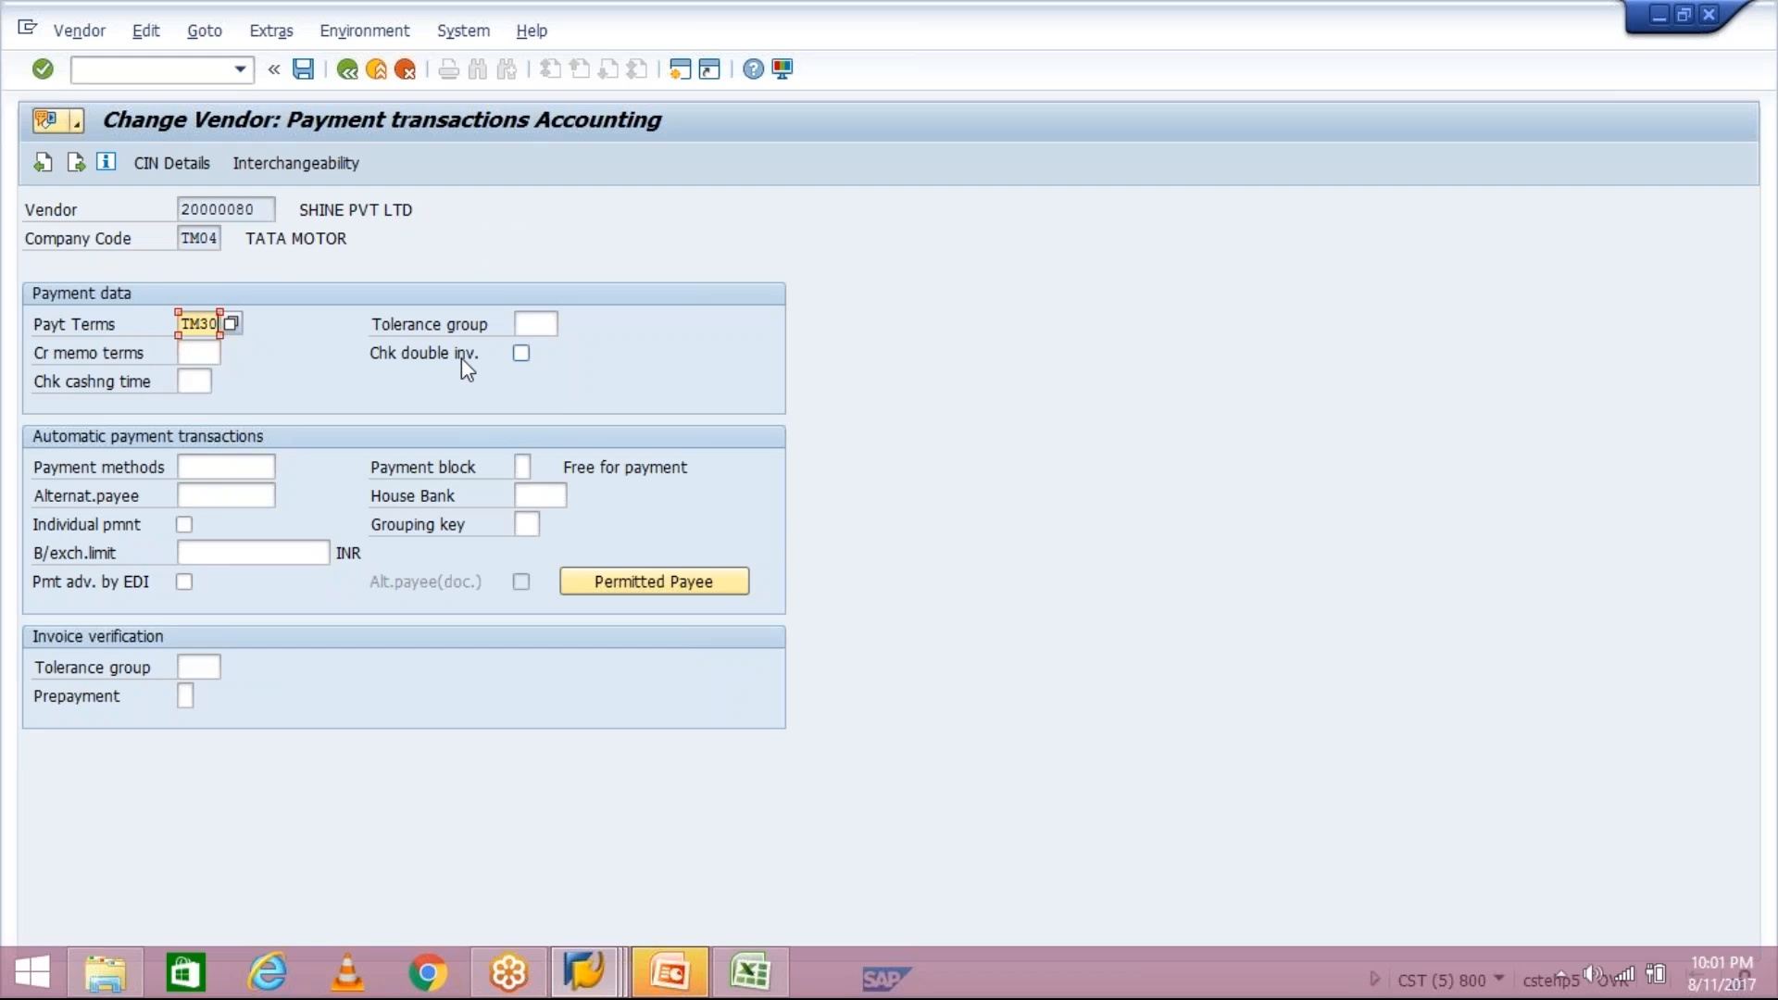
pyautogui.press('Return')
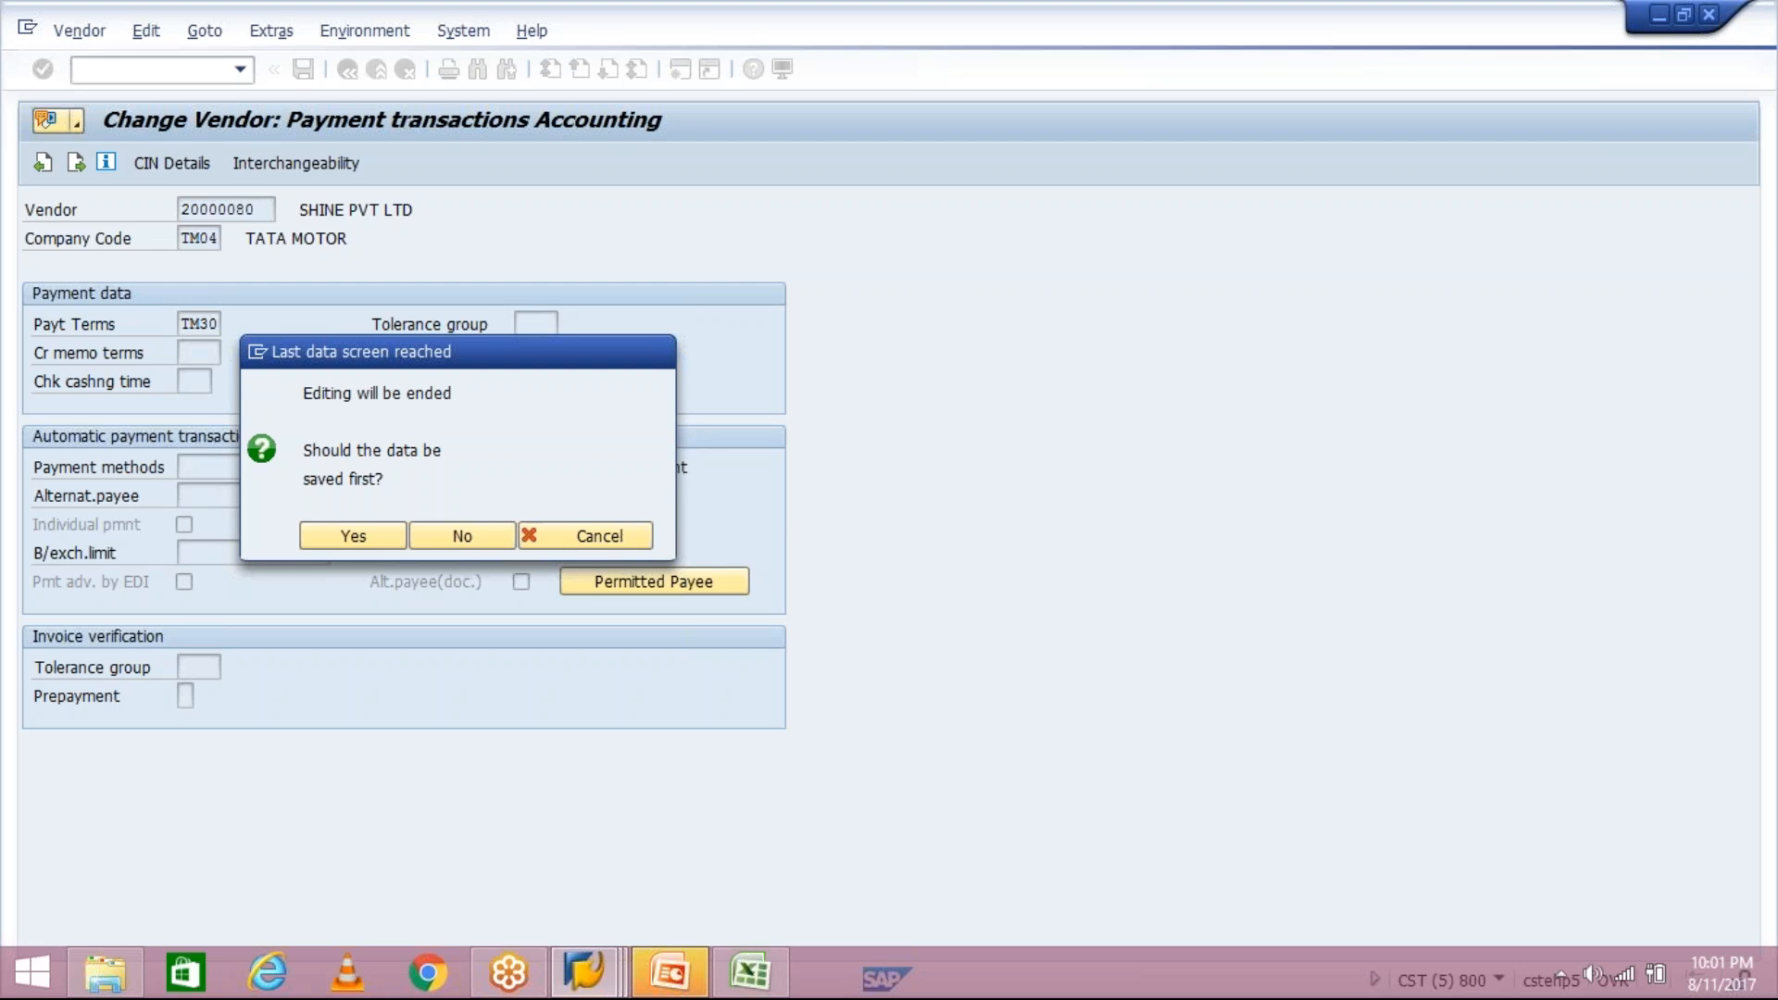
pyautogui.press('Return')
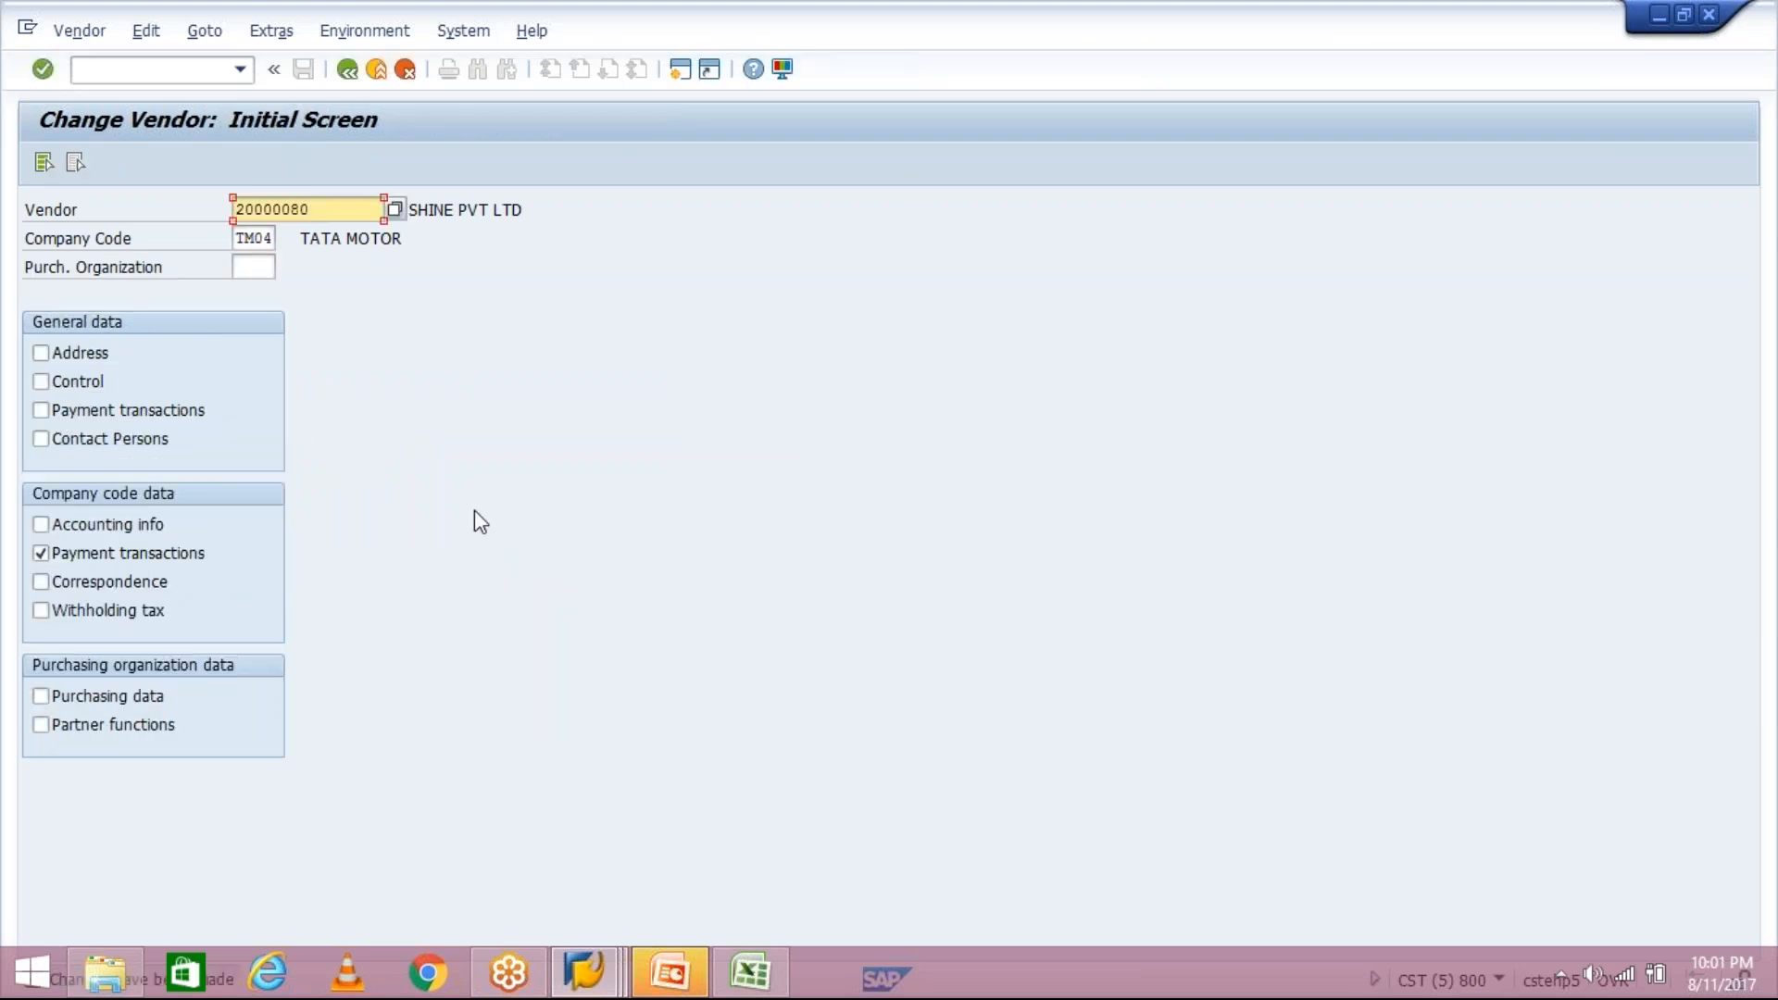
# Return to the vendor invoice session and restart the invoice entry with /NFB60
pyautogui.click(582, 970)
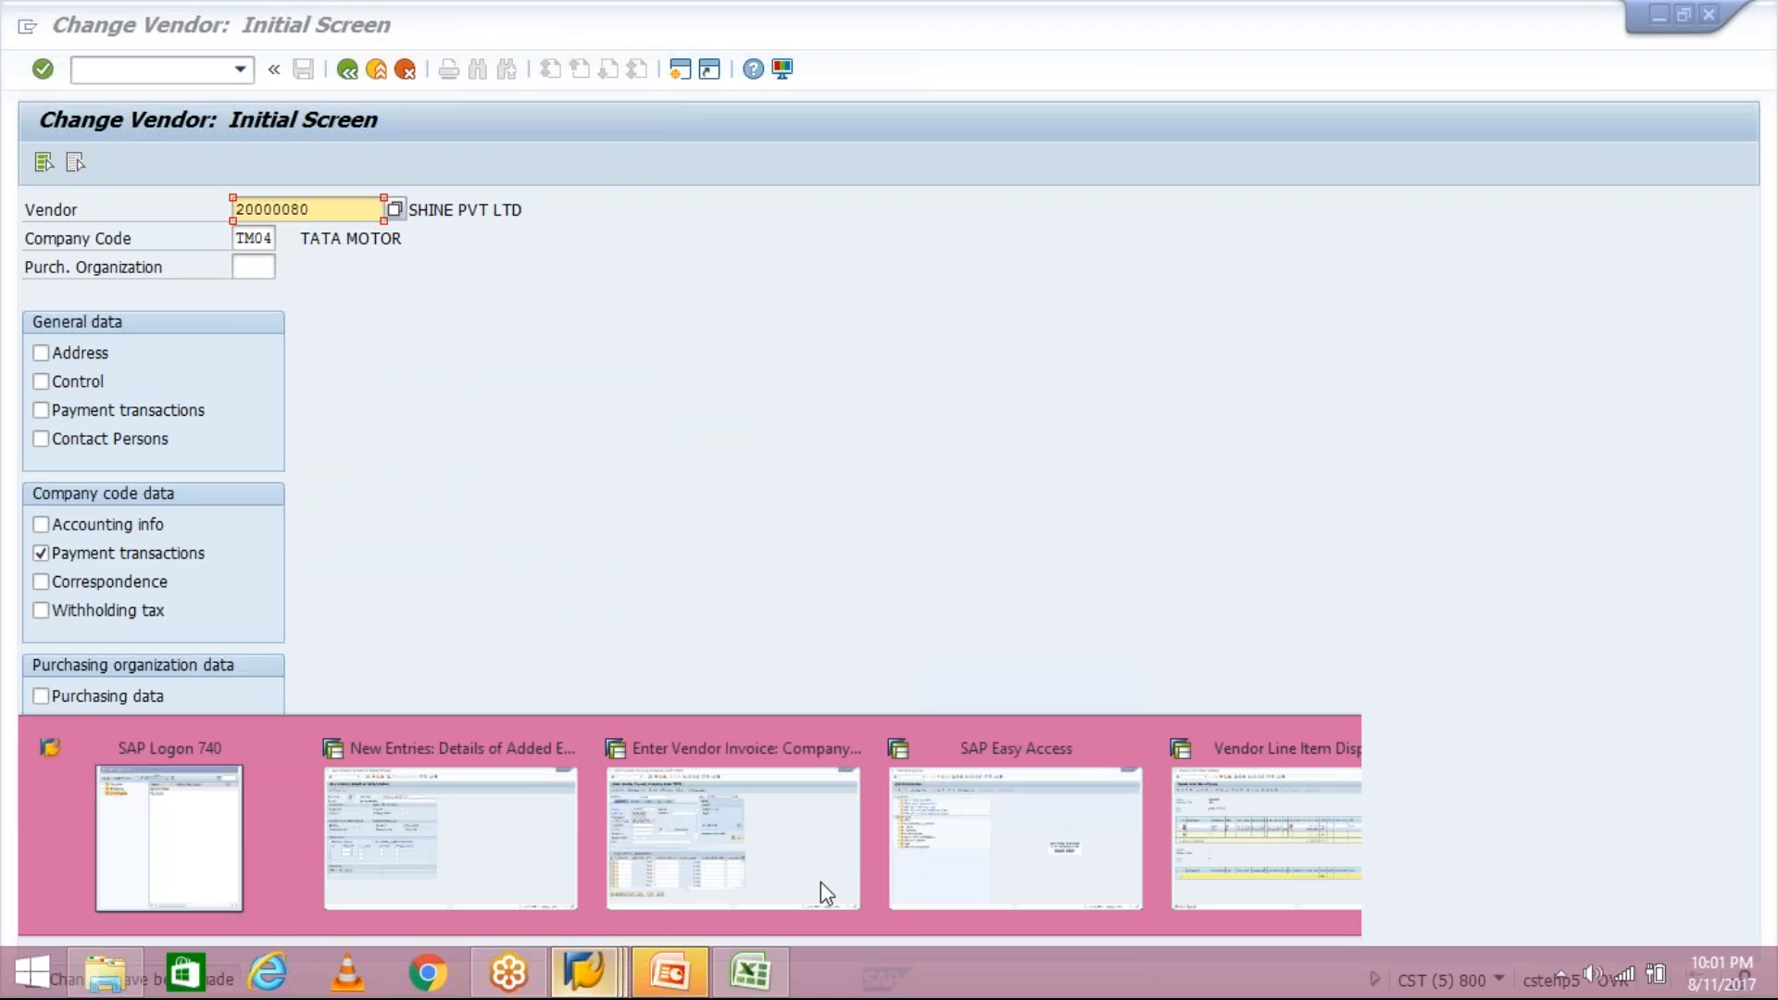
pyautogui.click(821, 882)
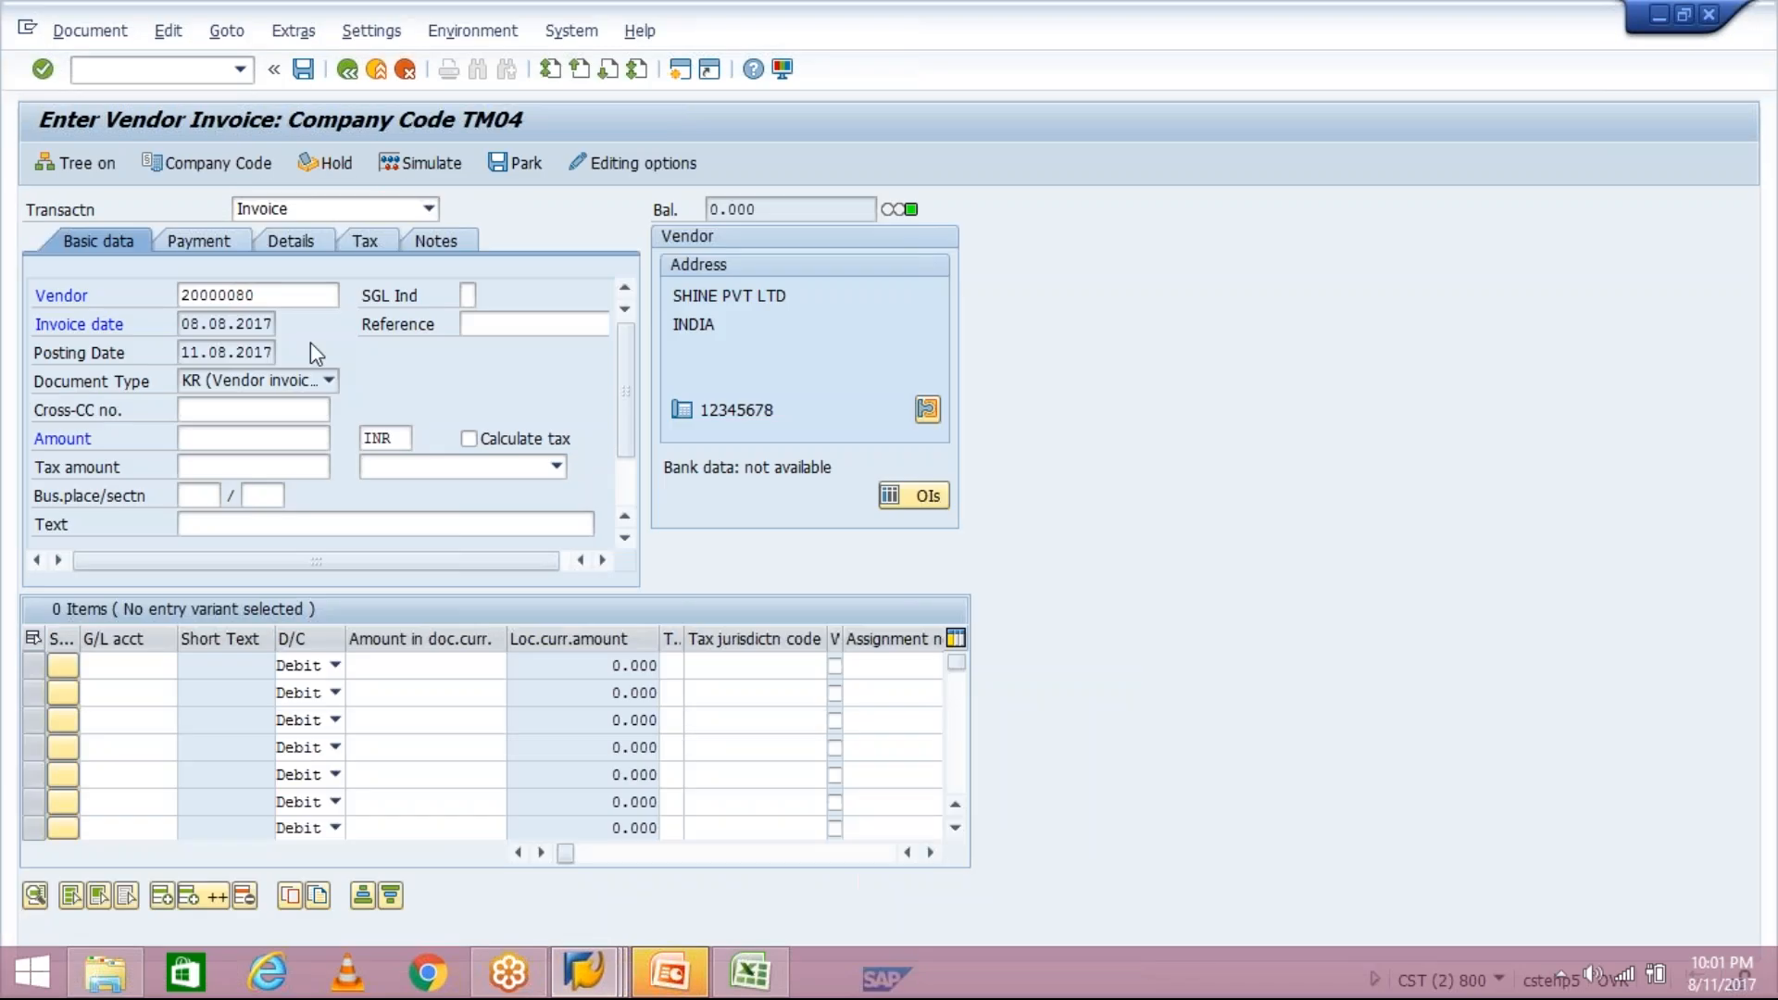
pyautogui.click(240, 68)
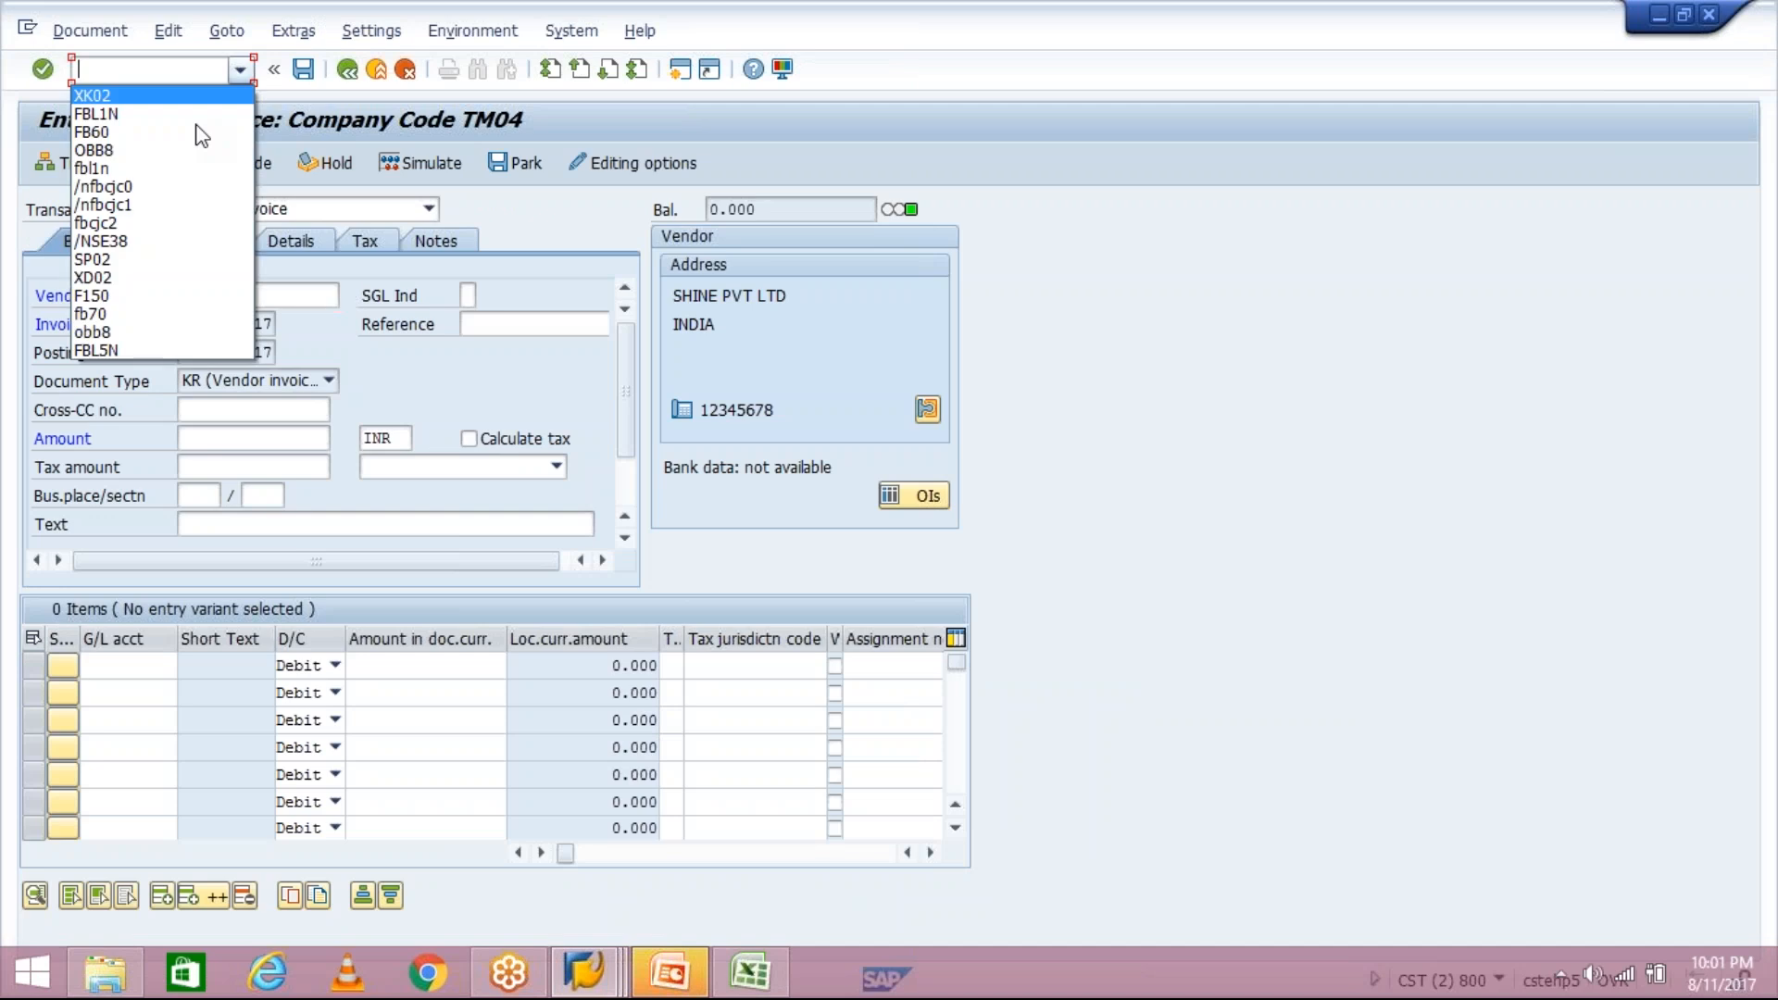
pyautogui.click(188, 134)
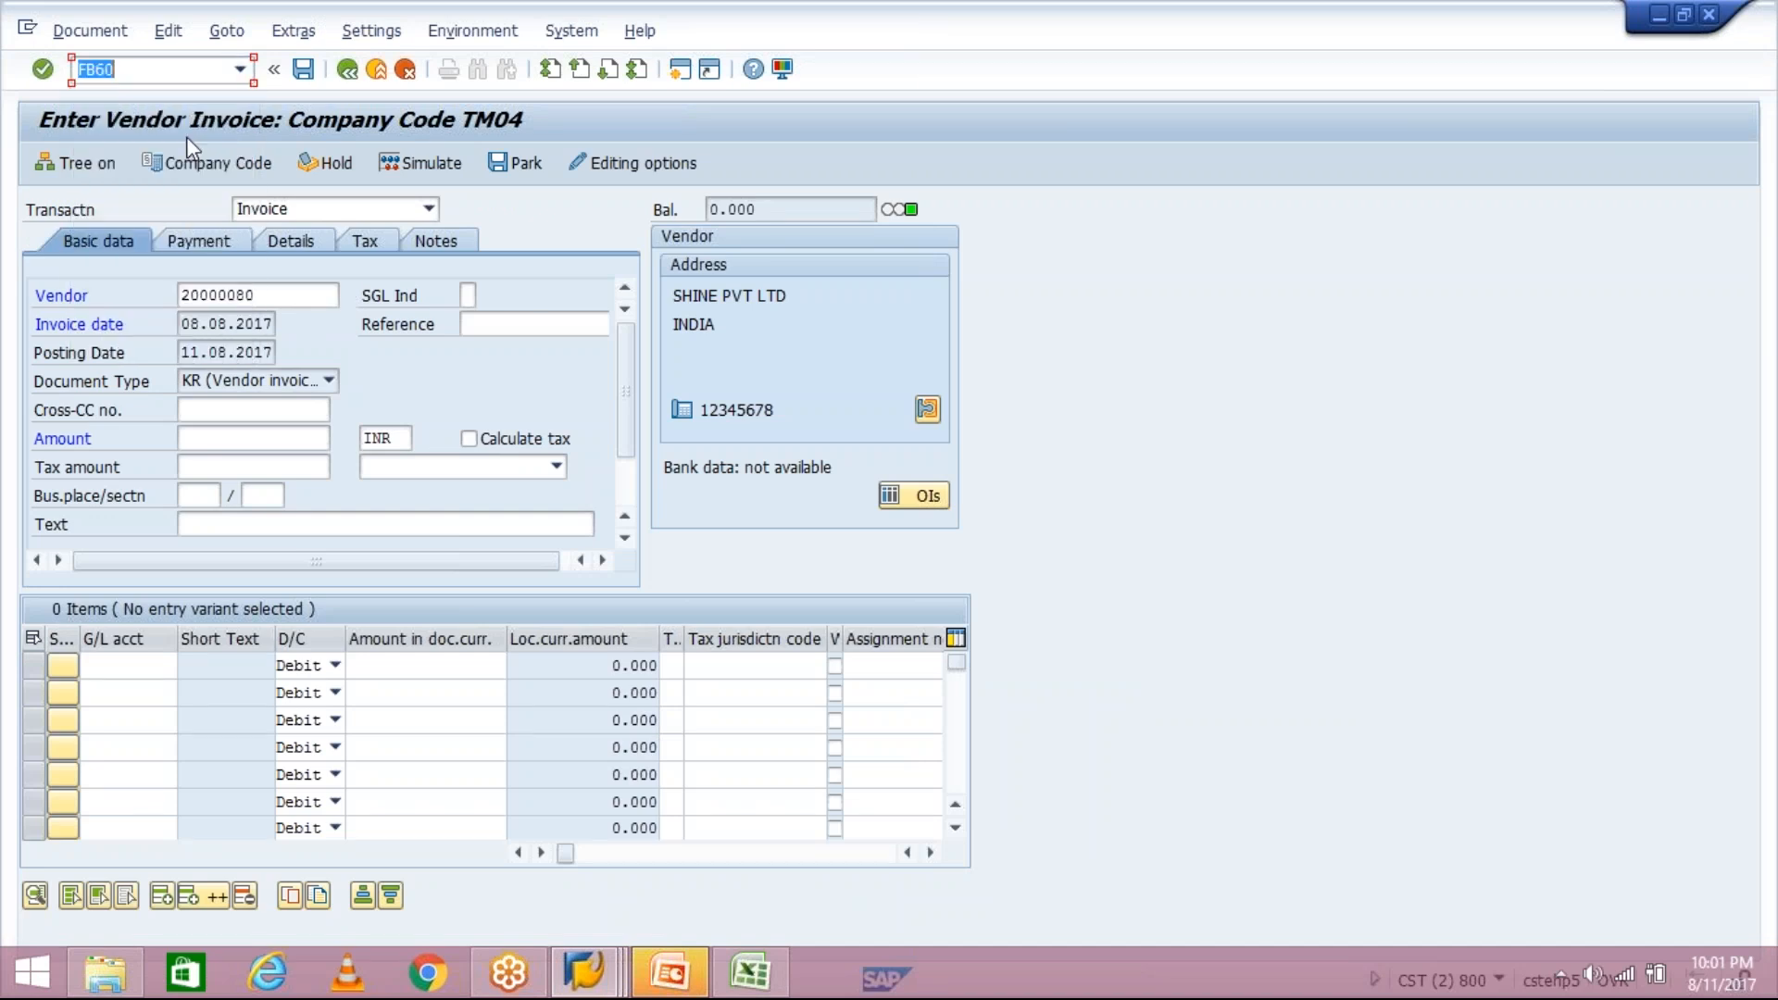
pyautogui.write('/N')
pyautogui.press('Return')
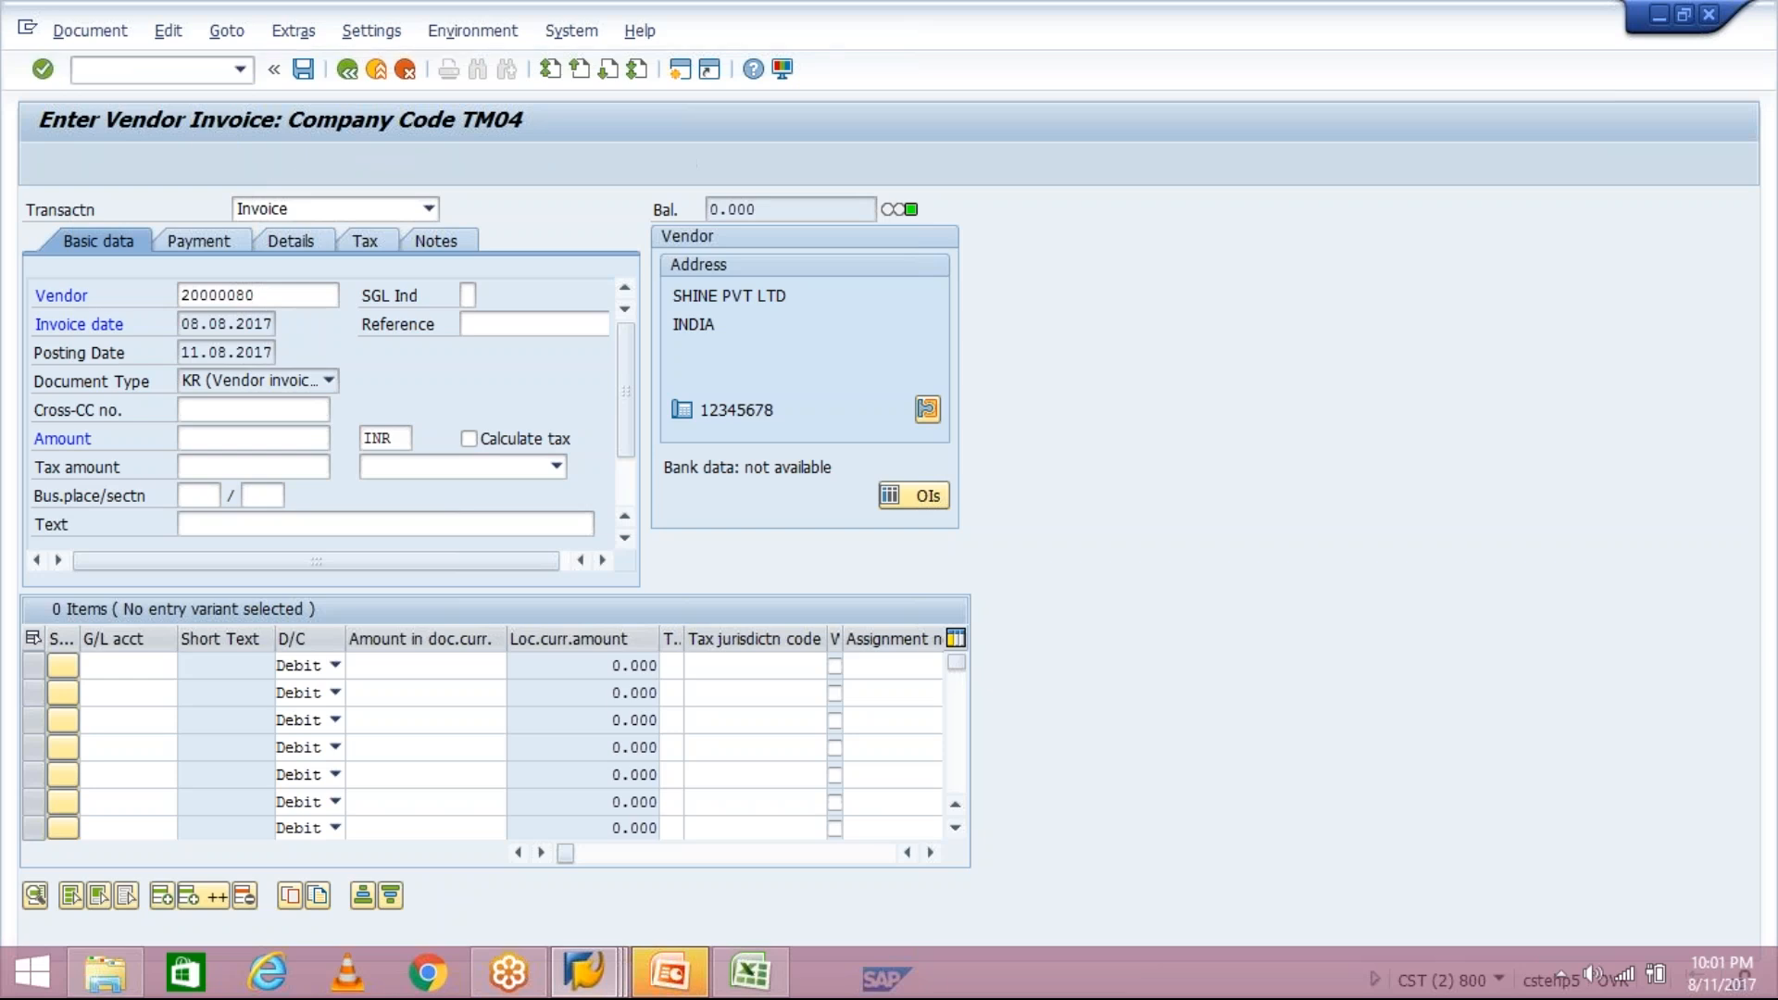
# Enter SHINE PVT LTD's vendor number and the invoice date 08.08.2017 in the new invoice
pyautogui.press('Down')
pyautogui.press('Return')
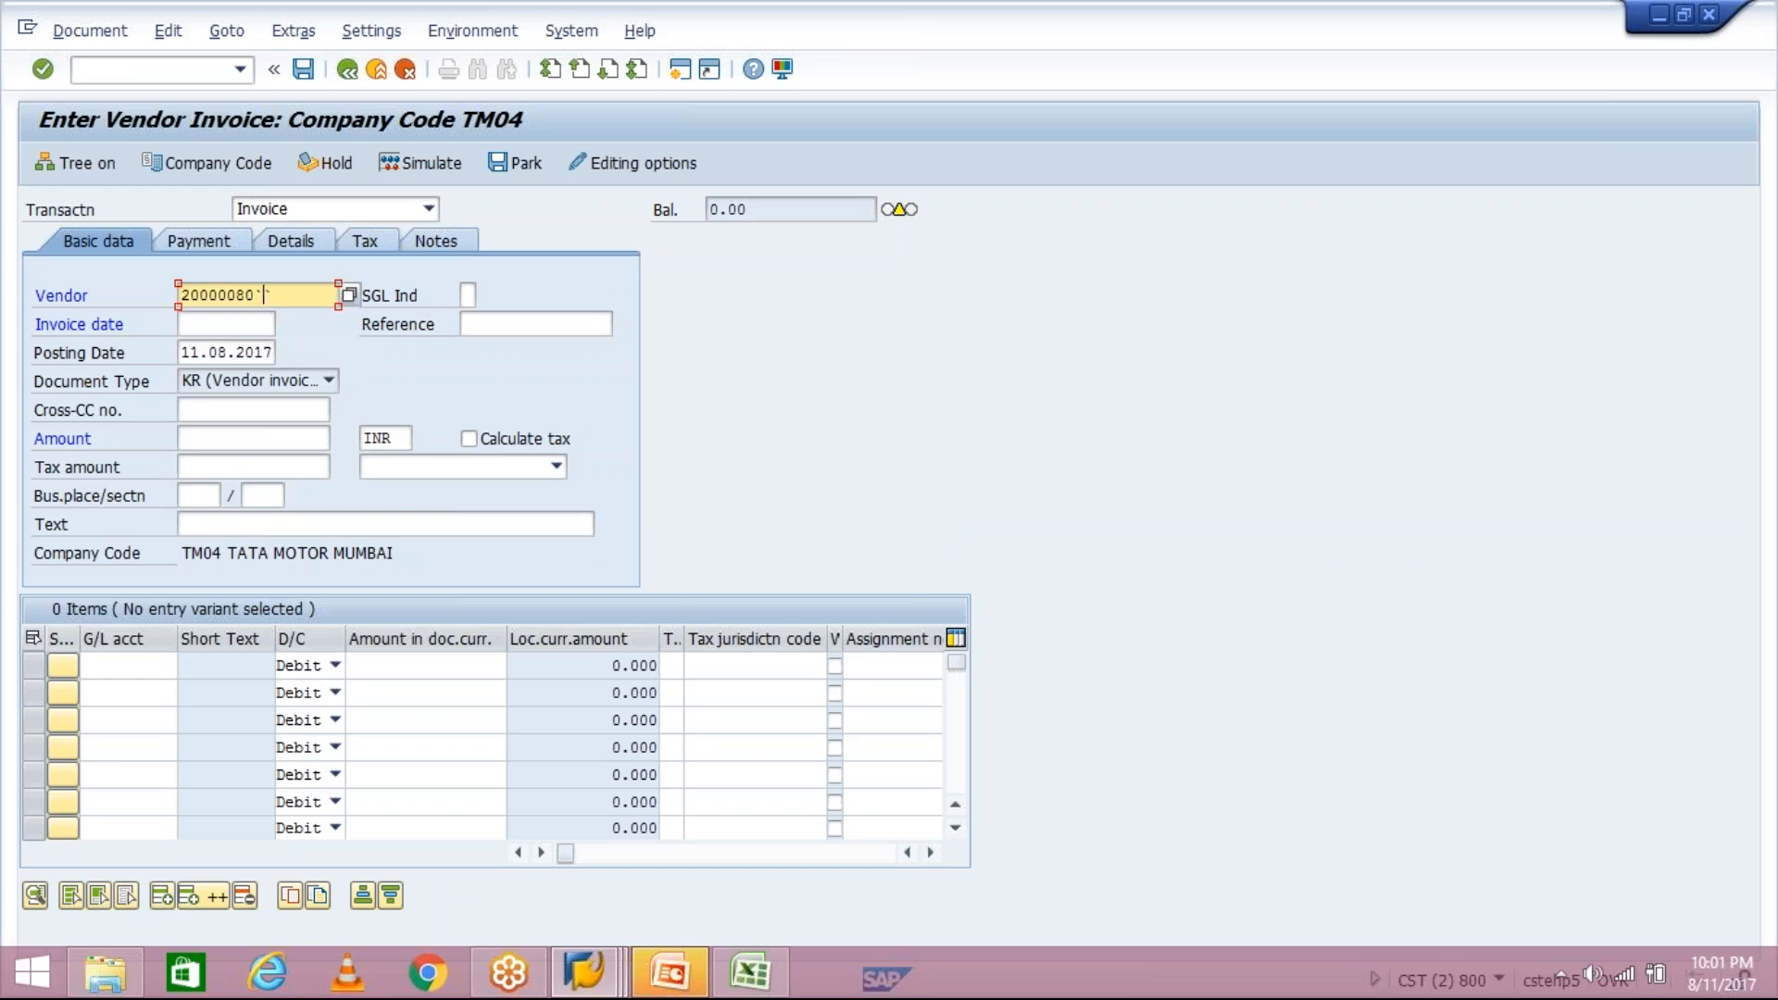
pyautogui.press('Tab')
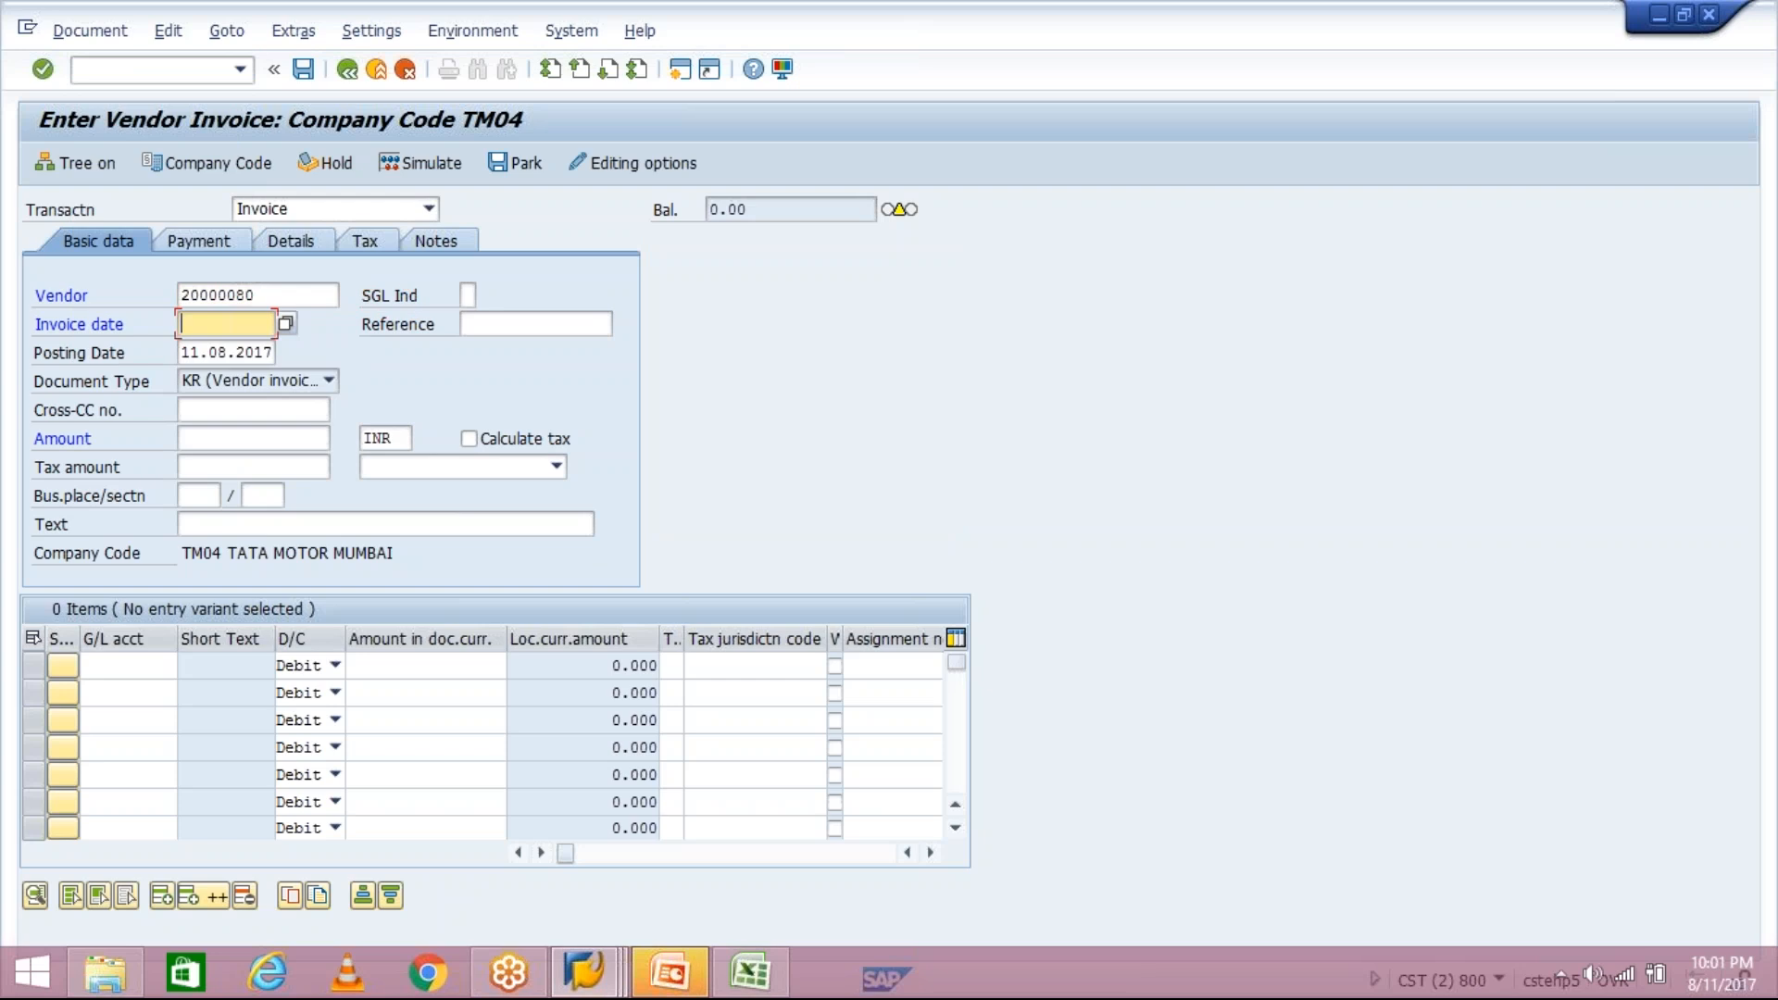
pyautogui.press('Down')
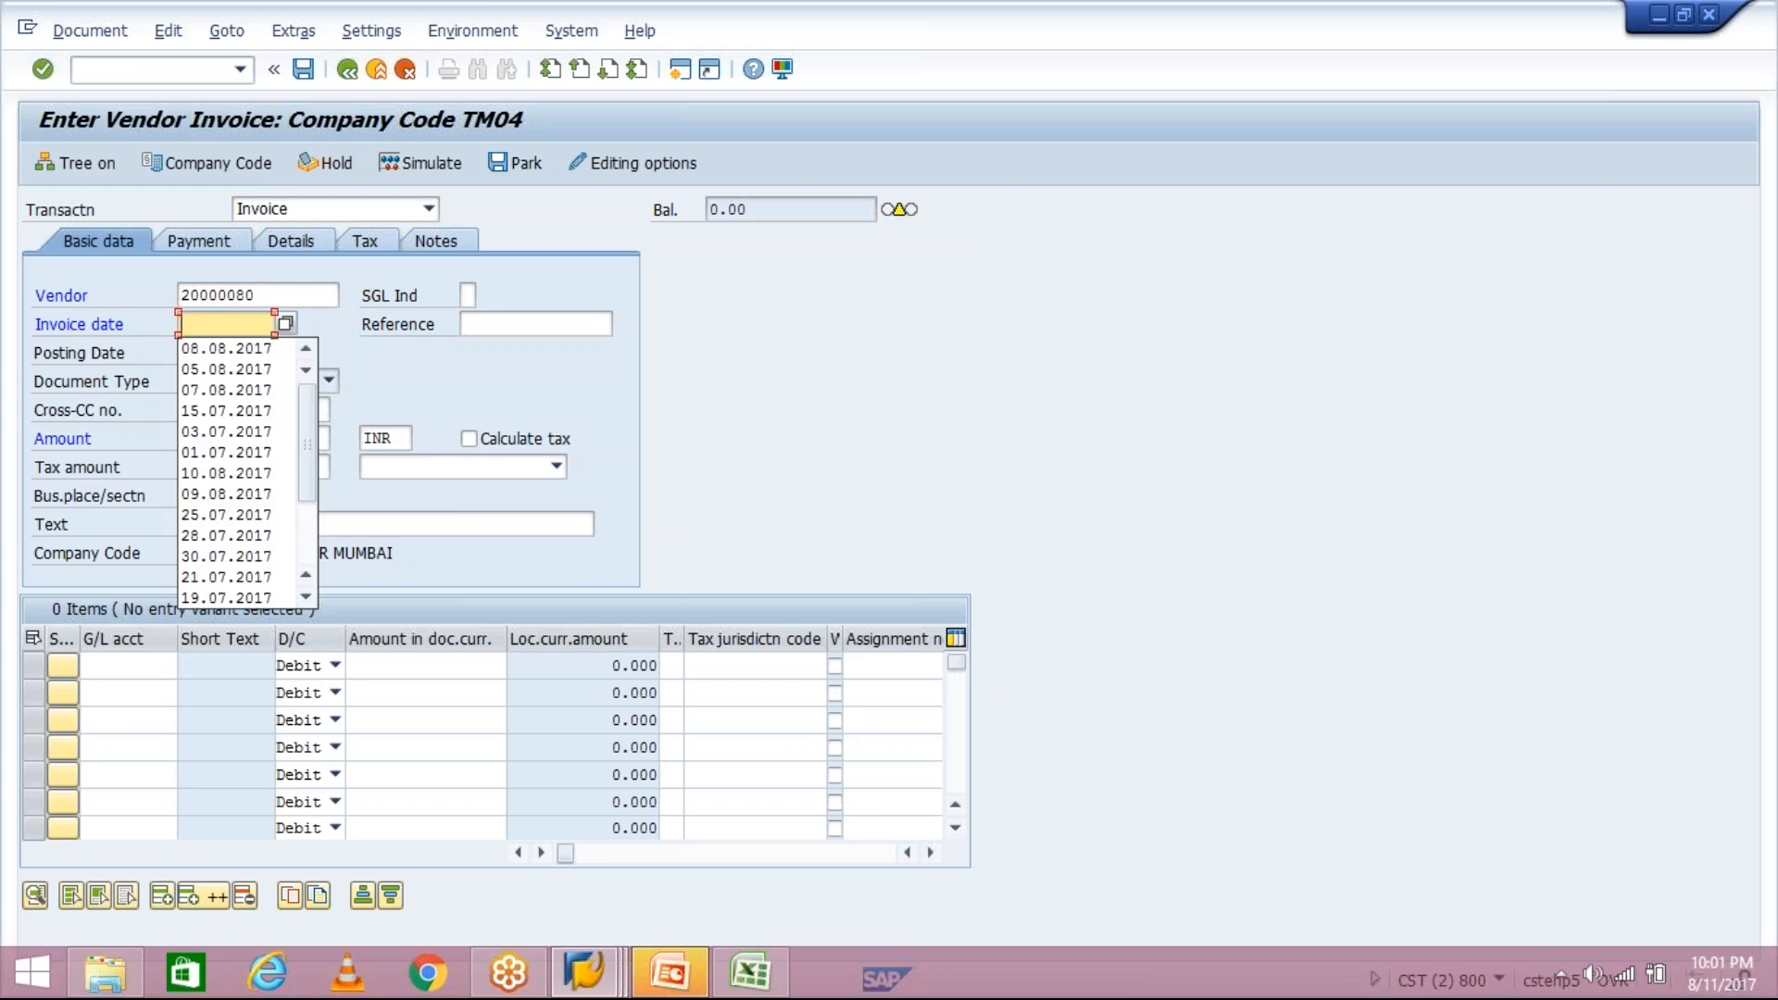
pyautogui.press('Down')
pyautogui.press('Return')
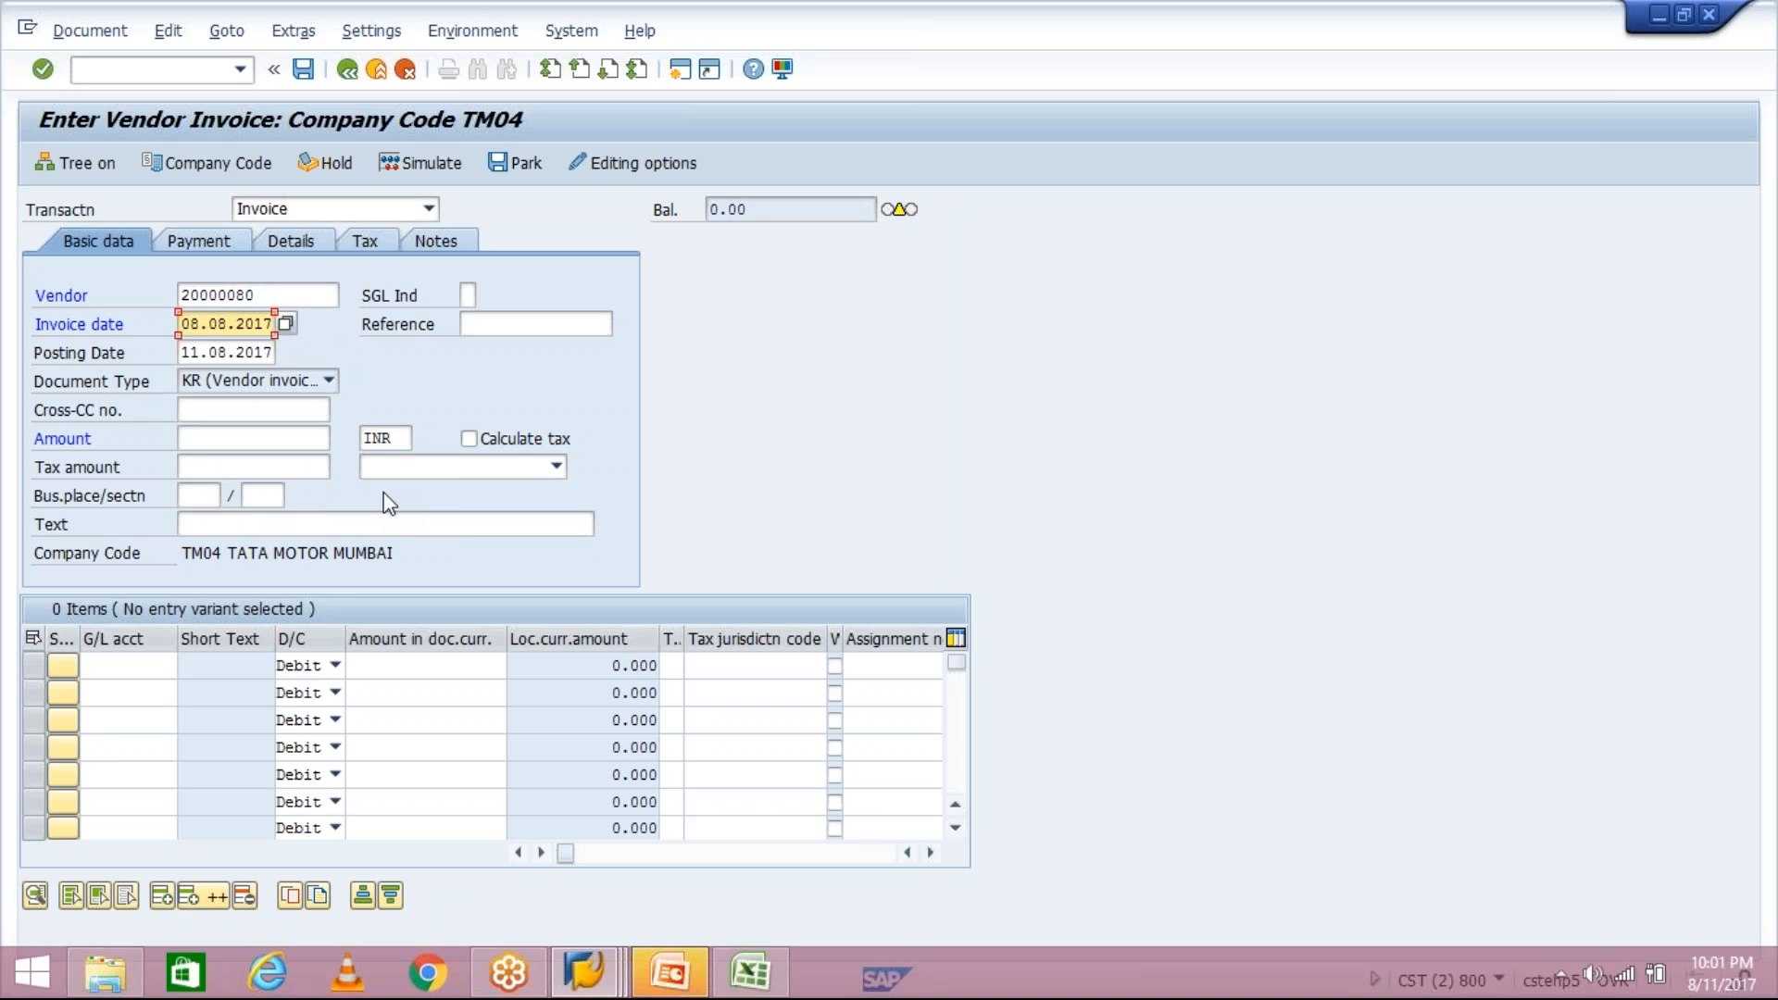
# Compare the invoice's basic data with the payment terms, baseline date and due date derived from the vendor master
pyautogui.click(216, 248)
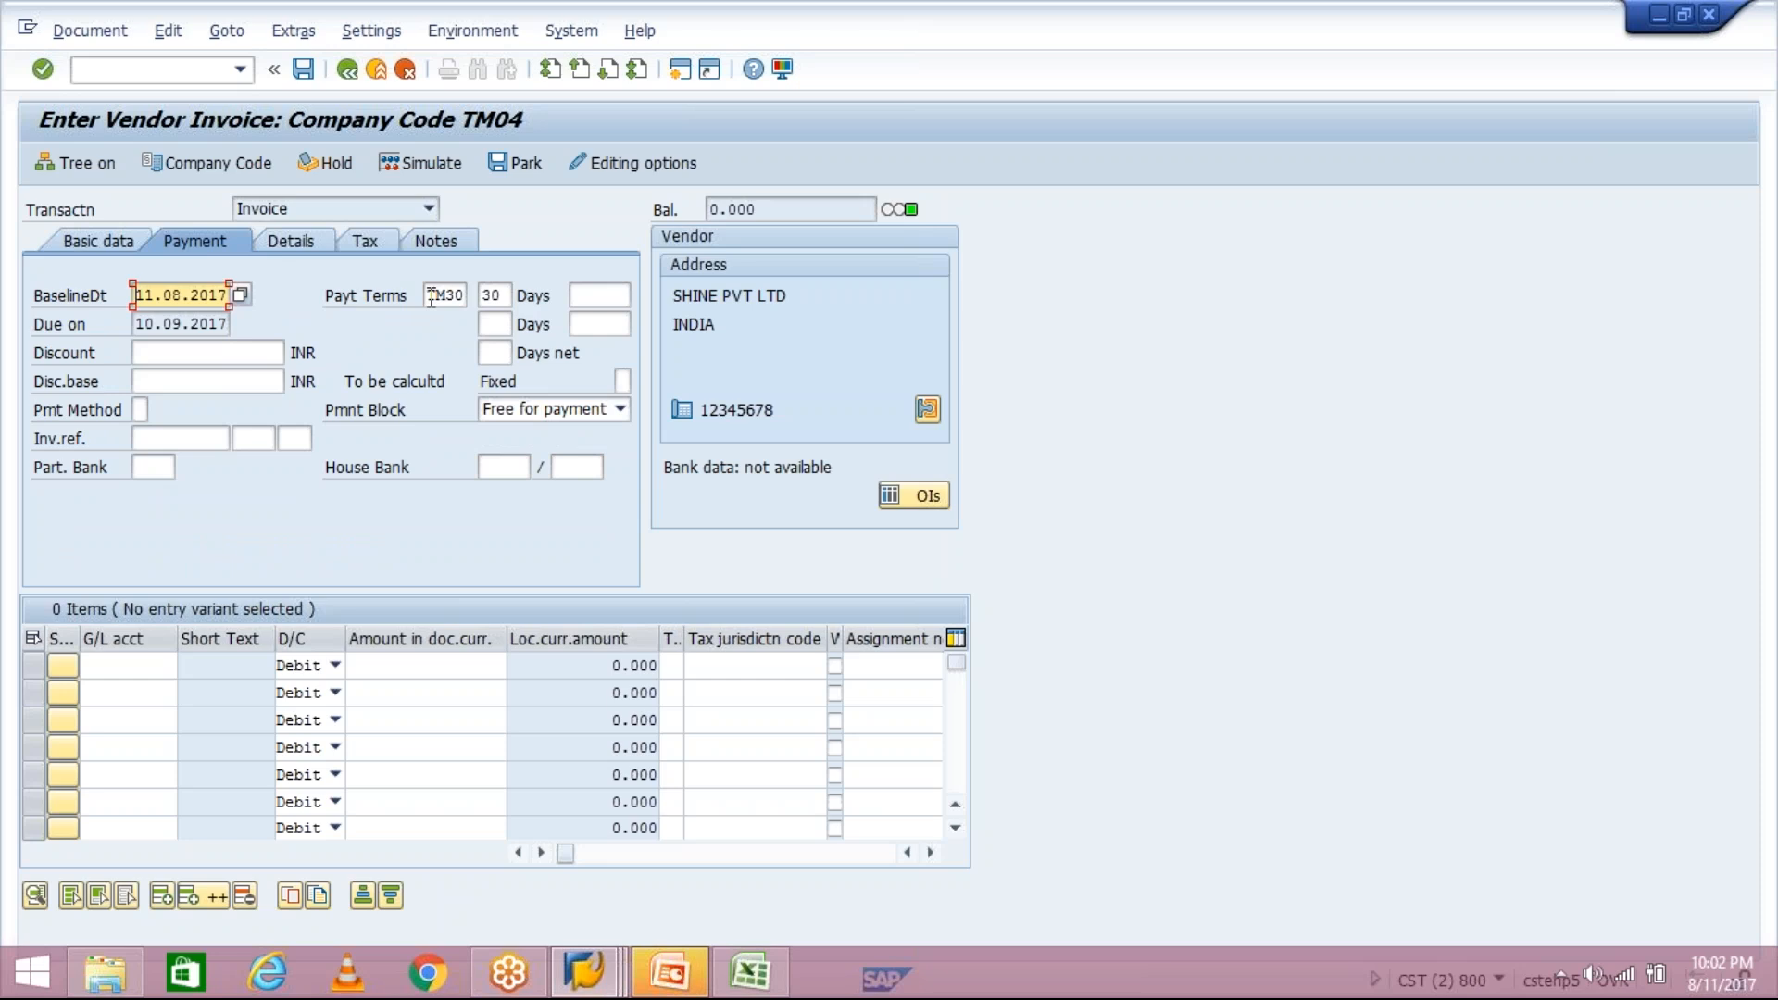
pyautogui.click(100, 240)
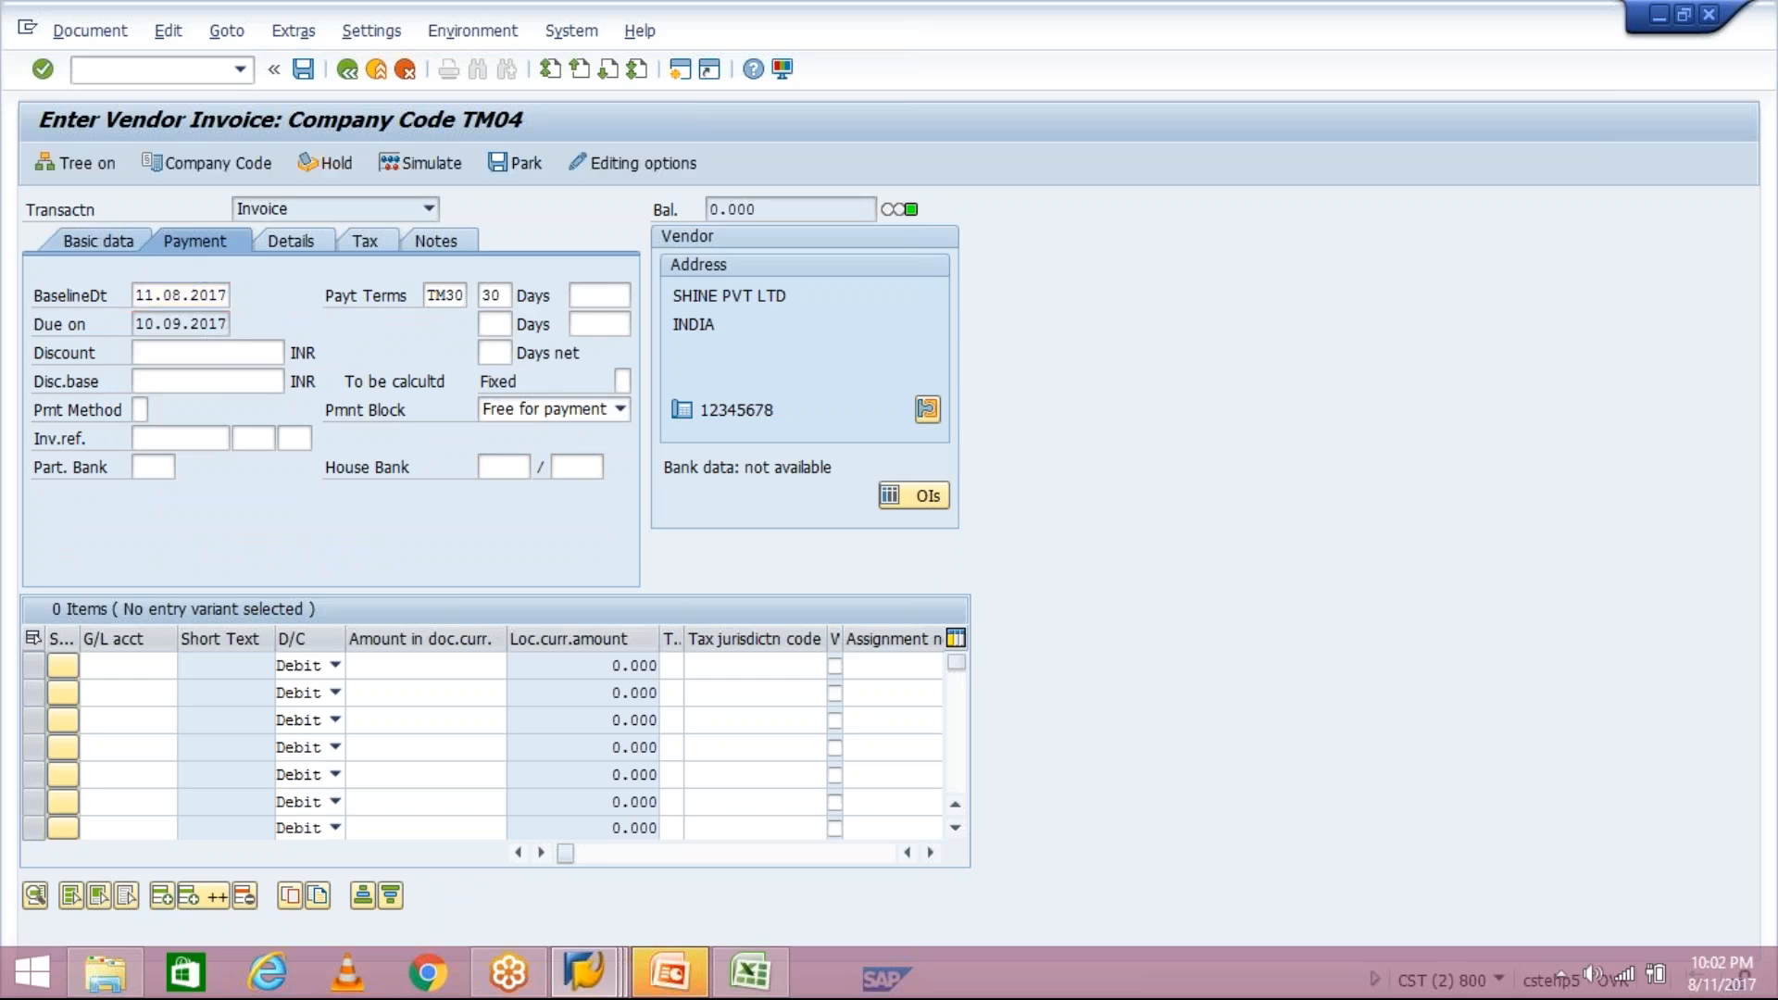
pyautogui.doubleClick(193, 292)
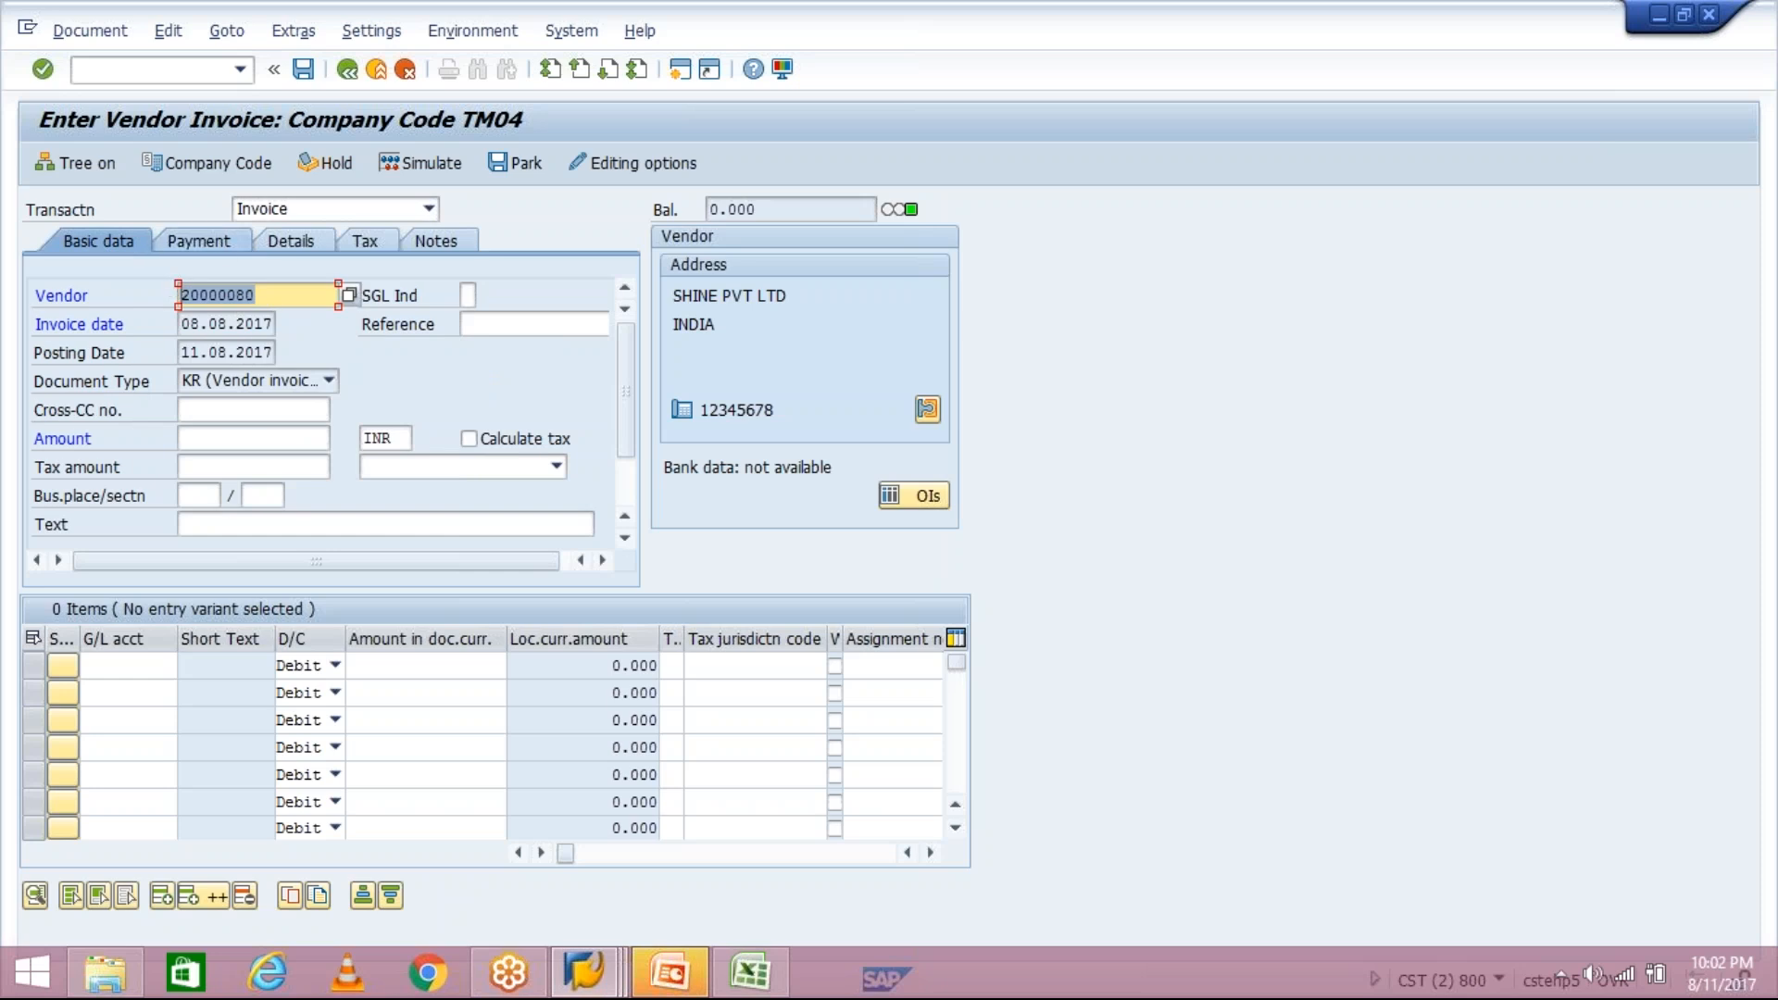
pyautogui.click(136, 296)
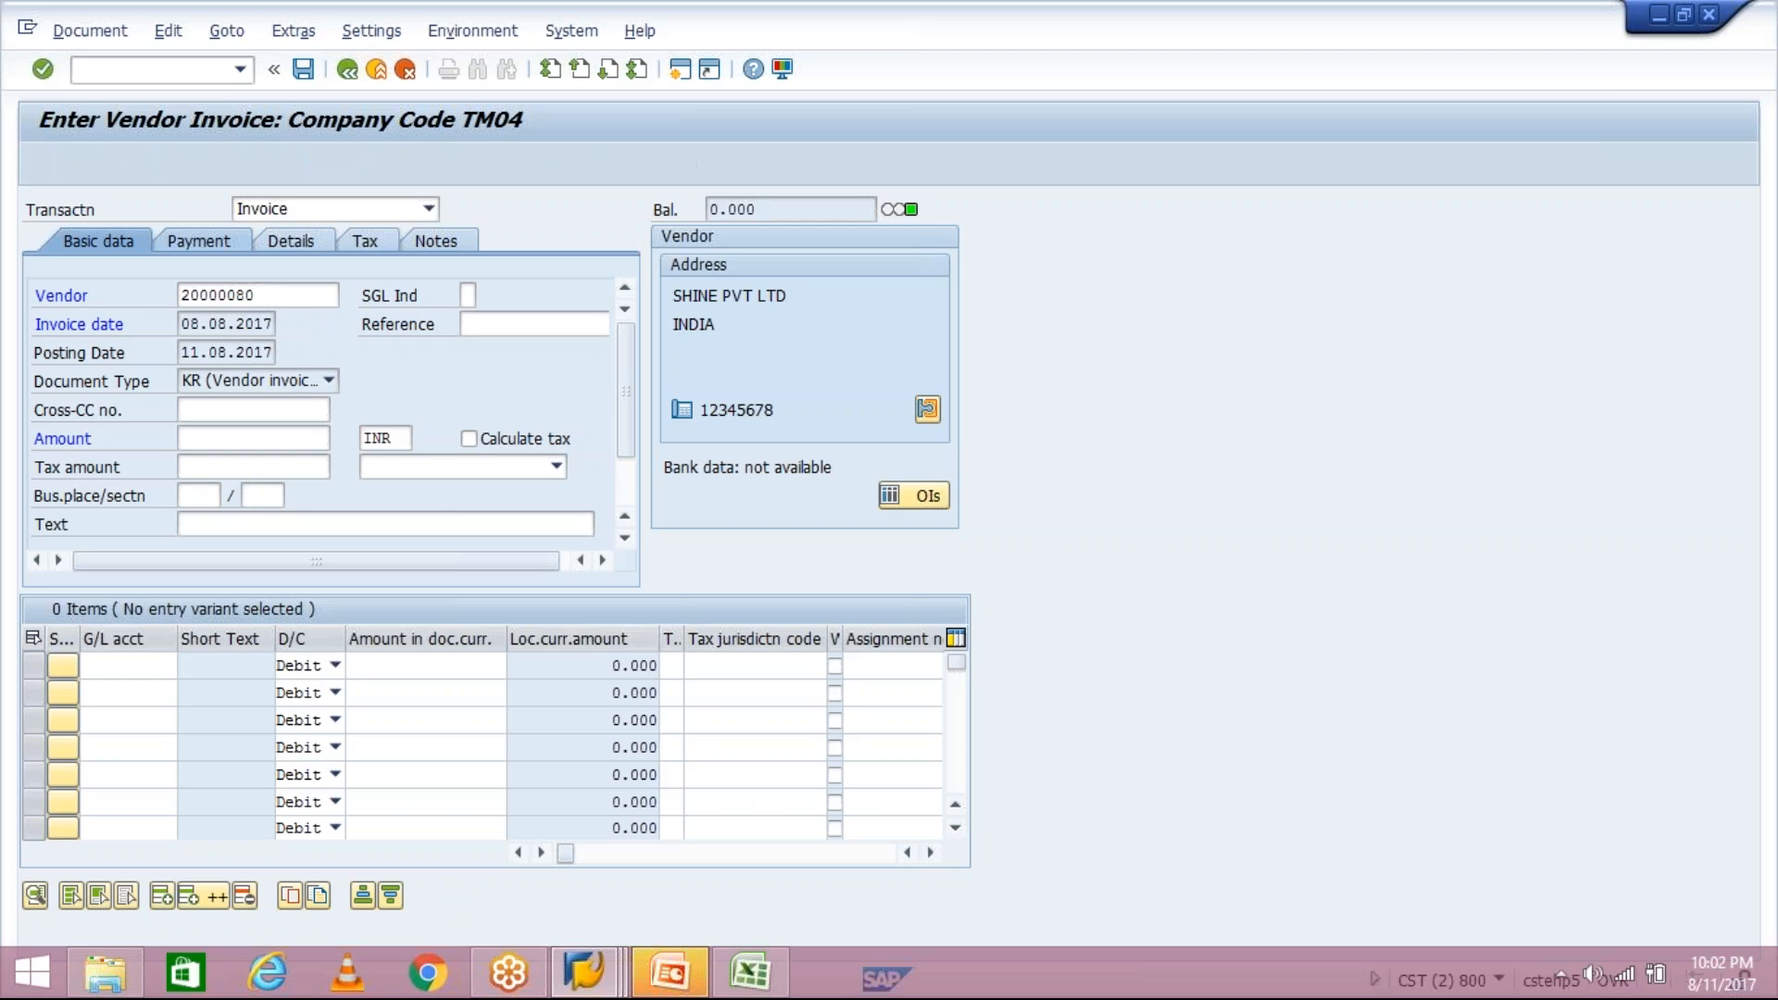
pyautogui.click(197, 241)
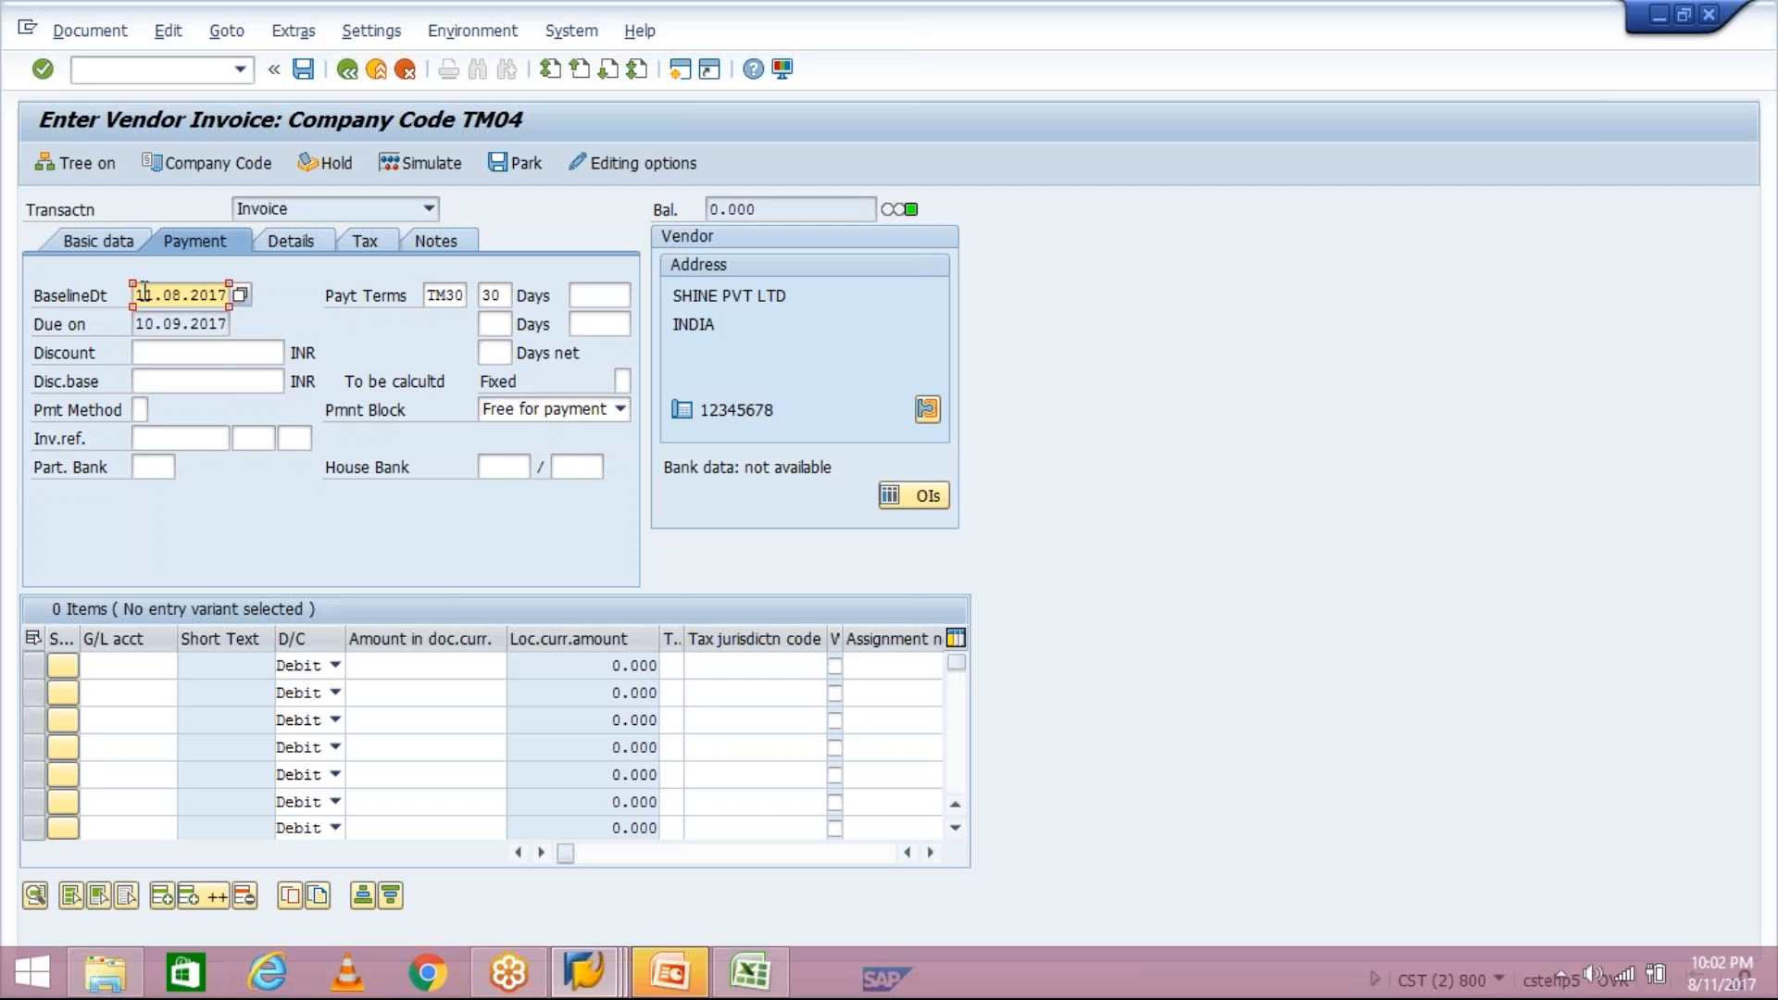
pyautogui.doubleClick(184, 295)
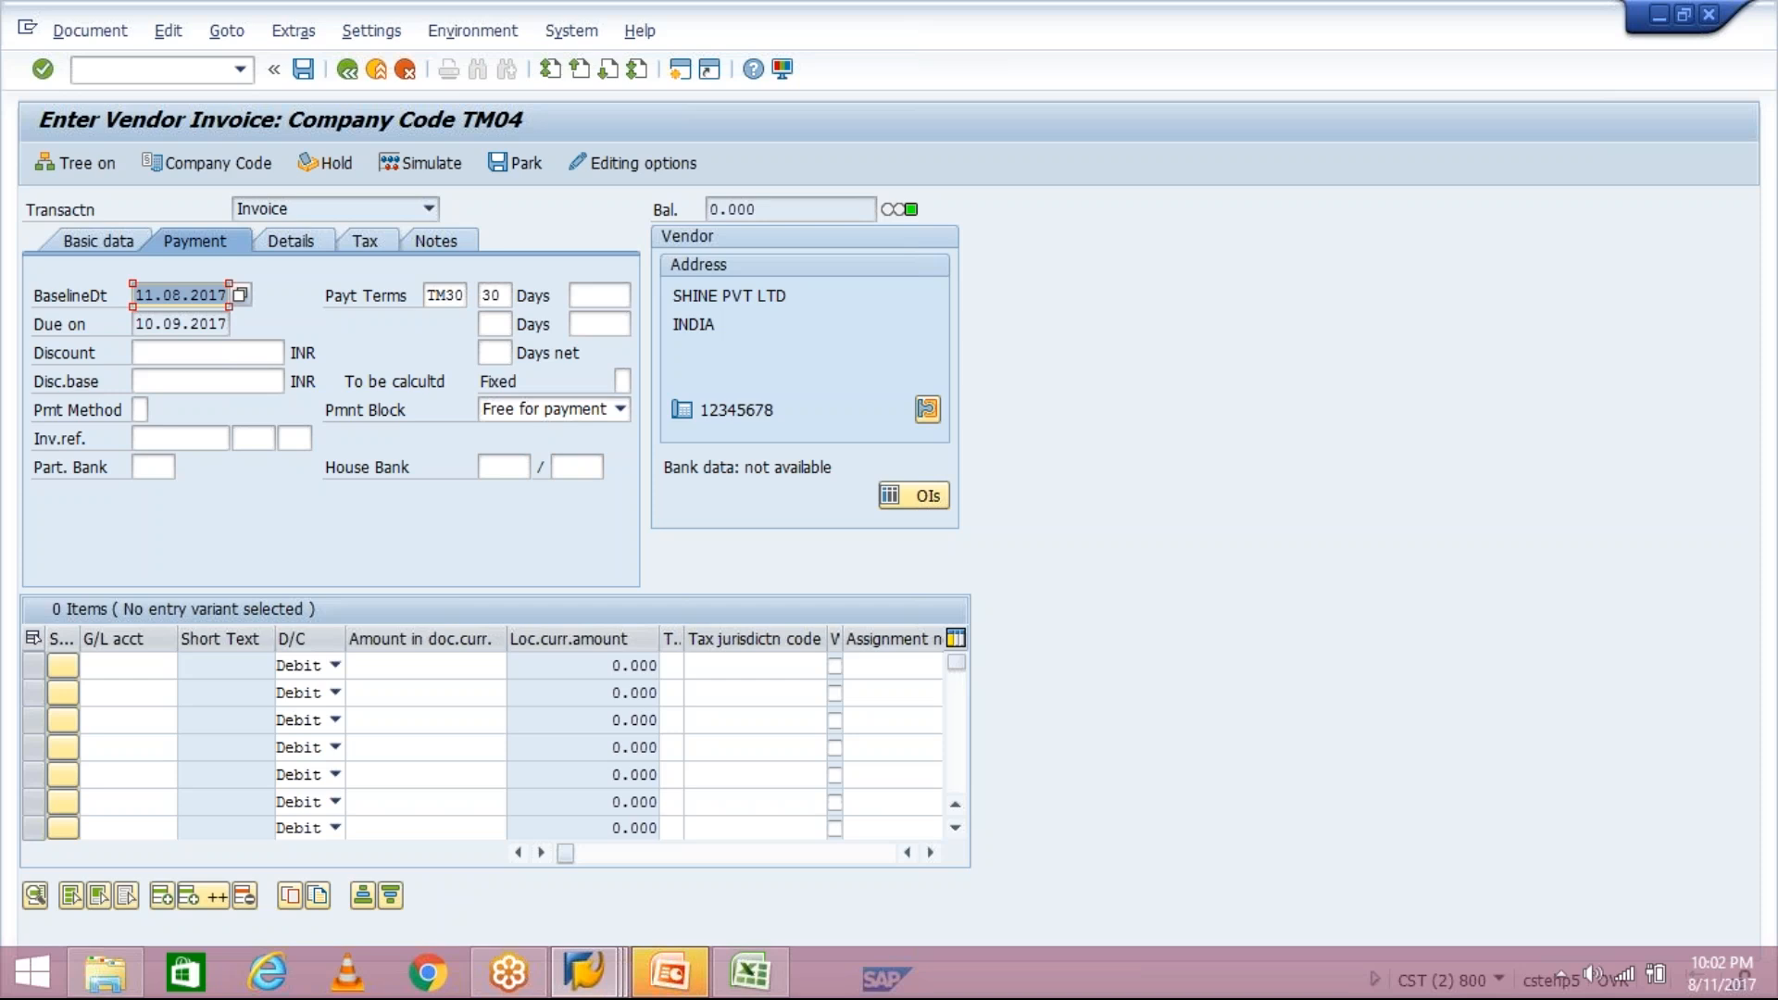
pyautogui.moveTo(139, 331); pyautogui.dragTo(278, 341)
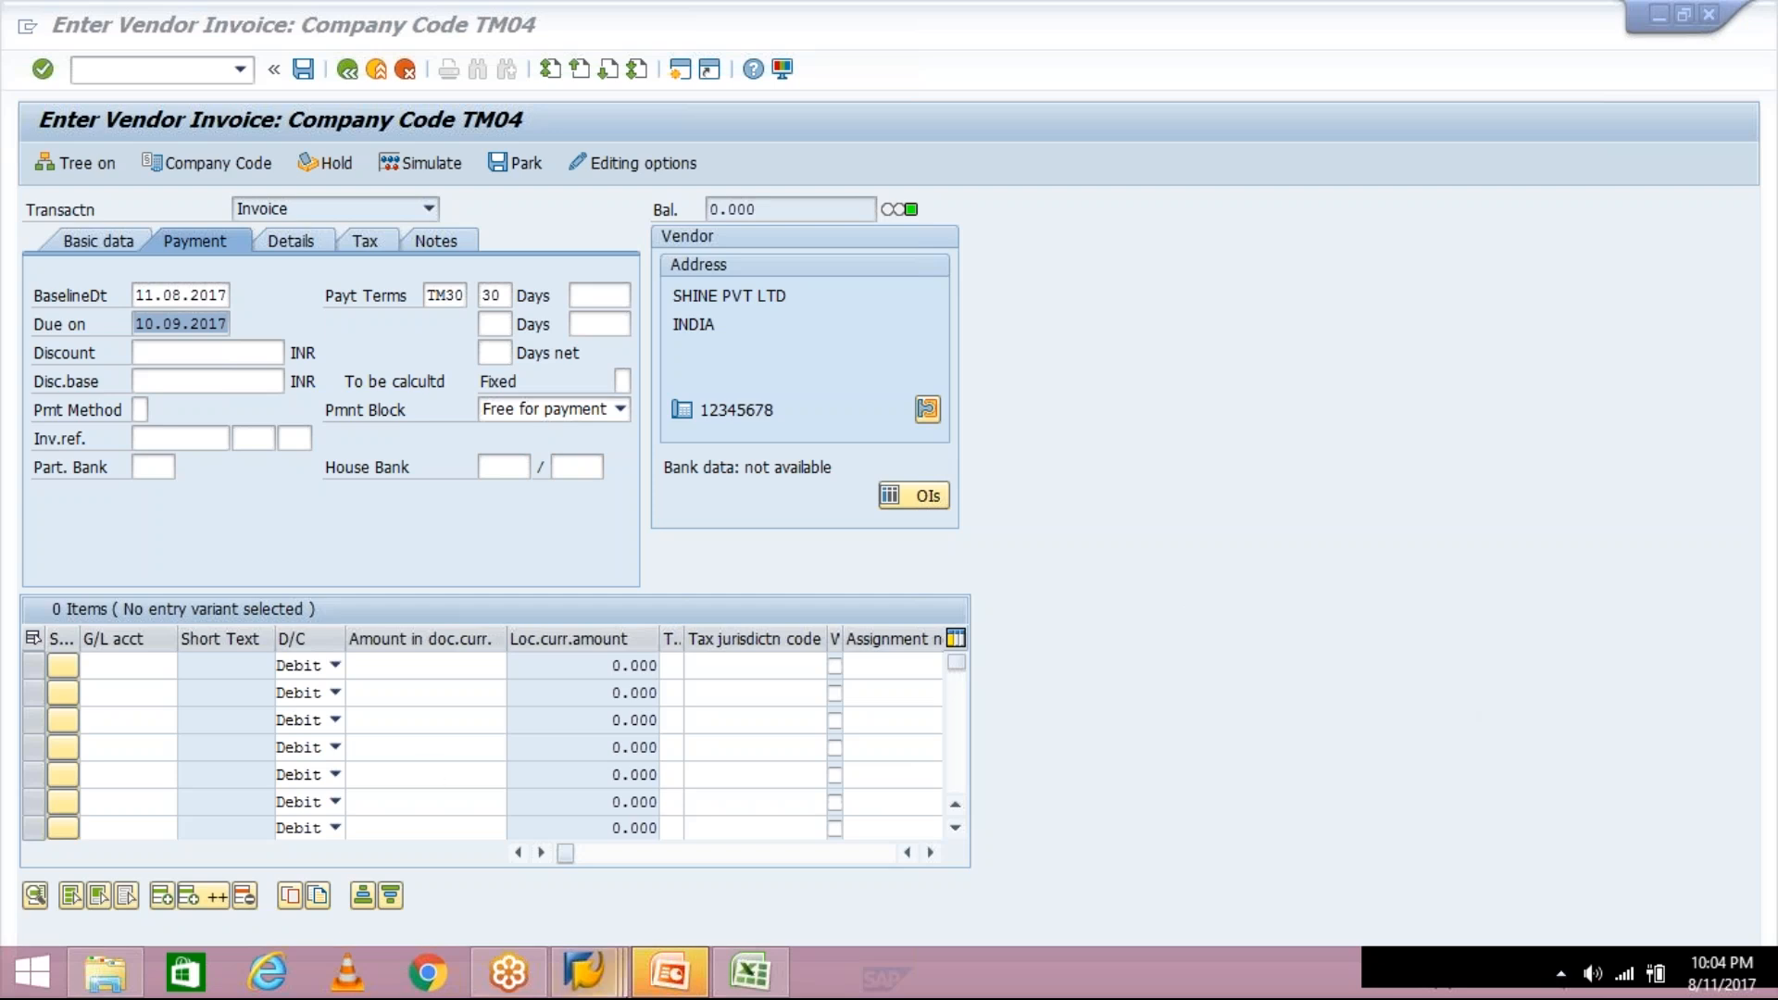
# Review the TM30 payment terms configuration, then return to the vendor master change session
pyautogui.moveTo(608, 986)
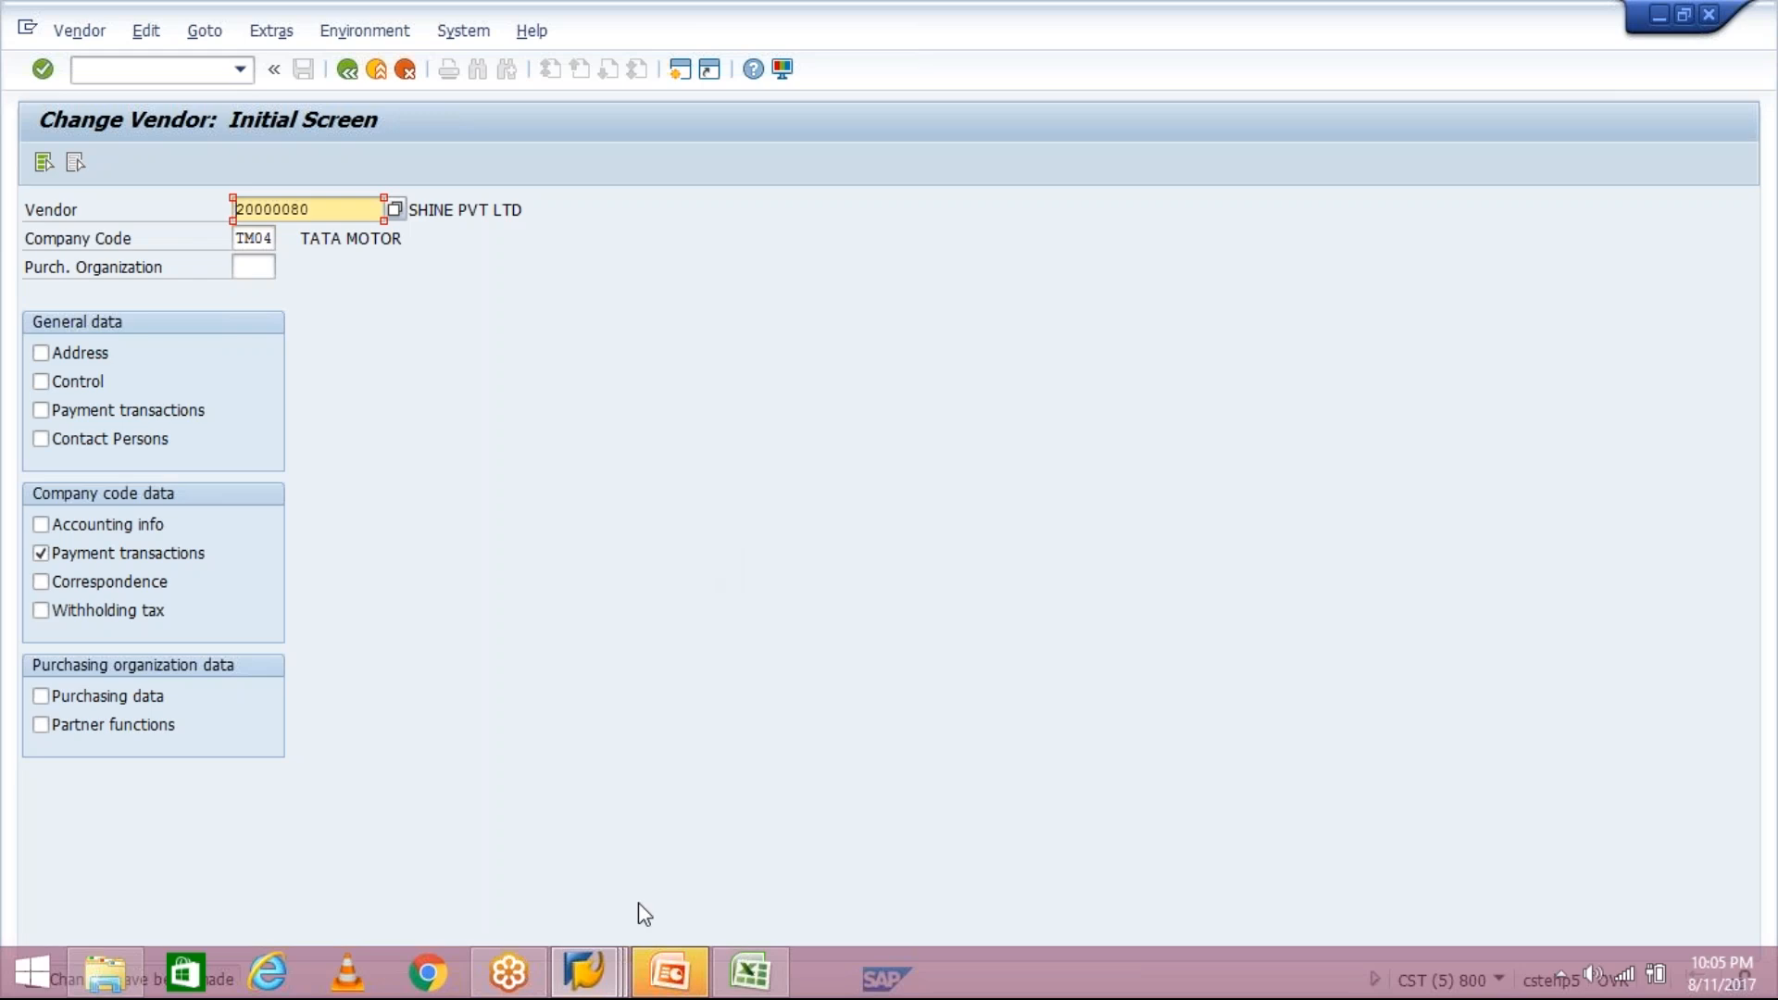
pyautogui.click(593, 968)
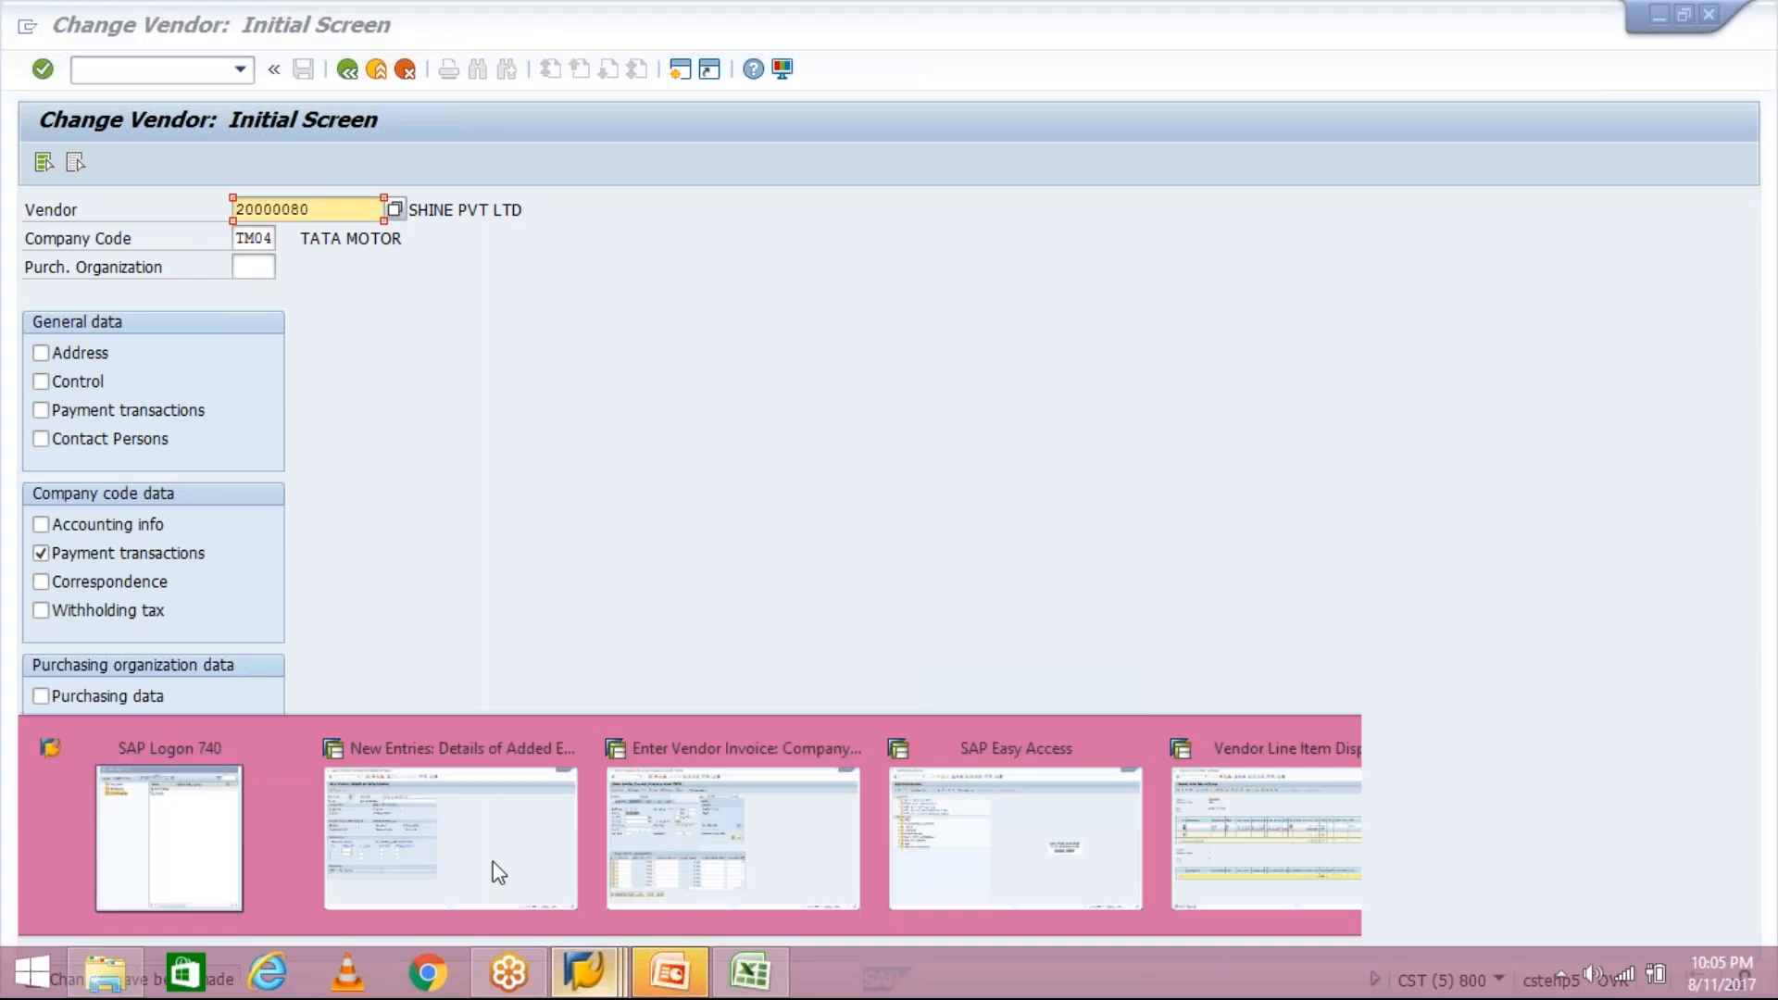
pyautogui.click(493, 861)
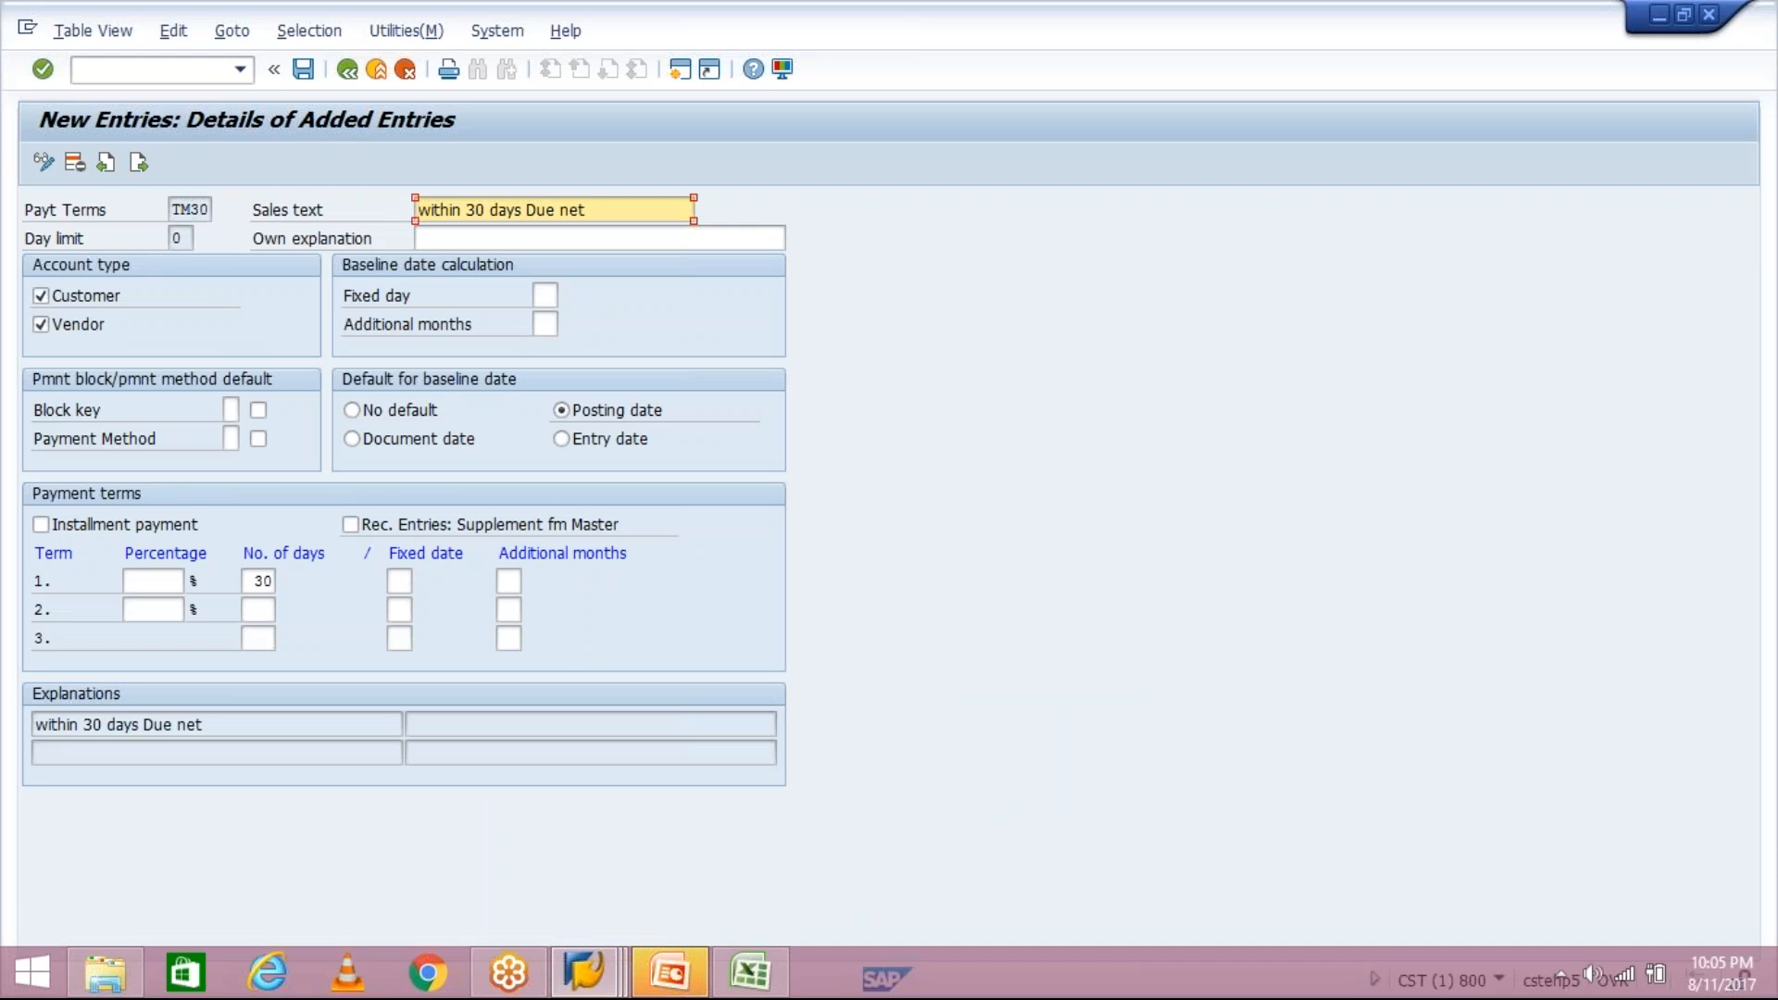
pyautogui.click(592, 971)
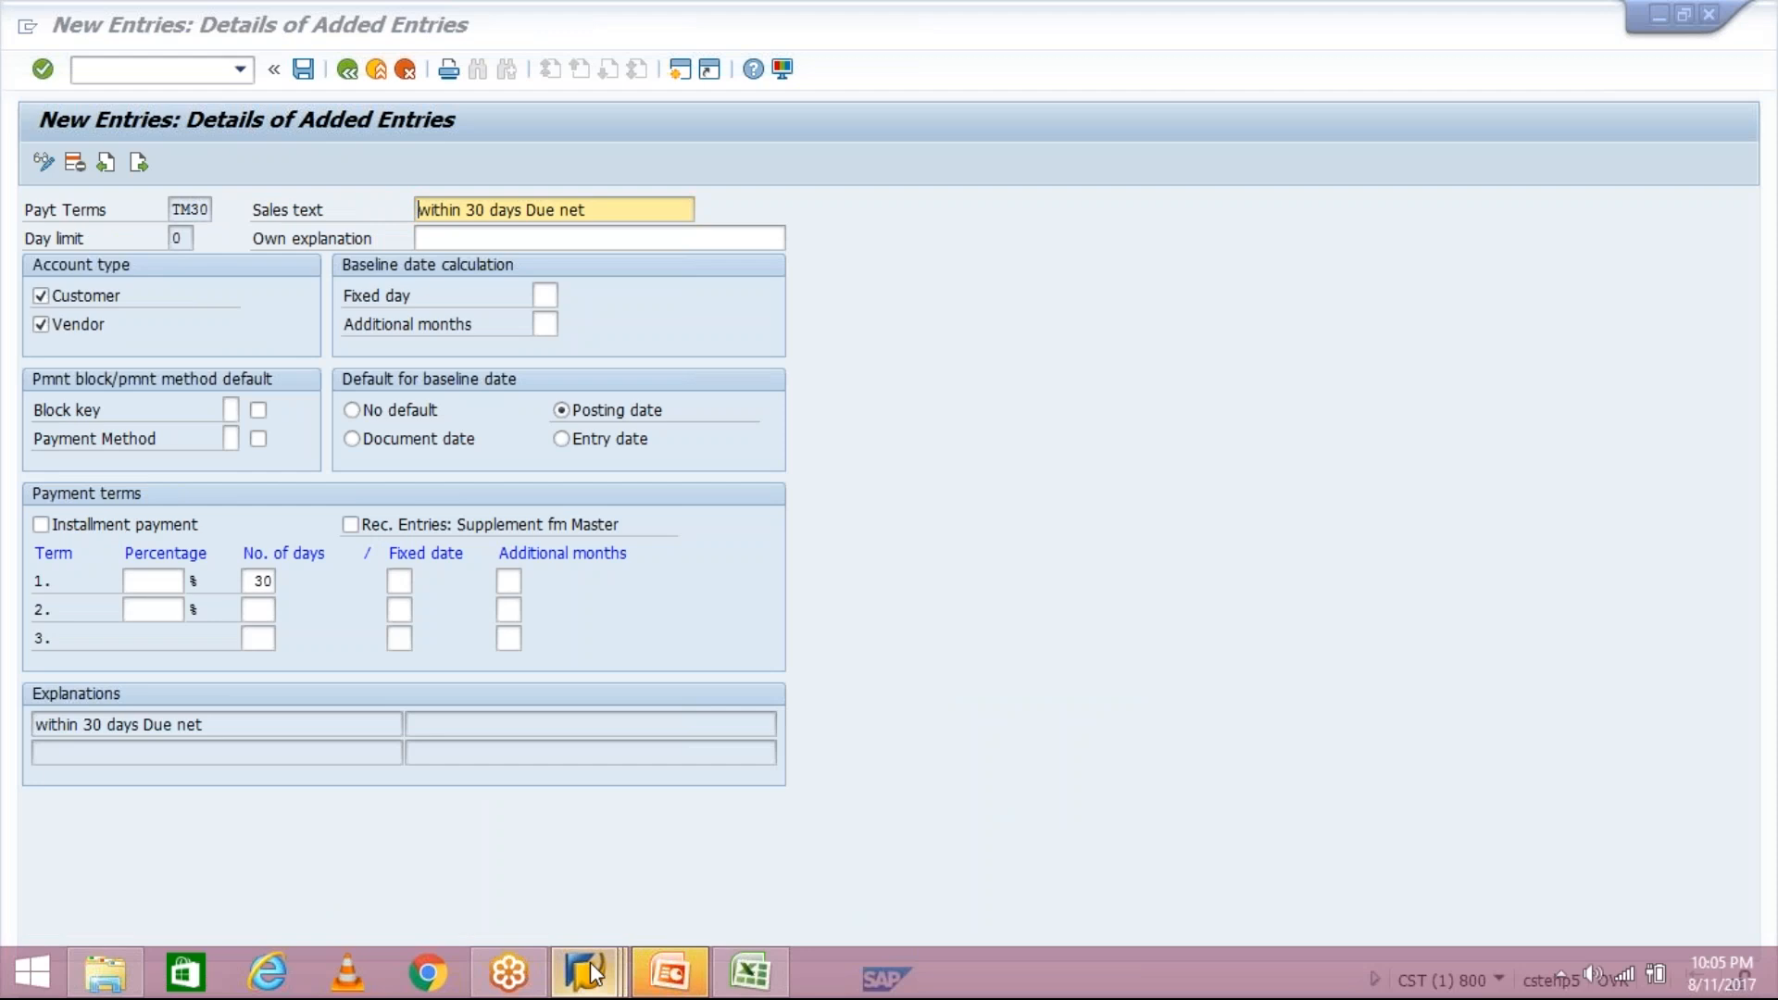
pyautogui.moveTo(814, 819)
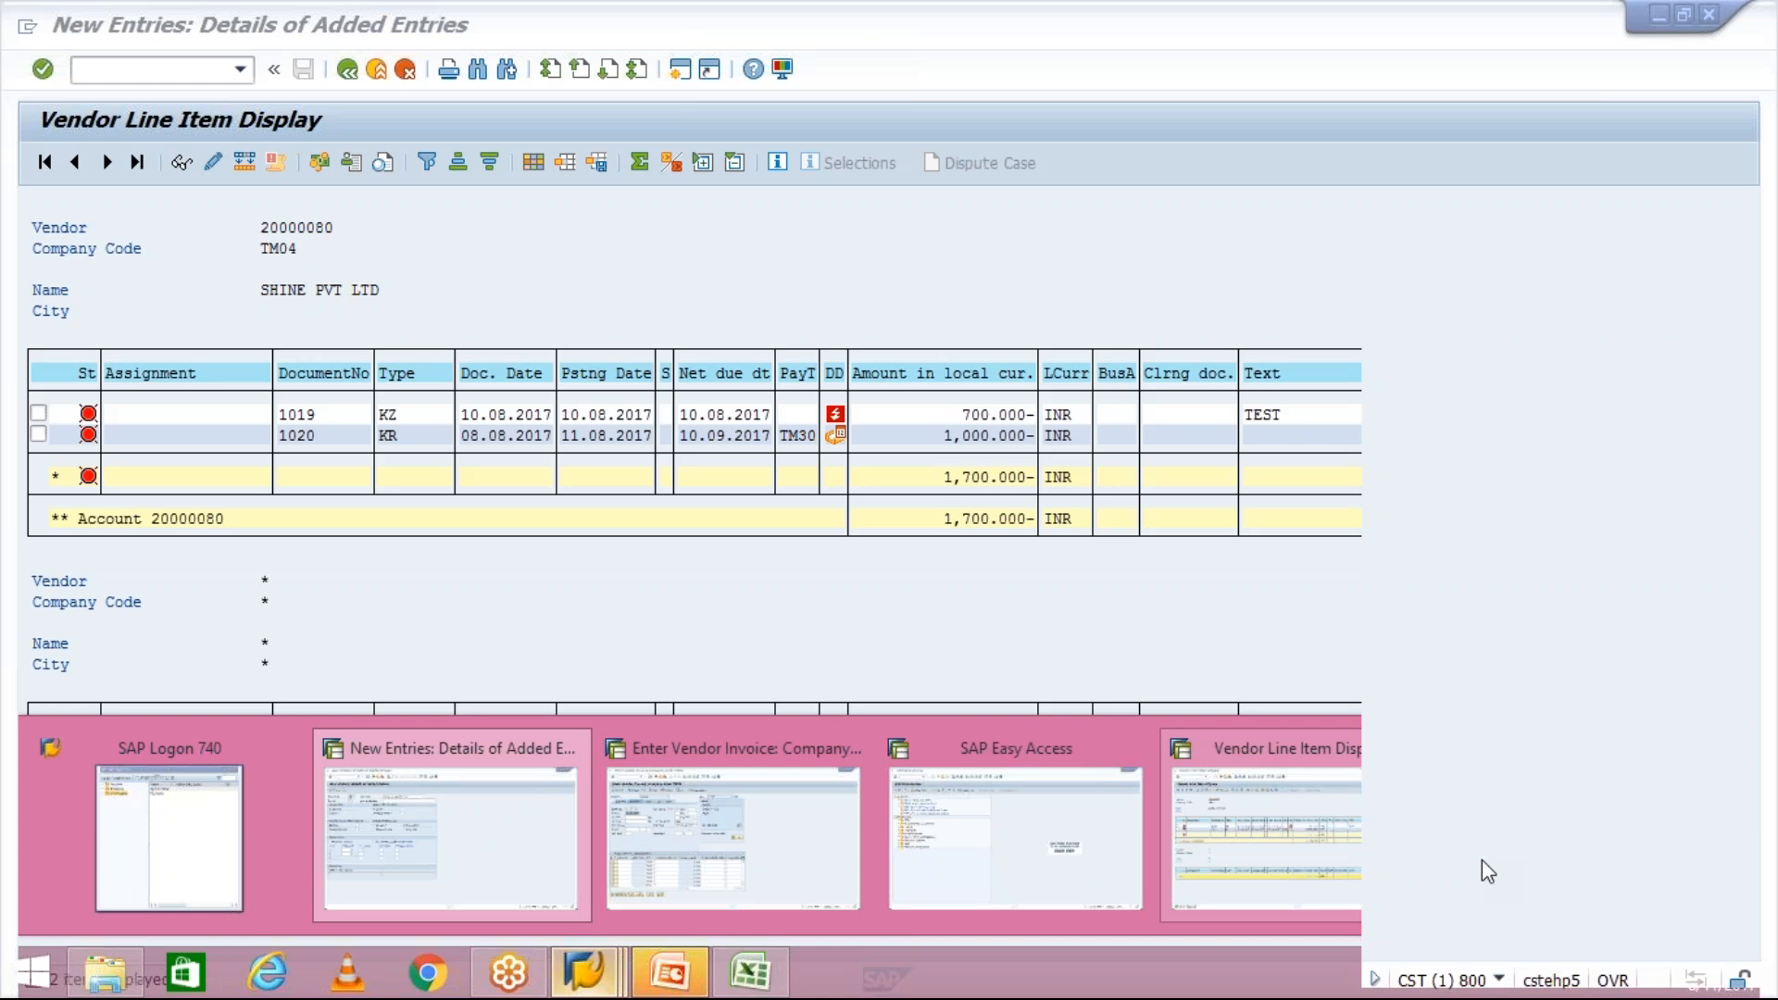
pyautogui.click(1481, 859)
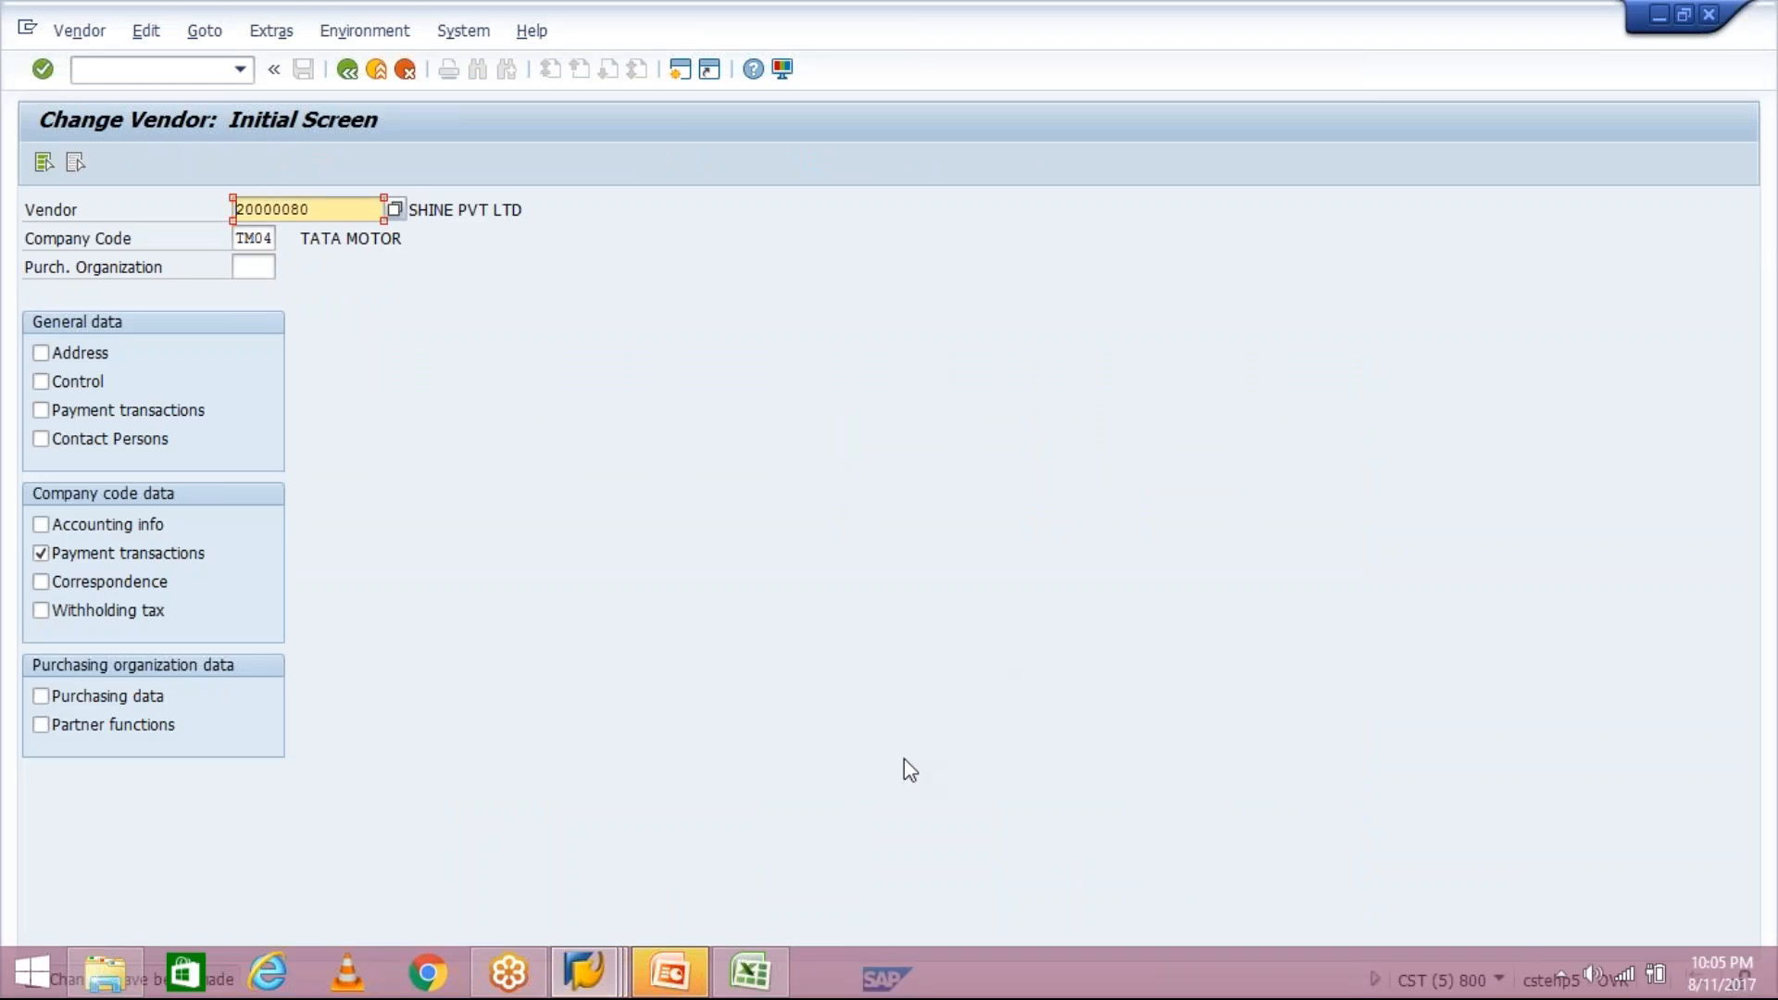
# Switch back to the vendor invoice session and examine the defaulted payment terms in its payment data
pyautogui.click(584, 977)
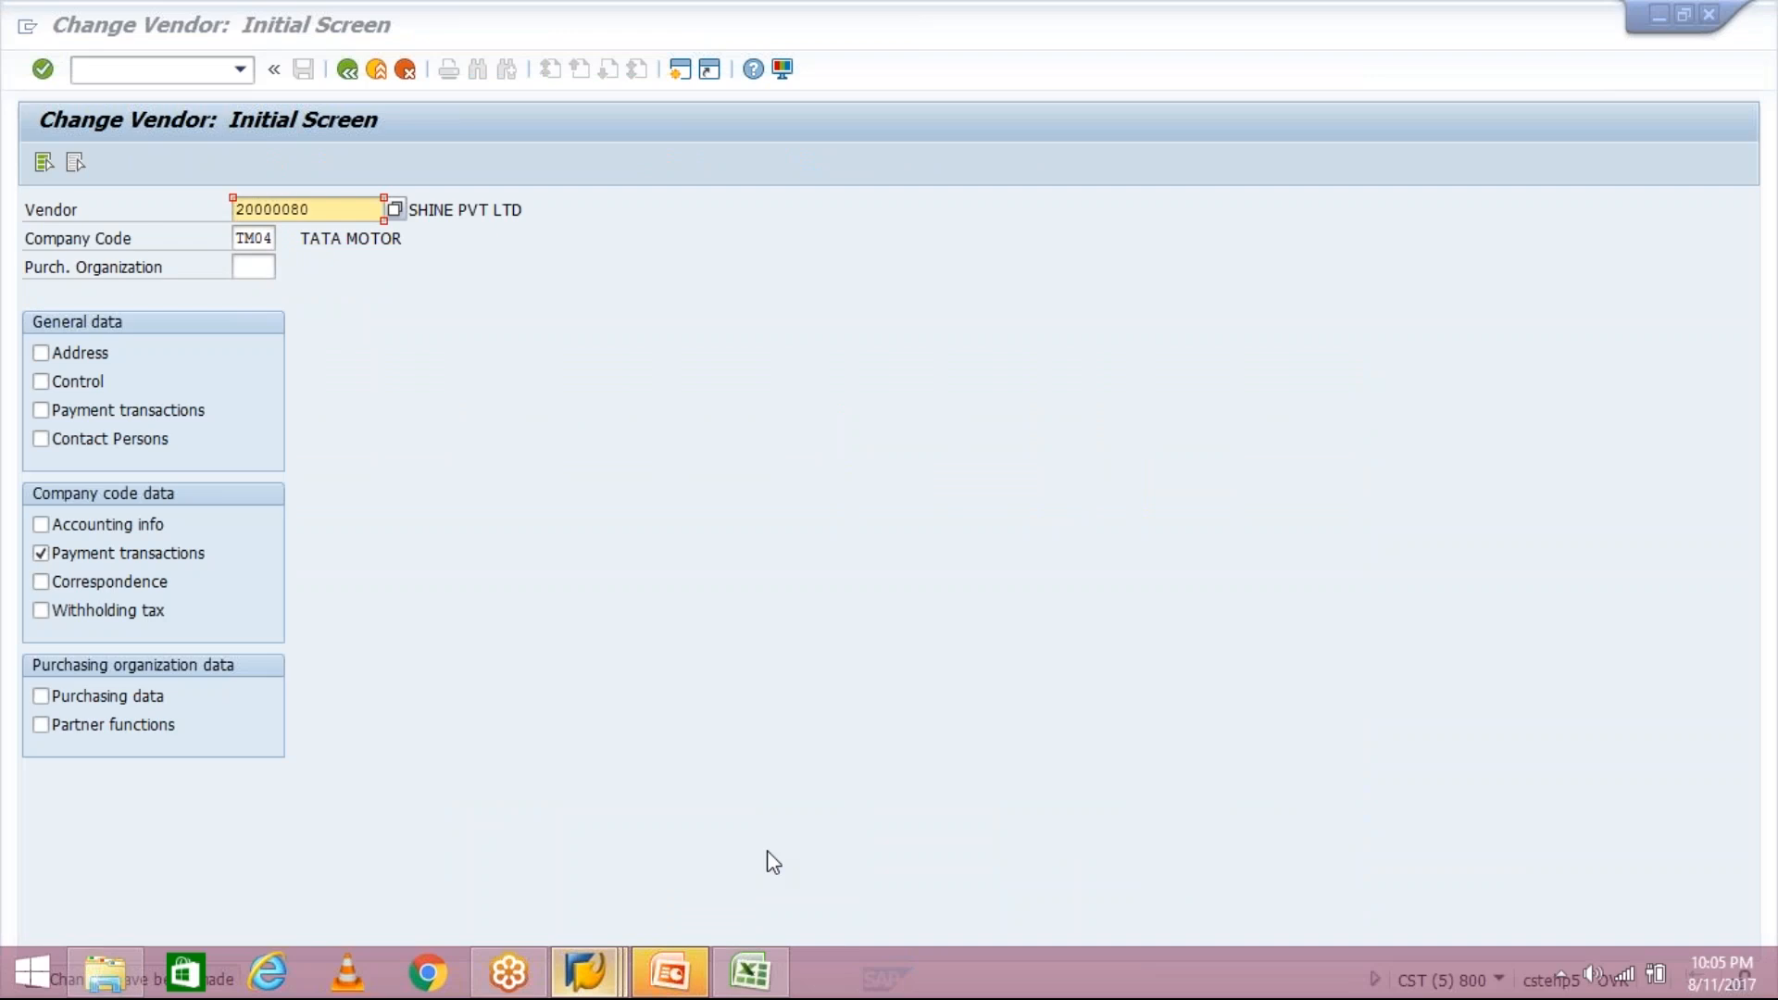
pyautogui.moveTo(766, 844)
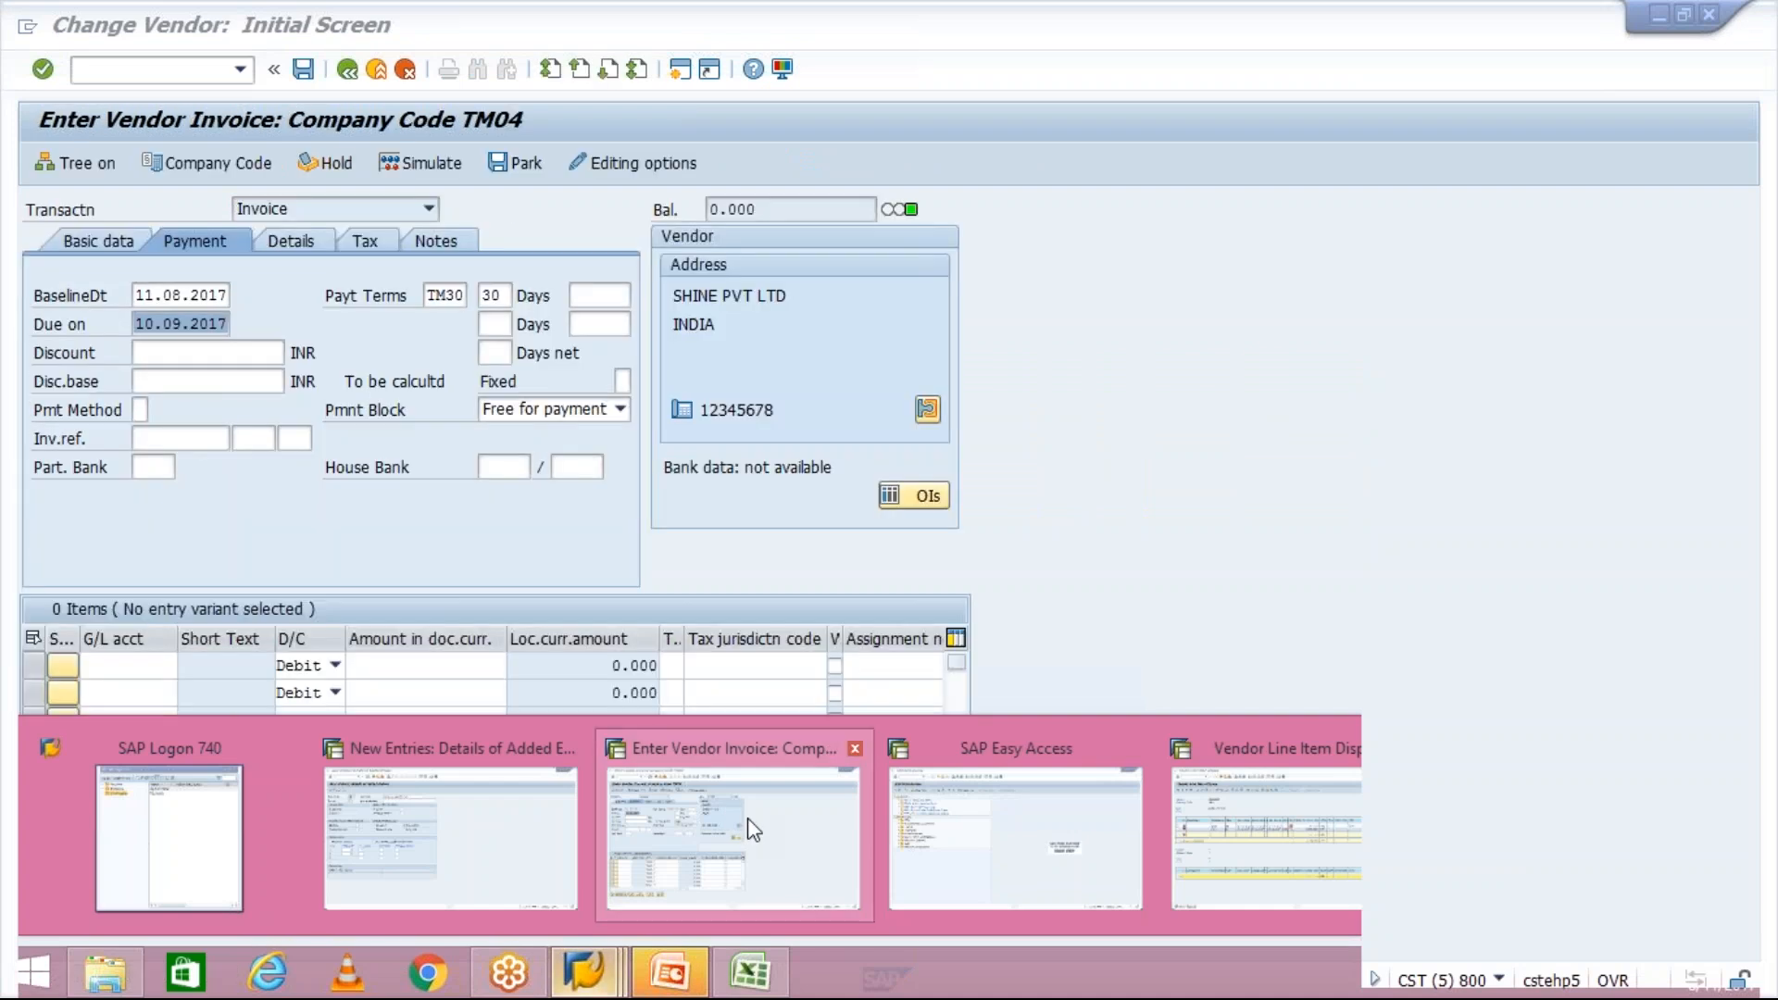
pyautogui.click(748, 819)
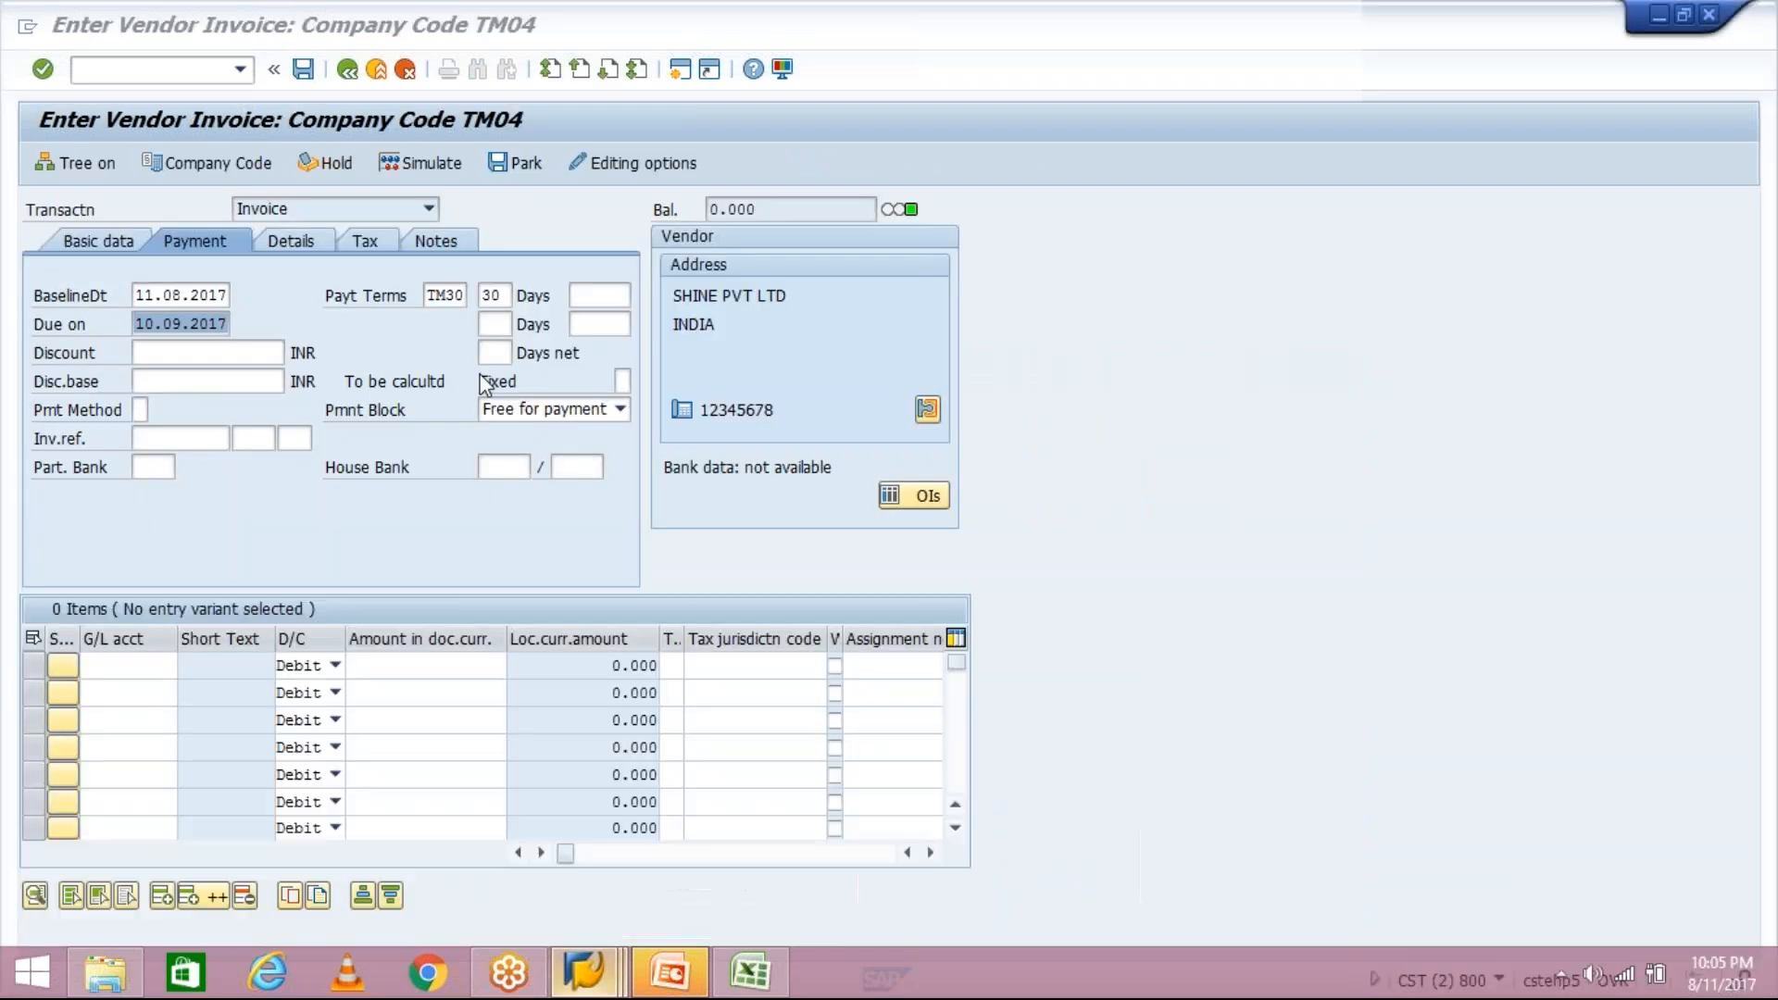
pyautogui.click(435, 296)
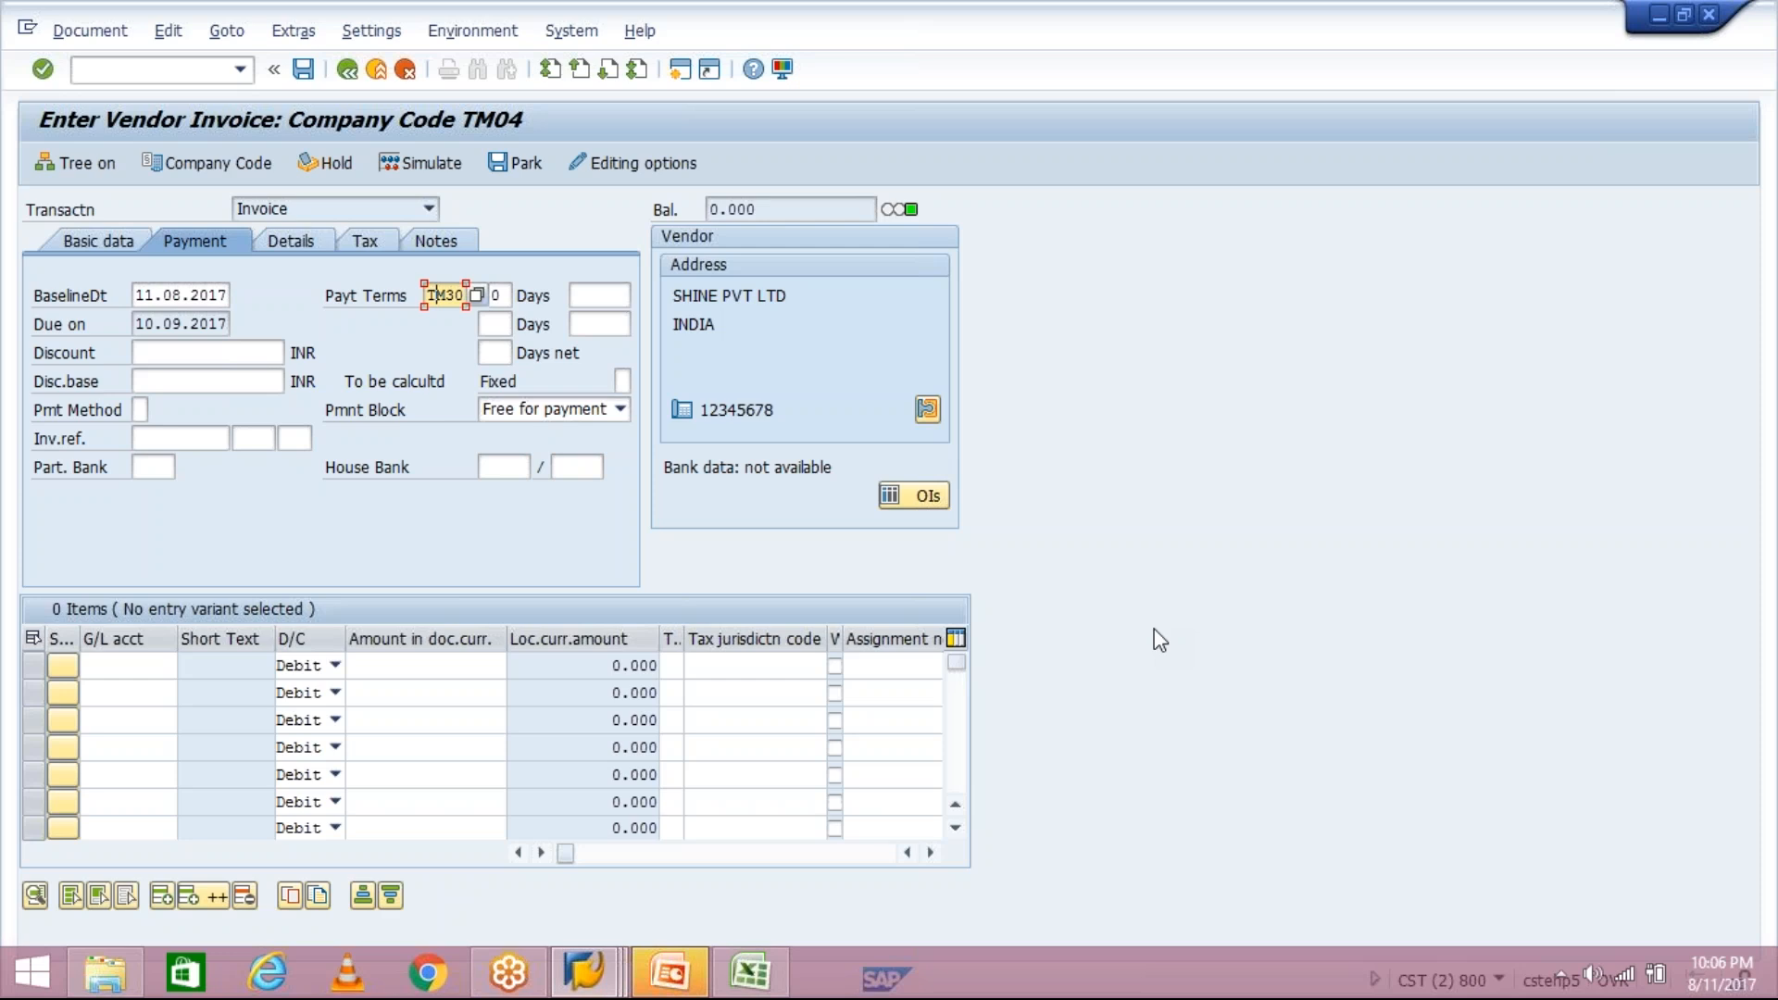
pyautogui.click(1770, 673)
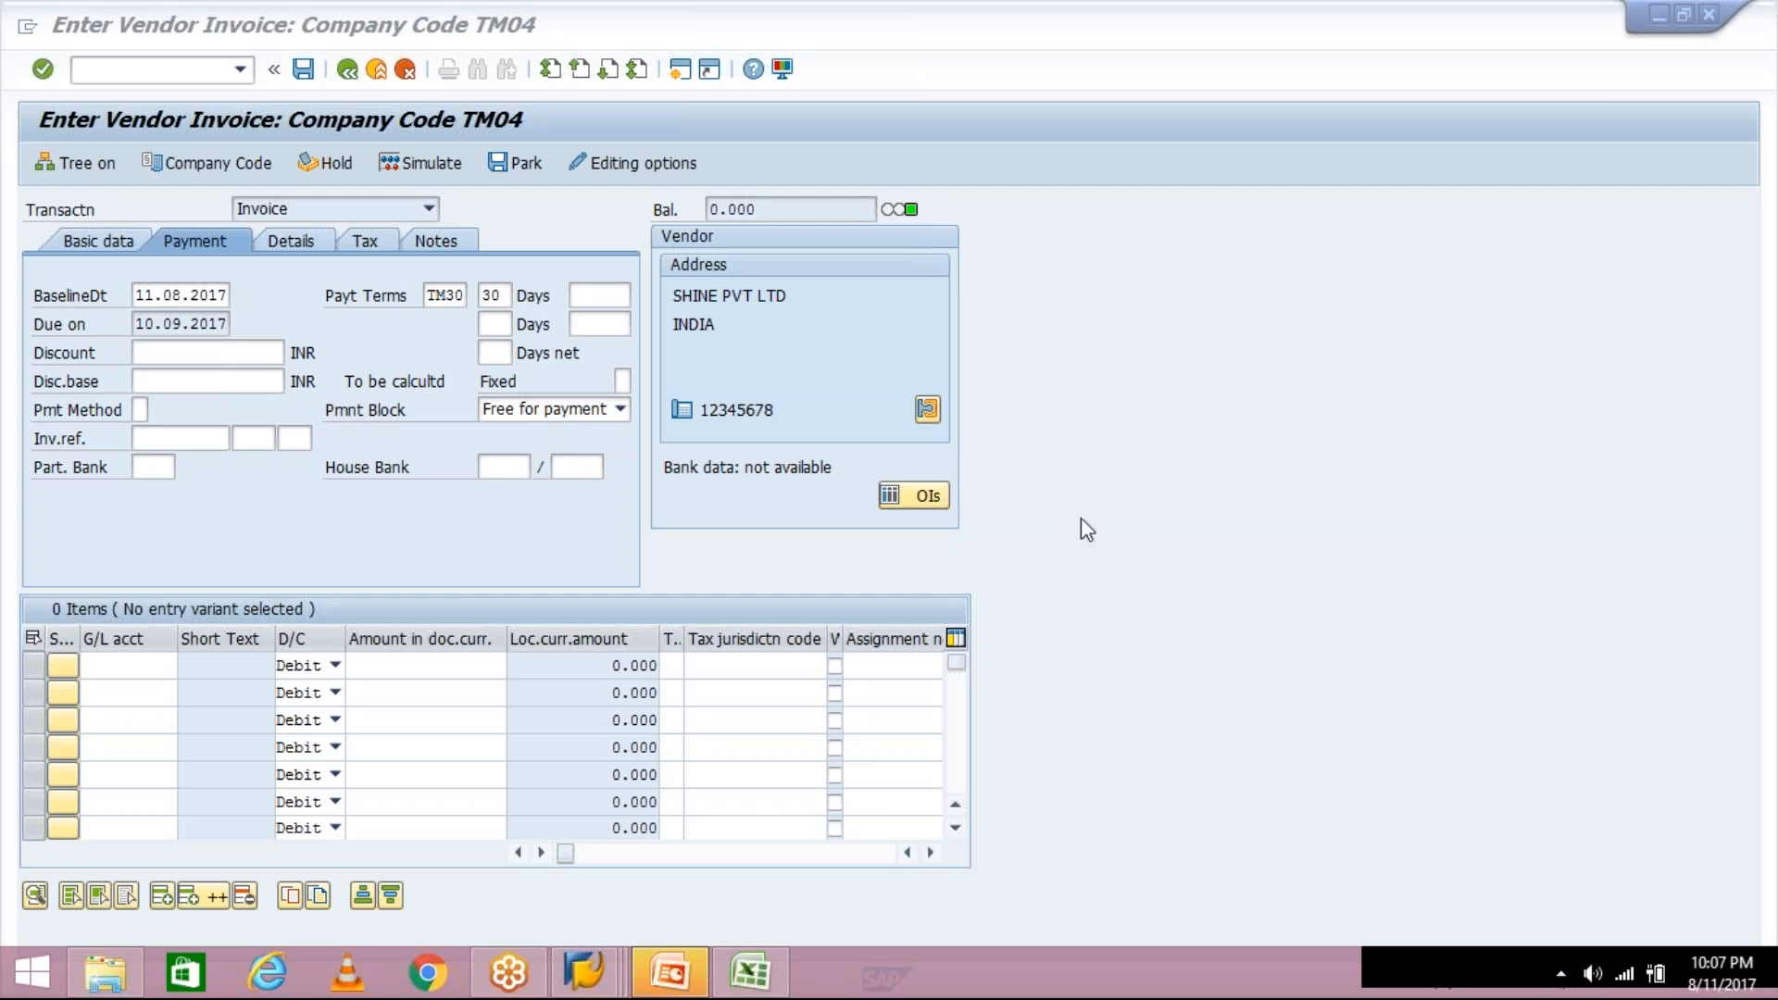
# Return to the invoice's basic data and try changing the last digit of the vendor number
pyautogui.click(118, 244)
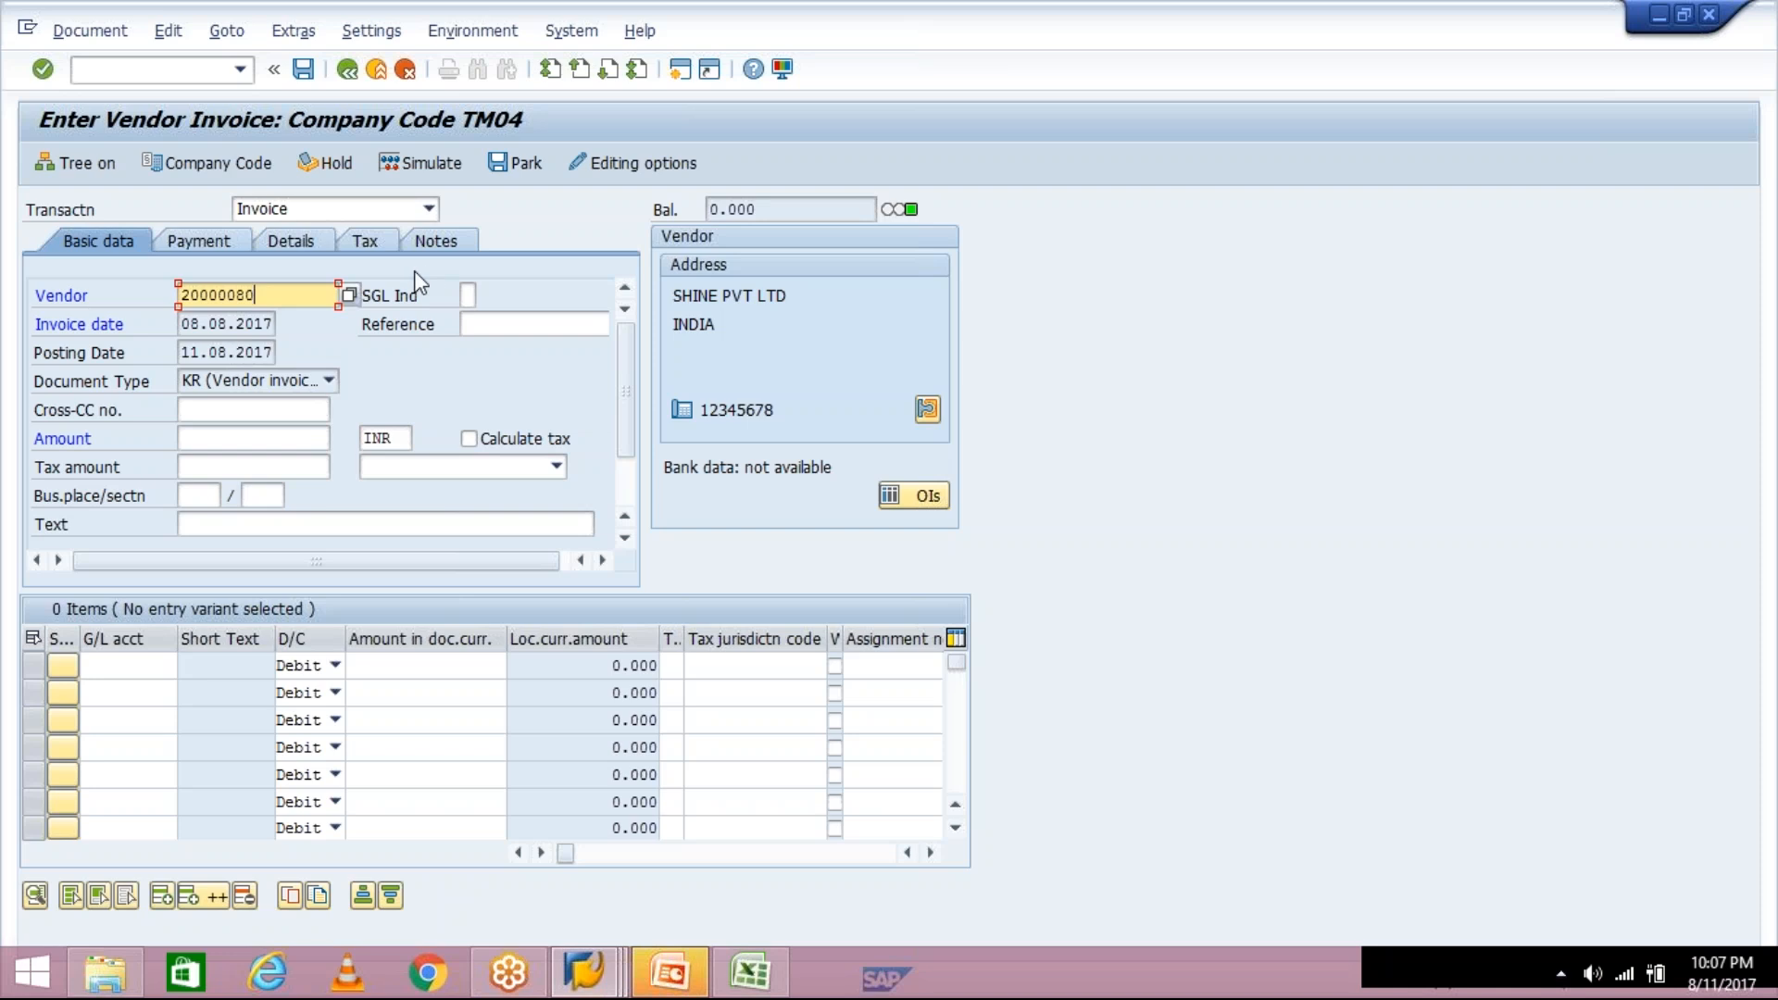
pyautogui.click(313, 296)
pyautogui.press('BackSpace')
pyautogui.write('1')
pyautogui.click(1769, 669)
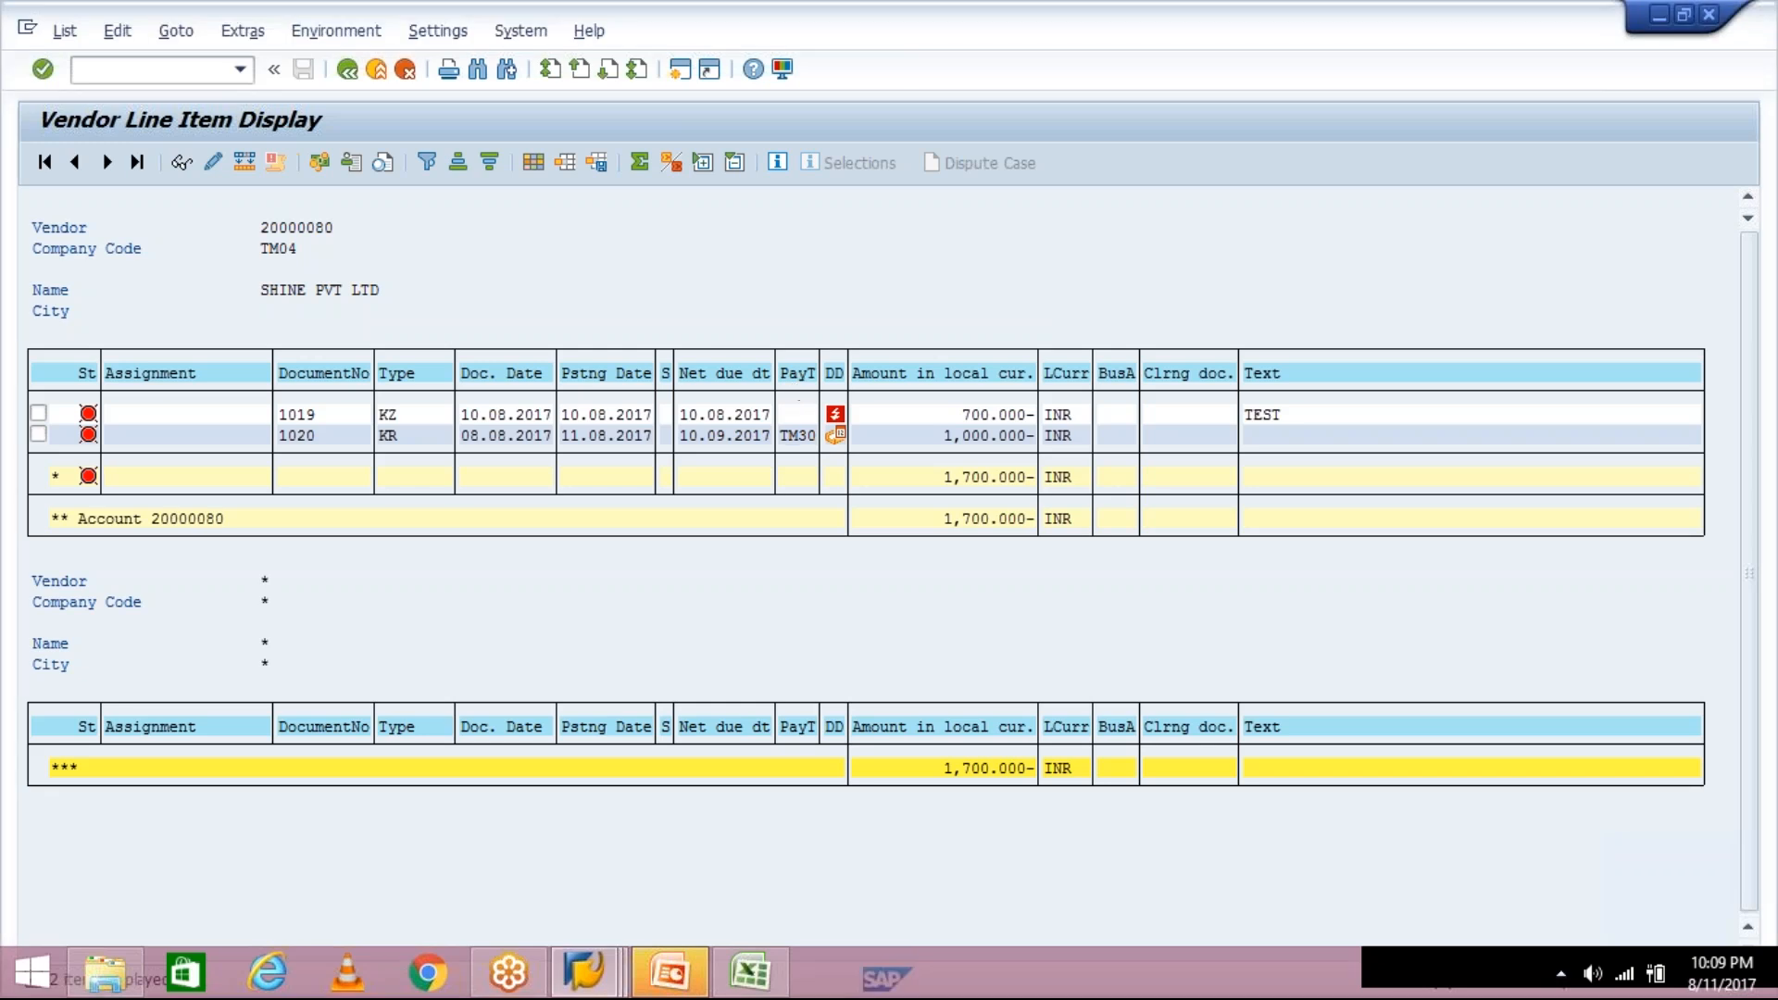
# Filter SHINE PVT LTD's line items in the Vendor Line Item Display by terms of payment TM30
pyautogui.click(800, 374)
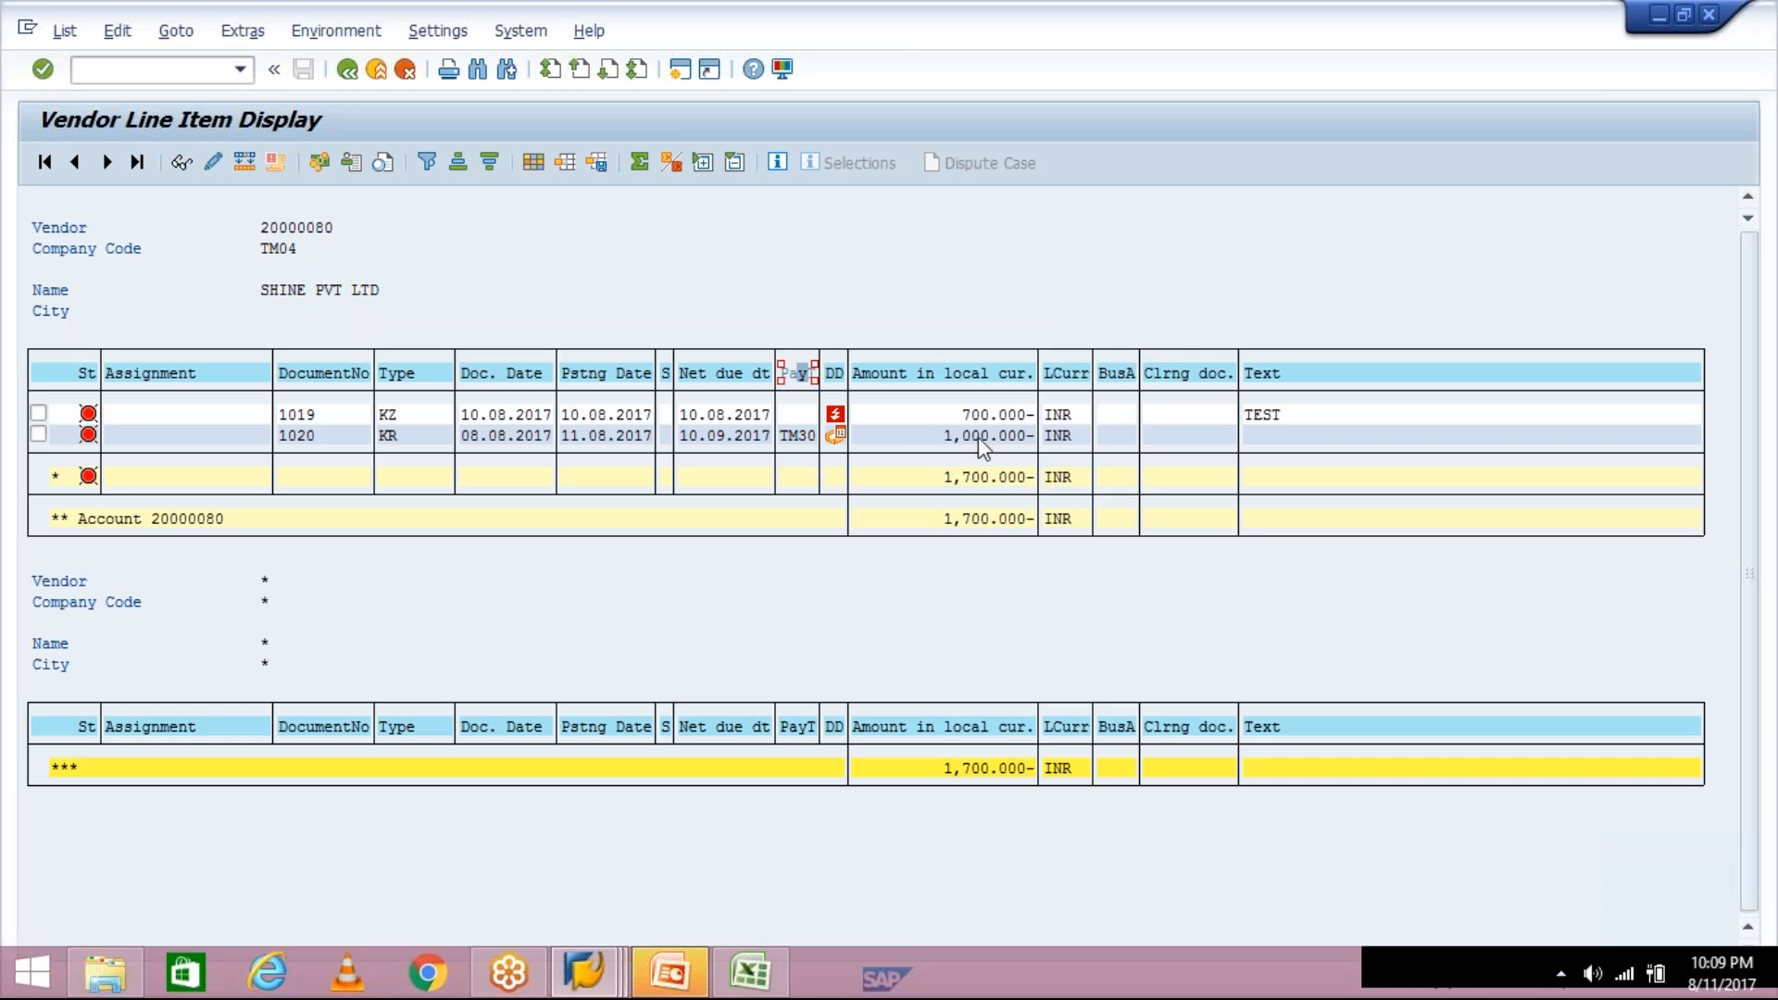
pyautogui.click(946, 437)
pyautogui.click(798, 373)
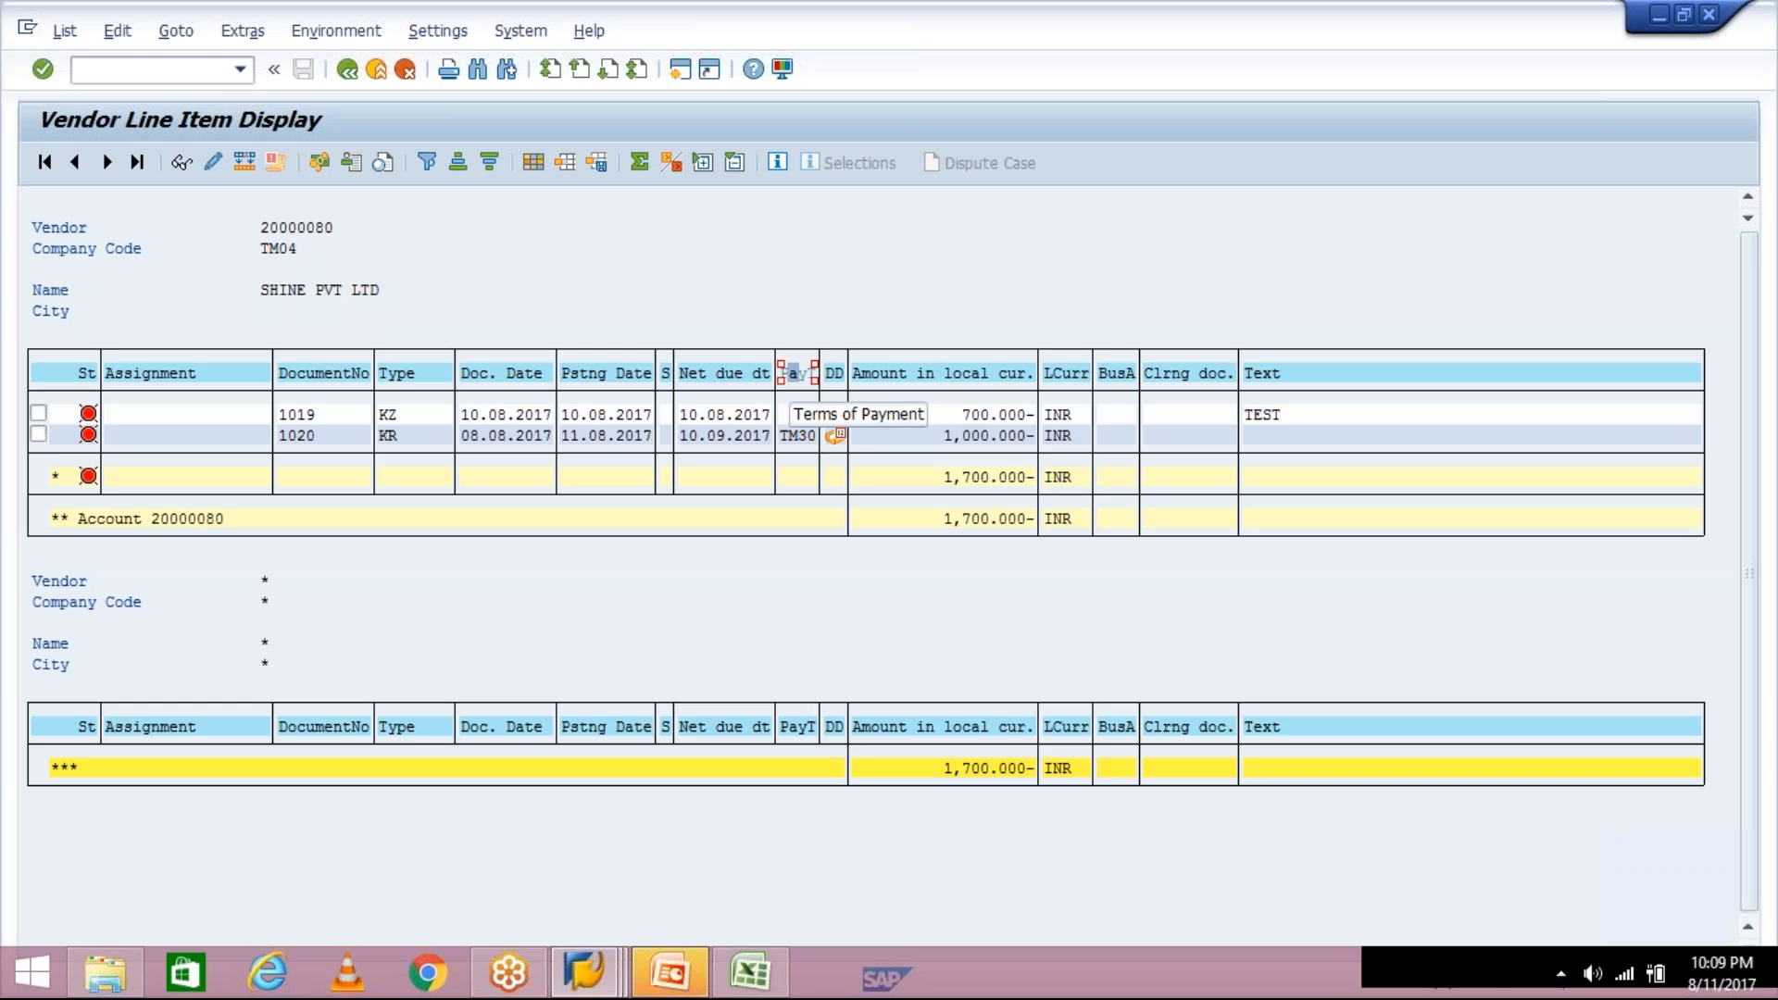
pyautogui.click(427, 165)
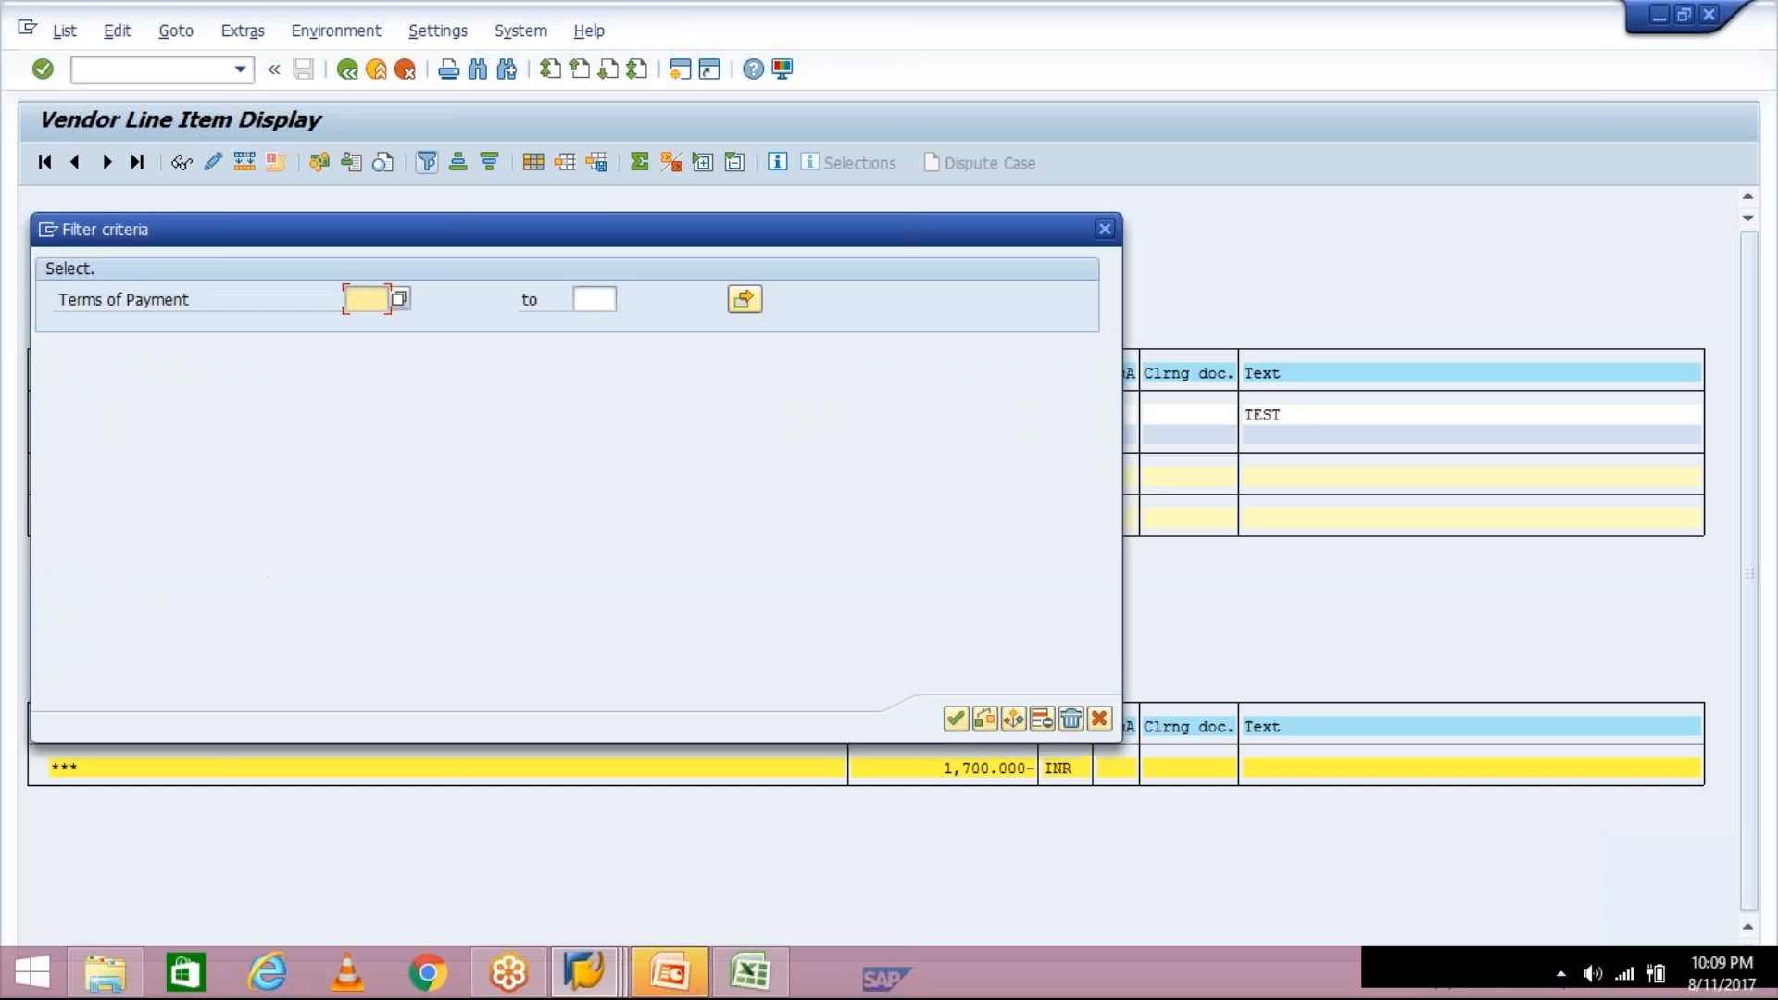
pyautogui.write('TM30')
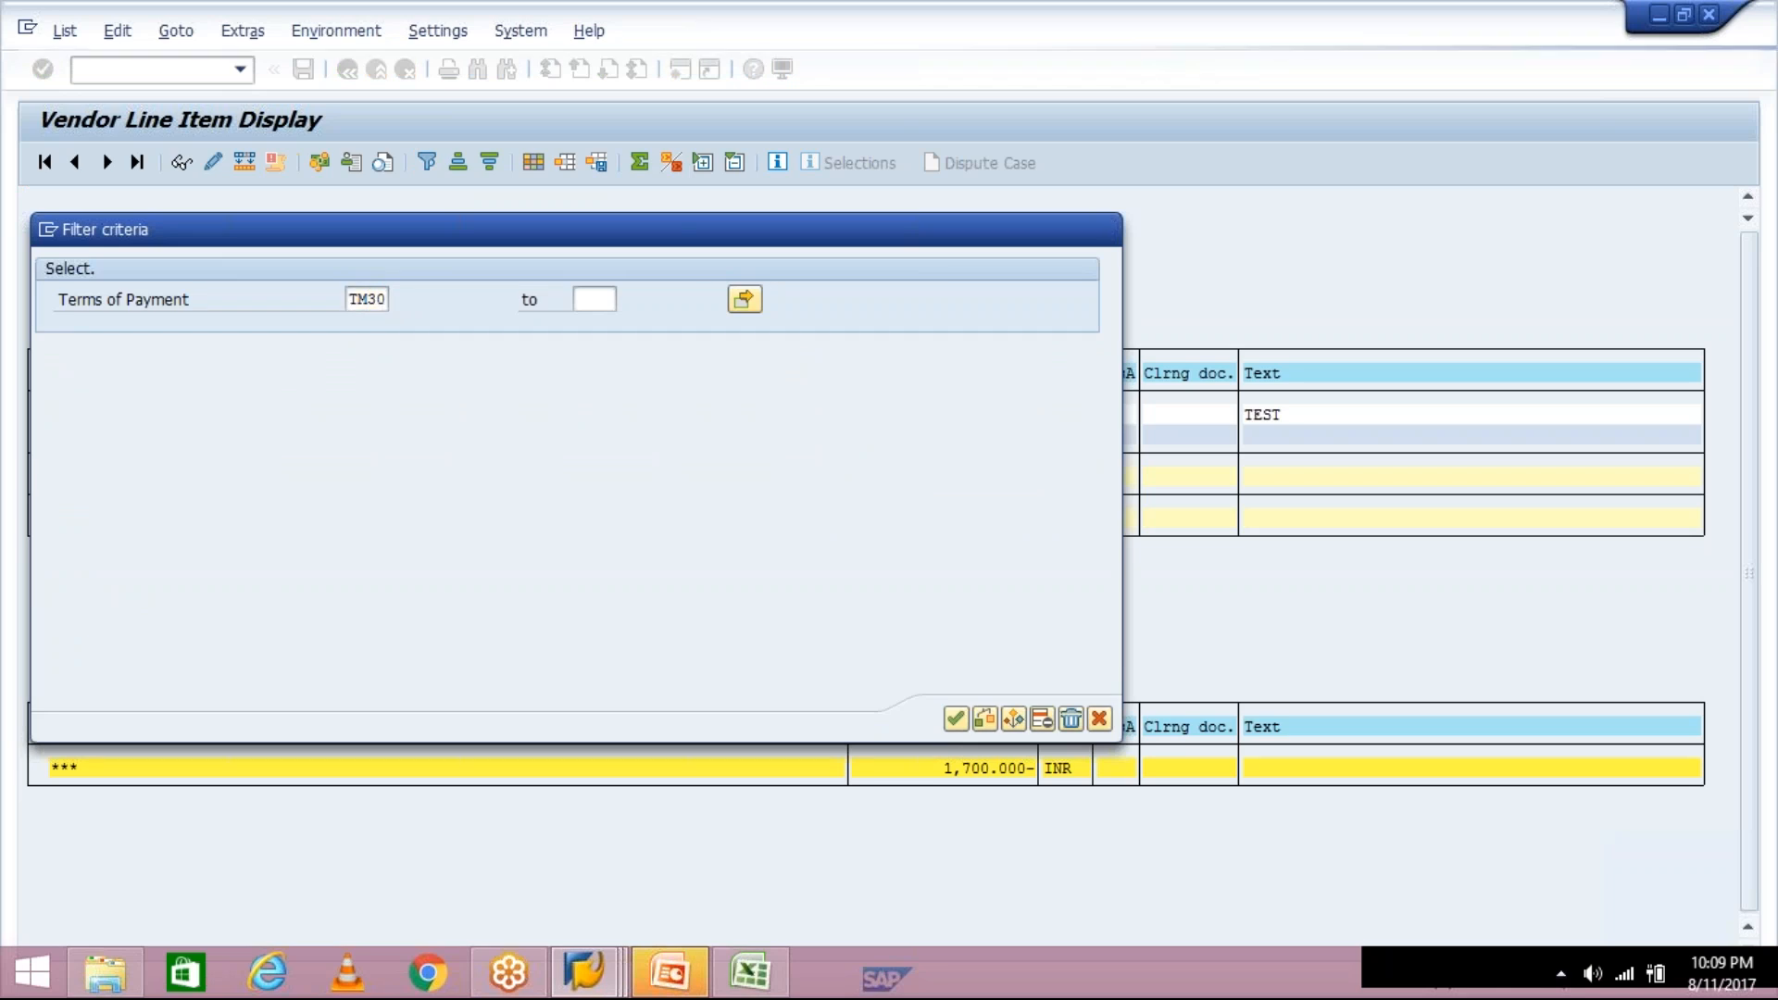
pyautogui.press('Return')
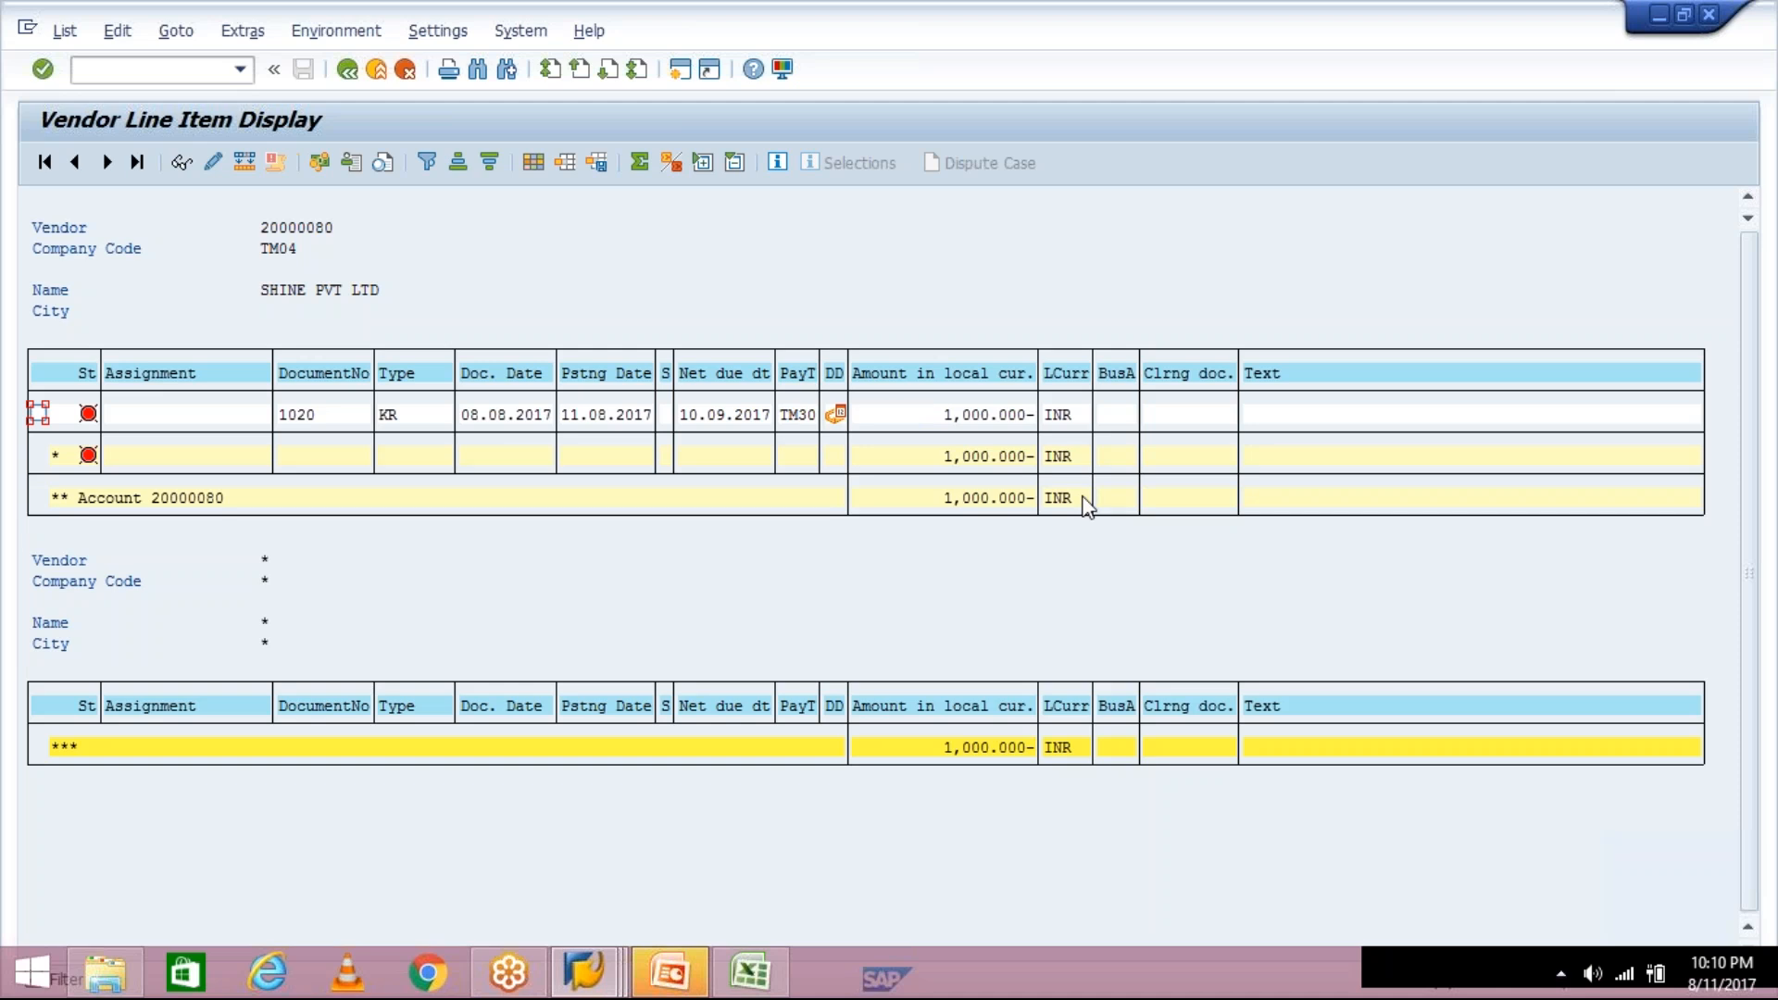
# Rerun the vendor's open item list for company code TM04 without the payment terms filter
pyautogui.click(349, 68)
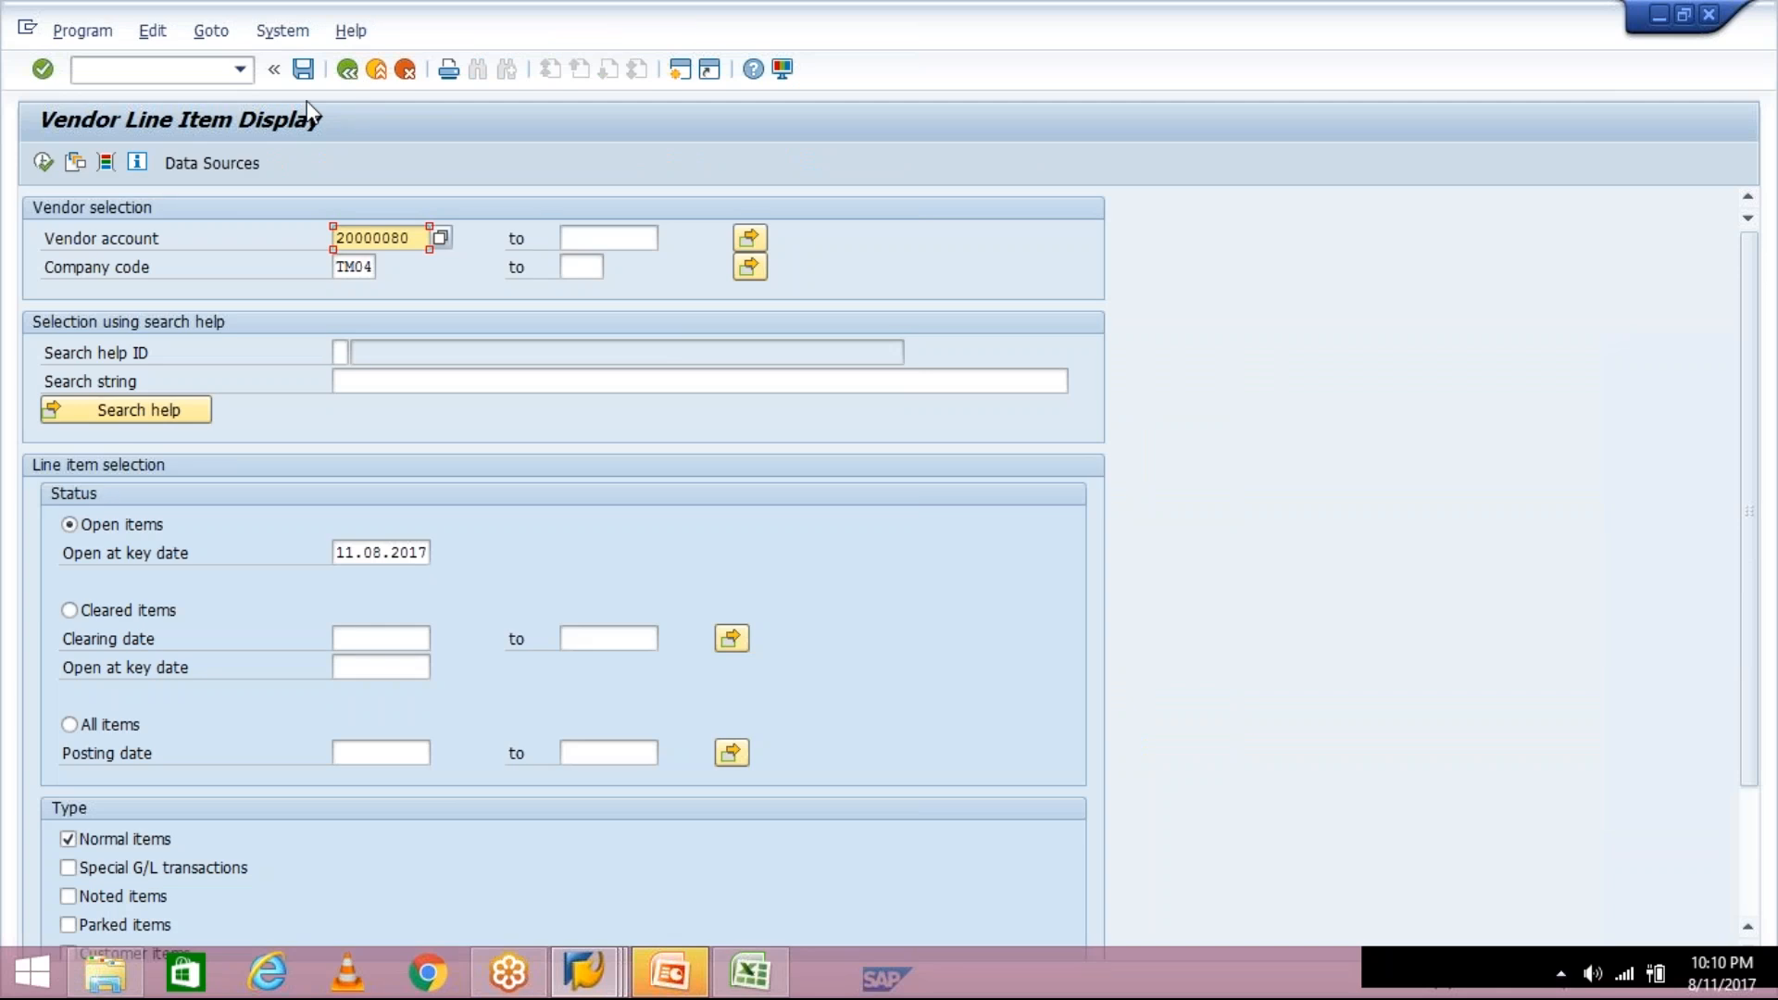
pyautogui.click(43, 161)
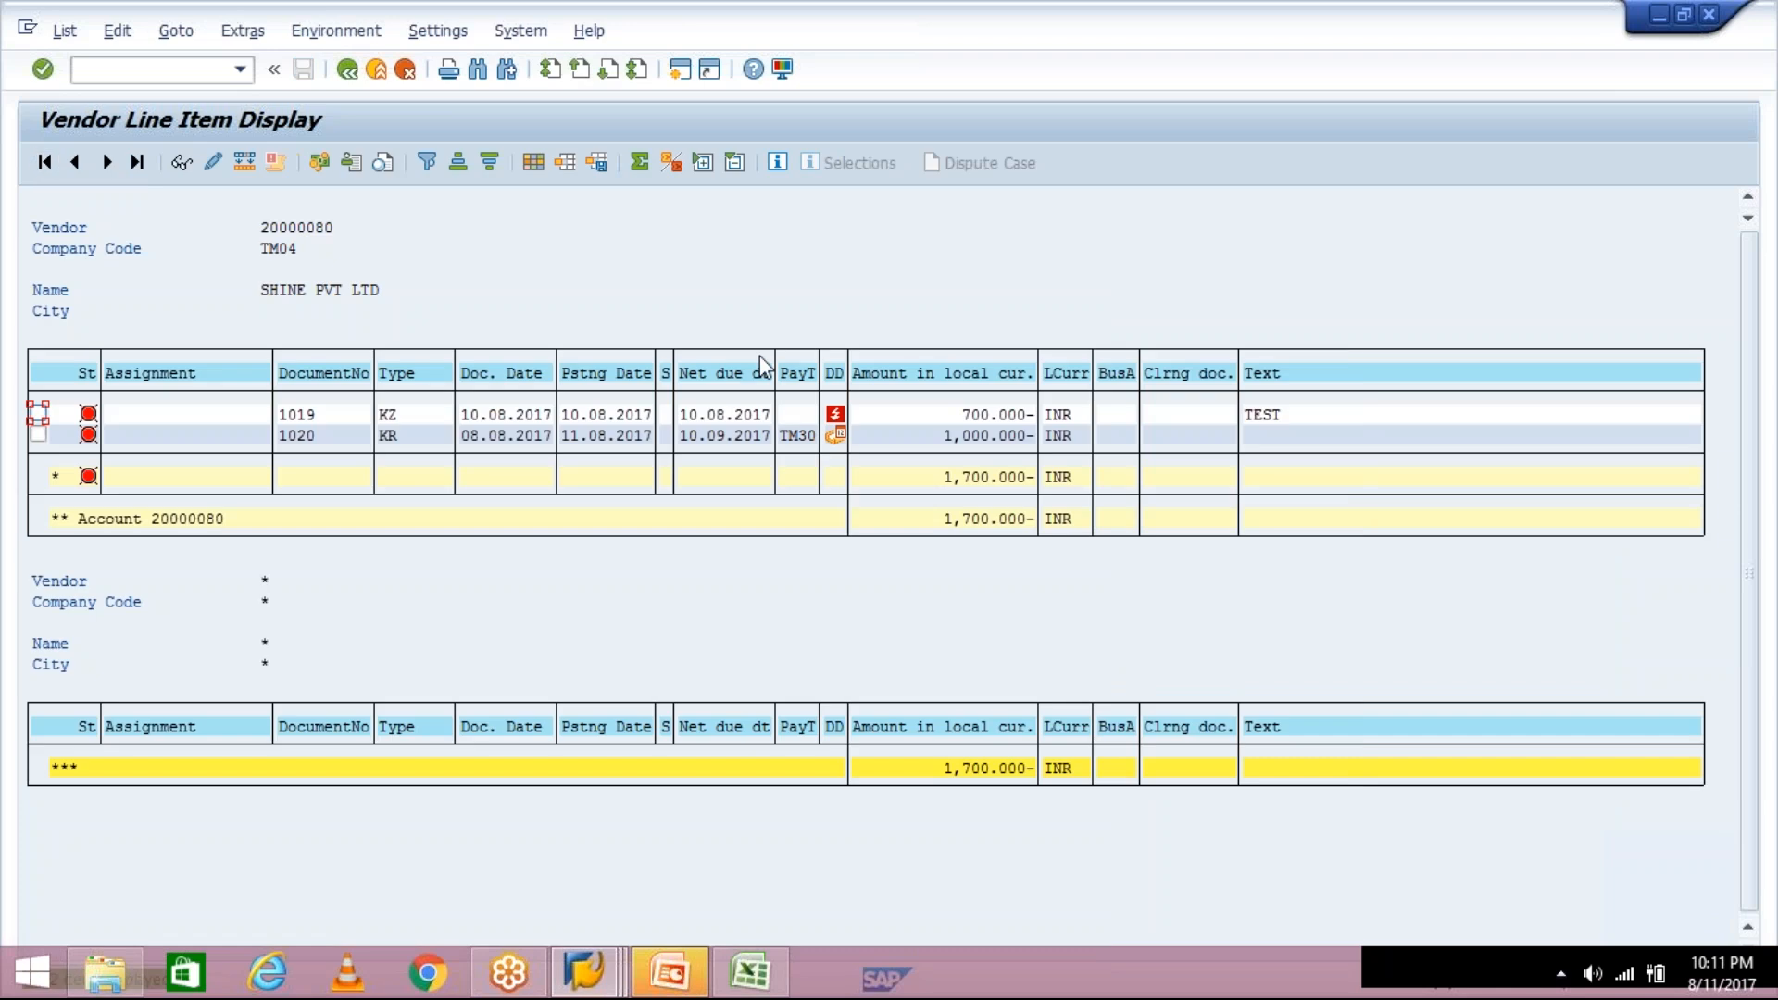